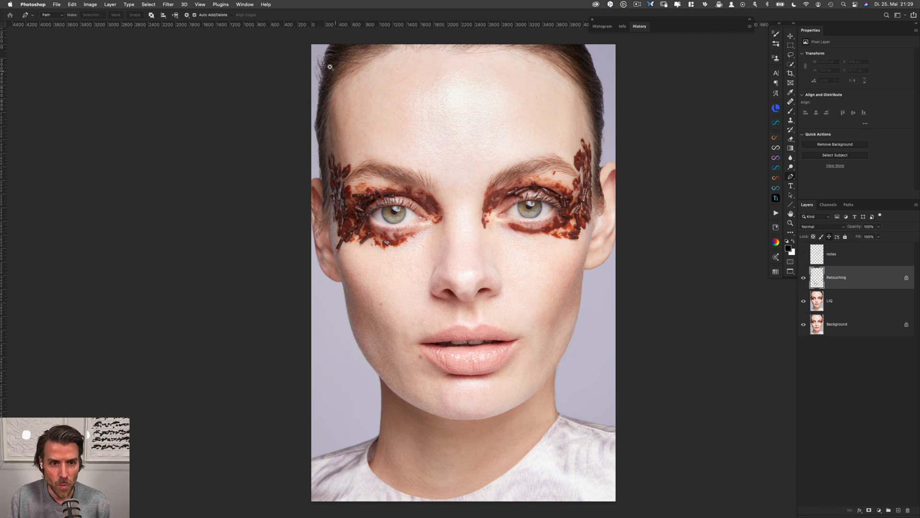
# Clone clean background over the stray hairs sticking out from the hairline in the photo's upper-left corner
pyautogui.moveTo(318, 68); pyautogui.dragTo(361, 203)
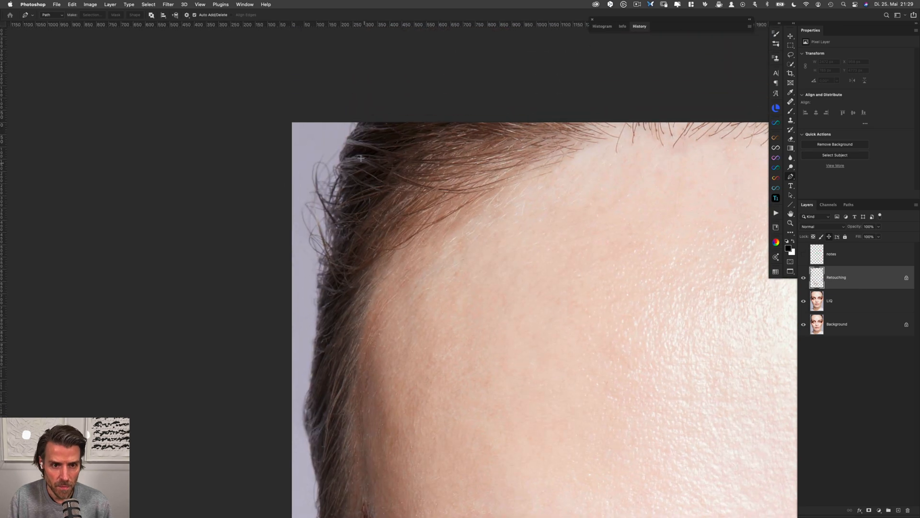
pyautogui.press('s')
pyautogui.keyDown('alt'); pyautogui.click(316, 140); pyautogui.keyUp('alt')
pyautogui.moveTo(320, 143)
pyautogui.mouseDown()
pyautogui.moveTo(315, 164)
pyautogui.moveTo(318, 155)
pyautogui.mouseUp()
pyautogui.moveTo(143, 16); pyautogui.dragTo(196, 19)
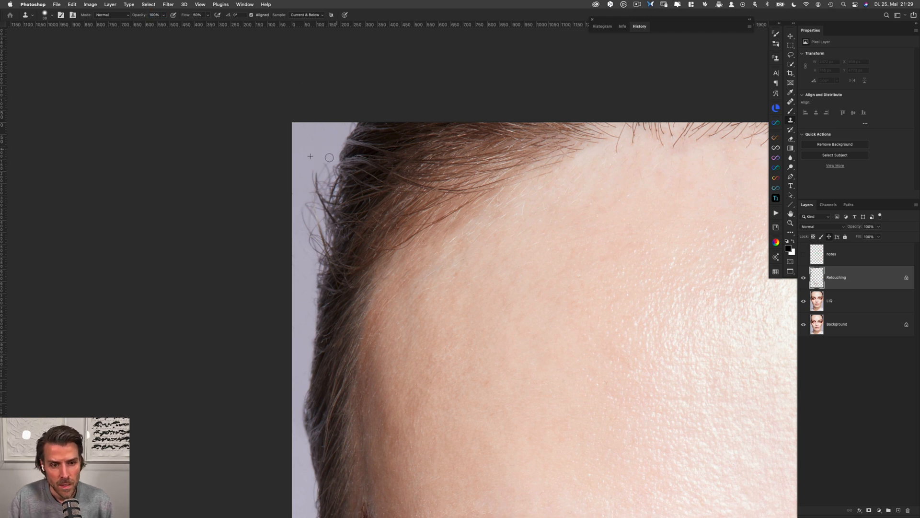
pyautogui.moveTo(322, 159)
pyautogui.mouseDown()
pyautogui.moveTo(322, 201)
pyautogui.moveTo(311, 188)
pyautogui.moveTo(302, 202)
pyautogui.moveTo(311, 204)
pyautogui.moveTo(304, 220)
pyautogui.moveTo(320, 208)
pyautogui.moveTo(316, 177)
pyautogui.moveTo(325, 196)
pyautogui.moveTo(322, 217)
pyautogui.moveTo(307, 228)
pyautogui.moveTo(321, 237)
pyautogui.moveTo(311, 242)
pyautogui.moveTo(321, 238)
pyautogui.moveTo(315, 262)
pyautogui.moveTo(293, 255)
pyautogui.mouseUp()
pyautogui.keyDown('alt'); pyautogui.click(313, 150); pyautogui.keyUp('alt')
pyautogui.keyDown('alt'); pyautogui.click(320, 166); pyautogui.keyUp('alt')
pyautogui.keyDown('alt'); pyautogui.click(312, 188); pyautogui.keyUp('alt')
pyautogui.keyDown('alt'); pyautogui.click(317, 179); pyautogui.keyUp('alt')
pyautogui.keyDown('alt'); pyautogui.click(316, 197); pyautogui.keyUp('alt')
pyautogui.keyDown('alt'); pyautogui.click(310, 226); pyautogui.keyUp('alt')
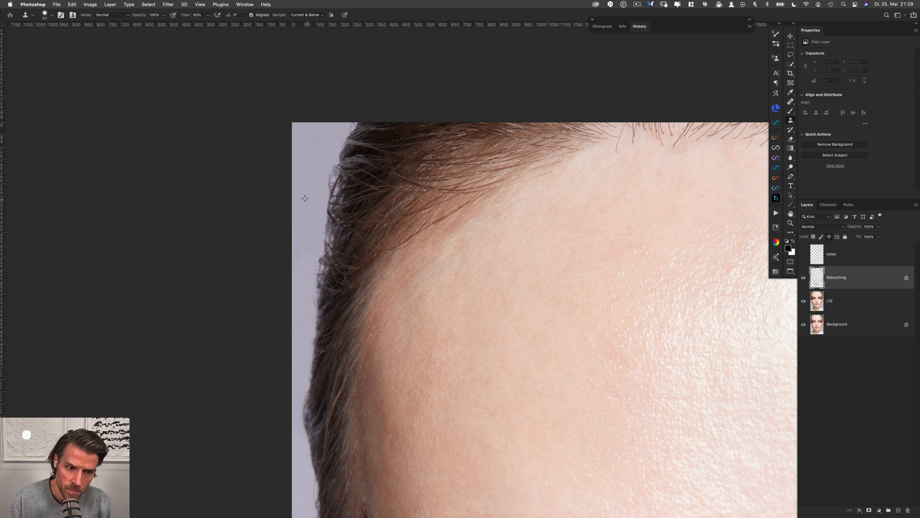
# Clone the lilac background strip beside the left hairline to even out the remaining traces of stray hair
pyautogui.moveTo(304, 192)
pyautogui.mouseDown()
pyautogui.moveTo(296, 197)
pyautogui.moveTo(308, 253)
pyautogui.moveTo(301, 271)
pyautogui.moveTo(302, 263)
pyautogui.mouseUp()
pyautogui.keyDown('alt'); pyautogui.click(305, 171); pyautogui.keyUp('alt')
pyautogui.keyDown('alt'); pyautogui.click(300, 212); pyautogui.keyUp('alt')
pyautogui.keyDown('alt'); pyautogui.click(297, 230); pyautogui.keyUp('alt')
# Heal small skin blemishes on the left cheek with the Healing Brush, sampling clean skin nearby
pyautogui.press('space')
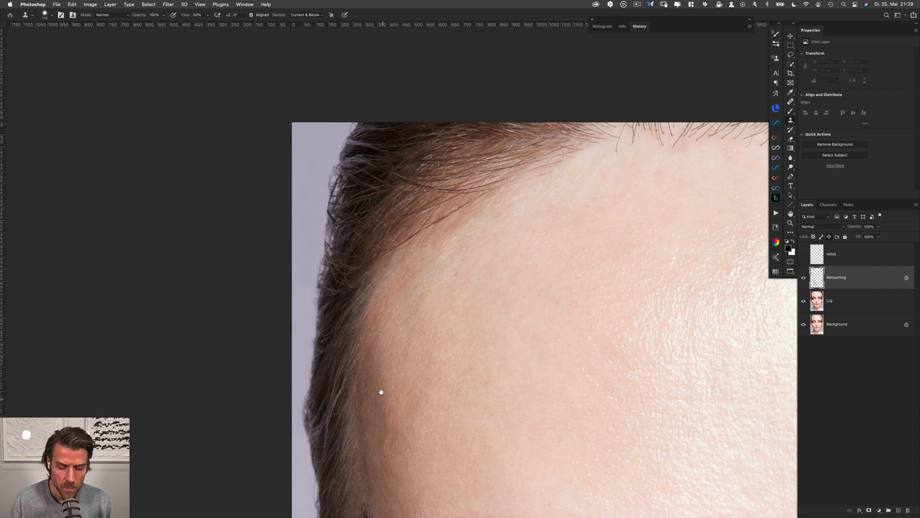
pyautogui.moveTo(381, 391); pyautogui.dragTo(338, 196)
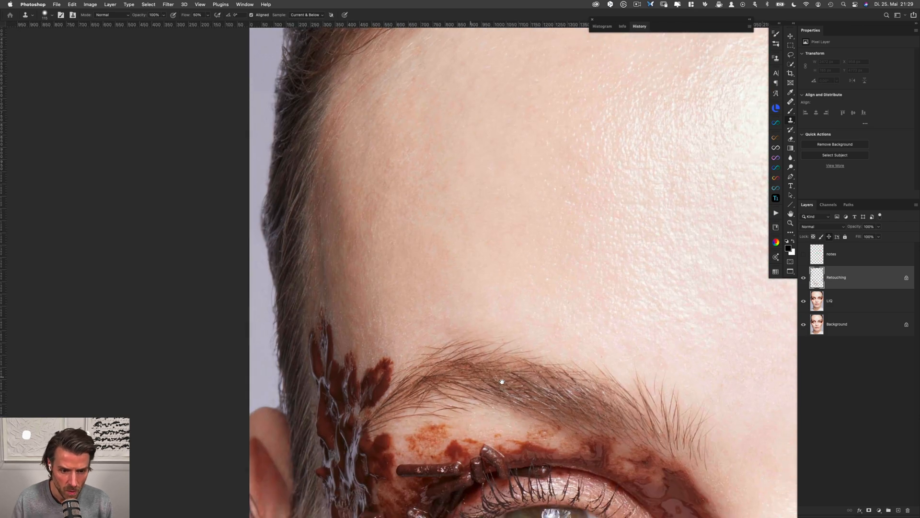
pyautogui.moveTo(541, 389); pyautogui.dragTo(438, 286)
pyautogui.moveTo(591, 431); pyautogui.dragTo(528, 237)
pyautogui.scroll(-1, 479, 345)
pyautogui.moveTo(467, 329); pyautogui.dragTo(446, 139)
pyautogui.moveTo(392, 344); pyautogui.dragTo(390, 301)
pyautogui.press('j')
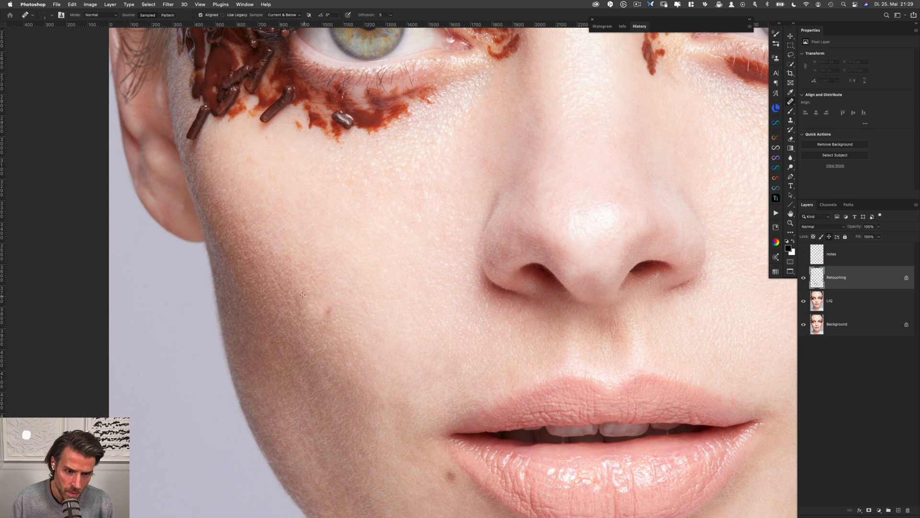
pyautogui.moveTo(303, 294)
pyautogui.mouseDown()
pyautogui.moveTo(294, 289)
pyautogui.moveTo(299, 297)
pyautogui.mouseUp()
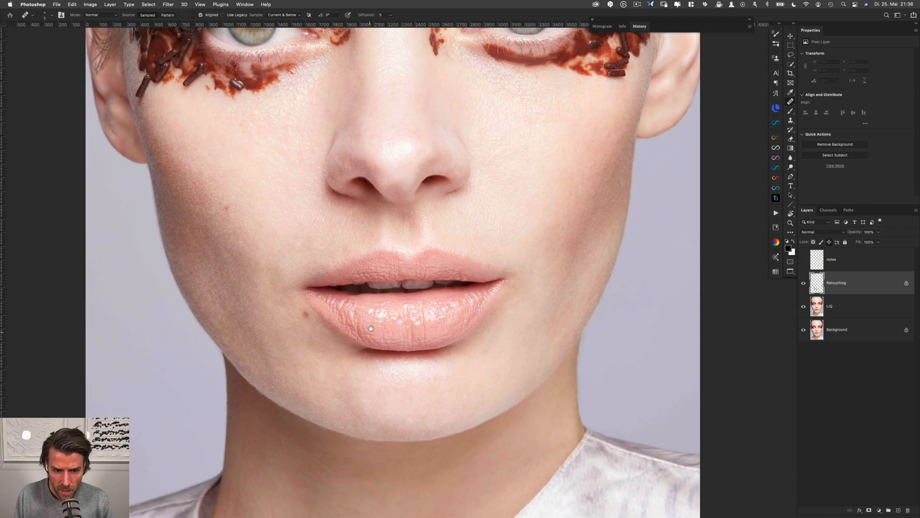
# Remove the thin saliva strands between the teeth and lower lip with the Healing Brush and Clone Stamp
pyautogui.moveTo(372, 298); pyautogui.dragTo(380, 270)
pyautogui.moveTo(383, 268)
pyautogui.mouseDown()
pyautogui.moveTo(406, 268)
pyautogui.moveTo(383, 270)
pyautogui.mouseUp()
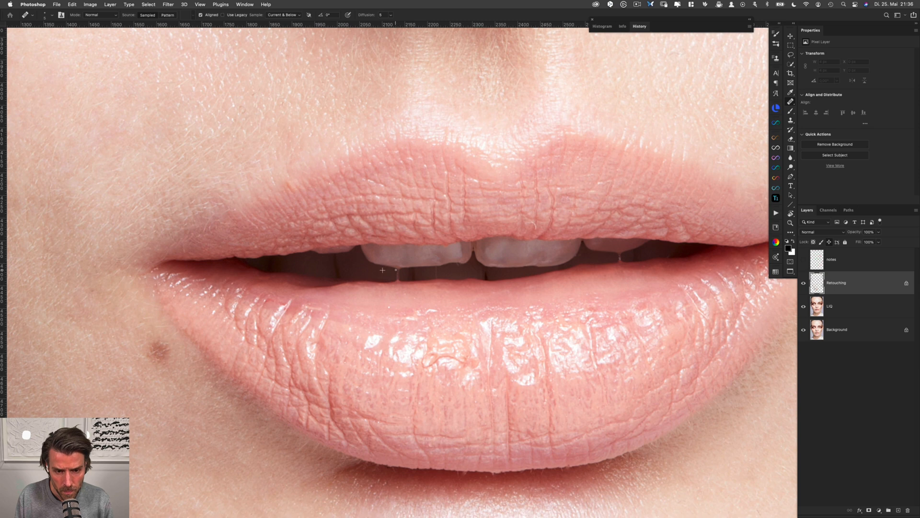
pyautogui.press('s')
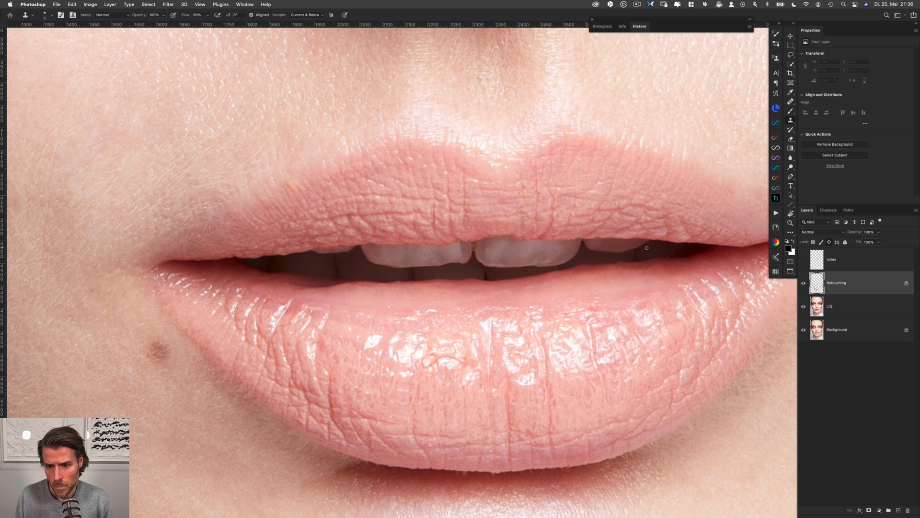
pyautogui.press('j')
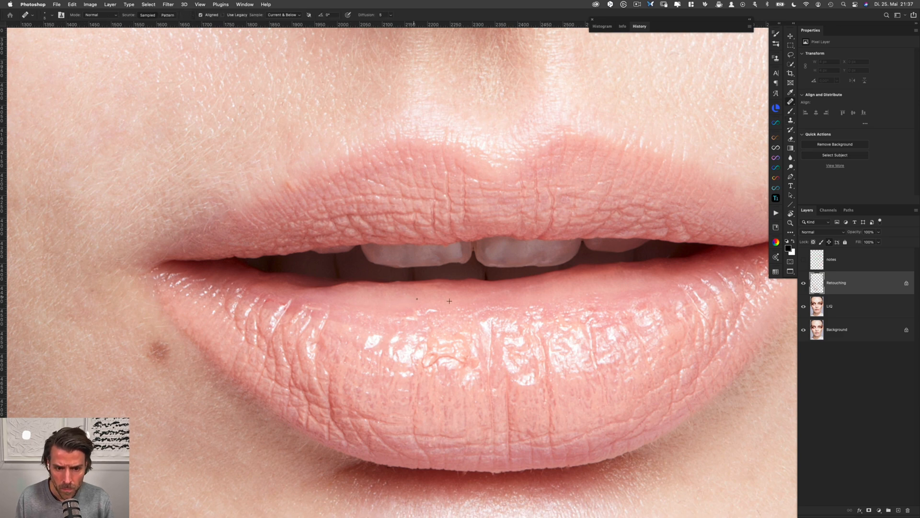
pyautogui.scroll(-5, 522, 466)
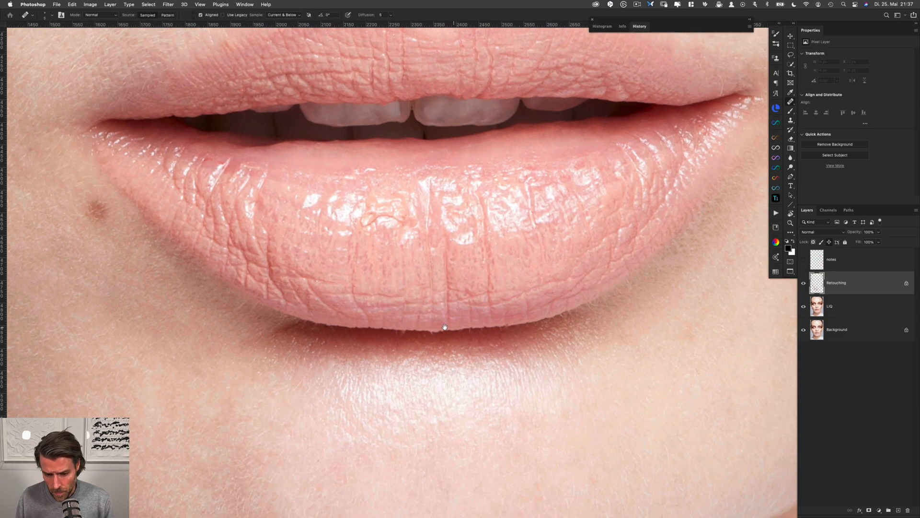
# Clone away the tiny skin flakes along the middle and right part of the lower lip's bottom edge
pyautogui.scroll(2, 499, 329)
pyautogui.press('s')
pyautogui.keyDown('alt'); pyautogui.click(492, 333); pyautogui.keyUp('alt')
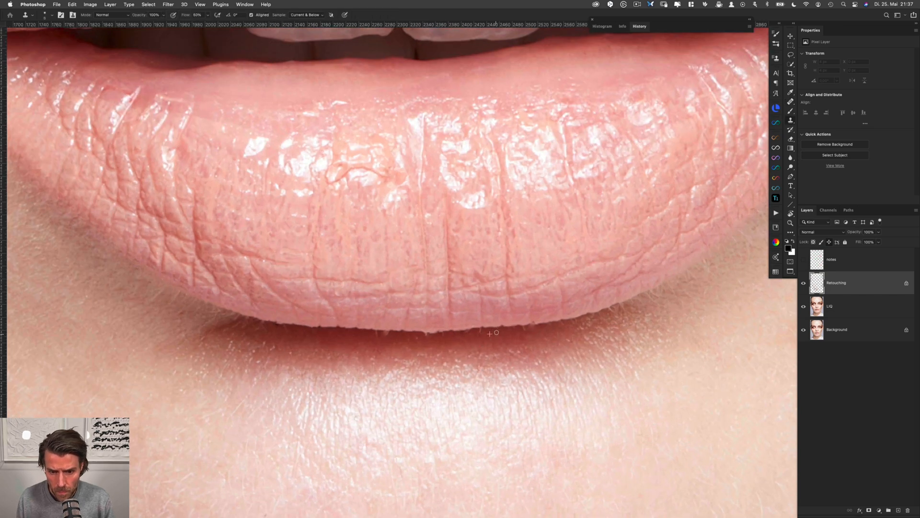
pyautogui.moveTo(497, 333); pyautogui.dragTo(536, 326)
pyautogui.keyDown('alt'); pyautogui.click(551, 327); pyautogui.keyUp('alt')
pyautogui.keyDown('alt'); pyautogui.click(526, 329); pyautogui.keyUp('alt')
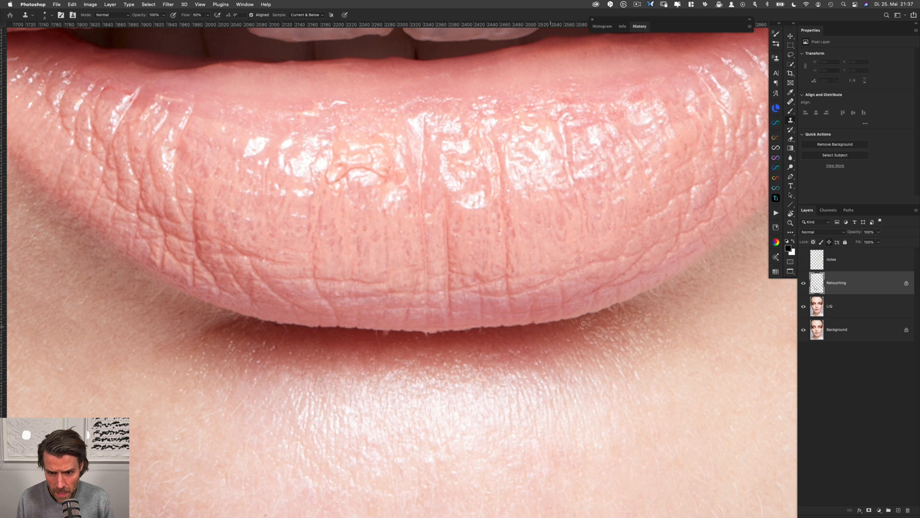
pyautogui.keyDown('alt'); pyautogui.click(605, 315); pyautogui.keyUp('alt')
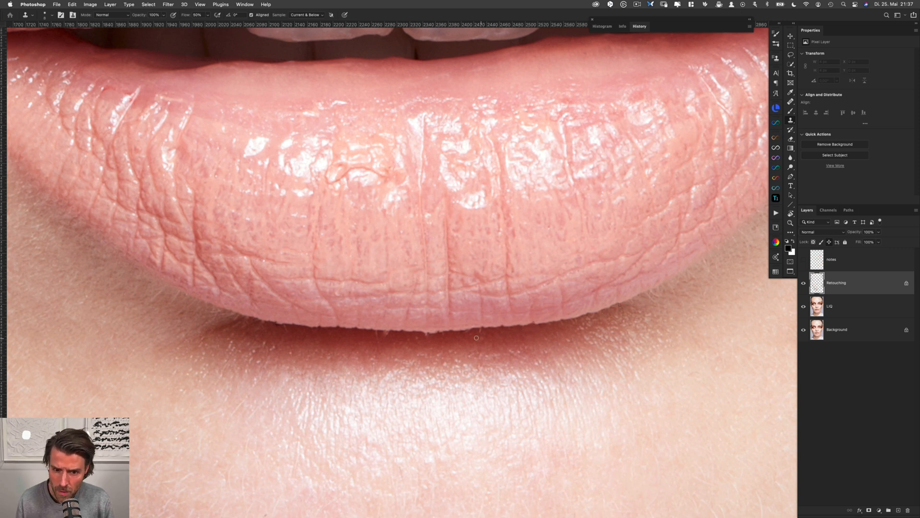
pyautogui.keyDown('alt'); pyautogui.click(445, 339); pyautogui.keyUp('alt')
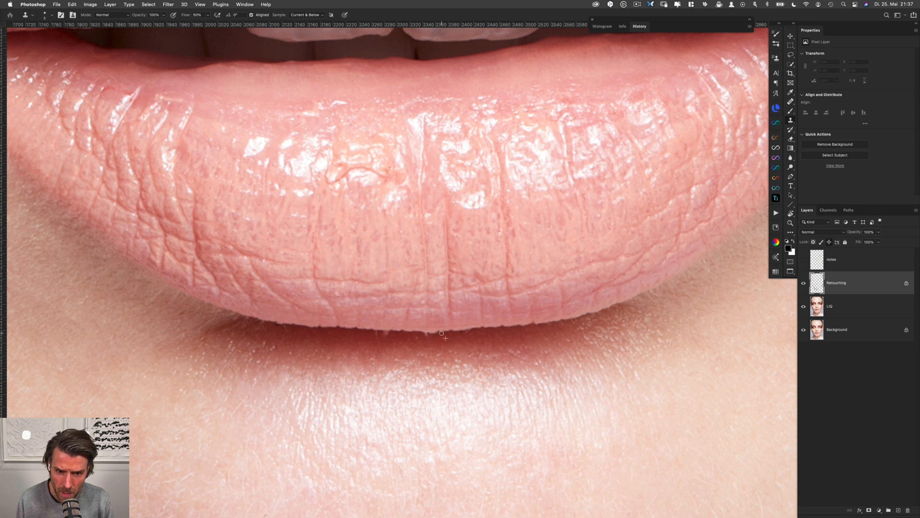
pyautogui.moveTo(444, 335)
pyautogui.mouseDown()
pyautogui.moveTo(421, 334)
pyautogui.moveTo(469, 330)
pyautogui.mouseUp()
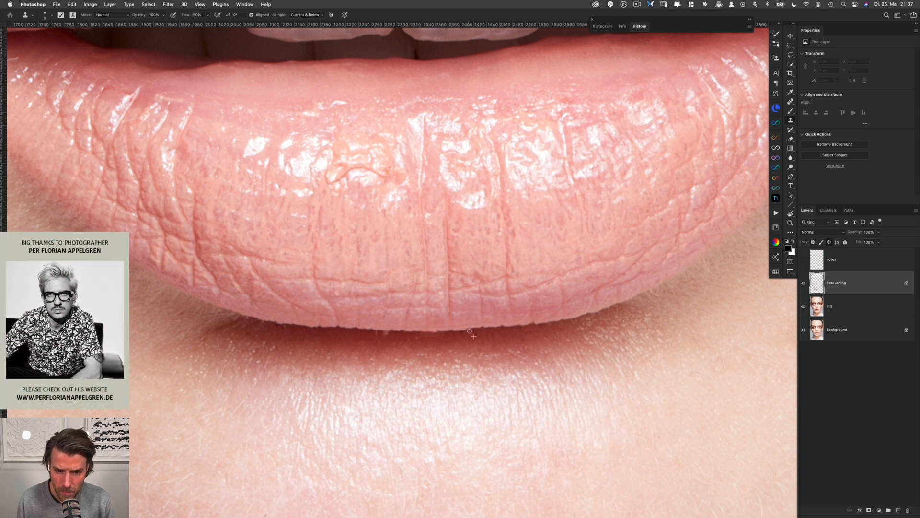
# Clone out the small irregularities left of centre along the lower lip's bottom edge
pyautogui.keyDown('alt'); pyautogui.click(394, 334); pyautogui.keyUp('alt')
pyautogui.click(386, 333)
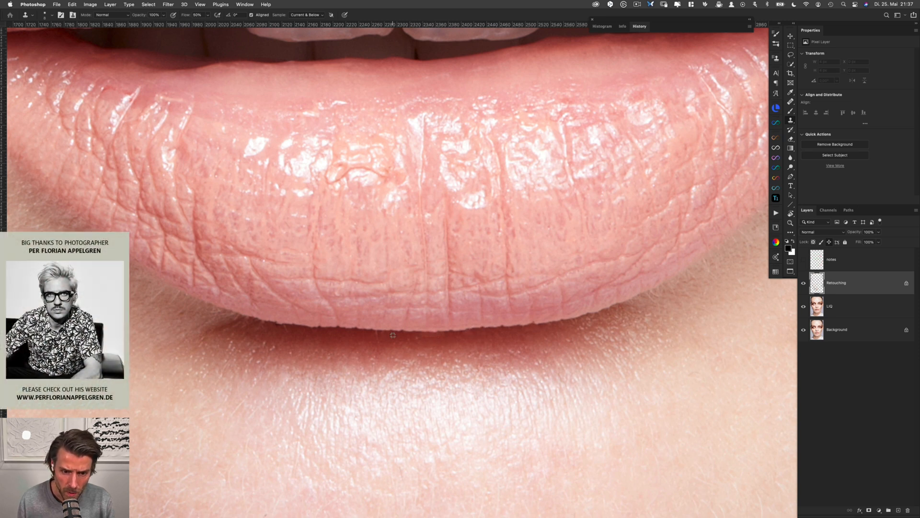
pyautogui.moveTo(387, 334); pyautogui.dragTo(376, 334)
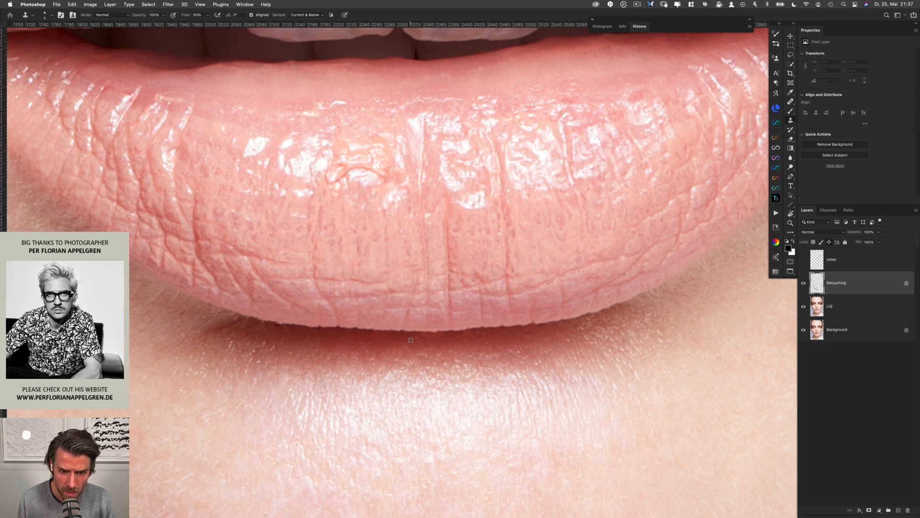
pyautogui.keyDown('alt'); pyautogui.click(401, 338); pyautogui.keyUp('alt')
pyautogui.click(416, 337)
pyautogui.keyDown('alt'); pyautogui.click(411, 336); pyautogui.keyUp('alt')
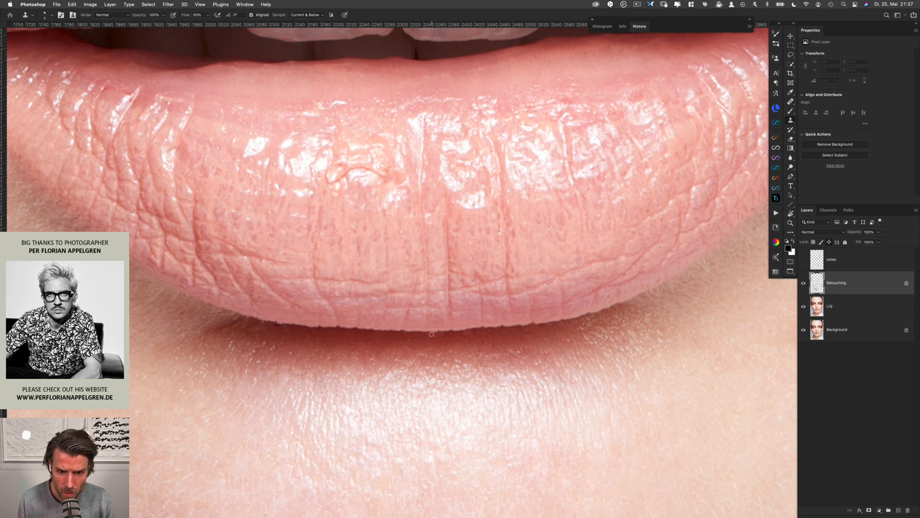
pyautogui.click(438, 335)
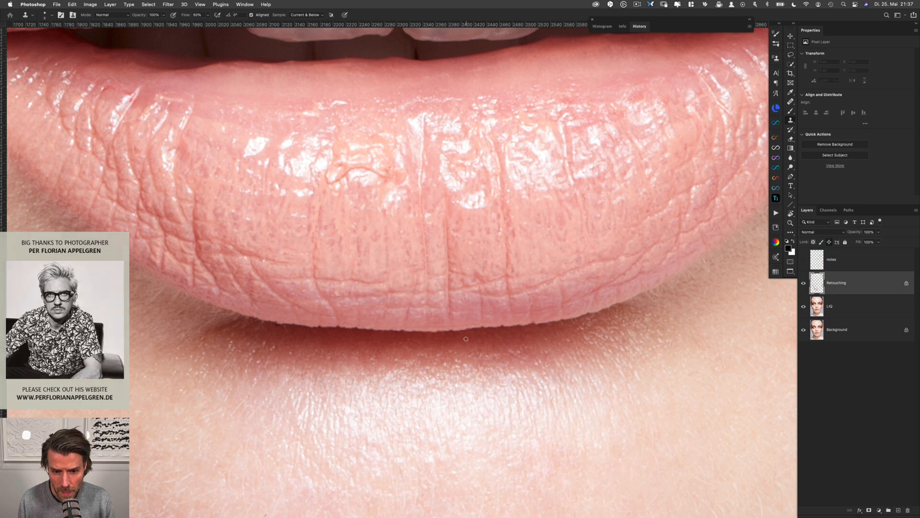
# Clone the left end of the lower lip's bottom edge clean and heal small spots in the skin below it
pyautogui.keyDown('alt'); pyautogui.click(297, 333); pyautogui.keyUp('alt')
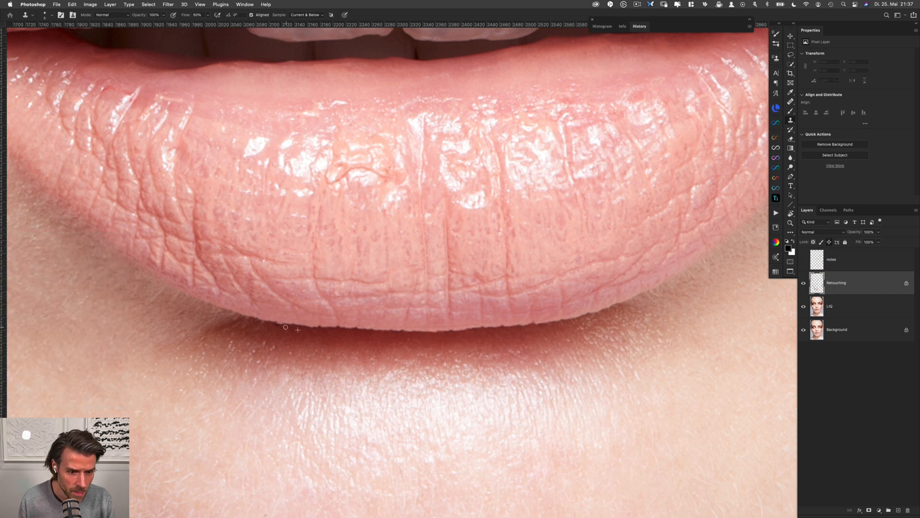
pyautogui.click(290, 331)
pyautogui.moveTo(290, 331)
pyautogui.mouseDown()
pyautogui.moveTo(272, 325)
pyautogui.moveTo(277, 352)
pyautogui.mouseUp()
pyautogui.click(277, 325)
pyautogui.keyDown('alt'); pyautogui.click(284, 347); pyautogui.keyUp('alt')
pyautogui.click(274, 347)
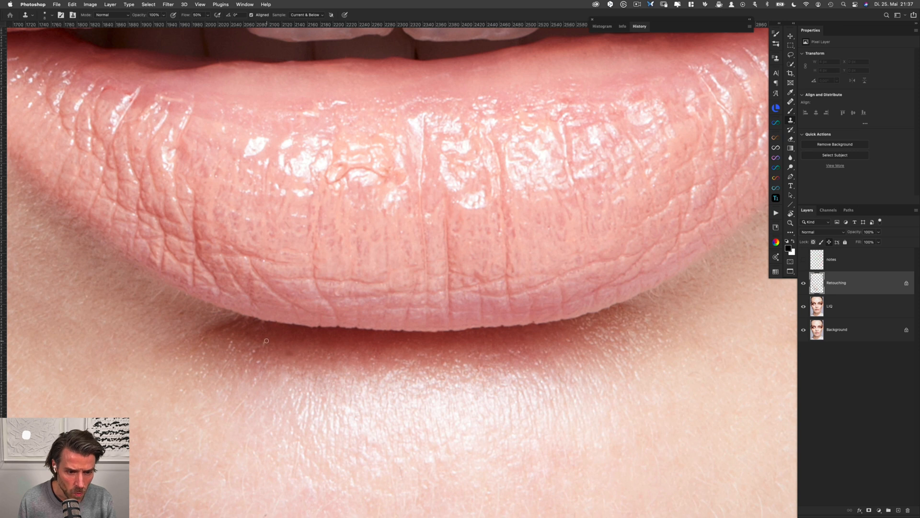
pyautogui.press('j')
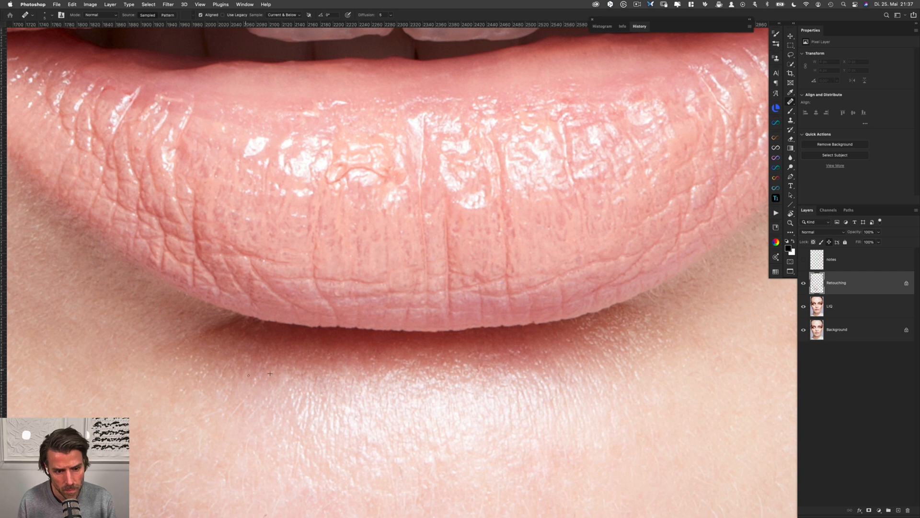
# Heal small blemishes along the upper lip's edge near the right corner of the mouth
pyautogui.scroll(-3, 391, 376)
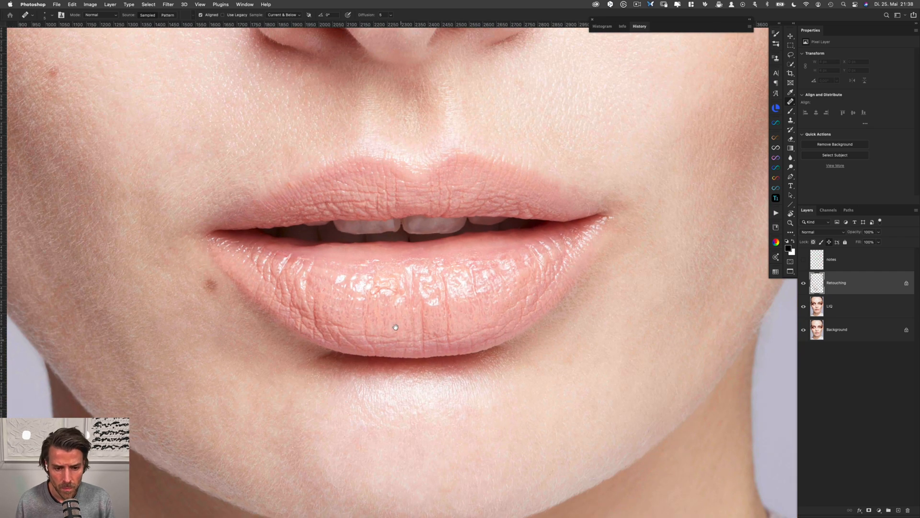
pyautogui.moveTo(497, 158); pyautogui.dragTo(415, 289)
pyautogui.moveTo(515, 341); pyautogui.dragTo(526, 344)
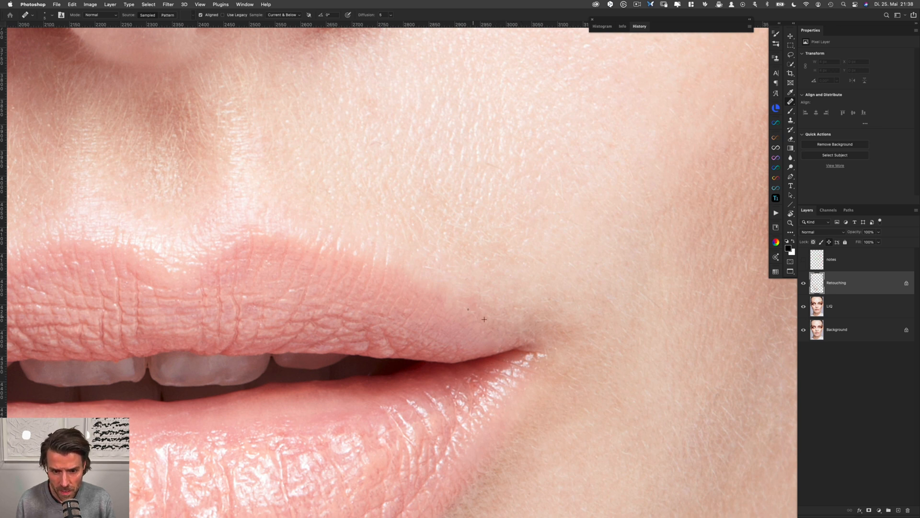
# Heal the uneven skin along the upper lip's edge near the left corner of the mouth
pyautogui.moveTo(300, 240); pyautogui.dragTo(479, 238)
pyautogui.moveTo(359, 209); pyautogui.dragTo(492, 135)
pyautogui.moveTo(320, 241); pyautogui.dragTo(397, 199)
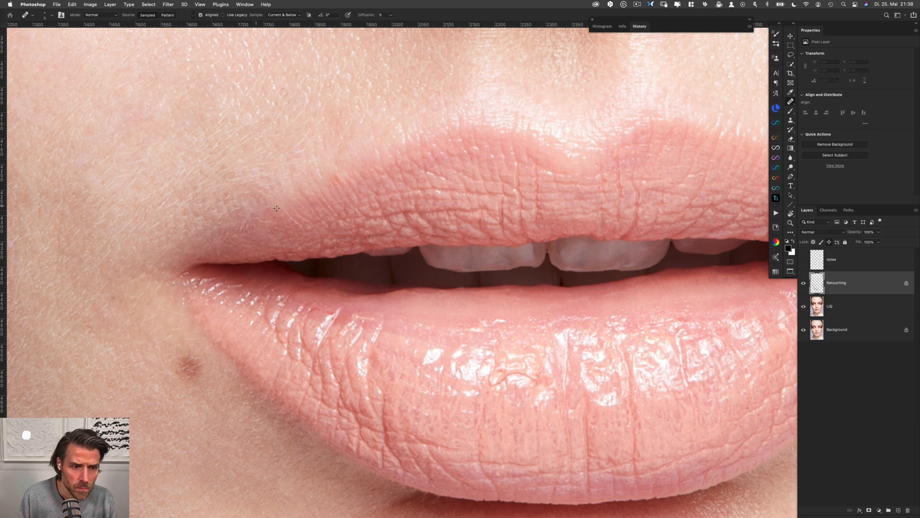
pyautogui.moveTo(241, 223); pyautogui.dragTo(272, 206)
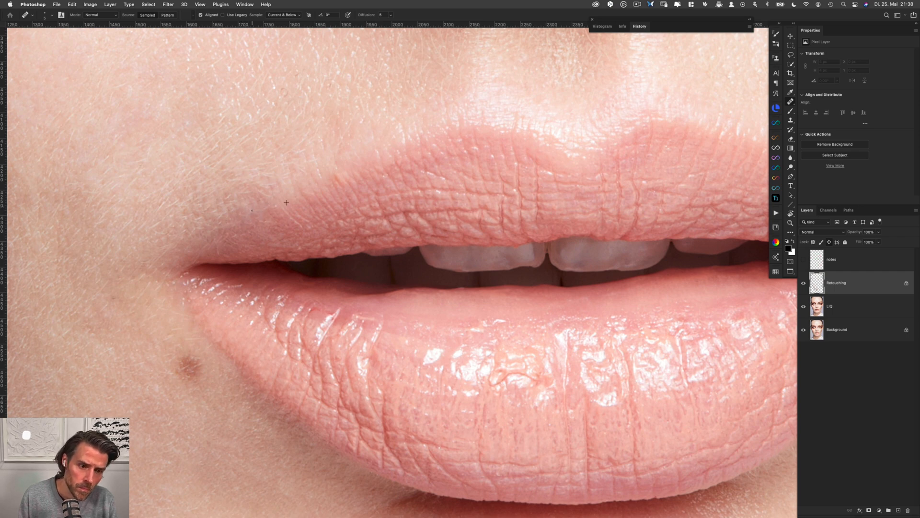
# Heal the small spots on the side of the nose below the inner corner of the right-hand eye
pyautogui.scroll(-3, 284, 220)
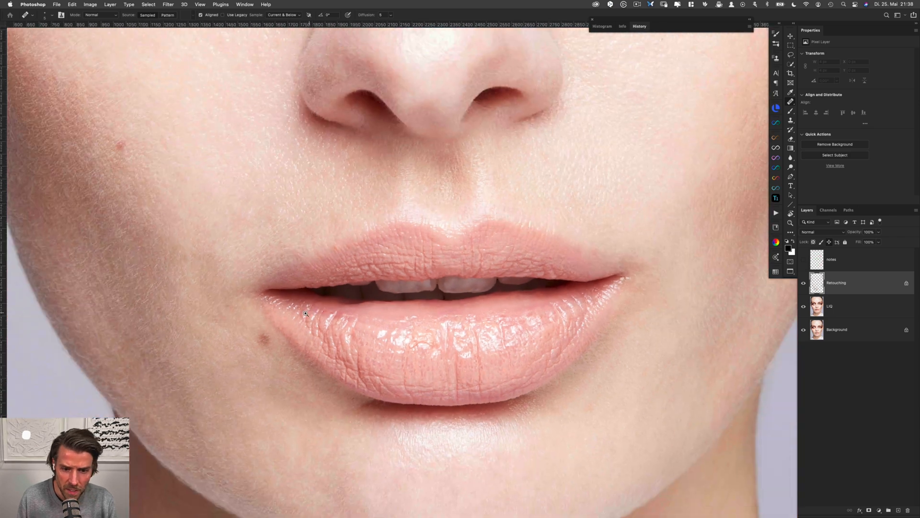
pyautogui.moveTo(306, 314); pyautogui.dragTo(287, 313)
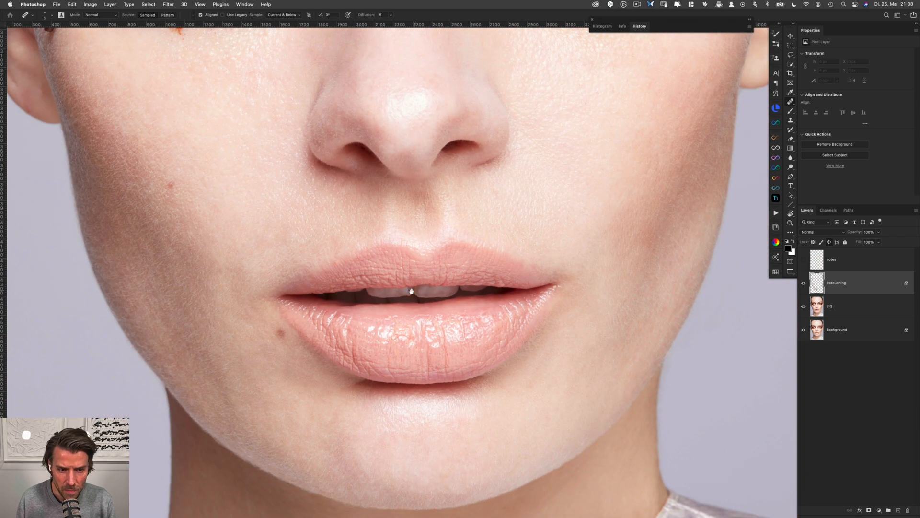
pyautogui.moveTo(418, 217); pyautogui.dragTo(380, 294)
pyautogui.moveTo(408, 174); pyautogui.dragTo(388, 294)
pyautogui.moveTo(407, 235); pyautogui.dragTo(401, 262)
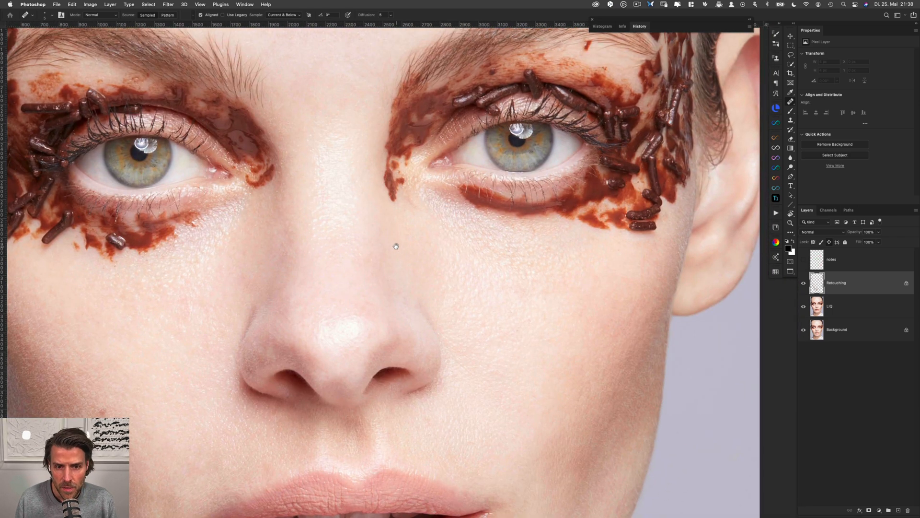
pyautogui.moveTo(409, 207); pyautogui.dragTo(410, 193)
pyautogui.keyDown('alt'); pyautogui.click(410, 215); pyautogui.keyUp('alt')
pyautogui.keyDown('alt'); pyautogui.click(406, 210); pyautogui.keyUp('alt')
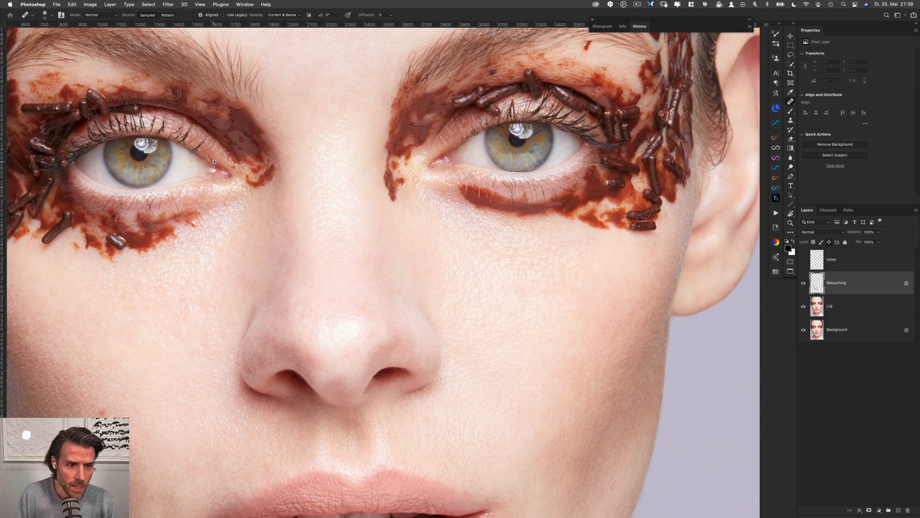
# Heal small spots along the inner edges of the chocolate makeup and in the skin between the eyebrows
pyautogui.scroll(2, 211, 169)
pyautogui.scroll(2, 230, 168)
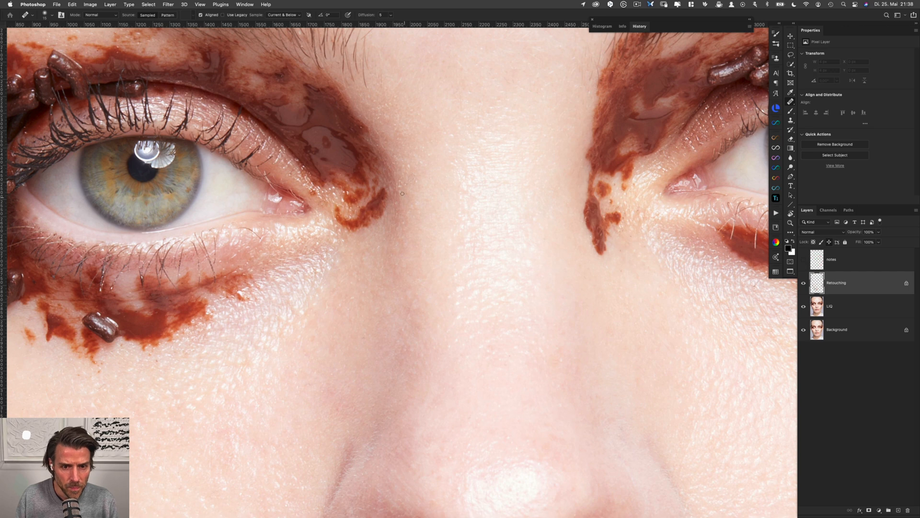
pyautogui.moveTo(398, 156); pyautogui.dragTo(363, 238)
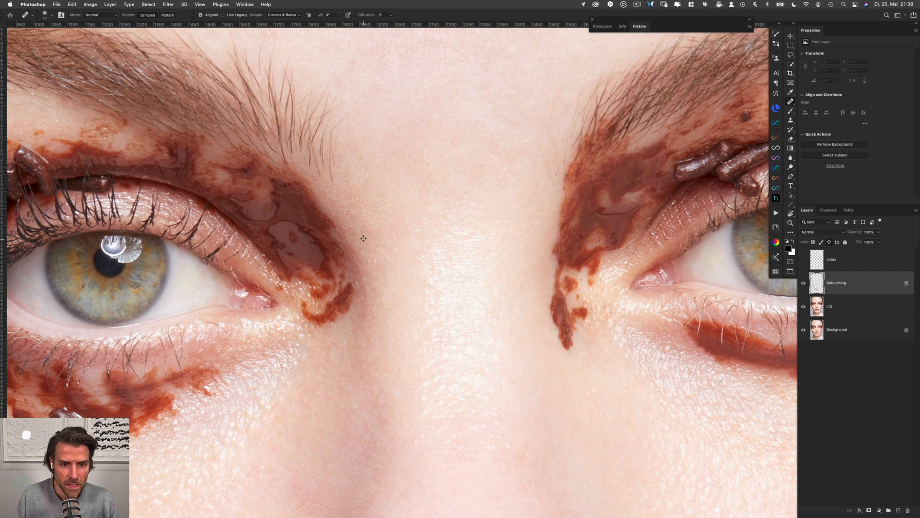
pyautogui.keyDown('alt'); pyautogui.click(317, 219); pyautogui.keyUp('alt')
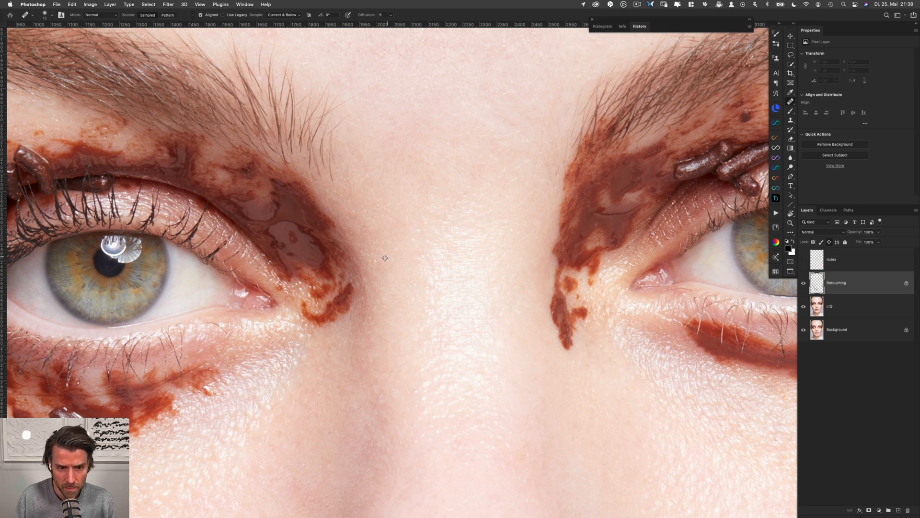
pyautogui.moveTo(354, 222); pyautogui.dragTo(530, 314)
pyautogui.moveTo(548, 196); pyautogui.dragTo(361, 264)
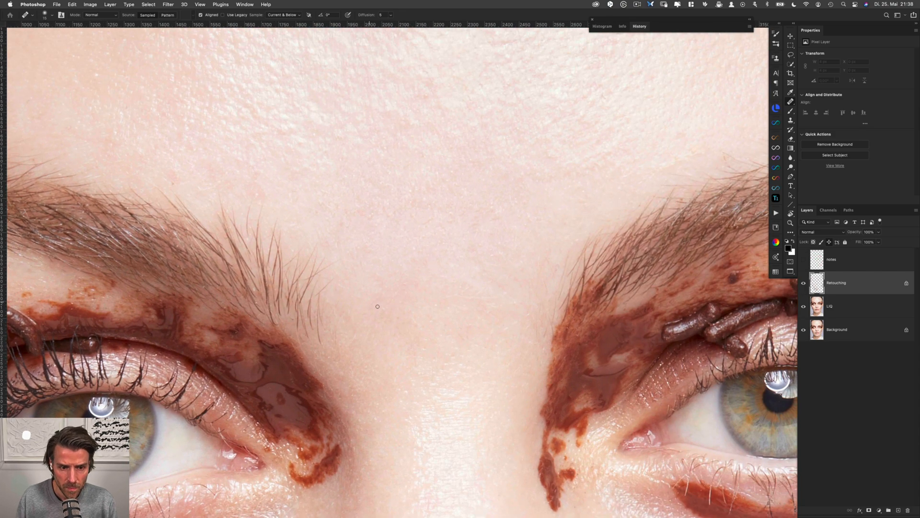
pyautogui.moveTo(558, 292); pyautogui.dragTo(432, 333)
pyautogui.moveTo(481, 273)
pyautogui.mouseDown()
pyautogui.moveTo(451, 269)
pyautogui.moveTo(488, 279)
pyautogui.mouseUp()
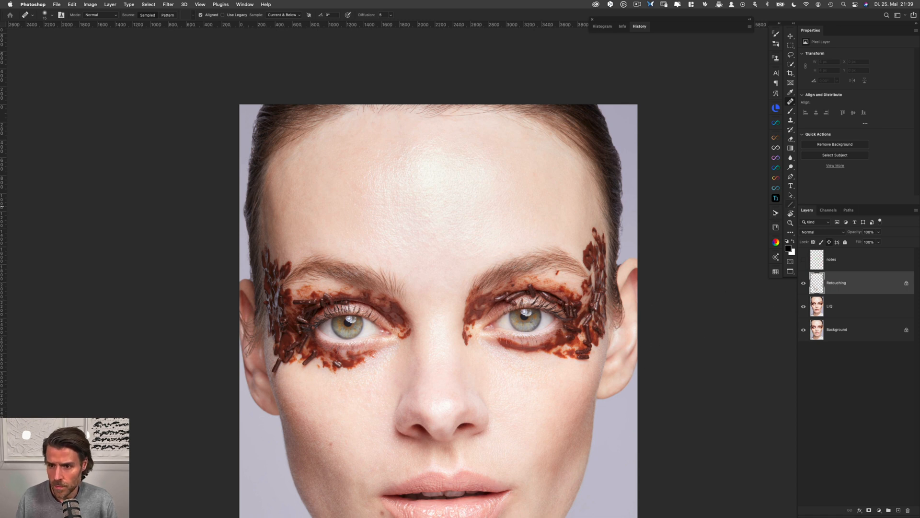
# Run the D&B (a) action and the Help Layers action above the Retouching layer
pyautogui.click(776, 213)
pyautogui.click(706, 266)
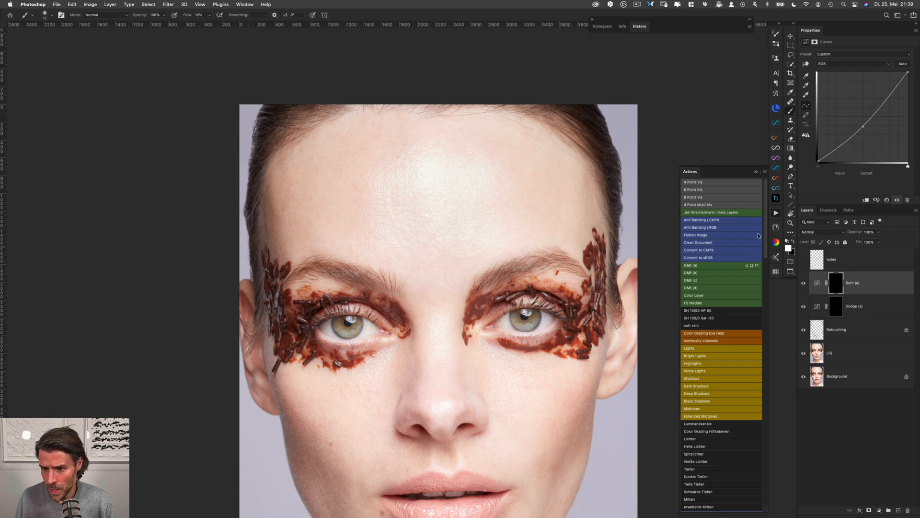
pyautogui.click(741, 214)
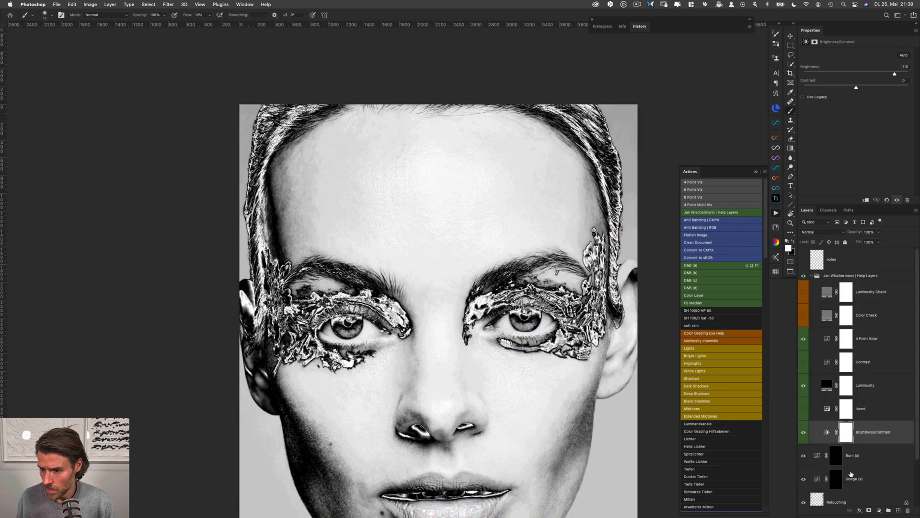
# Collapse and hide the Help Layers group, and put away the list of actions
pyautogui.click(810, 277)
pyautogui.click(817, 276)
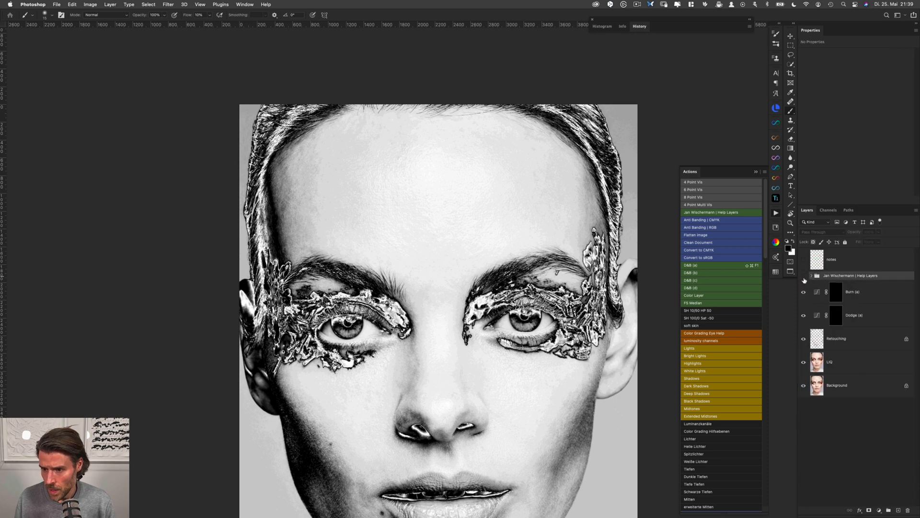
pyautogui.click(803, 276)
pyautogui.moveTo(596, 374); pyautogui.dragTo(558, 324)
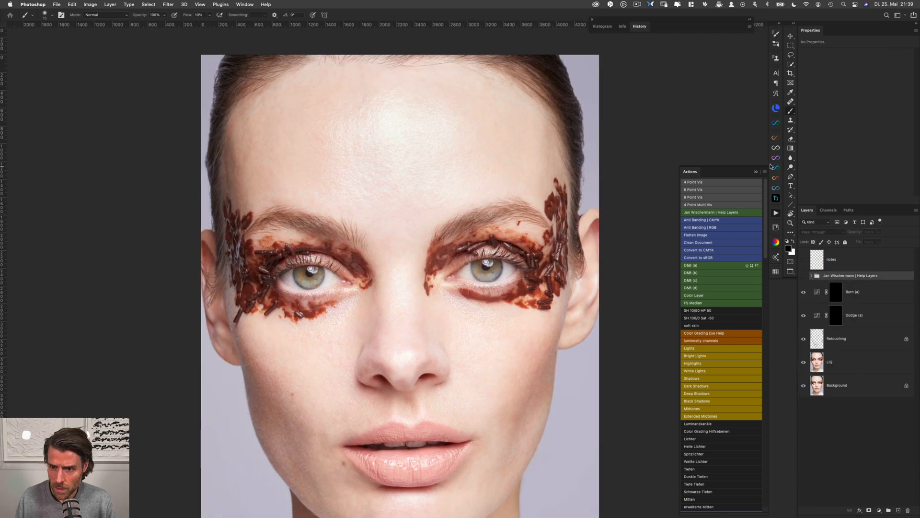
pyautogui.click(756, 172)
# Select the mask of the Dodge (a) layer and set the brush to 10% opacity and 100% flow
pyautogui.click(844, 314)
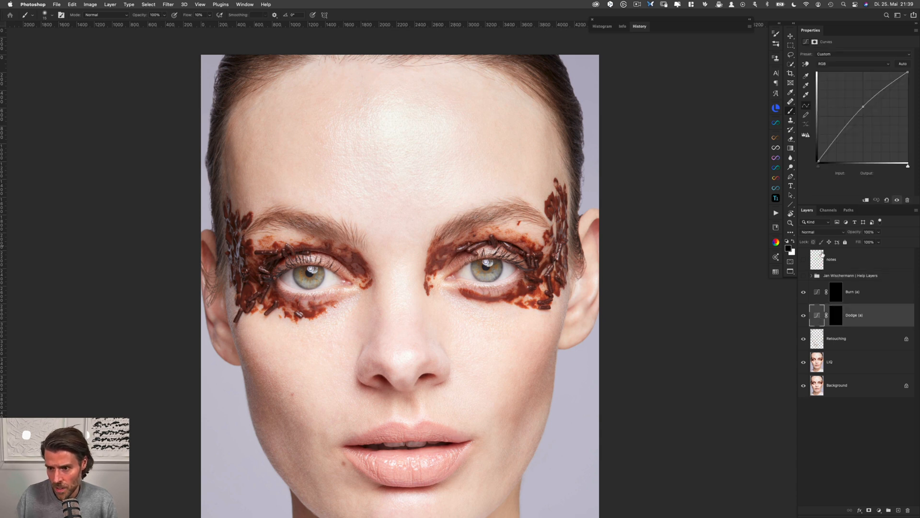
pyautogui.click(818, 293)
pyautogui.click(817, 315)
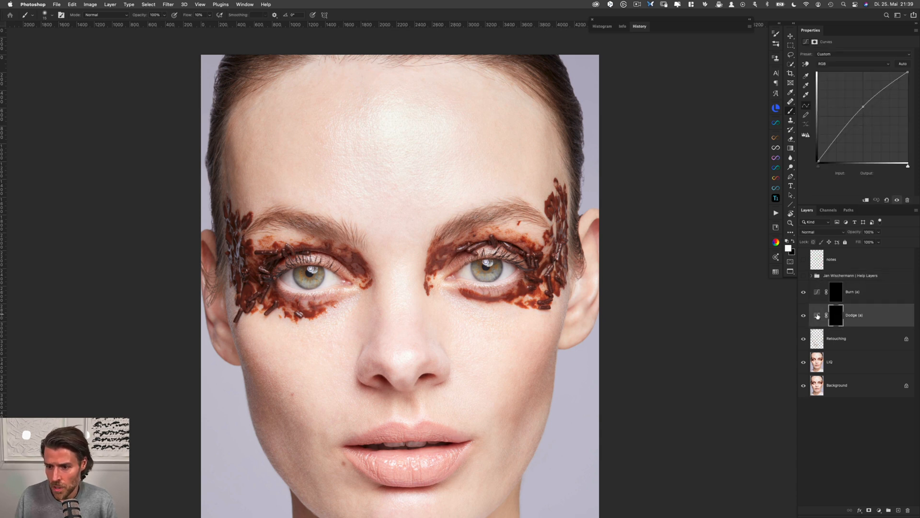
pyautogui.click(156, 15)
pyautogui.write('10')
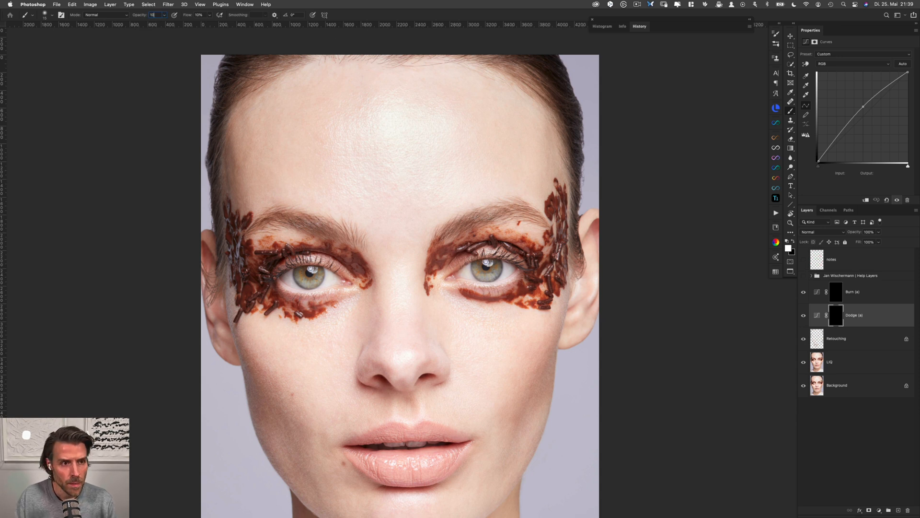
pyautogui.press('Tab')
pyautogui.write('100')
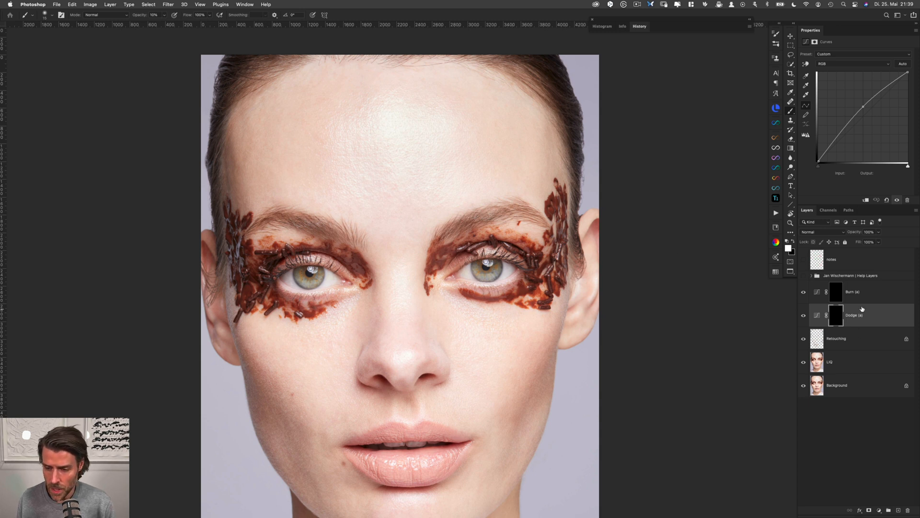
pyautogui.scroll(-4, 667, 287)
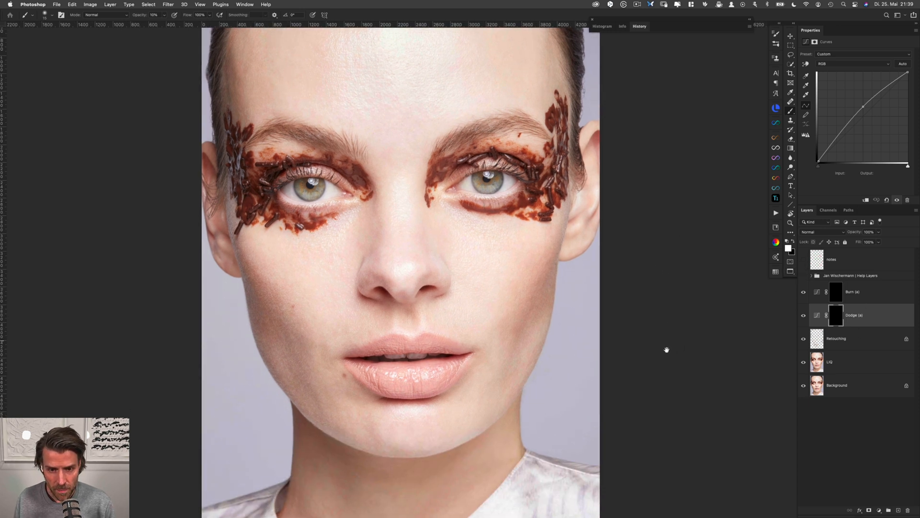
pyautogui.scroll(-3, 609, 369)
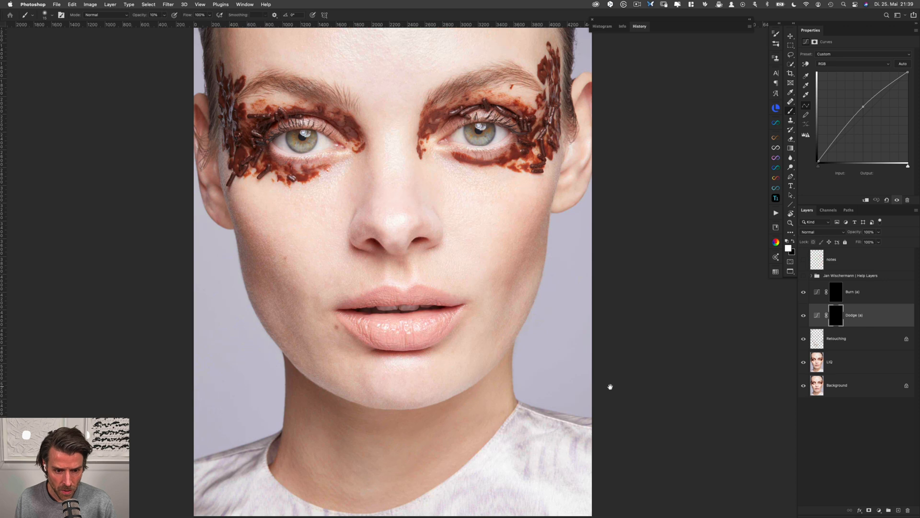
pyautogui.scroll(-1, 603, 384)
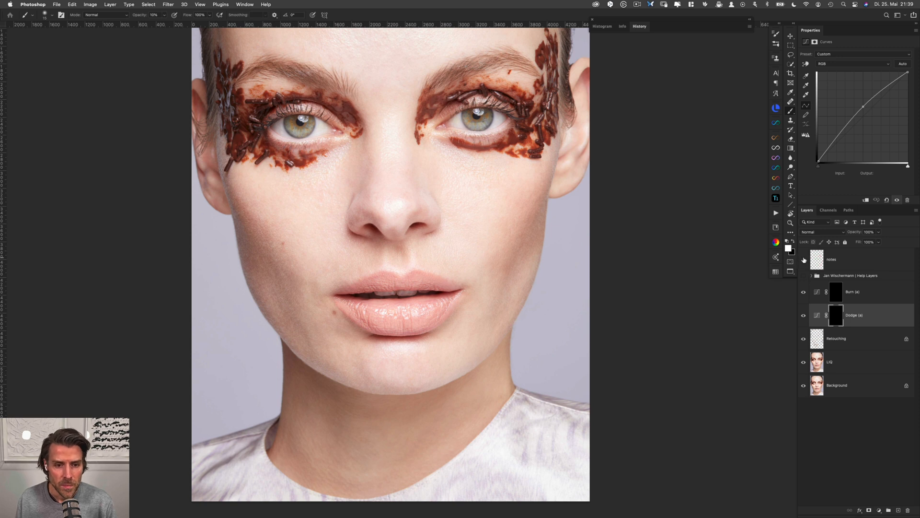
pyautogui.scroll(5, 637, 253)
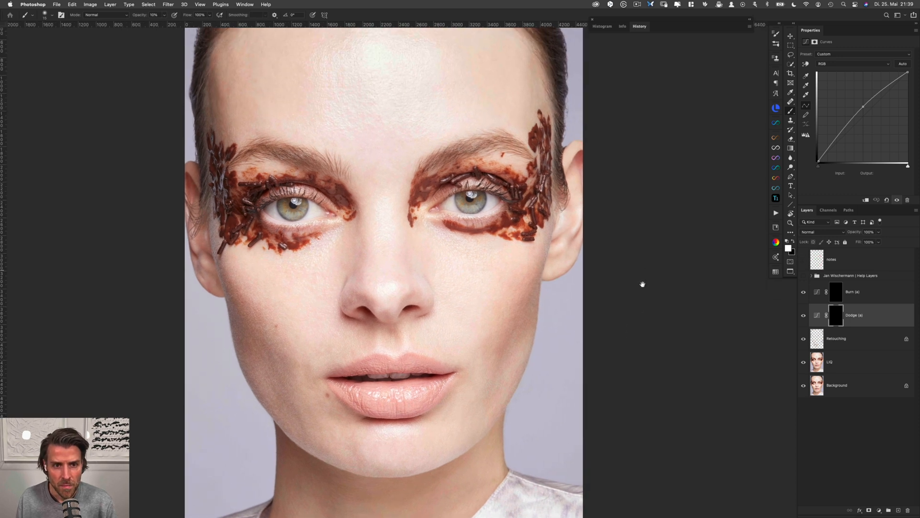
pyautogui.scroll(2, 642, 284)
pyautogui.scroll(3, 666, 290)
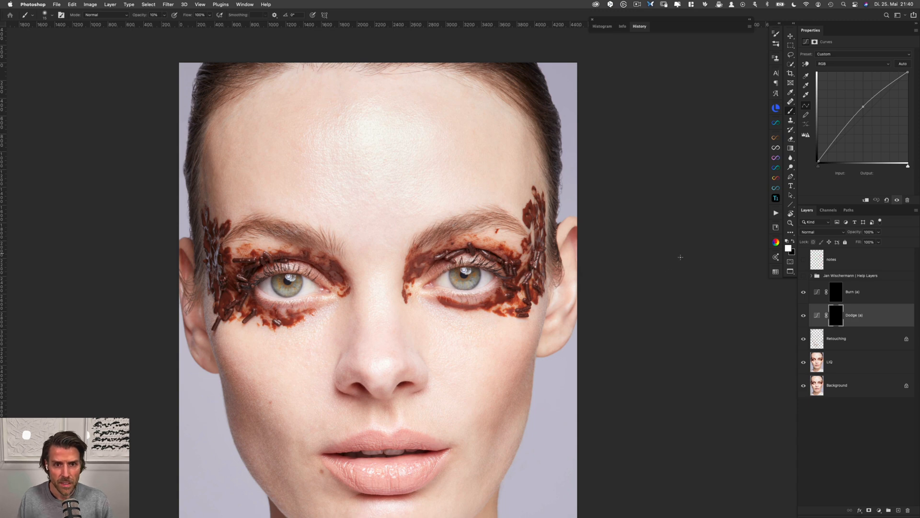
pyautogui.scroll(-3, 649, 335)
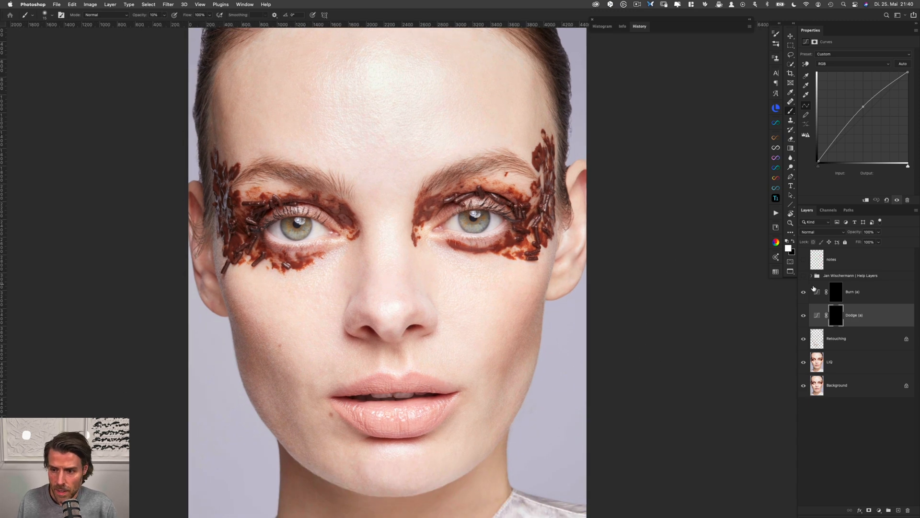
# Show and expand the Help Layers group and inspect its 4 Point Solar and Luminosity layers
pyautogui.click(803, 275)
pyautogui.click(811, 275)
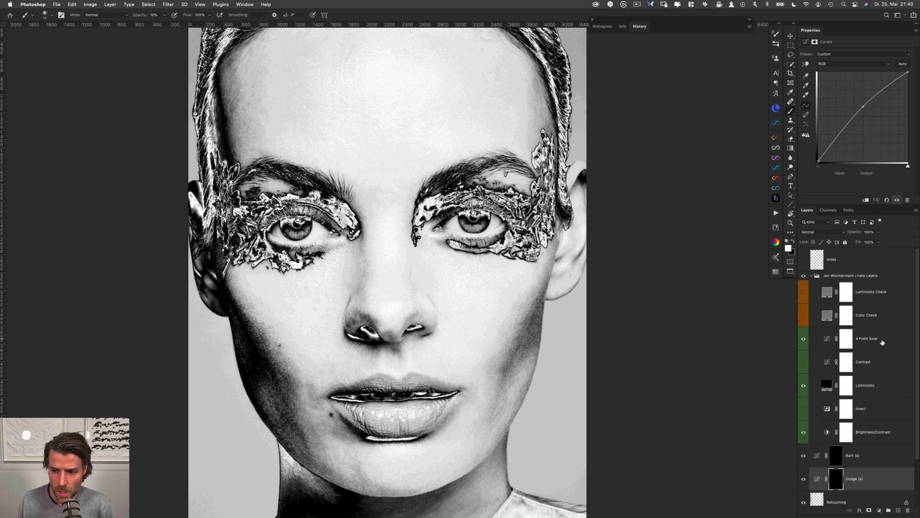
pyautogui.click(881, 341)
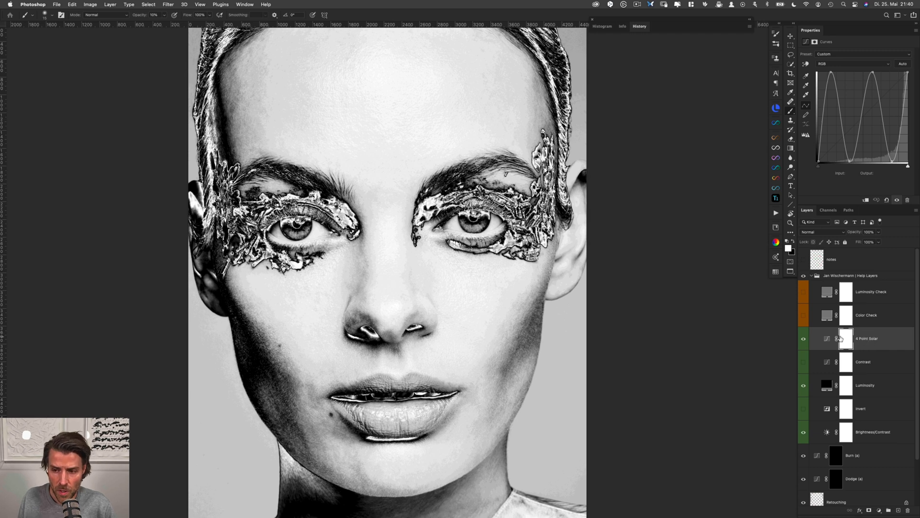
pyautogui.click(826, 384)
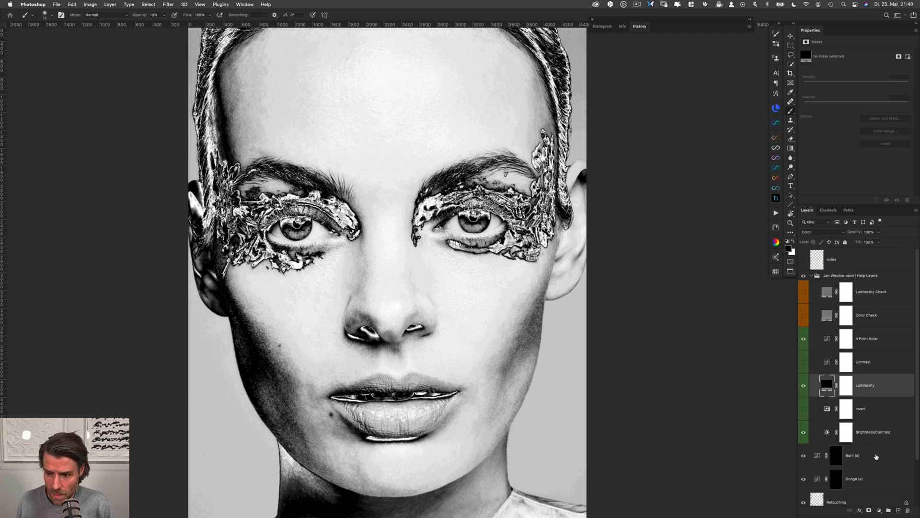
# Set the Brightness/Contrast help layer to brightness -114 and contrast -50
pyautogui.click(880, 432)
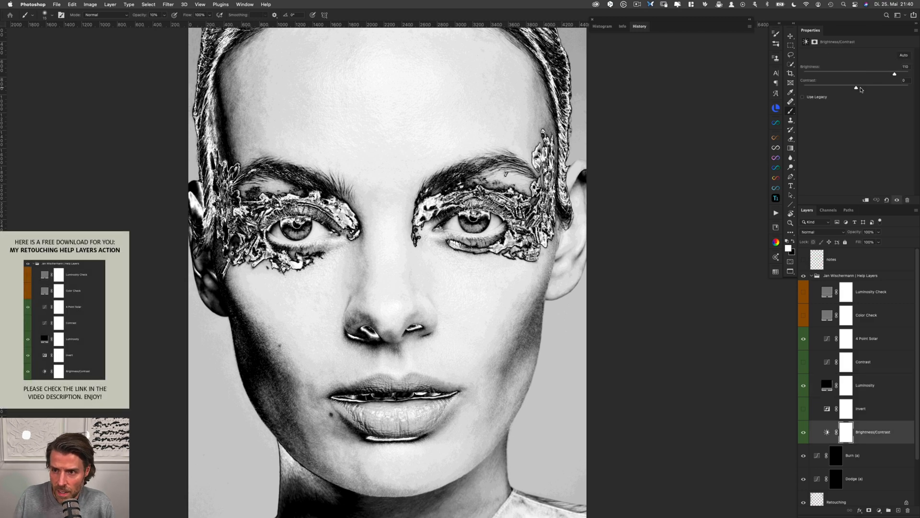
pyautogui.moveTo(857, 89); pyautogui.dragTo(802, 89)
pyautogui.moveTo(894, 75); pyautogui.dragTo(786, 78)
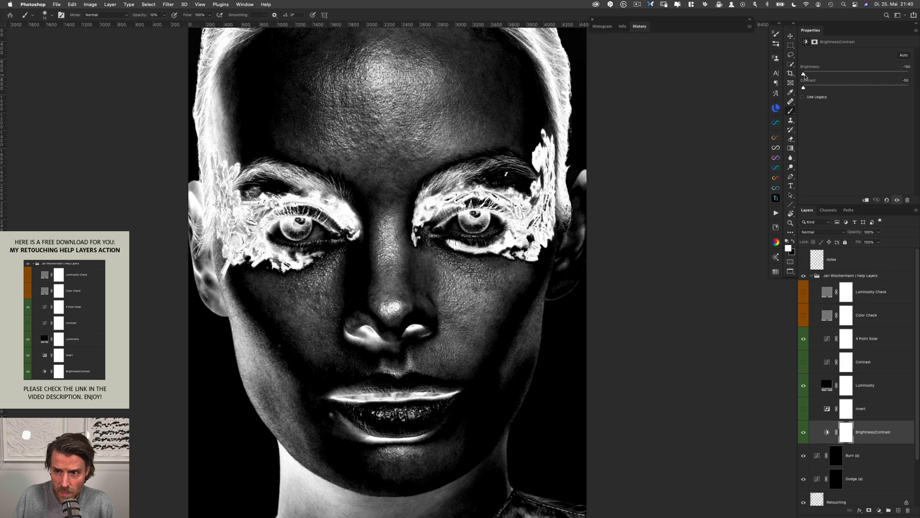
pyautogui.moveTo(804, 75)
pyautogui.mouseDown()
pyautogui.moveTo(816, 76)
pyautogui.moveTo(798, 88)
pyautogui.mouseUp()
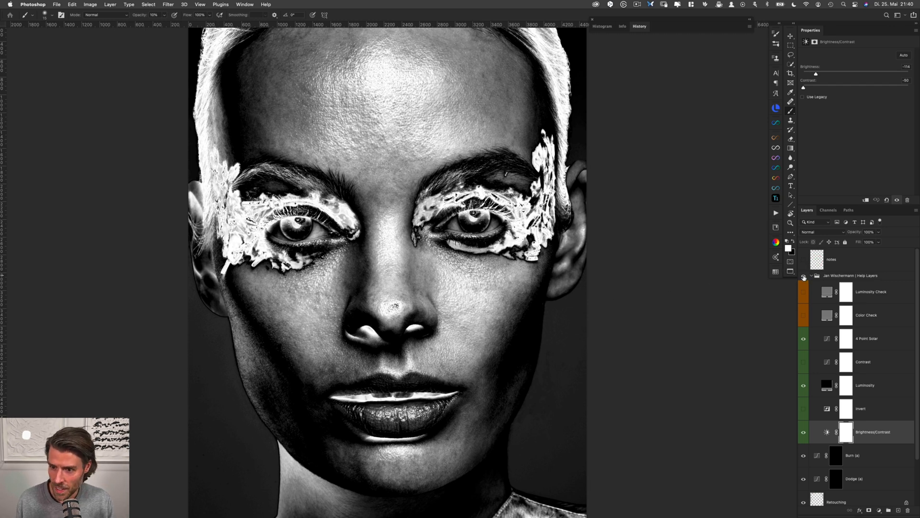
# Hide the Help Layers group and heal the dark spots on the left-hand earlobe on the Retouching layer
pyautogui.click(804, 276)
pyautogui.moveTo(916, 398); pyautogui.dragTo(916, 448)
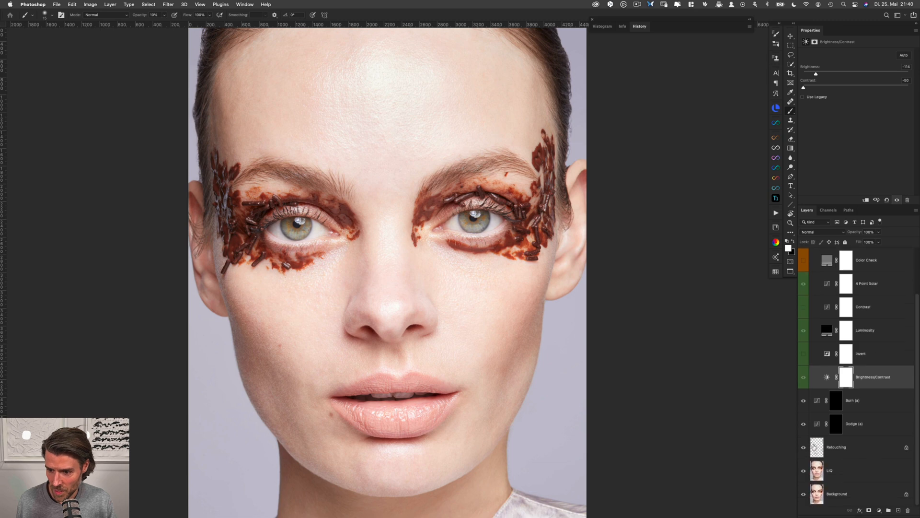
pyautogui.click(817, 446)
pyautogui.press('j')
pyautogui.click(235, 293)
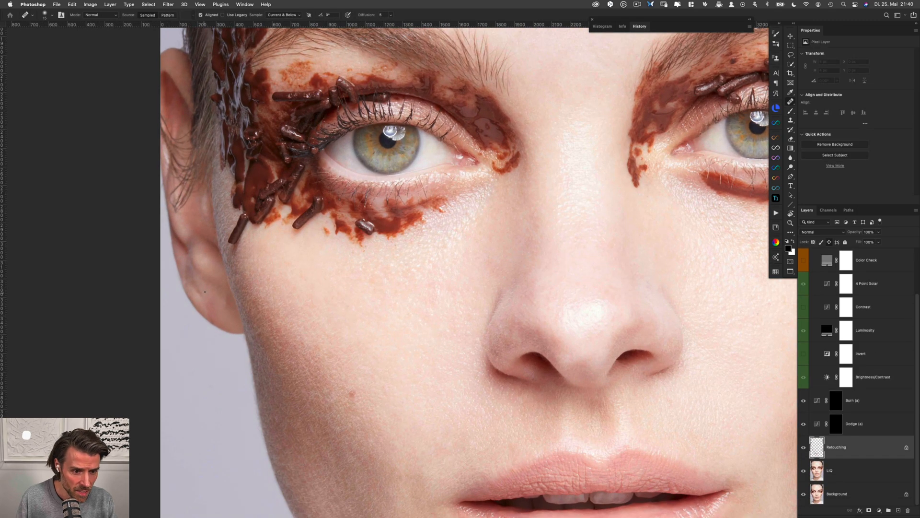
pyautogui.moveTo(207, 291)
pyautogui.mouseDown()
pyautogui.moveTo(196, 287)
pyautogui.moveTo(217, 302)
pyautogui.moveTo(207, 309)
pyautogui.mouseUp()
pyautogui.keyDown('alt'); pyautogui.click(211, 292); pyautogui.keyUp('alt')
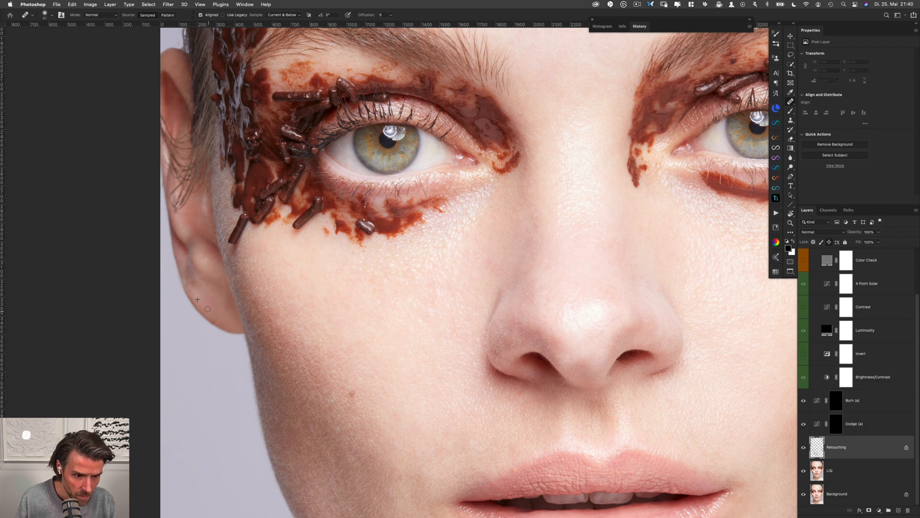
pyautogui.press('s')
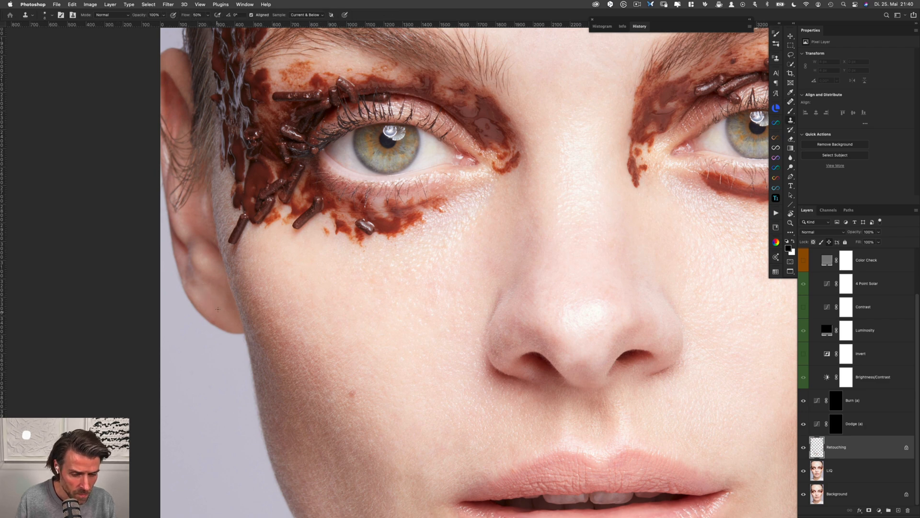
pyautogui.press('e')
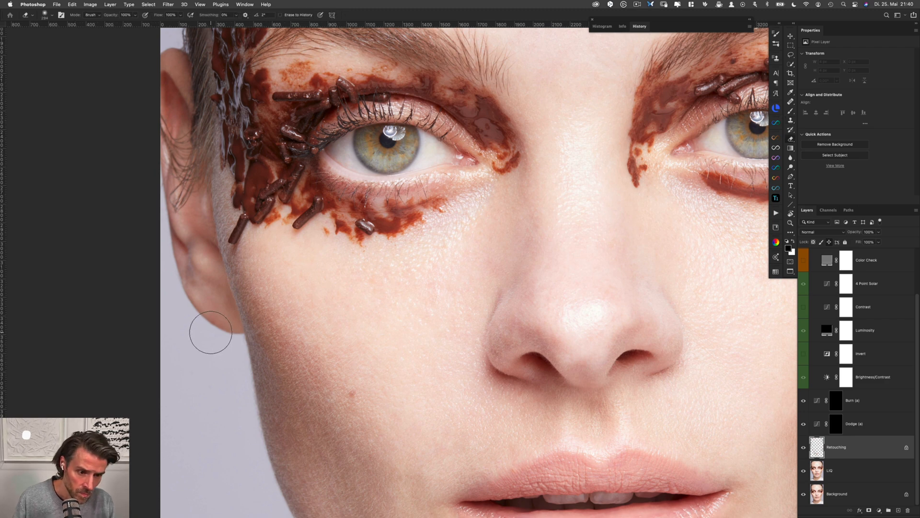
pyautogui.press('s')
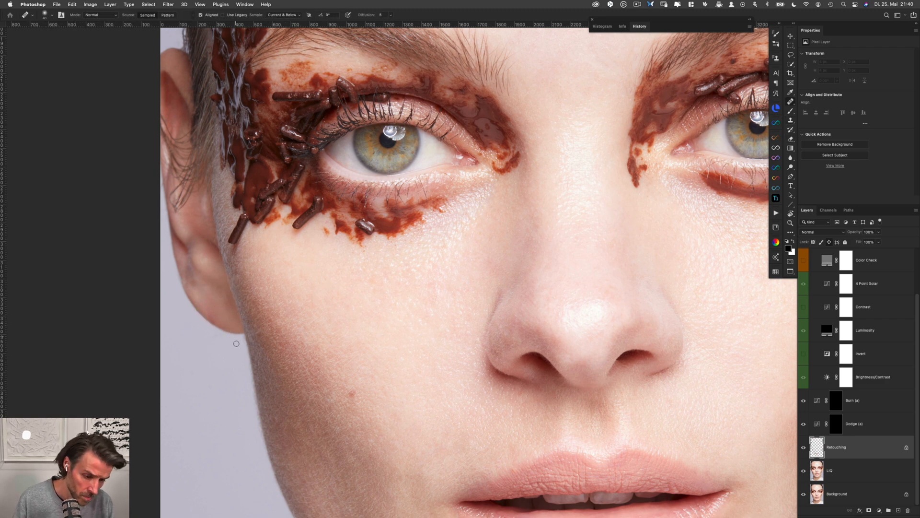
# Show the Help Layers group again and activate the Brush tool to check the forehead
pyautogui.scroll(2, 233, 341)
pyautogui.scroll(-4, 237, 320)
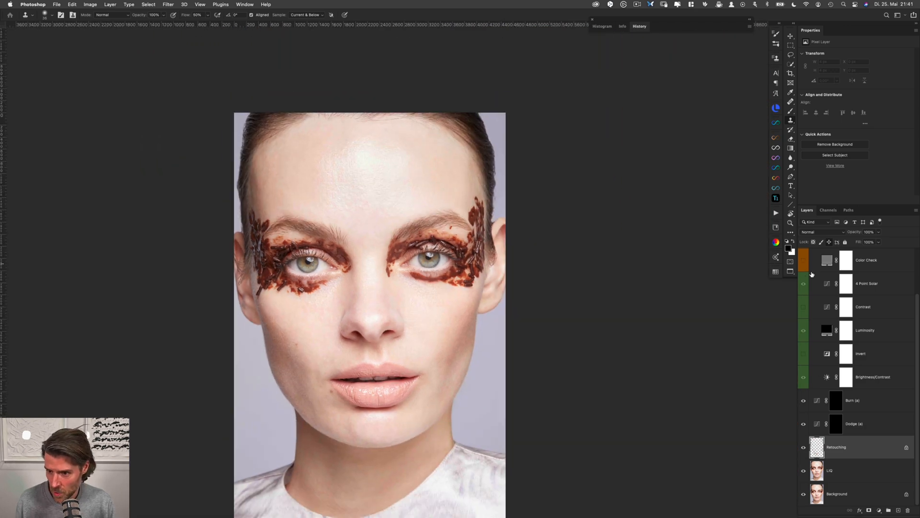
pyautogui.scroll(3, 916, 391)
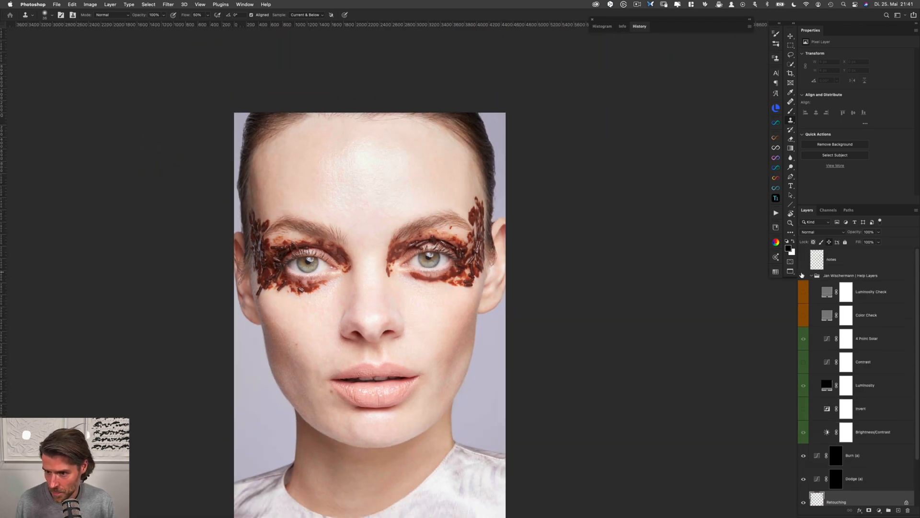
pyautogui.click(804, 293)
pyautogui.press('b')
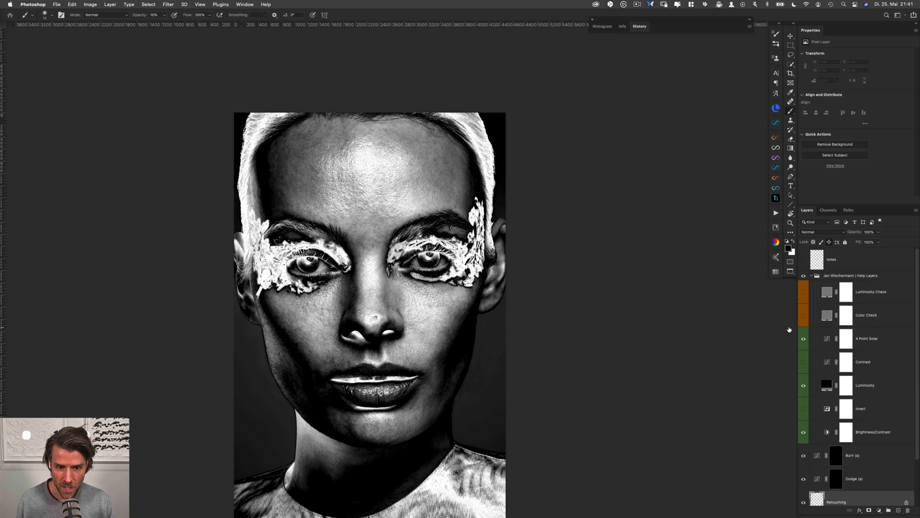
pyautogui.scroll(3, 345, 152)
pyautogui.moveTo(366, 134); pyautogui.dragTo(351, 173)
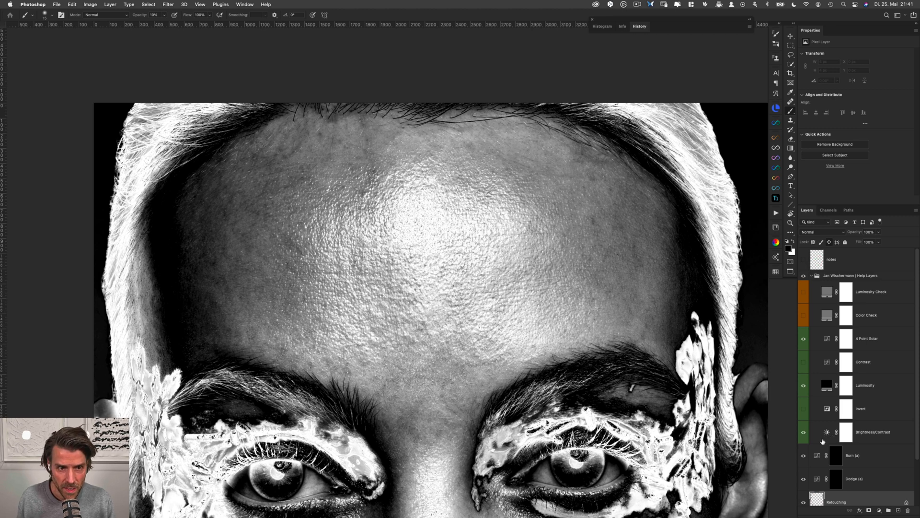
# Even out spots below the hairline, left of the forehead's centre, painting white at 10% opacity on the Dodge and Burn layer masks
pyautogui.click(835, 477)
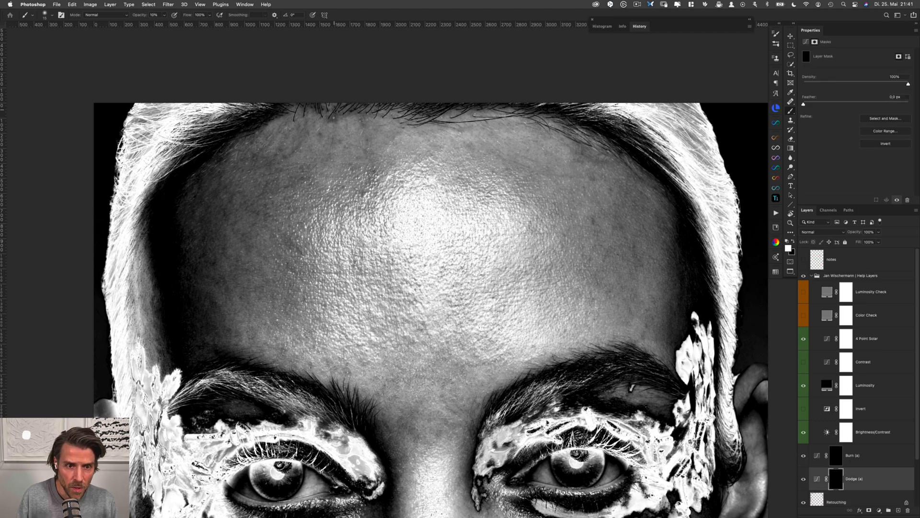
pyautogui.moveTo(337, 123); pyautogui.dragTo(342, 122)
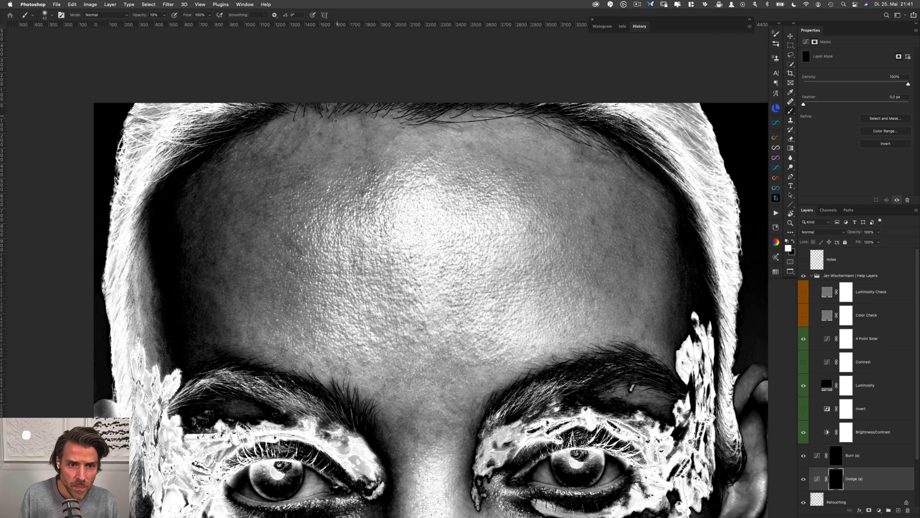
pyautogui.hotkey('alt', ']')
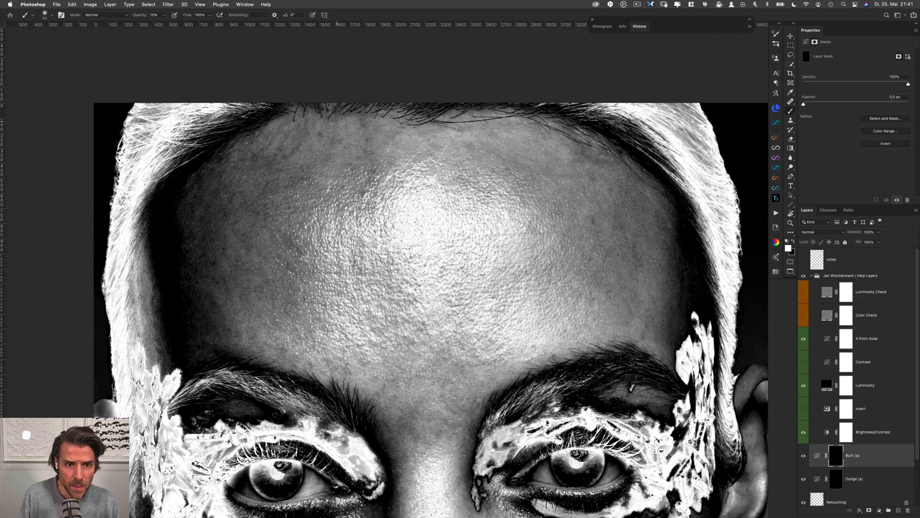
pyautogui.hotkey('alt', '[')
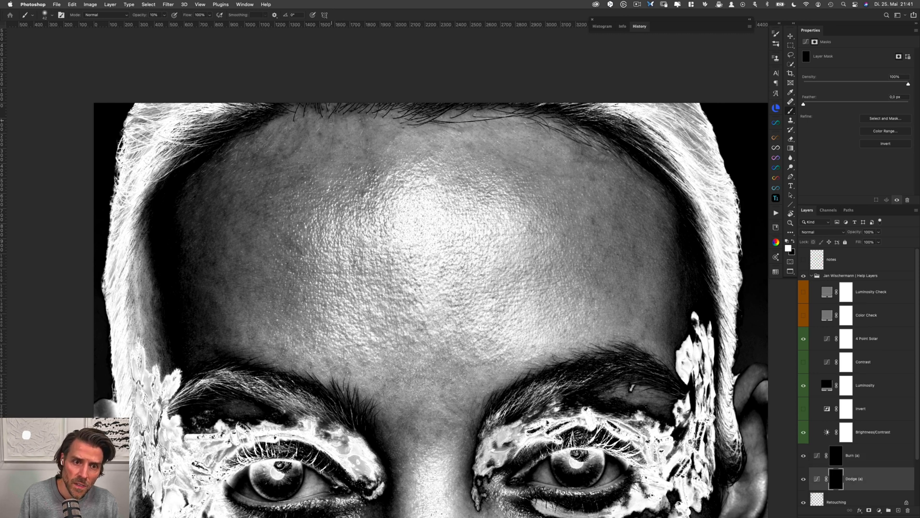
pyautogui.hotkey('alt', ']')
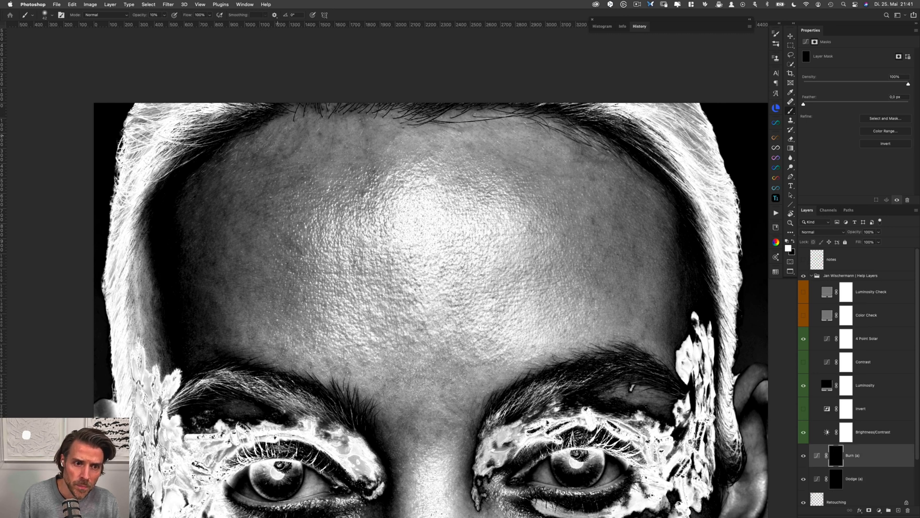
pyautogui.hotkey('alt', '[')
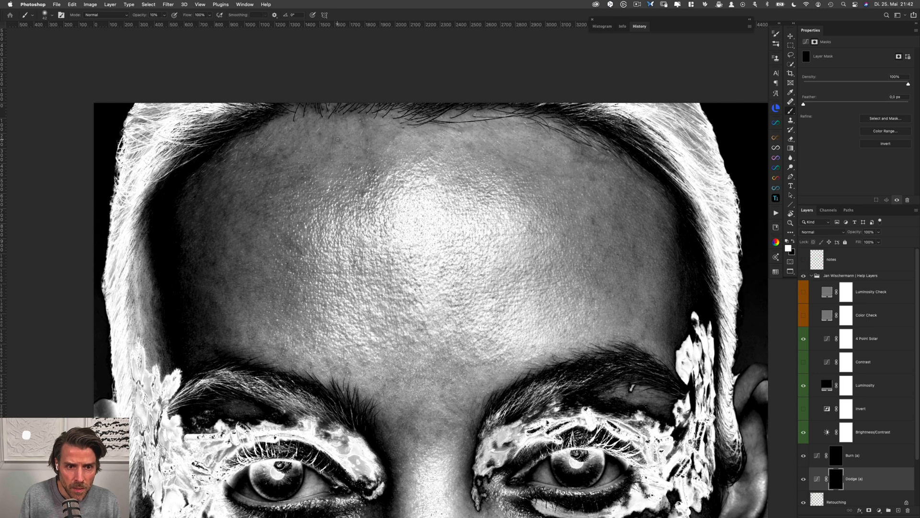
pyautogui.hotkey('alt', ']')
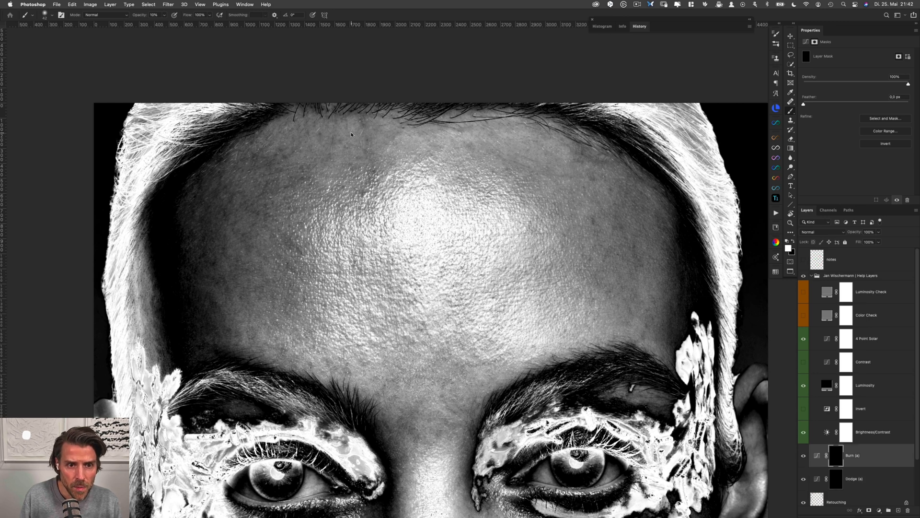
pyautogui.moveTo(352, 135)
pyautogui.mouseDown()
pyautogui.moveTo(369, 123)
pyautogui.moveTo(352, 119)
pyautogui.mouseUp()
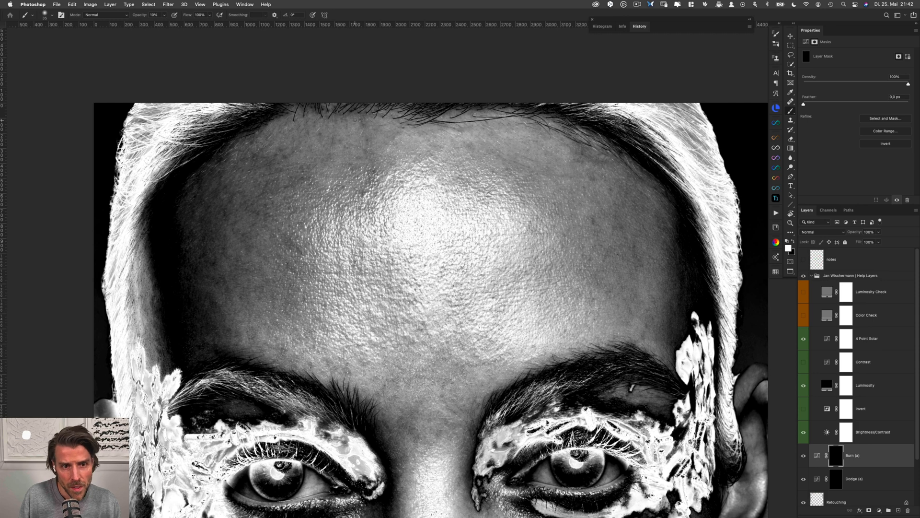
pyautogui.hotkey('alt', '[')
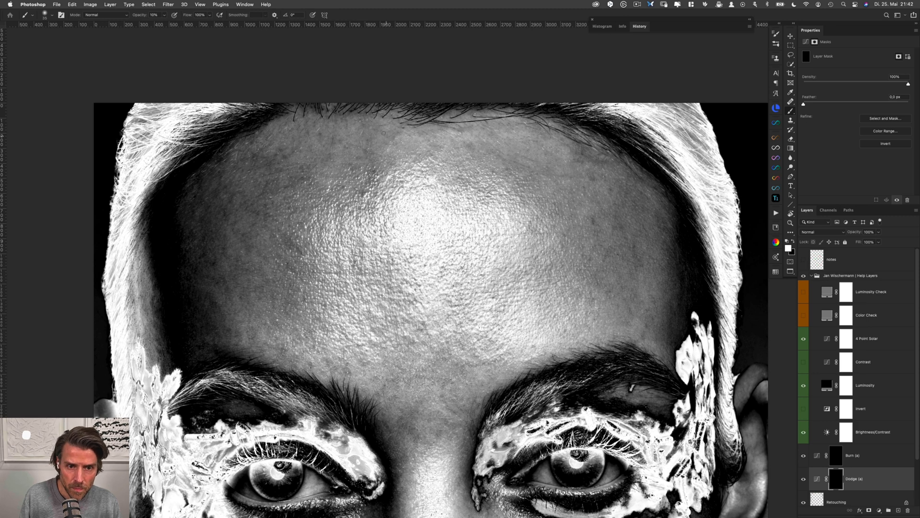
pyautogui.hotkey('alt', ']')
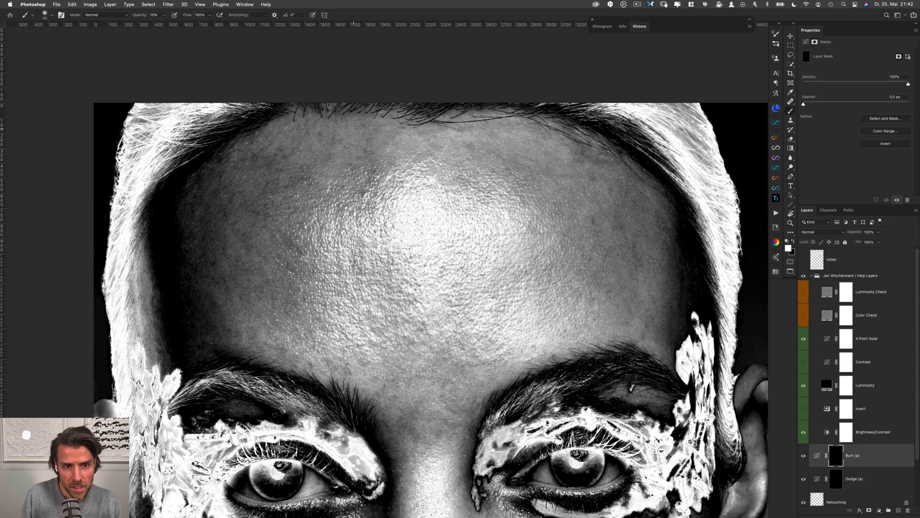
# Dodge and burn the patchy skin on the upper left-hand side of the forehead, alternating between the Dodge and Burn masks
pyautogui.hotkey('alt', '[')
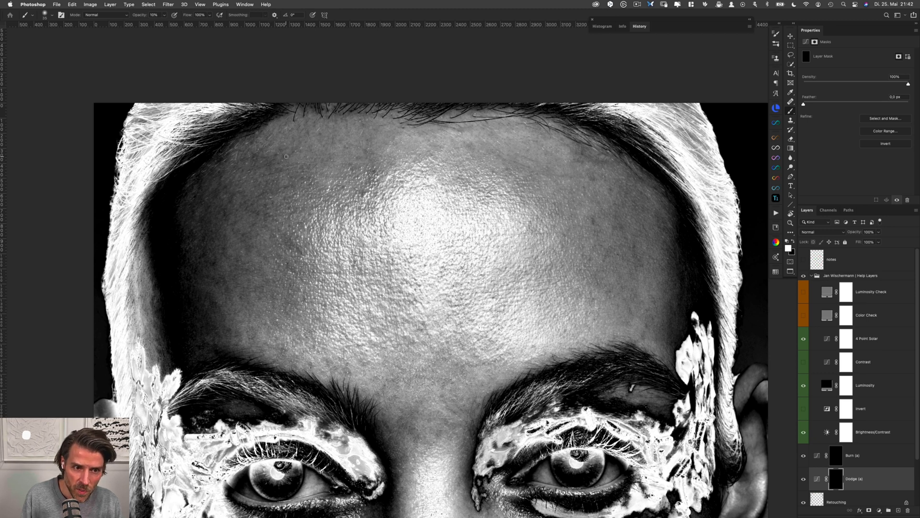
pyautogui.hotkey('alt', ']')
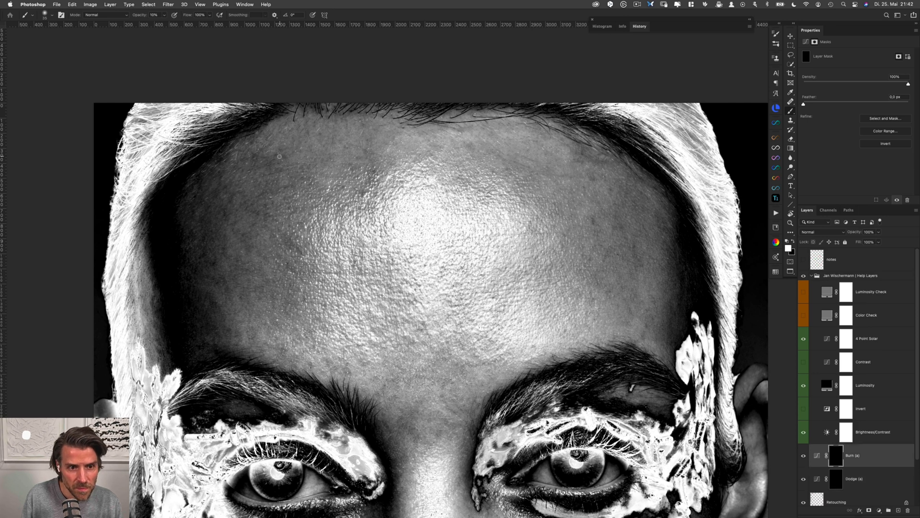
pyautogui.hotkey('alt', '[')
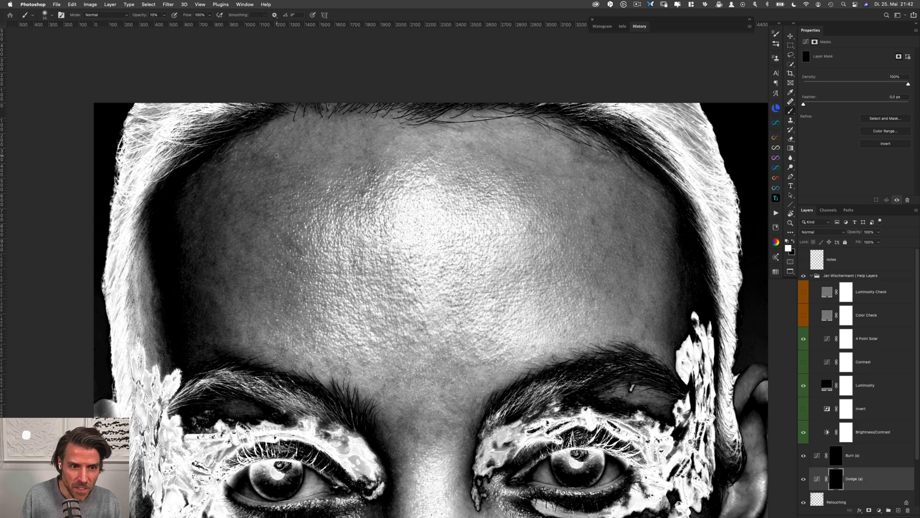
pyautogui.hotkey('alt', ']')
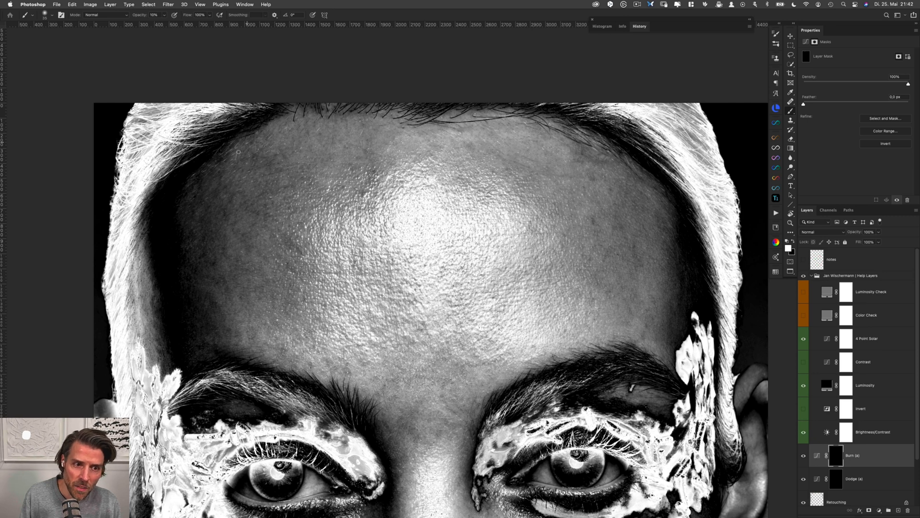
pyautogui.hotkey('alt', '[')
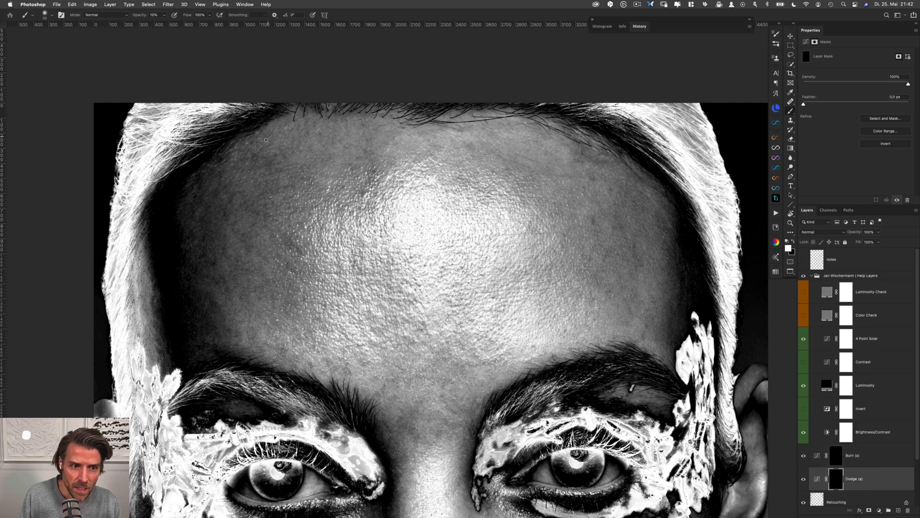
pyautogui.hotkey('alt', ']')
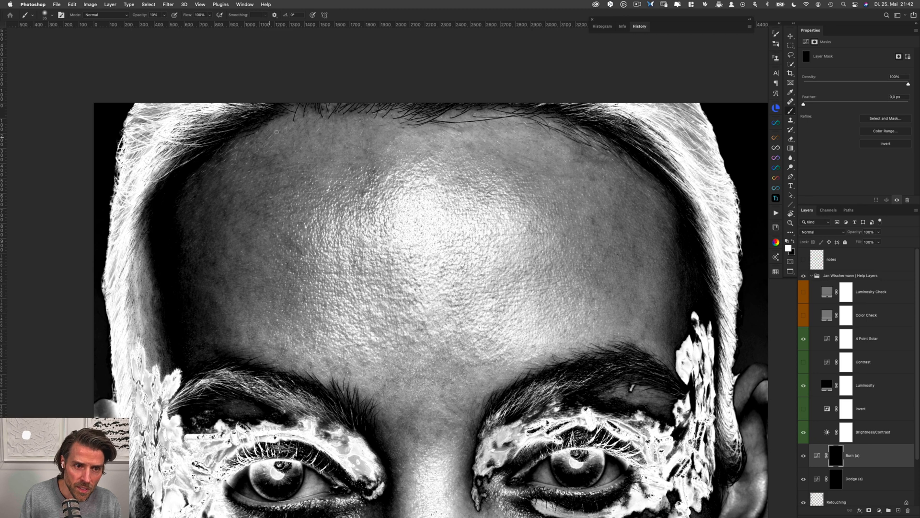
# Even out the skin tone at the forehead's upper centre below the hairline with white strokes on the Dodge and Burn masks
pyautogui.hotkey('alt', '[')
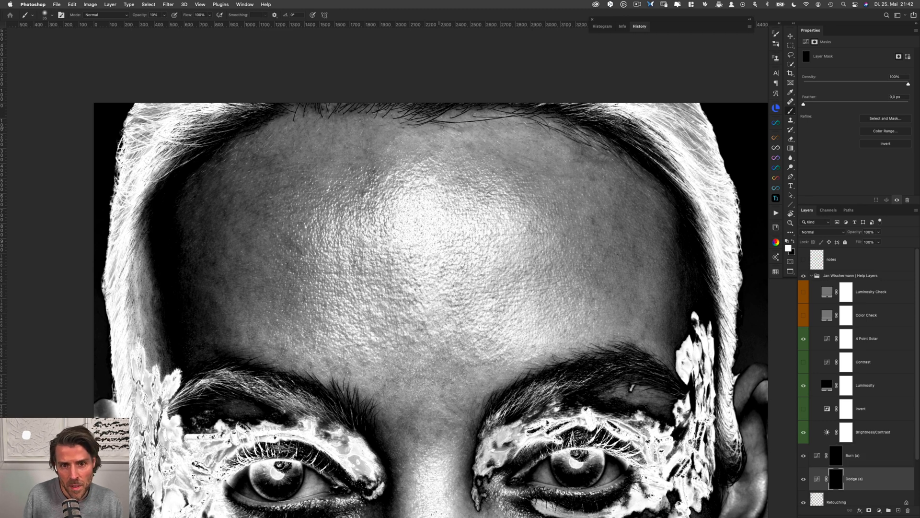
pyautogui.keyDown('ctrl'); pyautogui.keyDown('alt'); pyautogui.moveTo(460, 128); pyautogui.dragTo(464, 128); pyautogui.keyUp('alt'); pyautogui.keyUp('ctrl')
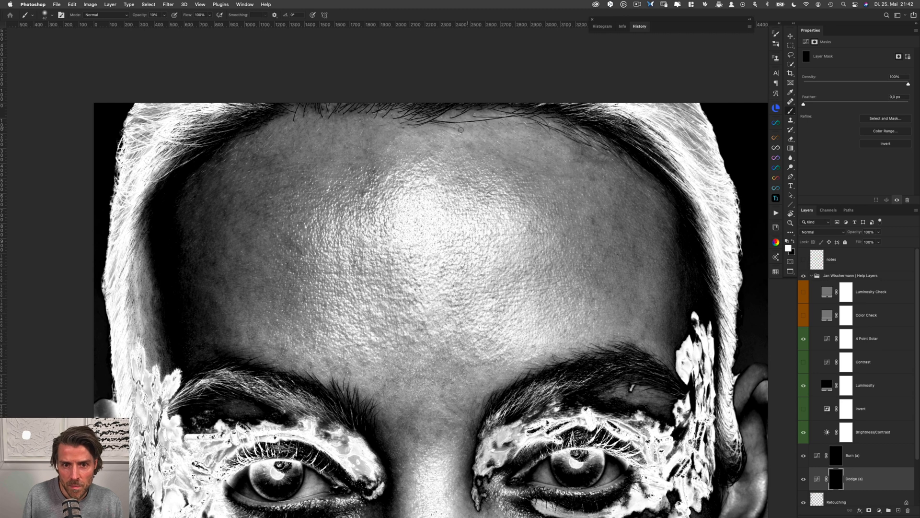
pyautogui.hotkey('alt', ']')
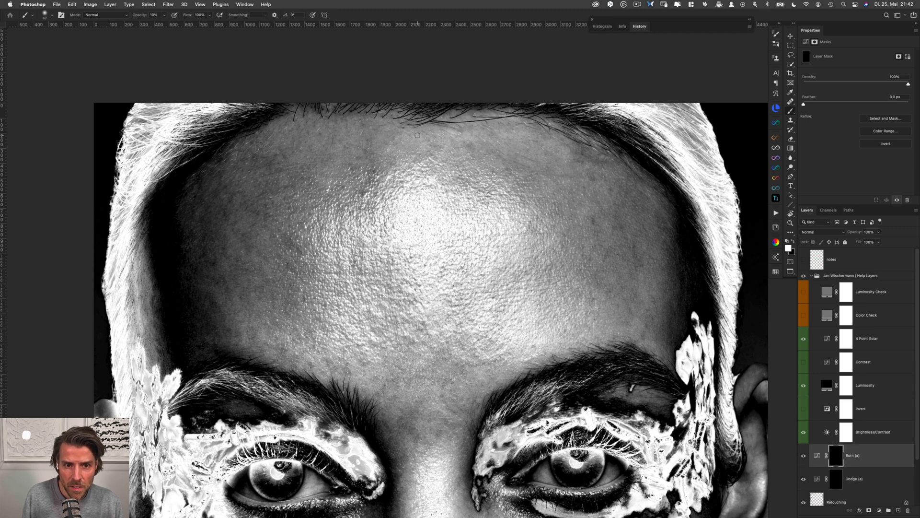
pyautogui.hotkey('alt', '[')
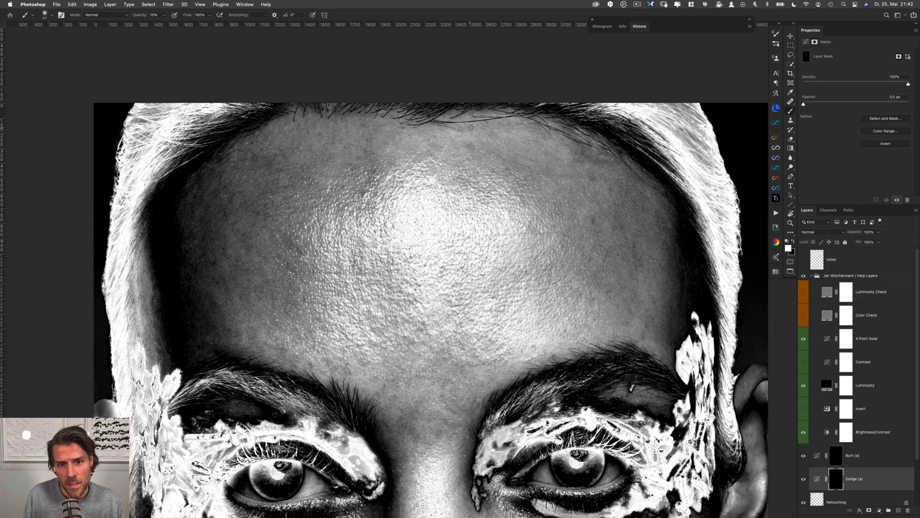
pyautogui.hotkey('alt', ']')
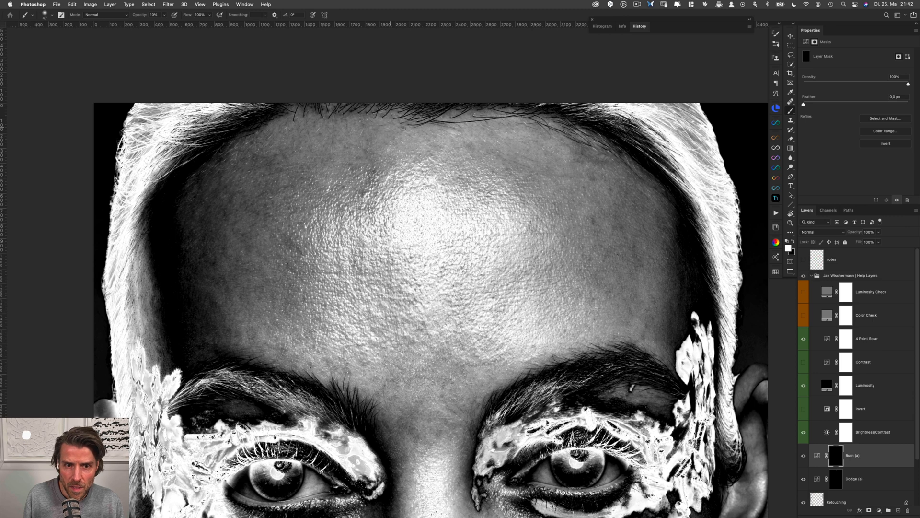
pyautogui.hotkey('alt', '[')
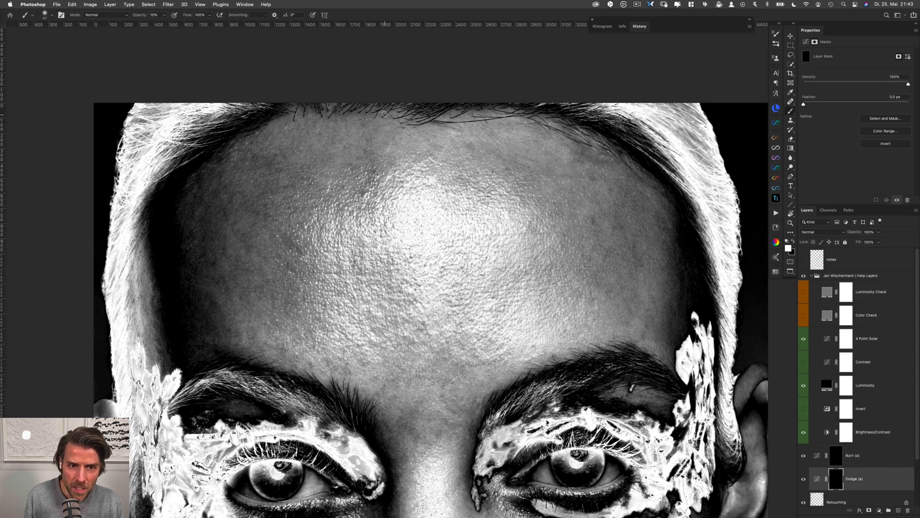
pyautogui.hotkey('alt', ']')
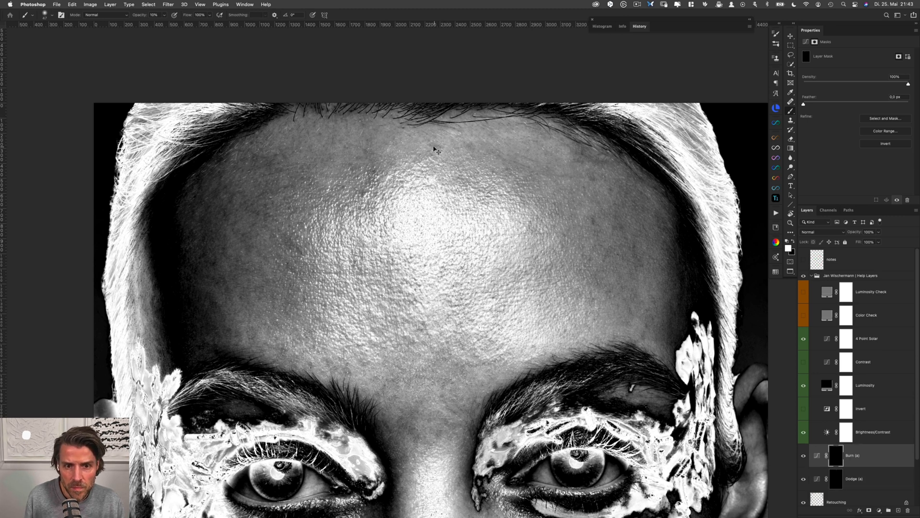
pyautogui.hotkey('alt', '[')
pyautogui.hotkey('alt', ']')
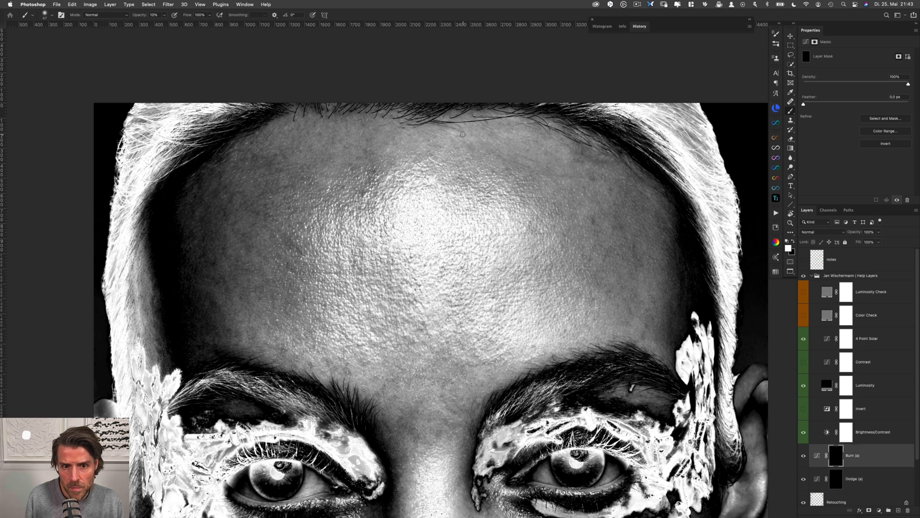
pyautogui.hotkey('alt', '[')
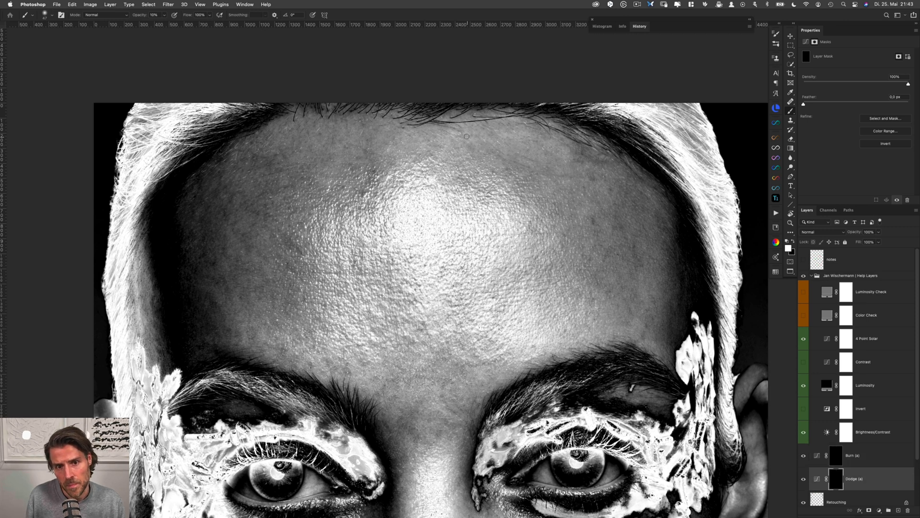
pyautogui.hotkey('alt', ']')
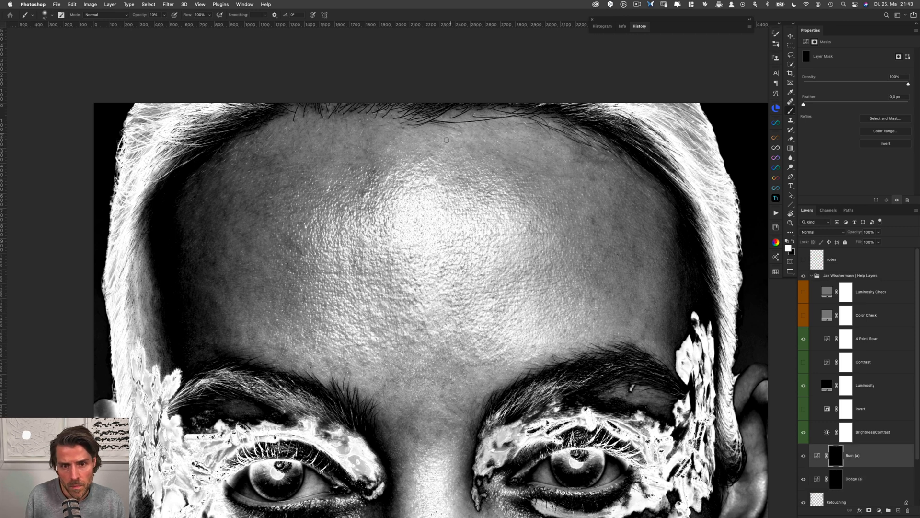
# Even out the skin below the hairline, right of the forehead's centre, with white strokes on the Dodge and Burn masks
pyautogui.hotkey('alt', '[')
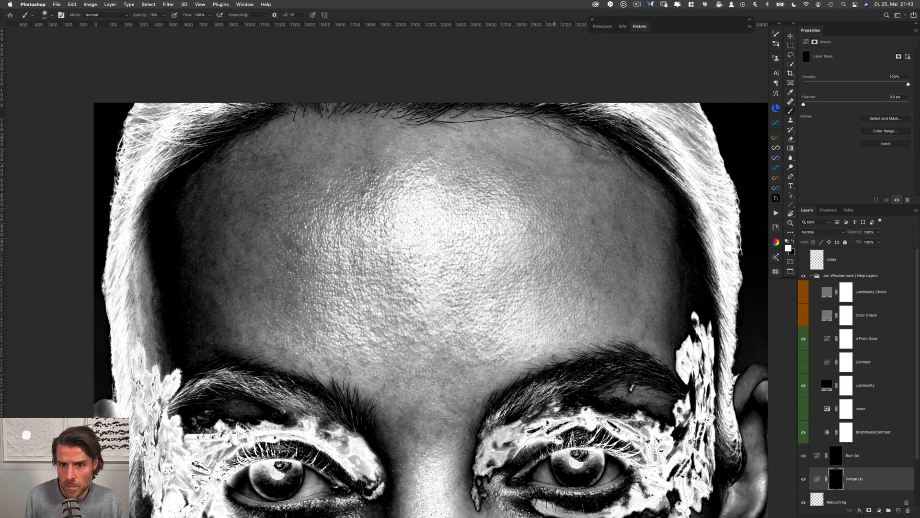
pyautogui.hotkey('alt', ']')
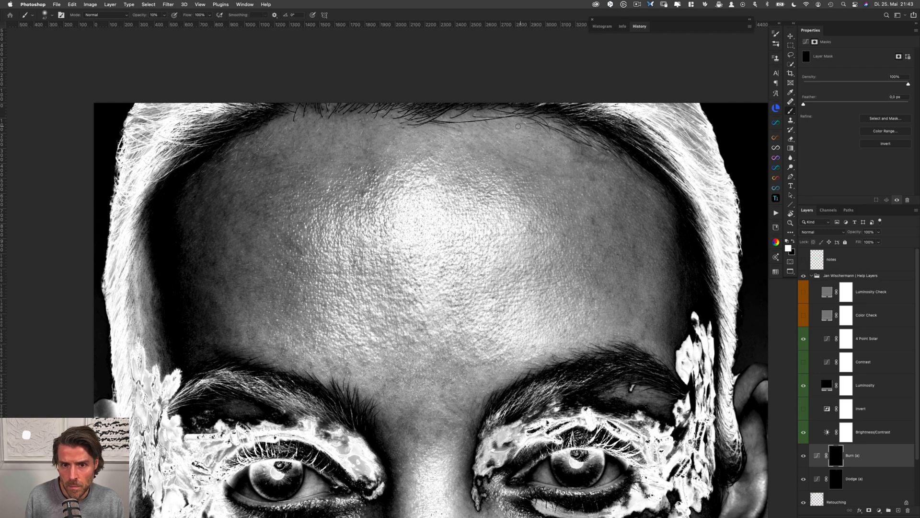
pyautogui.hotkey('alt', '[')
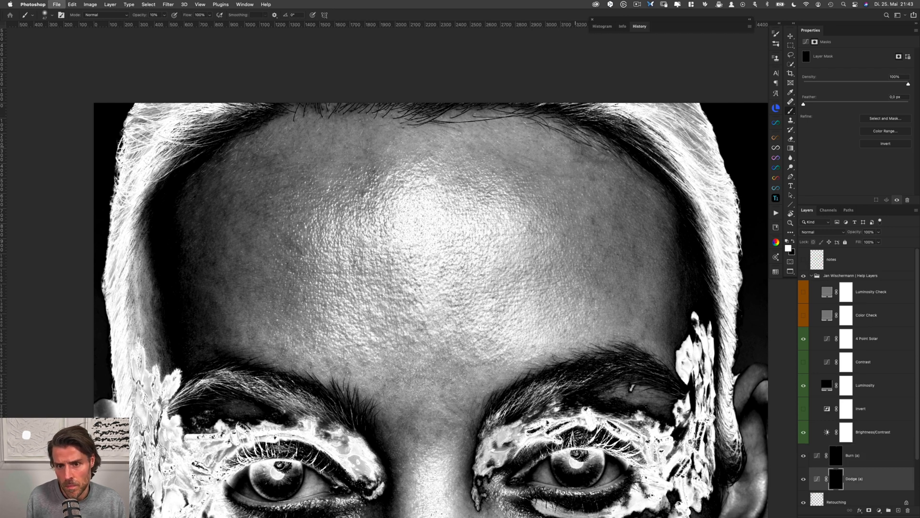
pyautogui.hotkey('alt', ']')
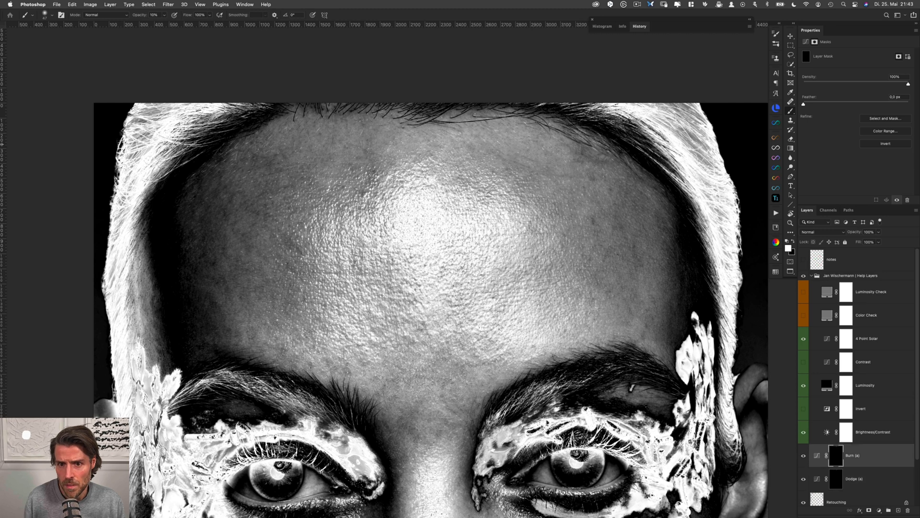
# Dodge and burn the uneven spots along the hairline at the forehead's upper right corner using the two curves layer masks
pyautogui.moveTo(581, 148); pyautogui.dragTo(583, 149)
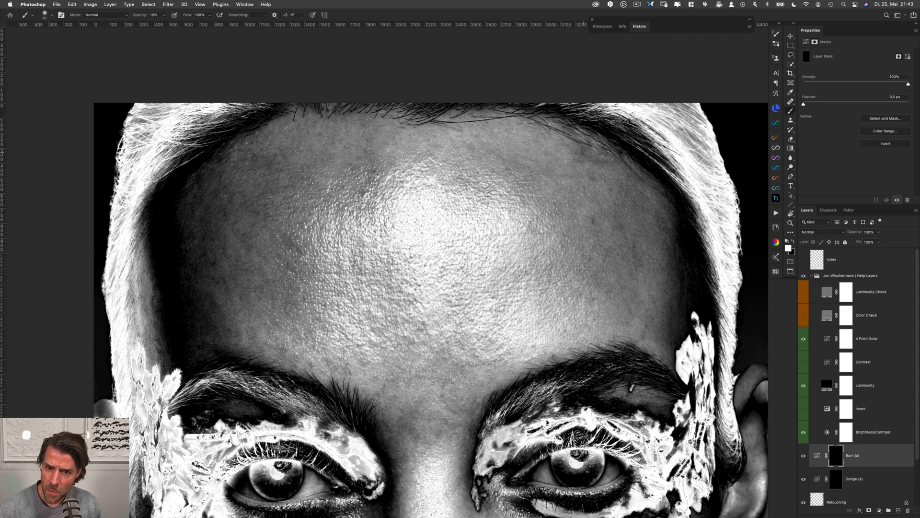
pyautogui.hotkey('alt', '[')
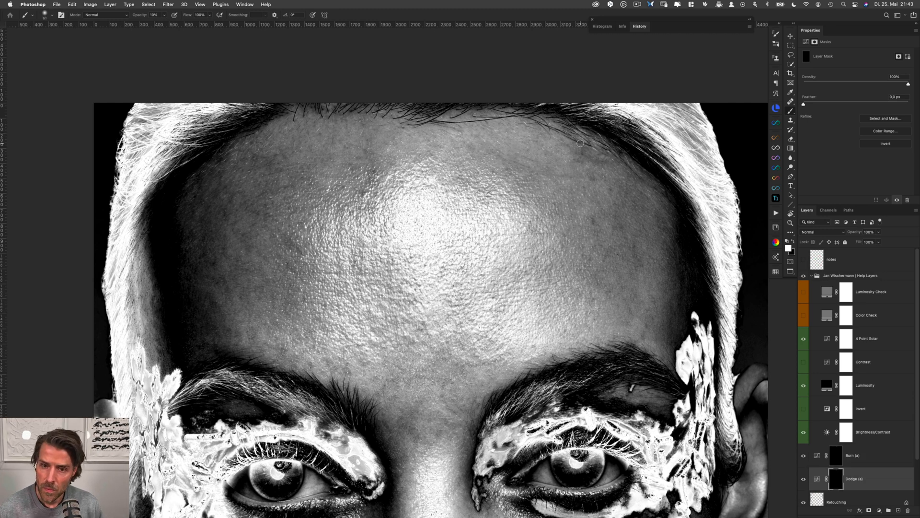
pyautogui.hotkey('alt', ']')
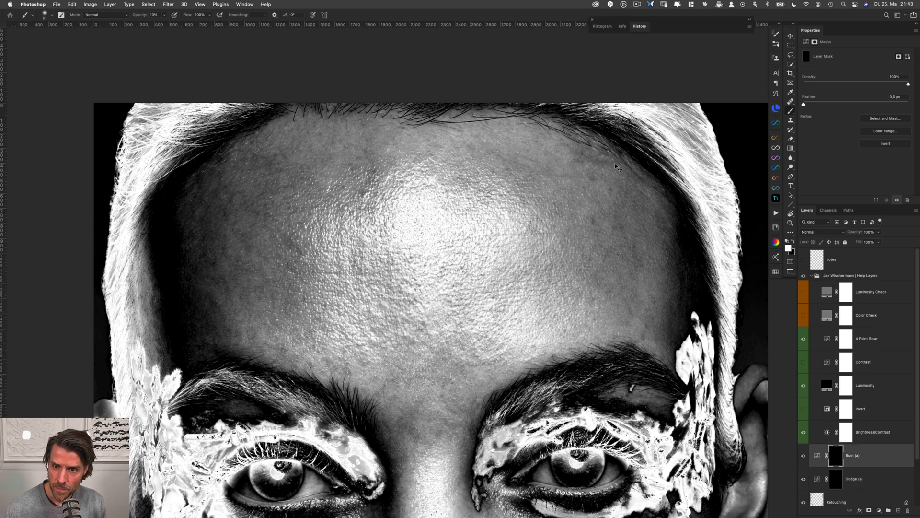
pyautogui.hotkey('alt', '[')
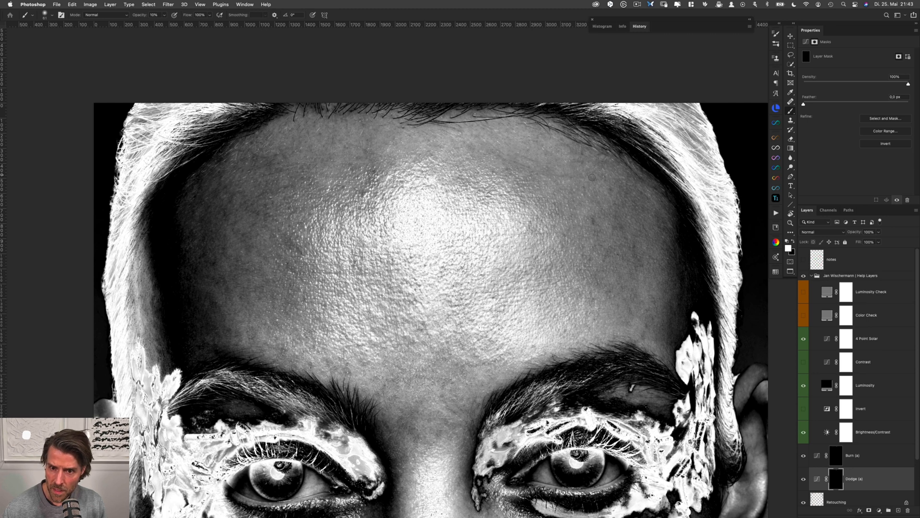
pyautogui.moveTo(597, 153); pyautogui.dragTo(589, 150)
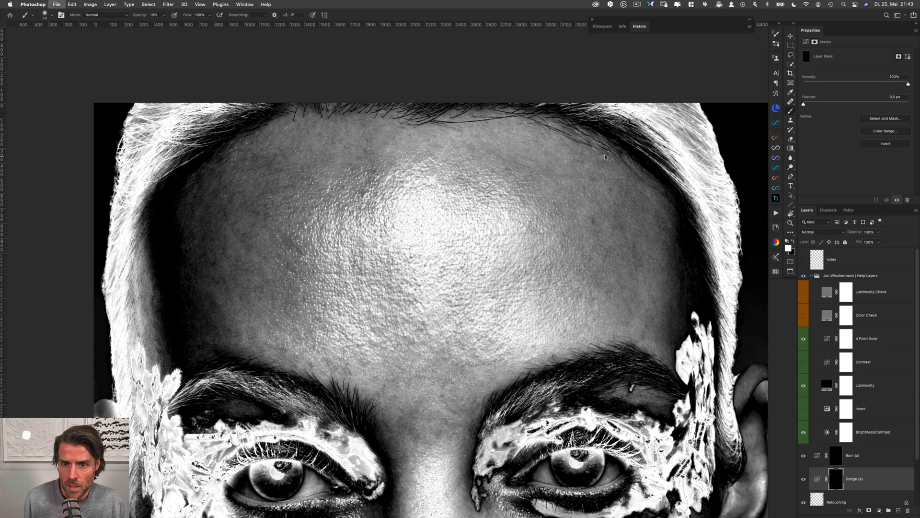
pyautogui.hotkey('alt', ']')
pyautogui.moveTo(608, 159); pyautogui.dragTo(603, 155)
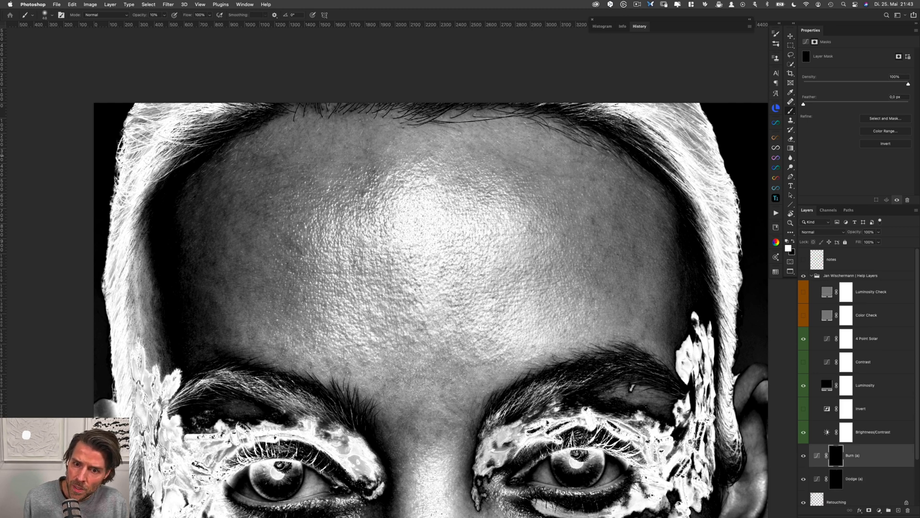
# Refine the tonal transitions from the forehead's upper centre toward the upper left, alternating between the Burn and Dodge masks
pyautogui.hotkey('alt', '[')
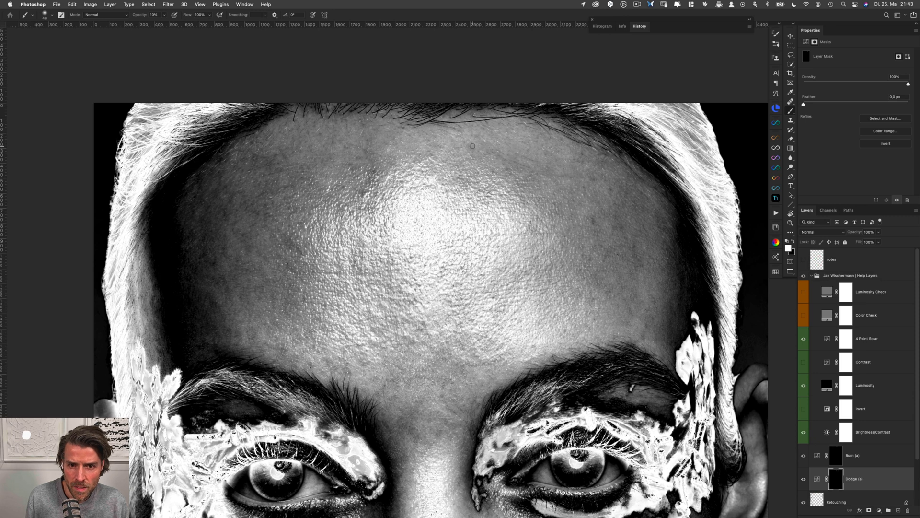
pyautogui.hotkey('alt', ']')
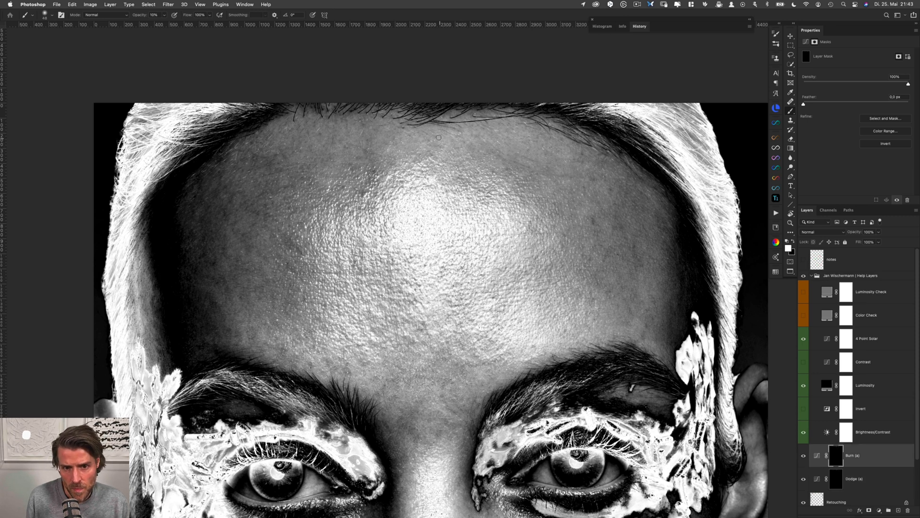
pyautogui.hotkey('alt', '[')
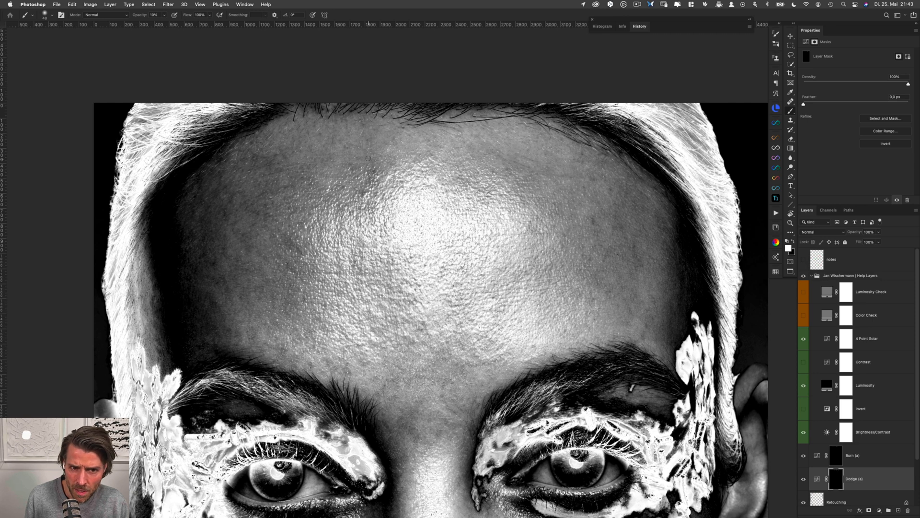
pyautogui.hotkey('alt', ']')
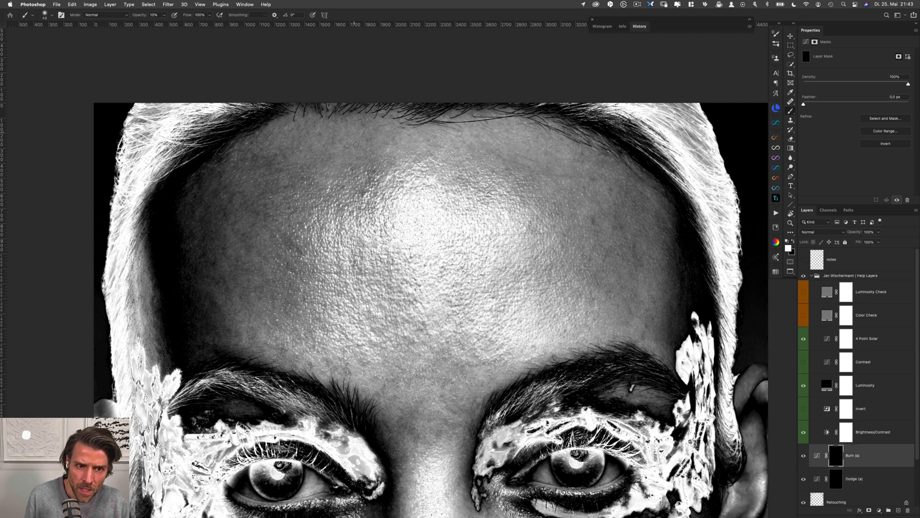
pyautogui.hotkey('alt', '[')
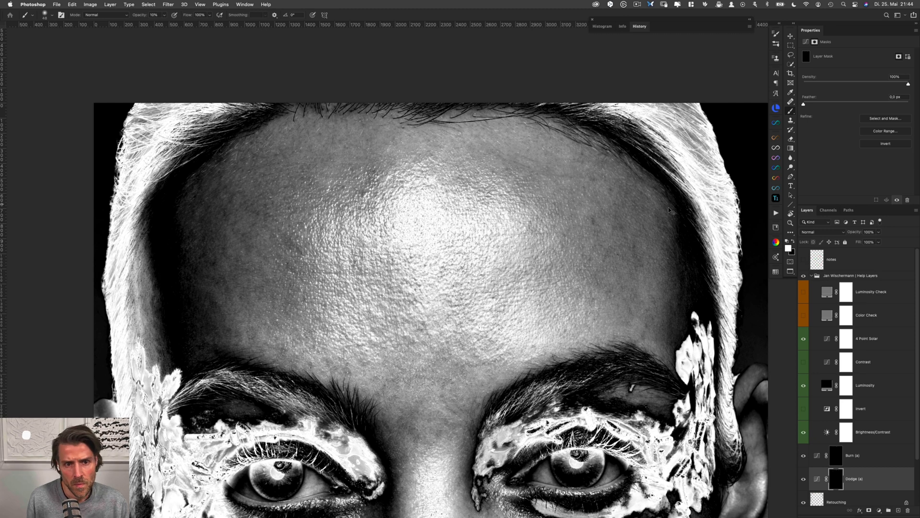
# Compare the forehead with and without the Dodge and Burn layers while the Help Layers group is hidden, and show the group again
pyautogui.keyDown('shift'); pyautogui.click(853, 453); pyautogui.keyUp('shift')
pyautogui.press('super+comma')
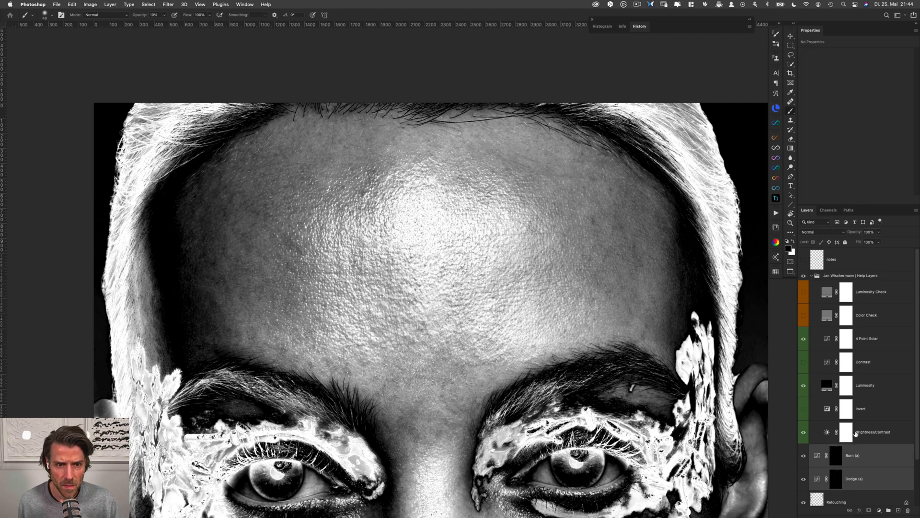
pyautogui.click(804, 276)
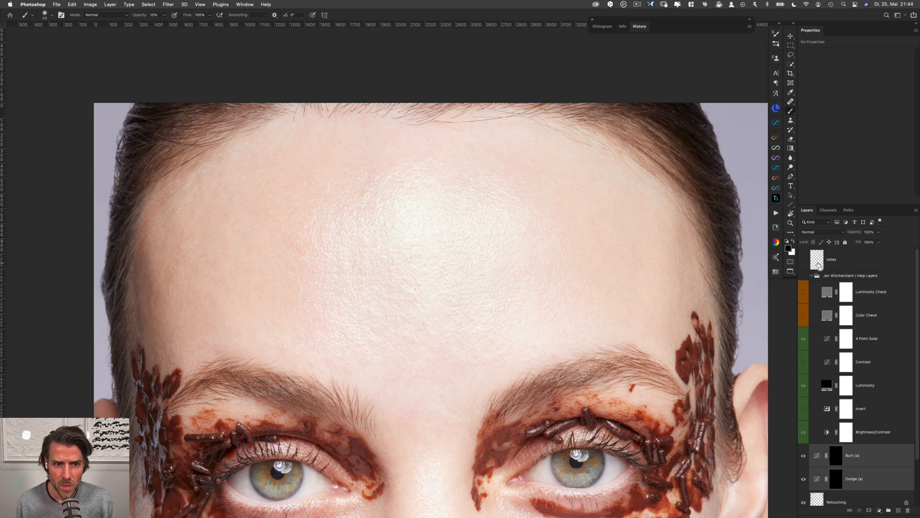
pyautogui.press('super+comma')
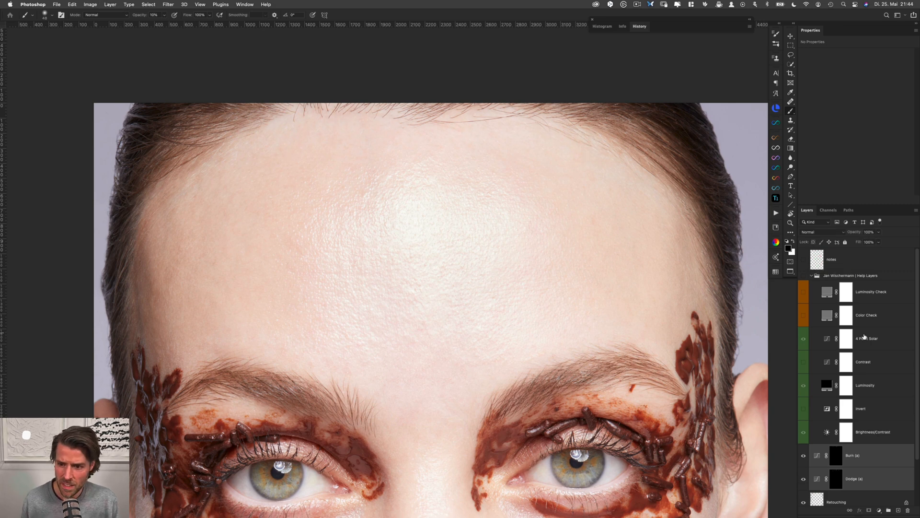
pyautogui.click(803, 276)
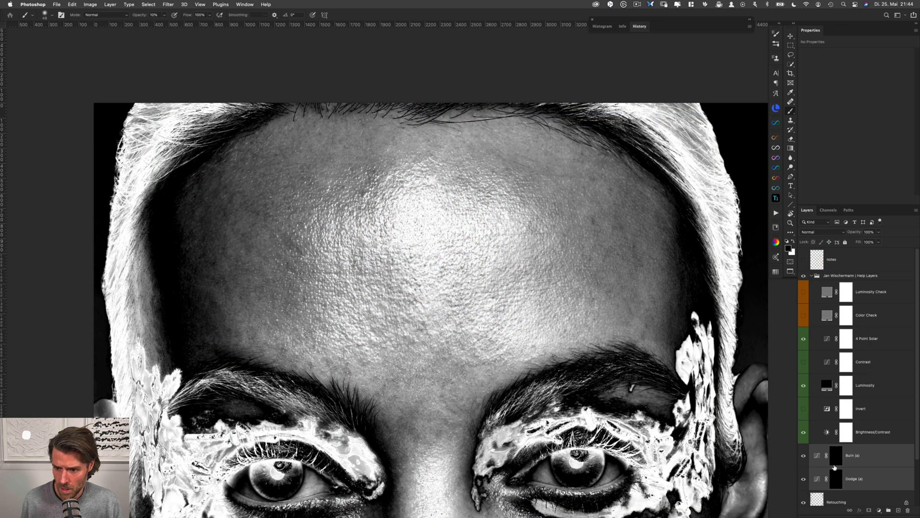
# Even out the darker skin on the forehead's left side with white on the Dodge and Burn masks, and save the document
pyautogui.click(835, 479)
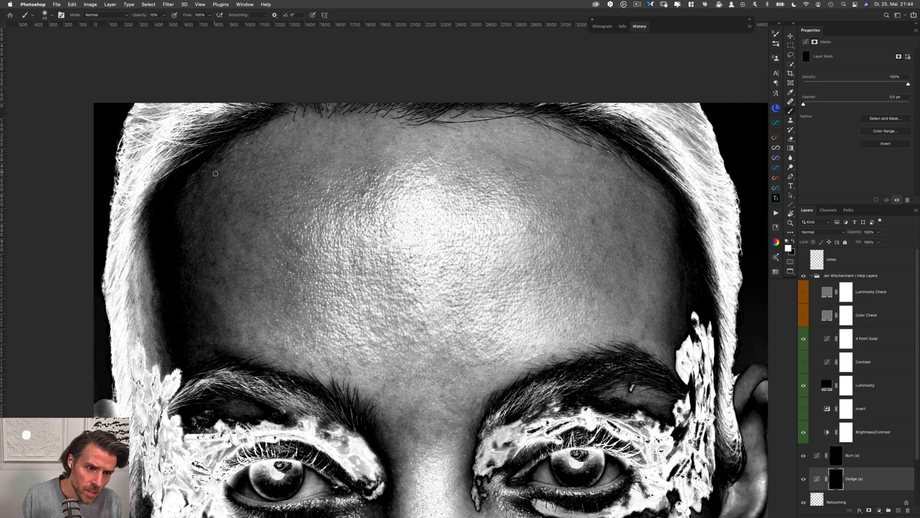
pyautogui.hotkey('alt', ']')
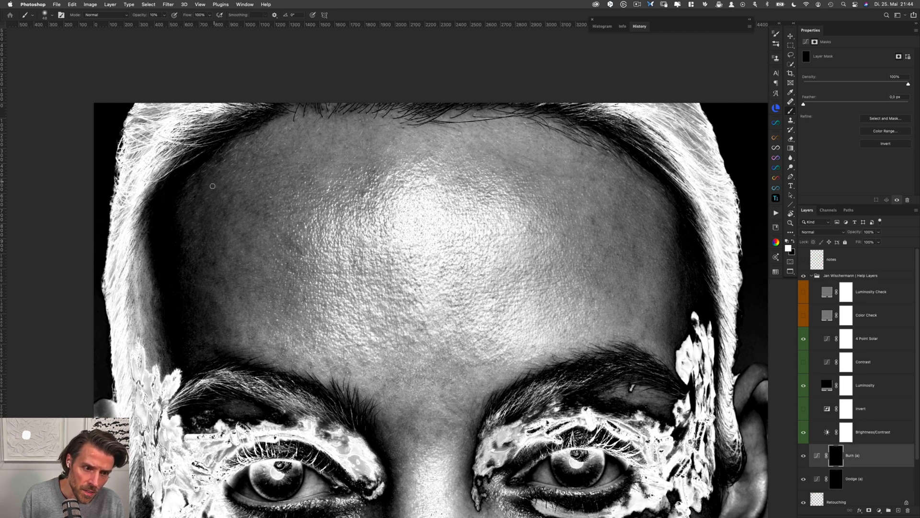
pyautogui.hotkey('alt', '[')
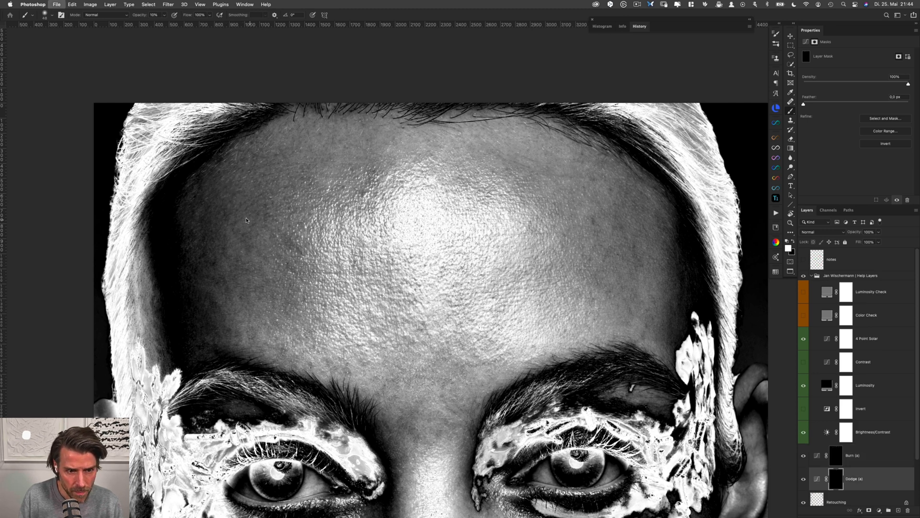
pyautogui.hotkey('alt', ']')
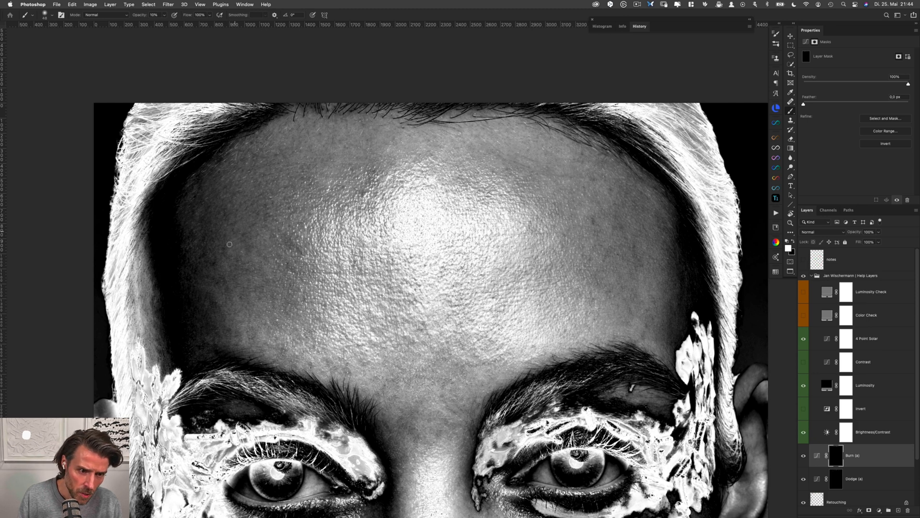
pyautogui.press('super+s')
# Smooth the patches around the upper left edge of the forehead highlight and above it, painting on the Dodge and Burn masks
pyautogui.hotkey('alt', '[')
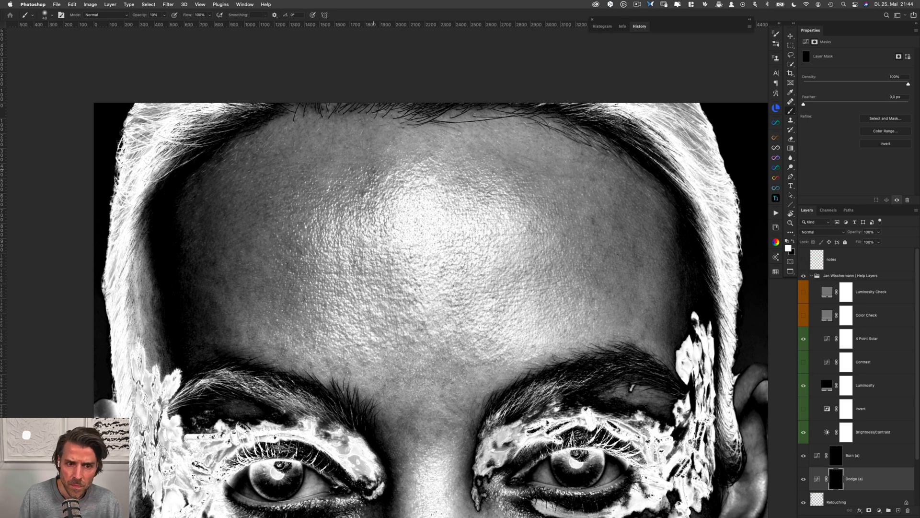
pyautogui.moveTo(371, 182); pyautogui.dragTo(368, 181)
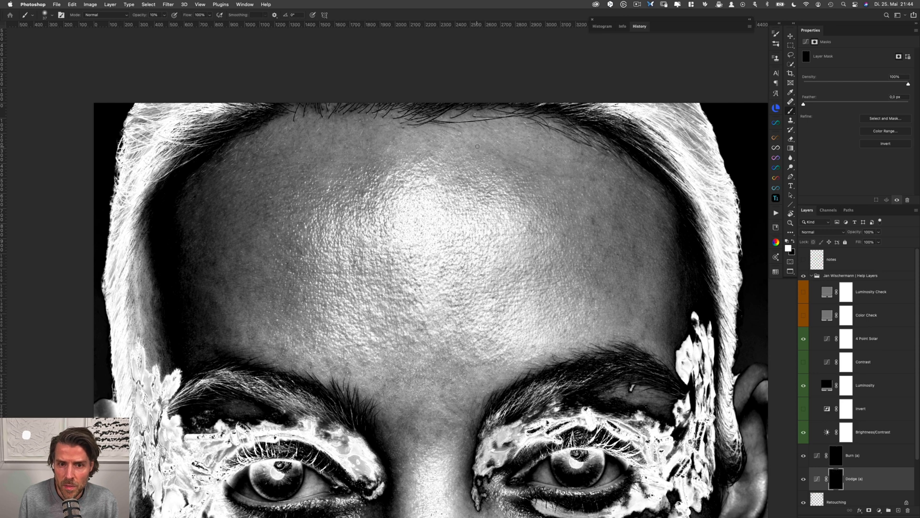
pyautogui.hotkey('alt', ']')
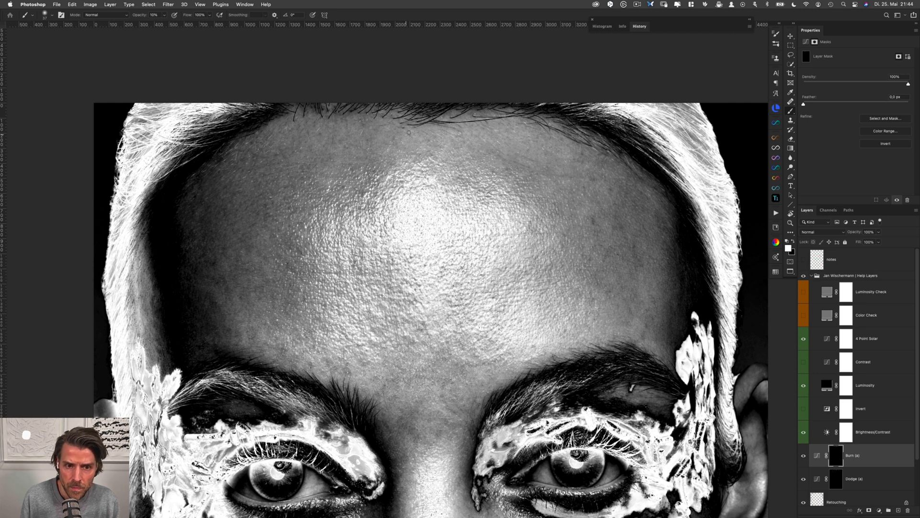
pyautogui.moveTo(353, 145); pyautogui.dragTo(357, 144)
pyautogui.hotkey('alt', '[')
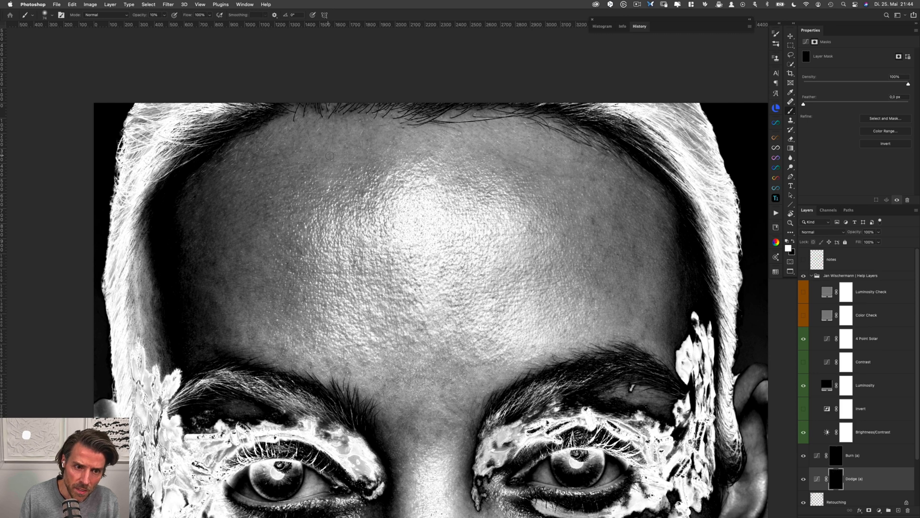
pyautogui.hotkey('alt', ']')
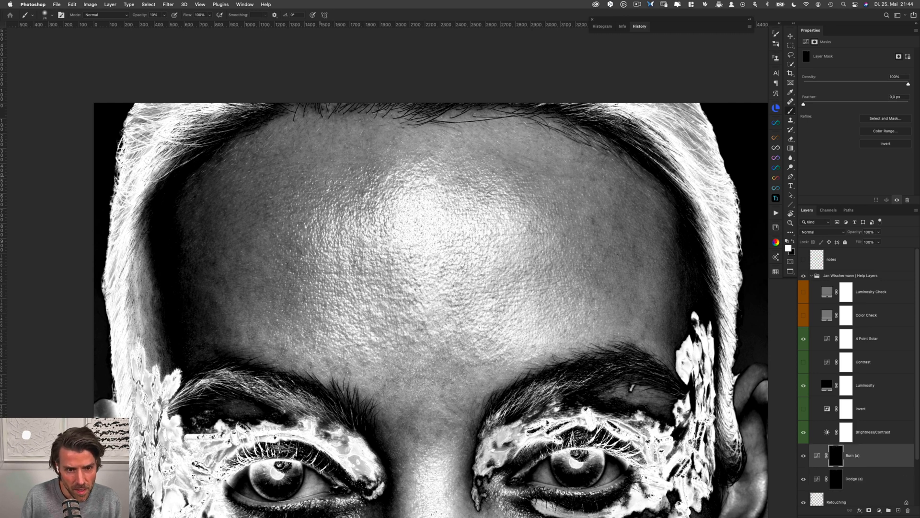
# Dodge and burn the remaining spots on the forehead's left half, up to the skin below the upper left hairline
pyautogui.hotkey('alt', '[')
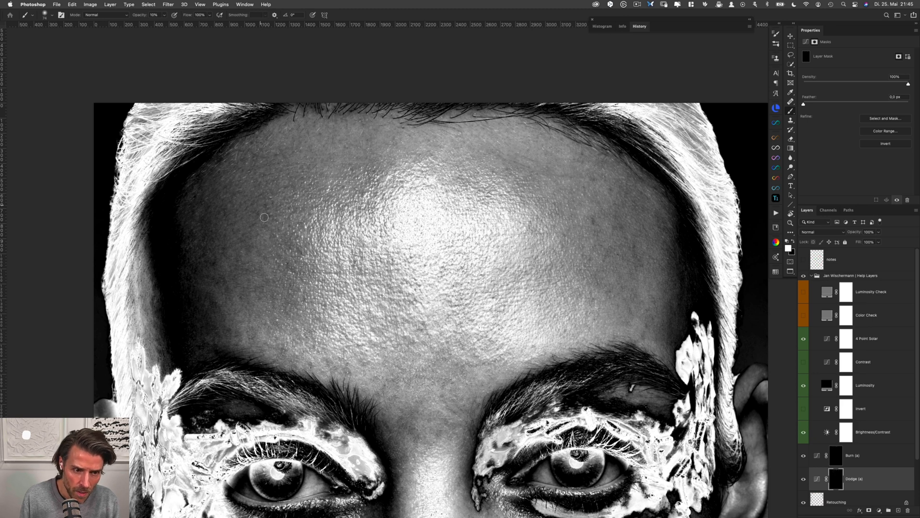
pyautogui.hotkey('alt', ']')
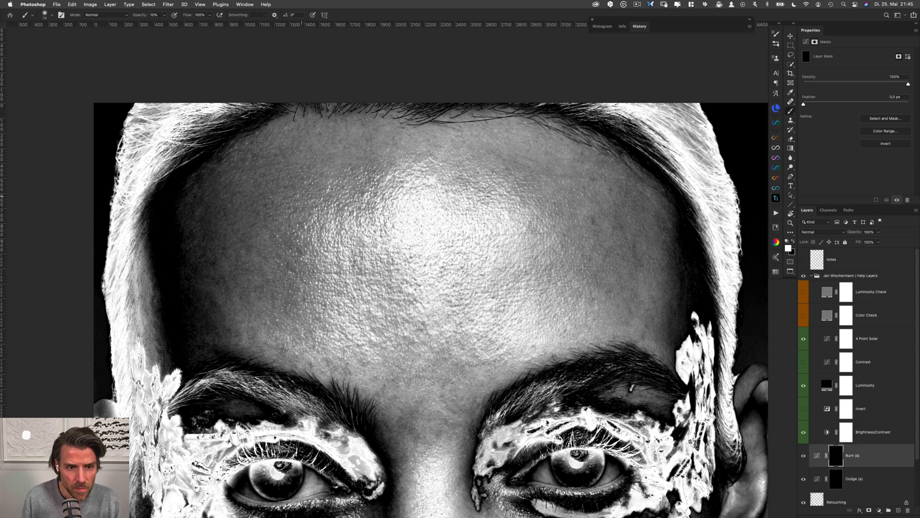
pyautogui.hotkey('alt', '[')
pyautogui.moveTo(285, 153); pyautogui.dragTo(281, 151)
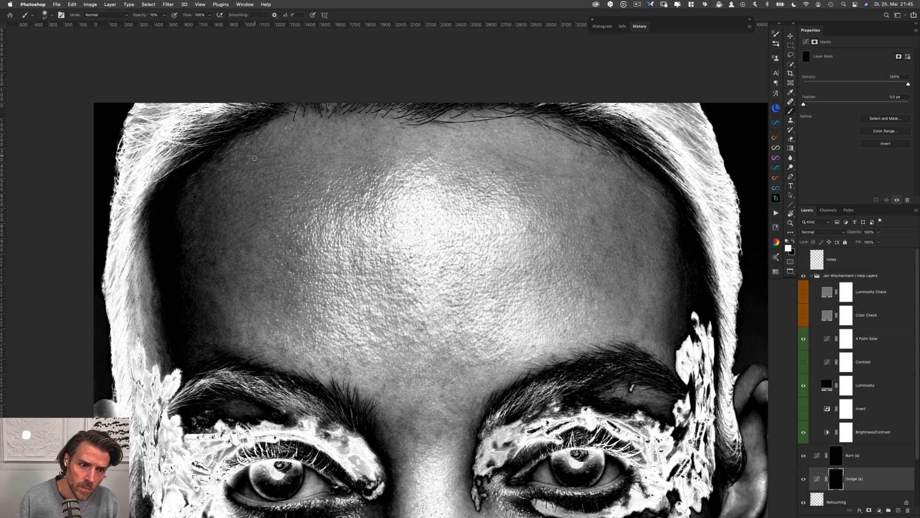
# Even out the remaining patches along the forehead's left edge on the Dodge and Burn masks, and save the document
pyautogui.moveTo(223, 241); pyautogui.dragTo(223, 241)
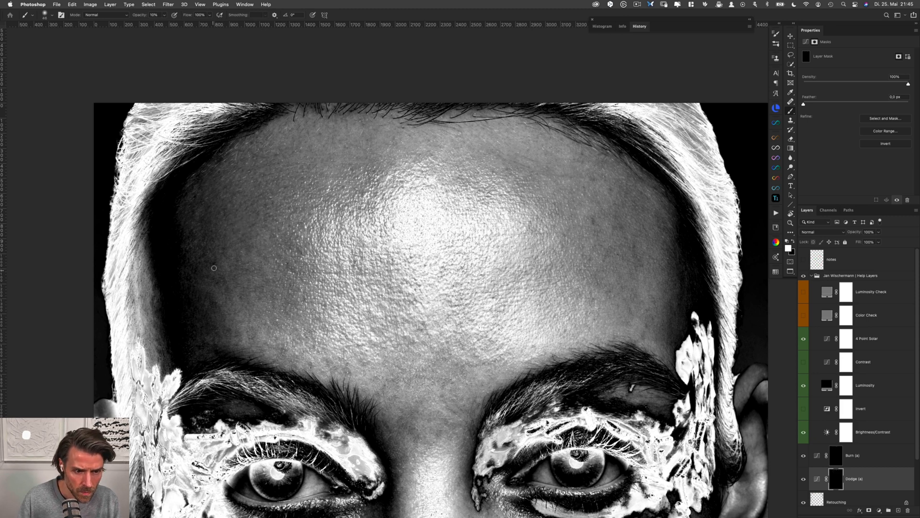
pyautogui.press('super+s')
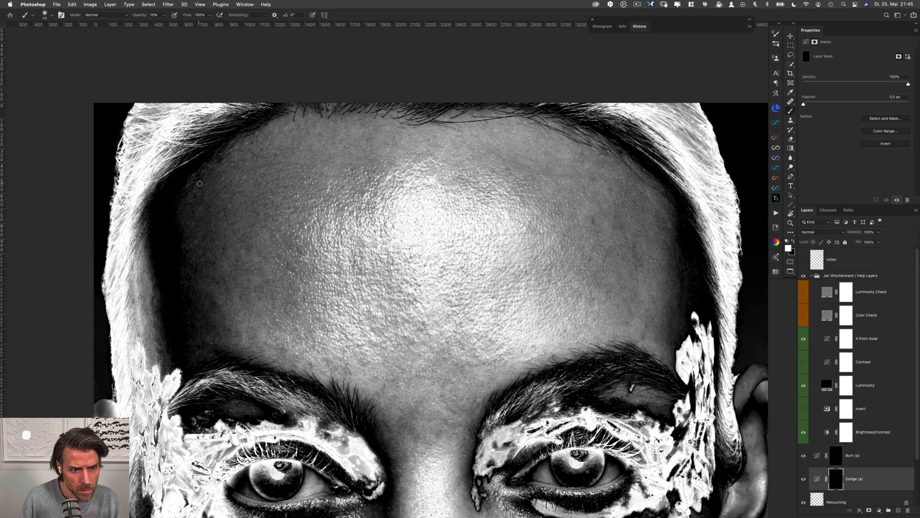
pyautogui.hotkey('alt', ']')
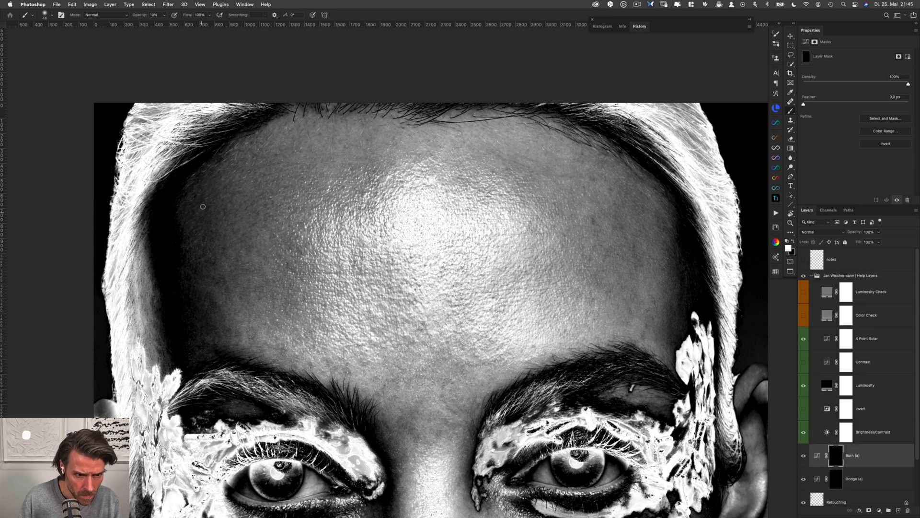
pyautogui.hotkey('alt', '[')
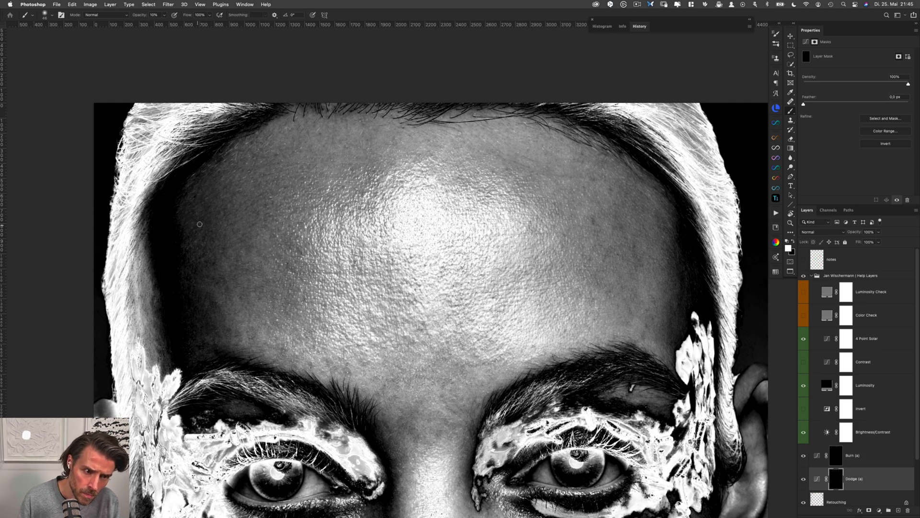
# Smooth the dark skin between the left temple and the left eyebrow, alternating white brushwork on the Dodge and Burn masks
pyautogui.scroll(-2, 244, 246)
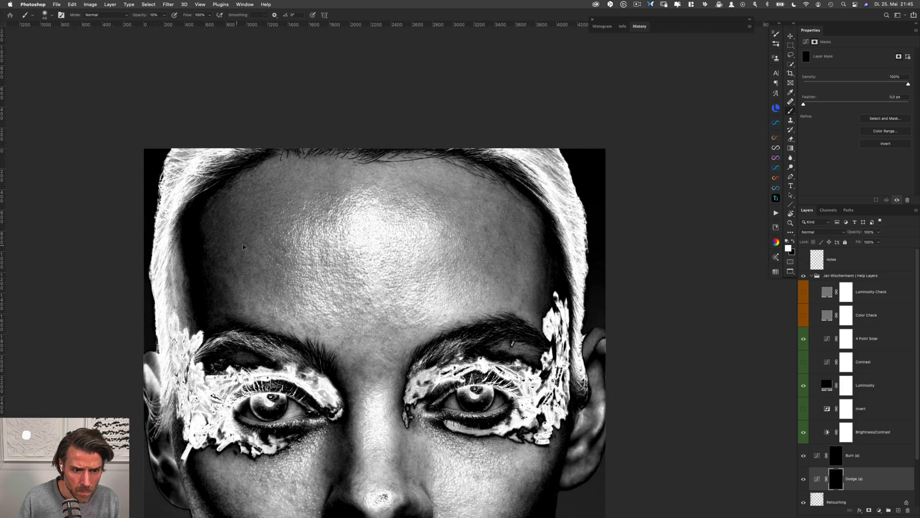
pyautogui.hotkey('alt', ']')
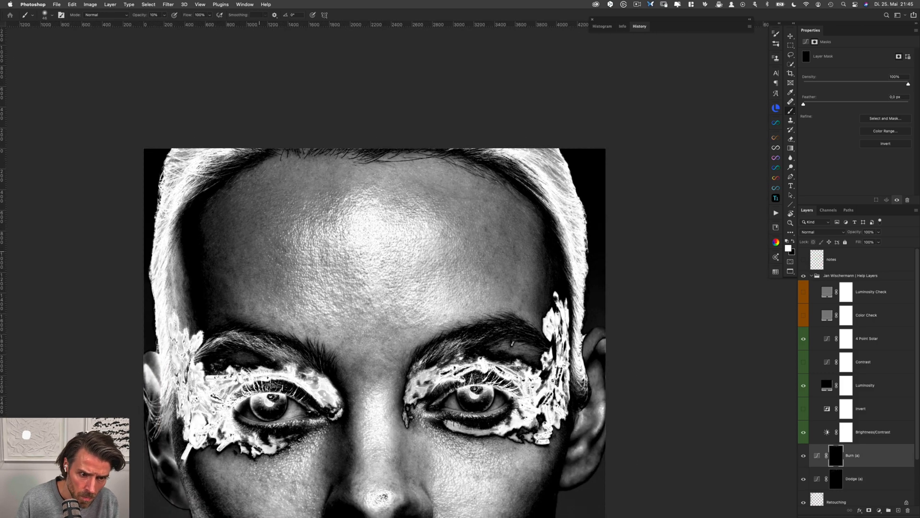
pyautogui.hotkey('alt', '[')
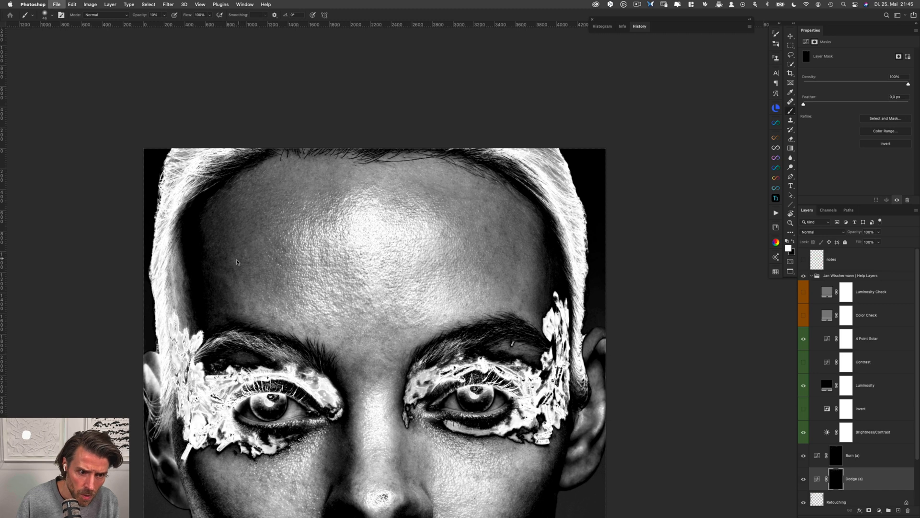
pyautogui.hotkey('alt', ']')
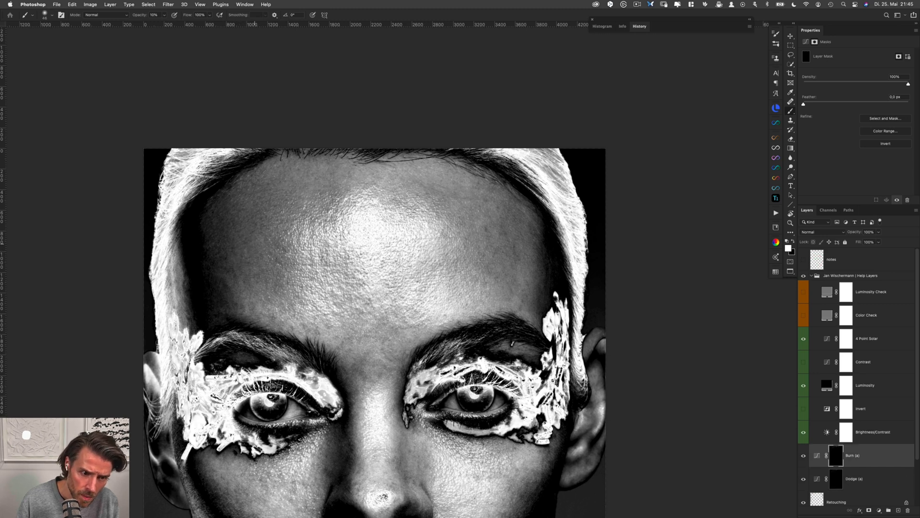
pyautogui.hotkey('alt', '[')
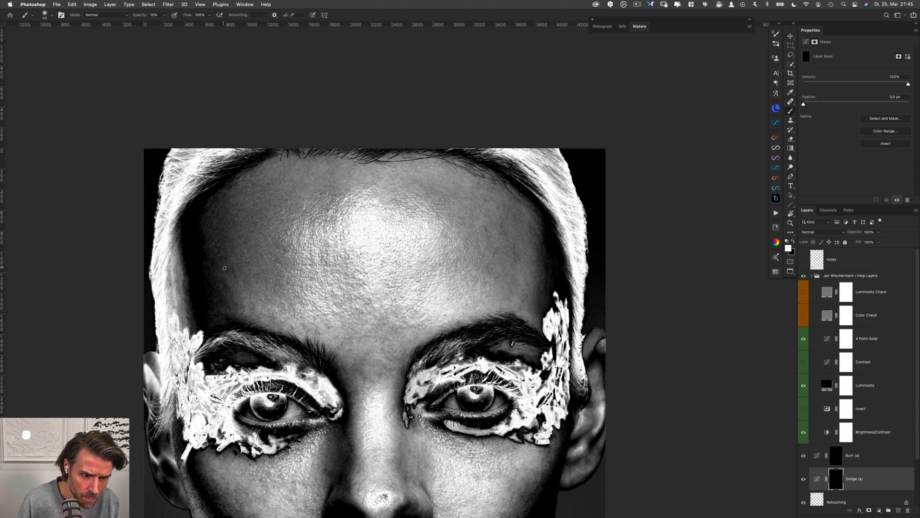
pyautogui.hotkey('alt', ']')
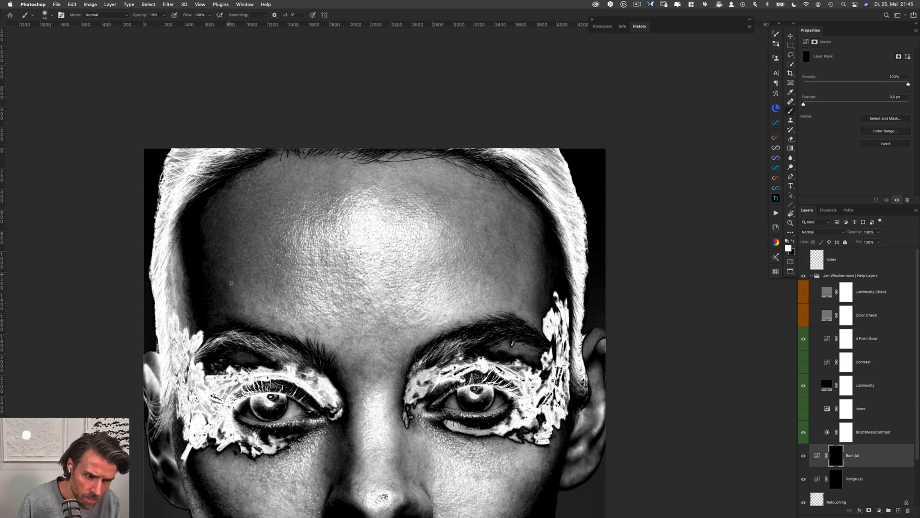
pyautogui.hotkey('alt', '[')
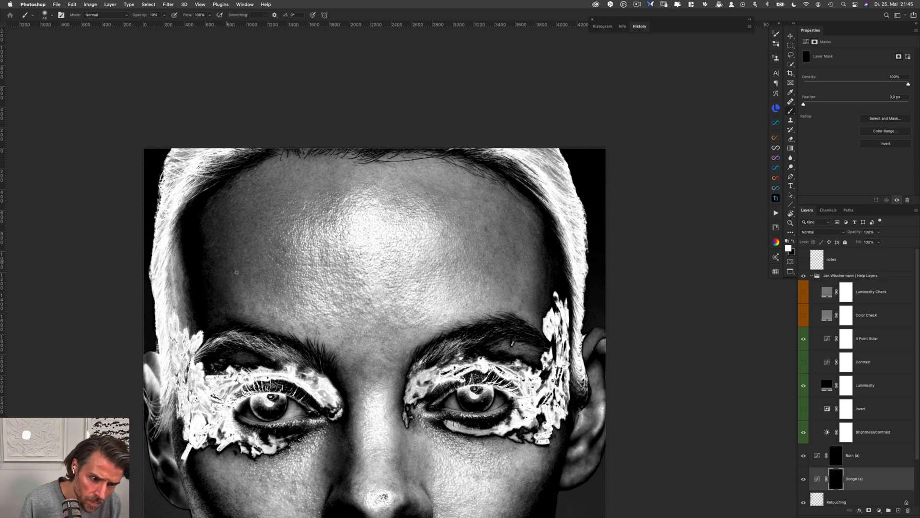
pyautogui.hotkey('alt', ']')
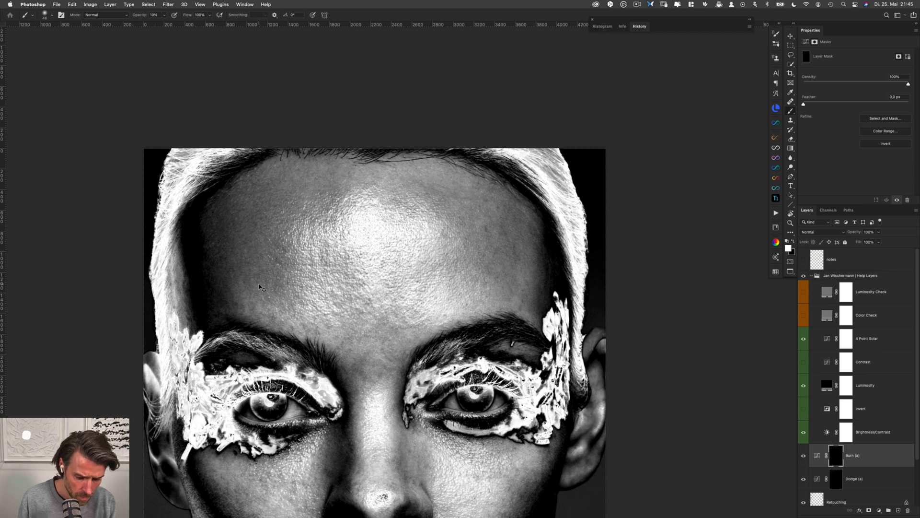
pyautogui.hotkey('alt', '[')
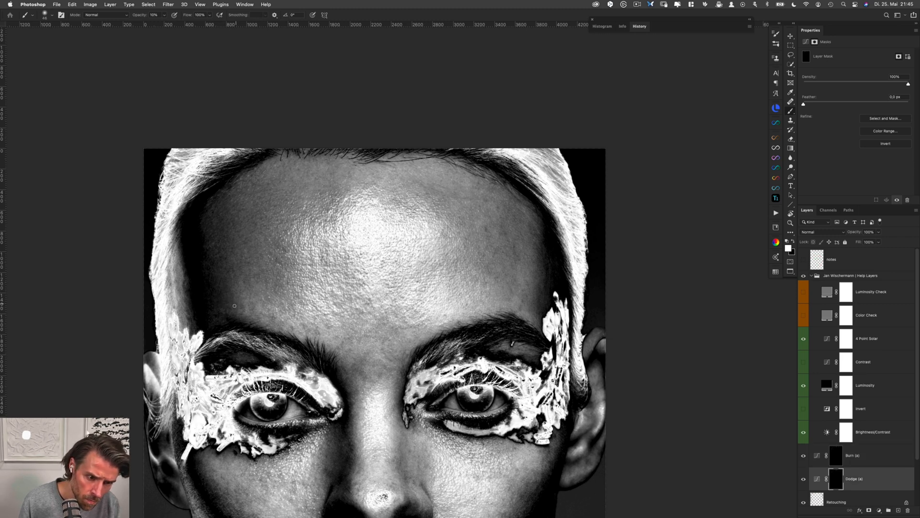
# Dodge and burn the uneven spots on the lower forehead above the inner end of the left eyebrow
pyautogui.hotkey('alt', ']')
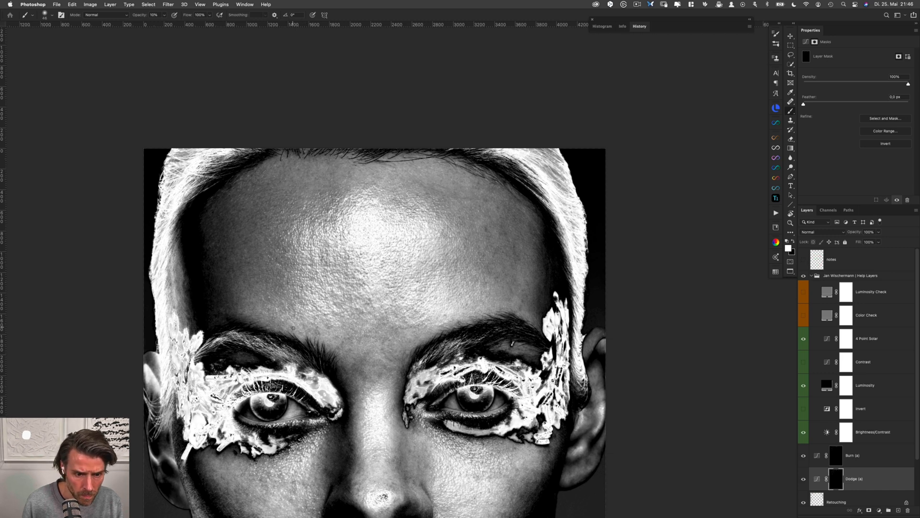
pyautogui.hotkey('alt', ']')
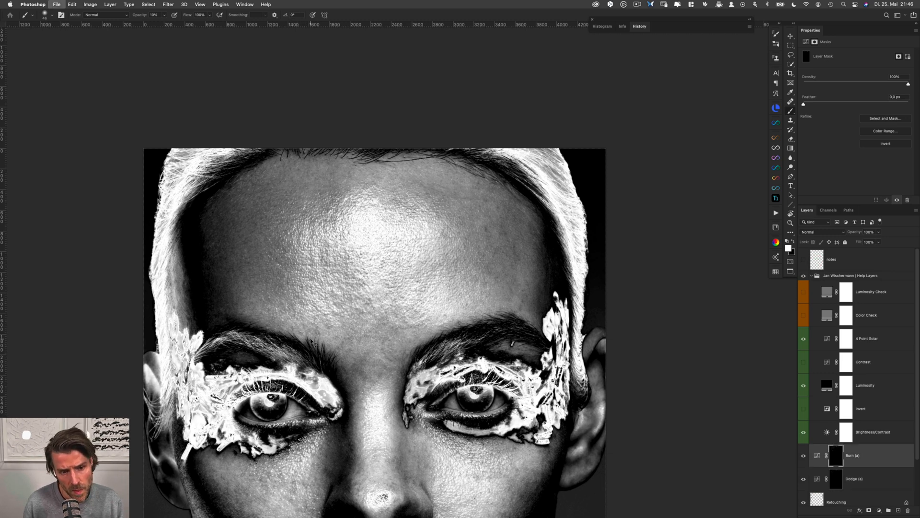
pyautogui.hotkey('alt', '[')
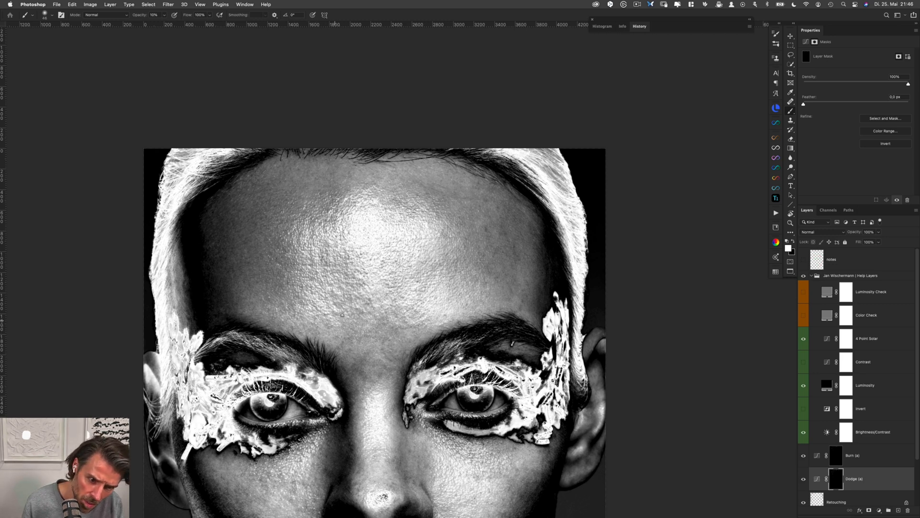
pyautogui.hotkey('alt', ']')
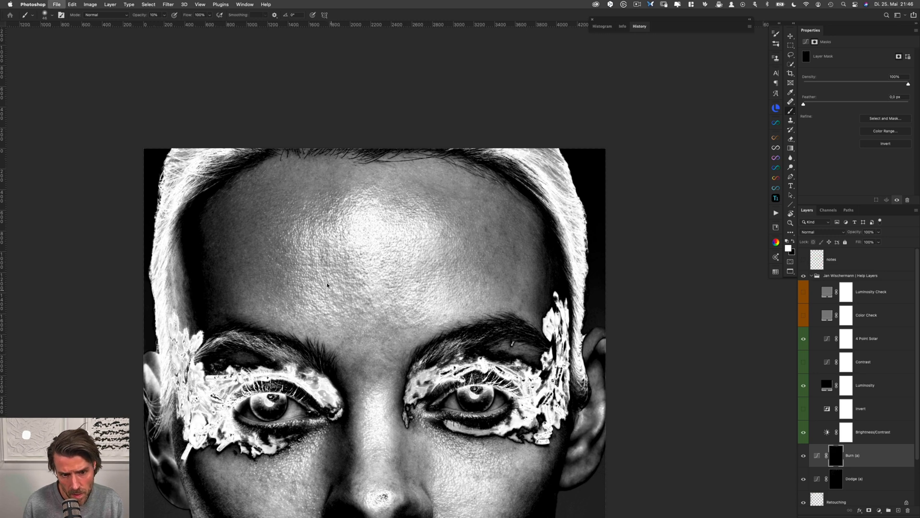
pyautogui.hotkey('alt', '[')
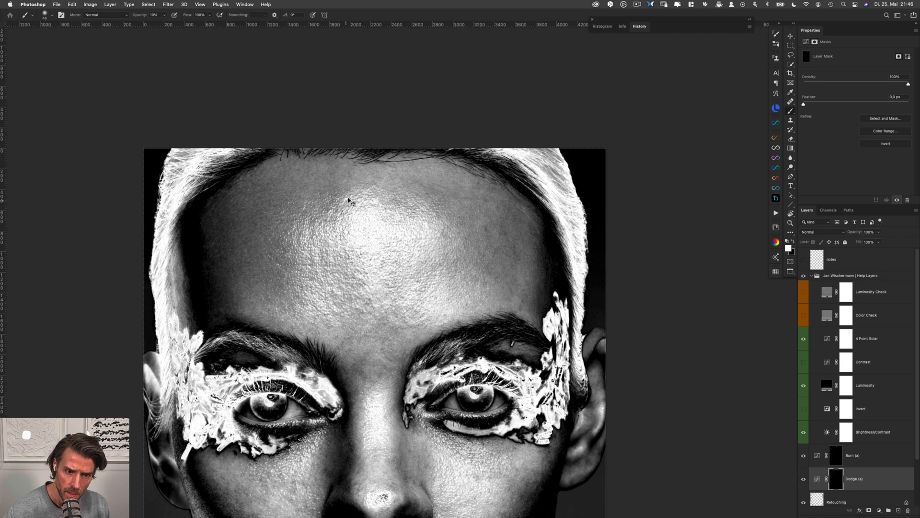
# Even out the skin above the central forehead highlight and toward its upper right, painting on the Dodge and Burn masks
pyautogui.hotkey('alt', ']')
pyautogui.hotkey('alt', '[')
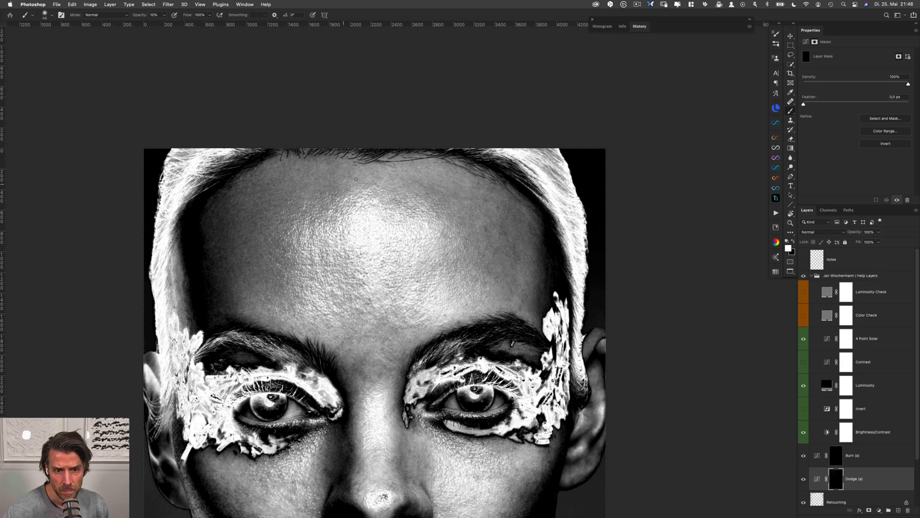
pyautogui.hotkey('alt', ']')
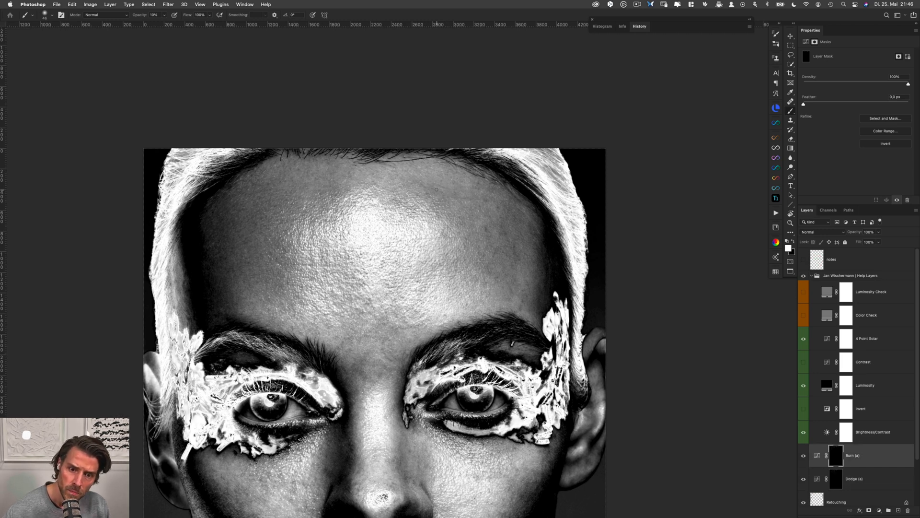
pyautogui.hotkey('alt', '[')
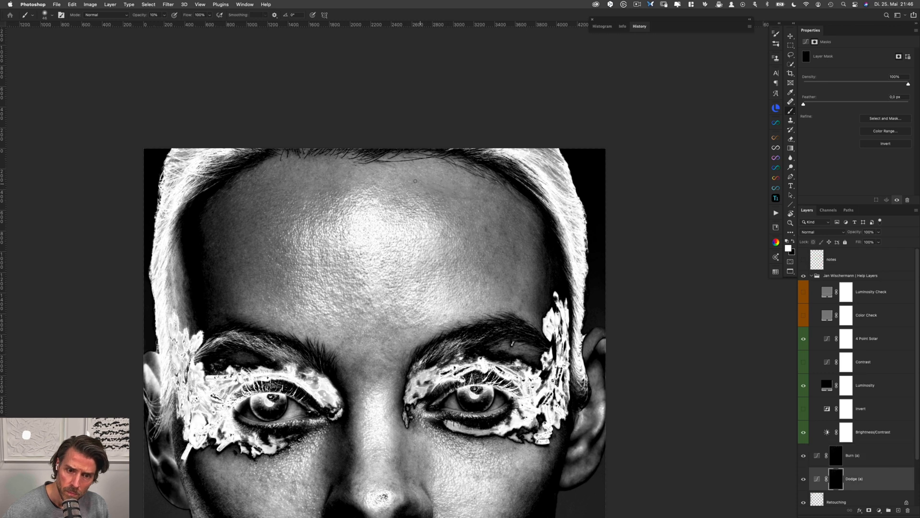
pyautogui.hotkey('alt', ']')
pyautogui.hotkey('alt', '[')
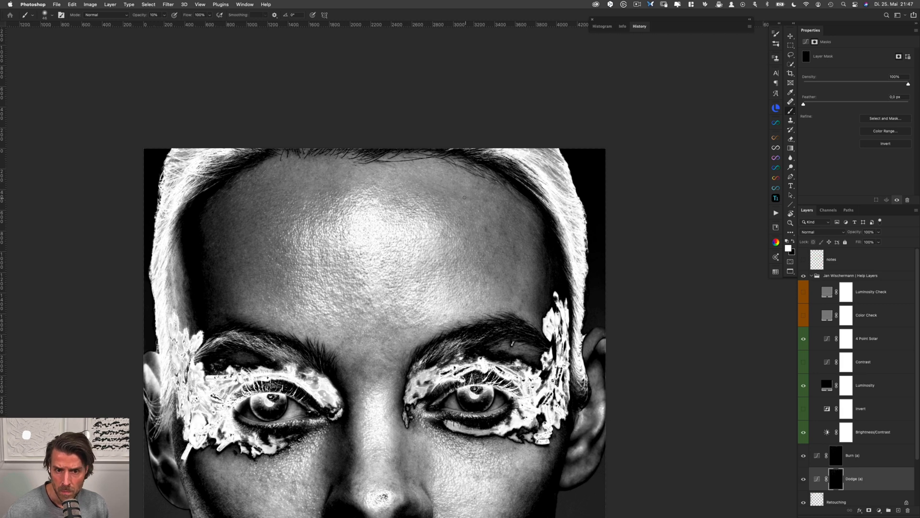
# Blend the blotches below the upper right hairline on the Dodge and Burn masks
pyautogui.hotkey('alt', ']')
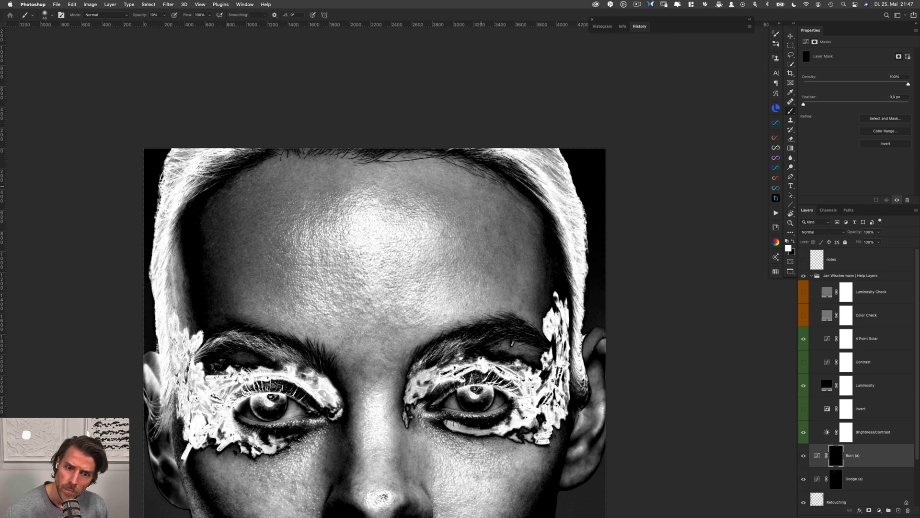
pyautogui.hotkey('alt', '[')
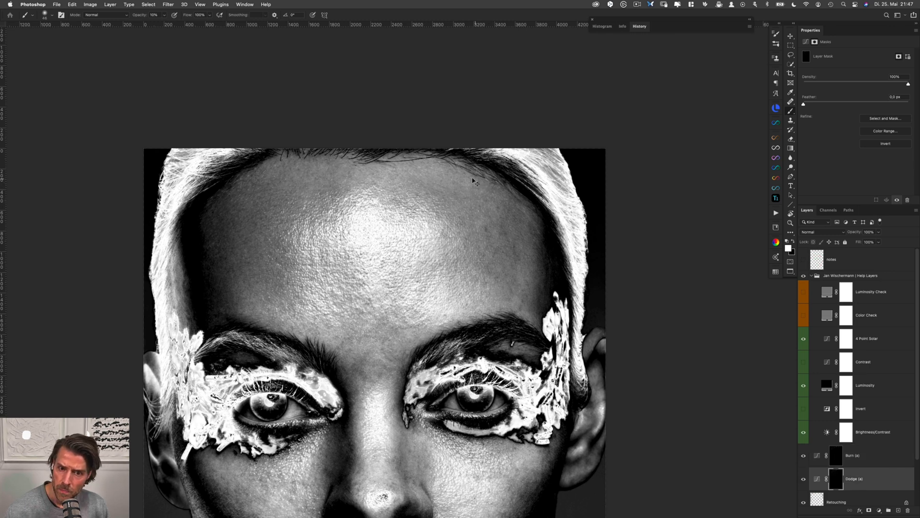
pyautogui.hotkey('alt', ']')
pyautogui.hotkey('alt', '[')
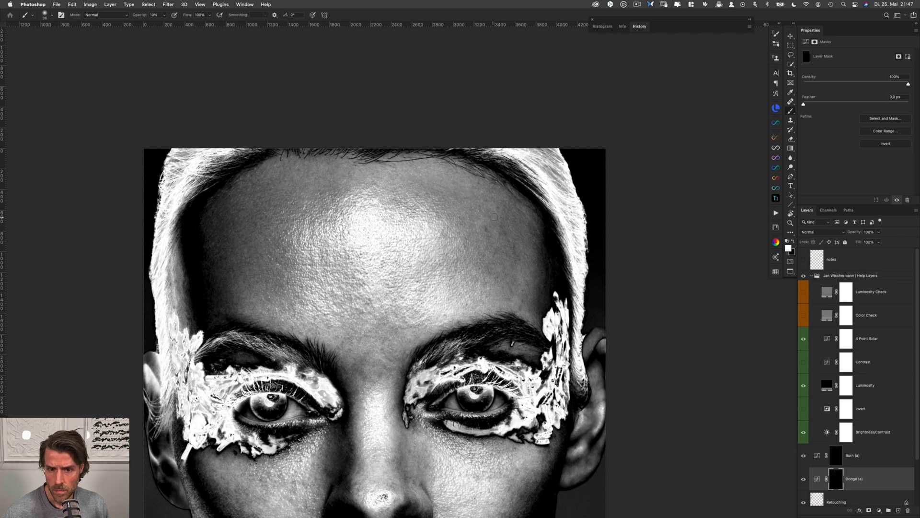
# Smooth the mottled skin on the forehead's right side, out to the right temple, with white on the Dodge and Burn masks
pyautogui.keyDown('ctrl'); pyautogui.keyDown('alt'); pyautogui.moveTo(494, 217); pyautogui.dragTo(488, 235); pyautogui.keyUp('alt'); pyautogui.keyUp('ctrl')
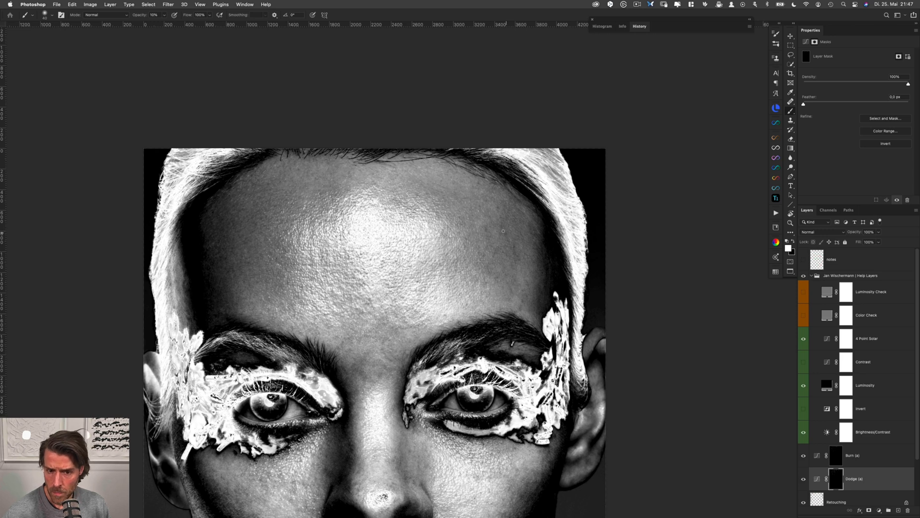
pyautogui.hotkey('alt', ']')
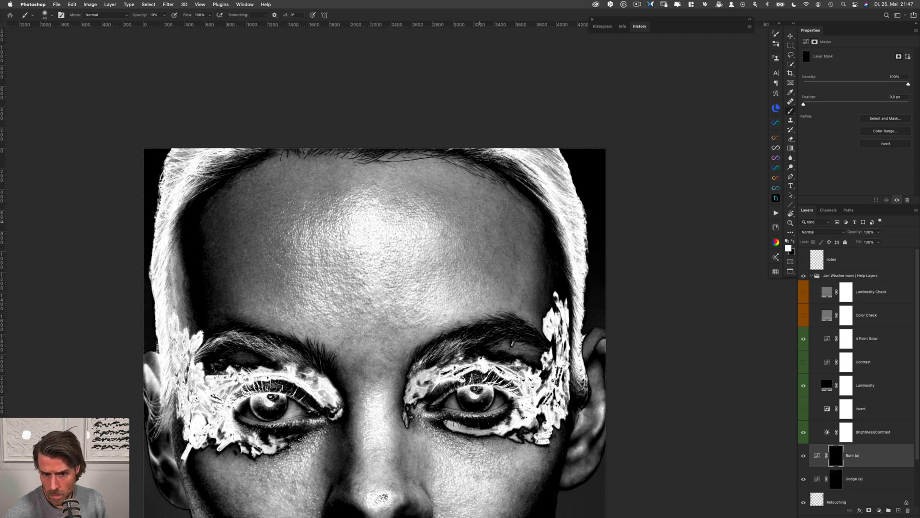
pyautogui.hotkey('alt', '[')
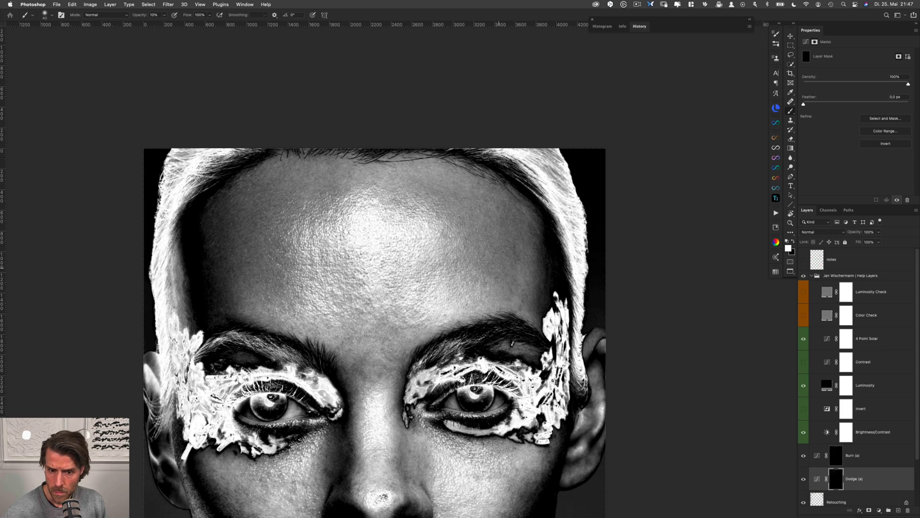
pyautogui.hotkey('alt', ']')
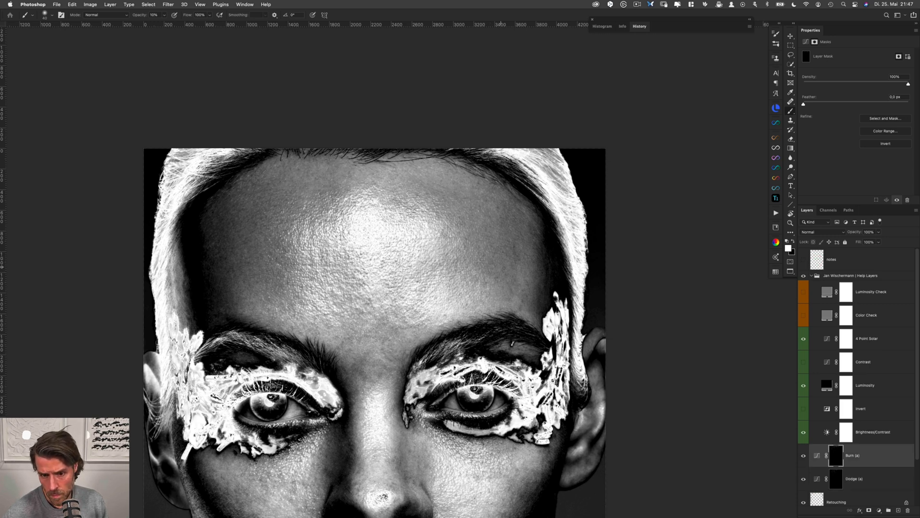
pyautogui.hotkey('alt', '[')
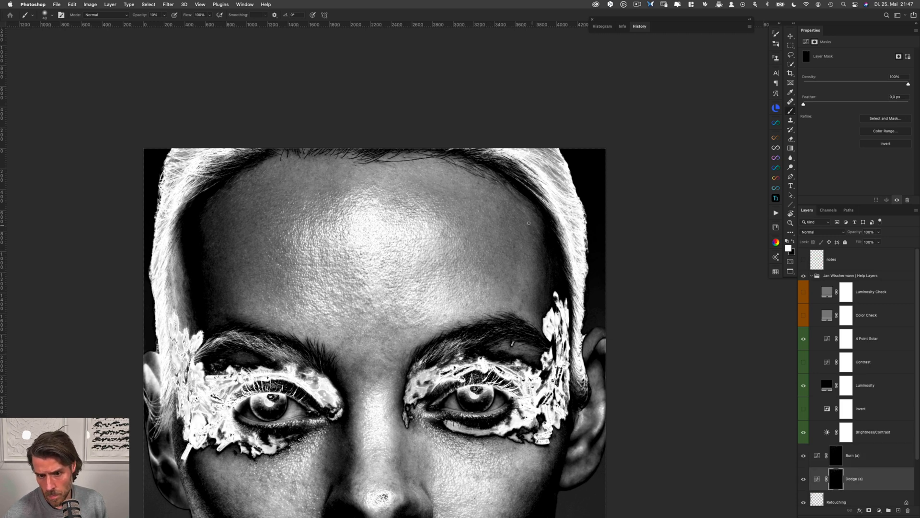
pyautogui.hotkey('alt', ']')
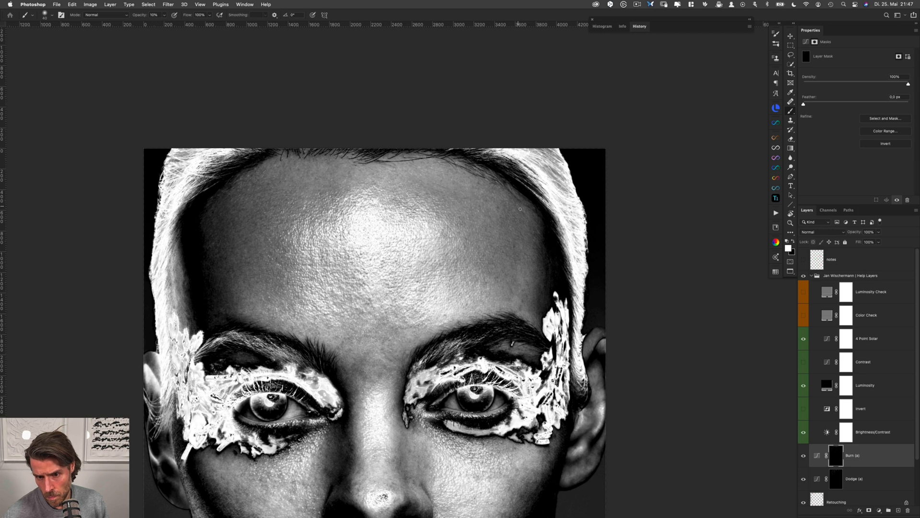
pyautogui.hotkey('alt', '[')
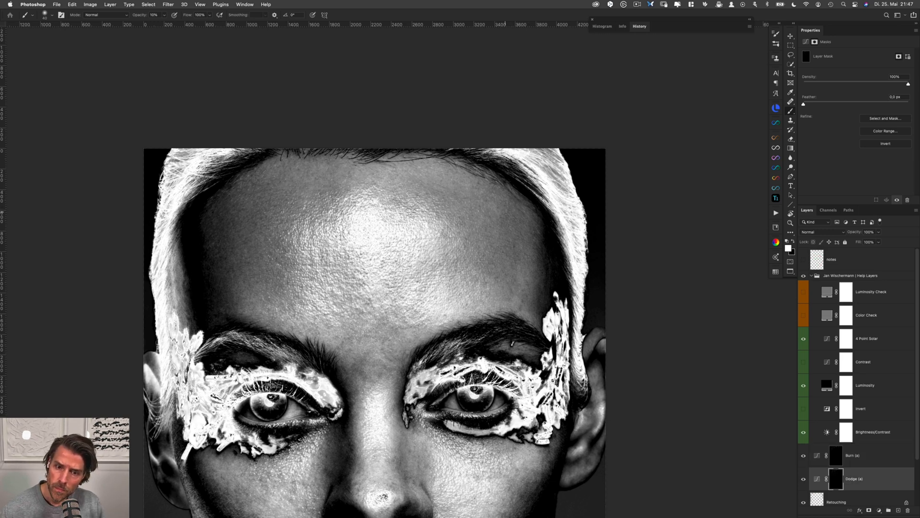
# Dodge and burn the remaining spots from the forehead's right half down to the skin just above the nose bridge
pyautogui.hotkey('alt', ']')
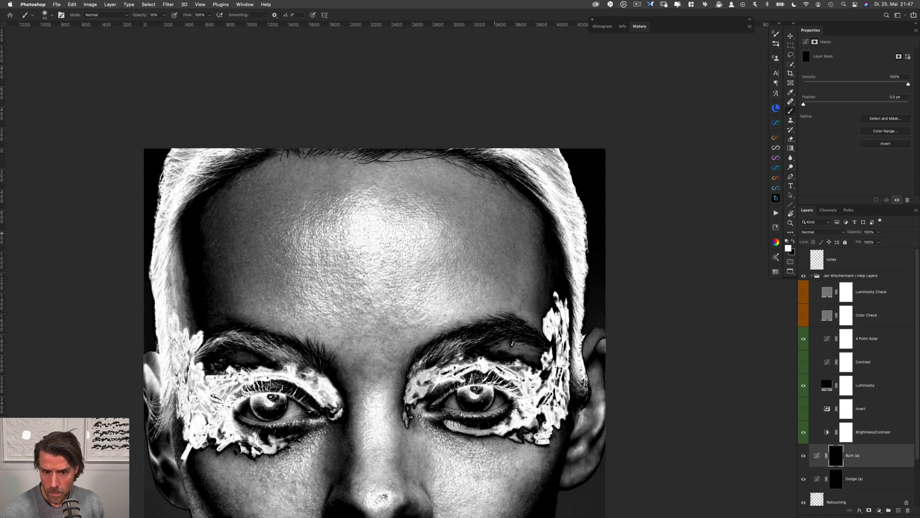
pyautogui.hotkey('alt', '[')
pyautogui.hotkey('alt', ']')
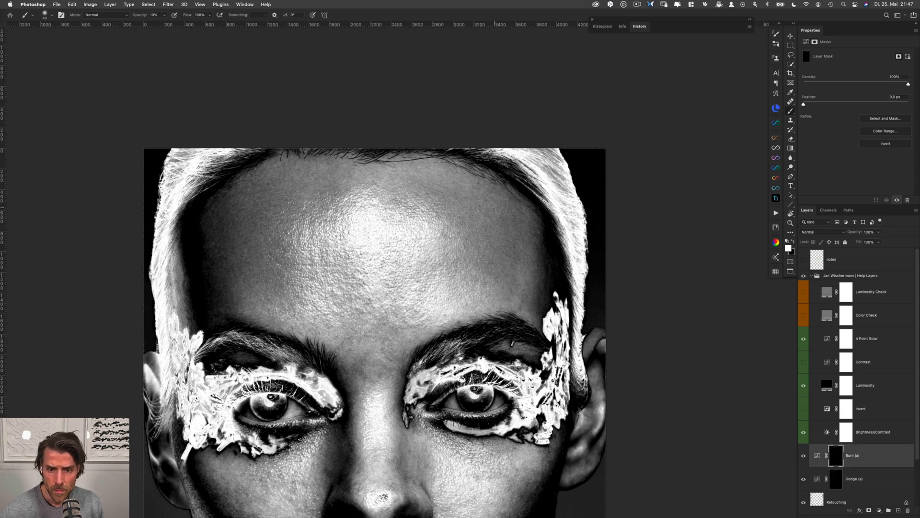
pyautogui.hotkey('alt', '[')
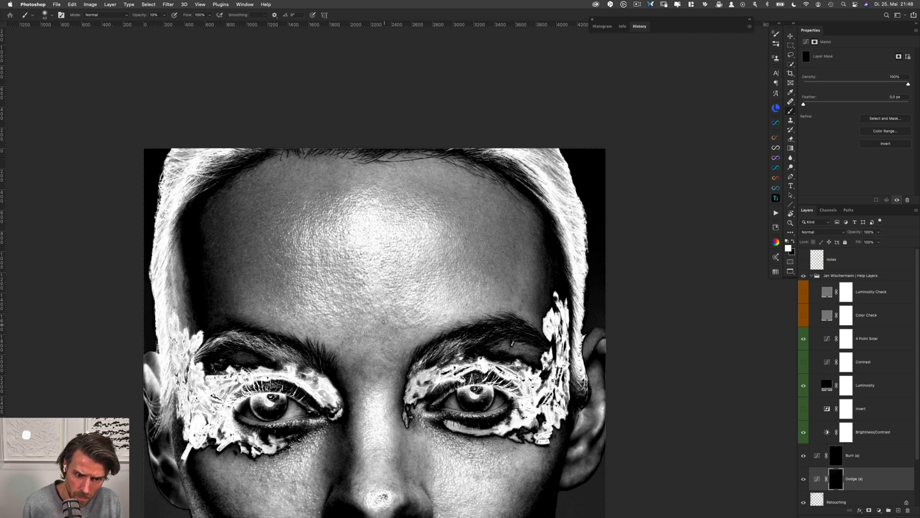
# Set the Brightness/Contrast help layer to brightness 58 and contrast -50 to expose the forehead's tonal differences
pyautogui.scroll(-5, 384, 320)
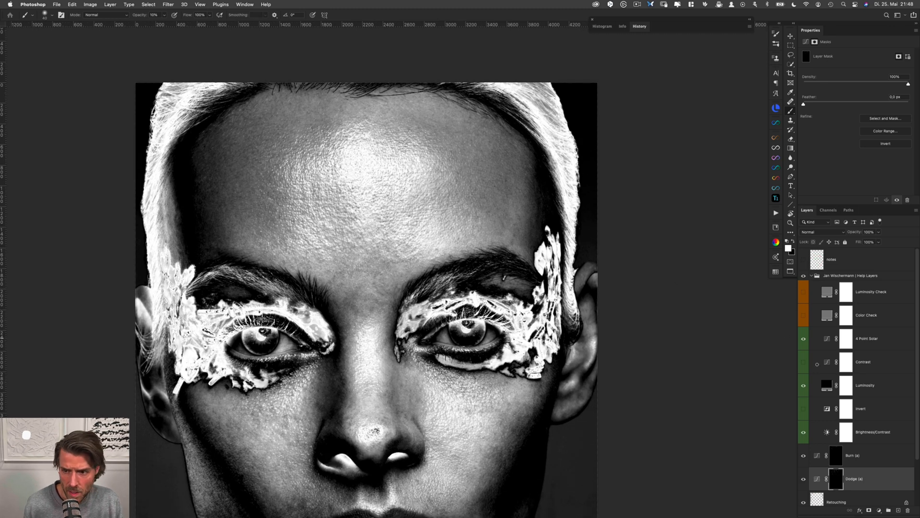
pyautogui.click(872, 432)
pyautogui.moveTo(817, 73); pyautogui.dragTo(873, 78)
pyautogui.moveTo(804, 88)
pyautogui.mouseDown()
pyautogui.moveTo(830, 88)
pyautogui.moveTo(803, 85)
pyautogui.mouseUp()
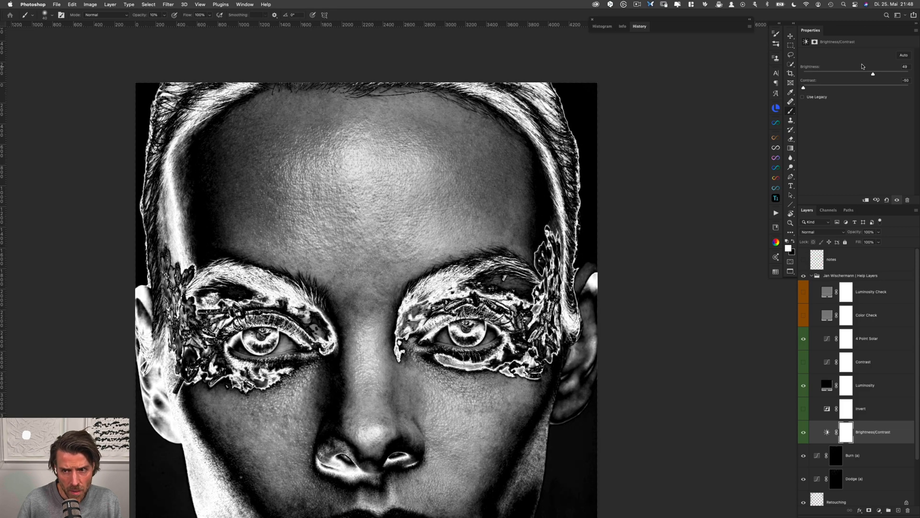
pyautogui.moveTo(873, 74); pyautogui.dragTo(876, 75)
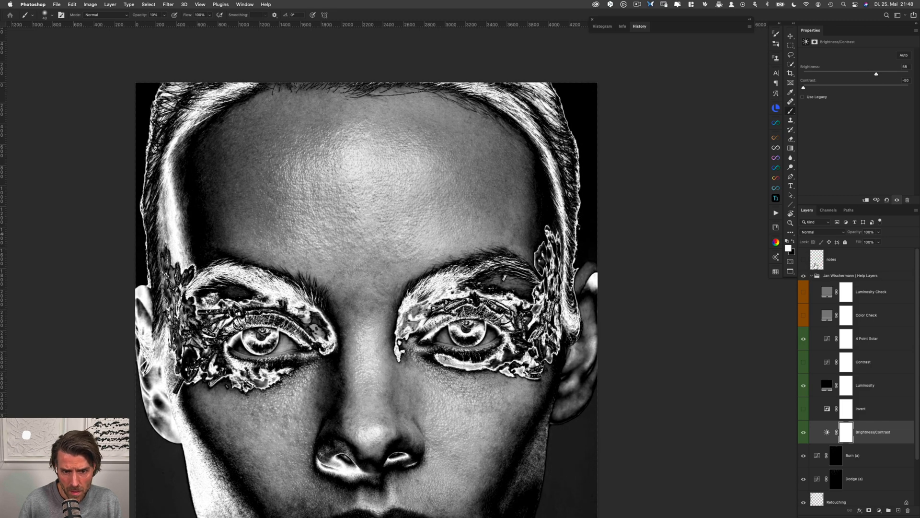
# Even out the lower central forehead just above the gap between the eyebrows on the Dodge and Burn masks, and save the document
pyautogui.click(836, 477)
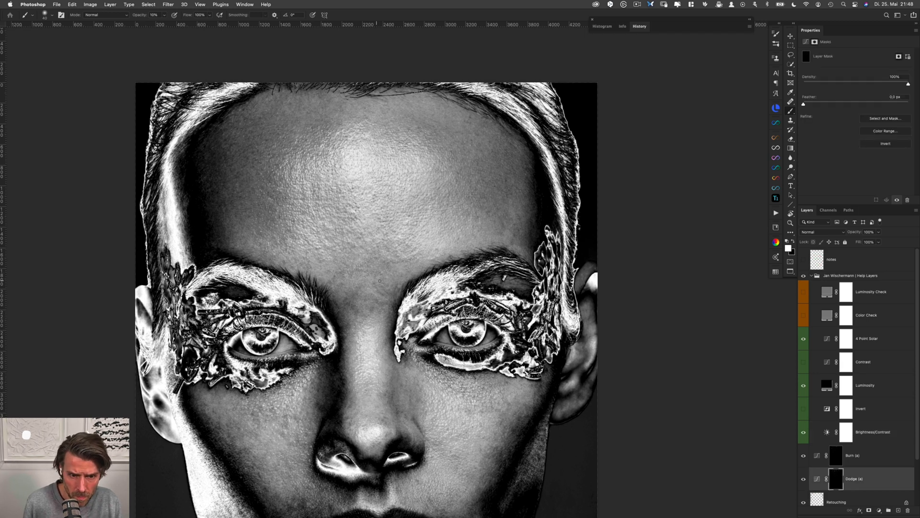
pyautogui.hotkey('alt', ']')
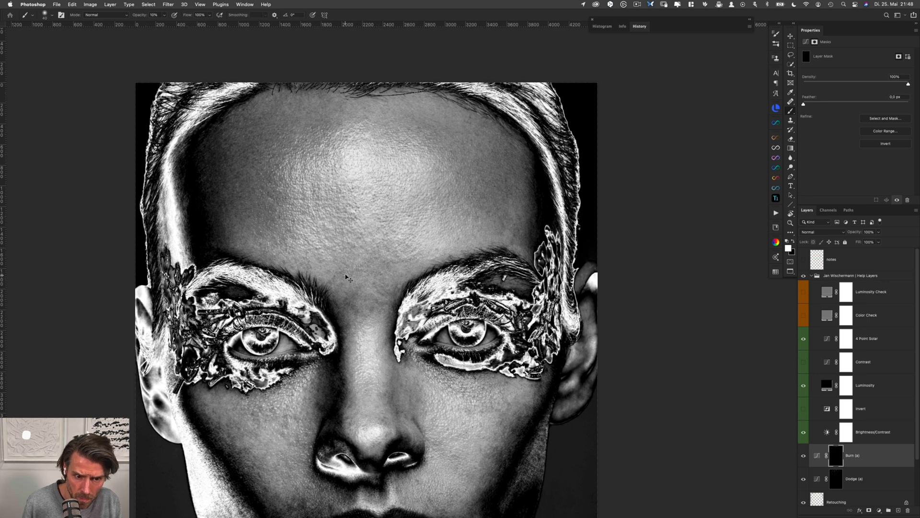
pyautogui.hotkey('alt', '[')
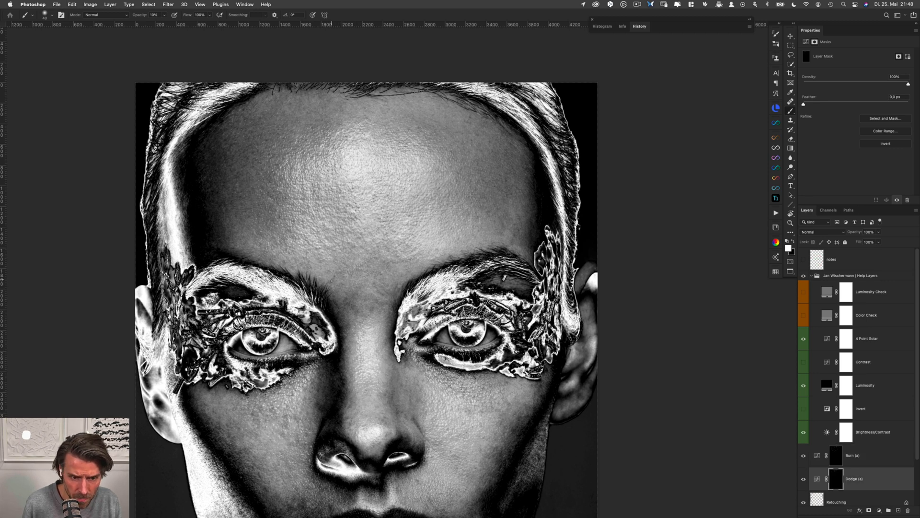
pyautogui.hotkey('alt', ']')
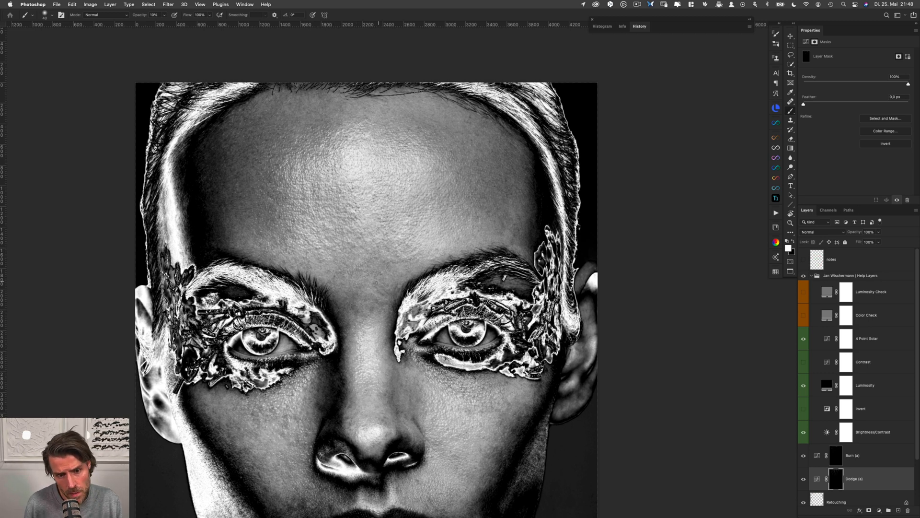
pyautogui.hotkey('alt', ']')
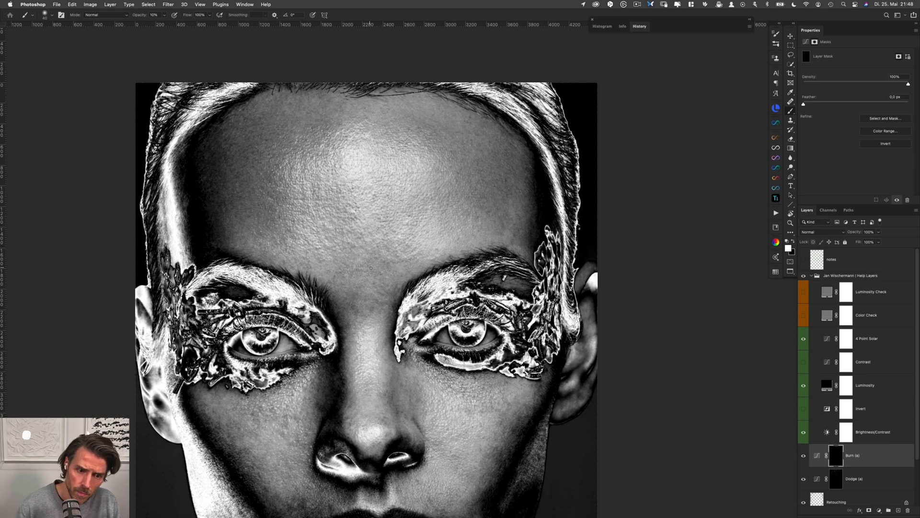
pyautogui.moveTo(376, 275); pyautogui.dragTo(382, 274)
pyautogui.press('super+s')
# Blend the uneven patches between the eyebrows down to the top of the nose bridge on the Dodge and Burn masks
pyautogui.hotkey('alt', '[')
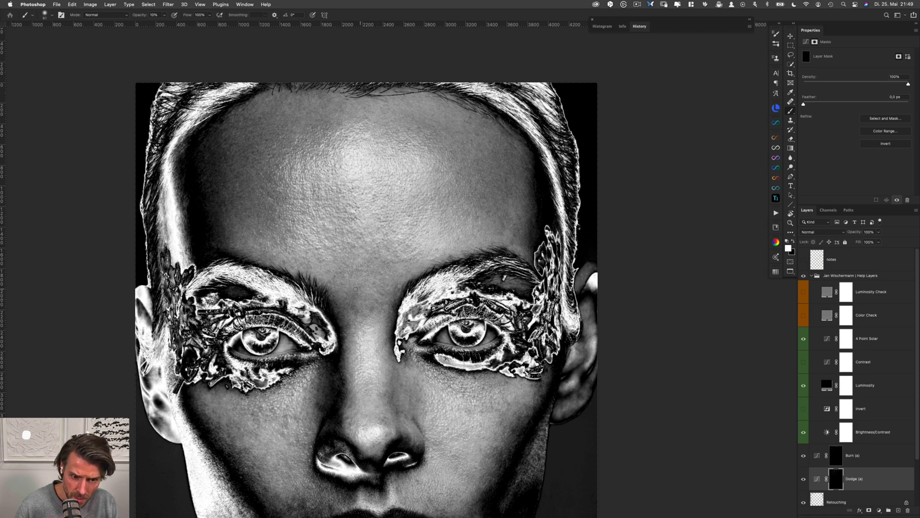
pyautogui.moveTo(359, 292); pyautogui.dragTo(355, 293)
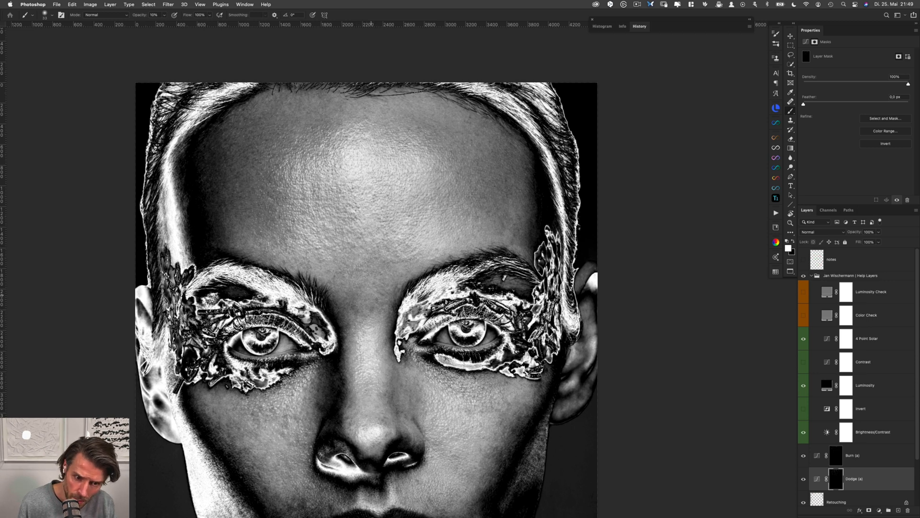
pyautogui.hotkey('alt', ']')
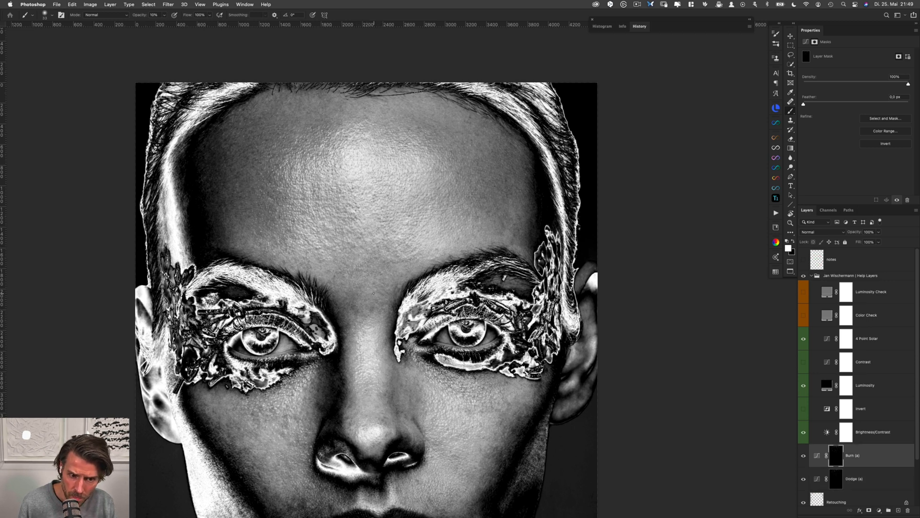
pyautogui.hotkey('alt', '[')
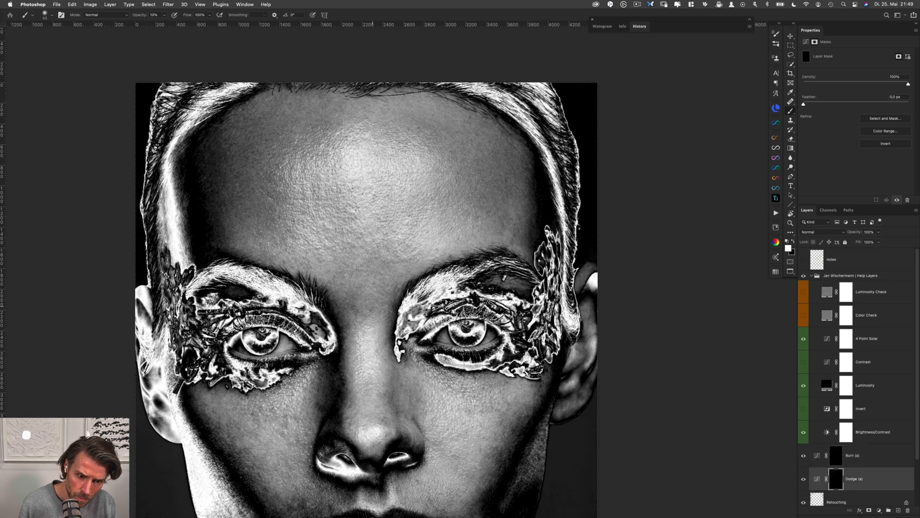
pyautogui.moveTo(368, 306); pyautogui.dragTo(369, 306)
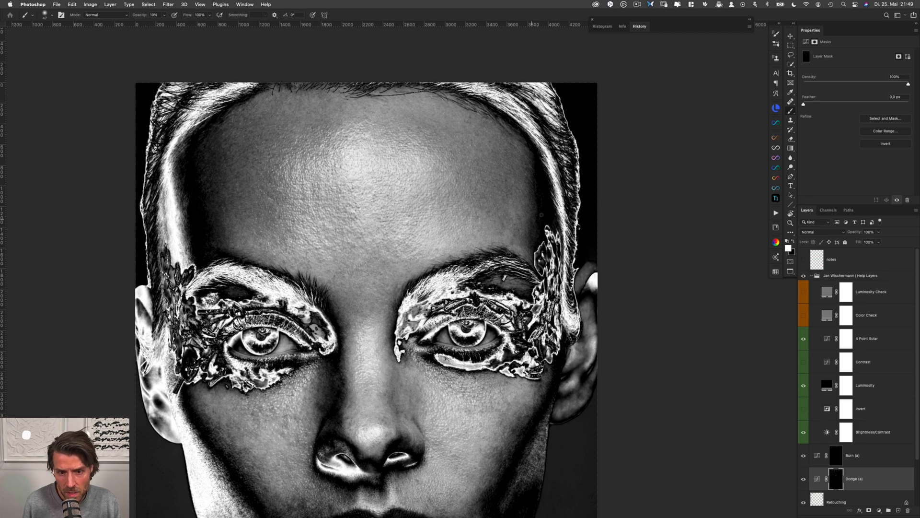
# Refine the forehead's right side above the right eyebrow, out to the temple, alternating between the Dodge and Burn masks
pyautogui.hotkey('alt', ']')
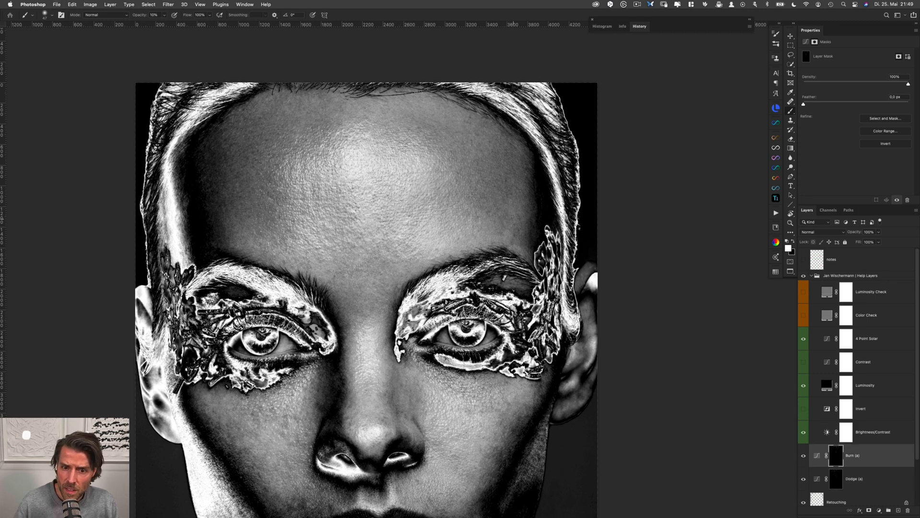
pyautogui.hotkey('alt', '[')
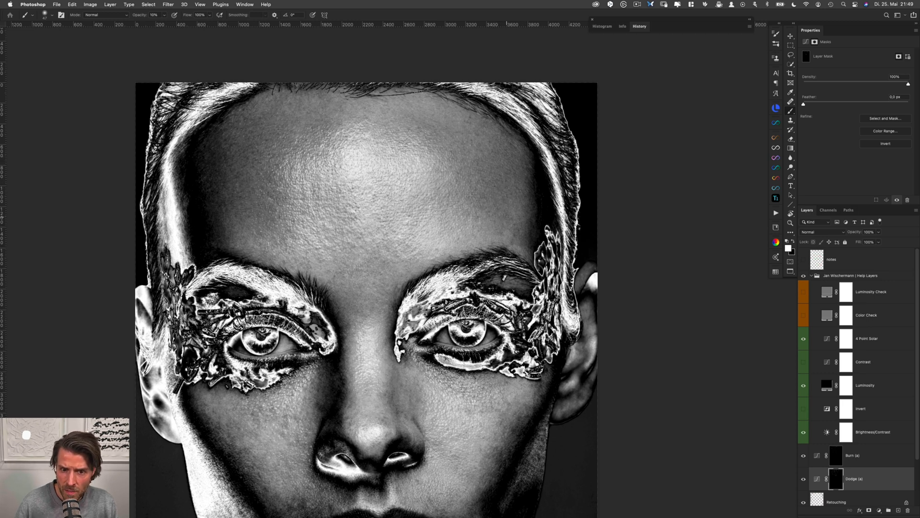
pyautogui.hotkey('alt', ']')
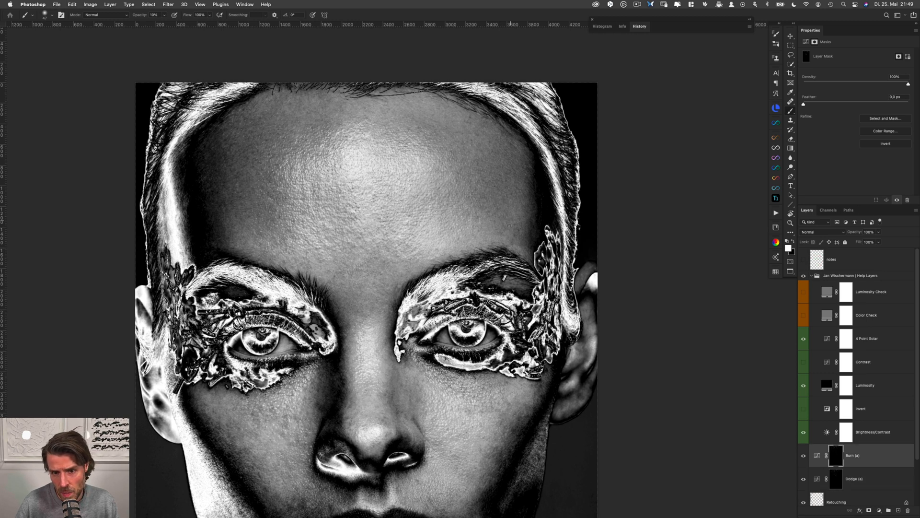
pyautogui.hotkey('alt', '[')
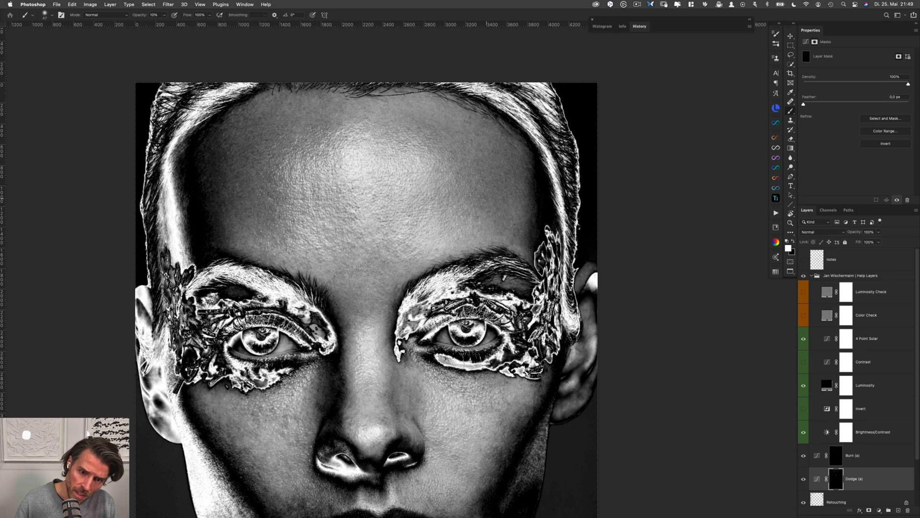
pyautogui.hotkey('alt', ']')
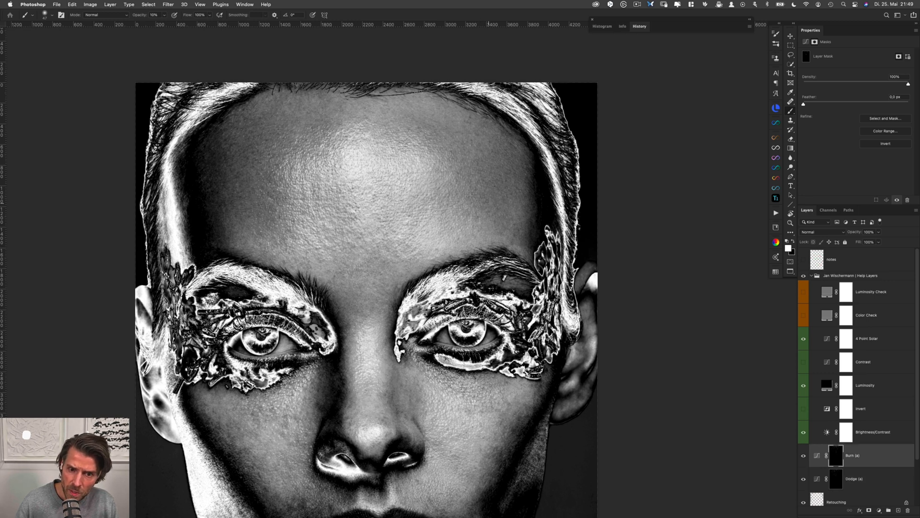
pyautogui.hotkey('alt', '[')
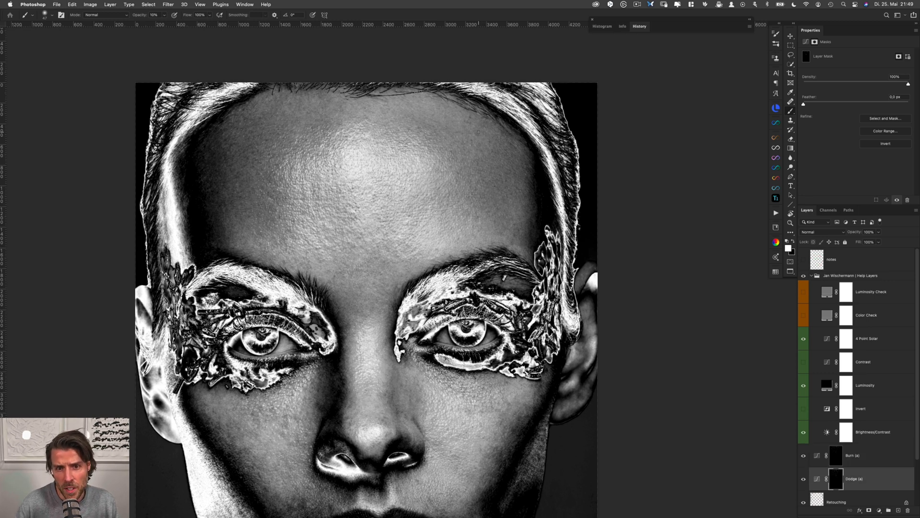
pyautogui.hotkey('alt', ']')
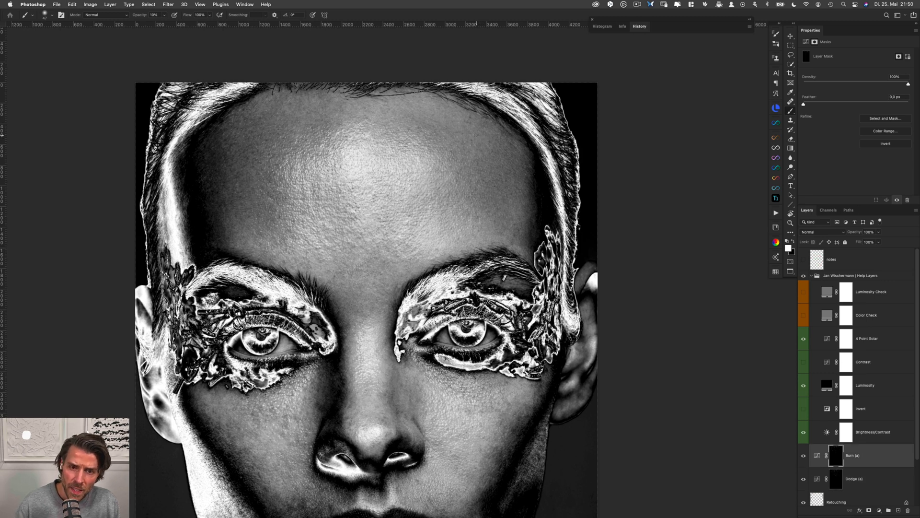
pyautogui.hotkey('alt', '[')
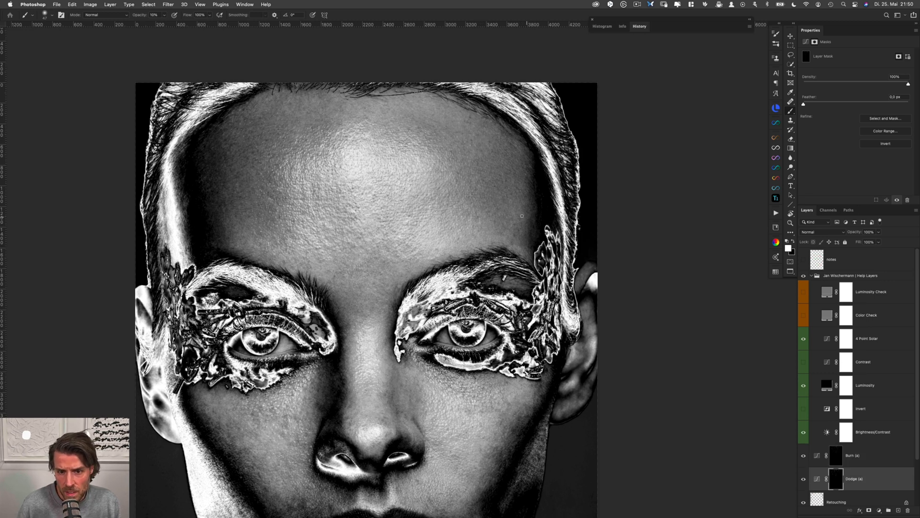
pyautogui.hotkey('alt', ']')
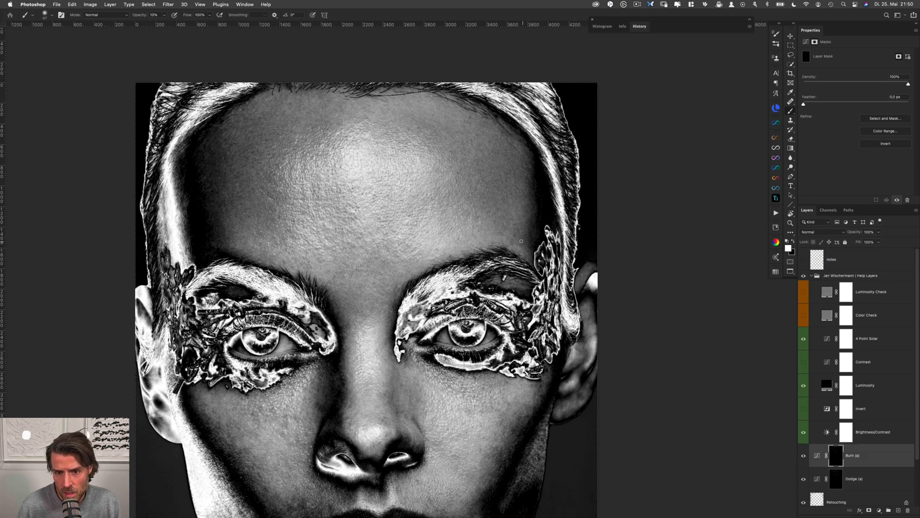
pyautogui.hotkey('alt', '[')
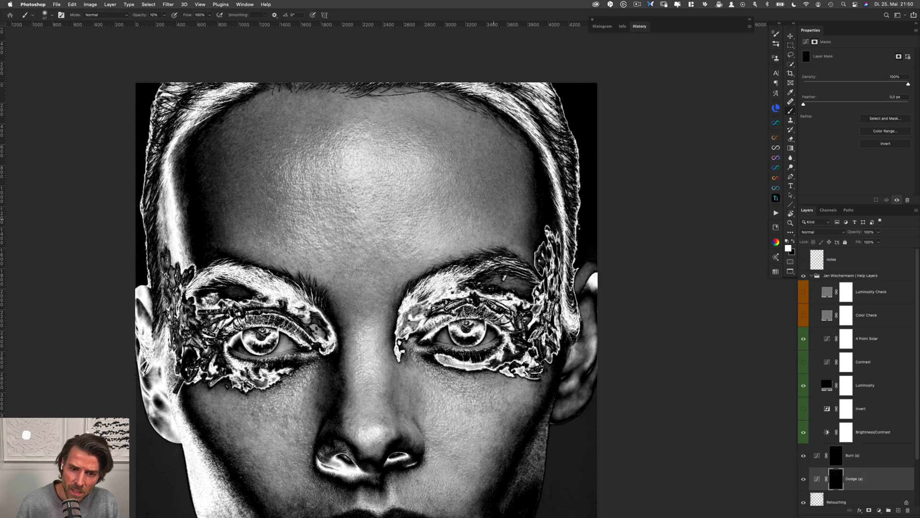
# Touch up the skin beside the inner ends of both eyebrows on the Burn and Dodge masks
pyautogui.hotkey('alt', ']')
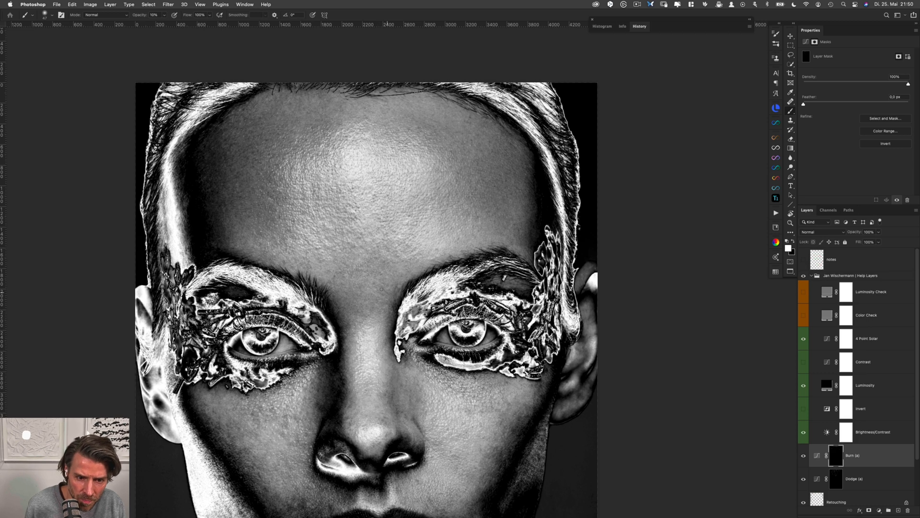
pyautogui.hotkey('alt', '[')
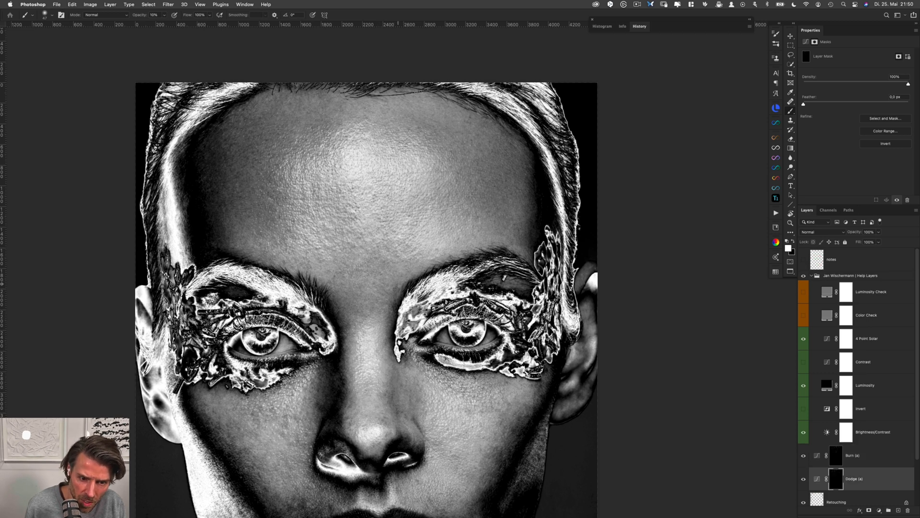
pyautogui.hotkey('alt', ']')
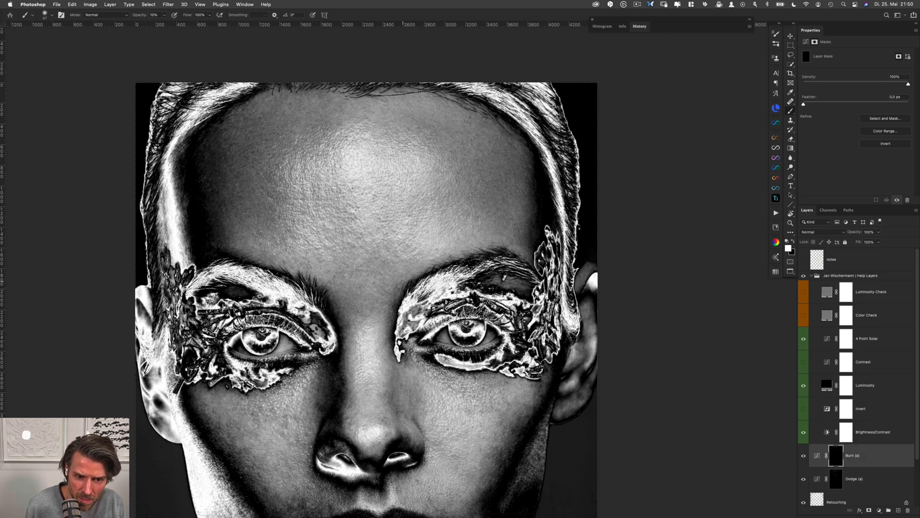
pyautogui.hotkey('alt', '[')
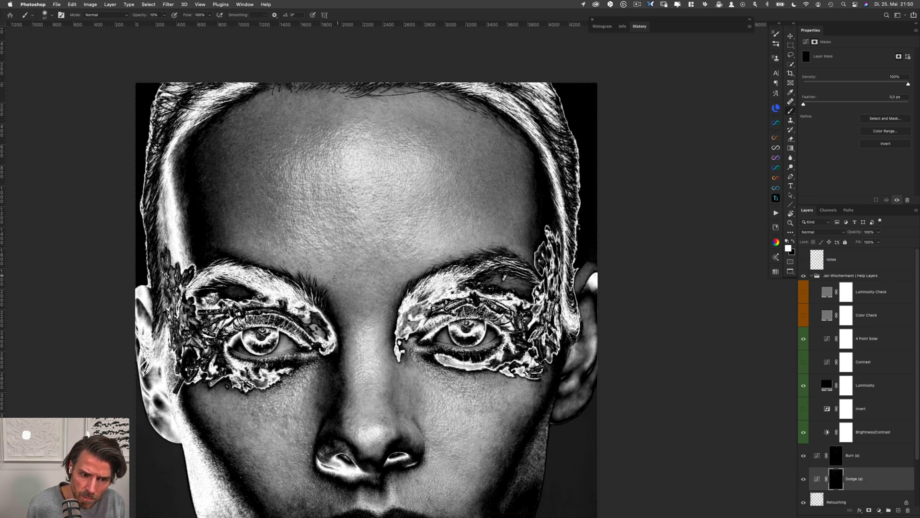
# Compare the portrait with the Burn and Dodge layers off and on while the help layers are hidden, and show the help layers again
pyautogui.moveTo(327, 281); pyautogui.dragTo(317, 287)
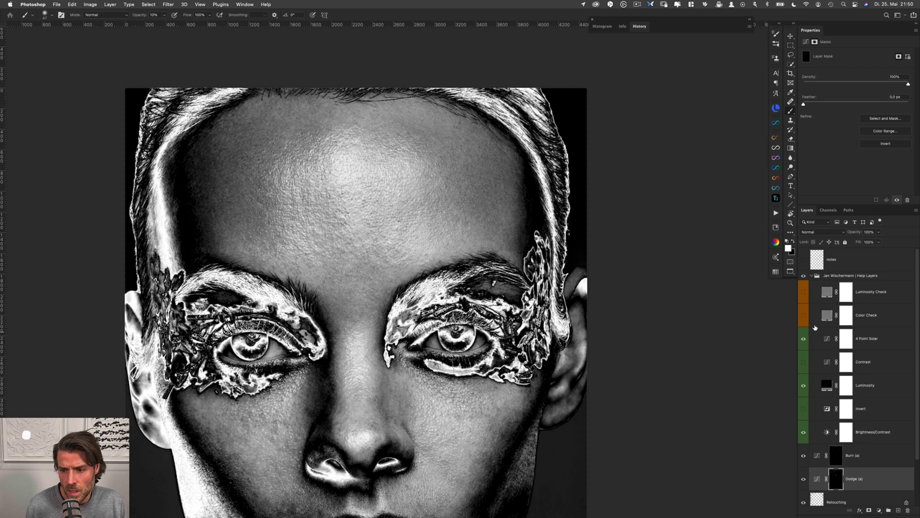
pyautogui.click(802, 277)
pyautogui.keyDown('shift'); pyautogui.click(884, 447); pyautogui.keyUp('shift')
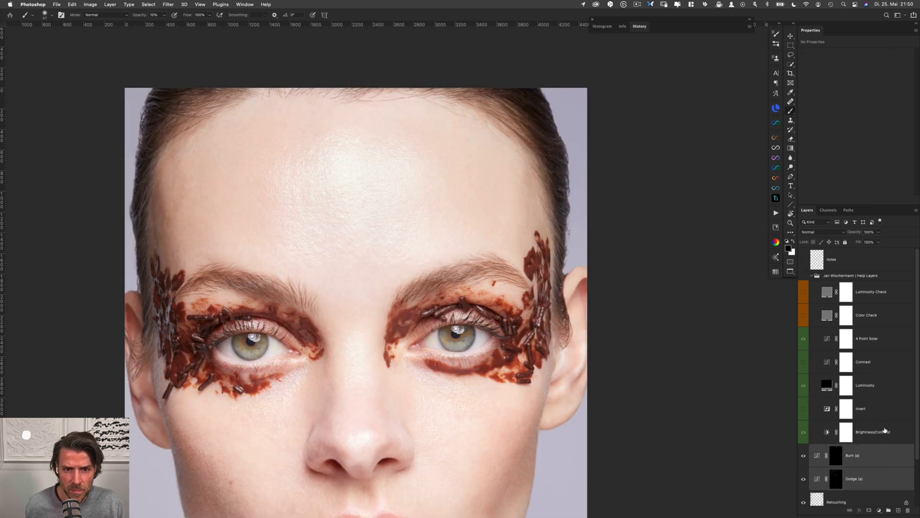
pyautogui.press('super+comma')
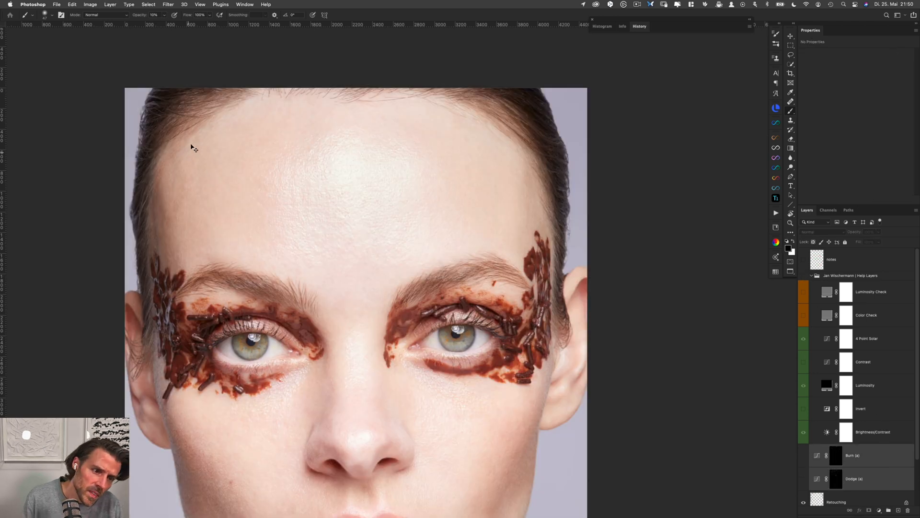
pyautogui.press('super+comma')
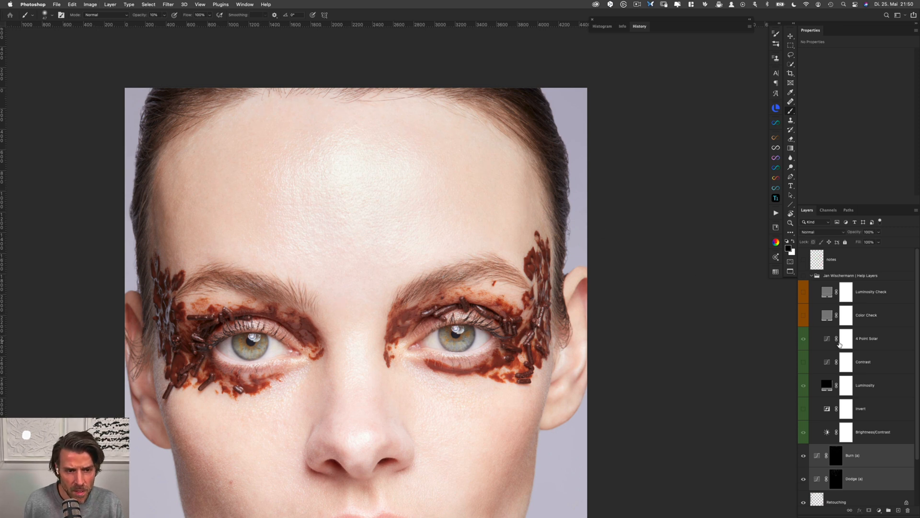
pyautogui.click(836, 479)
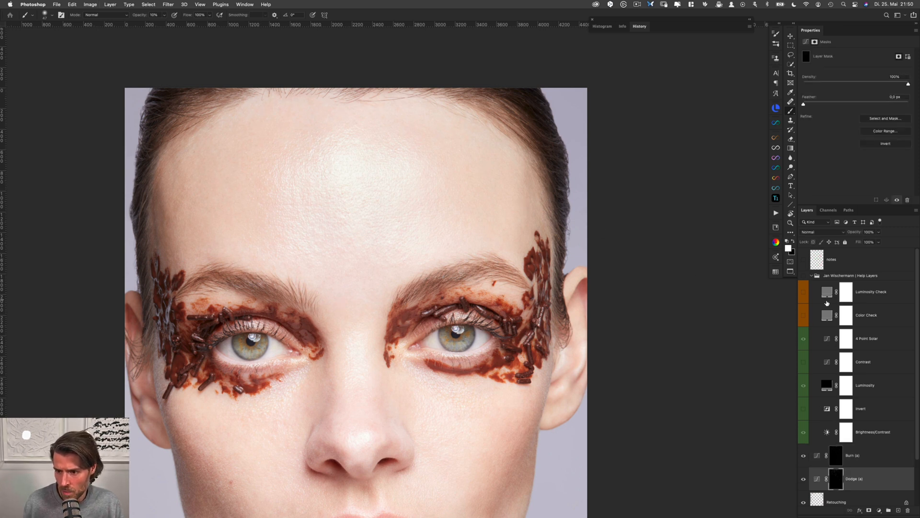
pyautogui.click(803, 275)
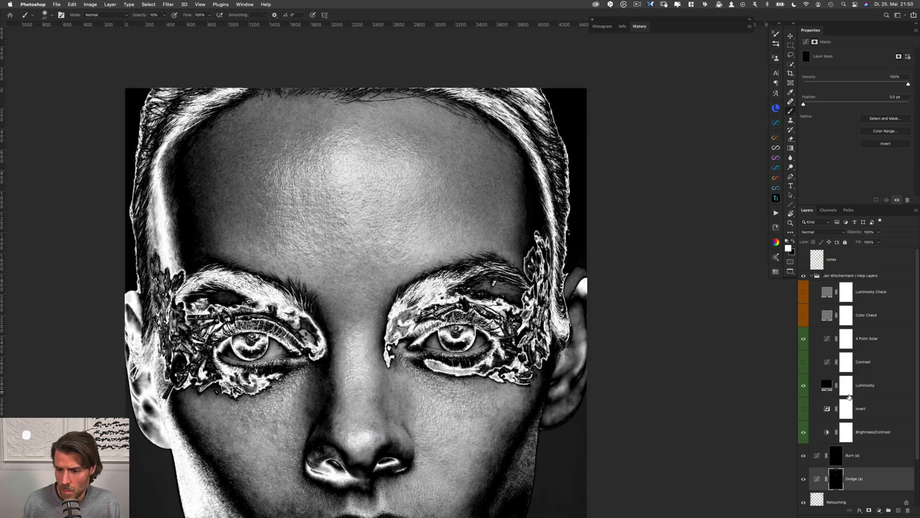
# Turn on the Invert help layer and set the Brightness/Contrast help layer's brightness to 42
pyautogui.click(804, 409)
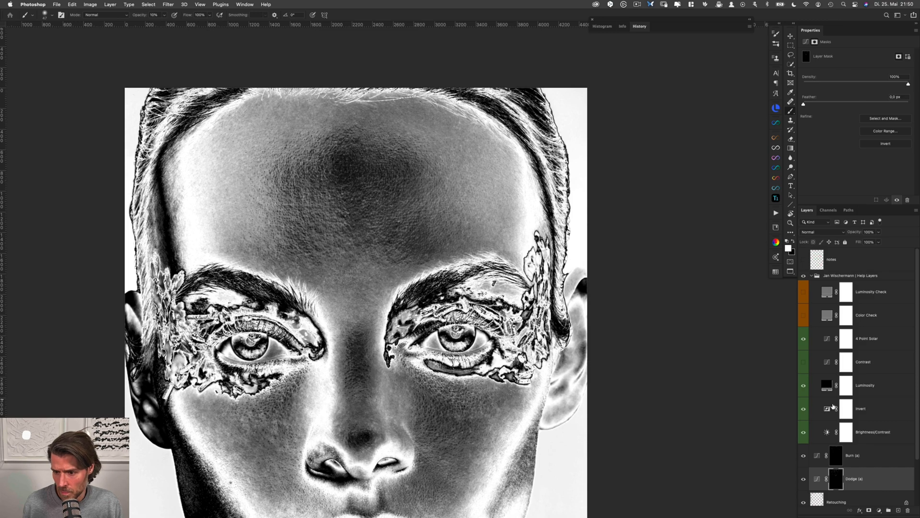
pyautogui.click(827, 432)
pyautogui.moveTo(876, 76)
pyautogui.mouseDown()
pyautogui.moveTo(832, 79)
pyautogui.moveTo(871, 76)
pyautogui.mouseUp()
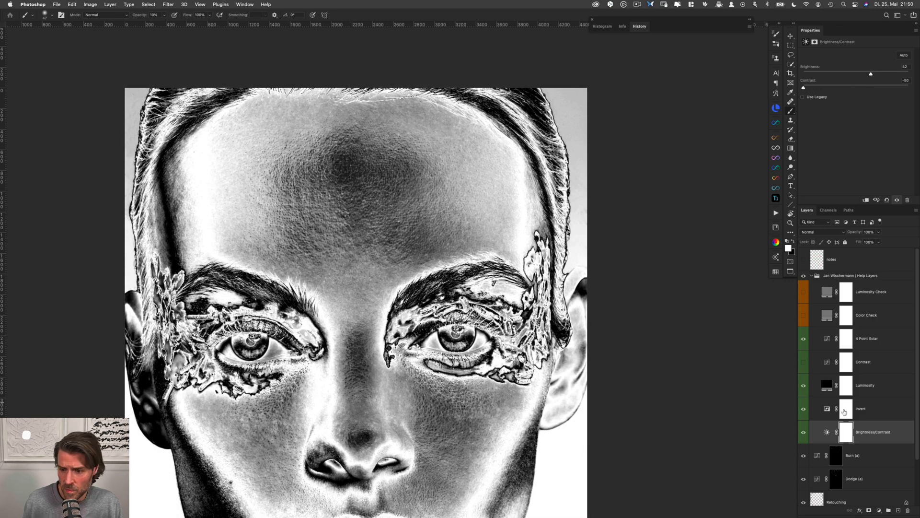
# Even out the forehead's tones under the inverted help view, alternating between the Dodge and Burn masks
pyautogui.click(837, 476)
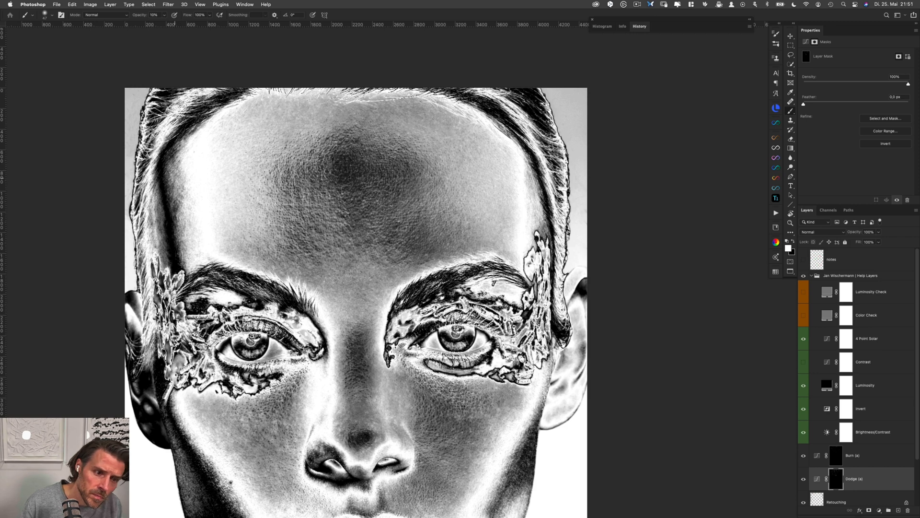
pyautogui.hotkey('alt', ']')
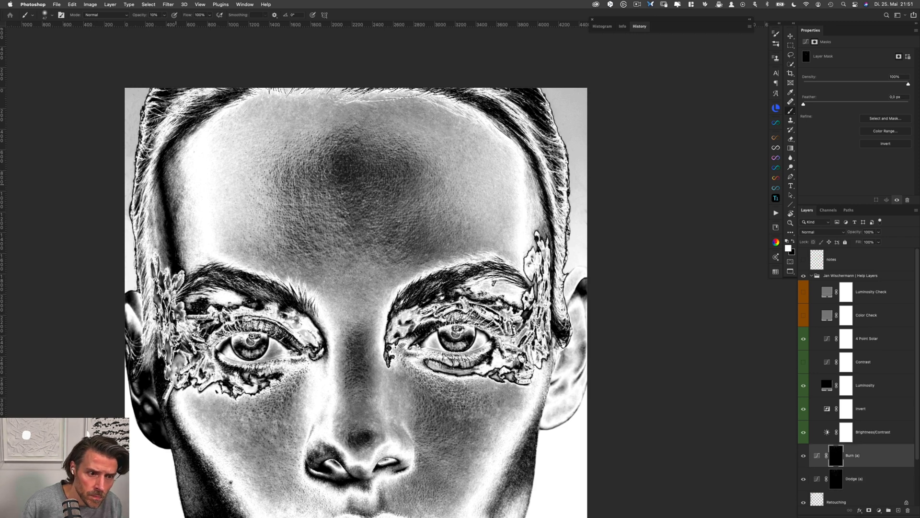
pyautogui.hotkey('alt', '[')
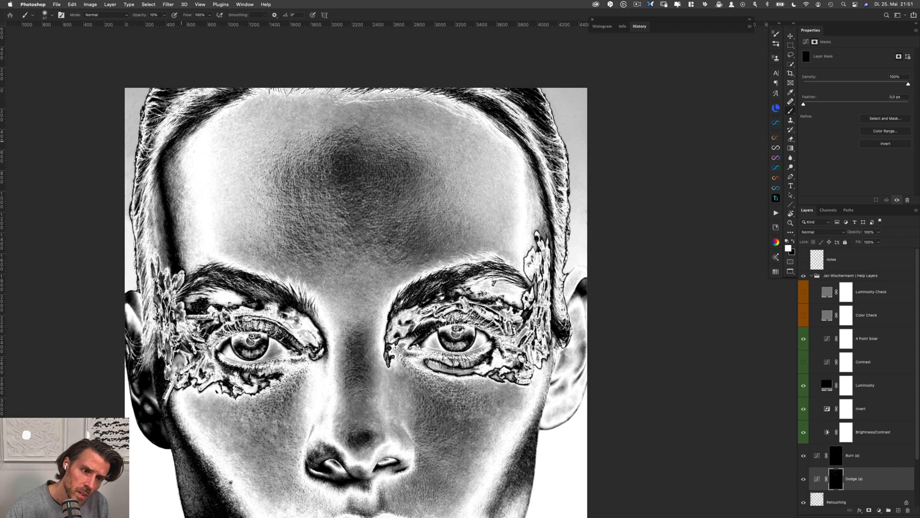
pyautogui.hotkey('alt', ']')
pyautogui.hotkey('alt', '[')
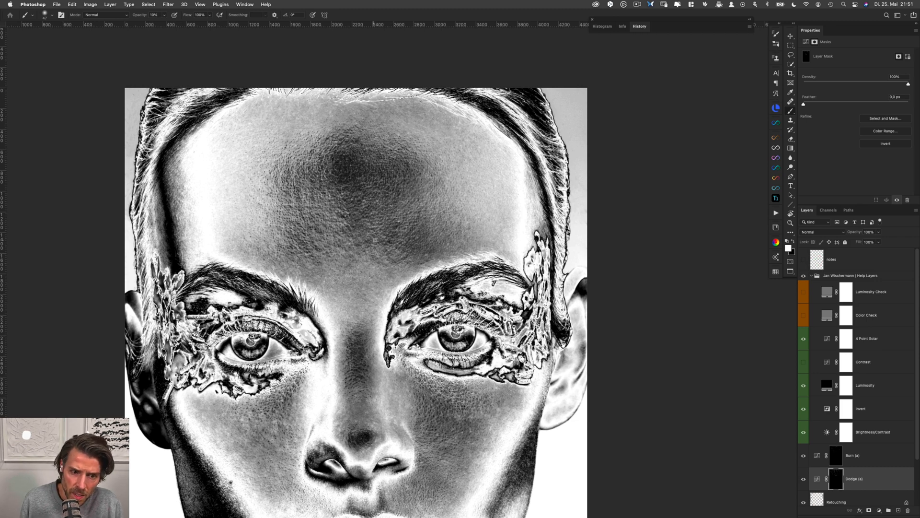
pyautogui.hotkey('alt', ']')
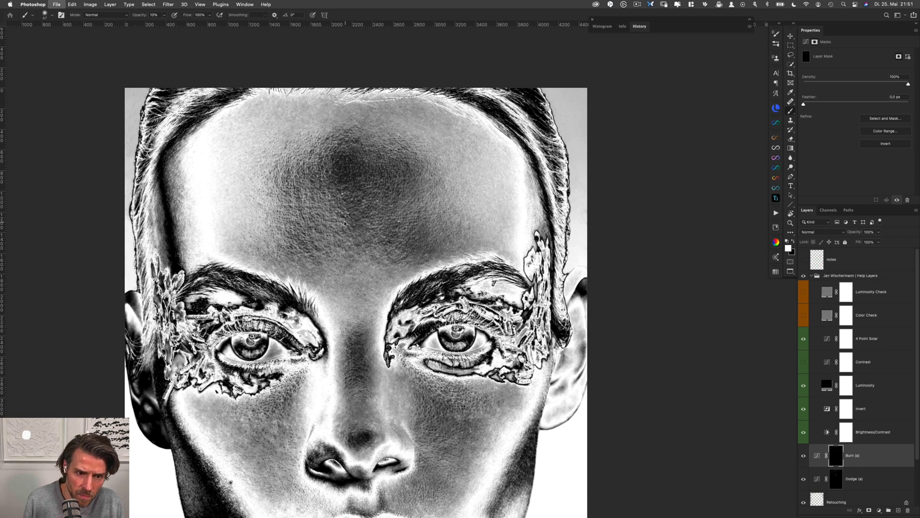
pyautogui.hotkey('alt', '[')
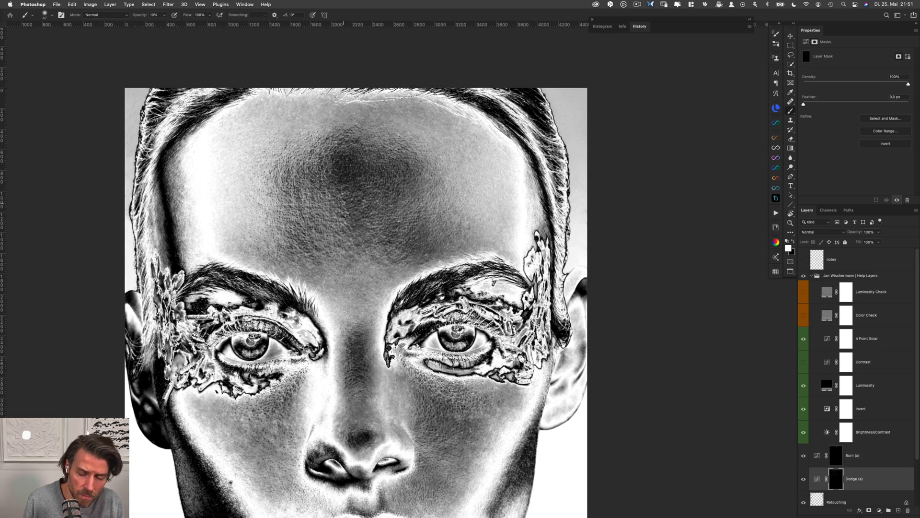
pyautogui.hotkey('alt', ']')
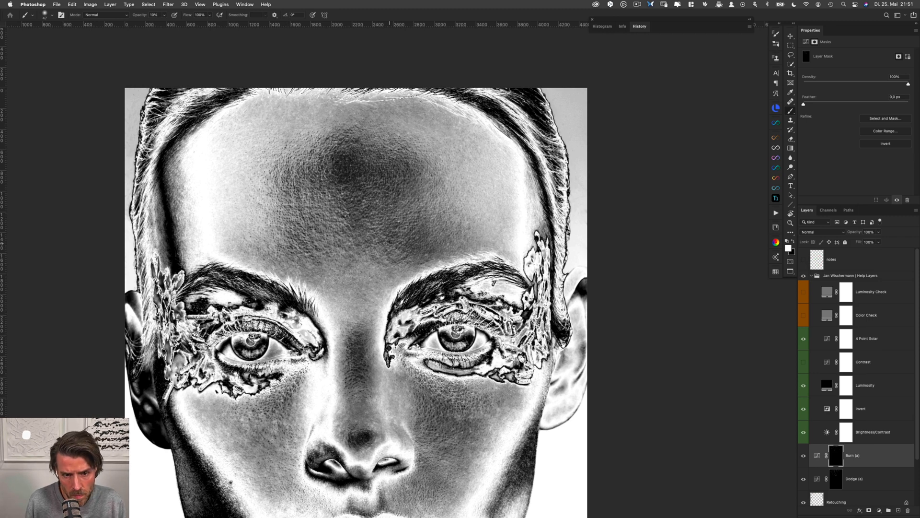
pyautogui.hotkey('alt', '[')
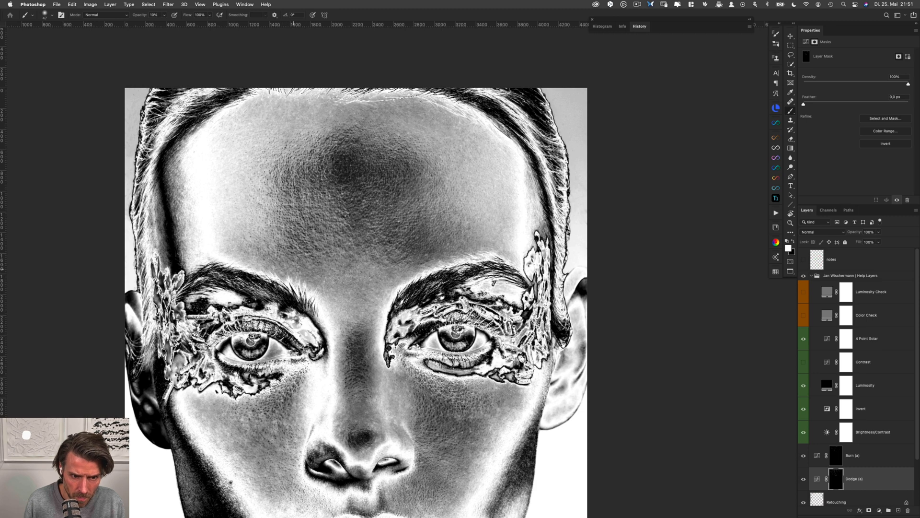
# Turn off the Invert help layer and hide the help layers group to show the portrait in normal colours
pyautogui.moveTo(406, 383); pyautogui.dragTo(407, 297)
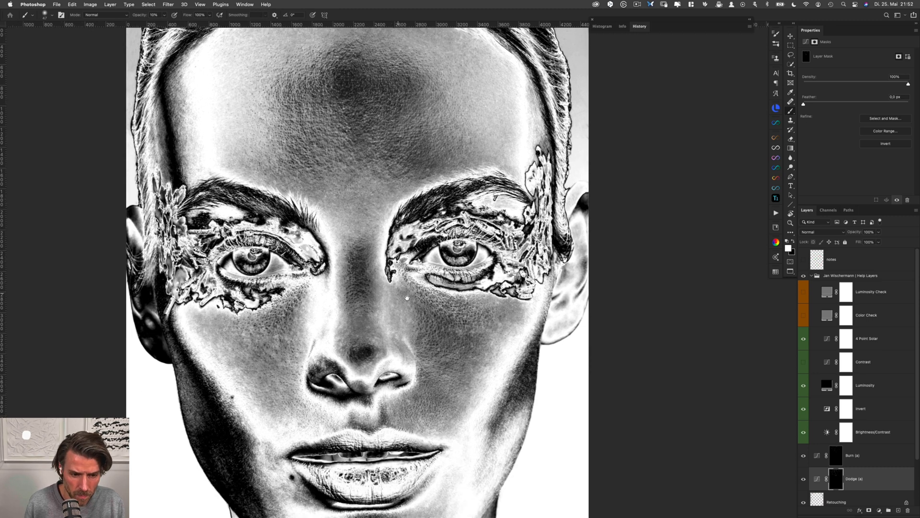
pyautogui.click(804, 408)
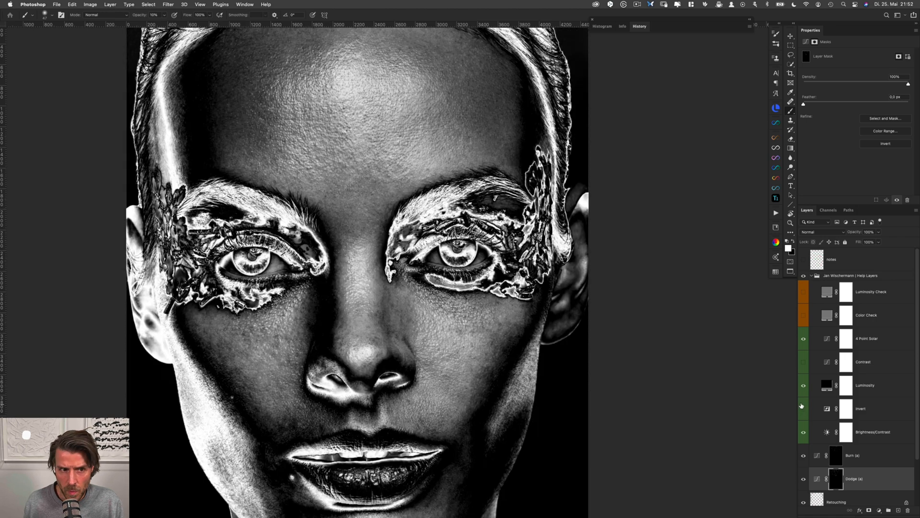
pyautogui.click(803, 275)
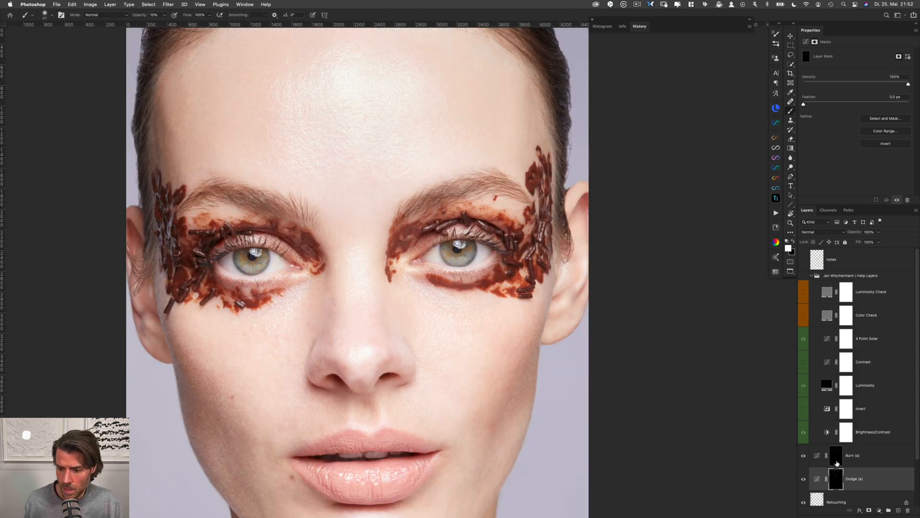
# Refine the skin at the forehead's left edge below the hairline, alternating between the Burn and Dodge masks
pyautogui.keyDown('super'); pyautogui.click(170, 109); pyautogui.keyUp('super')
pyautogui.keyDown('super'); pyautogui.click(169, 109); pyautogui.keyUp('super')
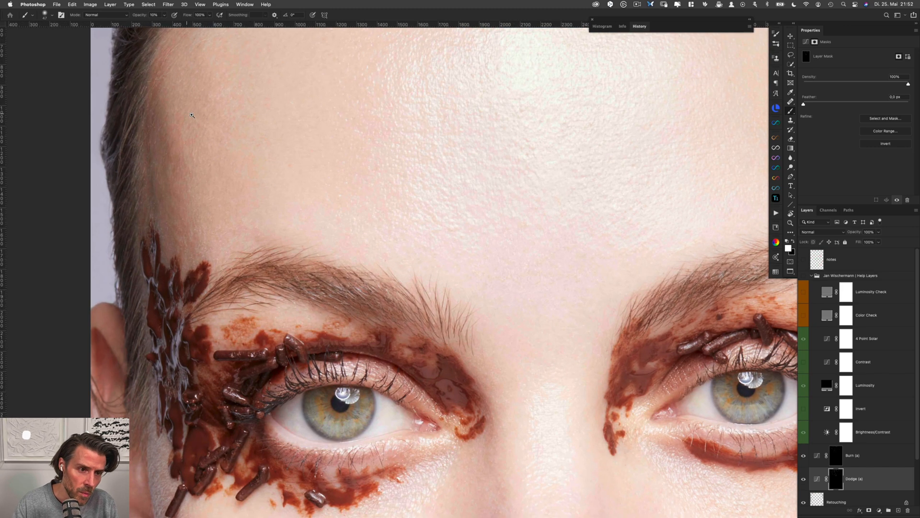
pyautogui.moveTo(171, 122); pyautogui.dragTo(214, 174)
pyautogui.keyDown('ctrl'); pyautogui.keyDown('alt'); pyautogui.keyDown('super'); pyautogui.click(214, 111); pyautogui.keyUp('super'); pyautogui.keyUp('alt'); pyautogui.keyUp('ctrl')
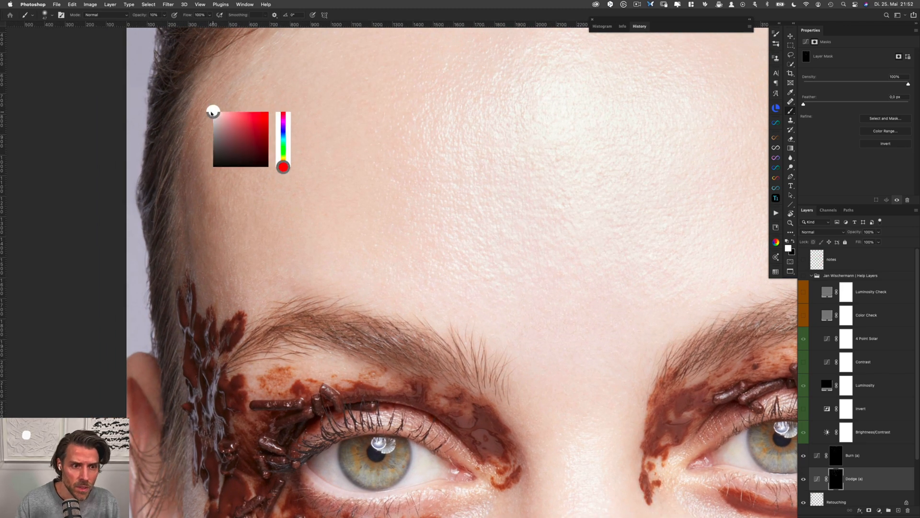
pyautogui.moveTo(217, 115); pyautogui.dragTo(197, 111)
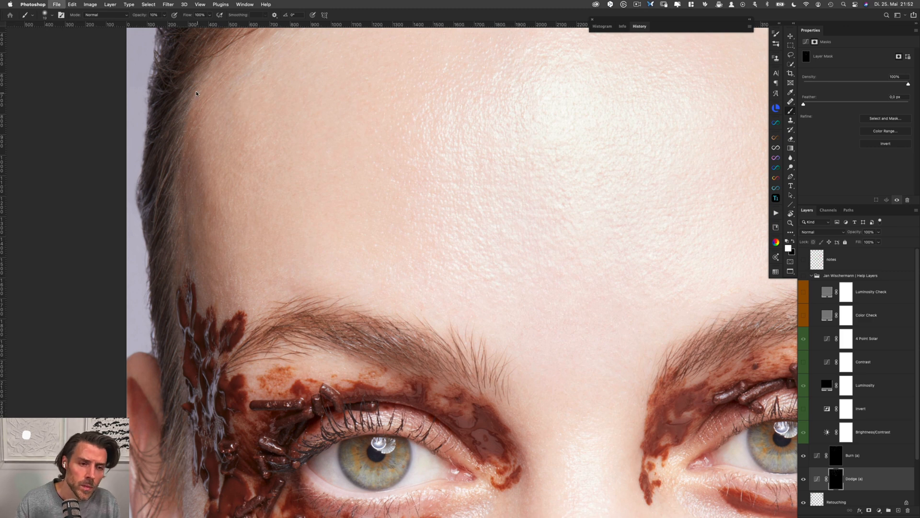
pyautogui.hotkey('alt', ']')
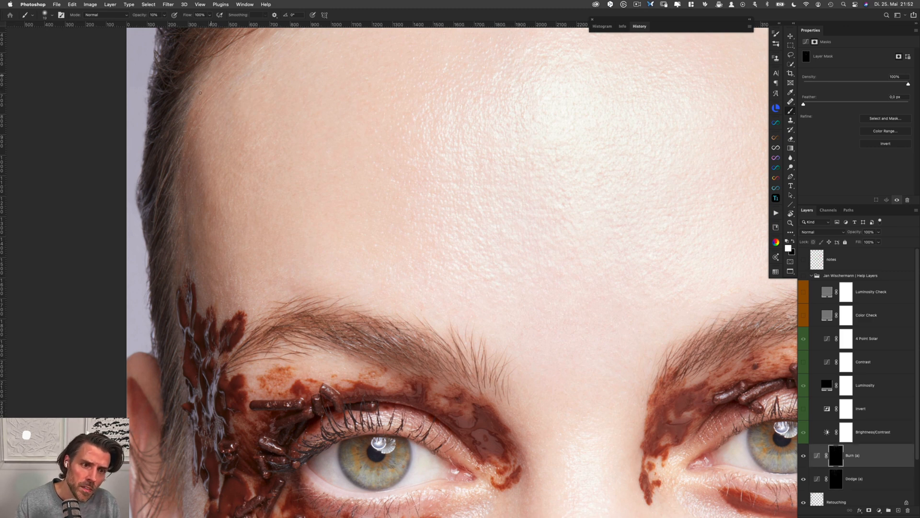
pyautogui.moveTo(228, 51); pyautogui.dragTo(207, 109)
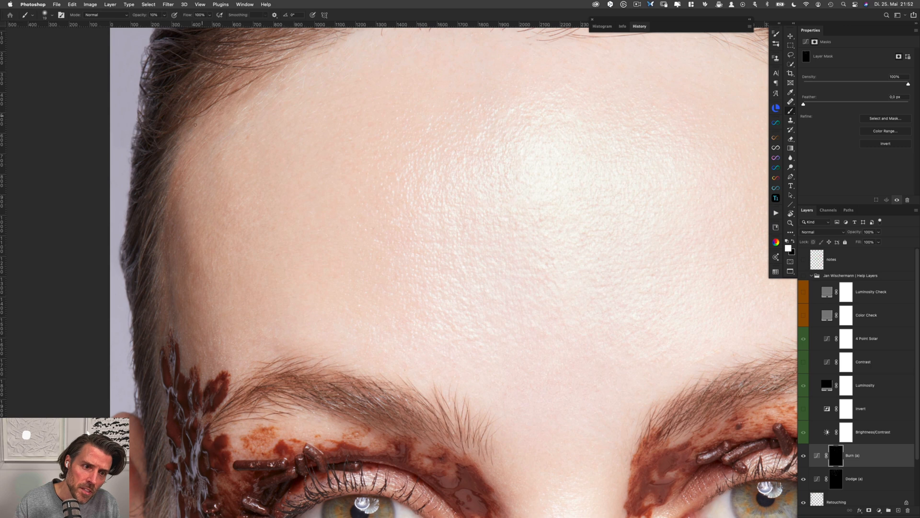
pyautogui.hotkey('alt', '[')
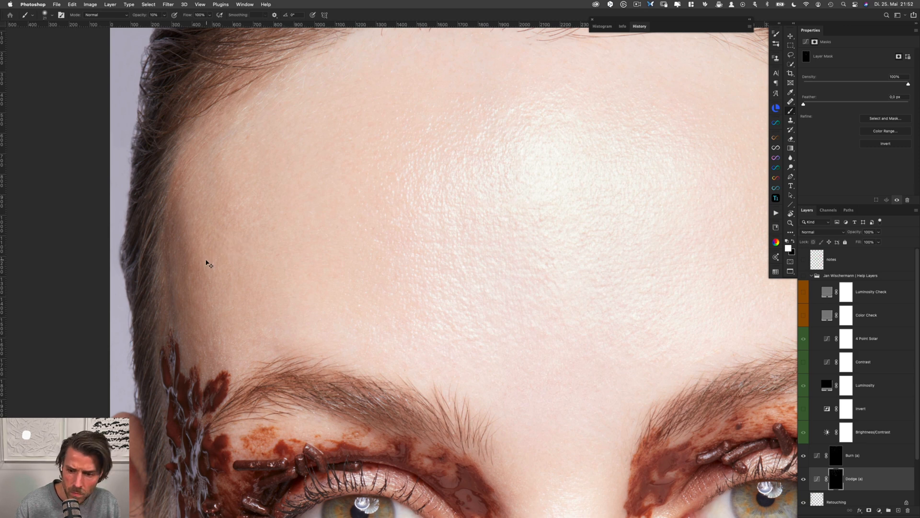
pyautogui.hotkey('alt', ']')
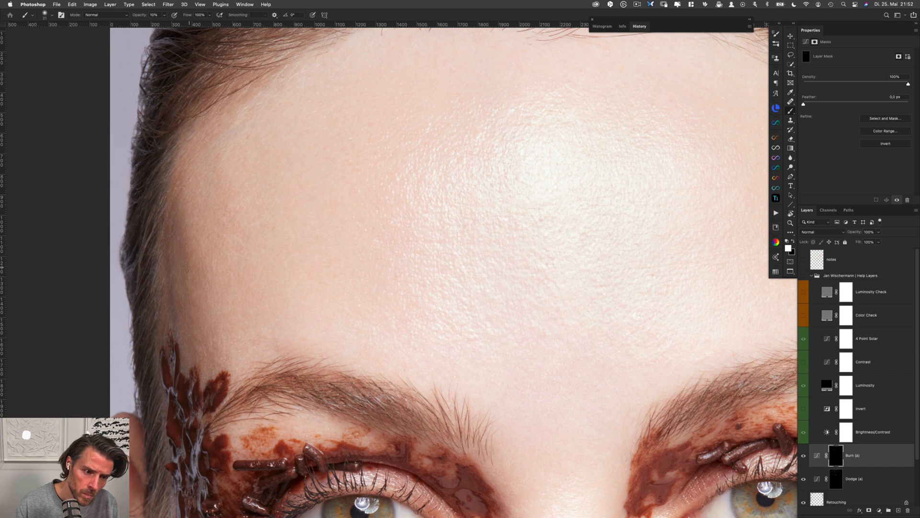
pyautogui.hotkey('alt', '[')
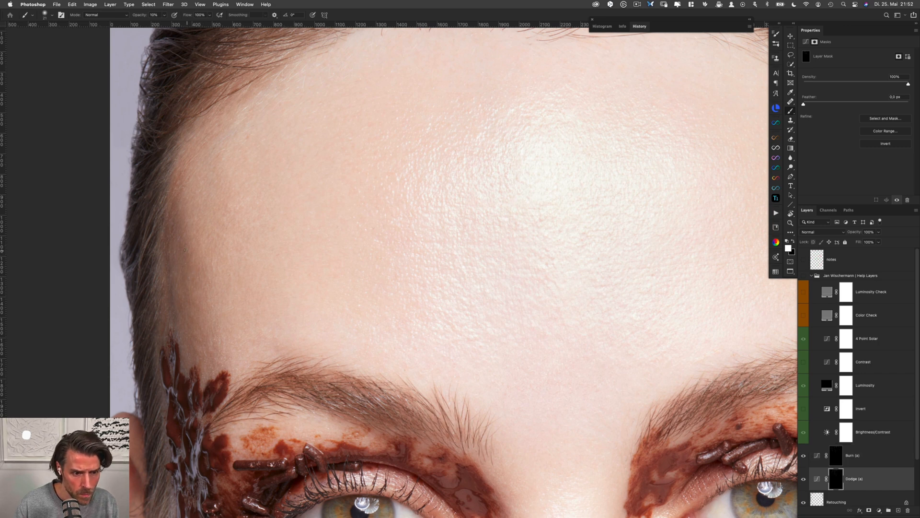
# Lighten the darker skin along the left temple hairline on the Dodge mask and touch it up on the Burn mask
pyautogui.keyDown('ctrl'); pyautogui.keyDown('alt'); pyautogui.click(179, 172); pyautogui.keyUp('alt'); pyautogui.keyUp('ctrl')
pyautogui.moveTo(179, 172); pyautogui.dragTo(184, 172)
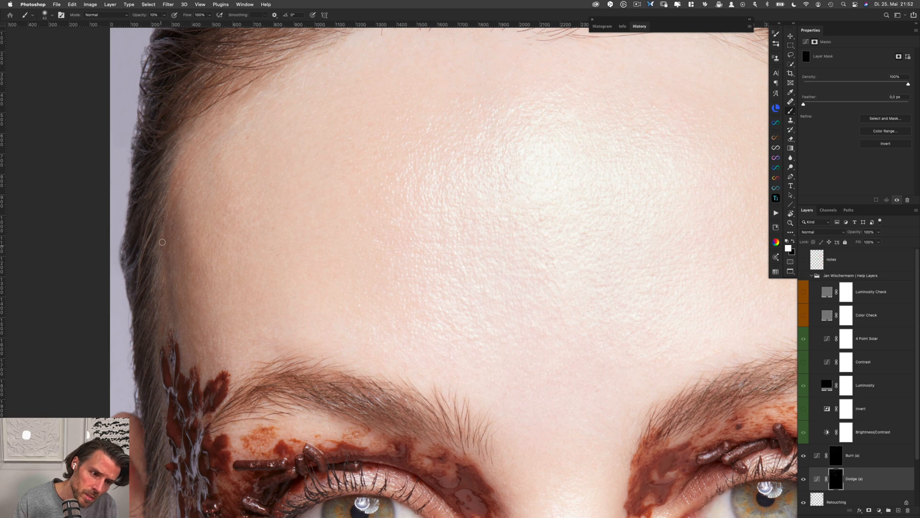
pyautogui.moveTo(176, 218); pyautogui.dragTo(173, 218)
pyautogui.hotkey('alt', ']')
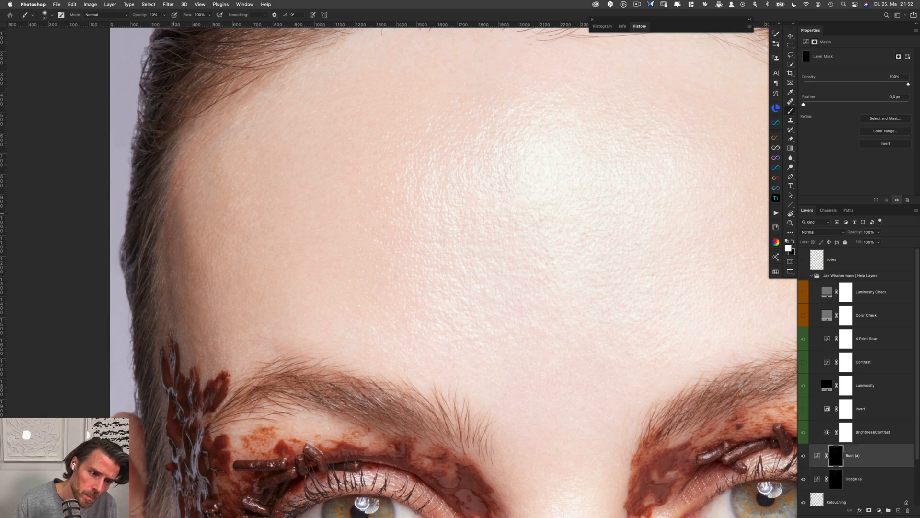
pyautogui.hotkey('alt', '[')
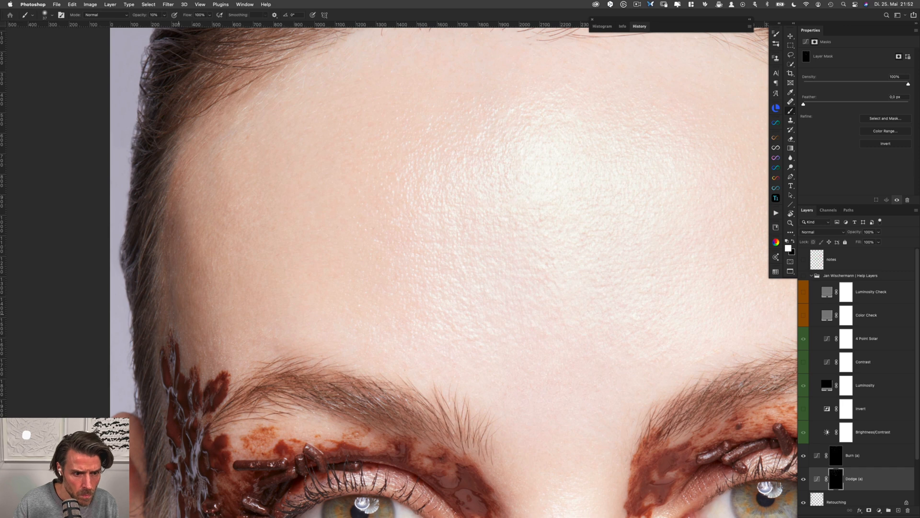
# Examine the brows, the right temple and hairline, and the whole forehead in normal colours
pyautogui.moveTo(438, 363); pyautogui.dragTo(368, 254)
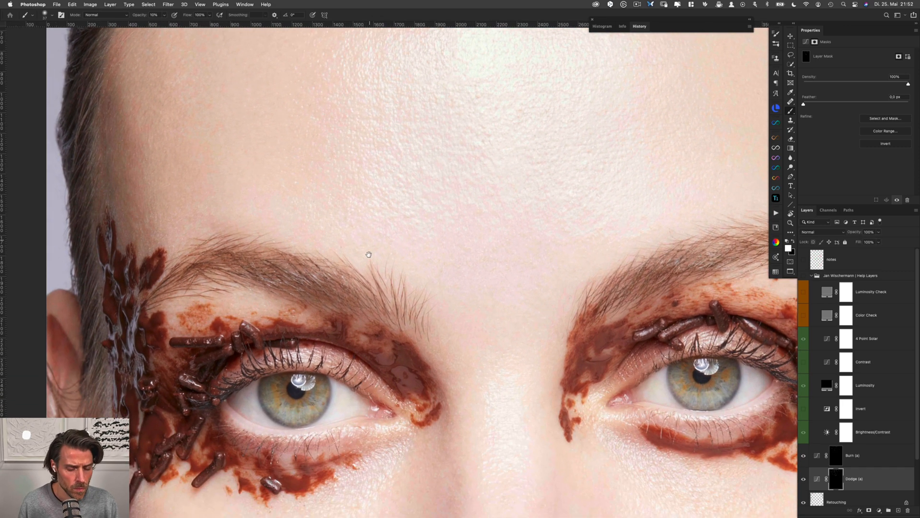
pyautogui.moveTo(367, 305); pyautogui.dragTo(336, 286)
pyautogui.moveTo(537, 306); pyautogui.dragTo(411, 265)
pyautogui.moveTo(507, 246)
pyautogui.mouseDown()
pyautogui.moveTo(433, 252)
pyautogui.moveTo(451, 234)
pyautogui.moveTo(426, 320)
pyautogui.mouseUp()
pyautogui.moveTo(461, 221); pyautogui.dragTo(448, 291)
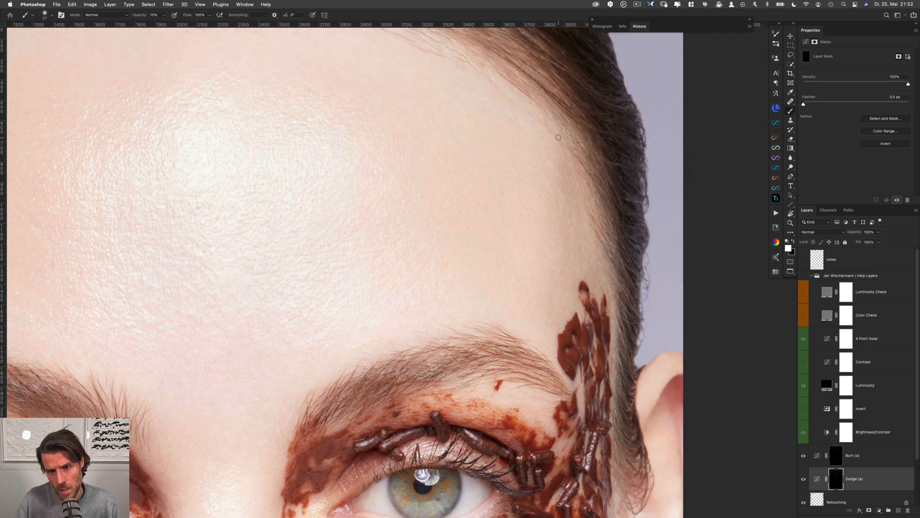
pyautogui.moveTo(541, 126); pyautogui.dragTo(561, 237)
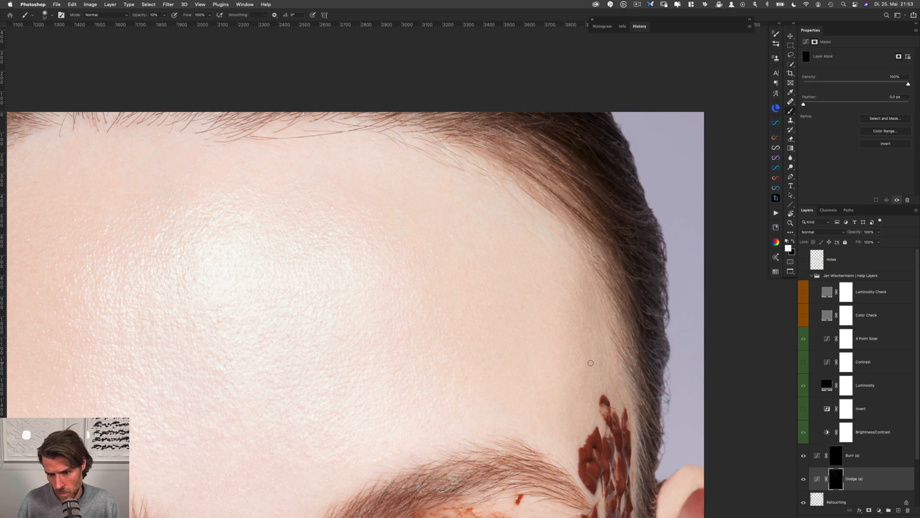
pyautogui.scroll(-10, 591, 363)
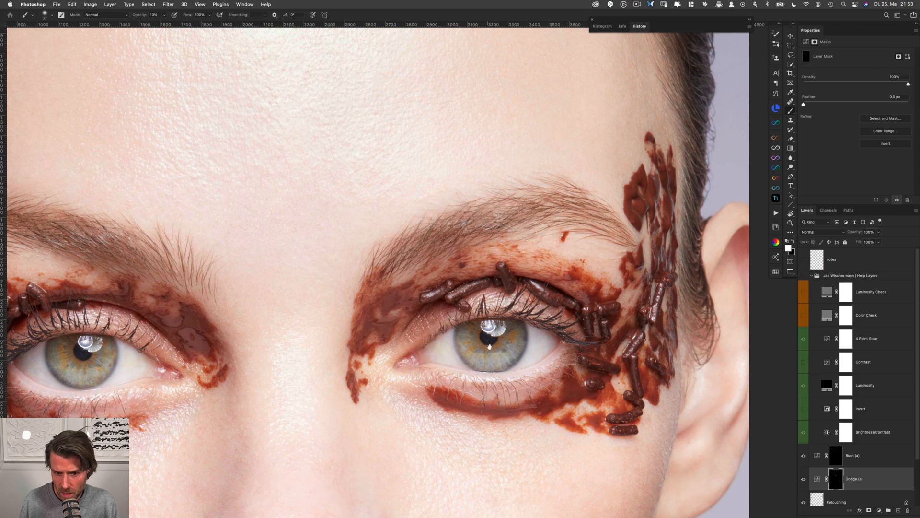
pyautogui.scroll(-4, 489, 346)
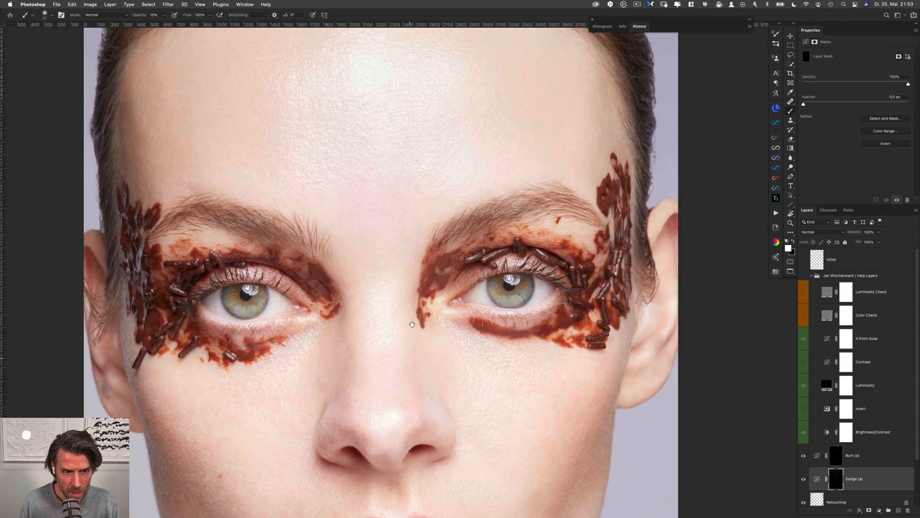
pyautogui.moveTo(412, 324); pyautogui.dragTo(398, 396)
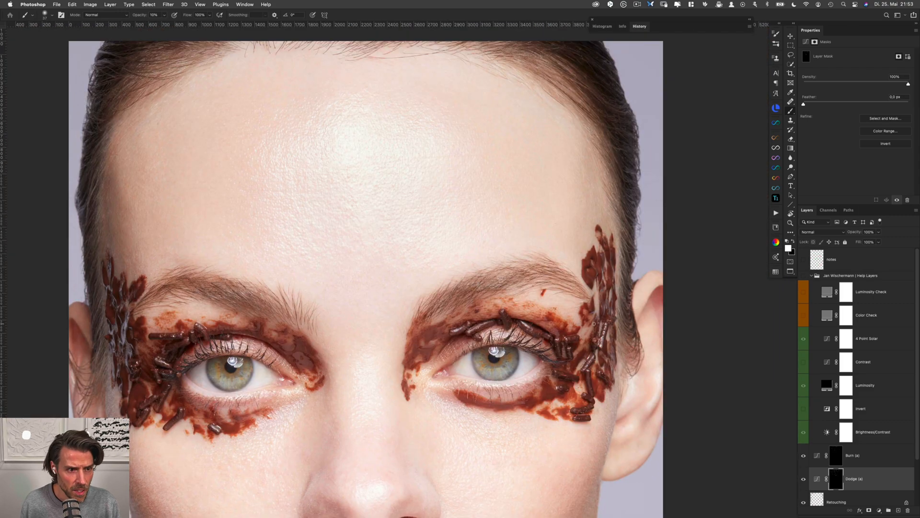
pyautogui.hotkey('alt', ']')
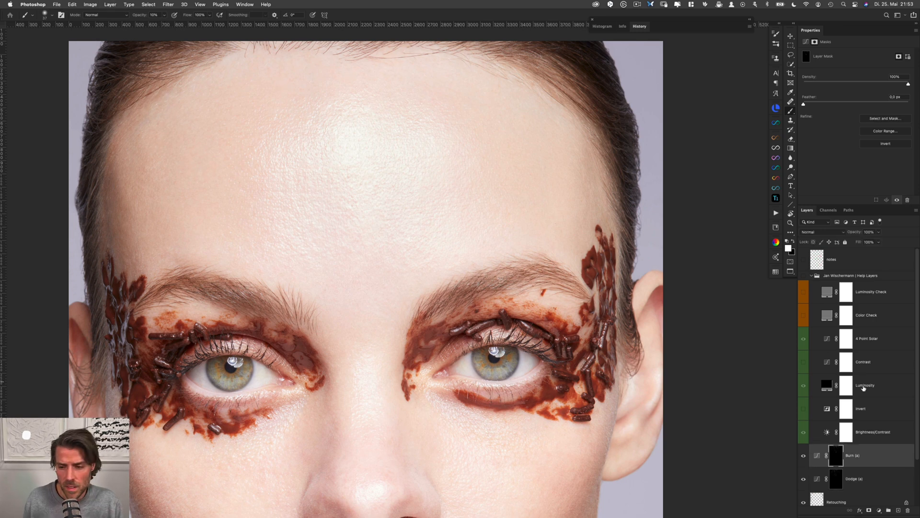
# Show the help layers again and set the Brightness/Contrast help layer's brightness to -150 while viewing the lower face
pyautogui.click(804, 276)
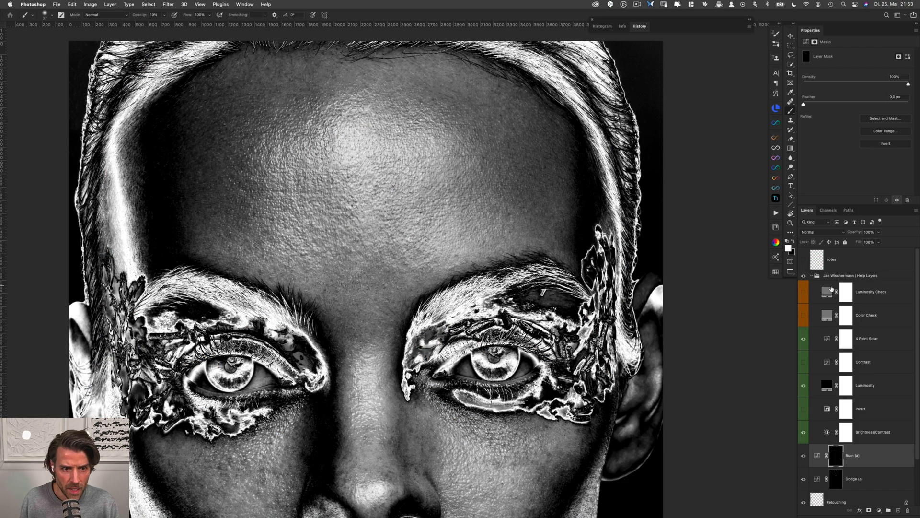
pyautogui.click(873, 434)
pyautogui.moveTo(509, 380); pyautogui.dragTo(504, 202)
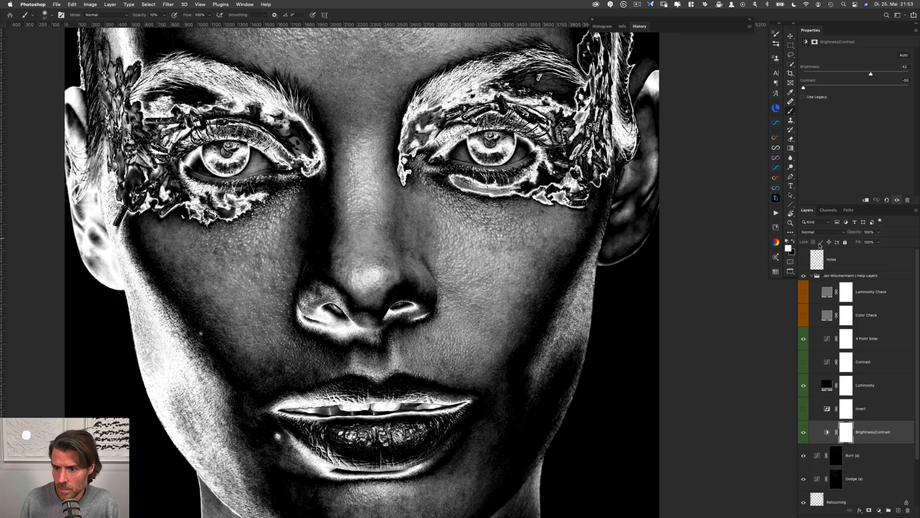
pyautogui.moveTo(871, 75)
pyautogui.mouseDown()
pyautogui.moveTo(881, 75)
pyautogui.moveTo(866, 75)
pyautogui.mouseUp()
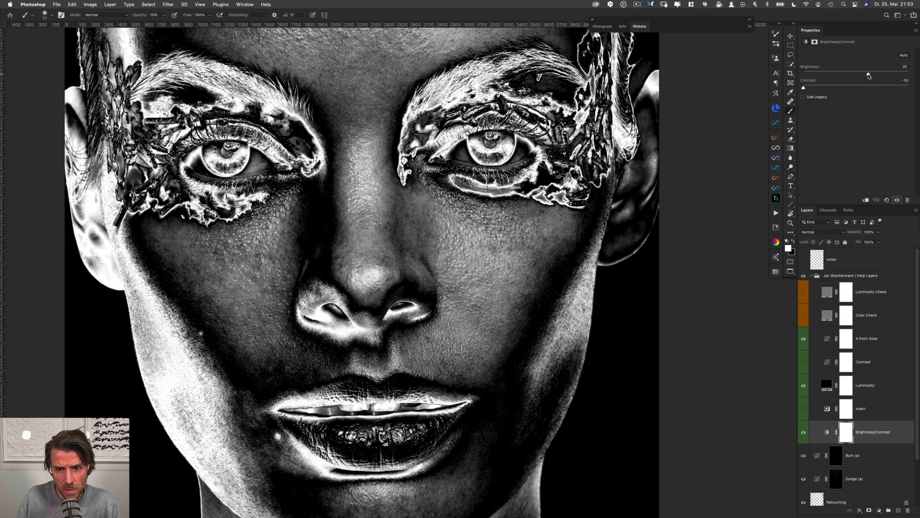
pyautogui.scroll(-2, 425, 193)
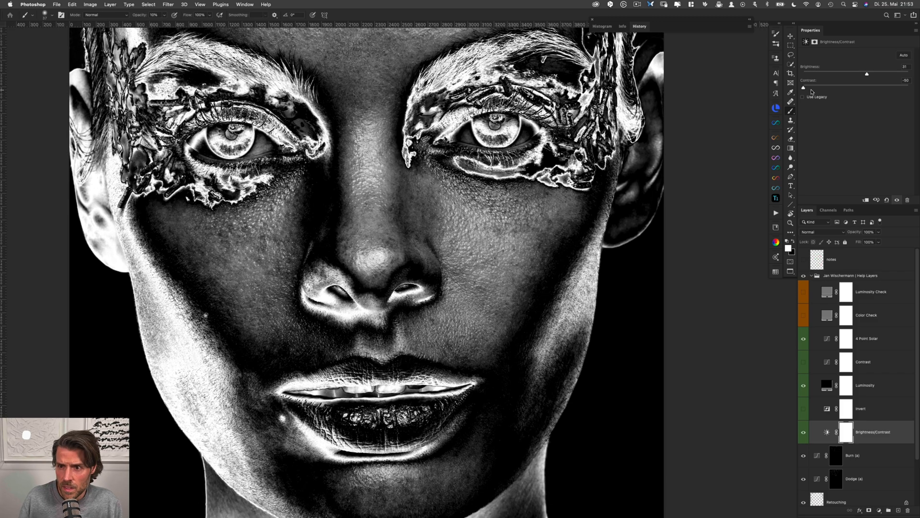
pyautogui.moveTo(804, 88)
pyautogui.mouseDown()
pyautogui.moveTo(845, 89)
pyautogui.moveTo(804, 88)
pyautogui.mouseUp()
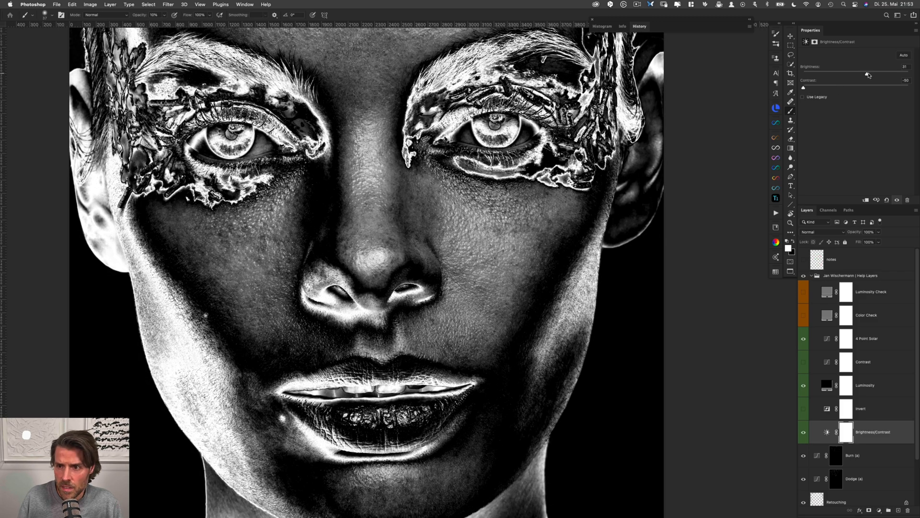
pyautogui.moveTo(868, 74); pyautogui.dragTo(789, 74)
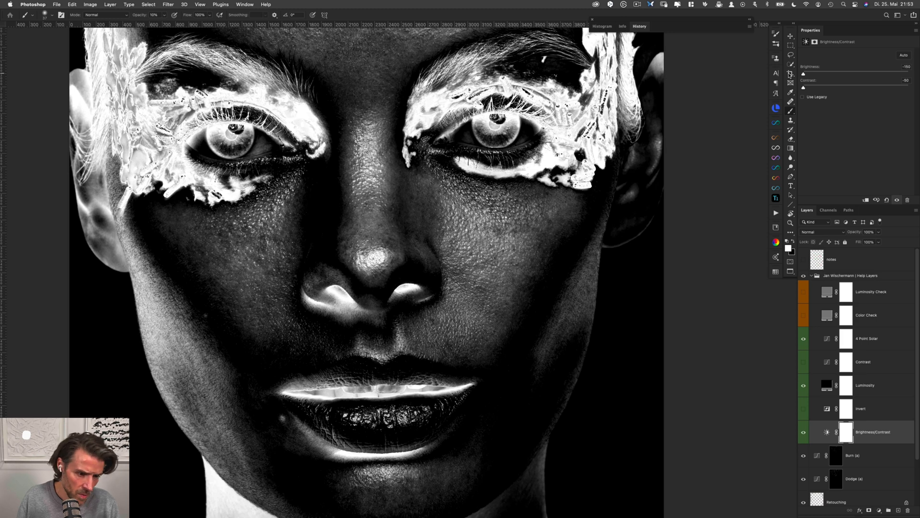
# Darken the lighter patches on the left cheek on the Burn mask
pyautogui.moveTo(201, 380); pyautogui.dragTo(207, 303)
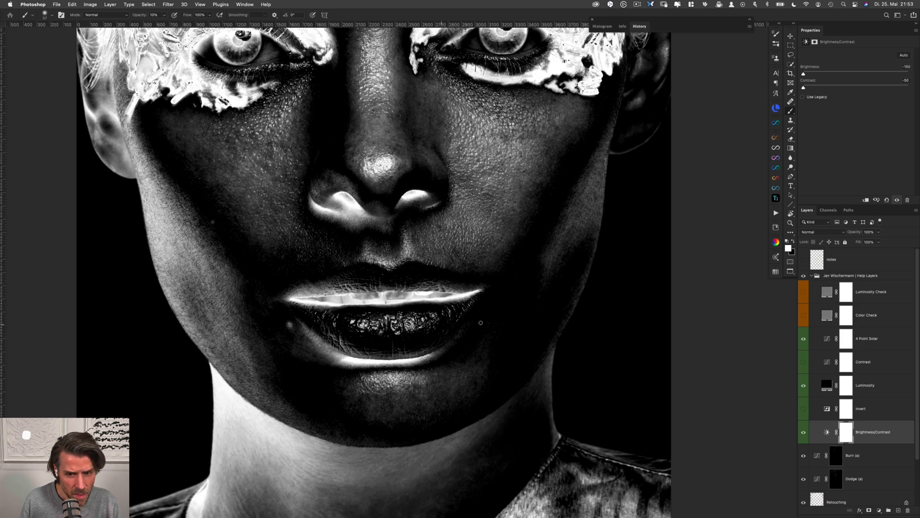
pyautogui.click(836, 478)
pyautogui.scroll(3, 209, 285)
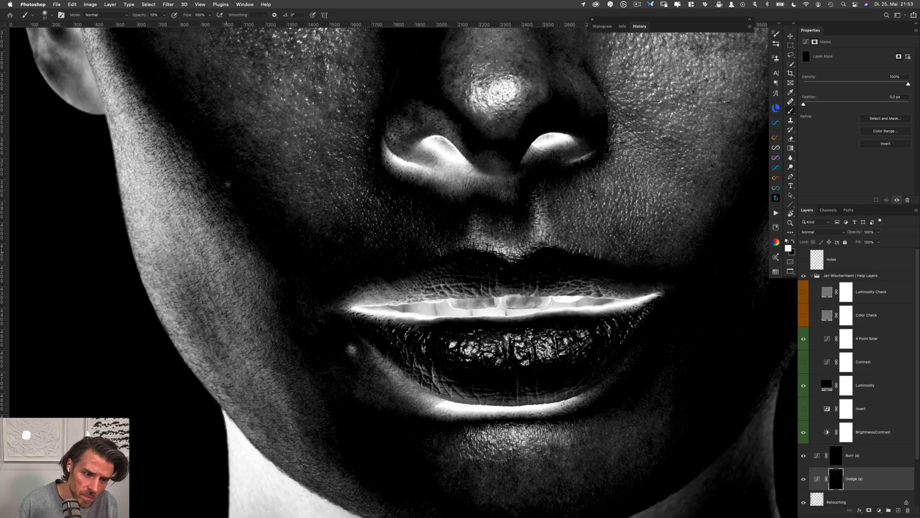
pyautogui.hotkey('alt', ']')
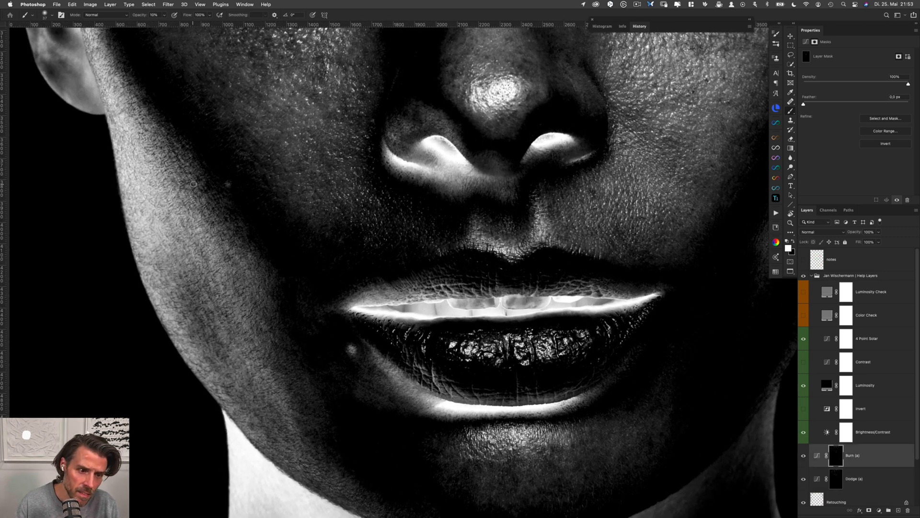
pyautogui.moveTo(194, 185); pyautogui.dragTo(192, 185)
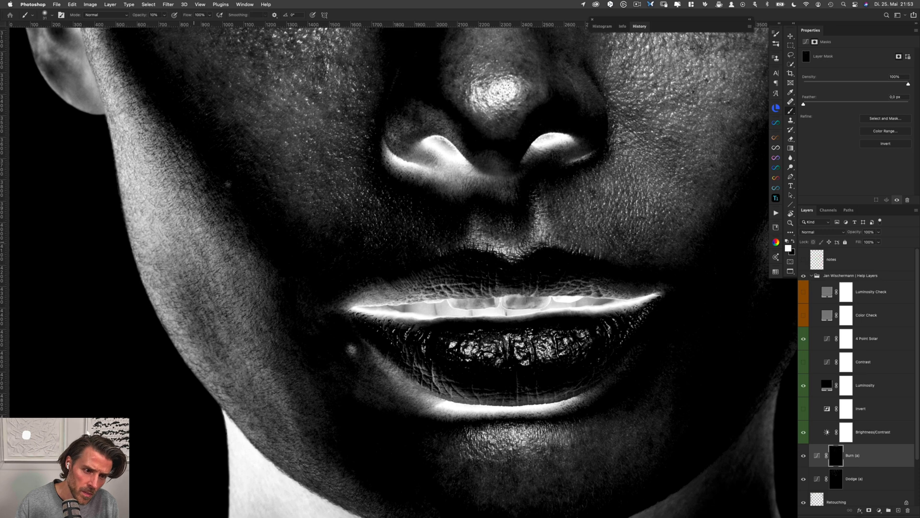
pyautogui.moveTo(250, 295); pyautogui.dragTo(218, 208)
# Even out the skin of the lower left cheek, alternating between the Dodge and Burn masks
pyautogui.hotkey('alt', '[')
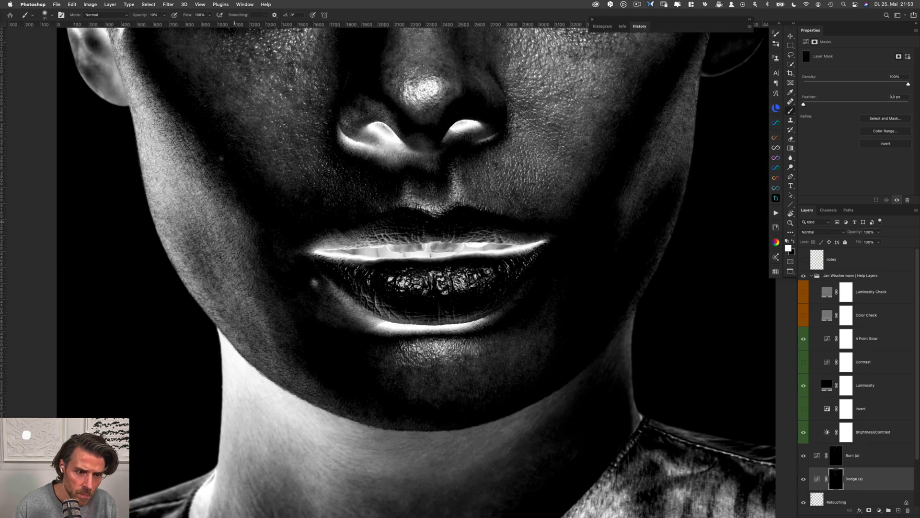
pyautogui.hotkey('alt', ']')
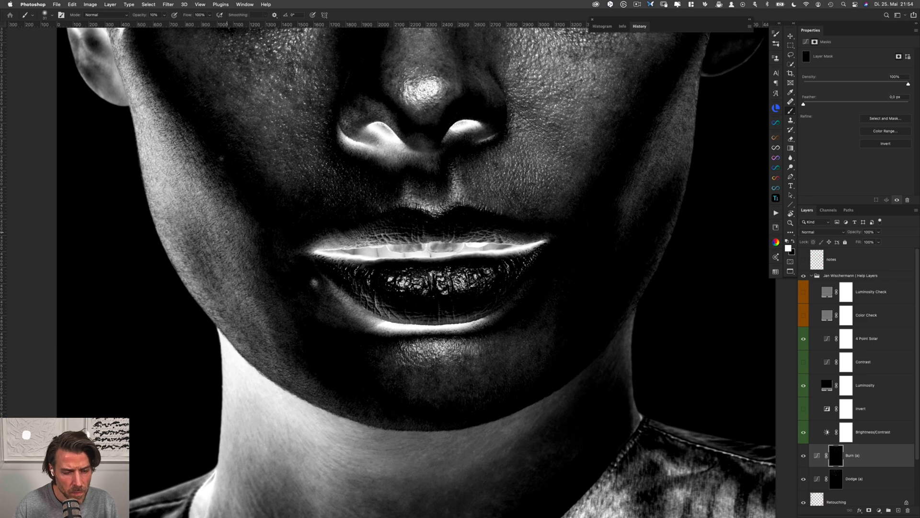
pyautogui.hotkey('alt', '[')
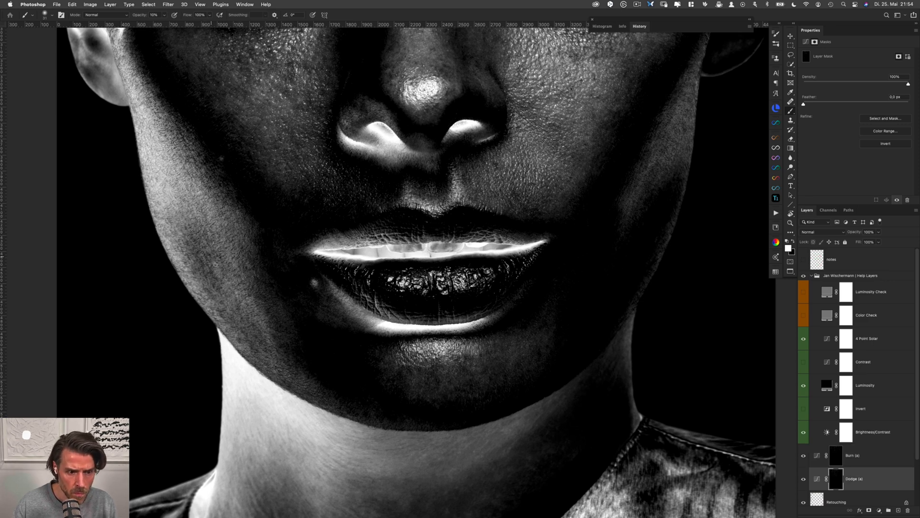
pyautogui.hotkey('alt', ']')
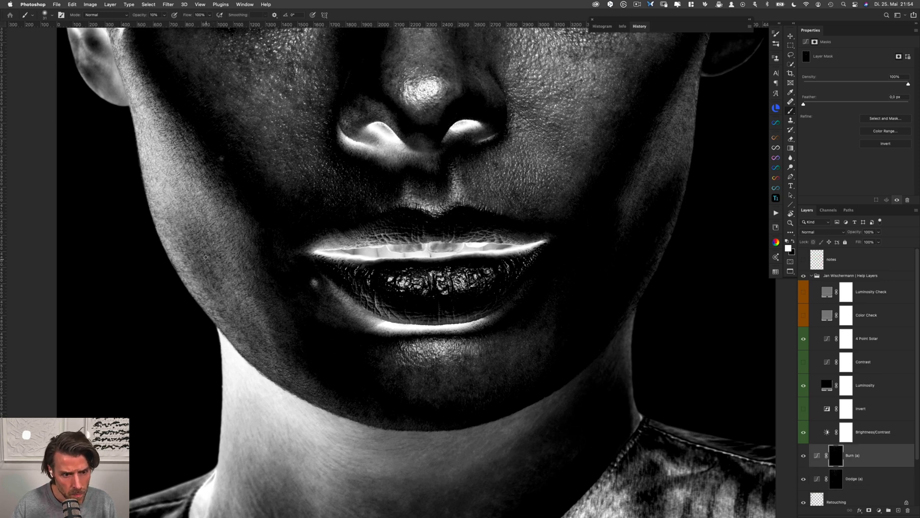
pyautogui.hotkey('alt', '[')
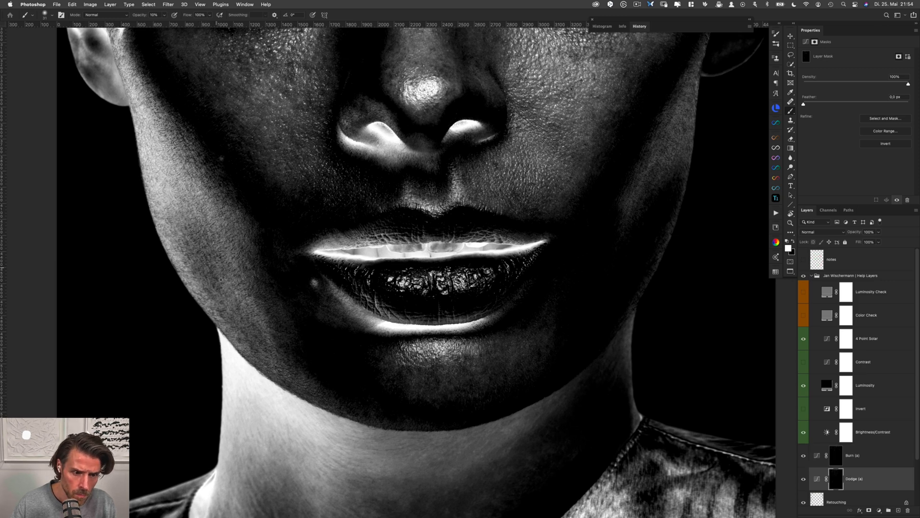
pyautogui.hotkey('alt', ']')
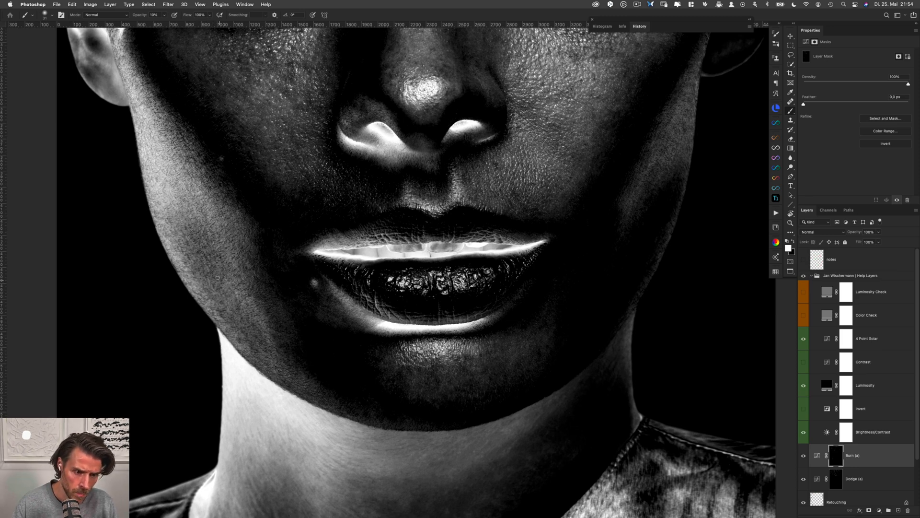
pyautogui.hotkey('alt', '[')
pyautogui.hotkey('alt', ']')
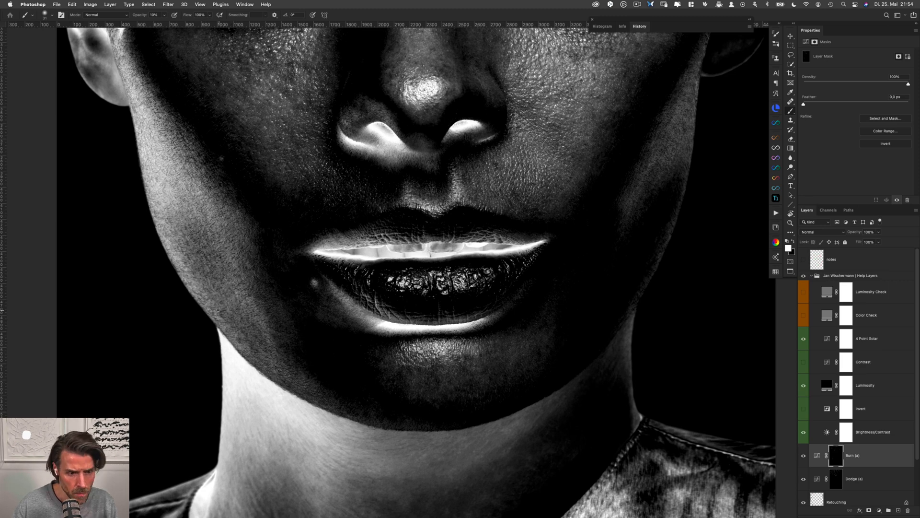
# Smooth the tonal transitions along the left jawline, alternating between the Dodge and Burn masks
pyautogui.hotkey('alt', '[')
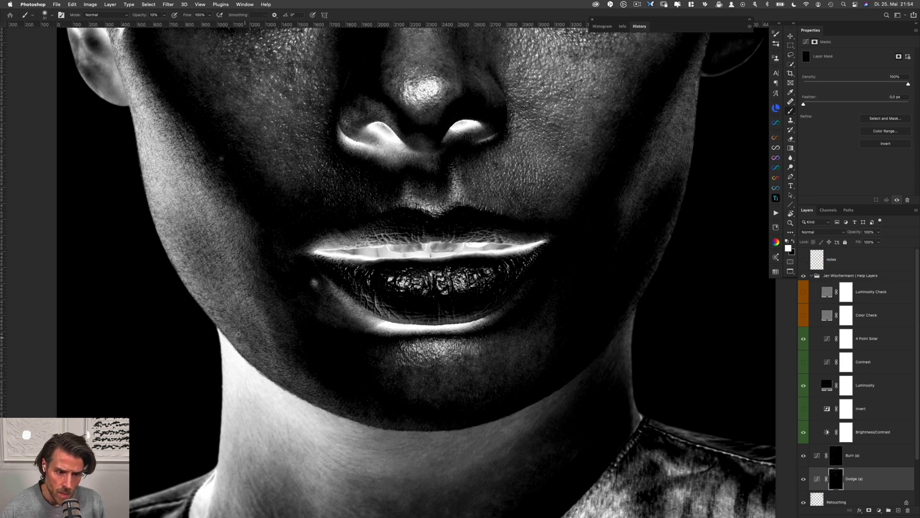
pyautogui.hotkey('alt', ']')
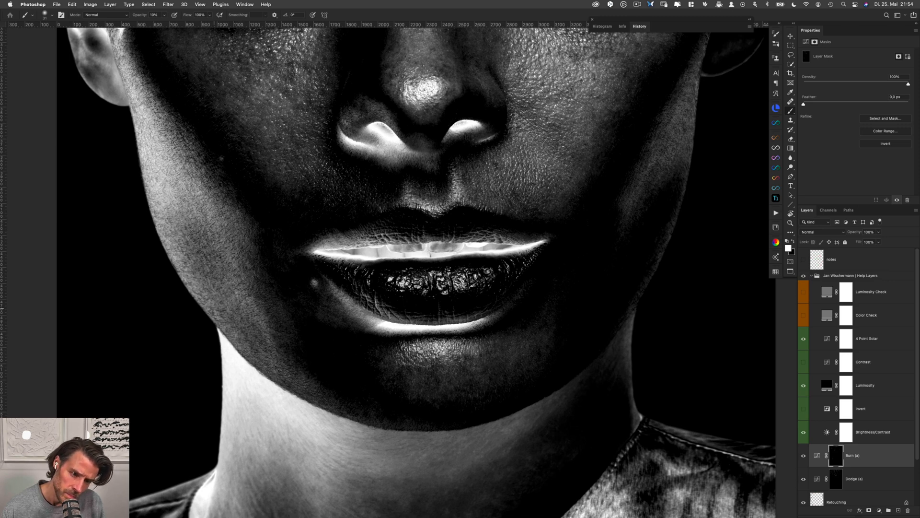
pyautogui.hotkey('alt', '[')
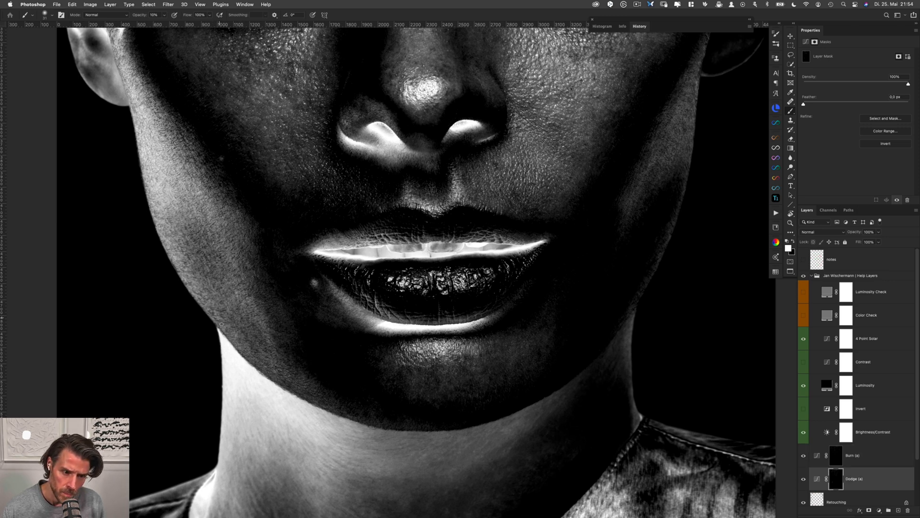
pyautogui.hotkey('alt', ']')
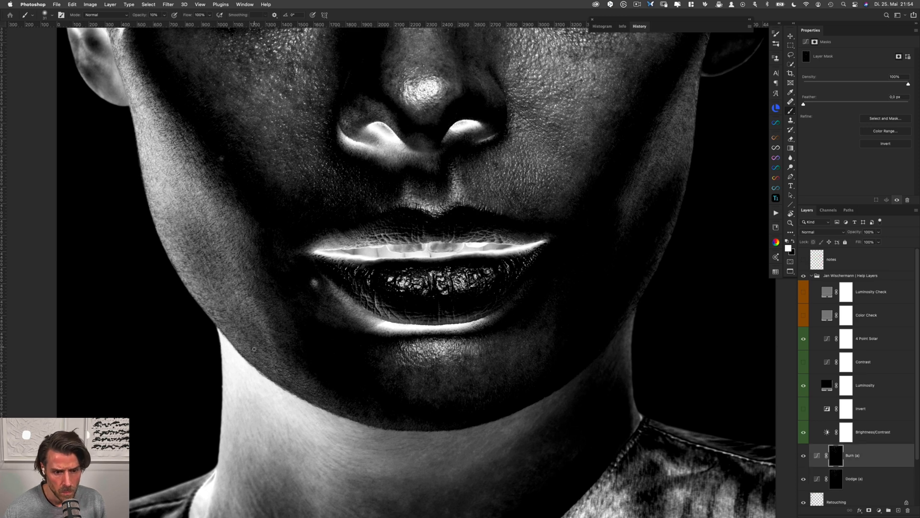
pyautogui.hotkey('alt', '[')
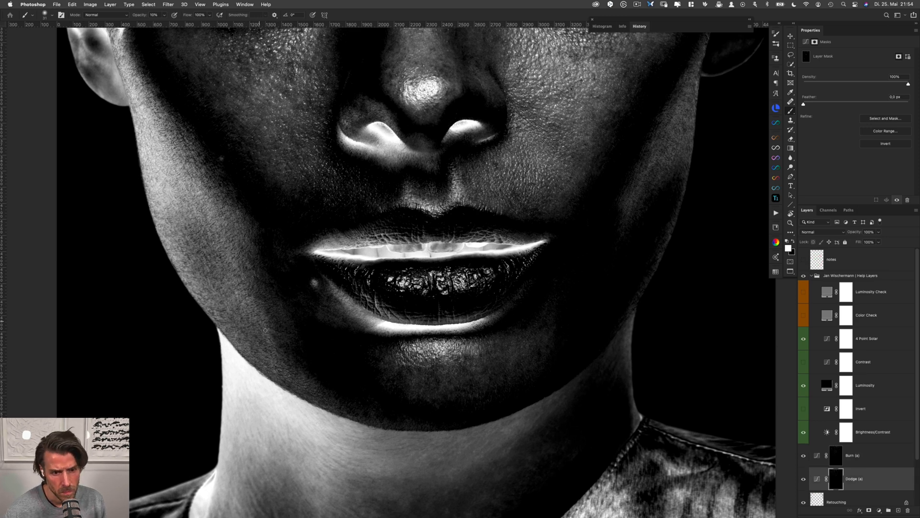
pyautogui.hotkey('alt', ']')
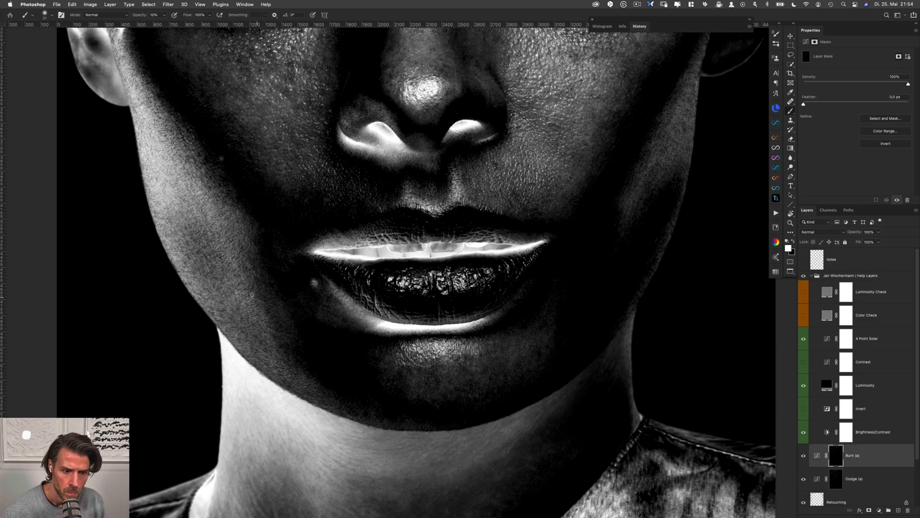
pyautogui.hotkey('alt', '[')
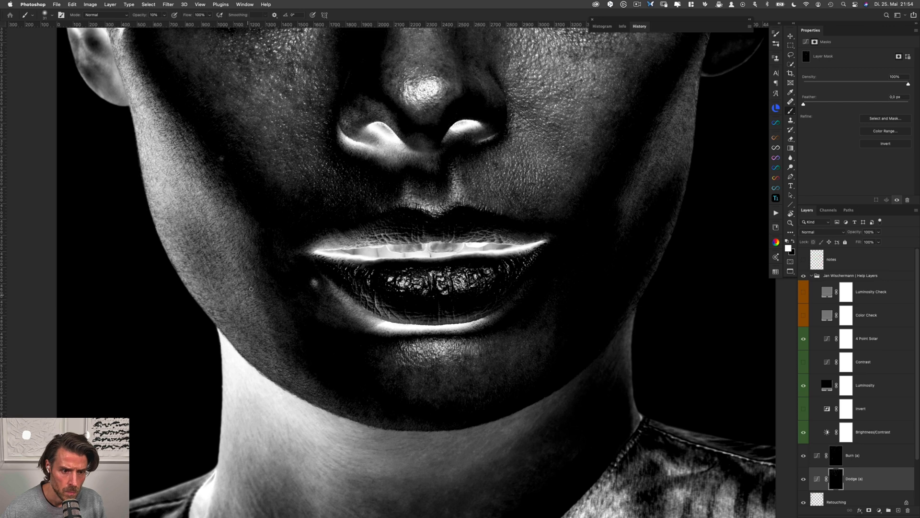
# Compare the lower face with and without the Dodge and Burn layers in normal colours
pyautogui.keyDown('shift'); pyautogui.click(857, 456); pyautogui.keyUp('shift')
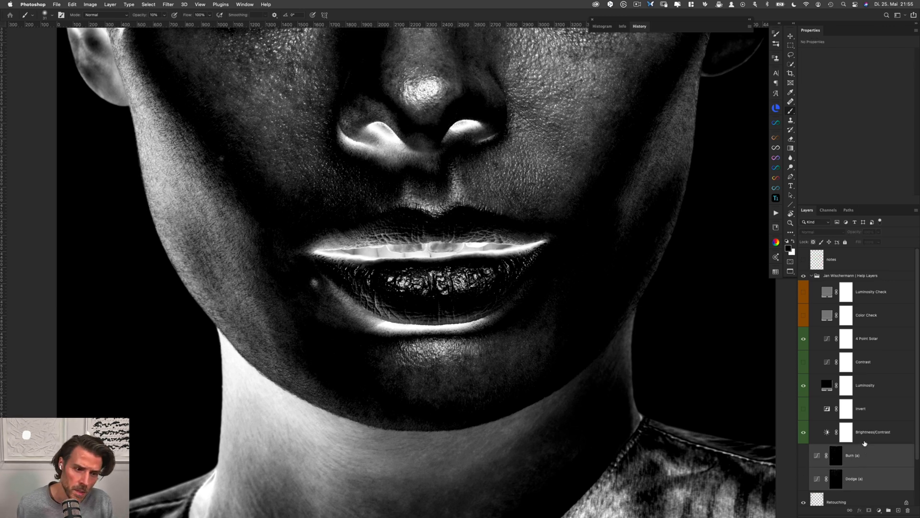
pyautogui.click(804, 275)
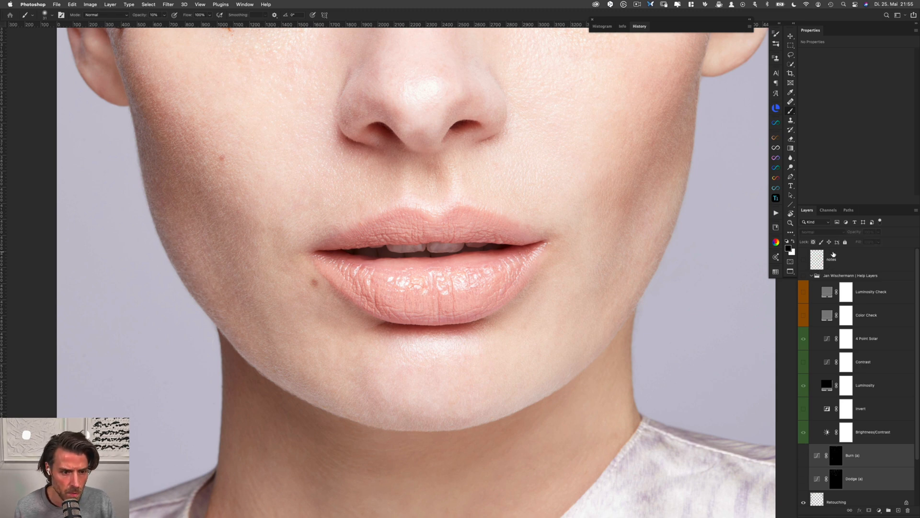
pyautogui.click(841, 477)
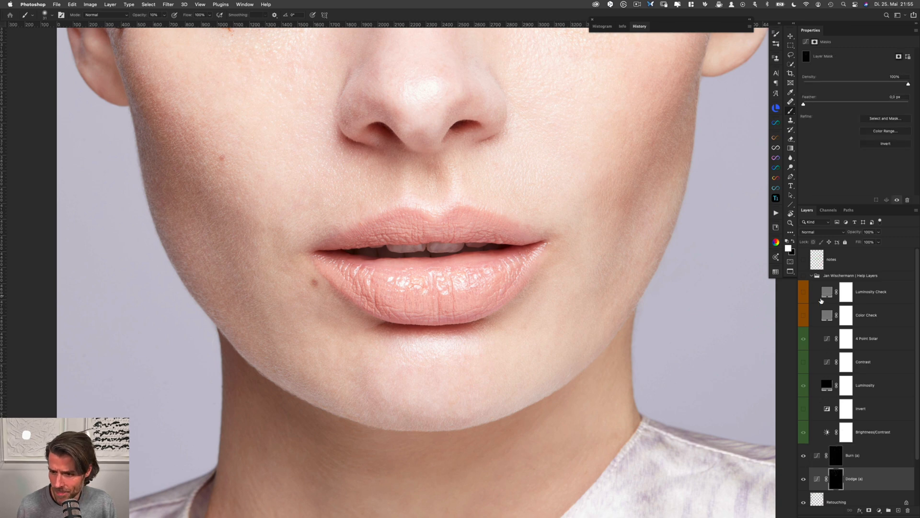
# Show the help layers again and set the Brightness/Contrast help layer's contrast to 30
pyautogui.click(804, 277)
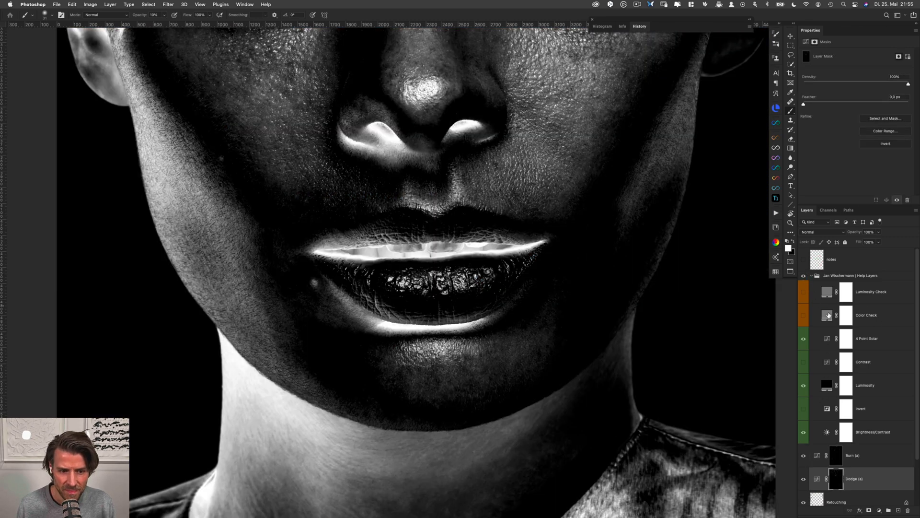
pyautogui.click(859, 435)
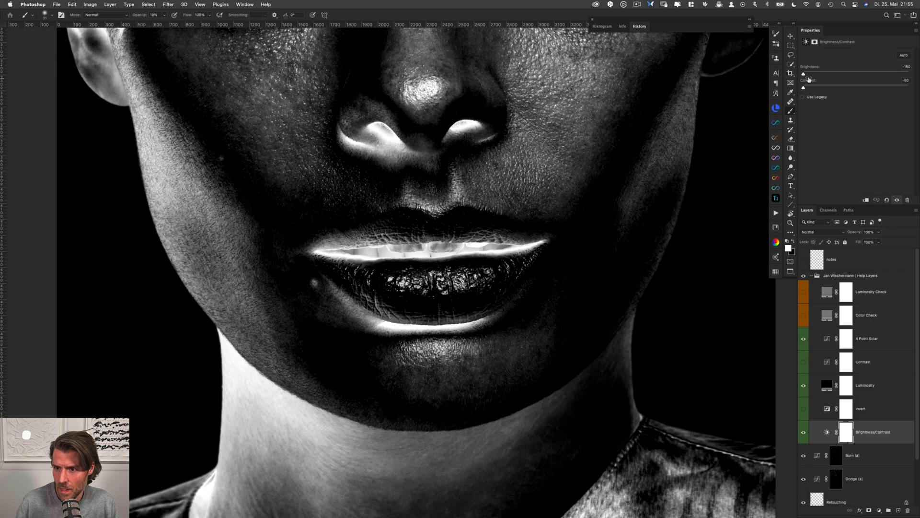
pyautogui.moveTo(804, 74); pyautogui.dragTo(872, 90)
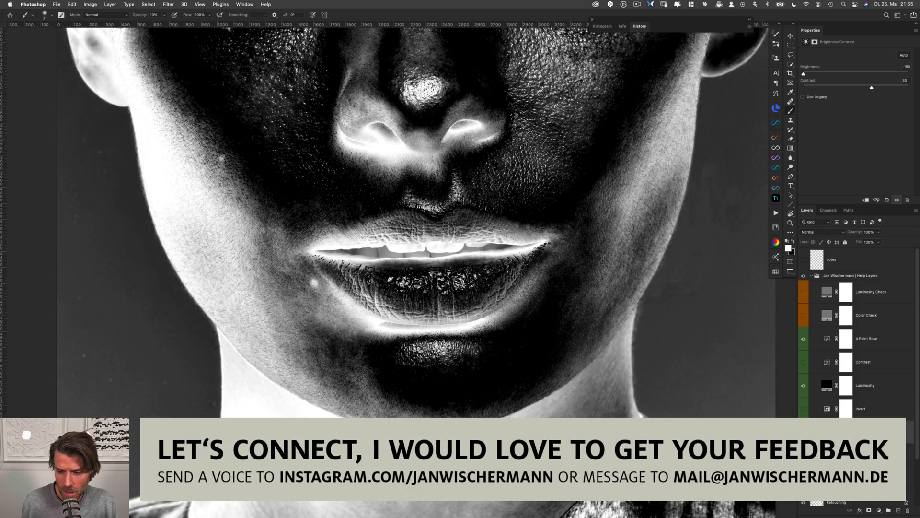
# Even out the cheek between the left jaw and the mouth corner on the Burn and Dodge masks
pyautogui.click(836, 479)
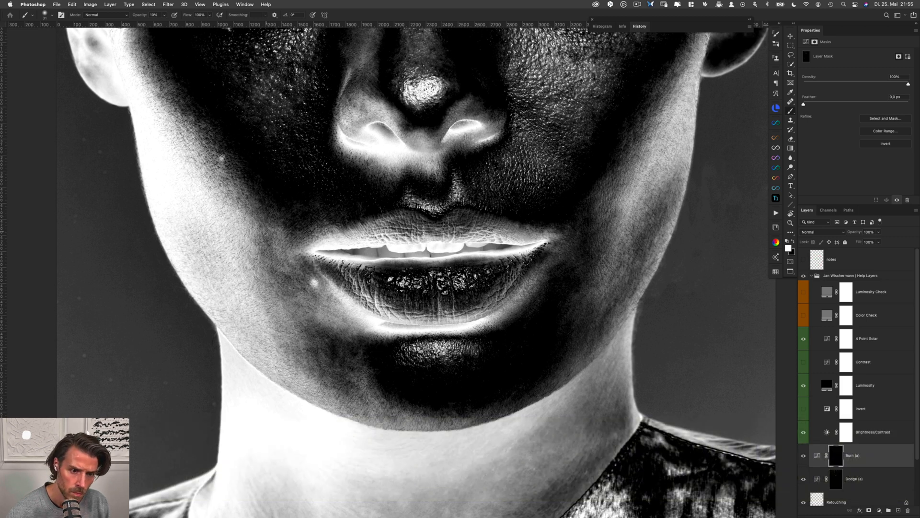
pyautogui.hotkey('alt', '[')
pyautogui.hotkey('alt', ']')
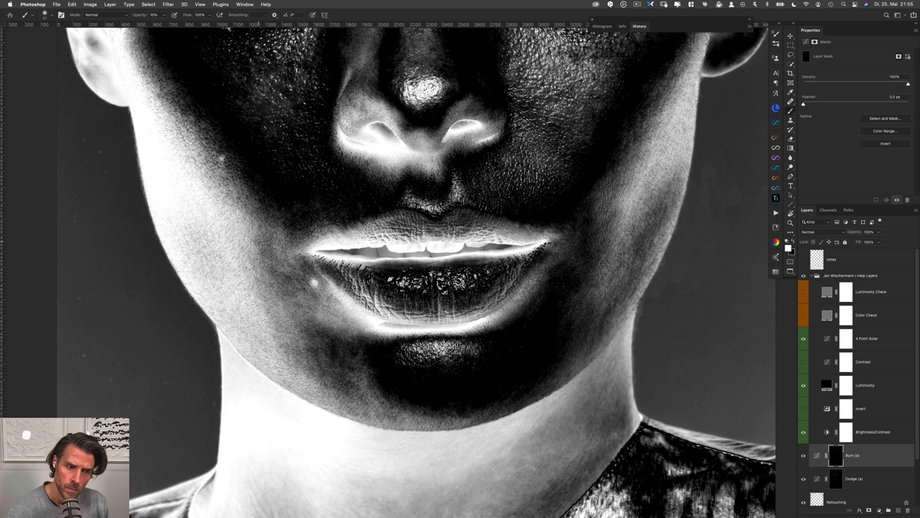
pyautogui.moveTo(258, 236); pyautogui.dragTo(266, 235)
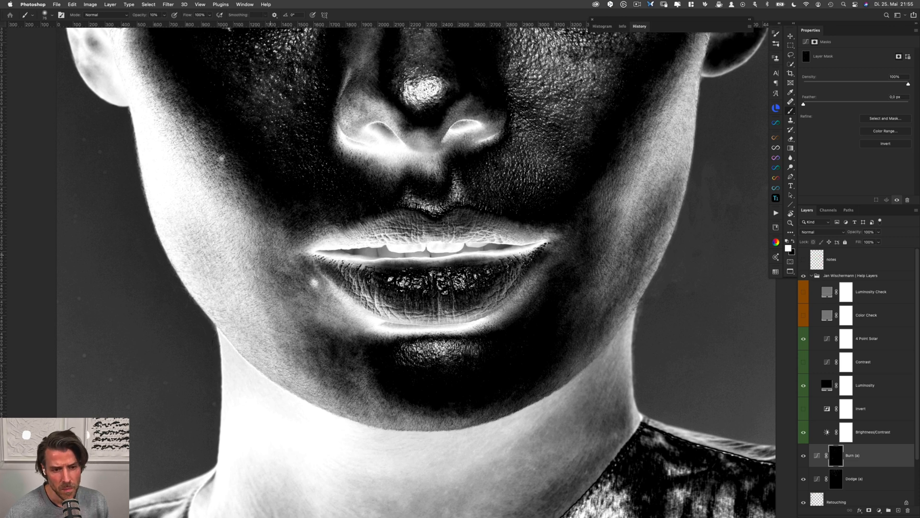
pyautogui.moveTo(271, 253)
pyautogui.mouseDown()
pyautogui.moveTo(262, 253)
pyautogui.moveTo(278, 272)
pyautogui.mouseUp()
pyautogui.hotkey('alt', '[')
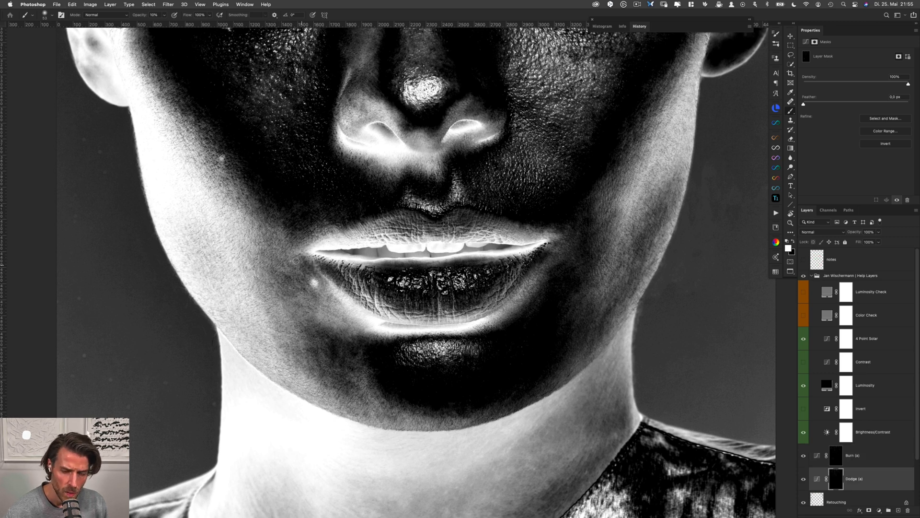
# Even out the skin just outside the left mouth corner on the Burn and Dodge masks and save the document
pyautogui.hotkey('alt', ']')
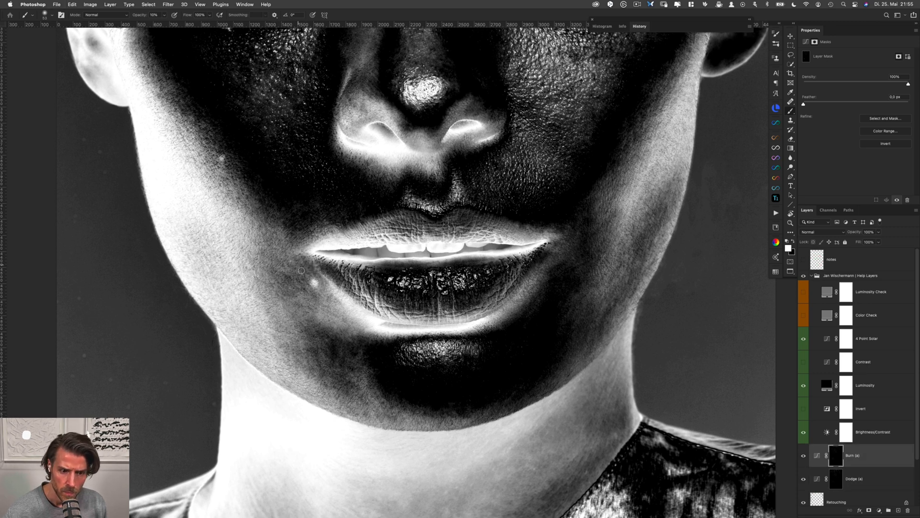
pyautogui.moveTo(292, 265); pyautogui.dragTo(287, 265)
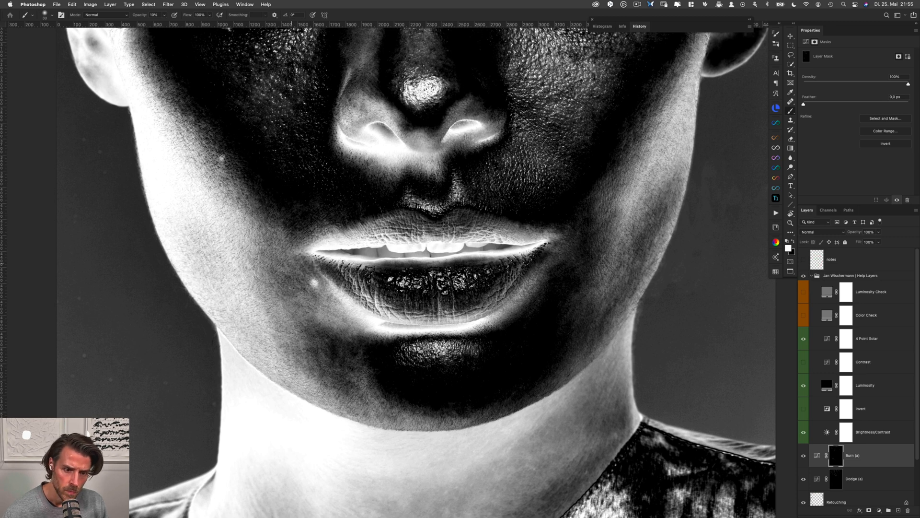
pyautogui.hotkey('alt', '[')
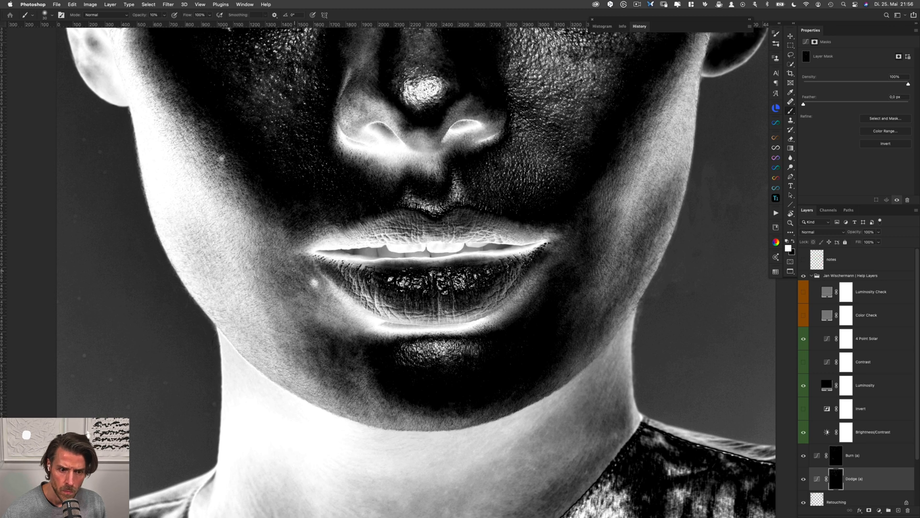
pyautogui.hotkey('alt', ']')
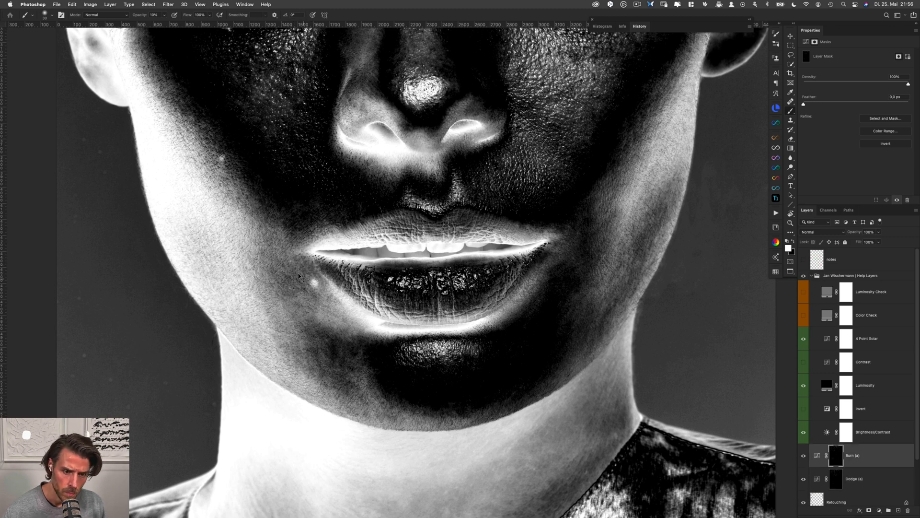
pyautogui.hotkey('alt', '[')
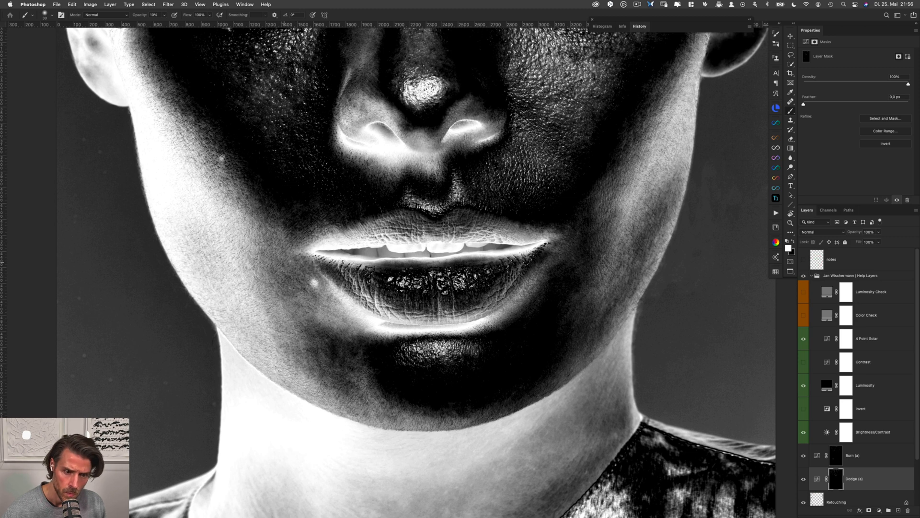
pyautogui.hotkey('alt', ']')
pyautogui.hotkey('alt', '[')
pyautogui.press('super+s')
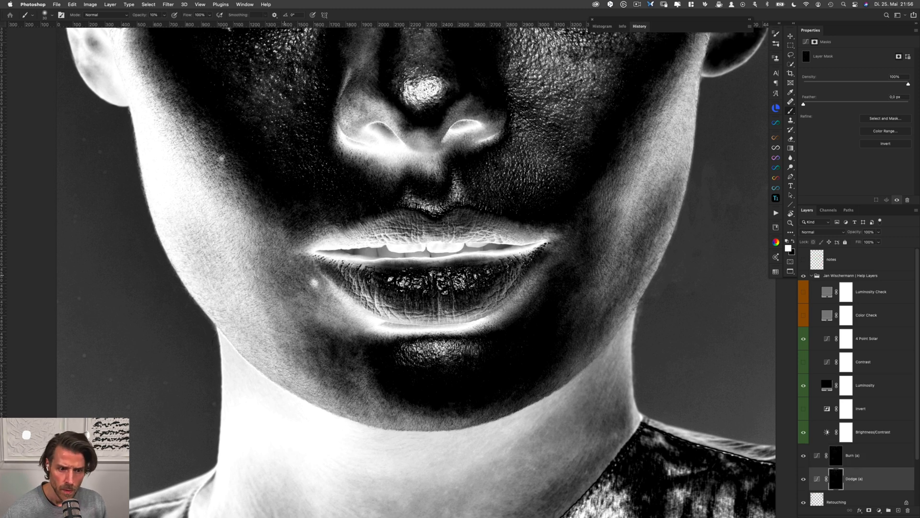
# Refine the tonal transitions around the mole below the left mouth corner, alternating between the Burn and Dodge masks
pyautogui.hotkey('alt', ']')
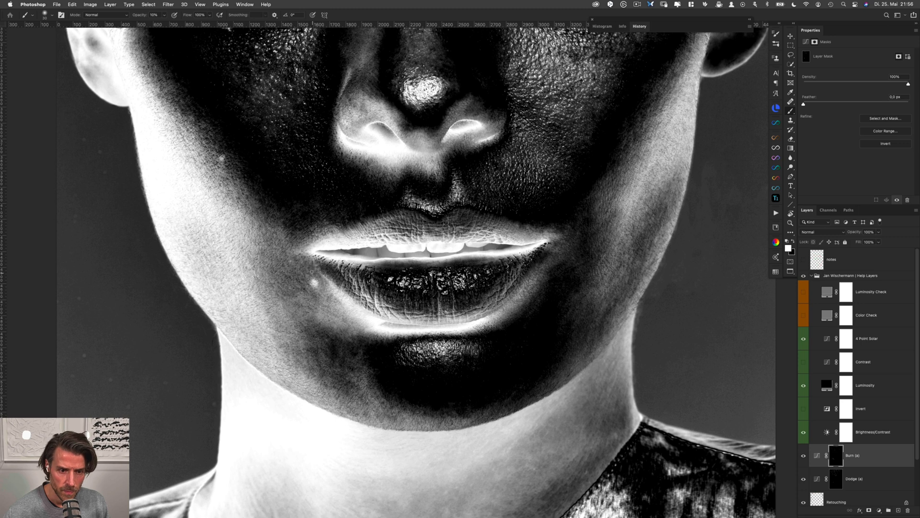
pyautogui.hotkey('alt', '[')
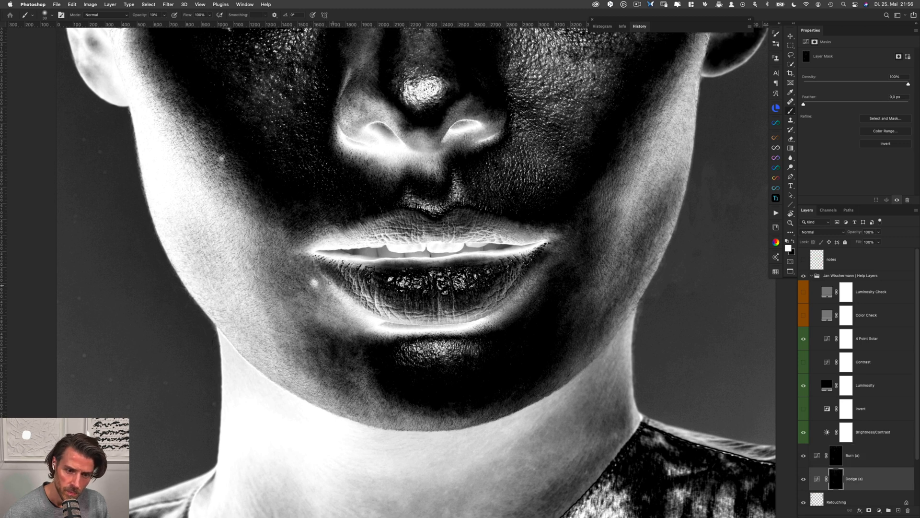
pyautogui.hotkey('alt', ']')
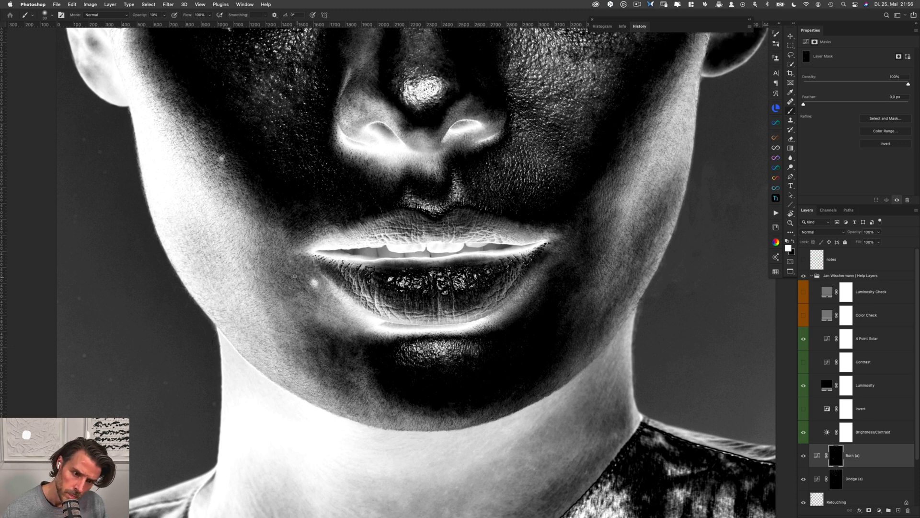
pyautogui.hotkey('alt', '[')
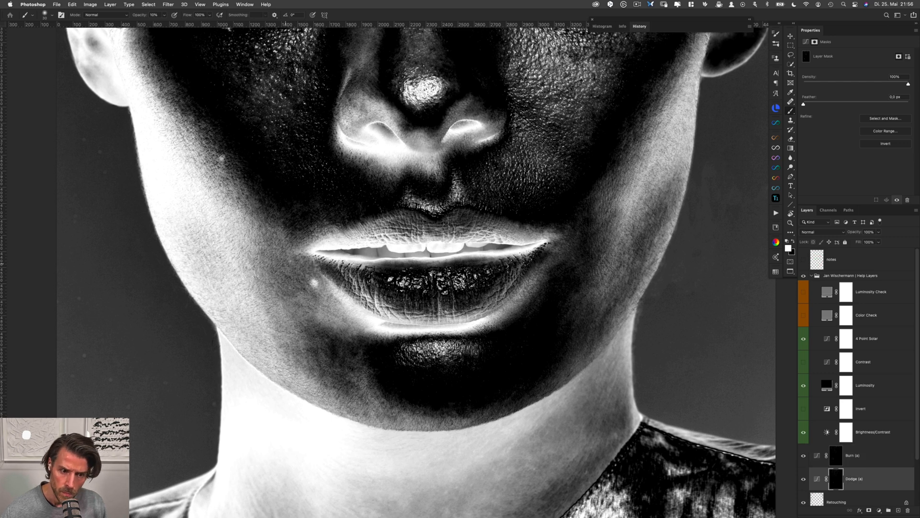
pyautogui.hotkey('alt', ']')
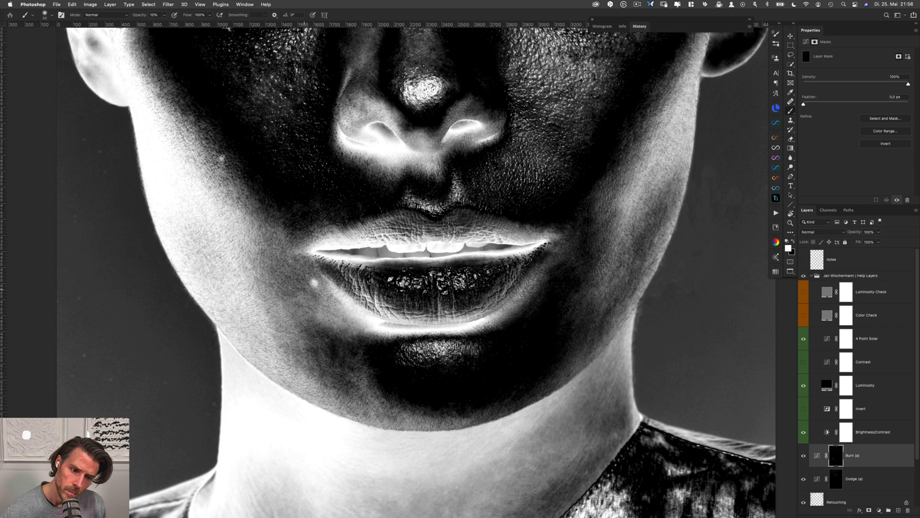
pyautogui.hotkey('alt', '[')
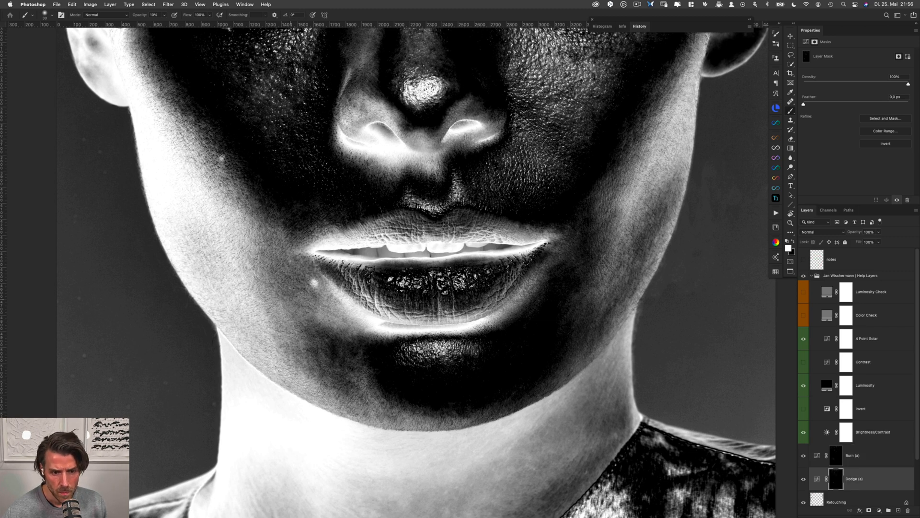
pyautogui.hotkey('alt', ']')
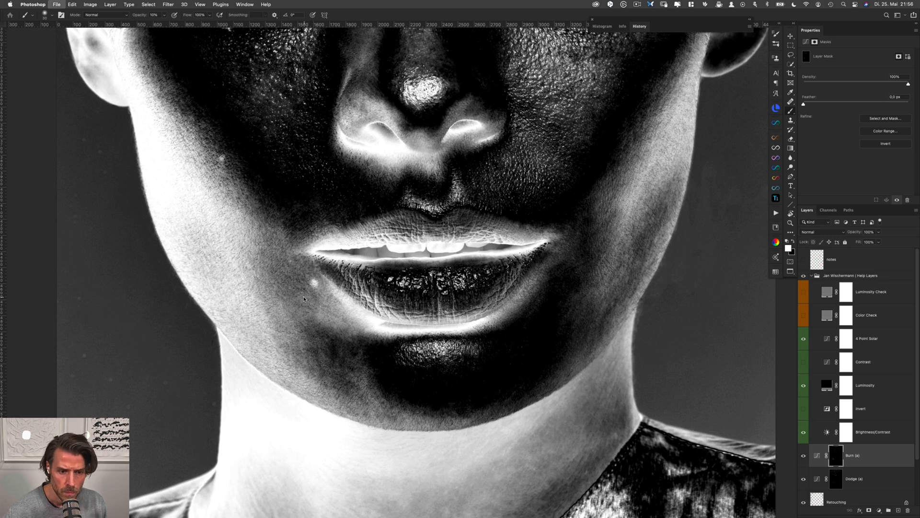
pyautogui.hotkey('alt', '[')
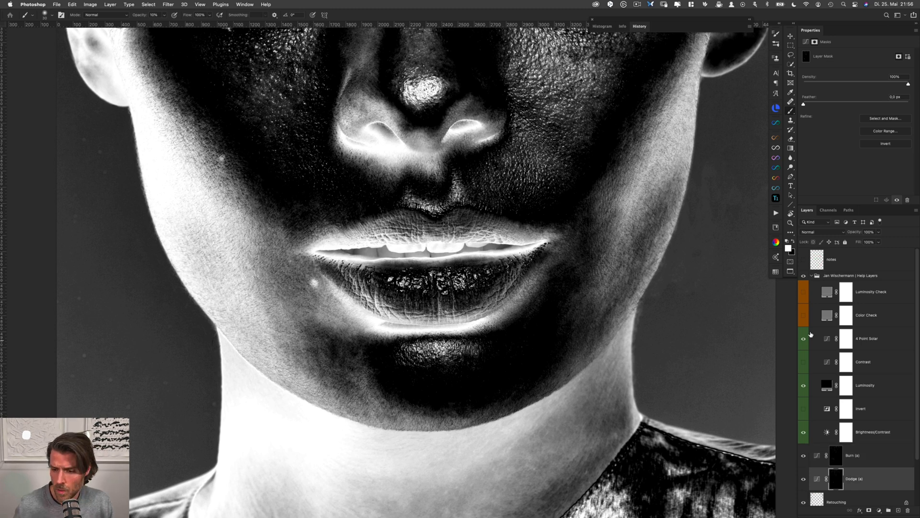
# Hide the help layers and compare the lower face with and without the Dodge and Burn layers
pyautogui.click(803, 276)
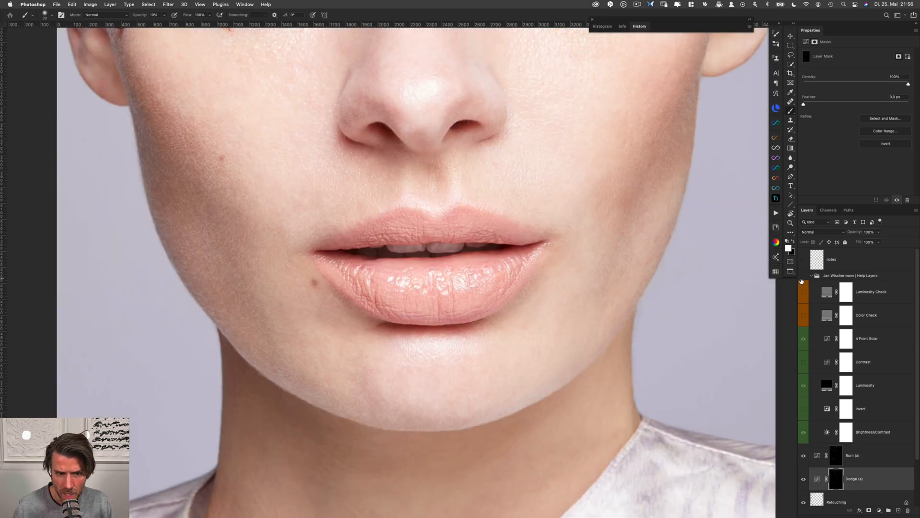
pyautogui.keyDown('shift'); pyautogui.click(866, 461); pyautogui.keyUp('shift')
pyautogui.press('super+comma')
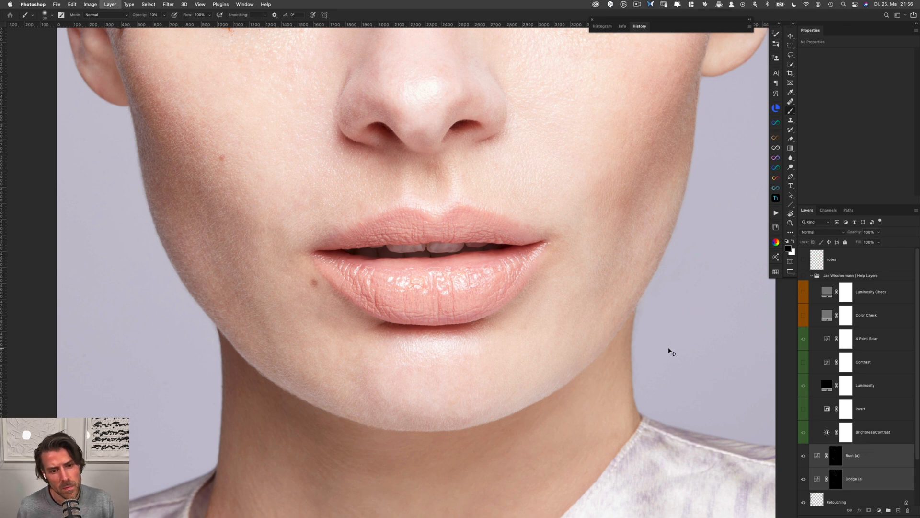
pyautogui.press('super+comma')
pyautogui.press('super+comma')
pyautogui.press('super+comma')
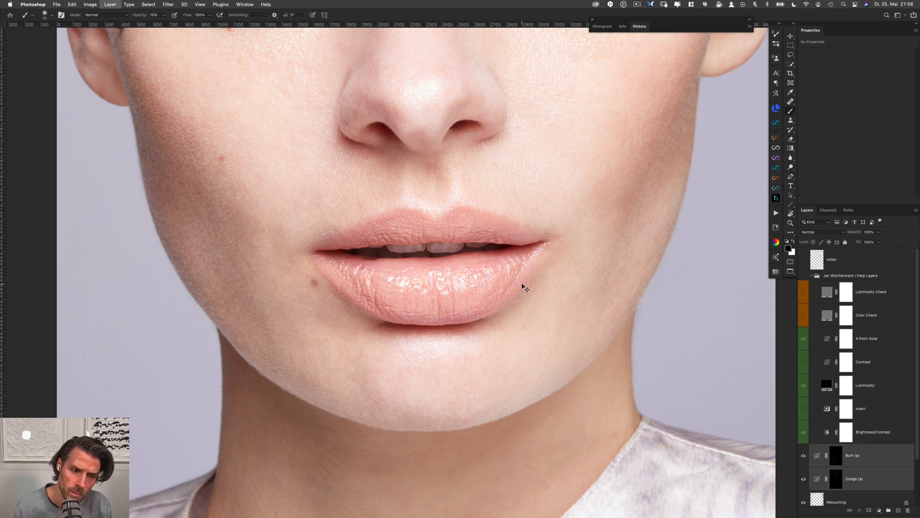
# Show the help layers again and smooth the lower left cheek beside the mole on the Dodge and Burn masks
pyautogui.click(803, 276)
pyautogui.click(836, 478)
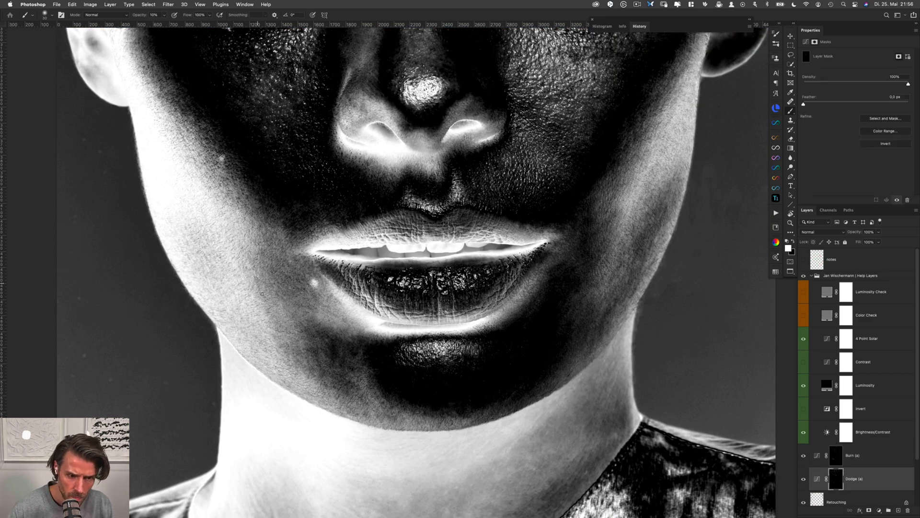
pyautogui.hotkey('alt', ']')
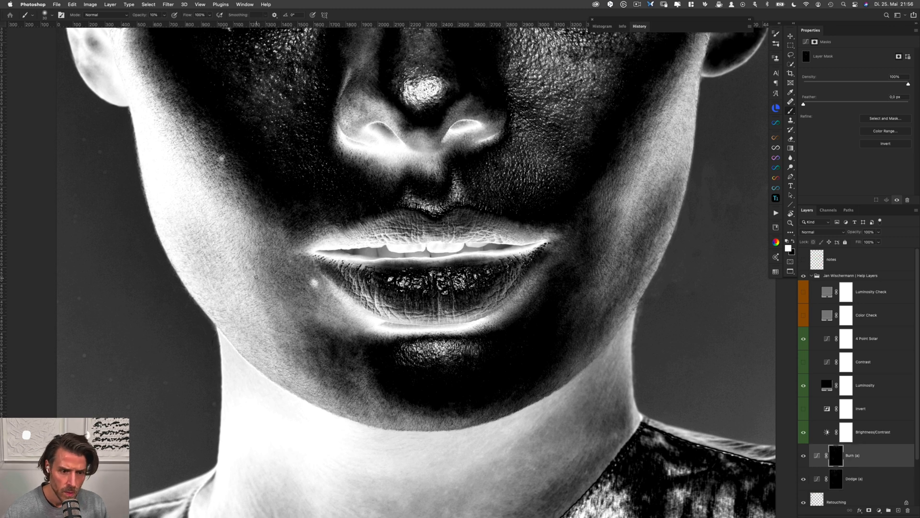
pyautogui.hotkey('alt', '[')
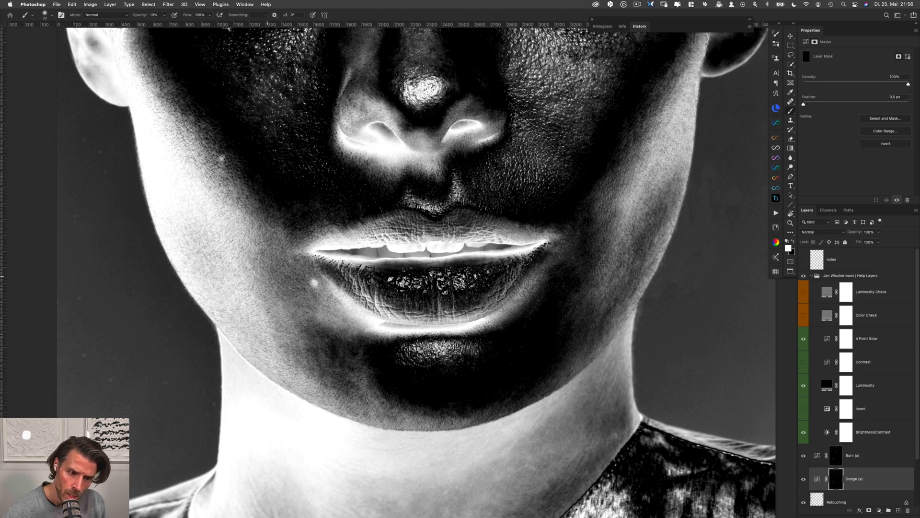
pyautogui.hotkey('alt', ']')
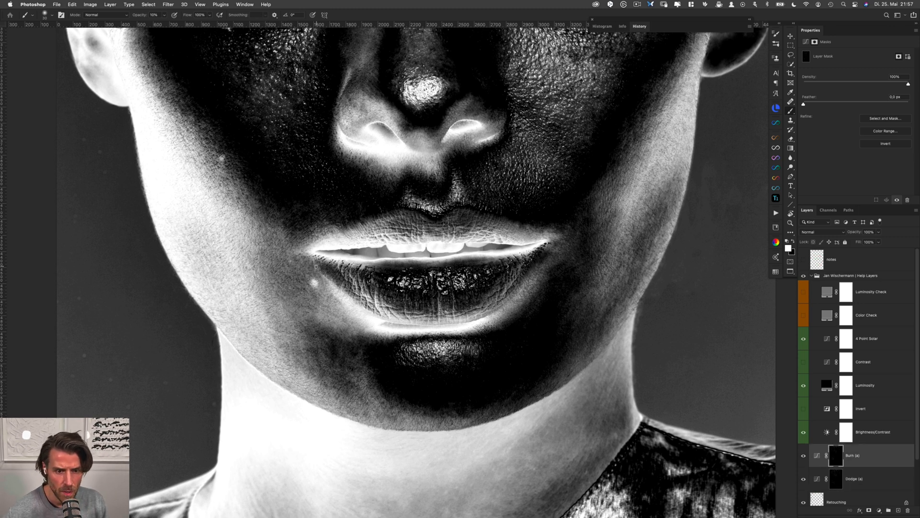
pyautogui.hotkey('alt', '[')
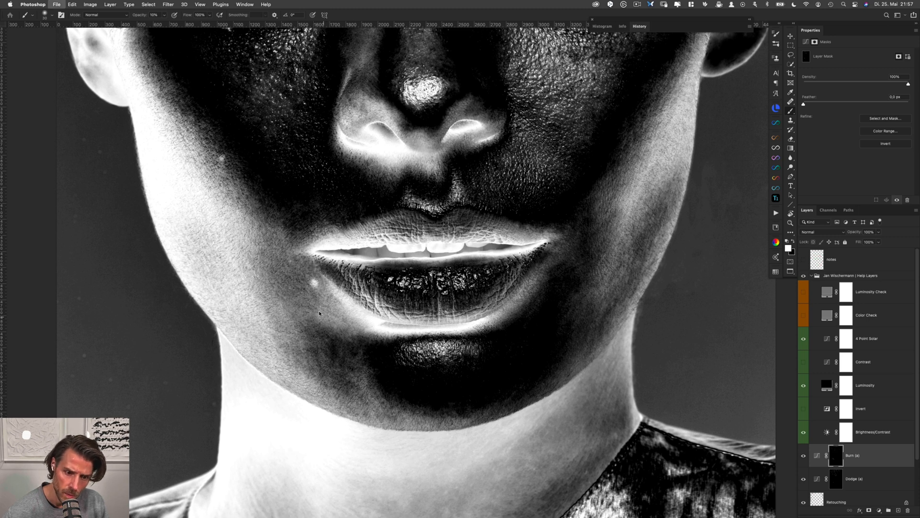
pyautogui.hotkey('alt', ']')
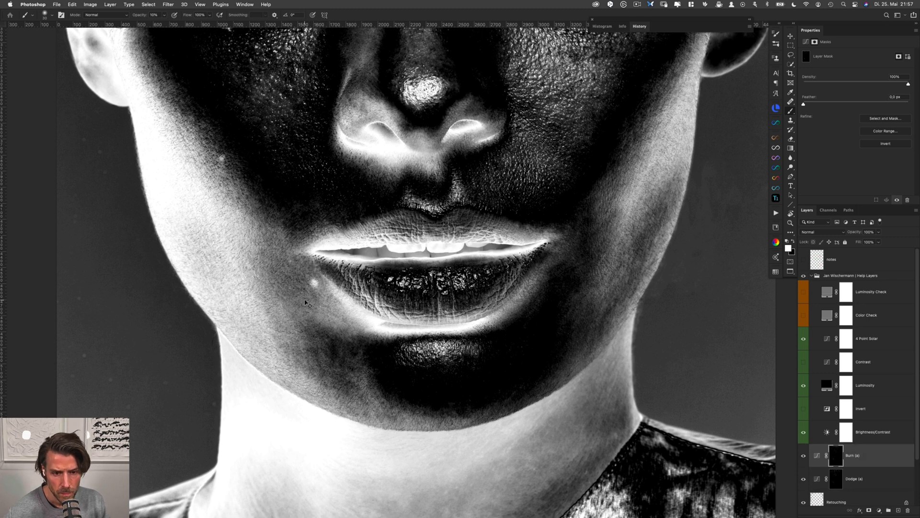
pyautogui.hotkey('alt', '[')
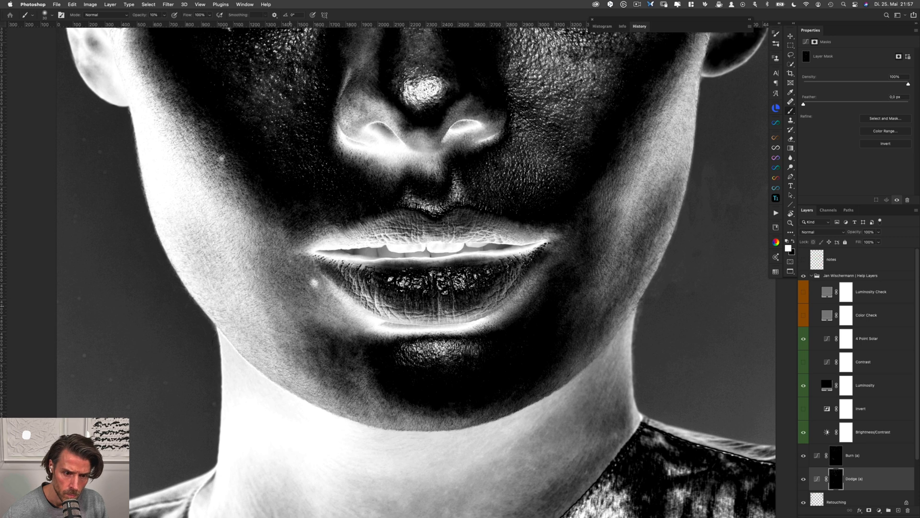
# Blend the skin below the mole by alternating between the Burn and Dodge masks, and save the document
pyautogui.hotkey('alt', ']')
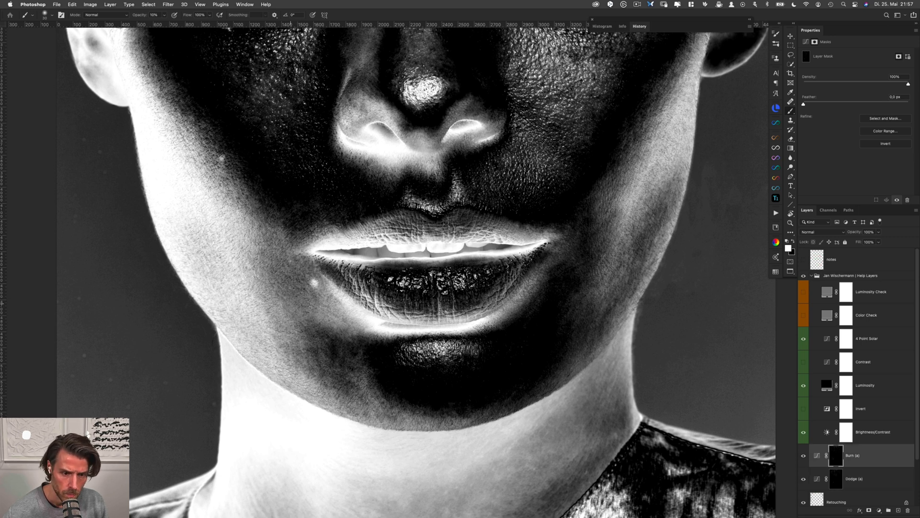
pyautogui.hotkey('alt', '[')
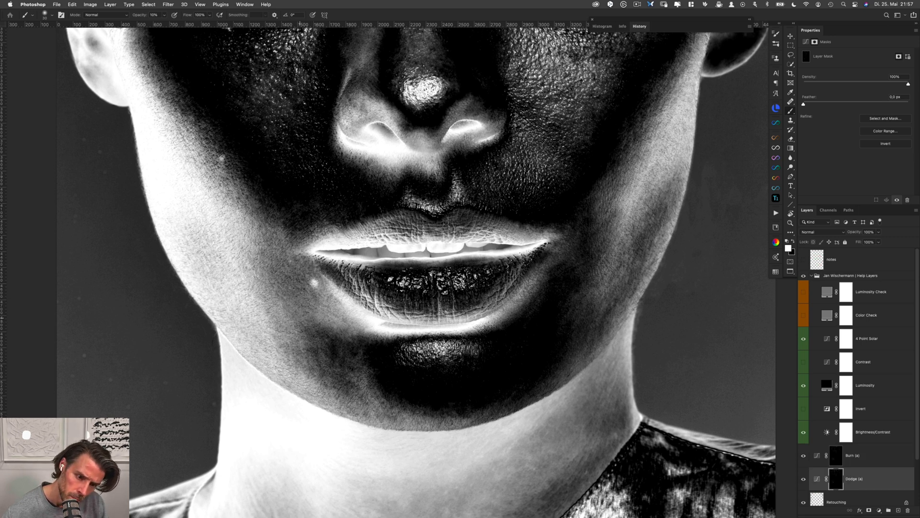
pyautogui.hotkey('alt', ']')
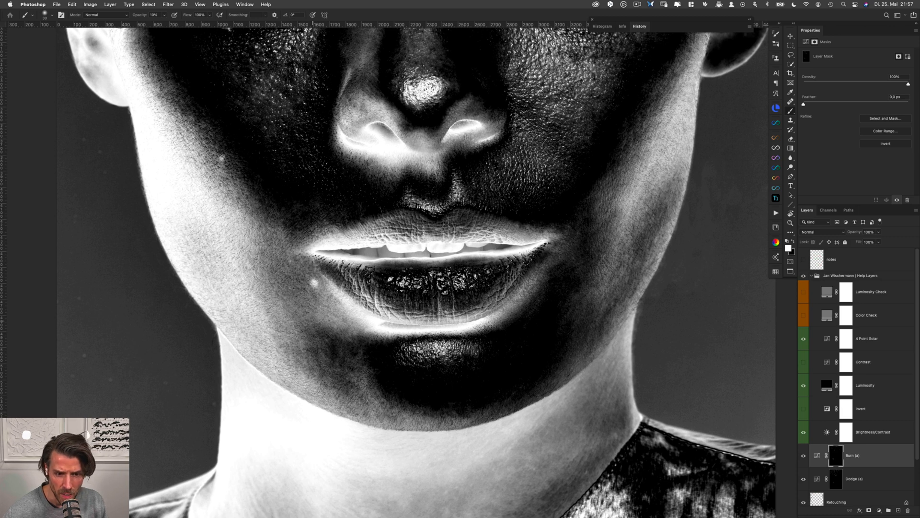
pyautogui.hotkey('alt', '[')
pyautogui.hotkey('alt', ']')
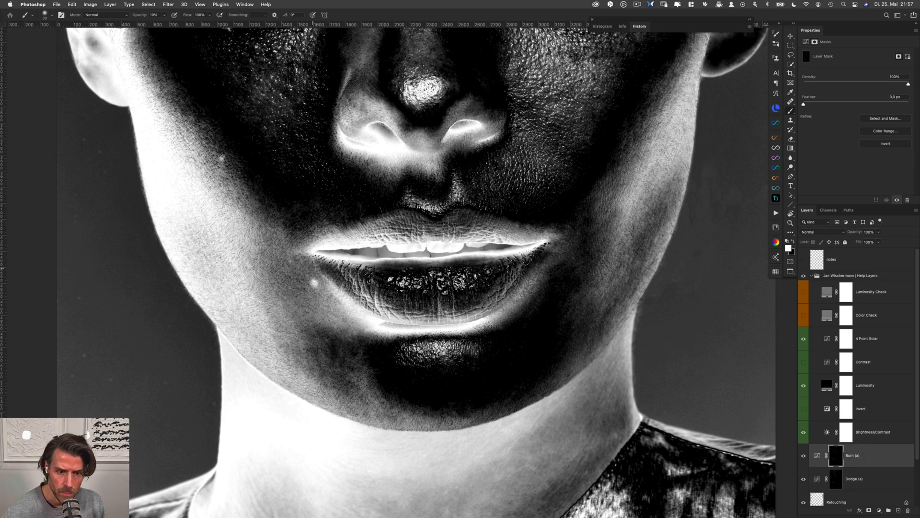
pyautogui.hotkey('alt', '[')
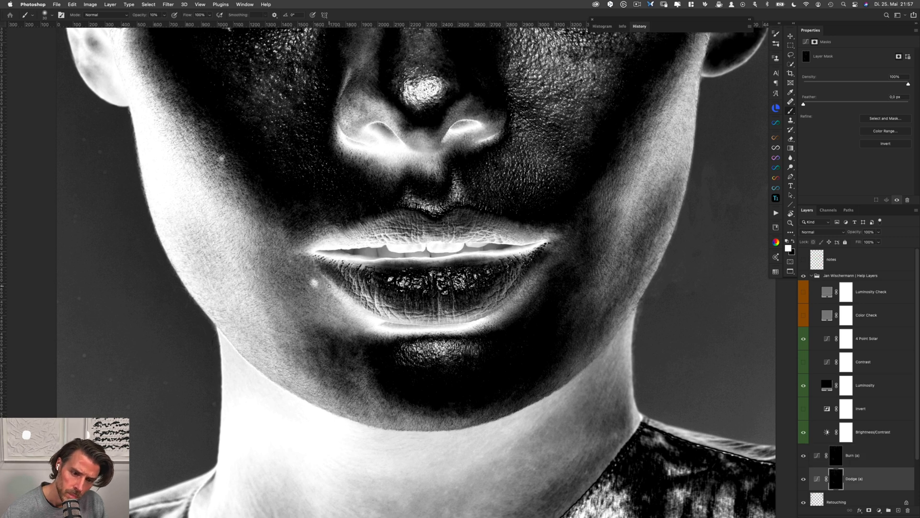
pyautogui.hotkey('alt', ']')
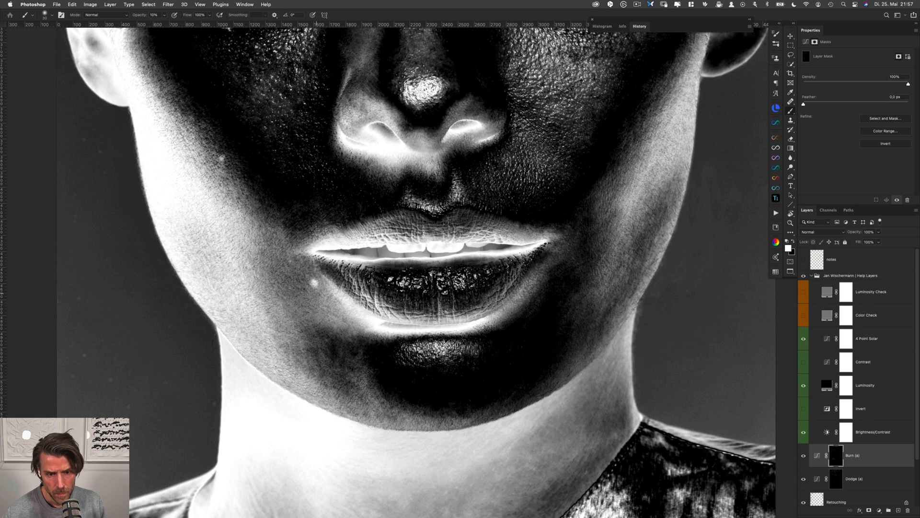
pyautogui.press('super+s')
# Soften the remaining uneven tones between the lower lip's left edge and the cheek on the Dodge and Burn masks
pyautogui.hotkey('alt', '[')
pyautogui.hotkey('alt', ']')
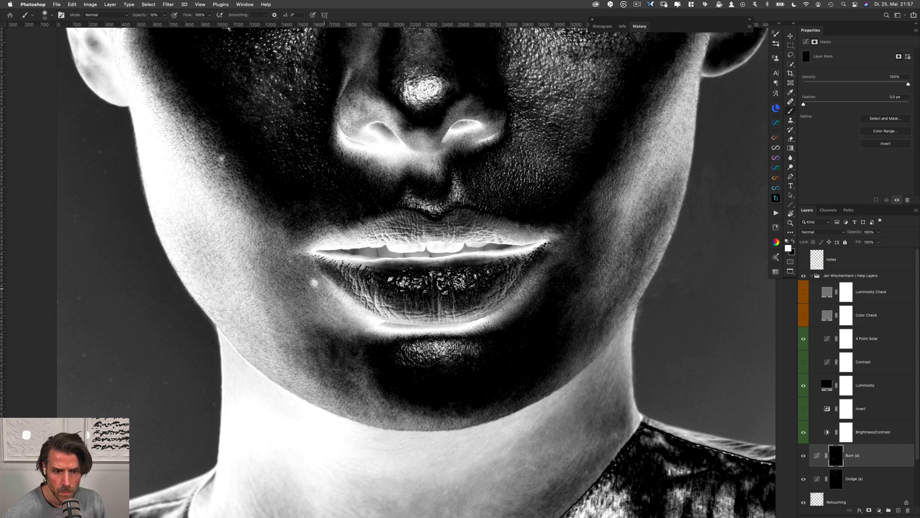
pyautogui.hotkey('alt', '[')
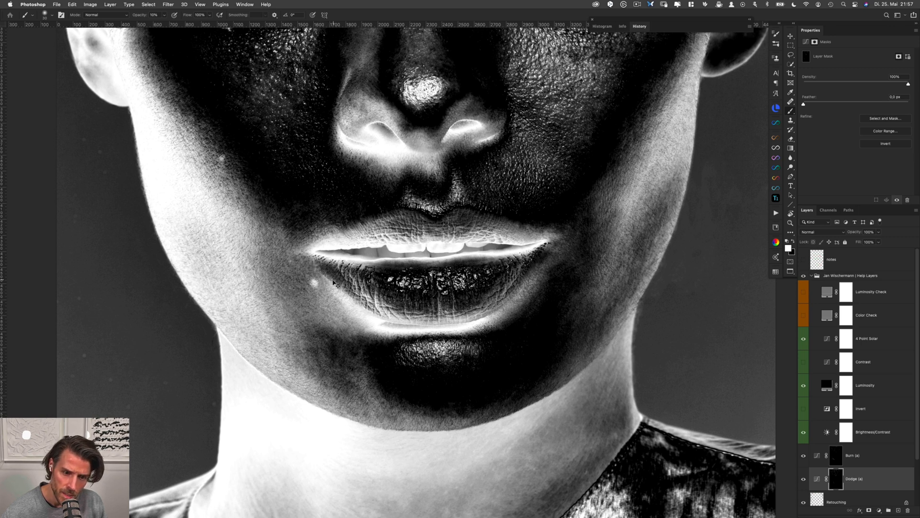
pyautogui.hotkey('alt', ']')
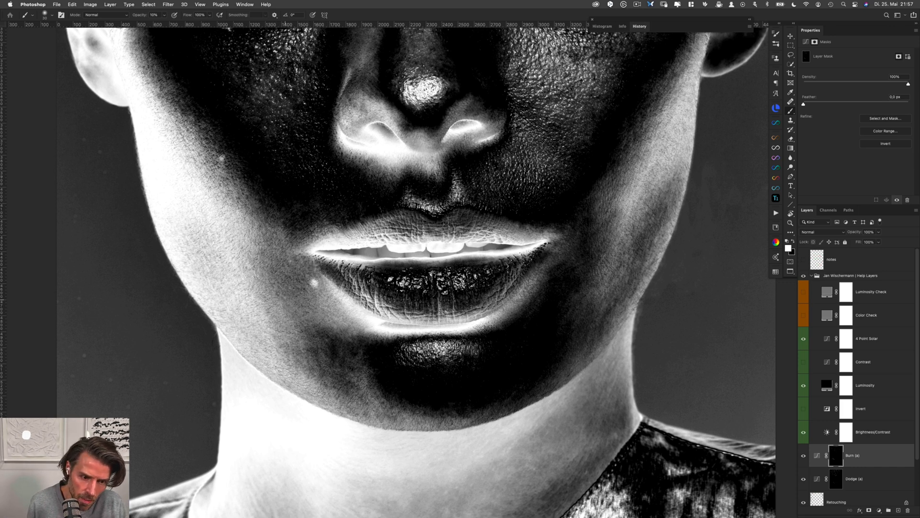
pyautogui.hotkey('alt', '[')
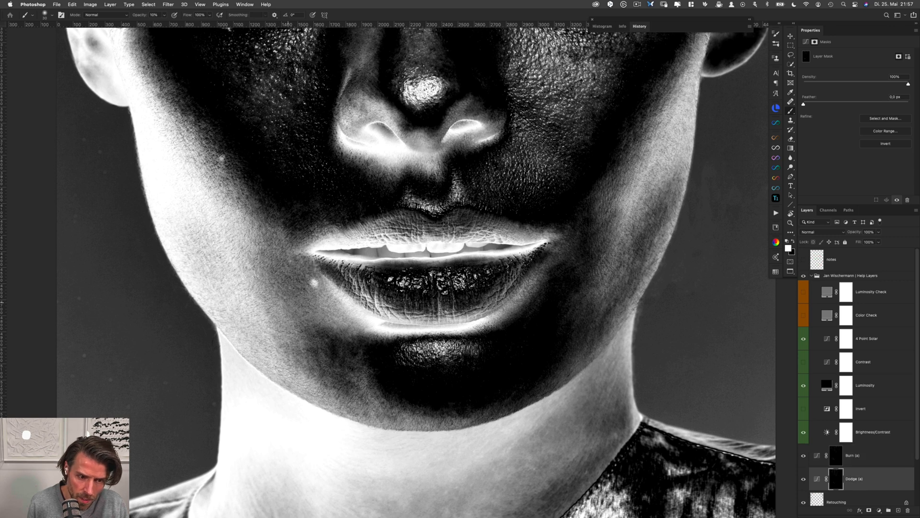
# Even out the area between the left jawline and the chin on the Burn and Dodge masks
pyautogui.hotkey('alt', ']')
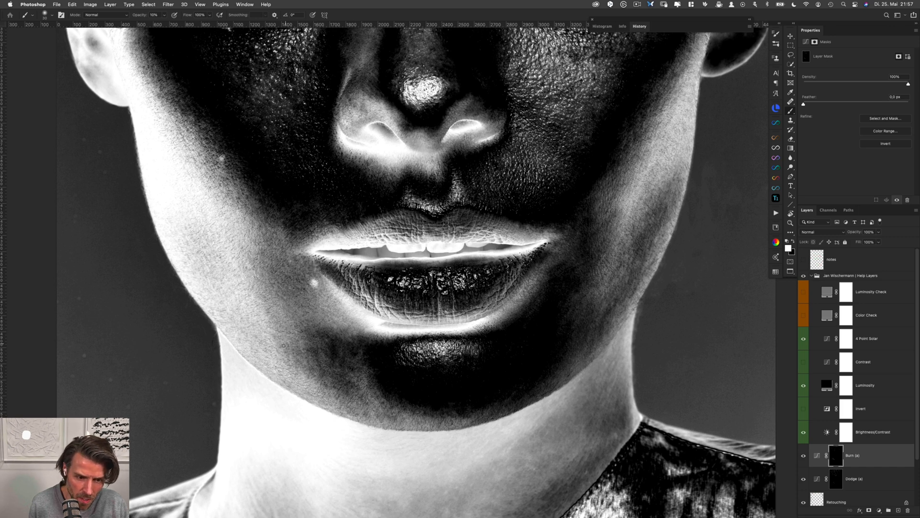
pyautogui.keyDown('ctrl'); pyautogui.keyDown('alt'); pyautogui.moveTo(282, 347); pyautogui.dragTo(305, 352); pyautogui.keyUp('alt'); pyautogui.keyUp('ctrl')
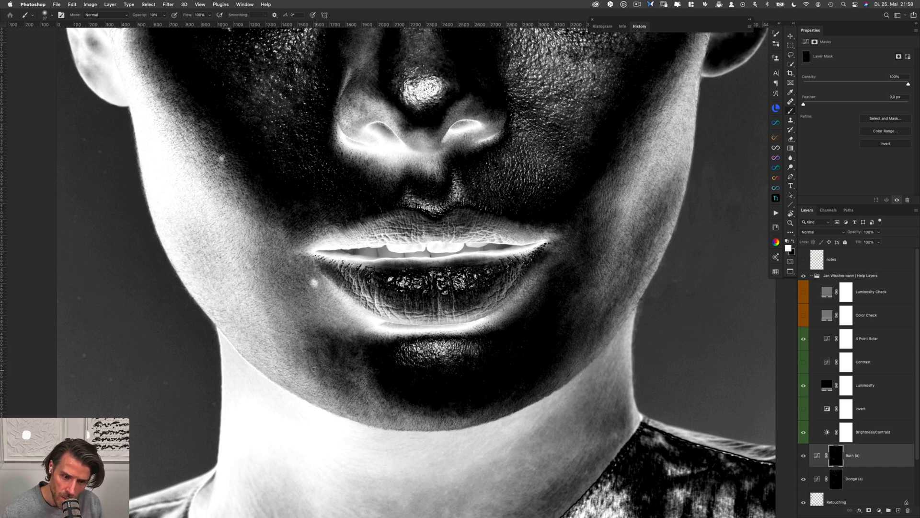
pyautogui.hotkey('alt', '[')
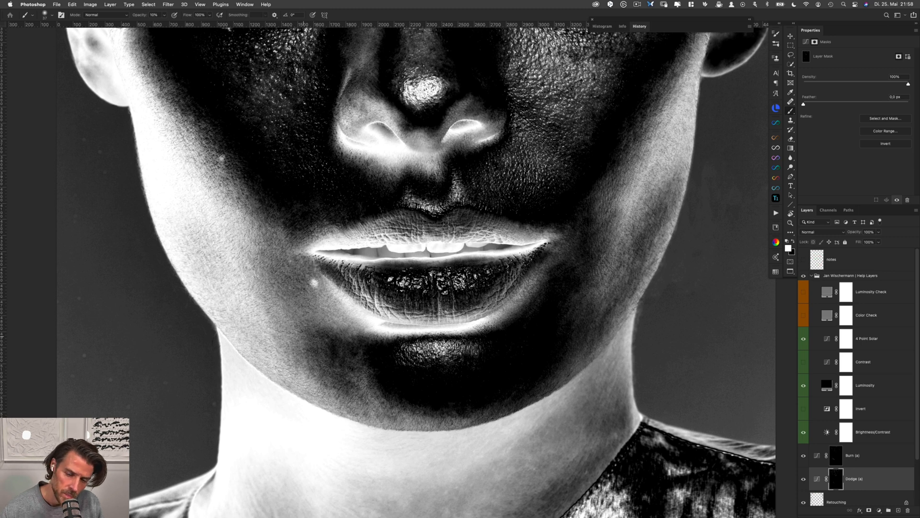
pyautogui.hotkey('alt', ']')
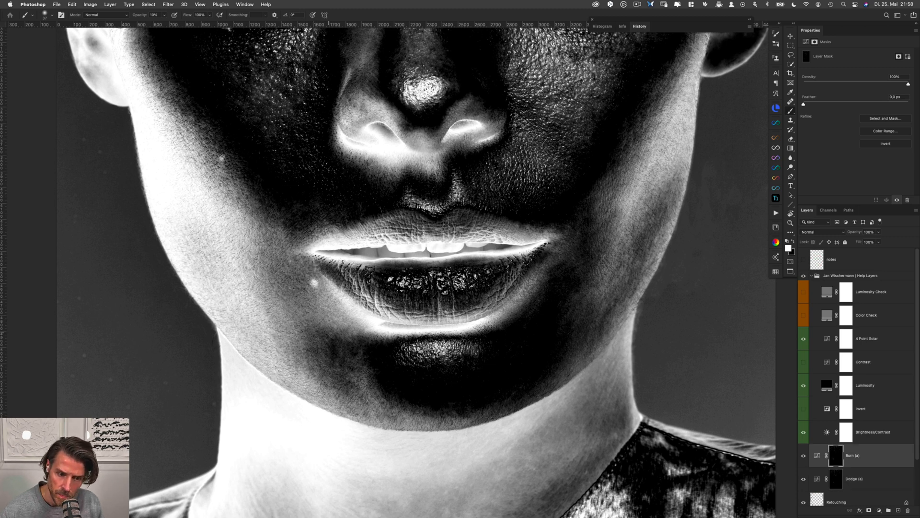
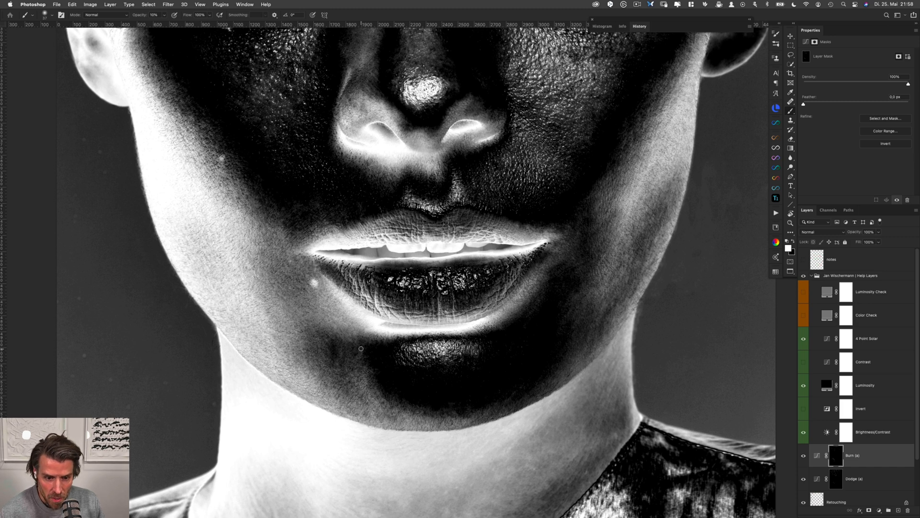
# Smooth the tones left of the chin on the Dodge and Burn masks, and compare the skin with and without the help layers
pyautogui.hotkey('alt', '[')
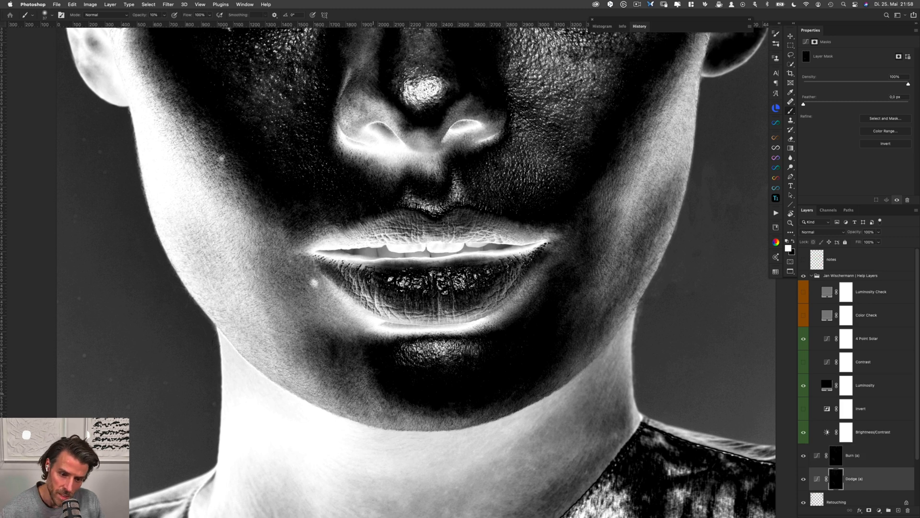
pyautogui.hotkey('alt', ']')
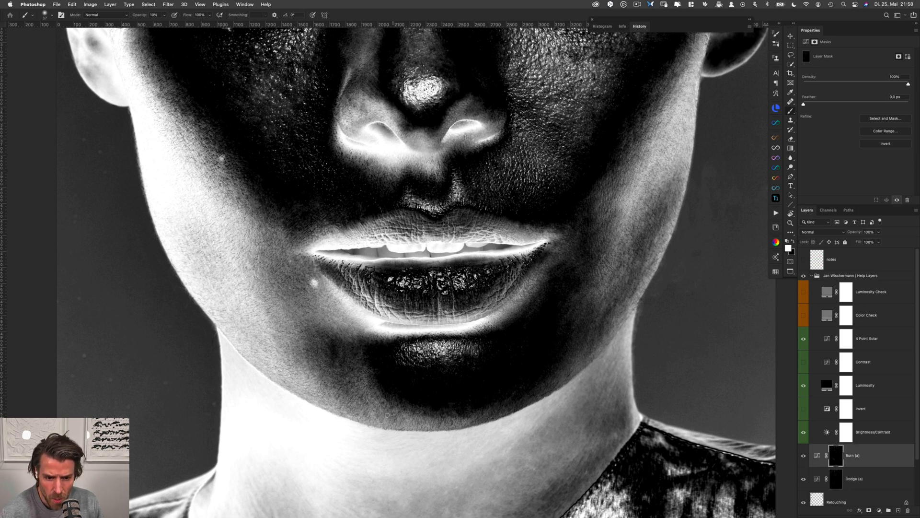
pyautogui.hotkey('alt', '[')
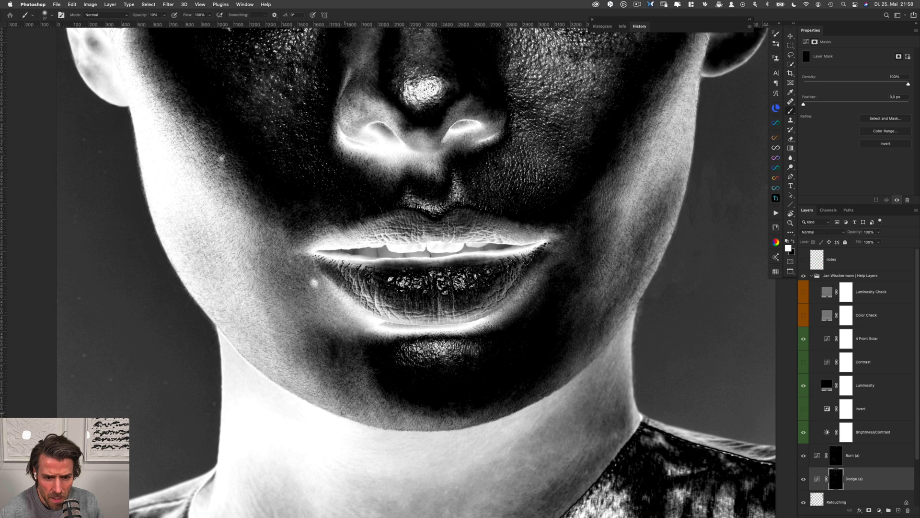
pyautogui.hotkey('alt', ']')
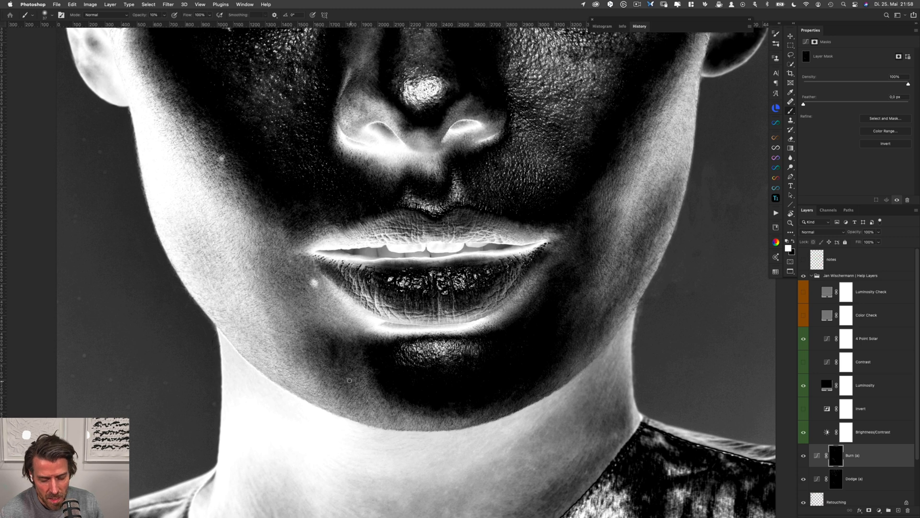
pyautogui.hotkey('alt', '[')
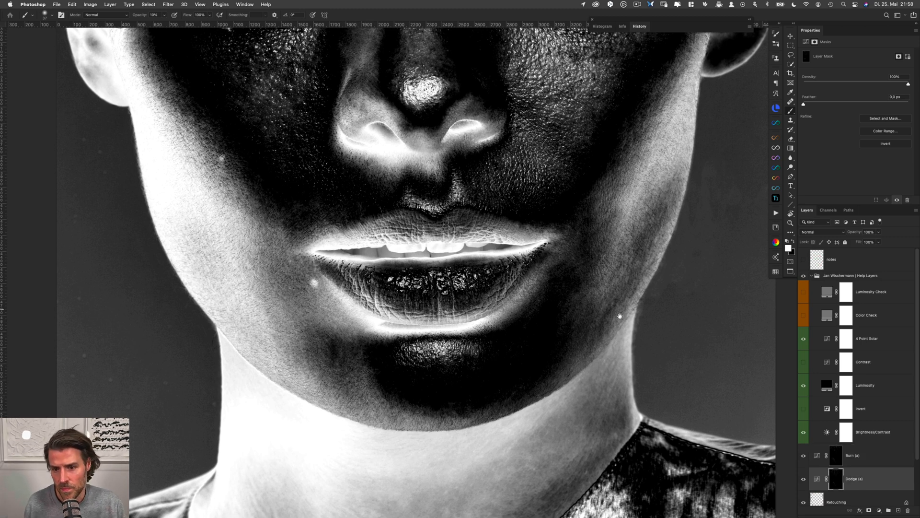
pyautogui.click(803, 276)
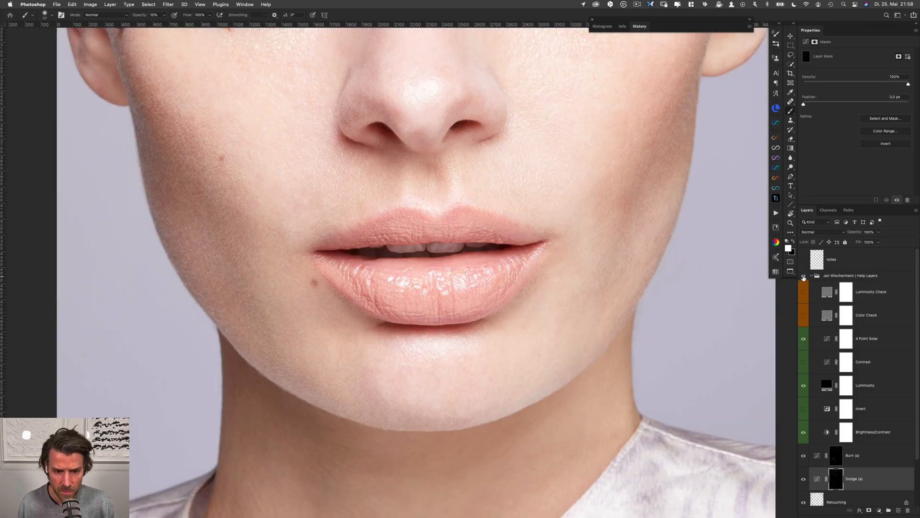
pyautogui.click(803, 276)
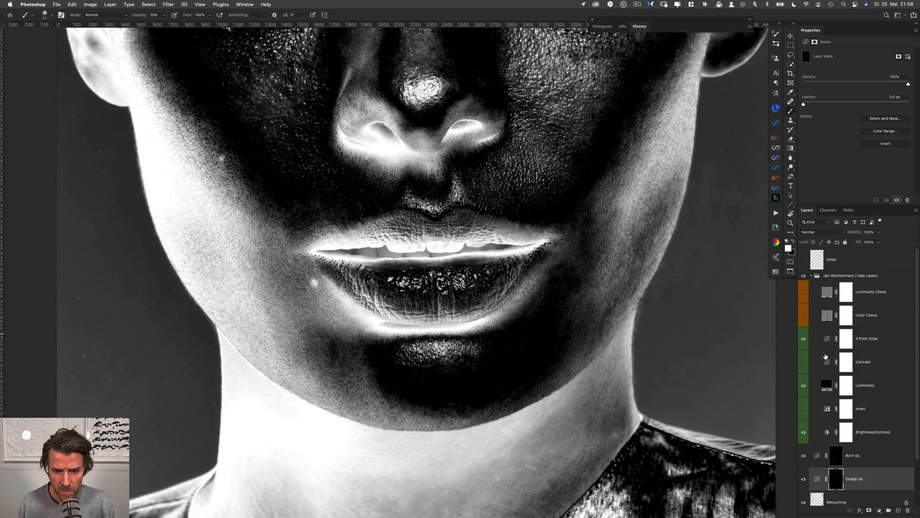
pyautogui.click(803, 276)
pyautogui.click(804, 276)
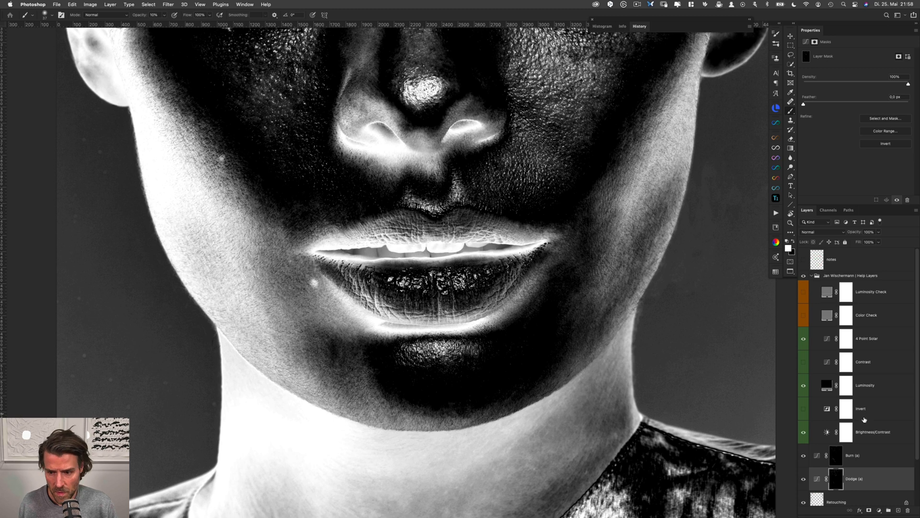
# Blend the patch below the lower lip's left corner by alternating between the Dodge and Burn masks
pyautogui.moveTo(337, 346); pyautogui.dragTo(336, 338)
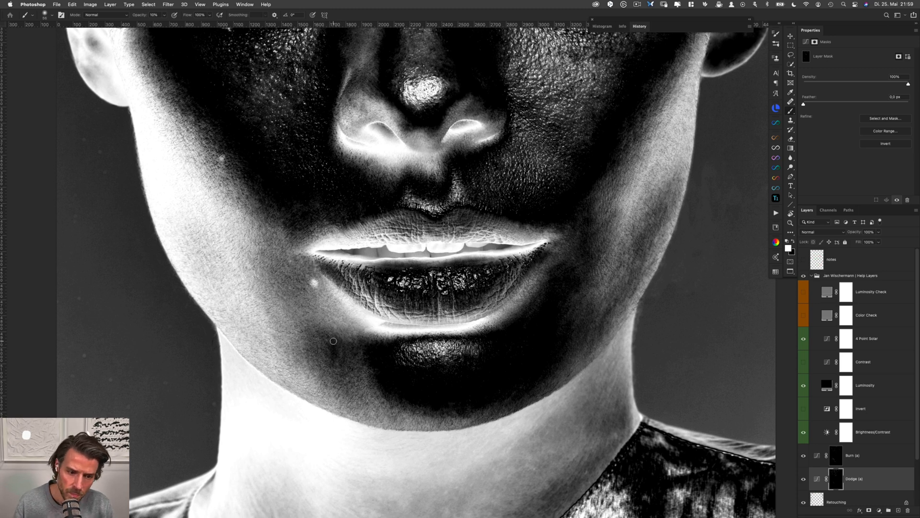
pyautogui.hotkey('alt', ']')
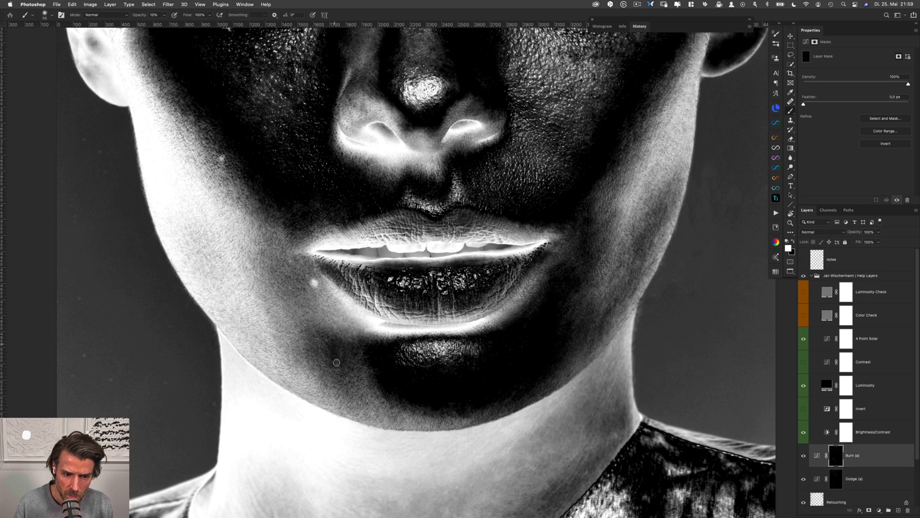
pyautogui.hotkey('alt', '[')
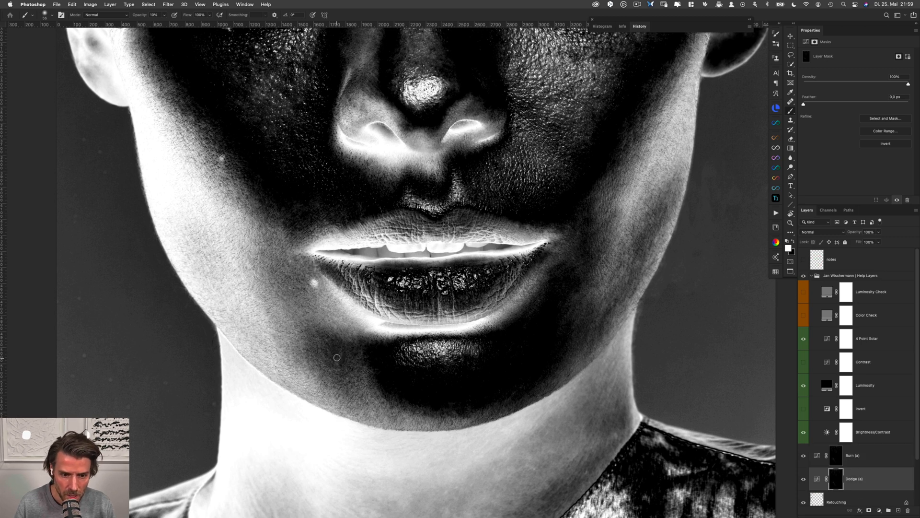
pyautogui.hotkey('alt', ']')
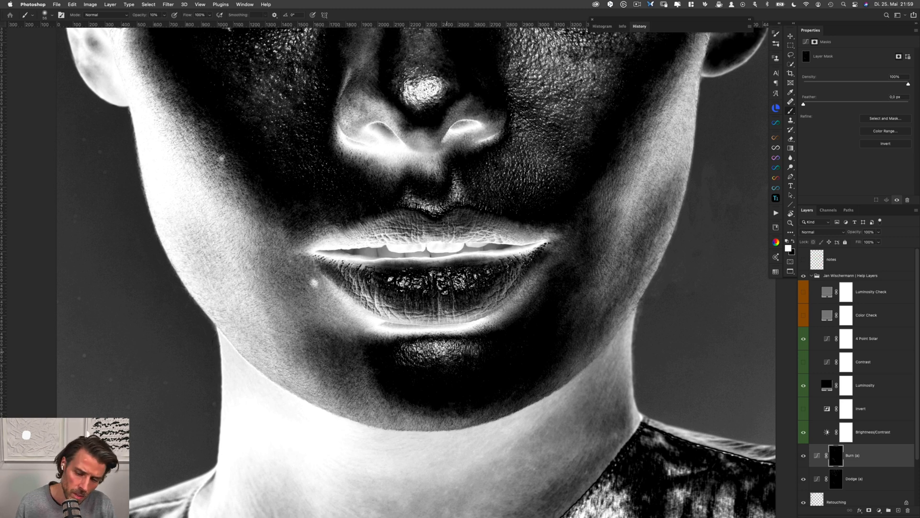
# Show the Invert help layer and set the Brightness/Contrast help layer to brightness -117 and contrast -23
pyautogui.moveTo(570, 252); pyautogui.dragTo(547, 345)
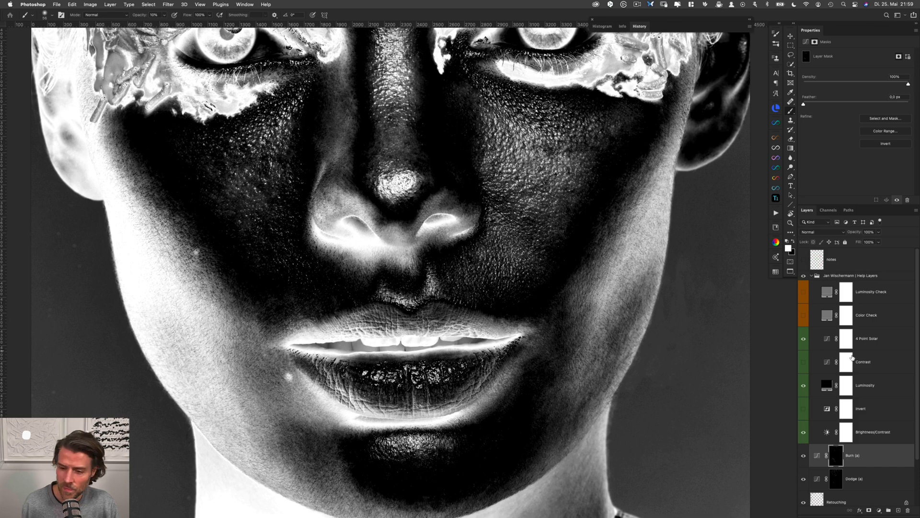
pyautogui.click(804, 410)
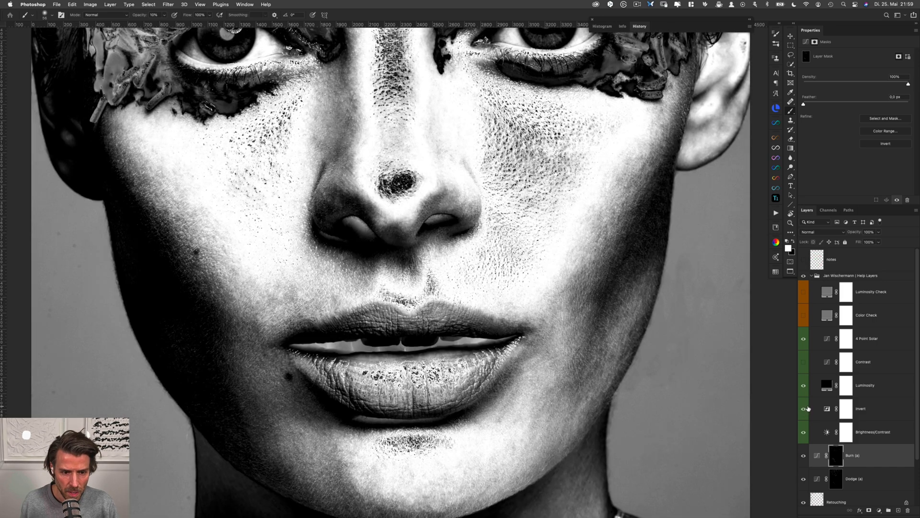
pyautogui.click(869, 433)
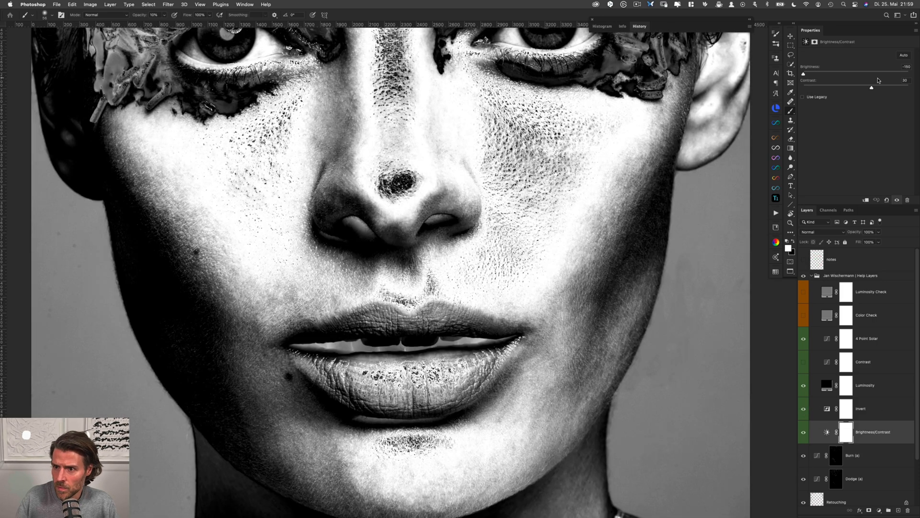
pyautogui.moveTo(804, 74); pyautogui.dragTo(815, 75)
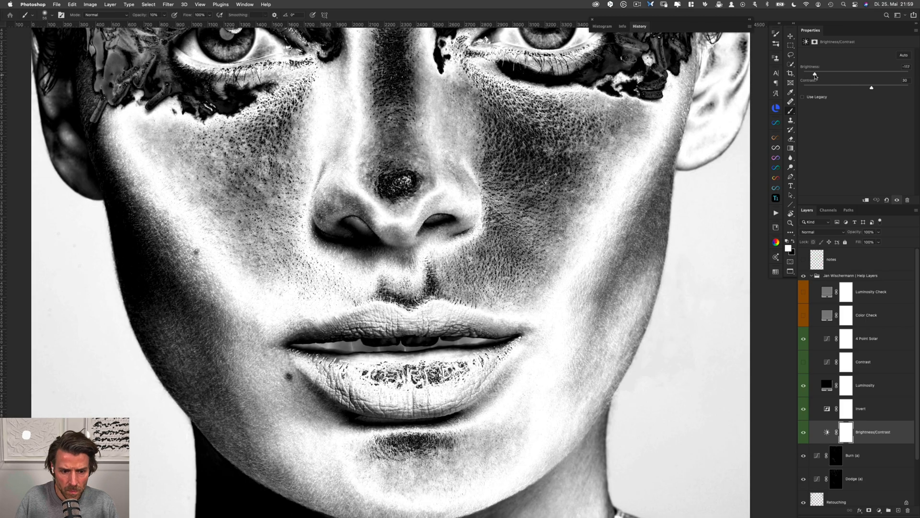
pyautogui.moveTo(872, 88); pyautogui.dragTo(834, 88)
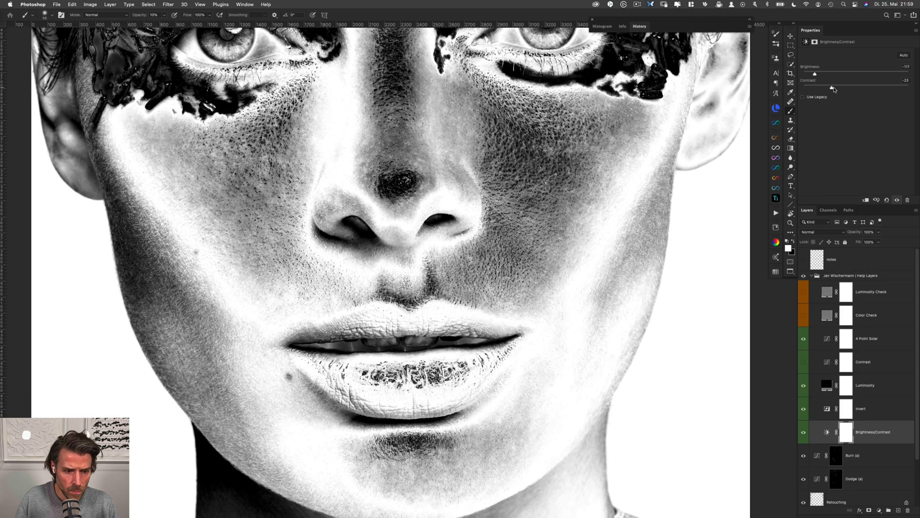
# Even out the left cheek and jaw on the Dodge and Burn masks under the changed help view
pyautogui.click(835, 477)
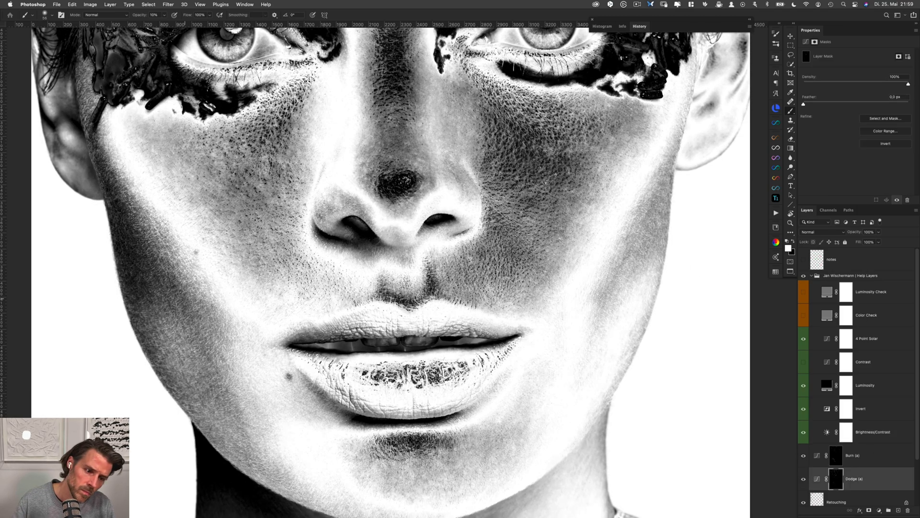
pyautogui.moveTo(182, 289); pyautogui.dragTo(176, 290)
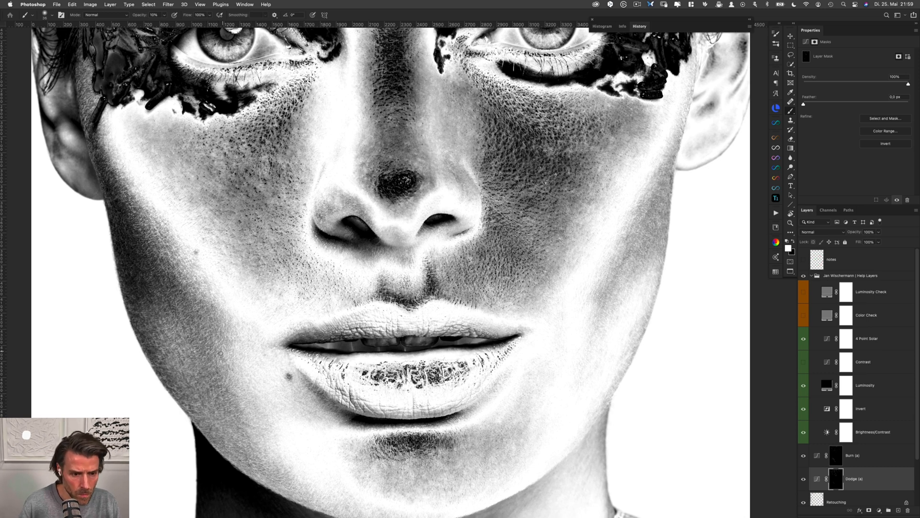
pyautogui.hotkey('alt', ']')
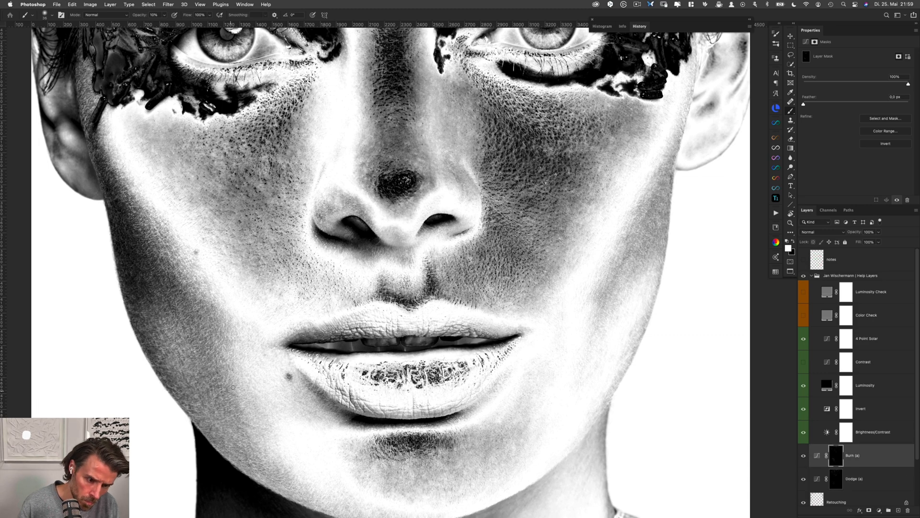
pyautogui.hotkey('alt', '[')
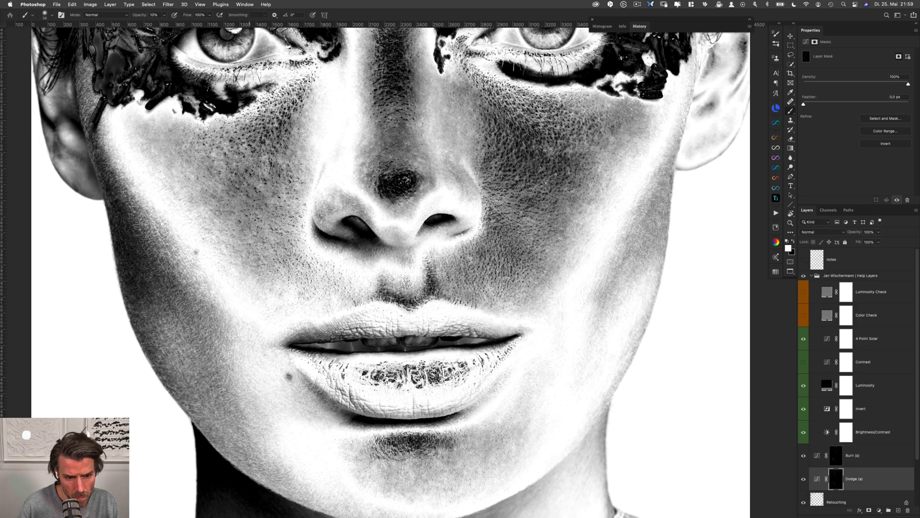
# Hide the Invert help layer and raise the brightness of the Brightness/Contrast help layer with the whole face in view
pyautogui.moveTo(433, 359)
pyautogui.mouseDown()
pyautogui.moveTo(354, 289)
pyautogui.moveTo(360, 308)
pyautogui.mouseUp()
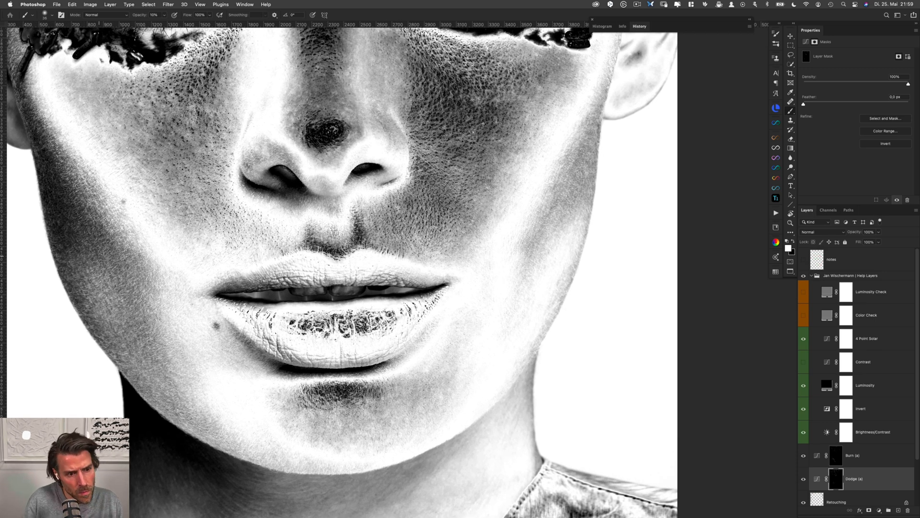
pyautogui.scroll(5, 307, 269)
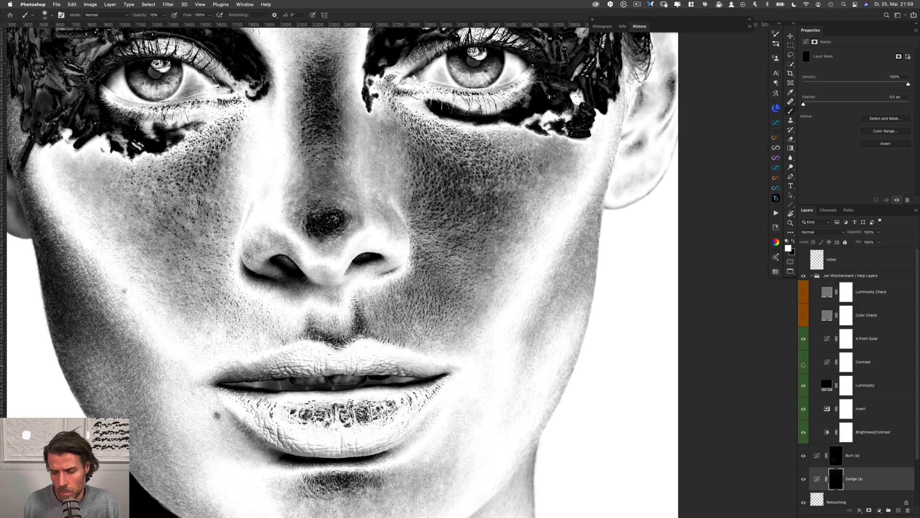
pyautogui.click(803, 410)
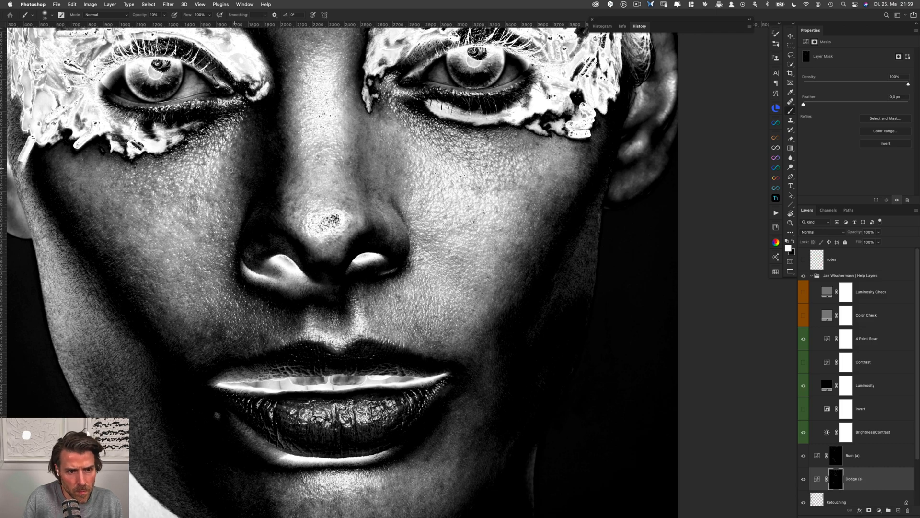
pyautogui.scroll(-3, 249, 147)
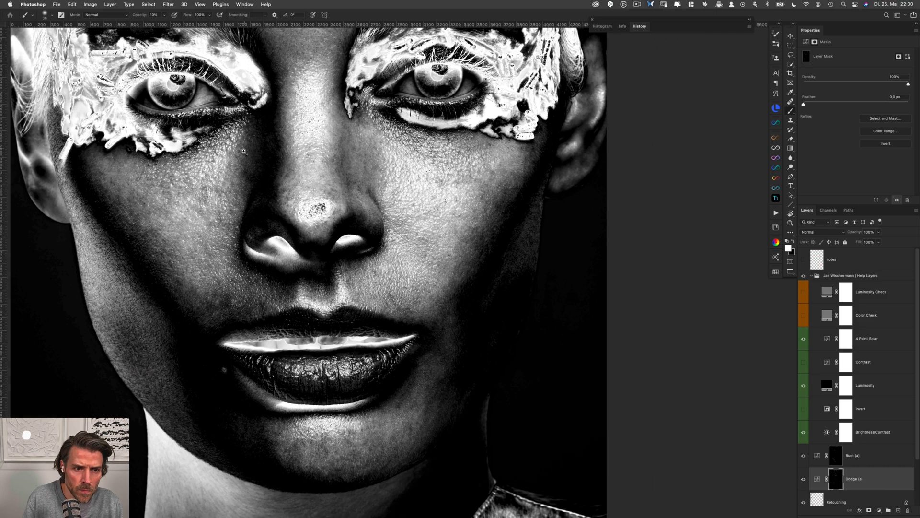
pyautogui.scroll(4, 239, 184)
pyautogui.scroll(-6, 247, 210)
pyautogui.moveTo(223, 270)
pyautogui.mouseDown()
pyautogui.moveTo(261, 308)
pyautogui.moveTo(275, 305)
pyautogui.mouseUp()
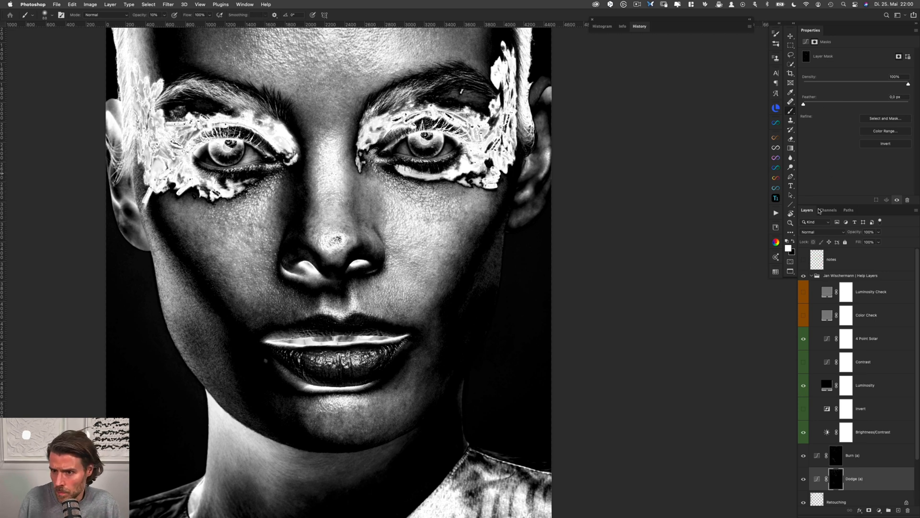
pyautogui.click(867, 437)
pyautogui.moveTo(815, 75)
pyautogui.mouseDown()
pyautogui.moveTo(902, 90)
pyautogui.moveTo(803, 88)
pyautogui.moveTo(830, 73)
pyautogui.mouseUp()
# Show the Contrast help layer and bend its curve upward with a point at input 76, output 113 and another at input 176
pyautogui.click(865, 364)
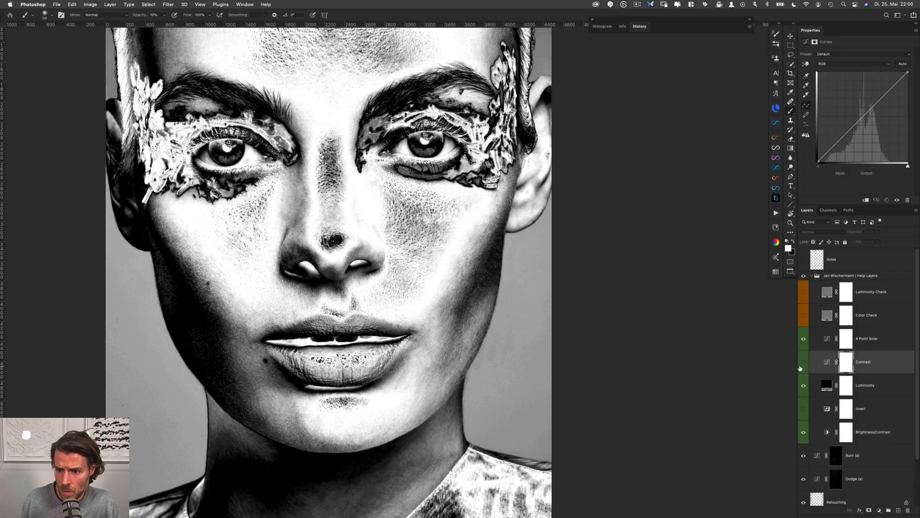
pyautogui.click(805, 365)
pyautogui.moveTo(873, 107); pyautogui.dragTo(875, 90)
pyautogui.moveTo(847, 121)
pyautogui.mouseDown()
pyautogui.moveTo(848, 134)
pyautogui.moveTo(845, 122)
pyautogui.mouseUp()
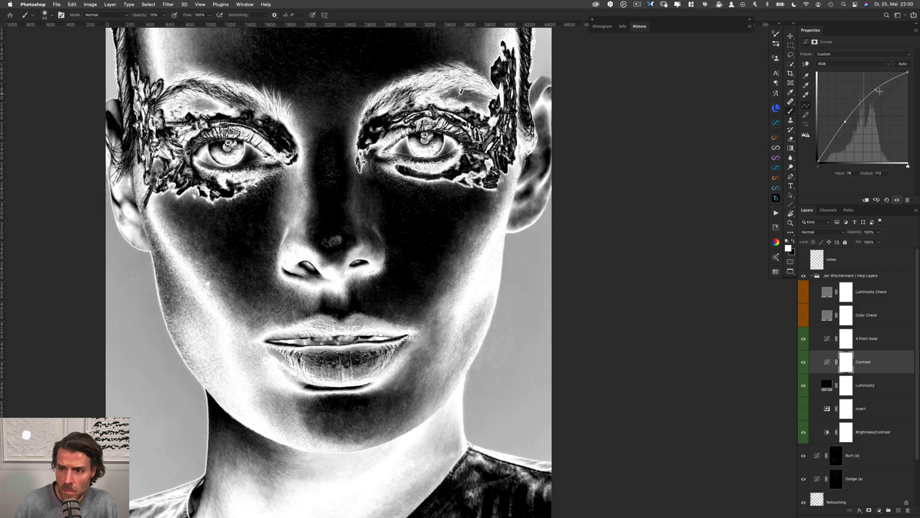
pyautogui.moveTo(876, 90); pyautogui.dragTo(881, 93)
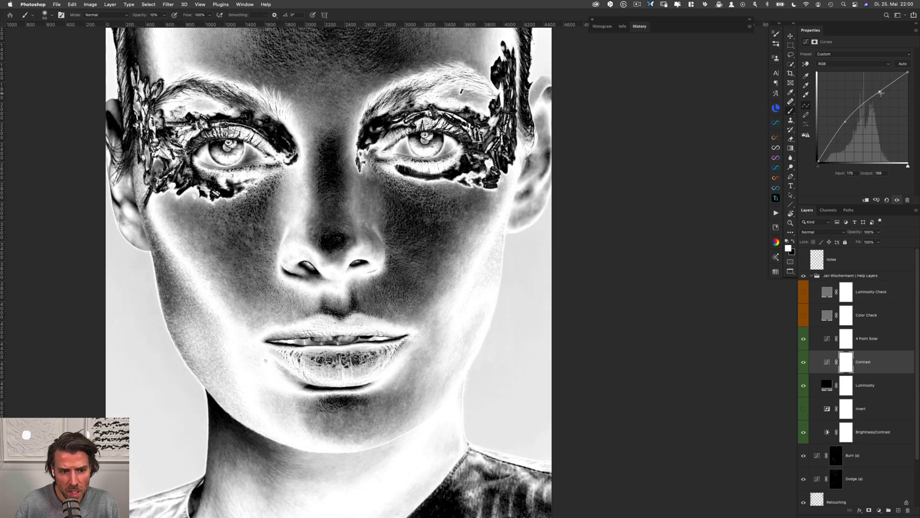
# Dodge and burn the uneven patches in the middle of the left cheek on the Dodge (a) and Burn (a) masks
pyautogui.click(836, 478)
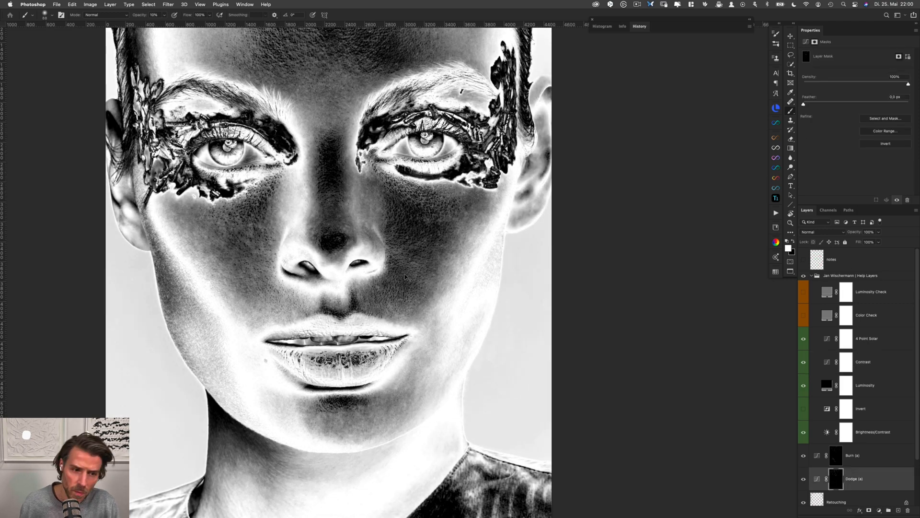
pyautogui.scroll(2, 233, 246)
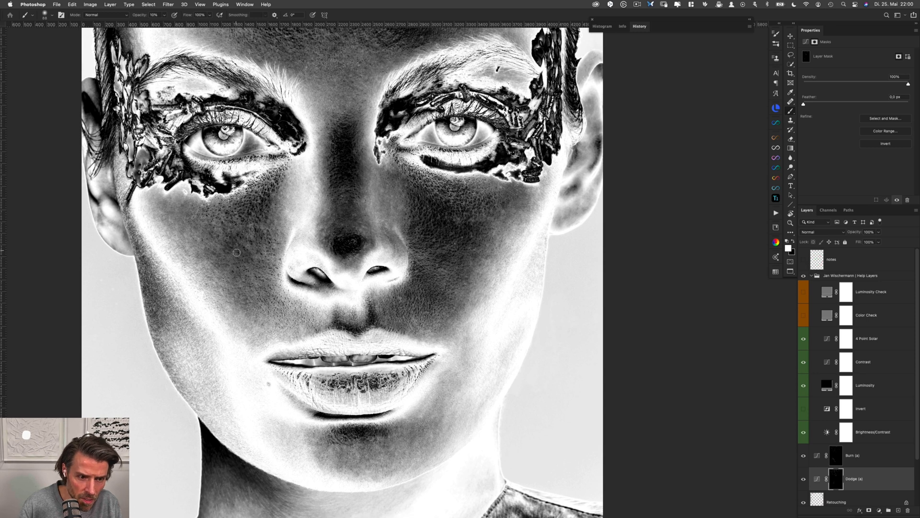
pyautogui.hotkey('alt', ']')
pyautogui.hotkey('alt', '[')
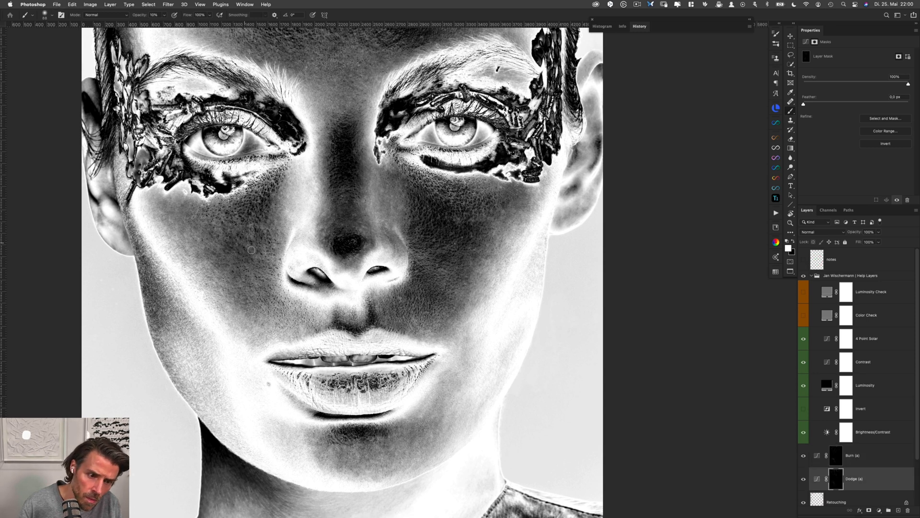
pyautogui.moveTo(255, 224); pyautogui.dragTo(251, 224)
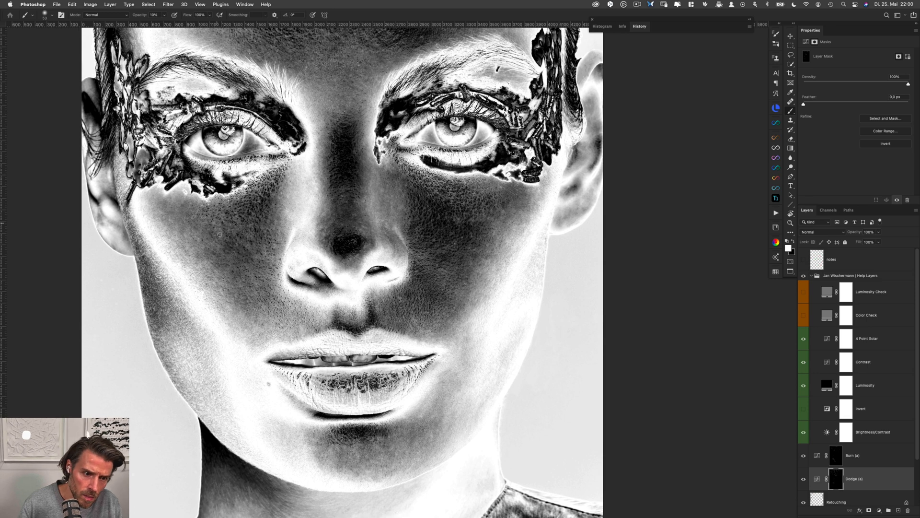
pyautogui.hotkey('alt', ']')
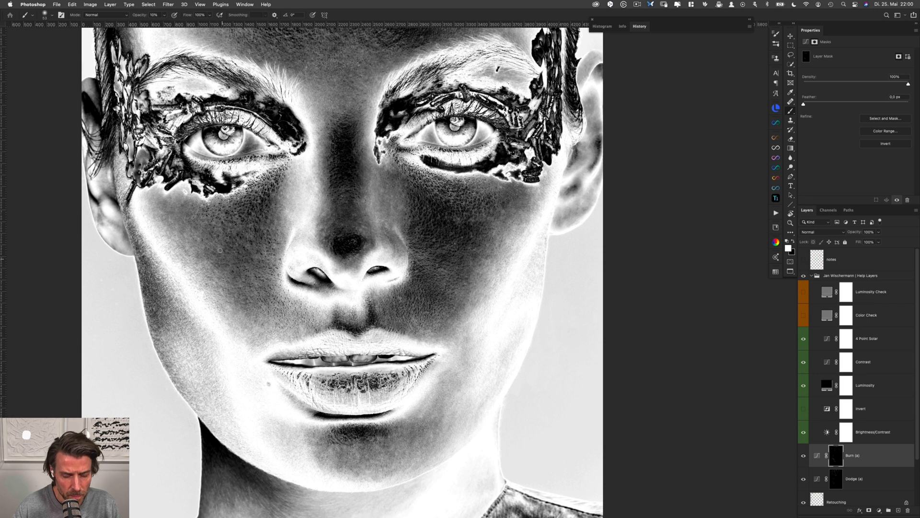
pyautogui.hotkey('alt', '[')
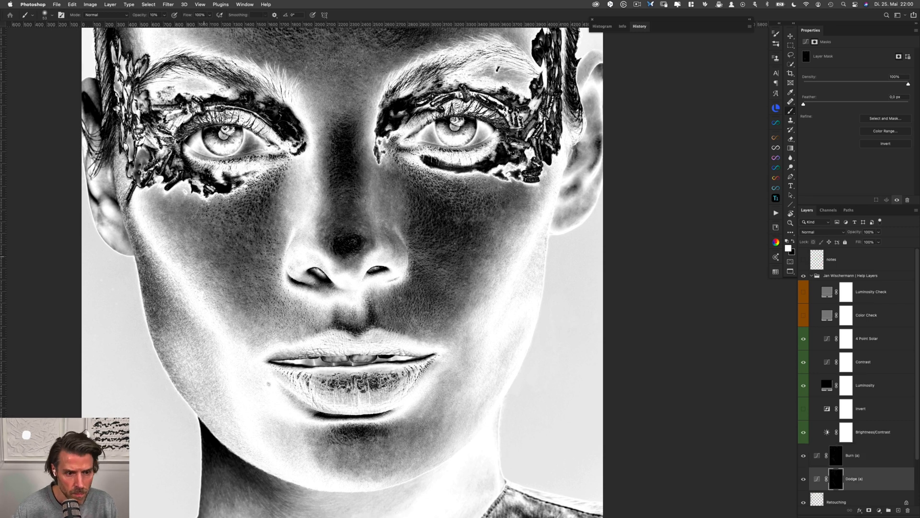
pyautogui.hotkey('alt', ']')
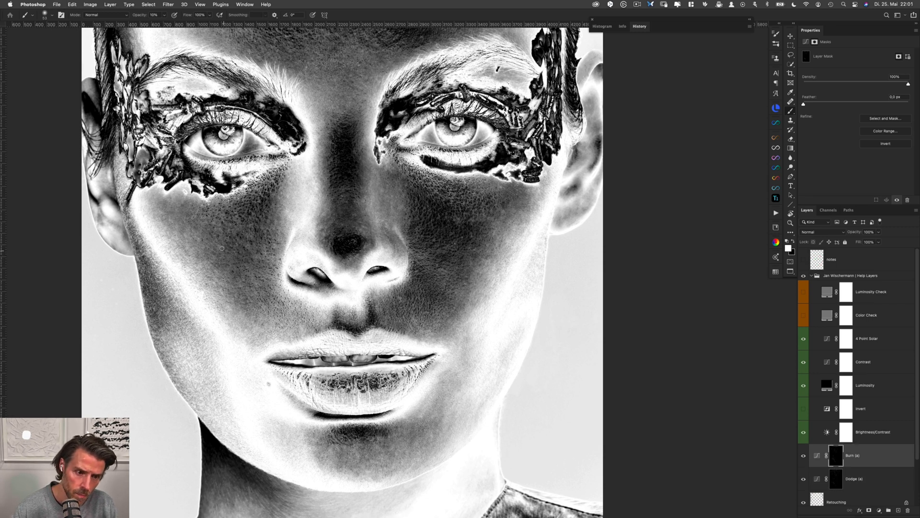
# Even out the inner left cheek beside the nose by alternating between the Dodge (a) and Burn (a) masks
pyautogui.hotkey('alt', '[')
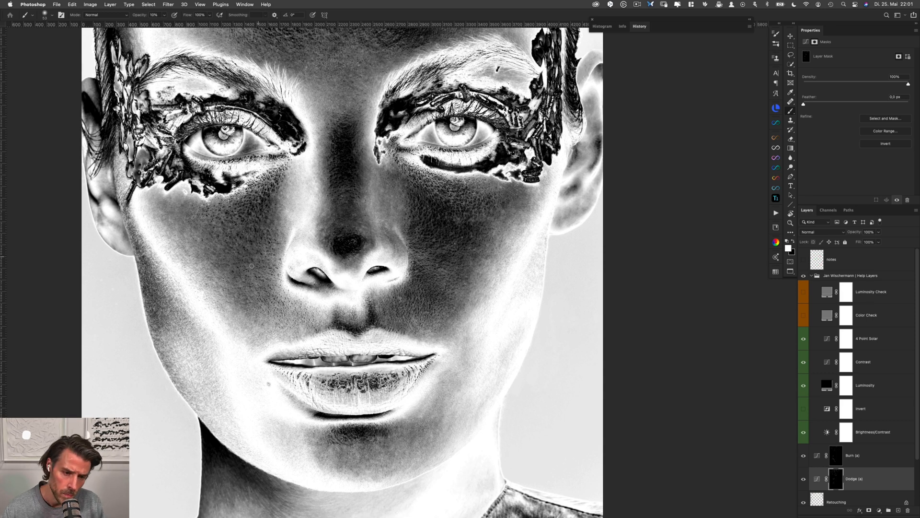
pyautogui.hotkey('alt', ']')
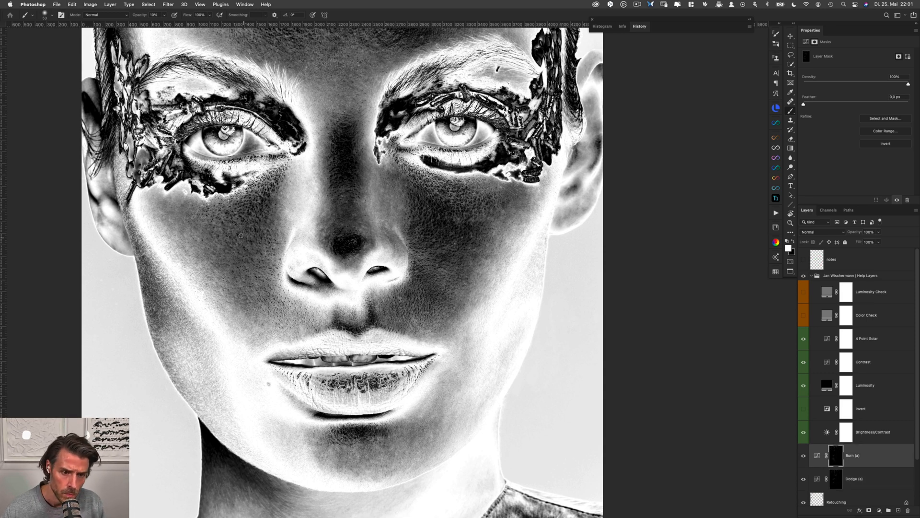
pyautogui.hotkey('alt', '[')
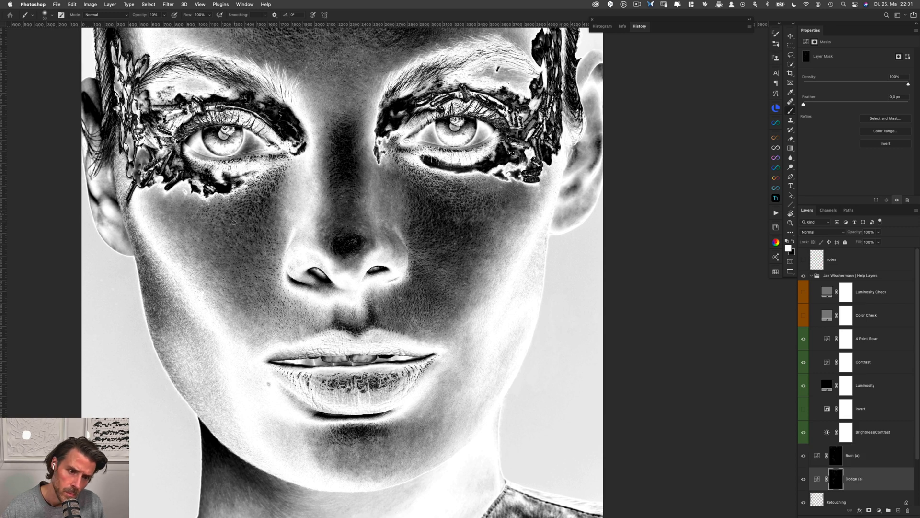
pyautogui.hotkey('alt', ']')
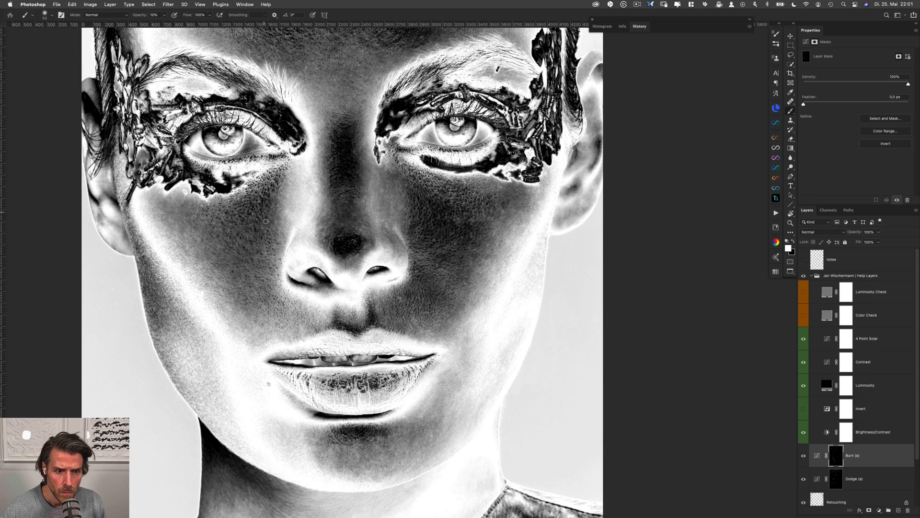
pyautogui.hotkey('alt', '[')
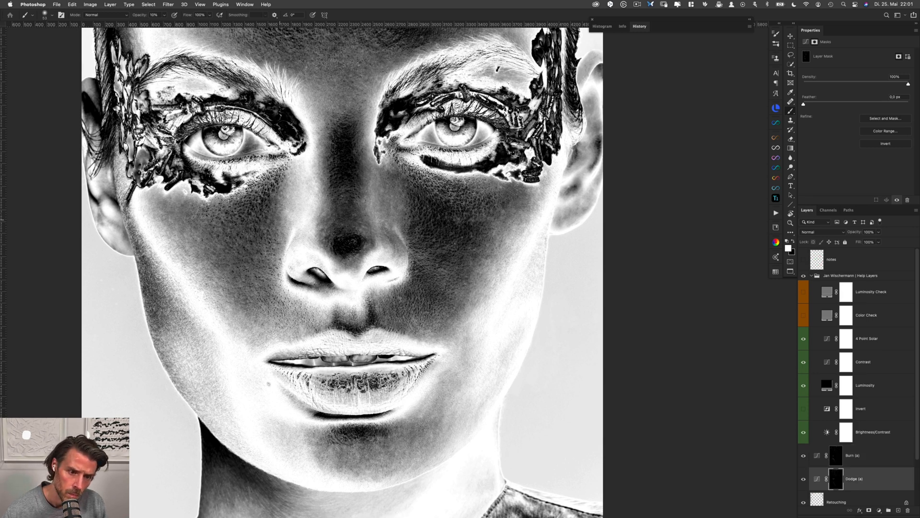
pyautogui.hotkey('alt', ']')
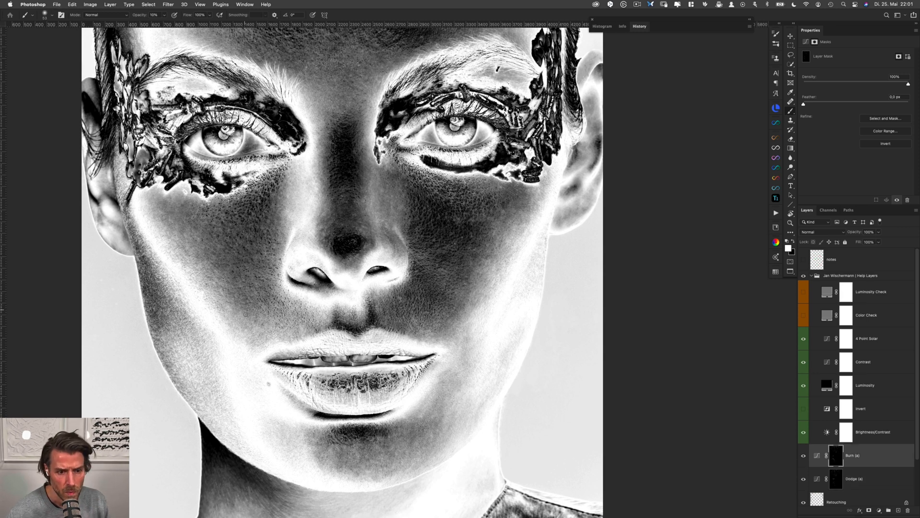
# Smooth the tones of the upper left cheek below the eye makeup on the Dodge (a) and Burn (a) masks
pyautogui.hotkey('alt', '[')
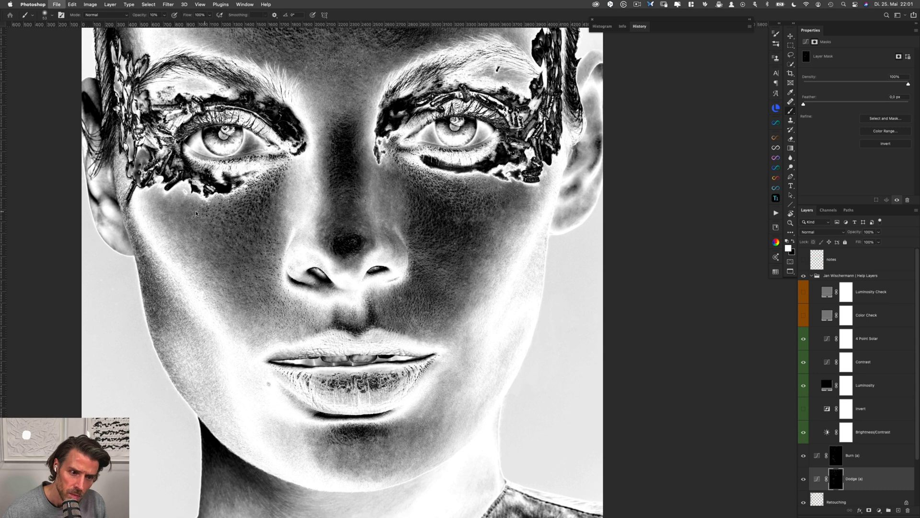
pyautogui.hotkey('alt', ']')
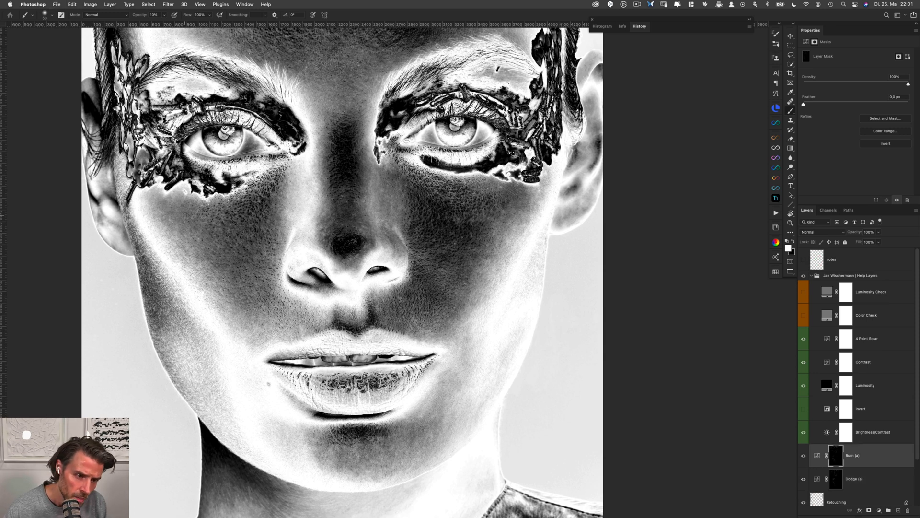
pyautogui.hotkey('alt', '[')
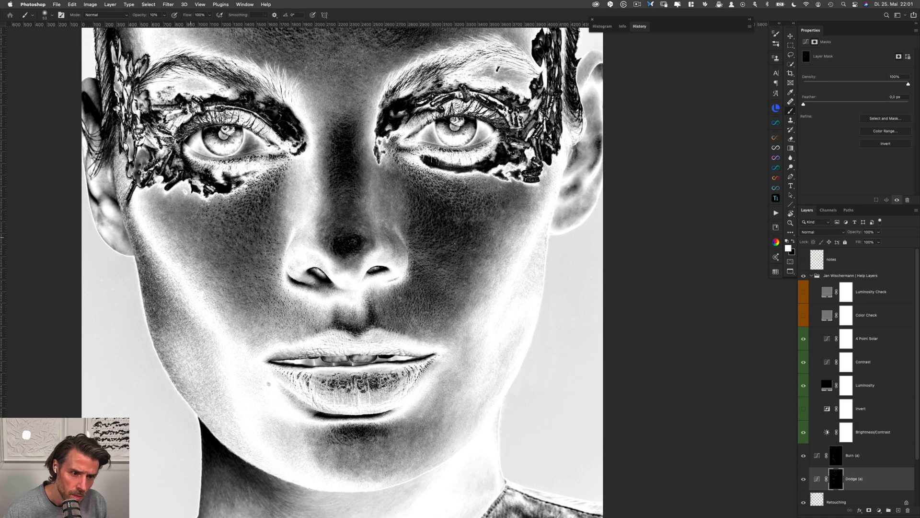
pyautogui.hotkey('alt', ']')
pyautogui.hotkey('alt', '[')
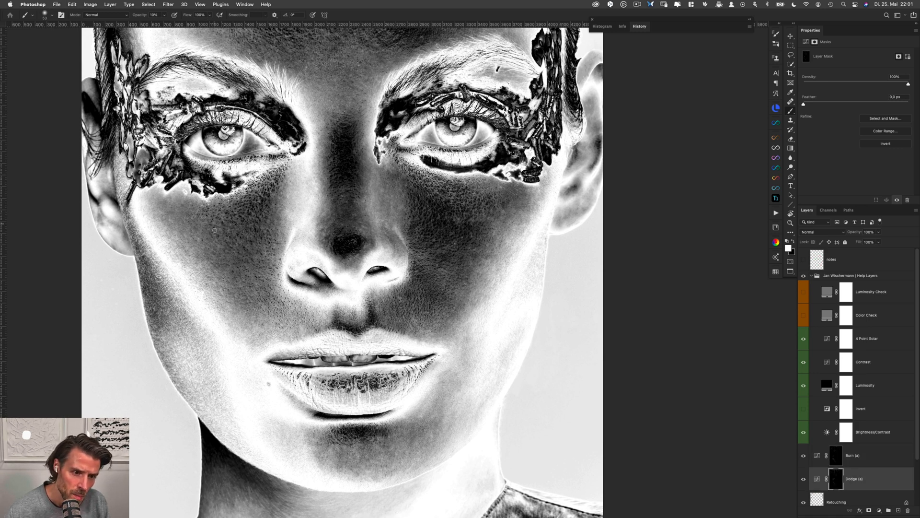
pyautogui.hotkey('alt', ']')
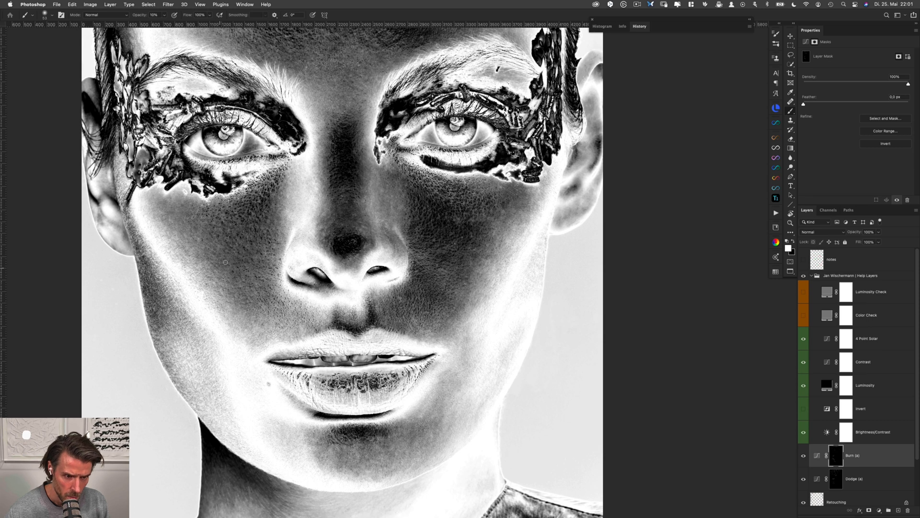
pyautogui.hotkey('alt', '[')
pyautogui.hotkey('alt', ']')
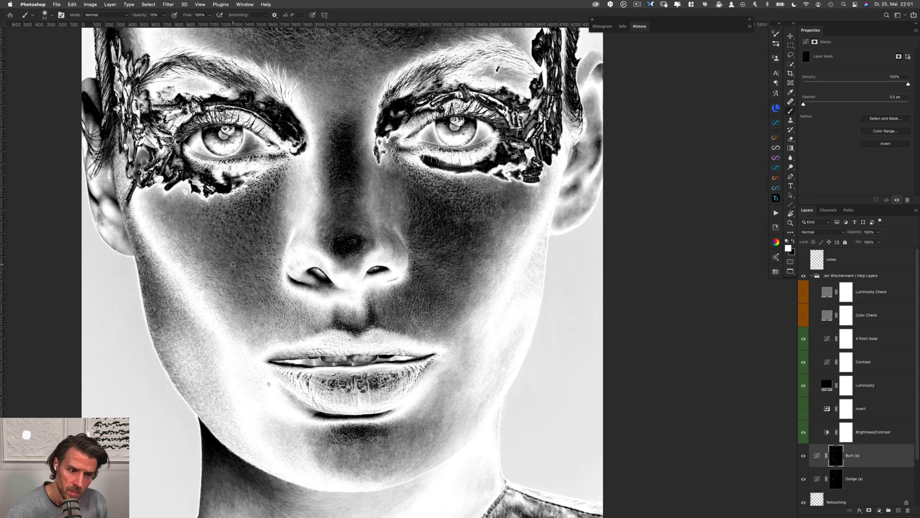
pyautogui.hotkey('alt', '[')
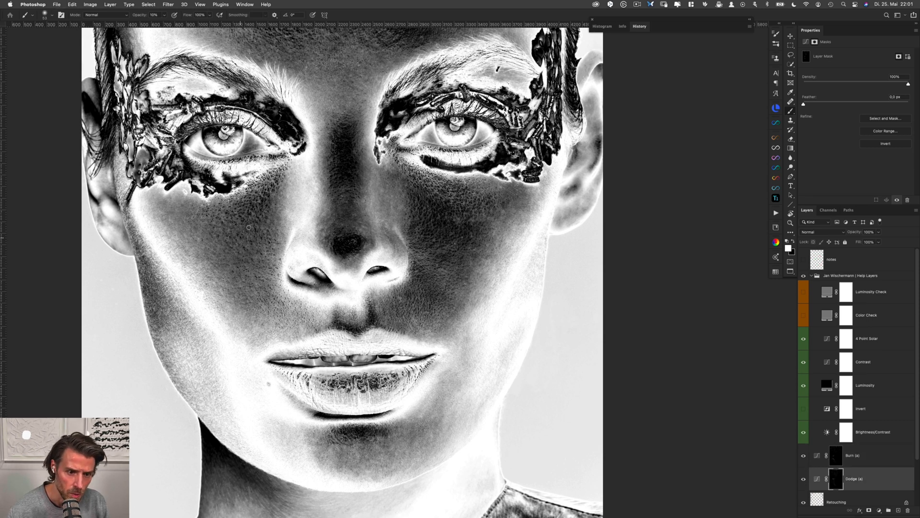
# Dodge and burn the skin between the right nostril and the right mouth corner on the Dodge (a) and Burn (a) masks
pyautogui.hotkey('alt', ']')
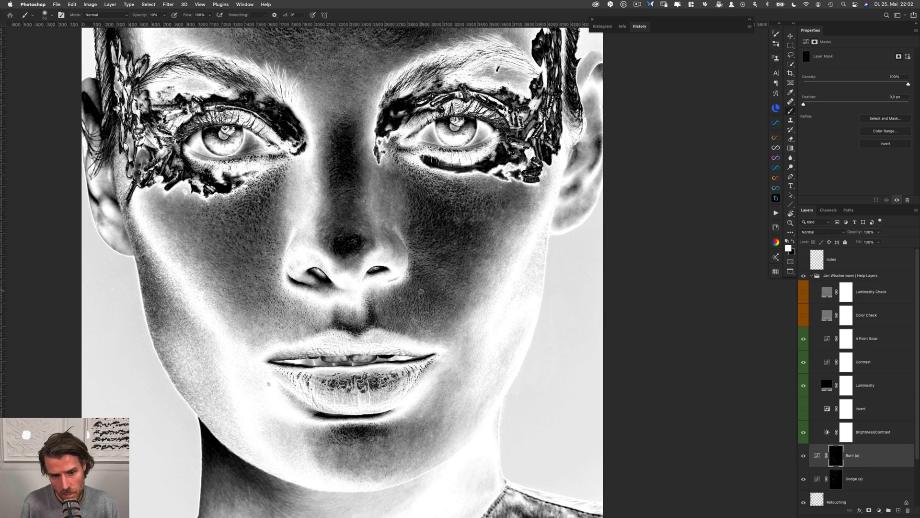
pyautogui.hotkey('alt', '[')
pyautogui.moveTo(406, 295); pyautogui.dragTo(402, 298)
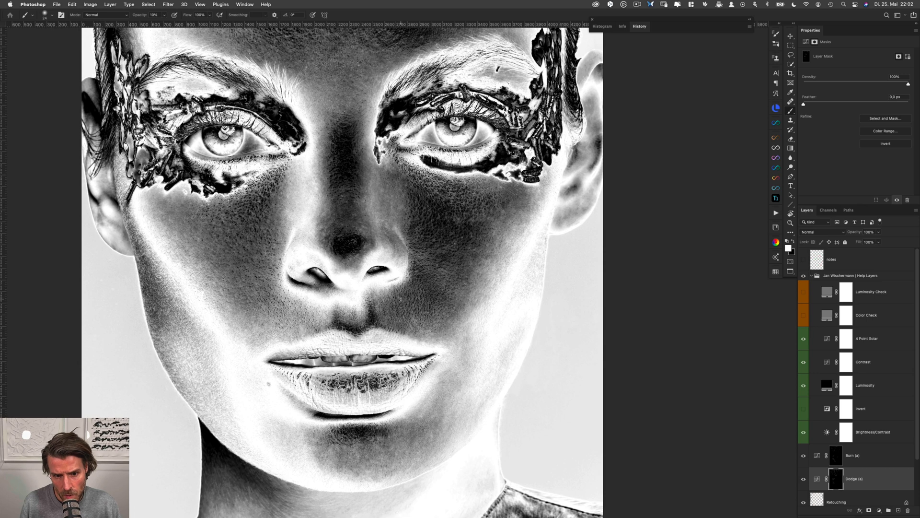
pyautogui.hotkey('alt', ']')
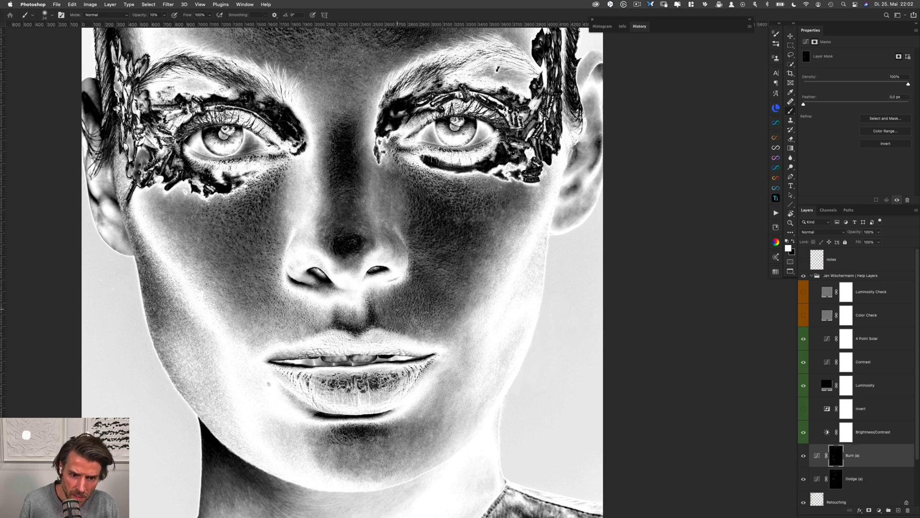
pyautogui.moveTo(399, 308); pyautogui.dragTo(399, 308)
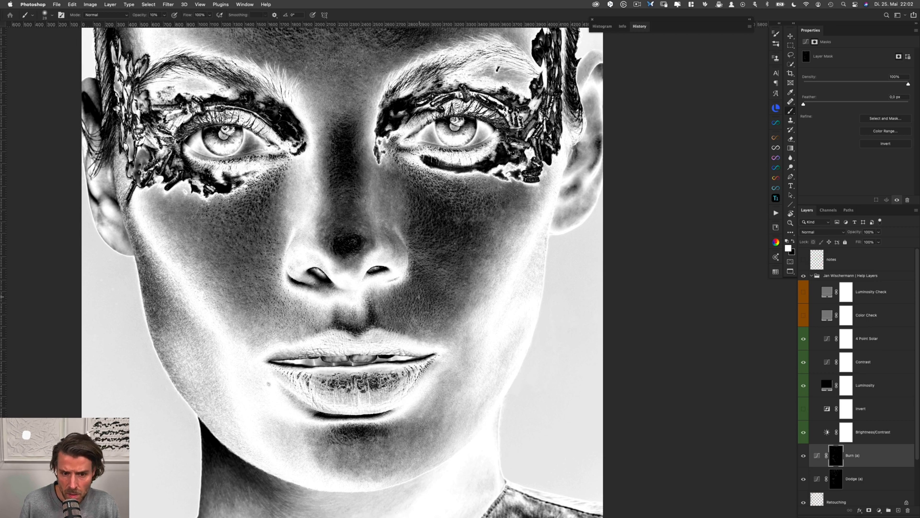
pyautogui.hotkey('alt', '[')
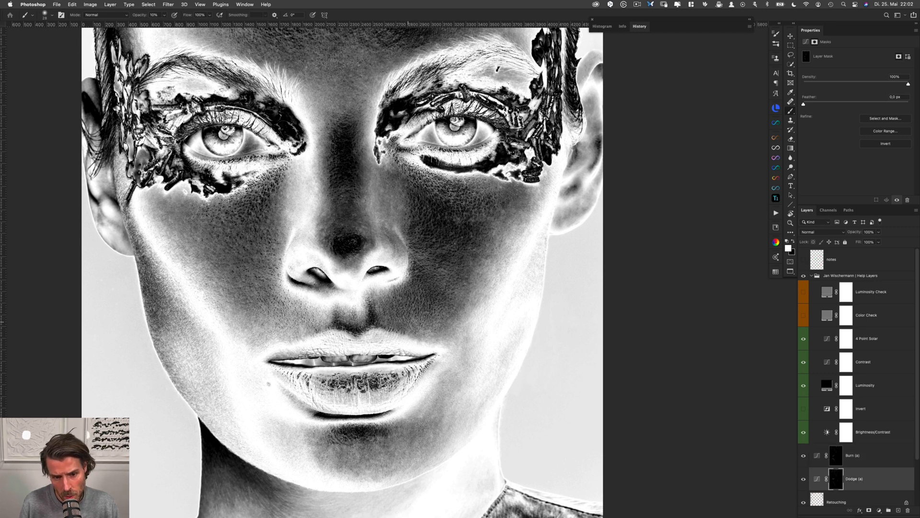
pyautogui.hotkey('alt', ']')
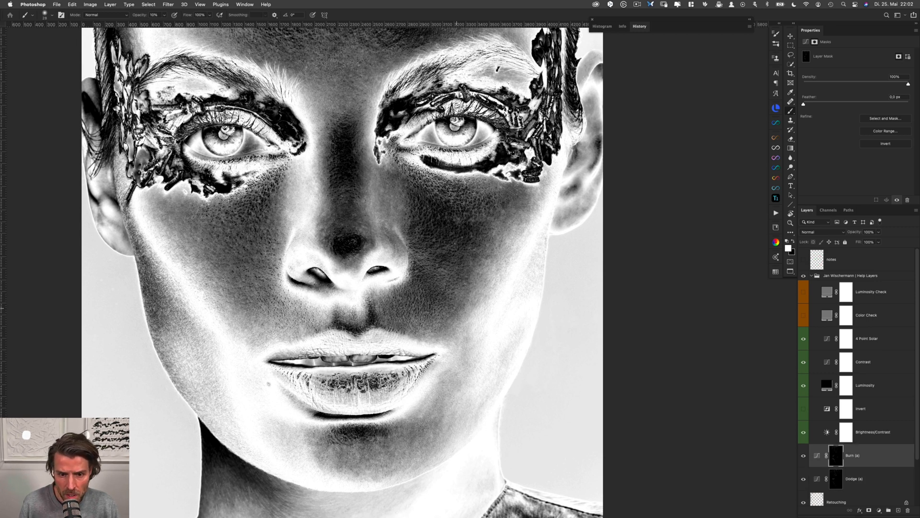
# Even out the blotchy tones across the right cheek below the eye makeup on the Burn (a) and Dodge (a) masks
pyautogui.moveTo(460, 255); pyautogui.dragTo(467, 255)
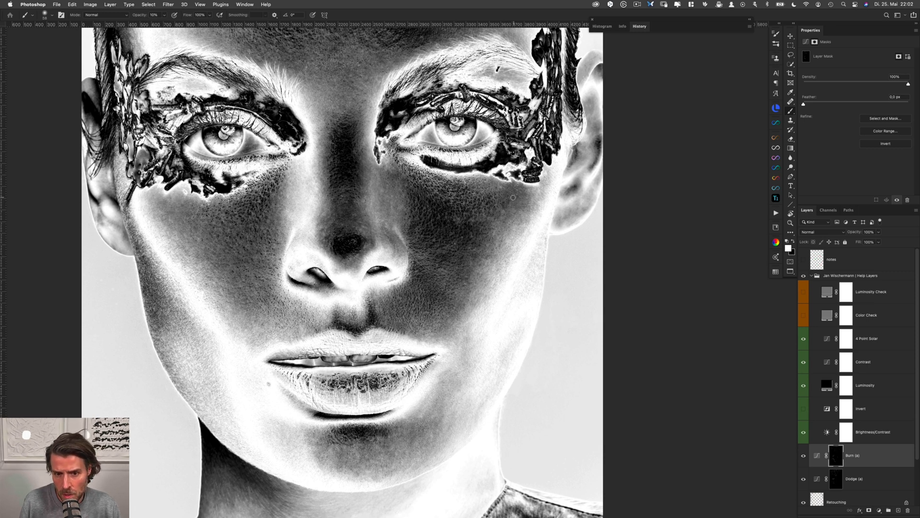
pyautogui.hotkey('alt', '[')
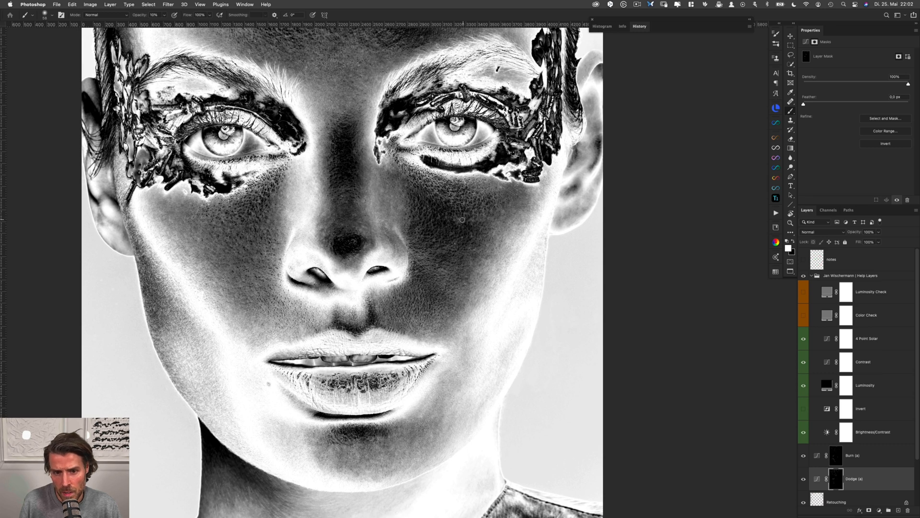
pyautogui.hotkey('alt', ']')
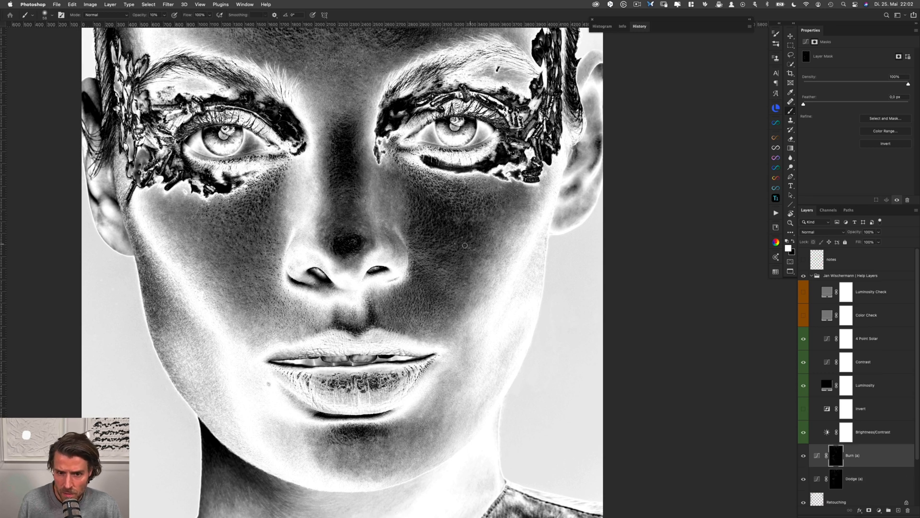
pyautogui.hotkey('alt', '[')
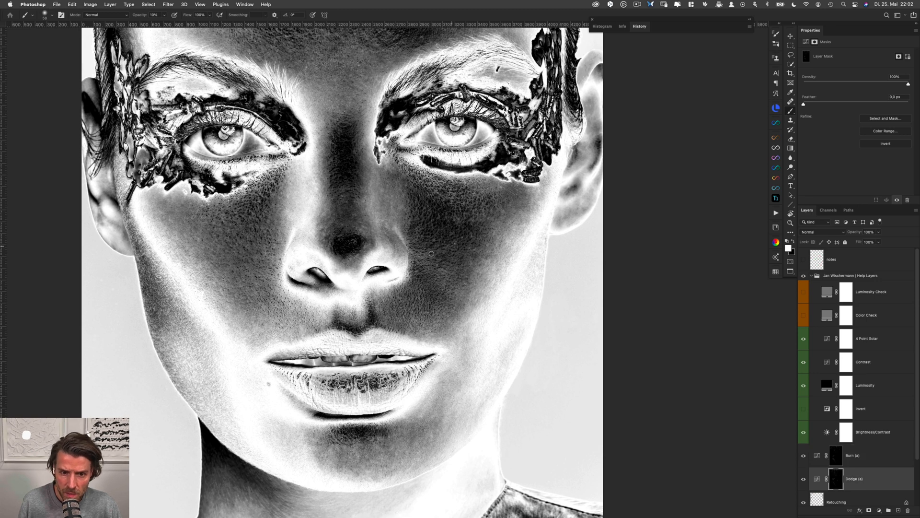
pyautogui.hotkey('alt', ']')
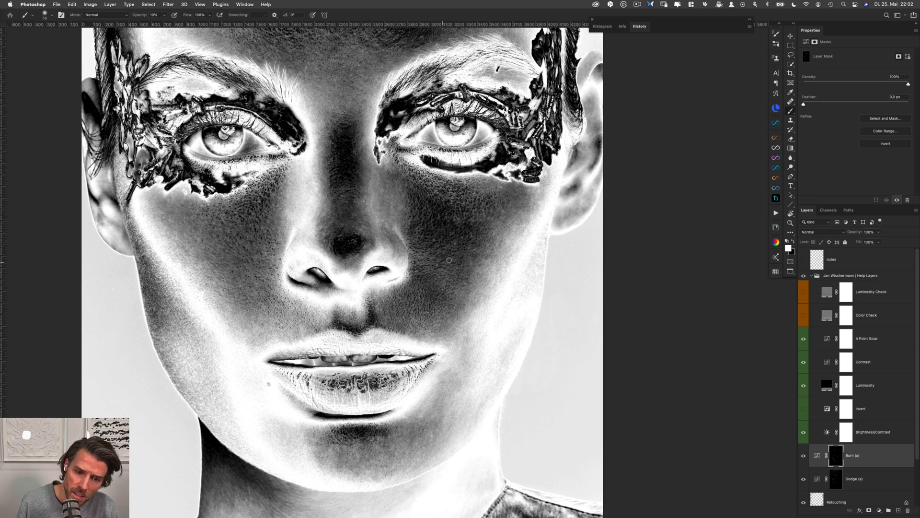
pyautogui.hotkey('alt', '[')
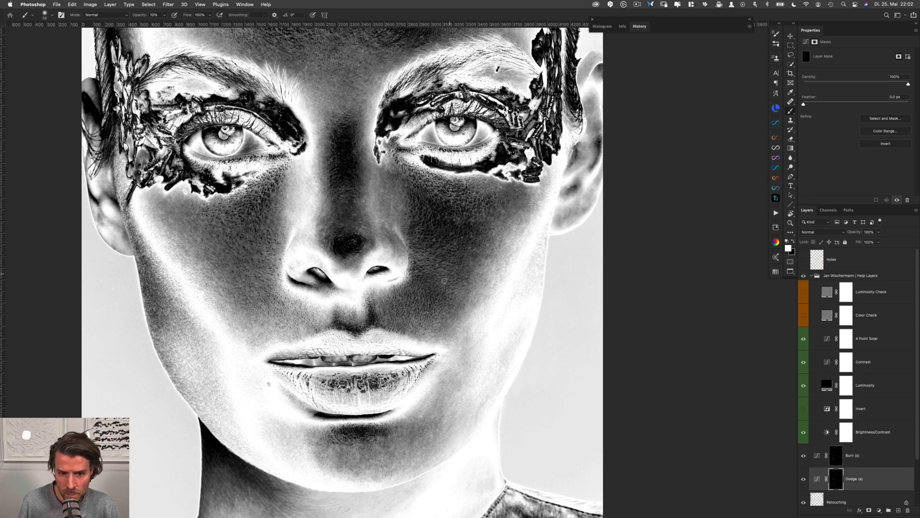
pyautogui.hotkey('alt', ']')
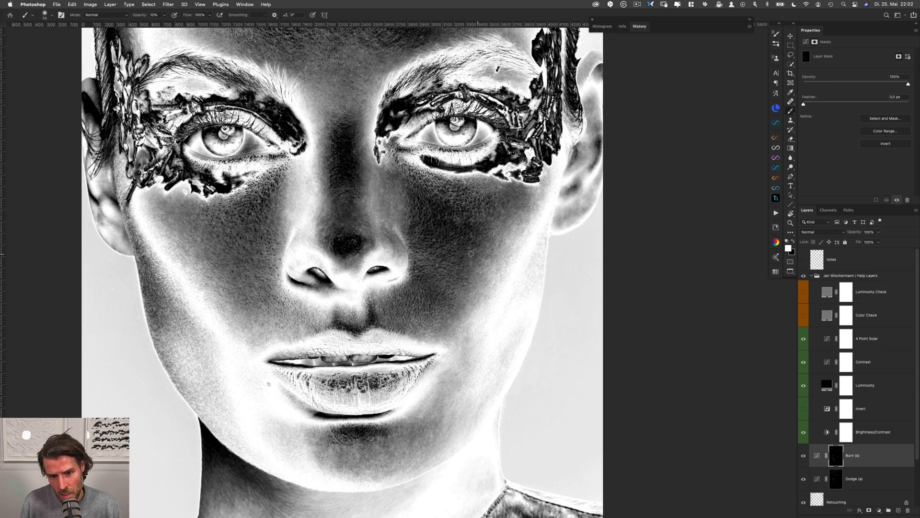
pyautogui.hotkey('alt', '[')
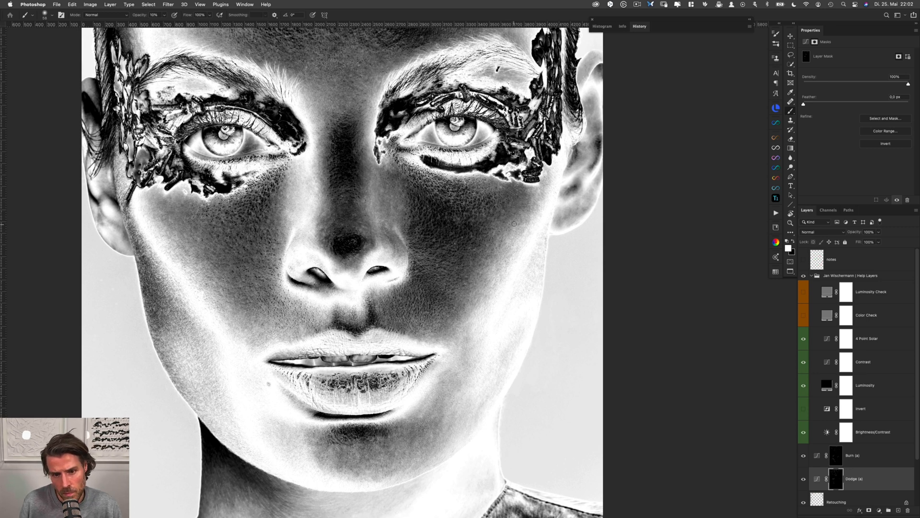
pyautogui.hotkey('alt', ']')
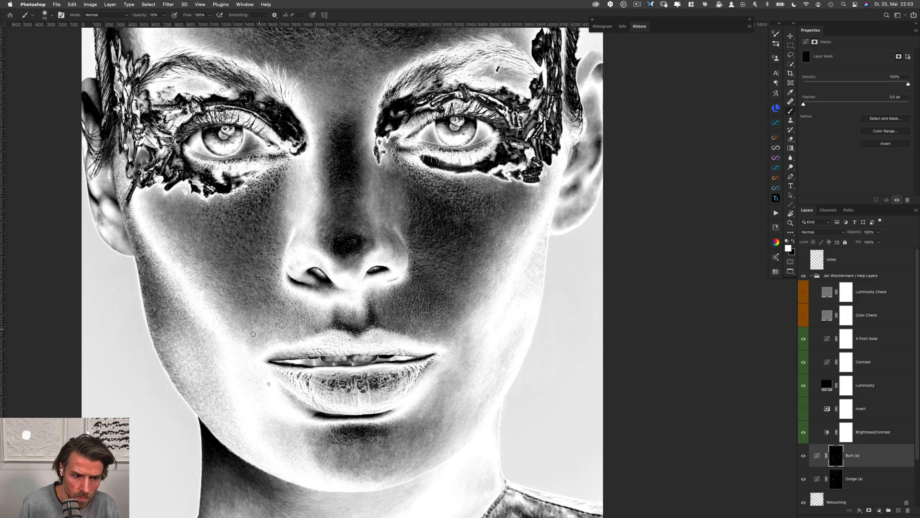
# Even out the blotchy tones on the lower middle of the chin by alternating between the Burn (a) and Dodge (a) masks
pyautogui.hotkey('alt', '[')
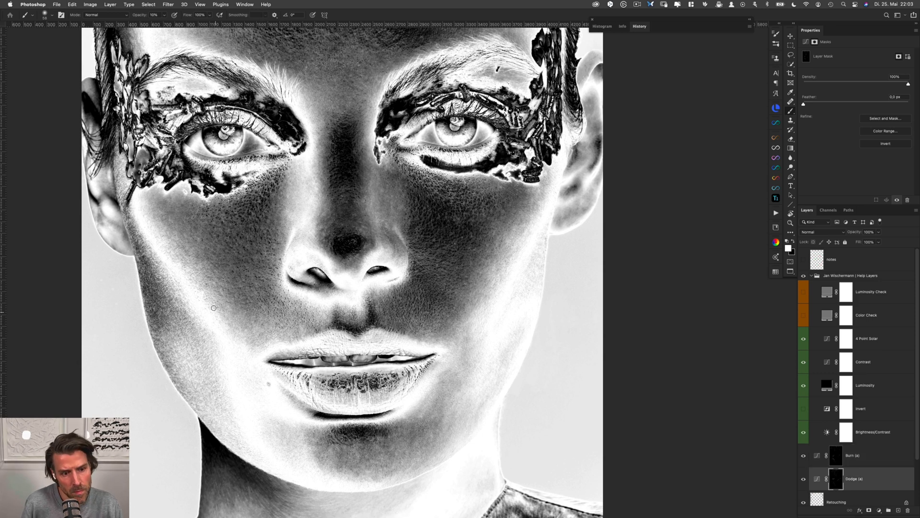
pyautogui.moveTo(335, 209); pyautogui.dragTo(308, 184)
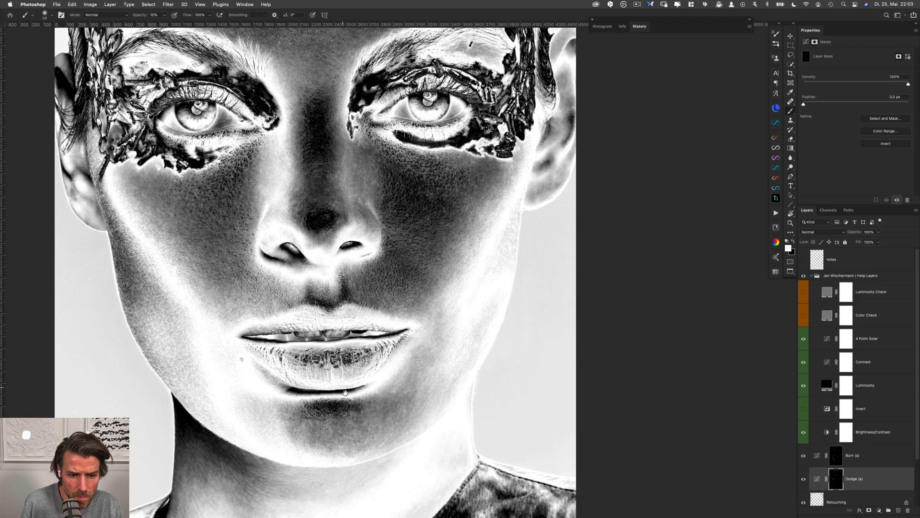
pyautogui.moveTo(345, 392); pyautogui.dragTo(333, 322)
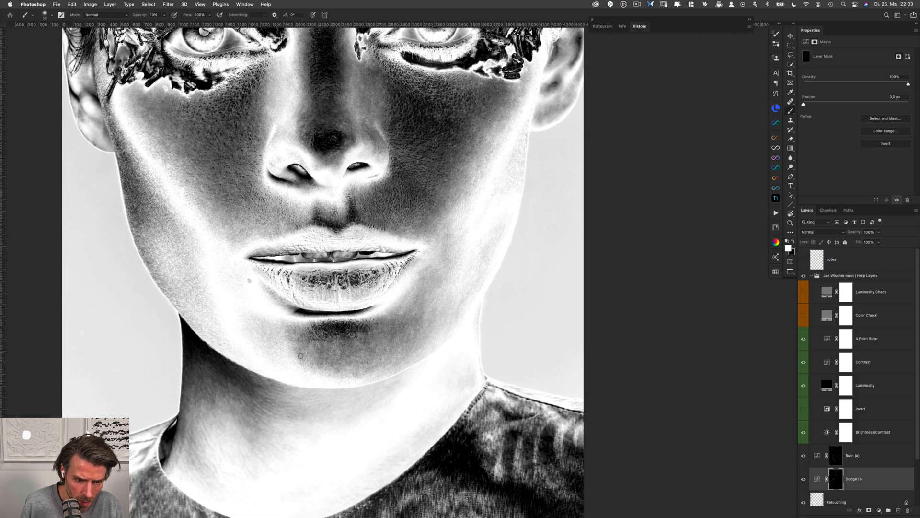
pyautogui.hotkey('alt', ']')
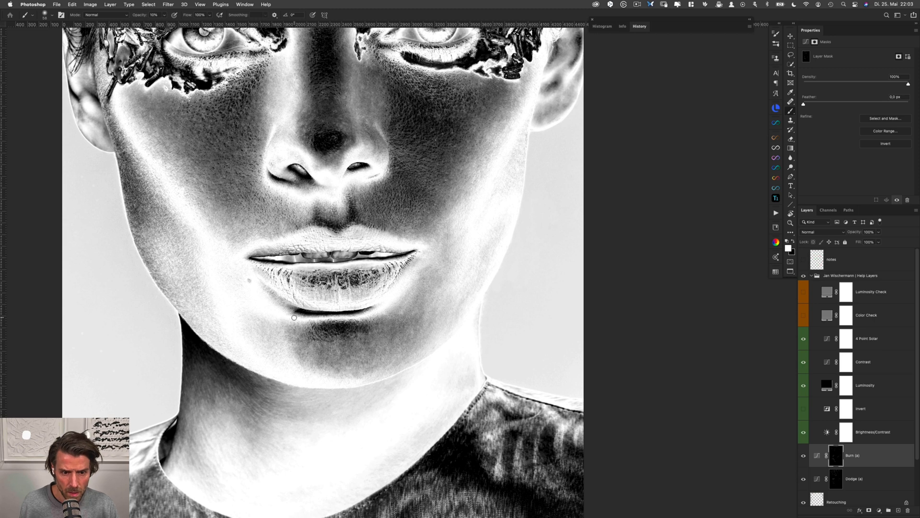
pyautogui.moveTo(329, 359); pyautogui.dragTo(324, 355)
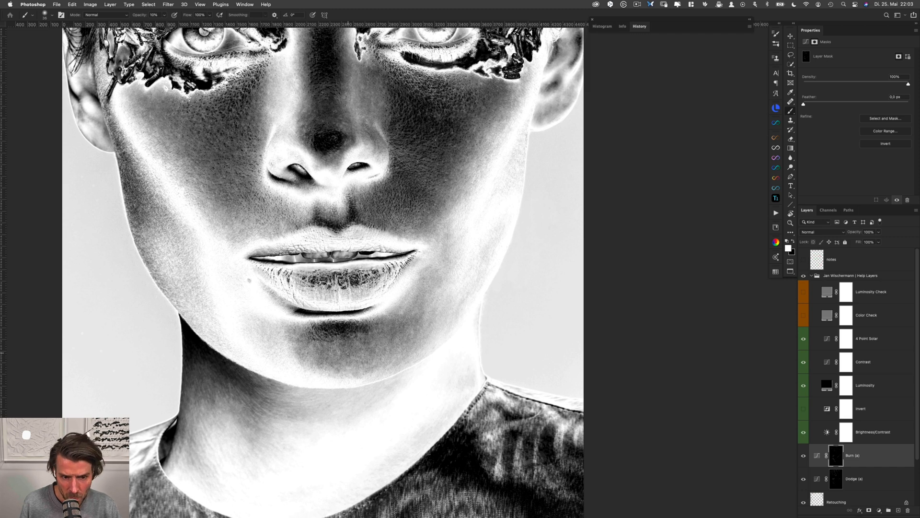
pyautogui.hotkey('alt', '[')
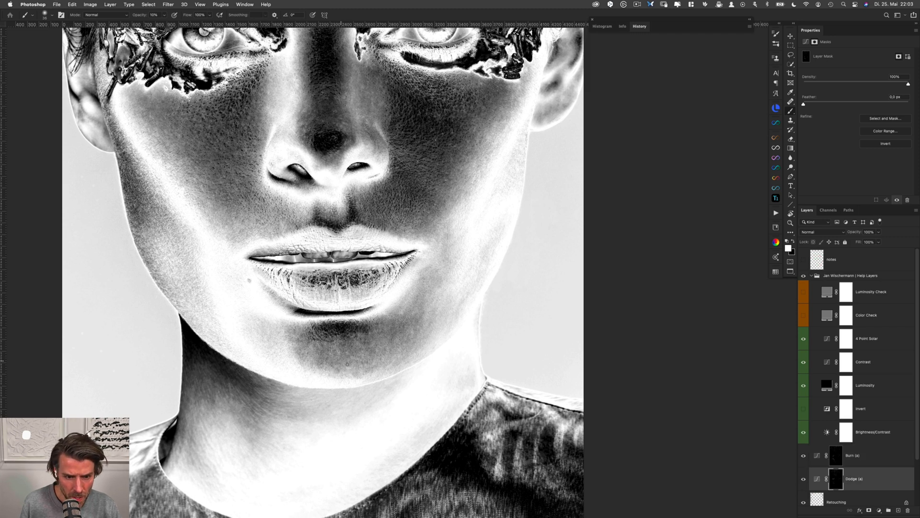
pyautogui.hotkey('alt', ']')
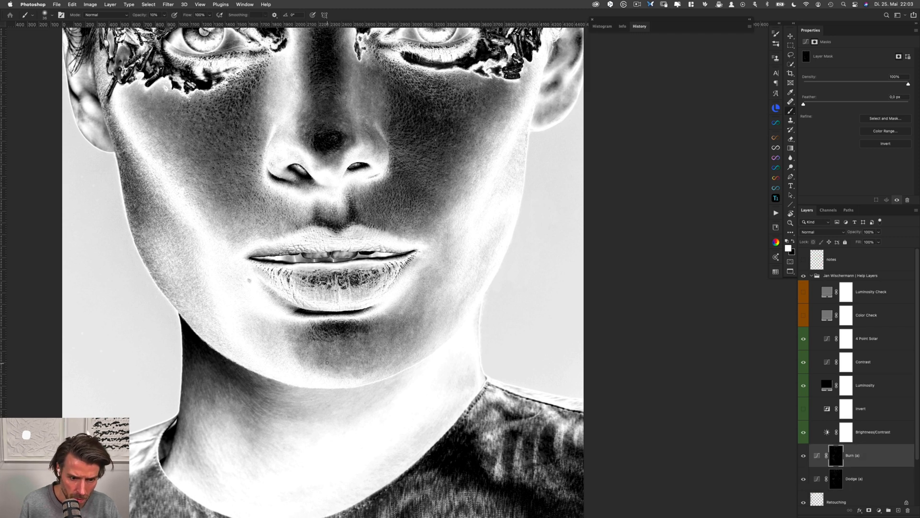
pyautogui.hotkey('alt', '[')
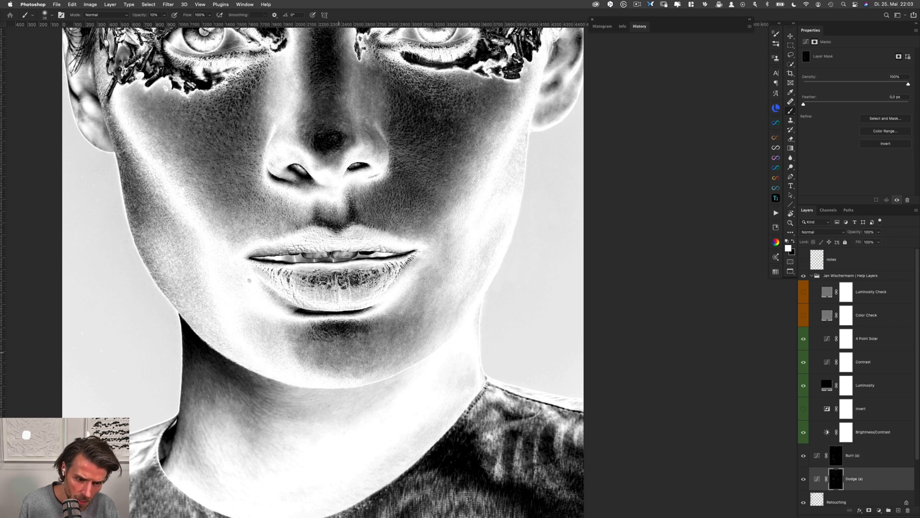
pyautogui.hotkey('alt', ']')
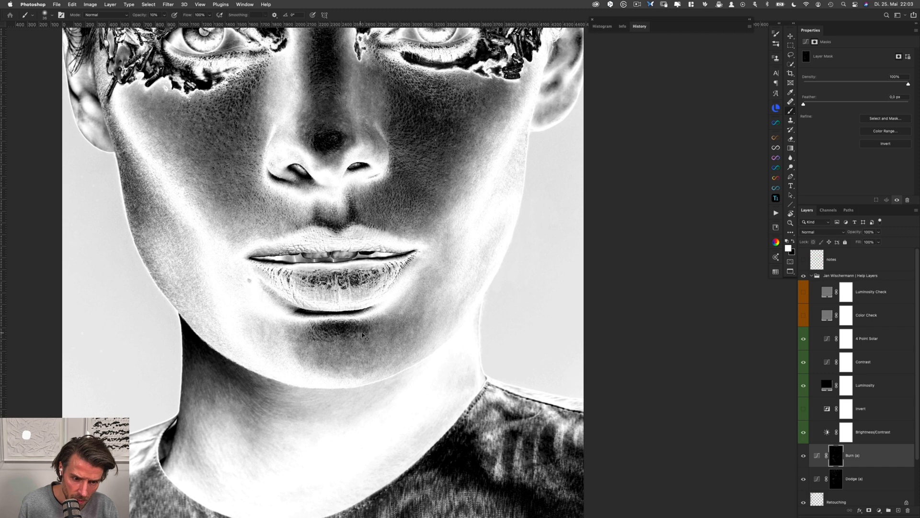
# Lock the position of both the Burn (a) and Dodge (a) layers and reselect the Dodge (a) mask
pyautogui.keyDown('shift'); pyautogui.click(865, 482); pyautogui.keyUp('shift')
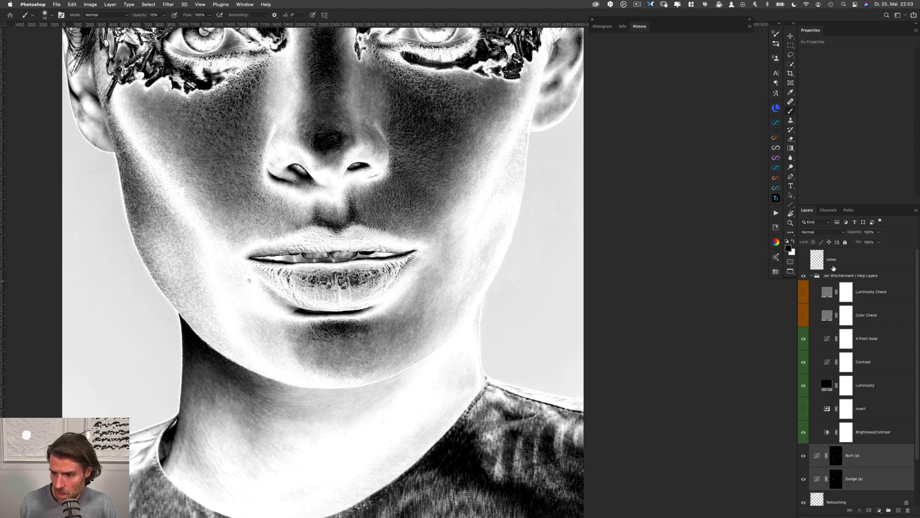
pyautogui.click(836, 478)
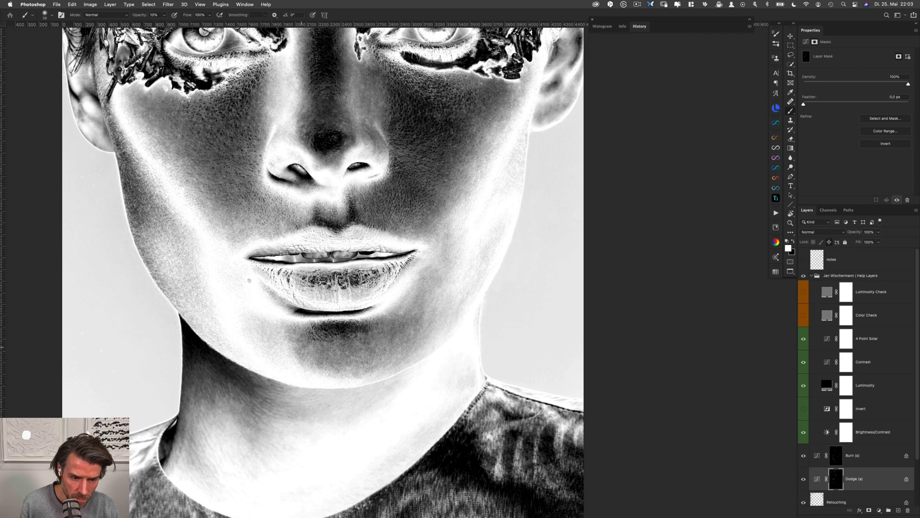
# Dodge and burn the uneven patches on the left side of the chin on the Dodge (a) and Burn (a) masks
pyautogui.hotkey('alt', ']')
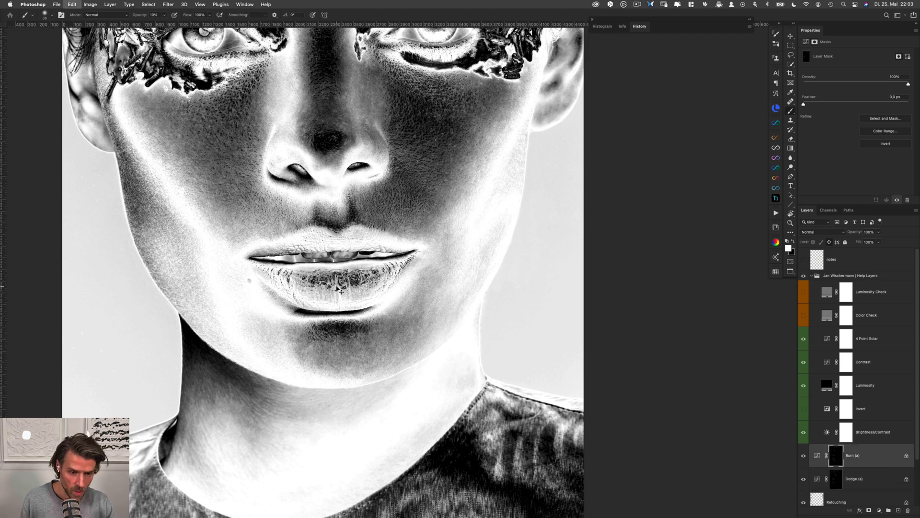
pyautogui.hotkey('alt', '[')
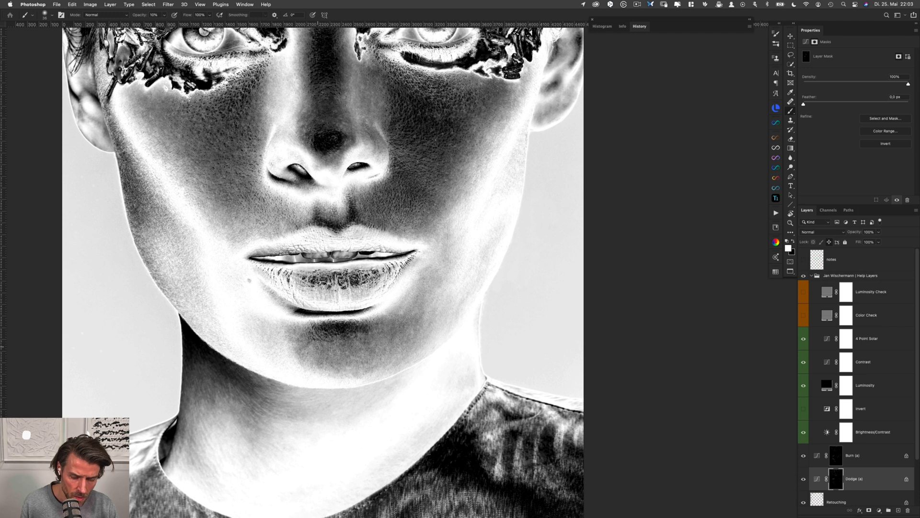
pyautogui.hotkey('alt', ']')
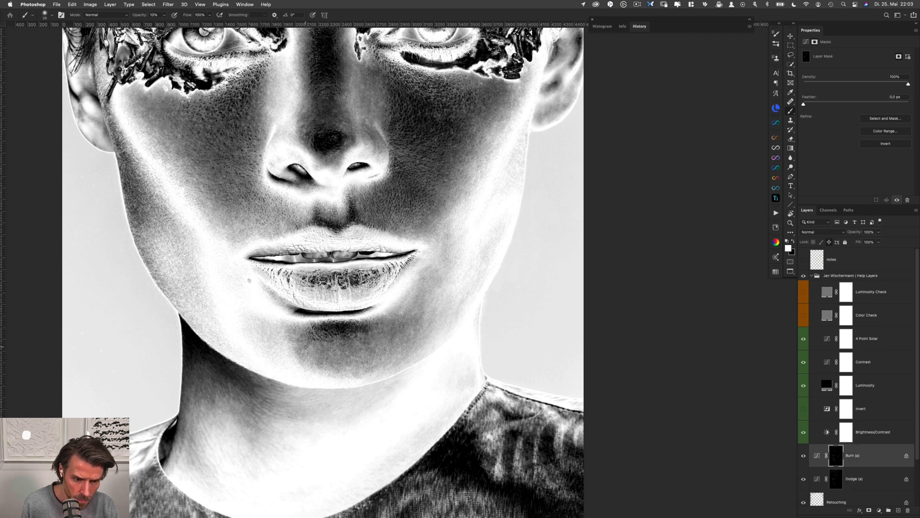
pyautogui.hotkey('alt', '[')
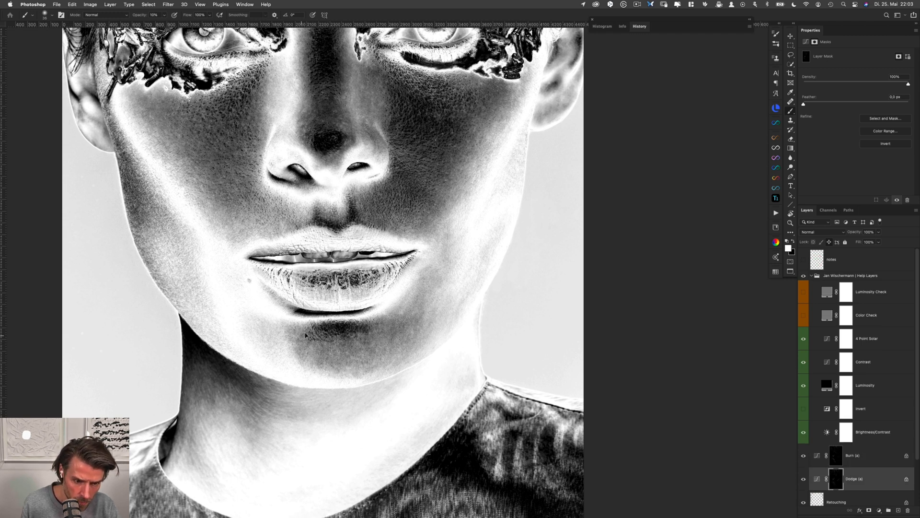
pyautogui.hotkey('alt', ']')
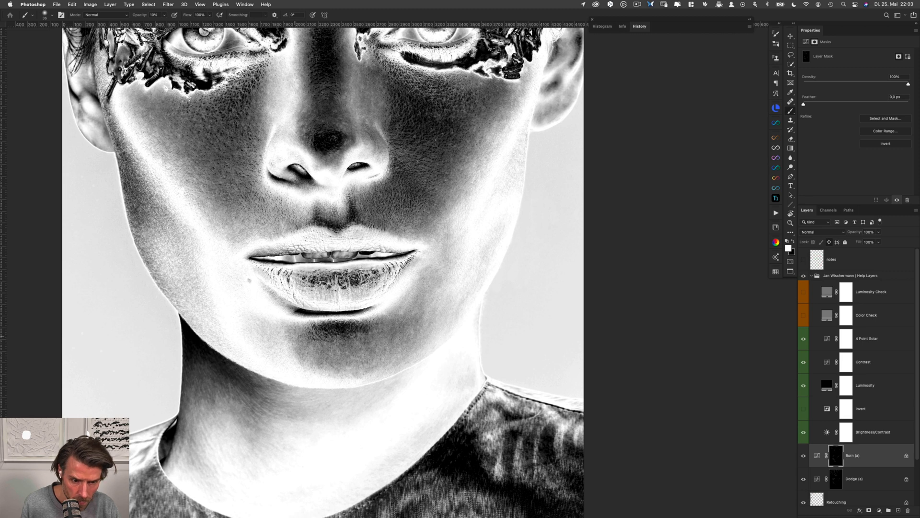
pyautogui.moveTo(301, 351); pyautogui.dragTo(308, 351)
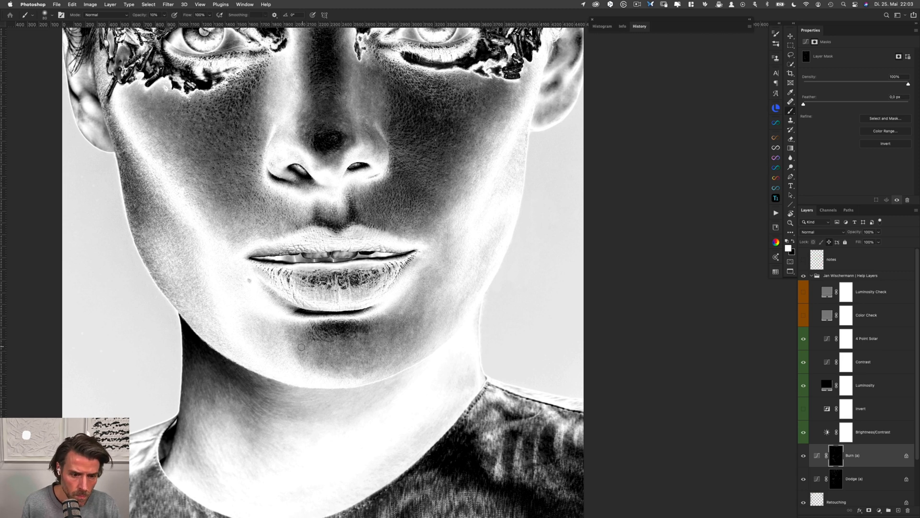
pyautogui.hotkey('alt', '[')
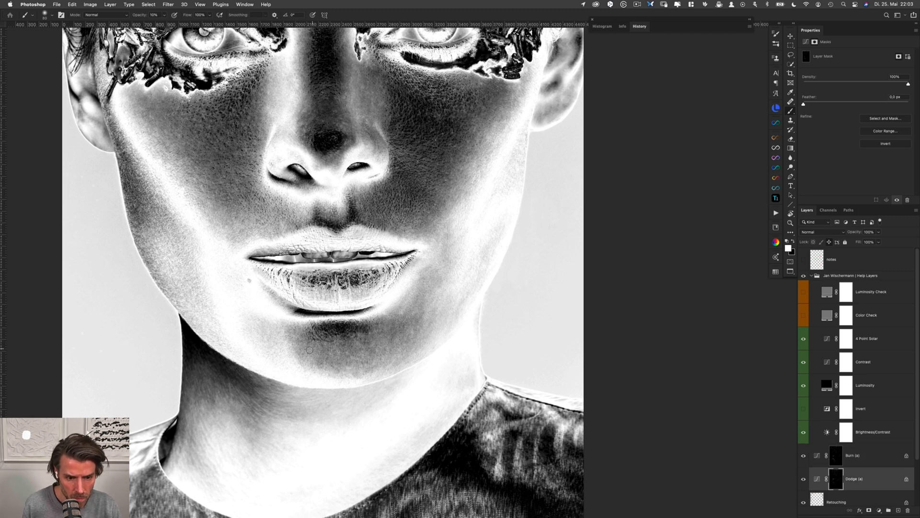
# Smooth the tones on the right side of the chin, just below the lower lip, on the Burn (a) and Dodge (a) masks
pyautogui.hotkey('alt', ']')
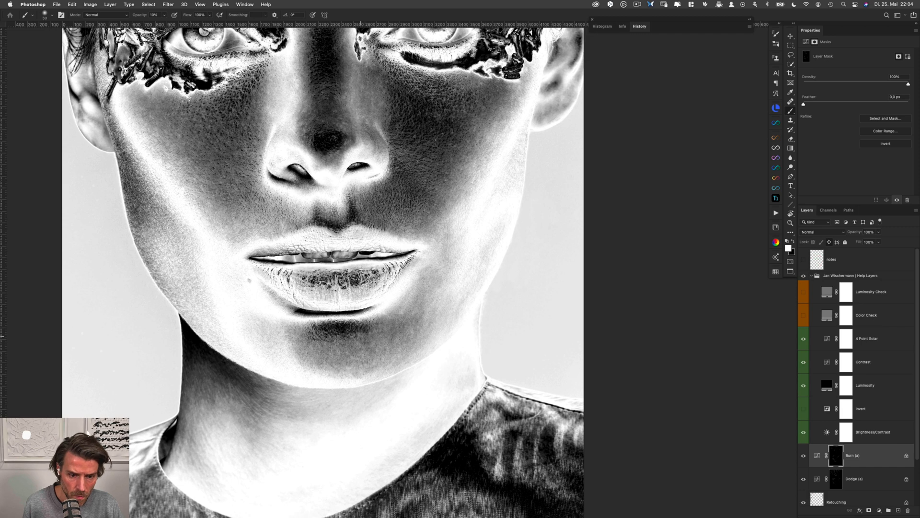
pyautogui.hotkey('alt', '[')
pyautogui.hotkey('alt', ']')
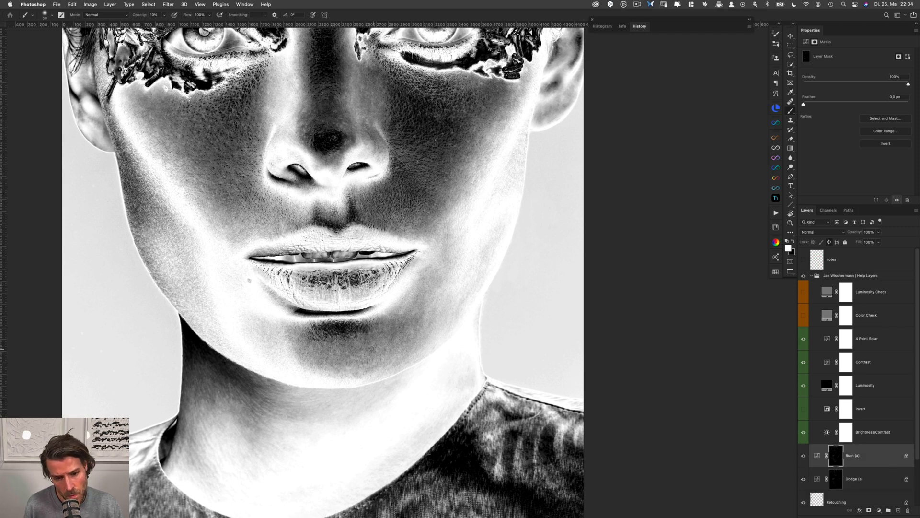
pyautogui.hotkey('alt', '[')
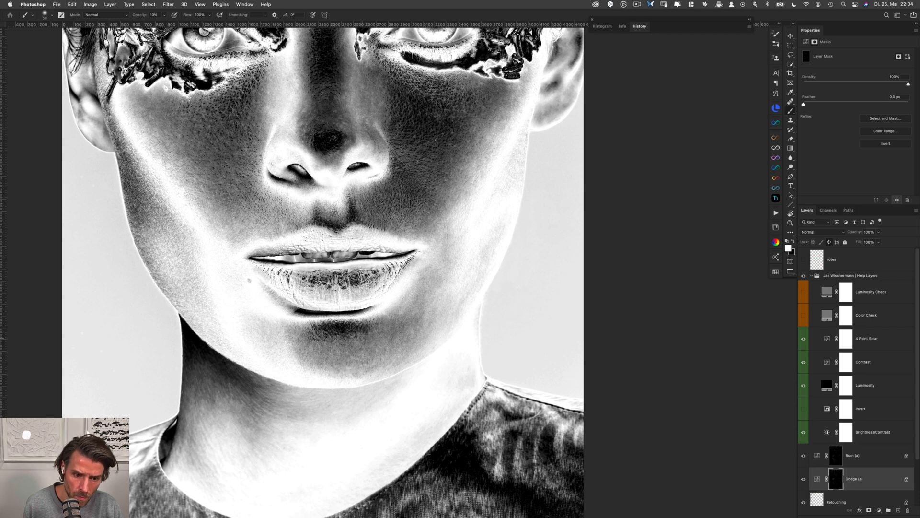
pyautogui.hotkey('alt', ']')
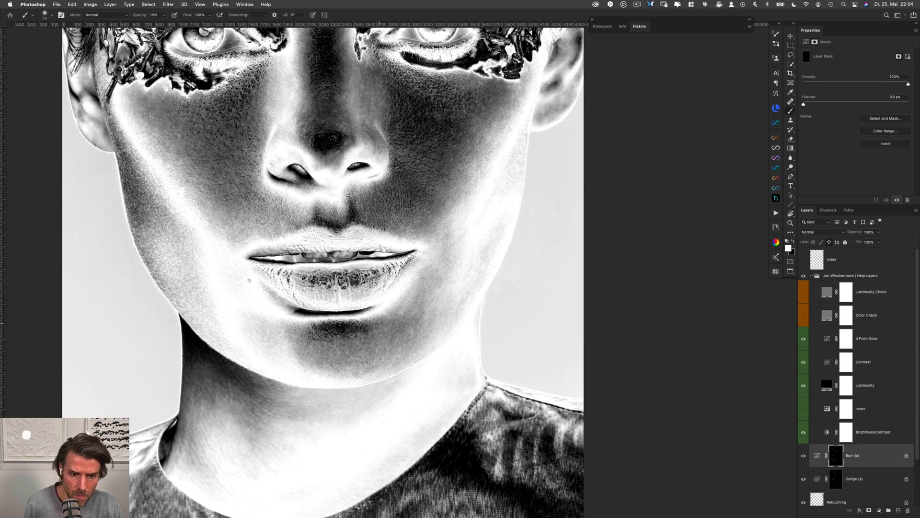
pyautogui.hotkey('alt', '[')
pyautogui.hotkey('alt', ']')
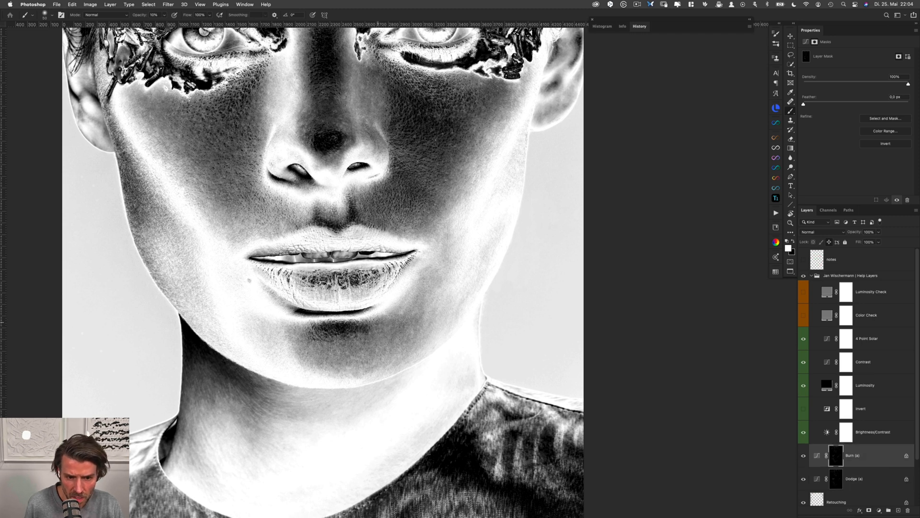
pyautogui.hotkey('alt', '[')
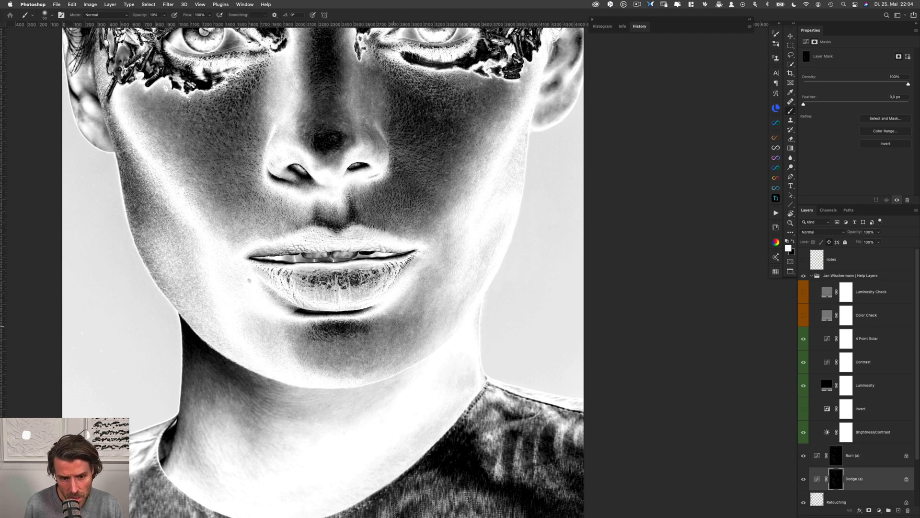
pyautogui.hotkey('alt', ']')
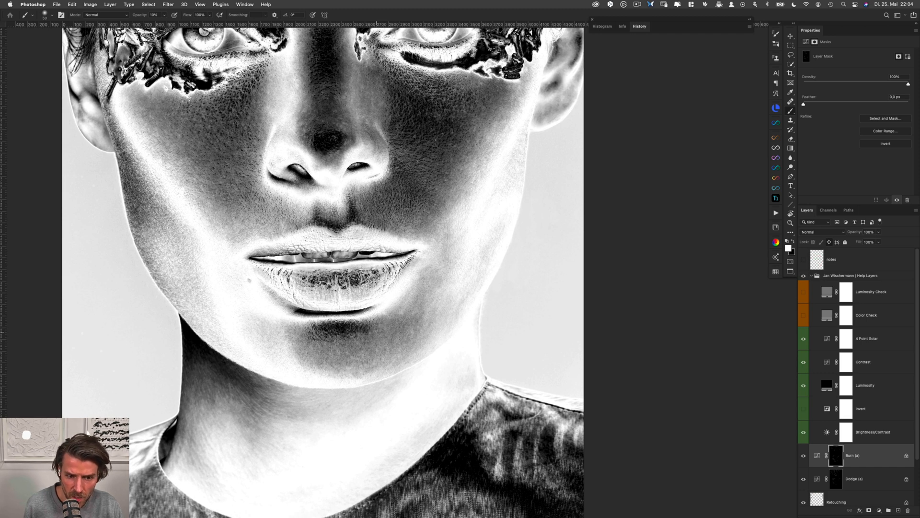
pyautogui.hotkey('alt', '[')
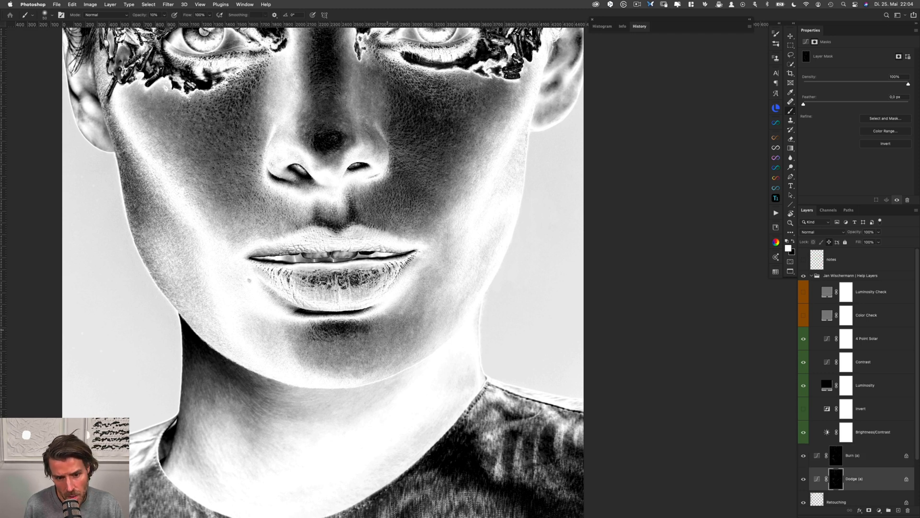
pyautogui.hotkey('alt', ']')
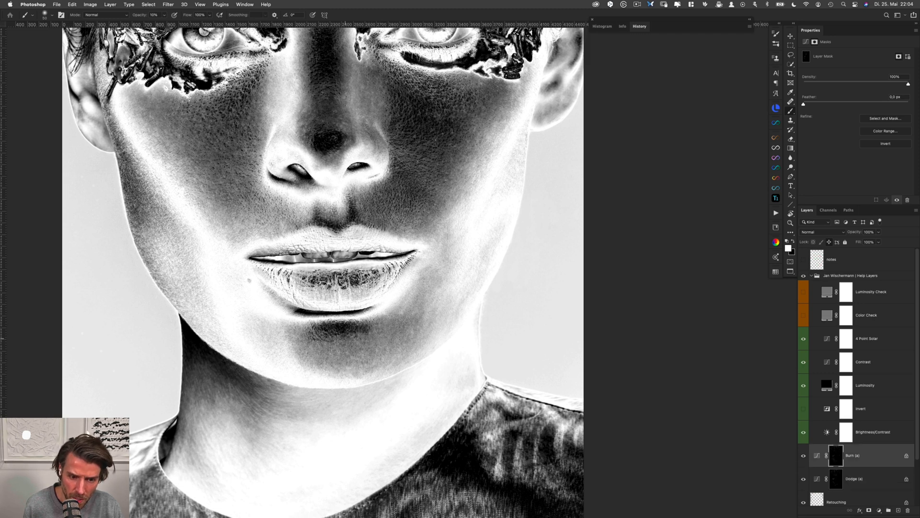
# Refine the transitions along the chin's lower edge, around and slightly right of its centre, on the Dodge (a) and Burn (a) masks
pyautogui.hotkey('alt', '[')
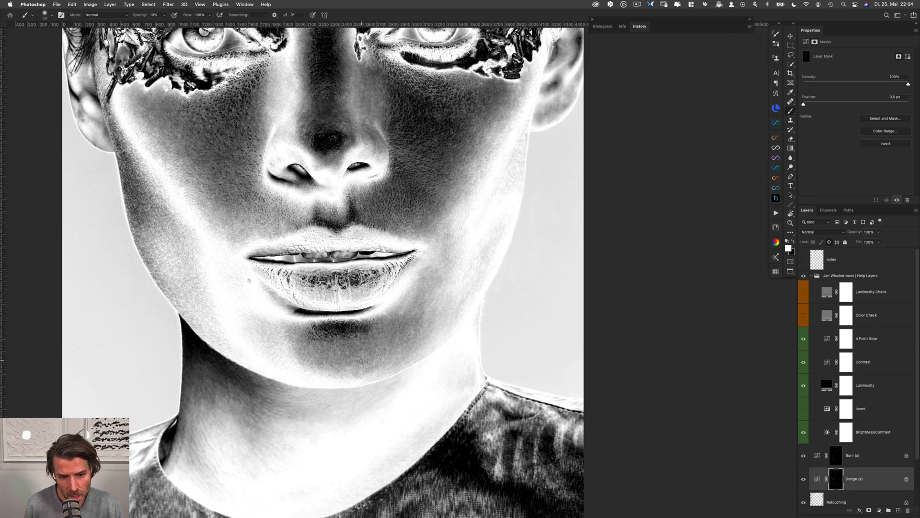
pyautogui.hotkey('alt', ']')
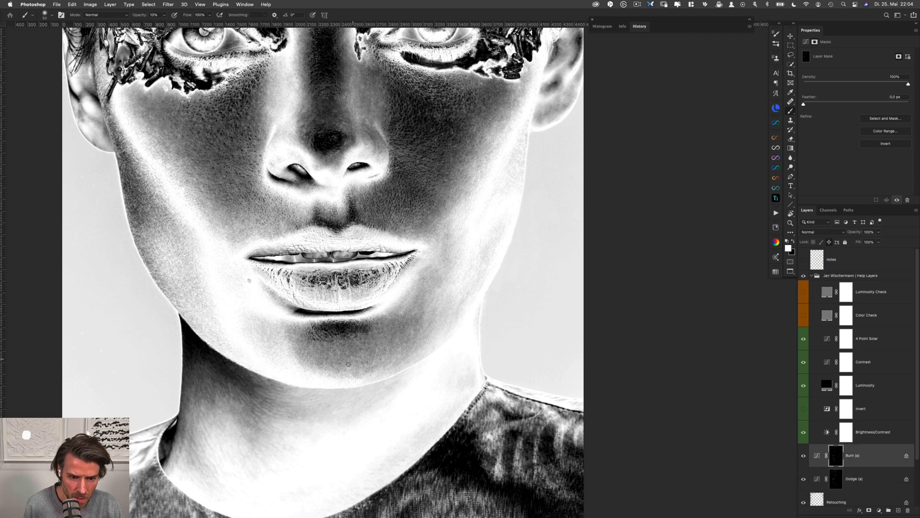
pyautogui.hotkey('alt', '[')
pyautogui.hotkey('alt', ']')
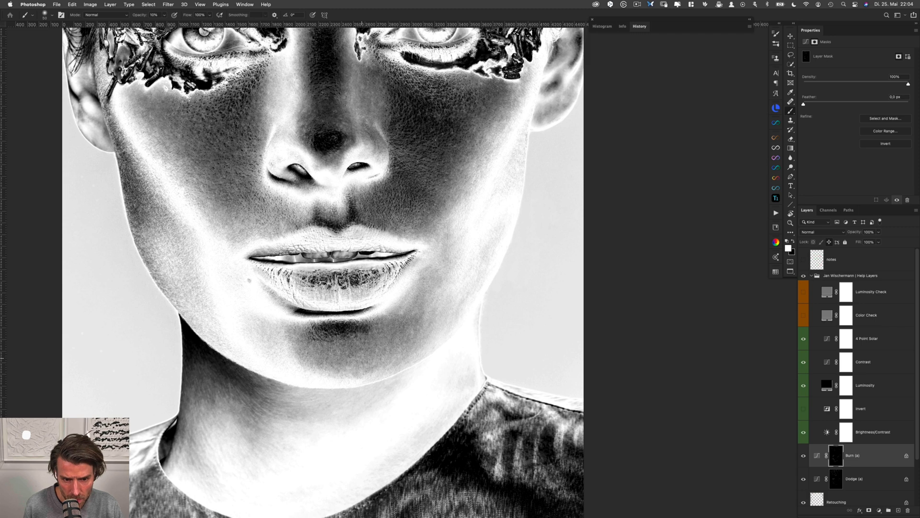
pyautogui.hotkey('alt', '[')
pyautogui.hotkey('alt', ']')
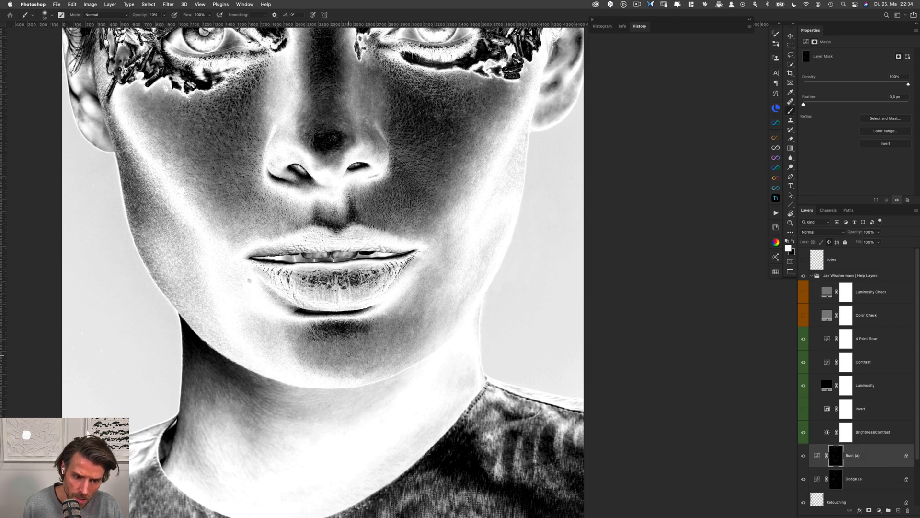
pyautogui.hotkey('alt', '[')
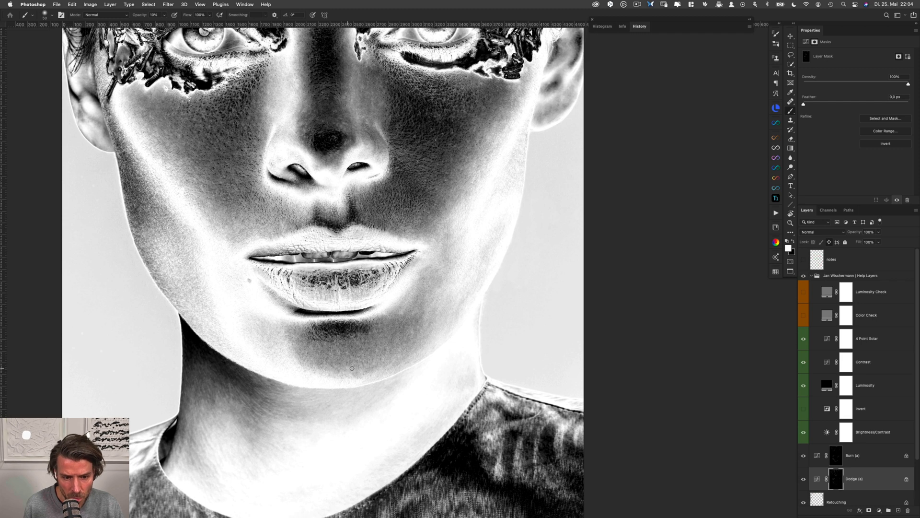
# Even out the tones from beside the right mouth corner down to the chin's lower right edge on the Burn (a) and Dodge (a) masks
pyautogui.hotkey('alt', ']')
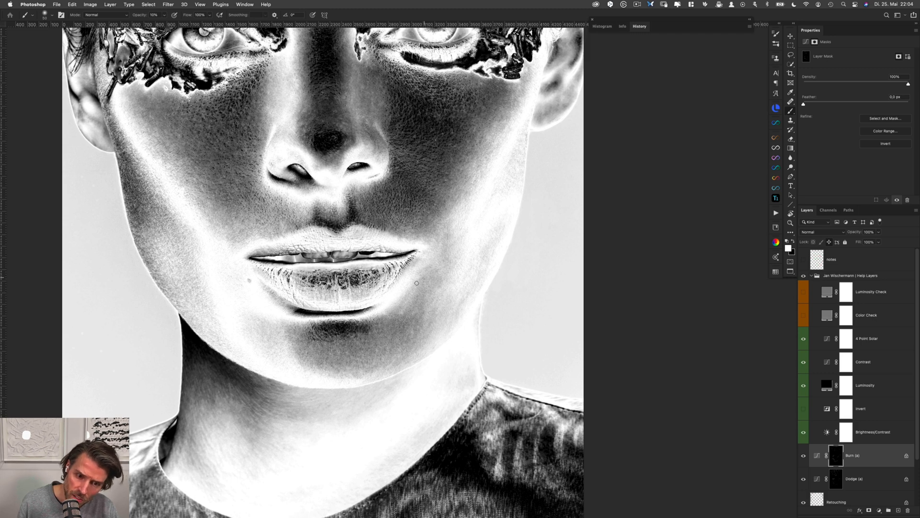
pyautogui.hotkey('alt', '[')
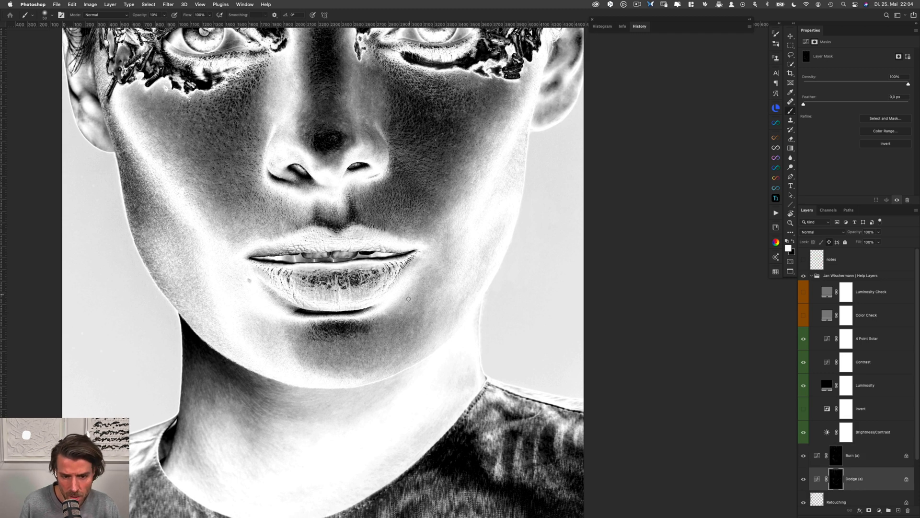
pyautogui.hotkey('alt', ']')
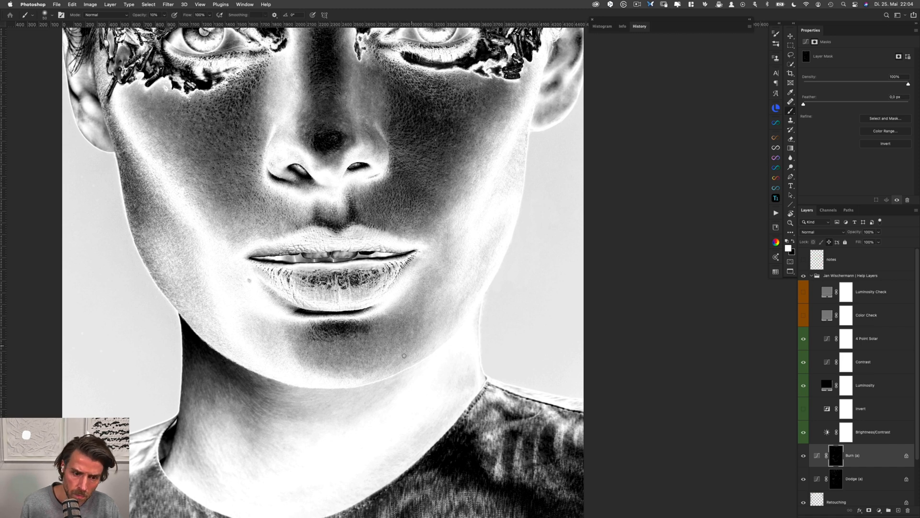
pyautogui.hotkey('alt', '[')
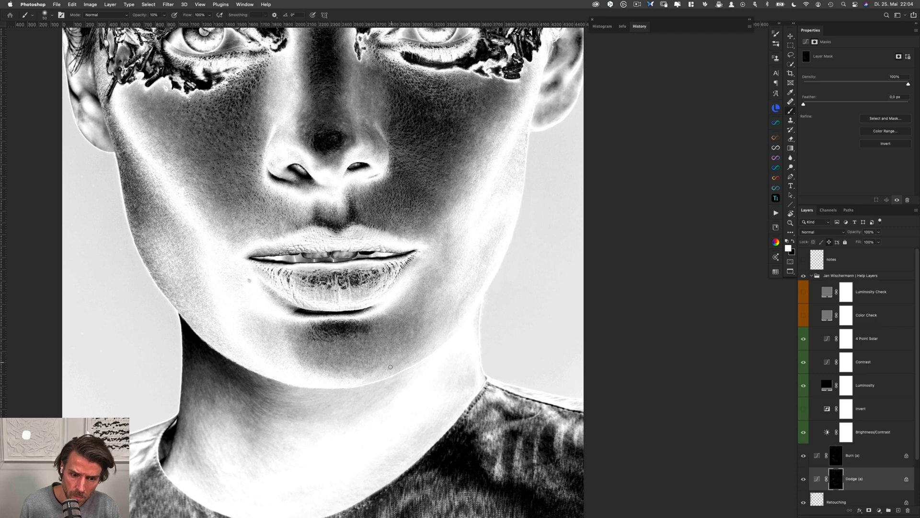
# Hide the help layers group and compare the portrait with the Burn (a) and Dodge (a) layers switched off and on
pyautogui.click(803, 276)
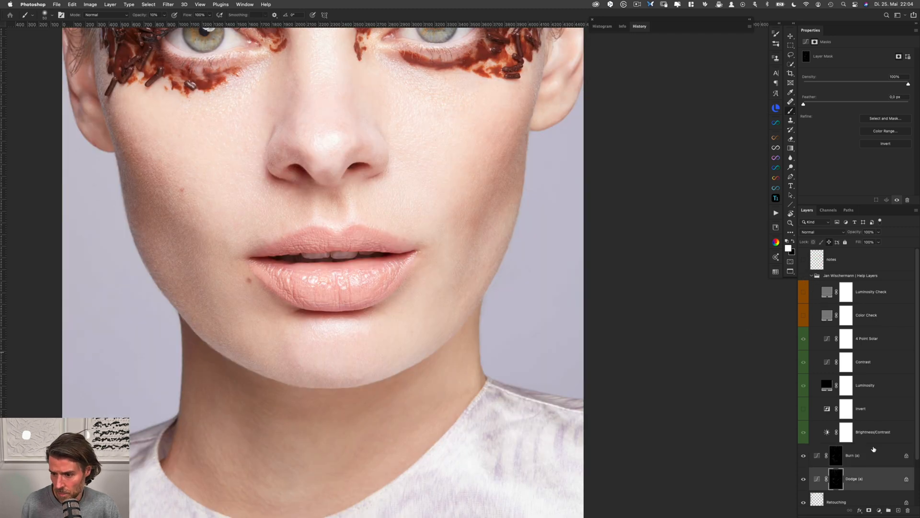
pyautogui.keyDown('shift'); pyautogui.click(863, 453); pyautogui.keyUp('shift')
pyautogui.press('super+comma')
# Examine the mouth, chin and jaw up close before and after dodging and burning, and check the whole face
pyautogui.press('super+comma')
pyautogui.press('super+comma')
pyautogui.press('super+comma')
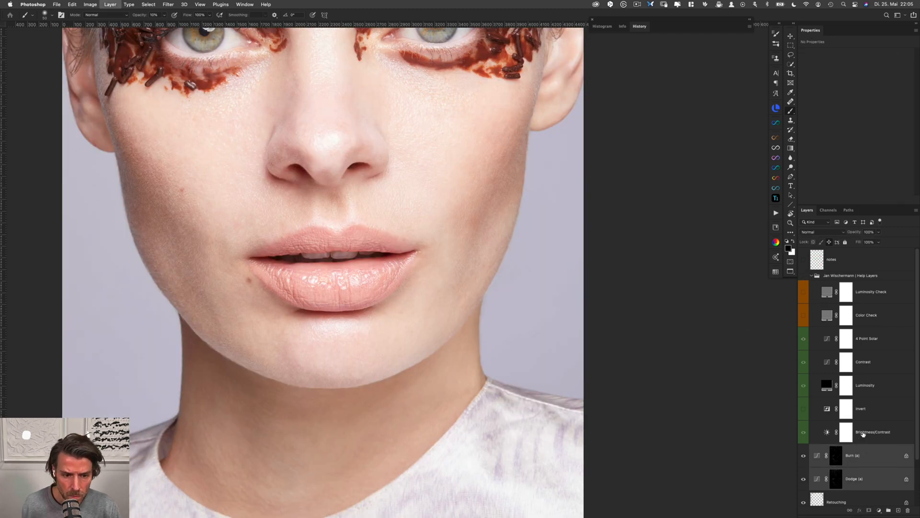
pyautogui.moveTo(333, 386)
pyautogui.mouseDown()
pyautogui.moveTo(346, 376)
pyautogui.moveTo(396, 405)
pyautogui.mouseUp()
pyautogui.moveTo(373, 332); pyautogui.dragTo(395, 427)
pyautogui.press('super+comma')
pyautogui.press('super+comma')
pyautogui.press('super+comma')
pyautogui.press('super+comma')
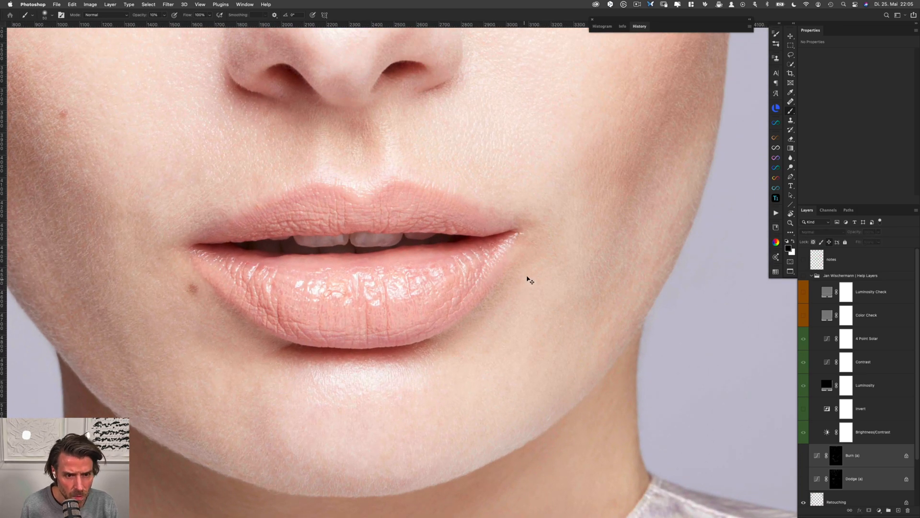
pyautogui.moveTo(522, 354); pyautogui.dragTo(507, 339)
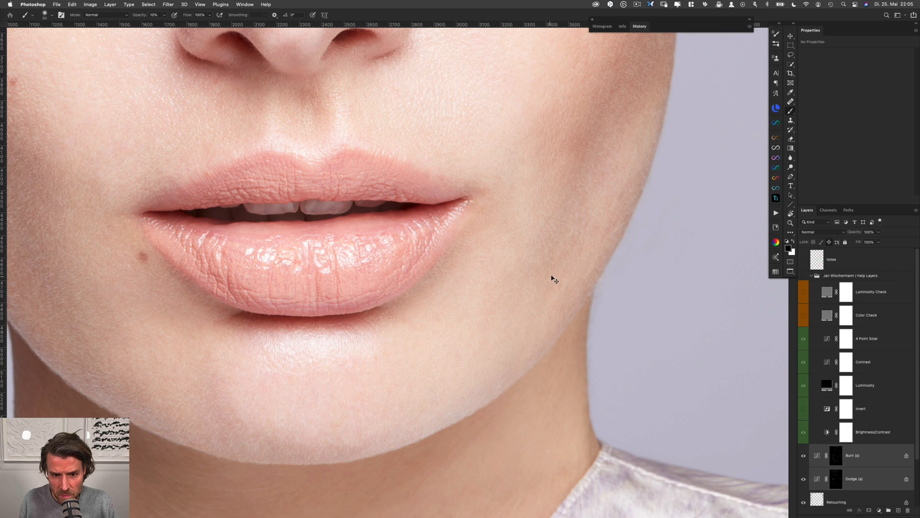
pyautogui.moveTo(509, 243); pyautogui.dragTo(503, 304)
pyautogui.press('super+0')
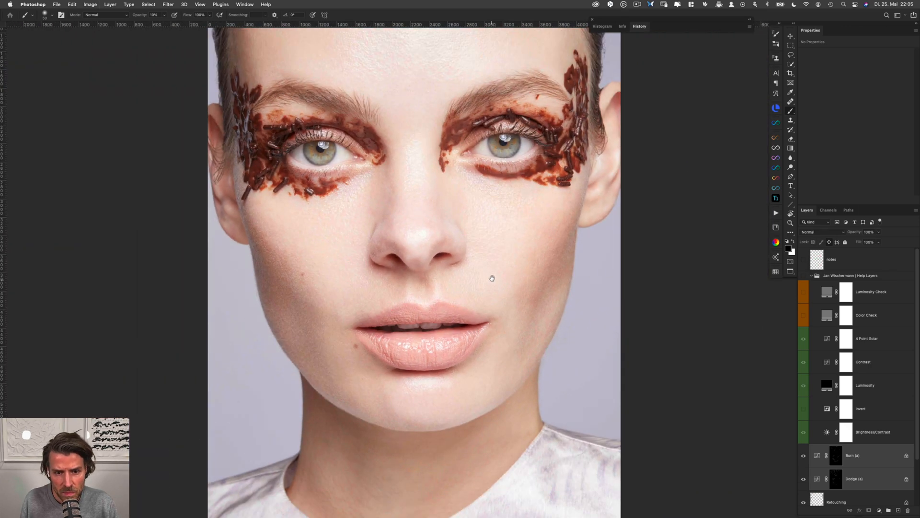
pyautogui.moveTo(506, 271); pyautogui.dragTo(492, 301)
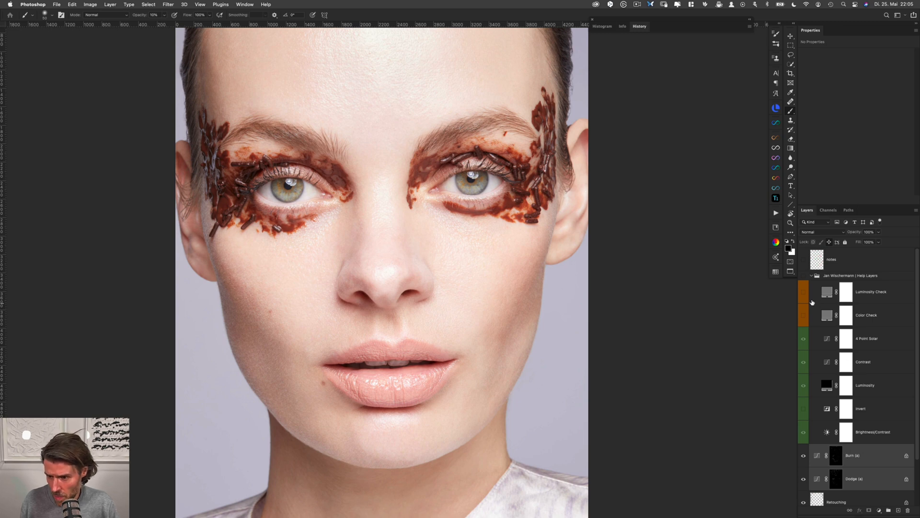
# Show the help layers group again, hide its Contrast layer and set the Brightness/Contrast layer's brightness to 115
pyautogui.click(804, 276)
pyautogui.click(837, 476)
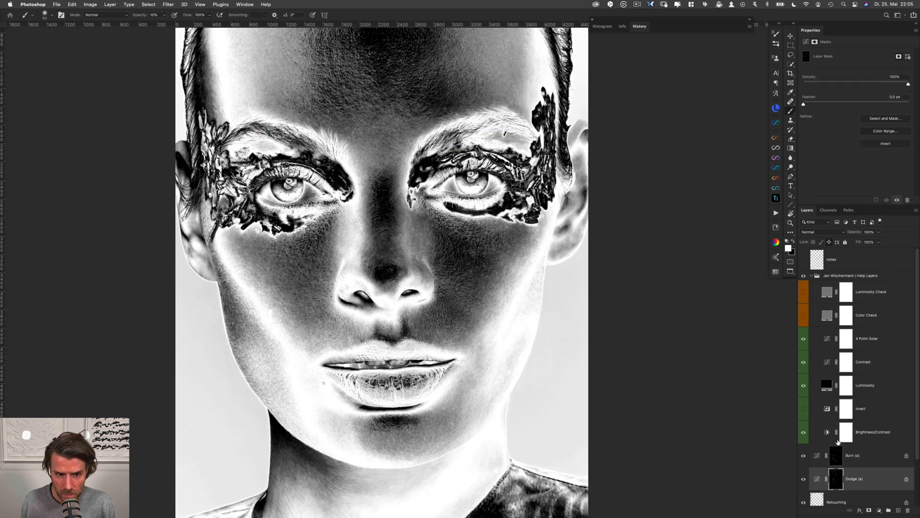
pyautogui.click(803, 363)
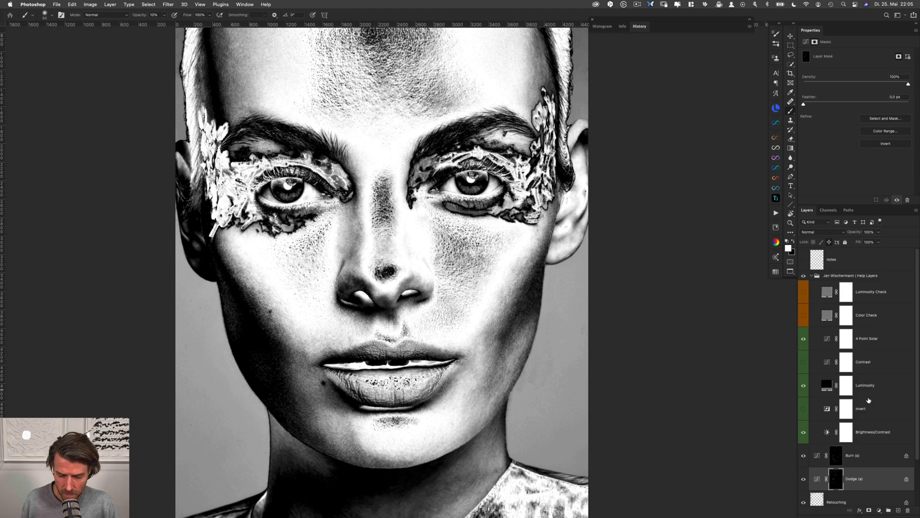
pyautogui.click(845, 437)
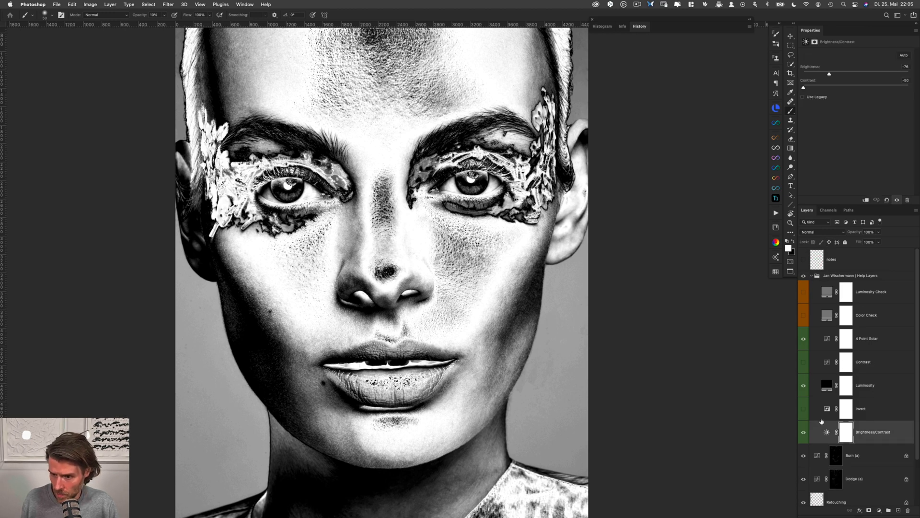
pyautogui.moveTo(830, 74); pyautogui.dragTo(897, 78)
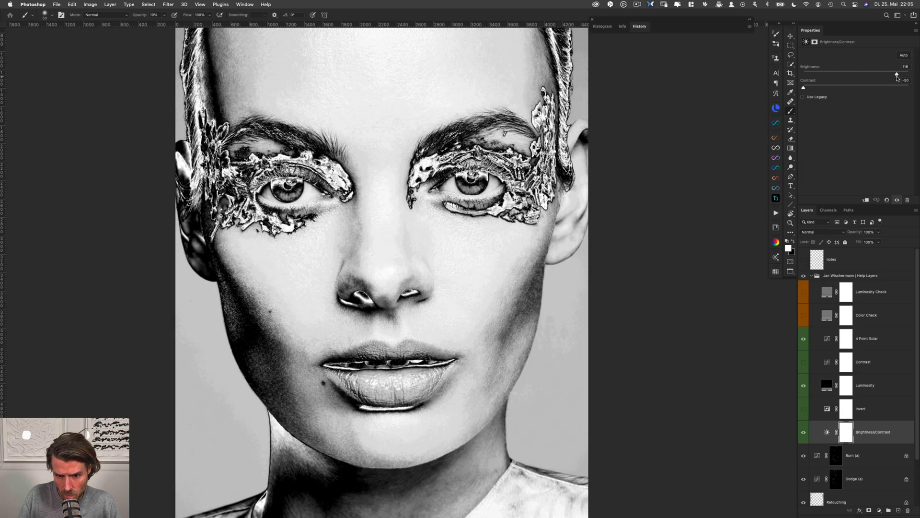
# Dodge and burn the uneven patches along the lower left jaw beside the chin on the Dodge (a) and Burn (a) masks
pyautogui.click(836, 479)
pyautogui.keyDown('super'); pyautogui.click(409, 460); pyautogui.keyUp('super')
pyautogui.keyDown('super'); pyautogui.click(408, 459); pyautogui.keyUp('super')
pyautogui.moveTo(422, 467); pyautogui.dragTo(393, 373)
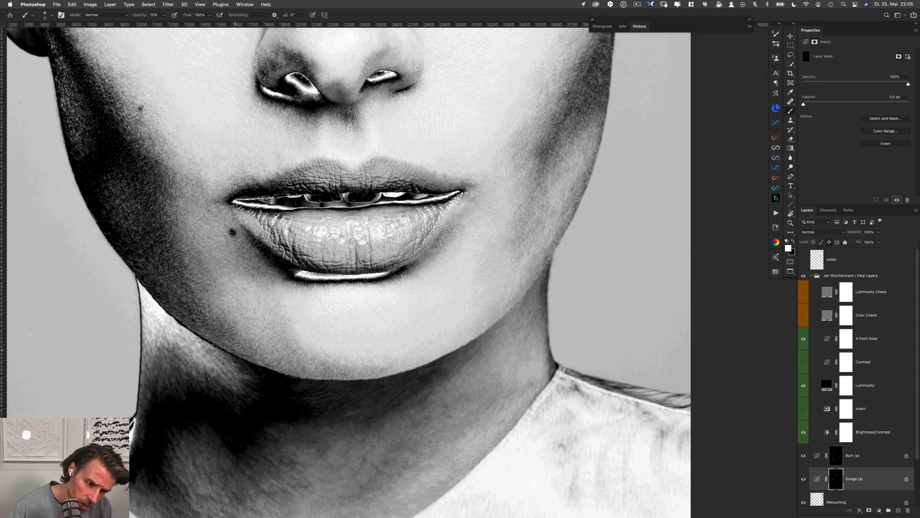
pyautogui.hotkey('alt', ']')
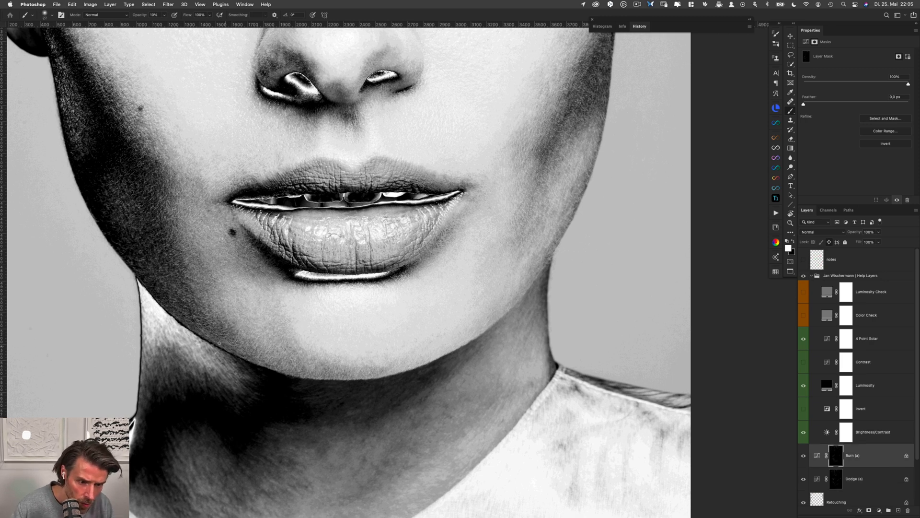
pyautogui.hotkey('alt', '[')
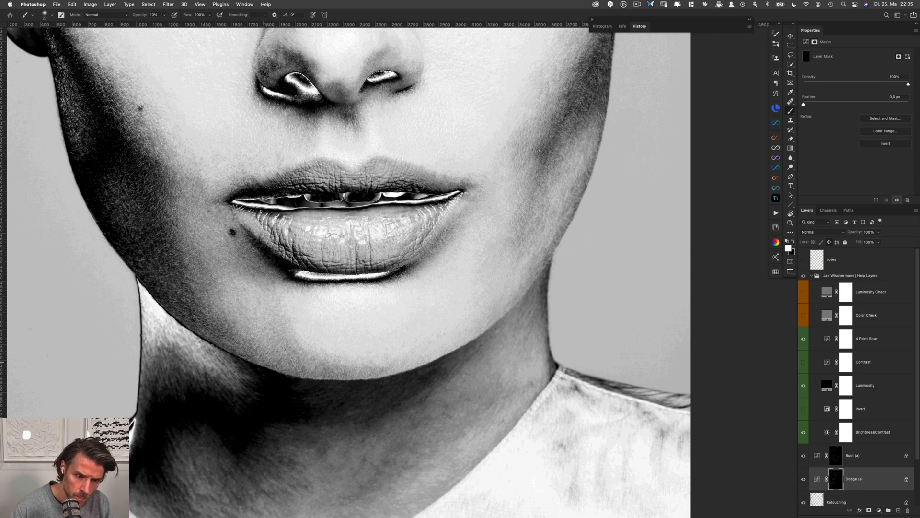
pyautogui.hotkey('alt', ']')
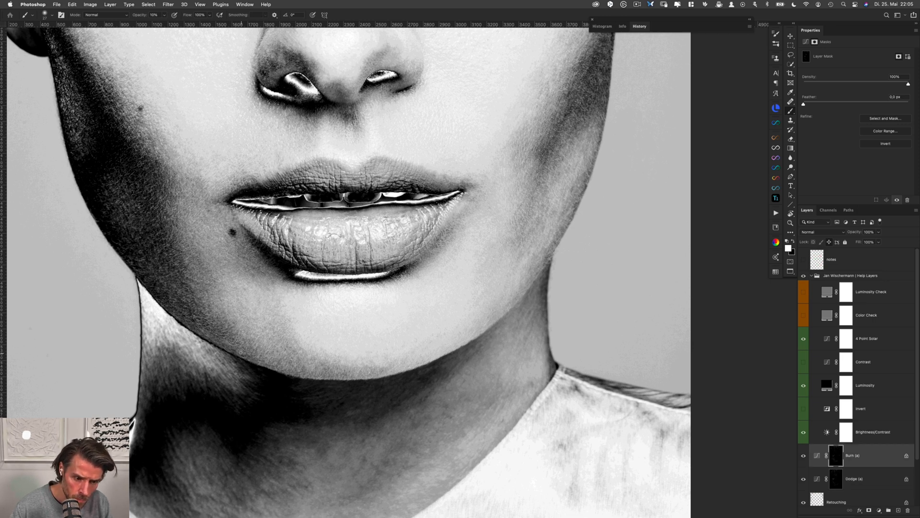
pyautogui.hotkey('alt', '[')
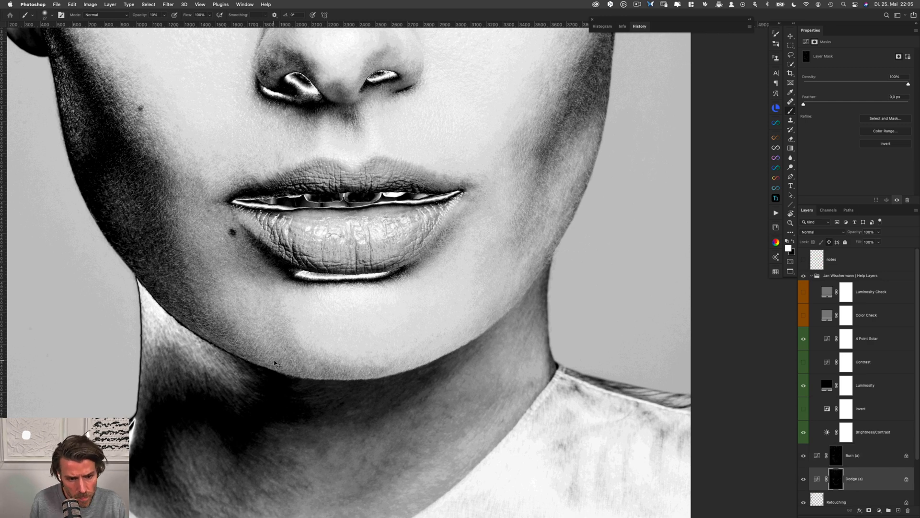
# Smooth the transitions along the chin's bottom edge, from left of centre to the right, on the Burn (a) and Dodge (a) masks
pyautogui.hotkey('alt', ']')
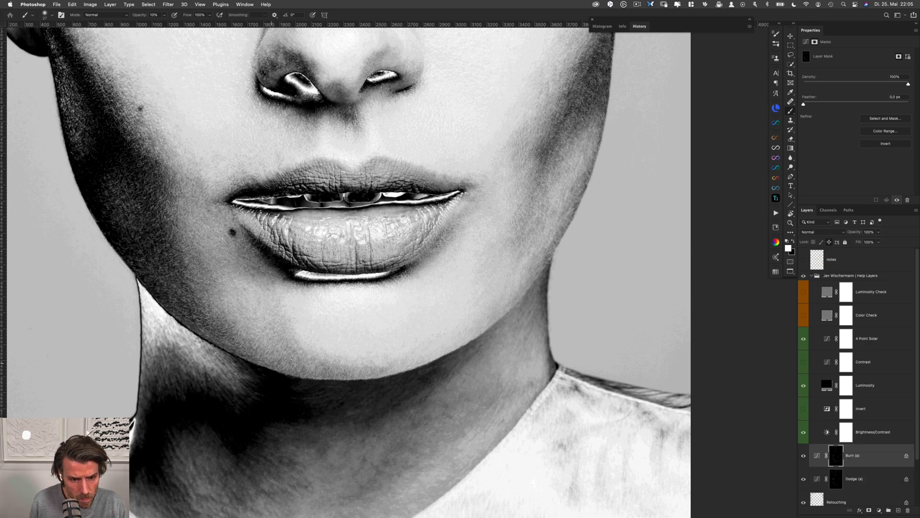
pyautogui.hotkey('alt', '[')
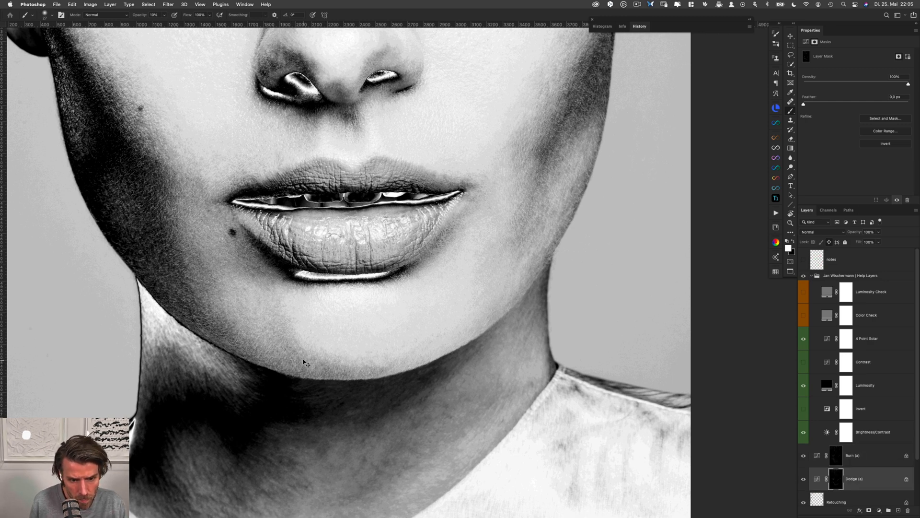
pyautogui.hotkey('alt', ']')
pyautogui.hotkey('alt', '[')
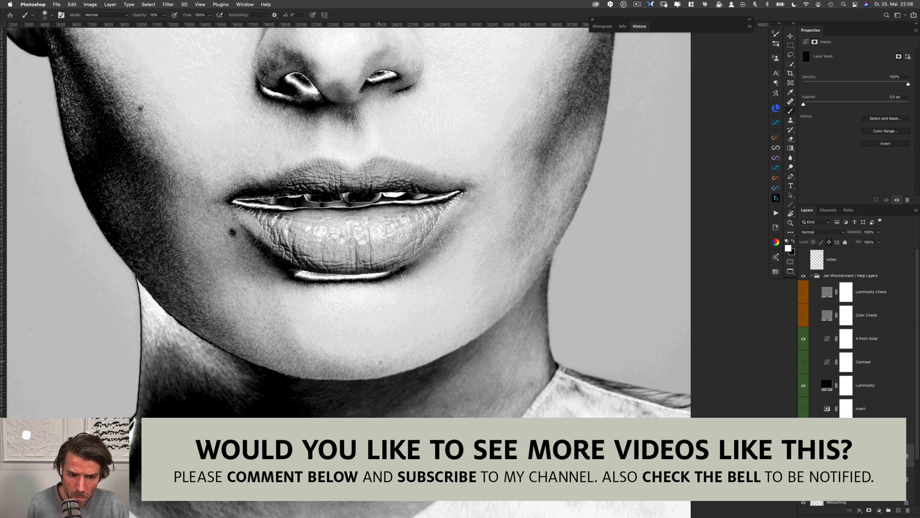
# Balance the light and dark patches on the skin around the left mouth corner on the Dodge (a) and Burn (a) masks
pyautogui.moveTo(406, 312); pyautogui.dragTo(368, 336)
pyautogui.hotkey('alt', '[')
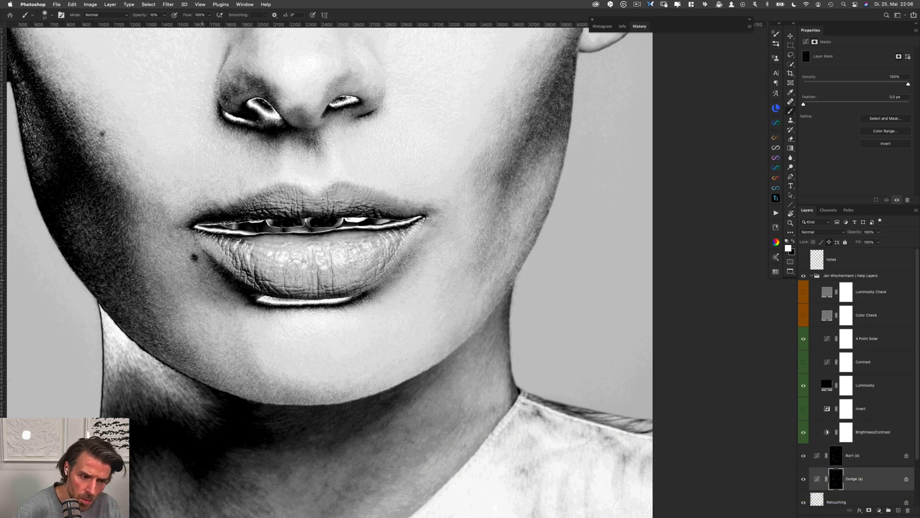
pyautogui.hotkey('alt', ']')
pyautogui.hotkey('alt', '[')
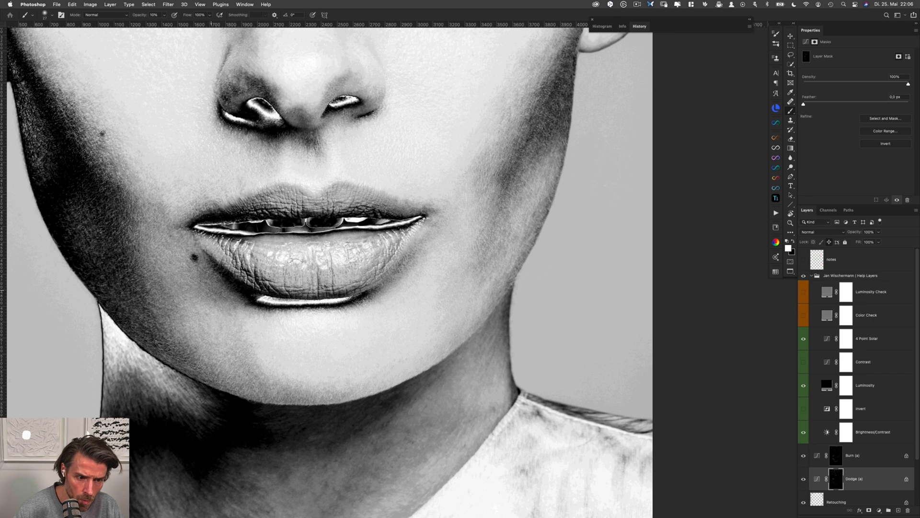
pyautogui.hotkey('alt', ']')
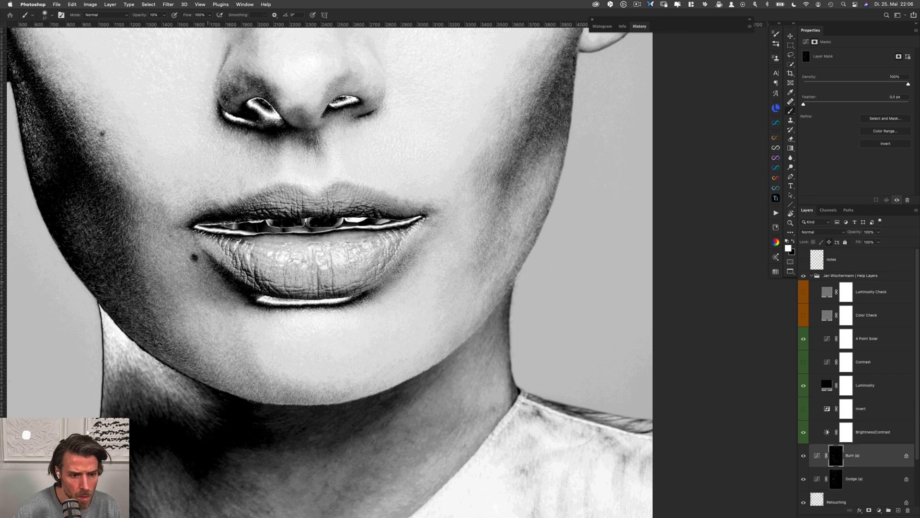
pyautogui.hotkey('alt', '[')
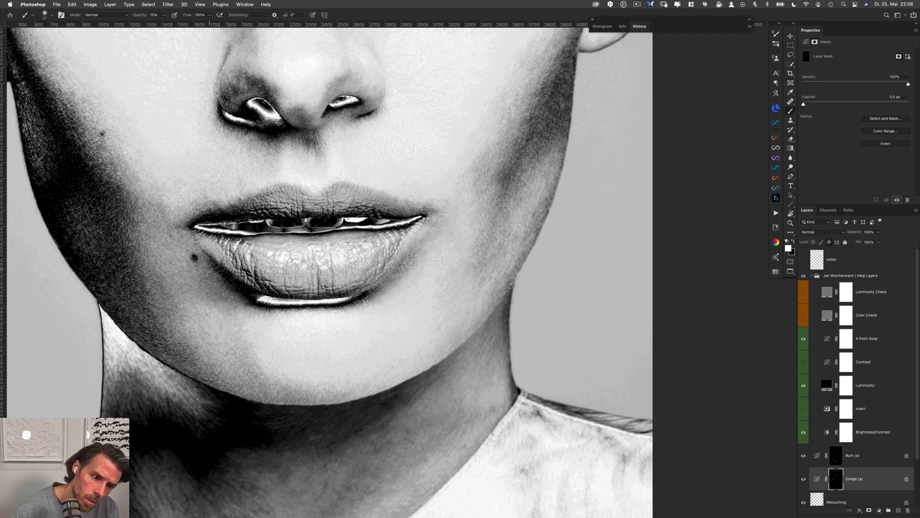
pyautogui.hotkey('alt', ']')
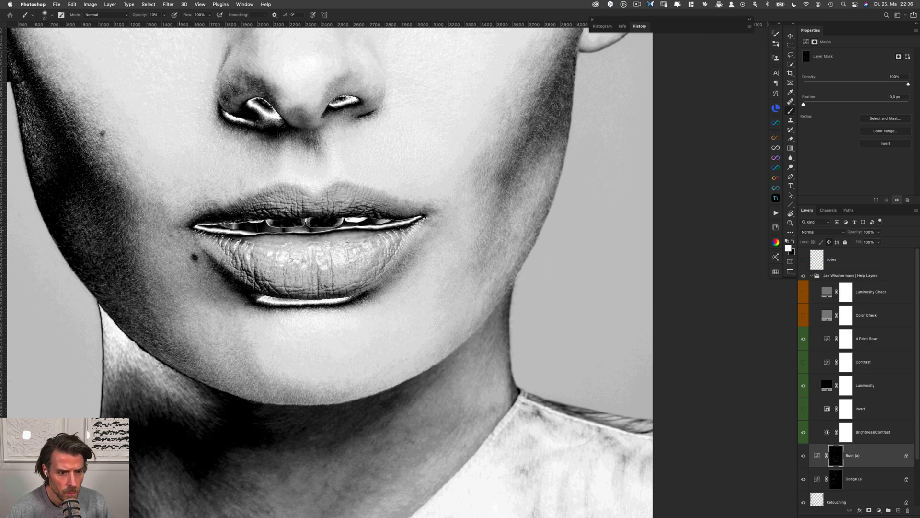
pyautogui.hotkey('alt', '[')
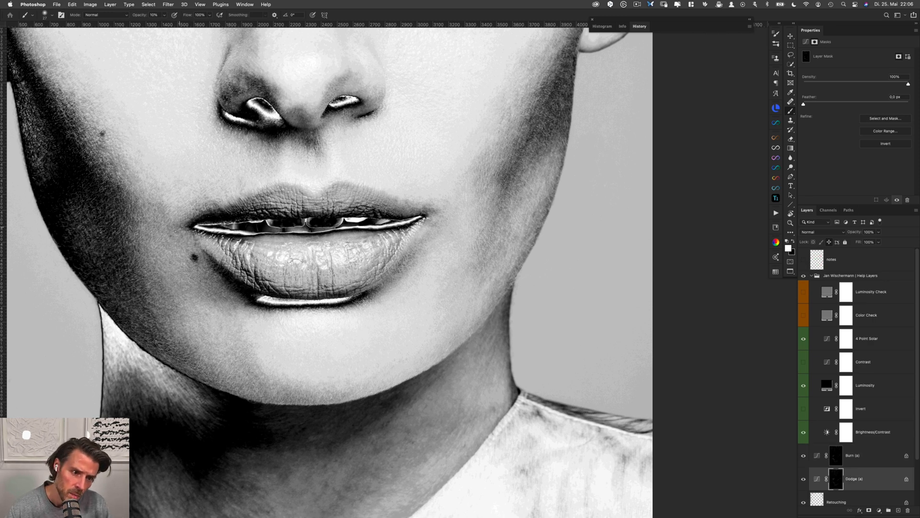
pyautogui.moveTo(168, 207); pyautogui.dragTo(171, 208)
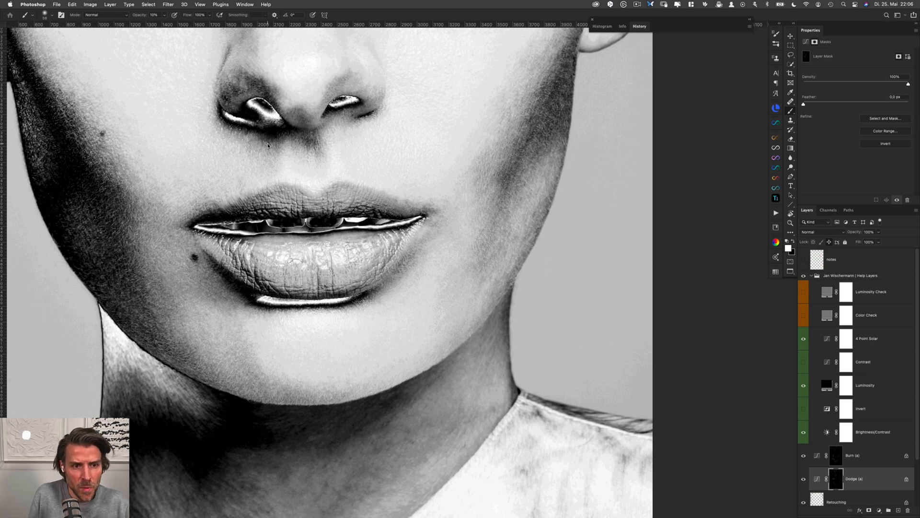
# Dodge and burn the skin between the left nostril and the upper lip on the Dodge (a) and Burn (a) masks
pyautogui.moveTo(269, 143); pyautogui.dragTo(257, 153)
pyautogui.moveTo(254, 191)
pyautogui.mouseDown()
pyautogui.moveTo(283, 272)
pyautogui.moveTo(249, 283)
pyautogui.mouseUp()
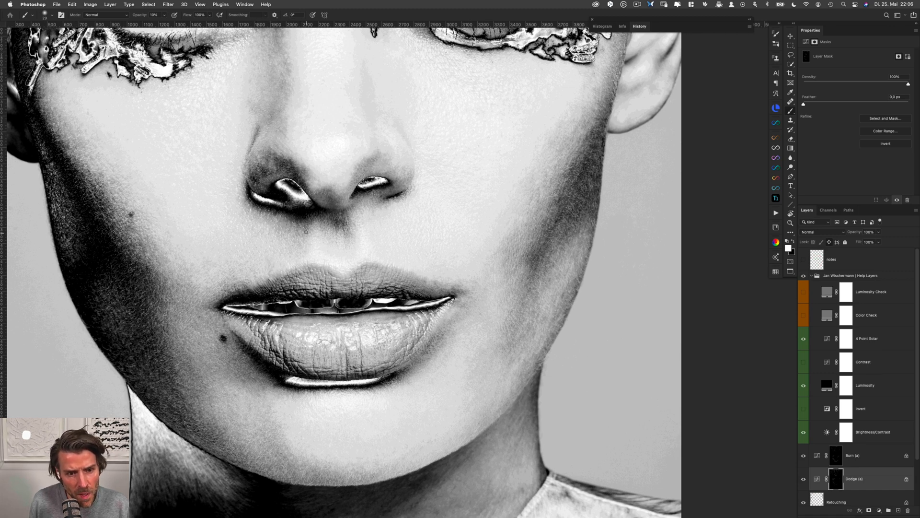
pyautogui.hotkey('alt', ']')
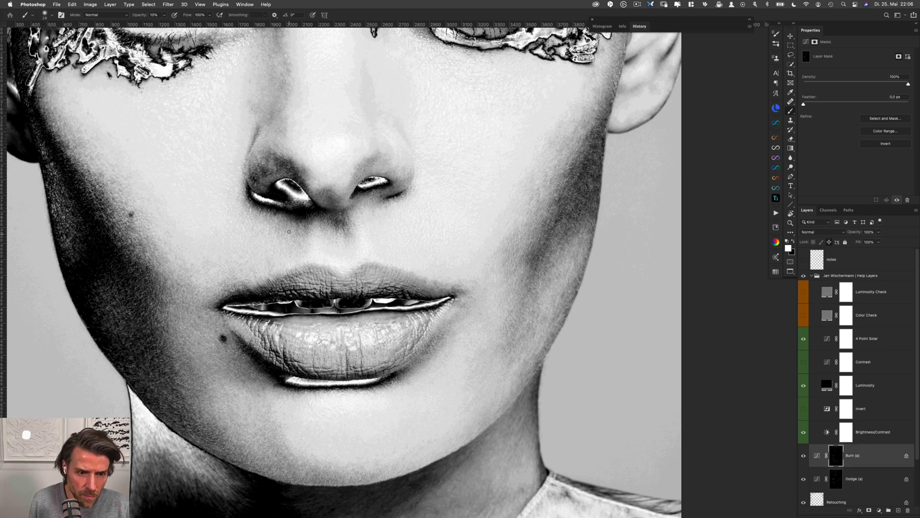
pyautogui.hotkey('alt', '[')
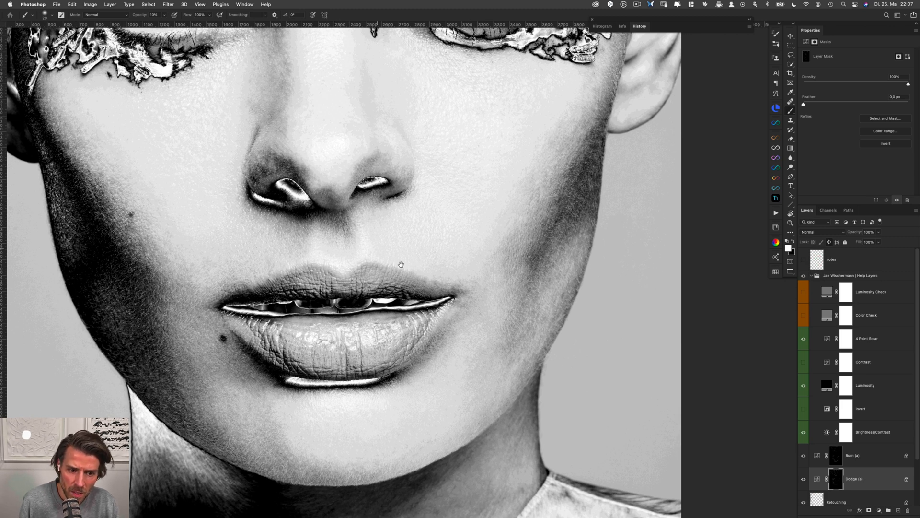
# Dodge and burn the skin along the right half of the upper lip's edge on the Burn (a) and Dodge (a) masks
pyautogui.moveTo(471, 289); pyautogui.dragTo(381, 237)
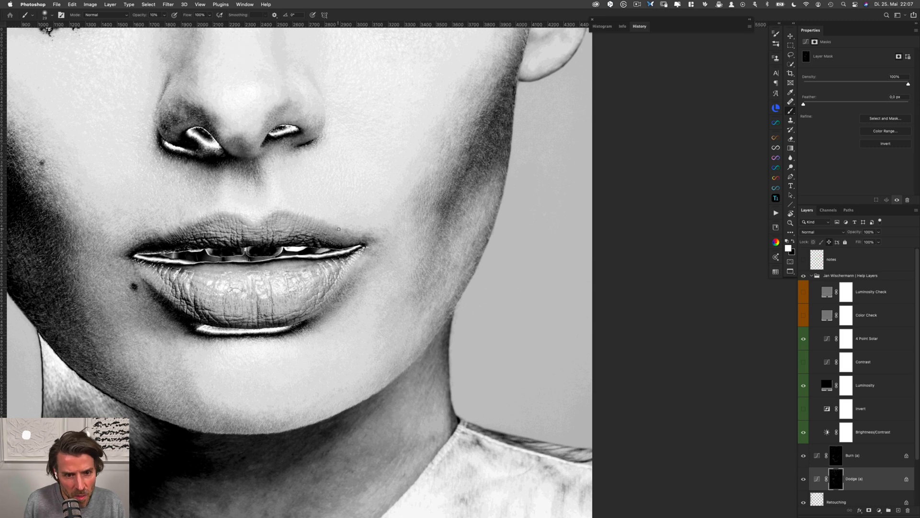
pyautogui.hotkey('alt', ']')
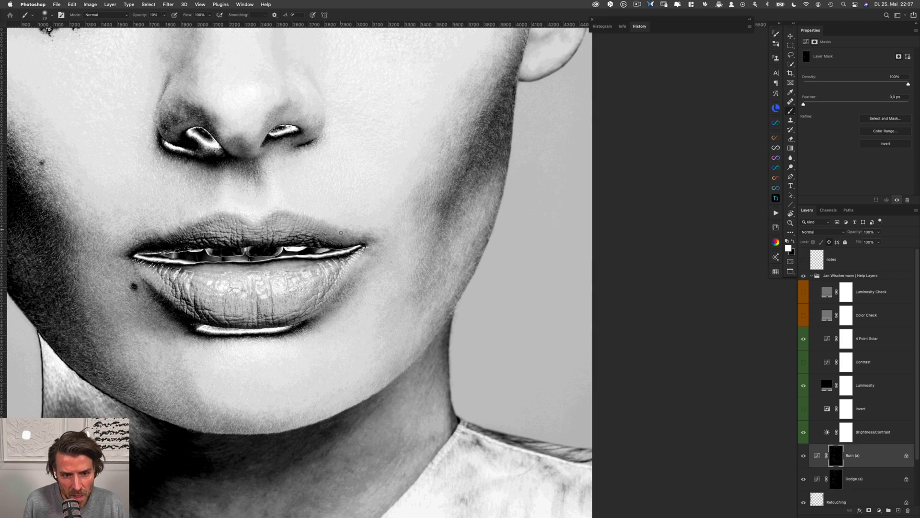
pyautogui.hotkey('alt', '[')
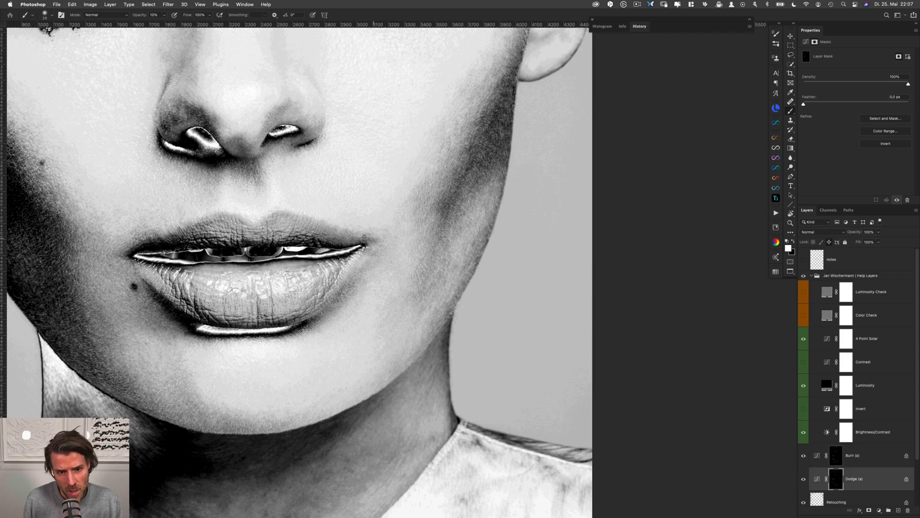
pyautogui.hotkey('alt', ']')
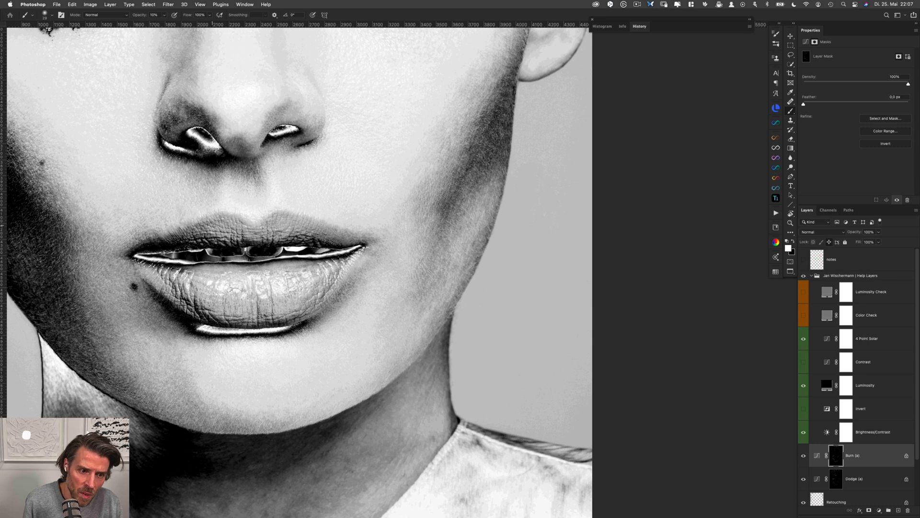
pyautogui.hotkey('alt', '[')
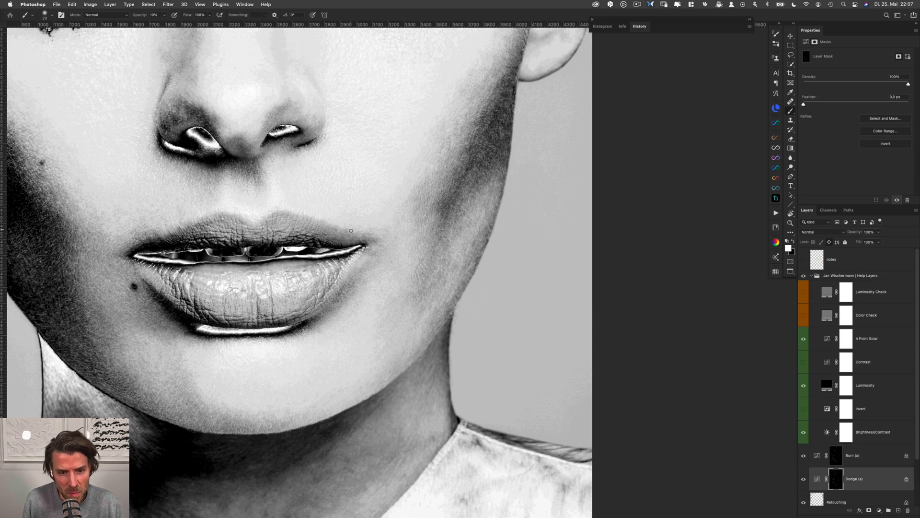
pyautogui.hotkey('alt', ']')
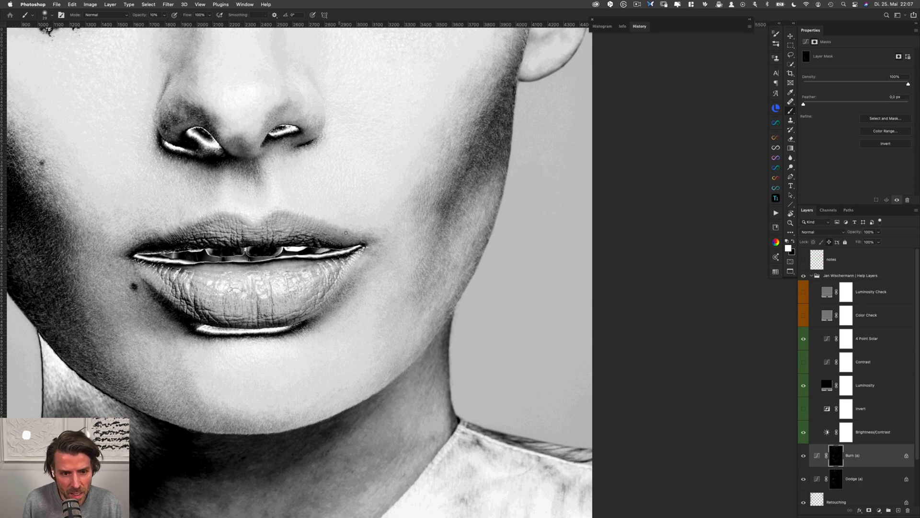
# Even out the light and dark patches around the right mouth corner on the Dodge (a) and Burn (a) masks
pyautogui.hotkey('alt', '[')
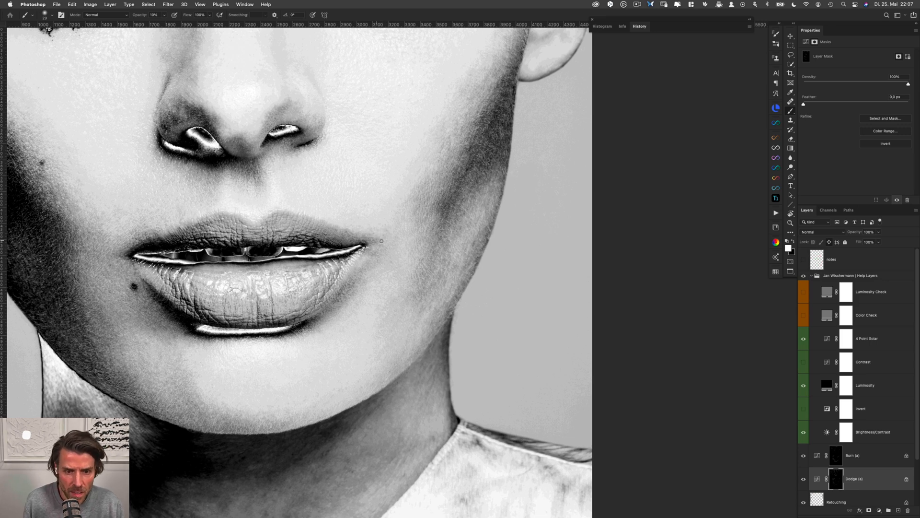
pyautogui.hotkey('alt', ']')
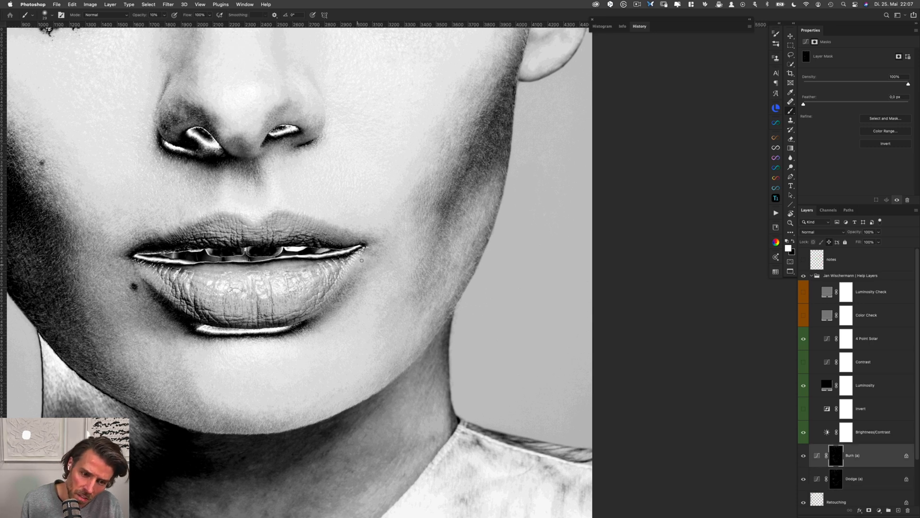
pyautogui.moveTo(377, 248); pyautogui.dragTo(377, 248)
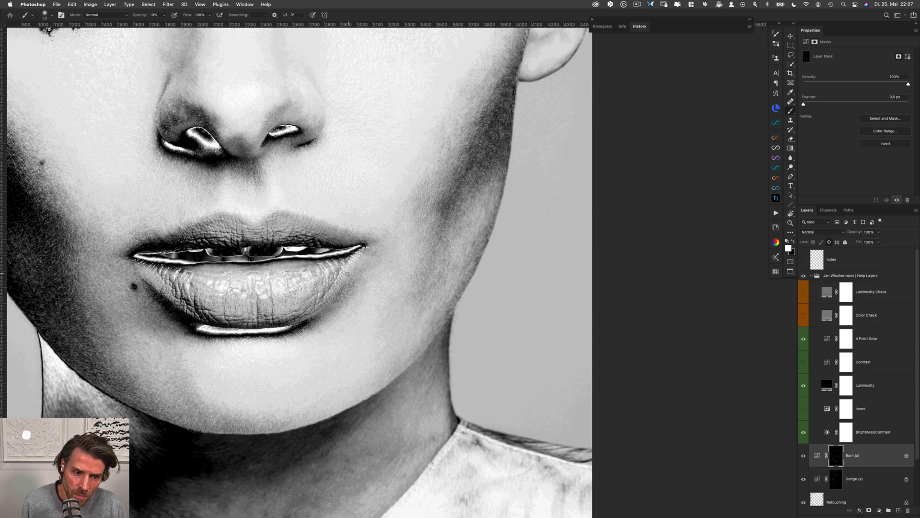
pyautogui.hotkey('alt', '[')
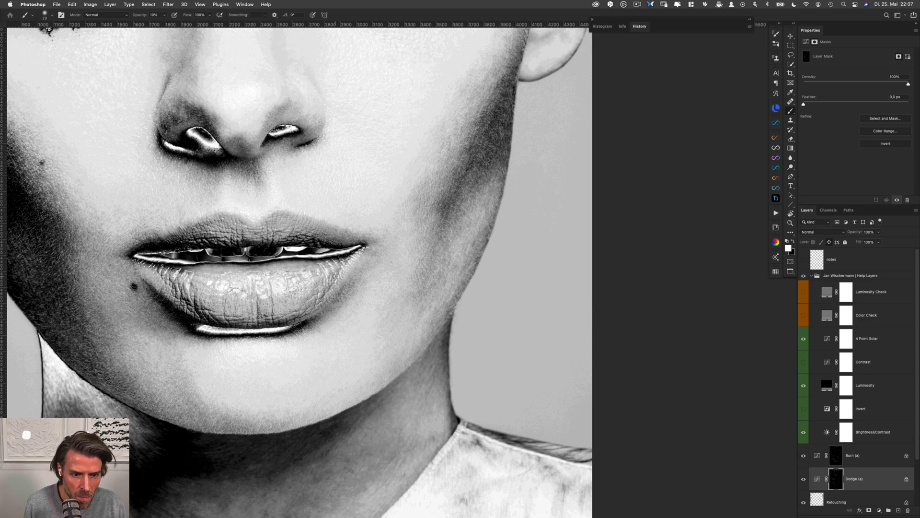
pyautogui.moveTo(357, 263); pyautogui.dragTo(360, 259)
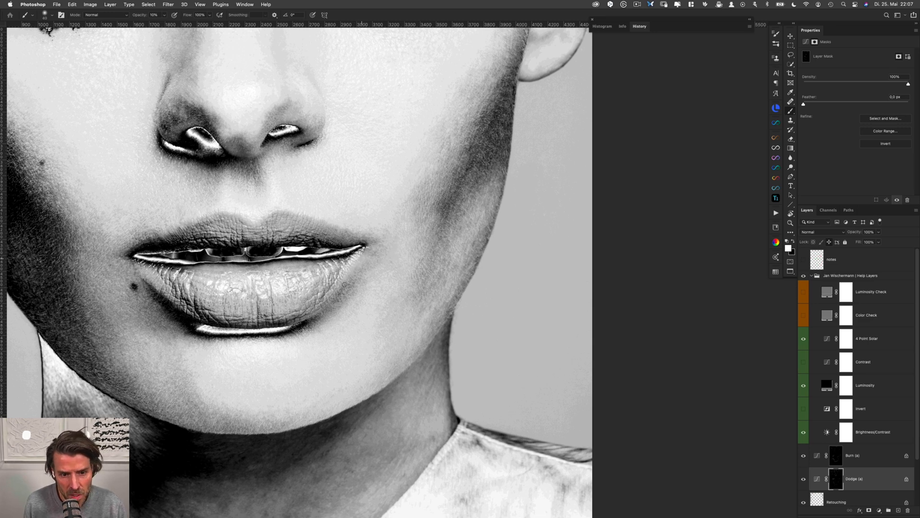
pyautogui.hotkey('alt', ']')
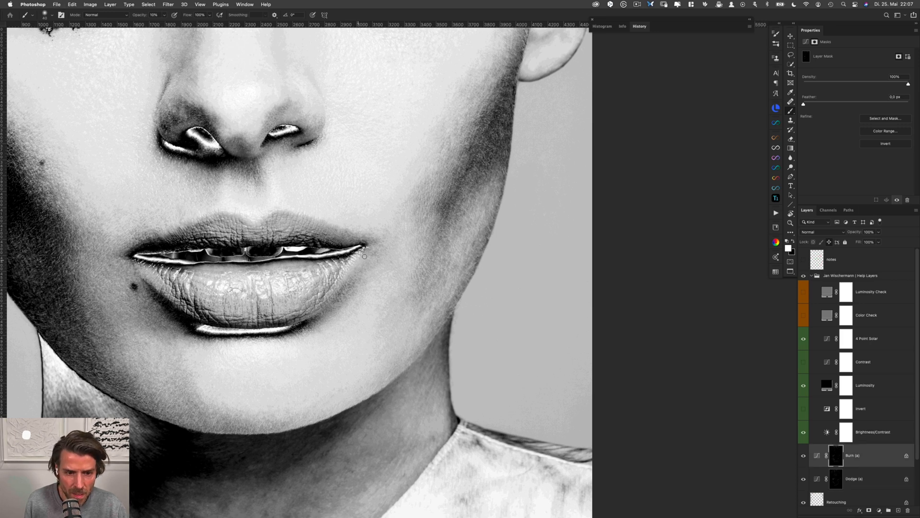
pyautogui.hotkey('alt', '[')
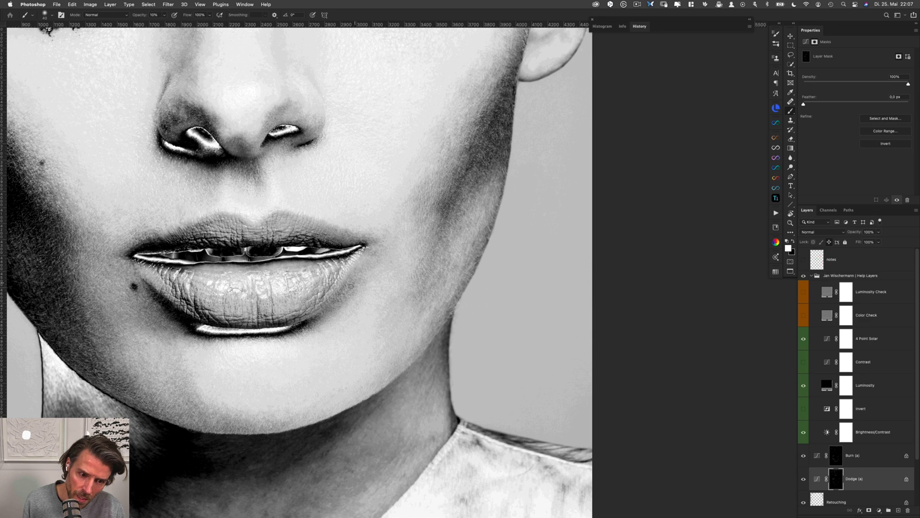
# Smooth the upper right cheek from beside the earlobe down along the shadow edge on the Dodge (a) and Burn (a) masks
pyautogui.scroll(3, 433, 282)
pyautogui.hscroll(2, 433, 282)
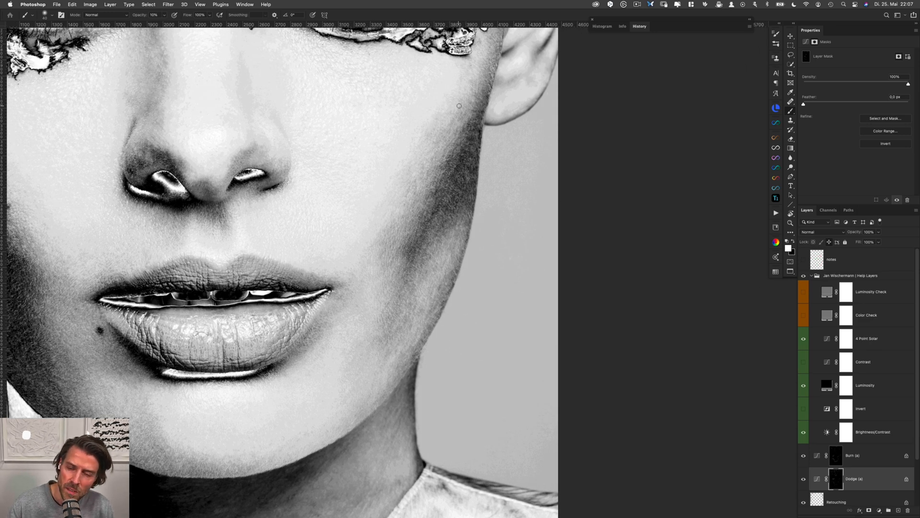
pyautogui.moveTo(460, 112); pyautogui.dragTo(455, 110)
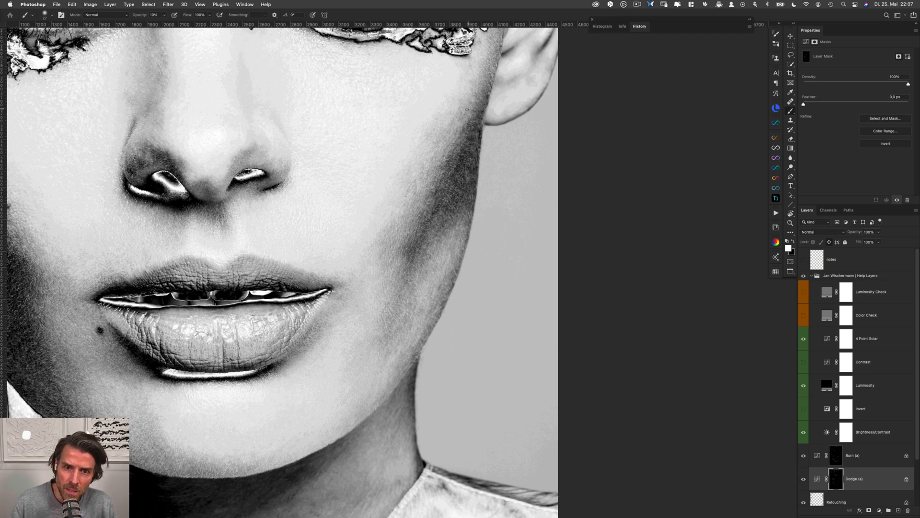
pyautogui.hotkey('alt', ']')
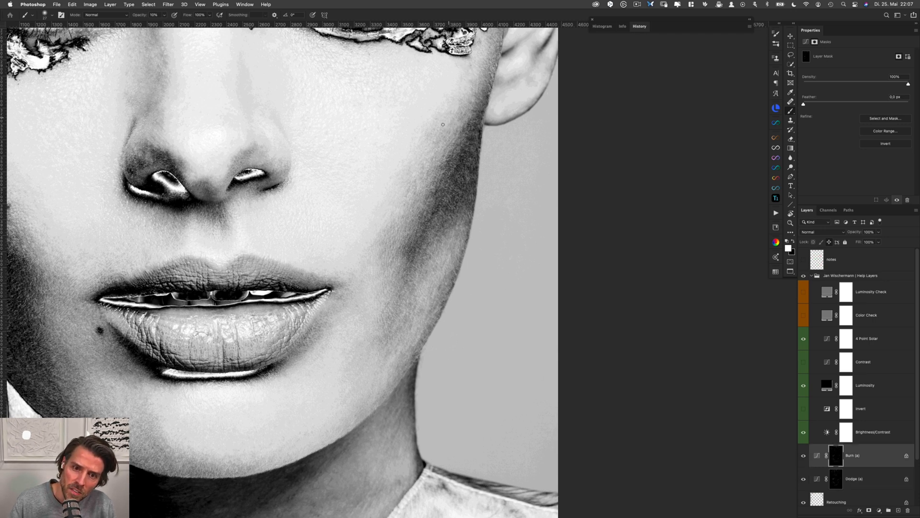
pyautogui.hotkey('alt', '[')
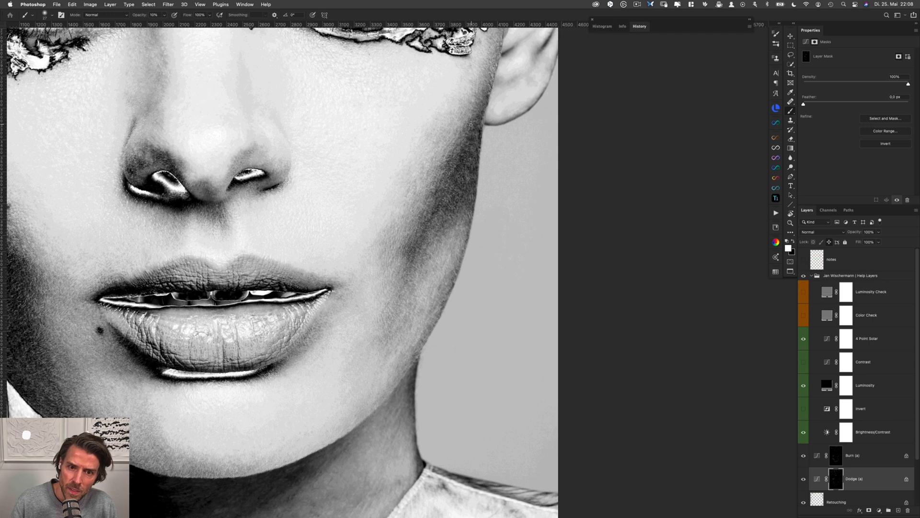
pyautogui.moveTo(458, 147); pyautogui.dragTo(463, 147)
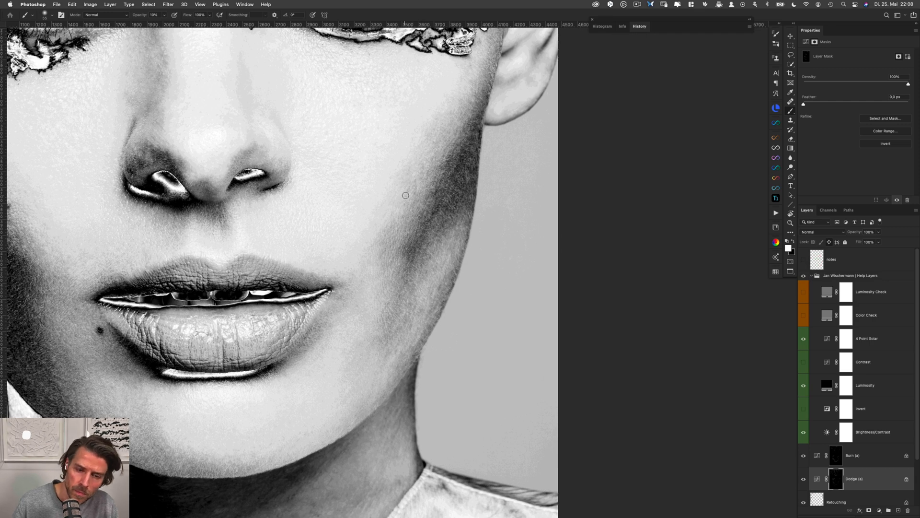
pyautogui.moveTo(405, 196); pyautogui.dragTo(404, 195)
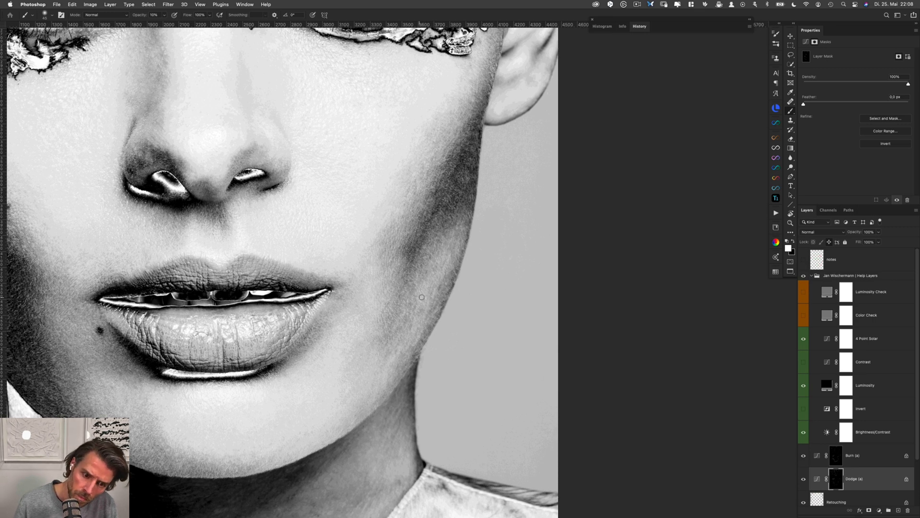
# Dodge and burn the uneven patches on the right jaw and lower cheek on the Dodge (a) and Burn (a) masks
pyautogui.moveTo(419, 289); pyautogui.dragTo(415, 289)
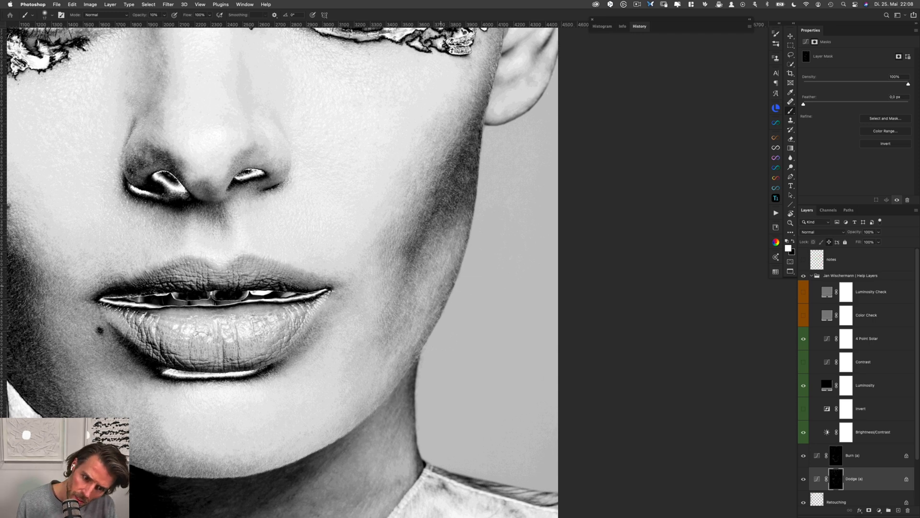
pyautogui.moveTo(428, 311); pyautogui.dragTo(414, 293)
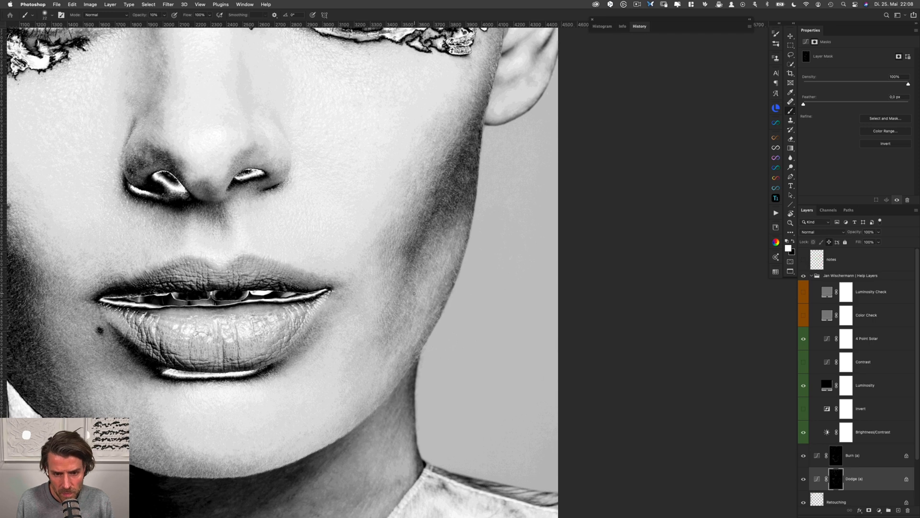
pyautogui.hotkey('alt', ']')
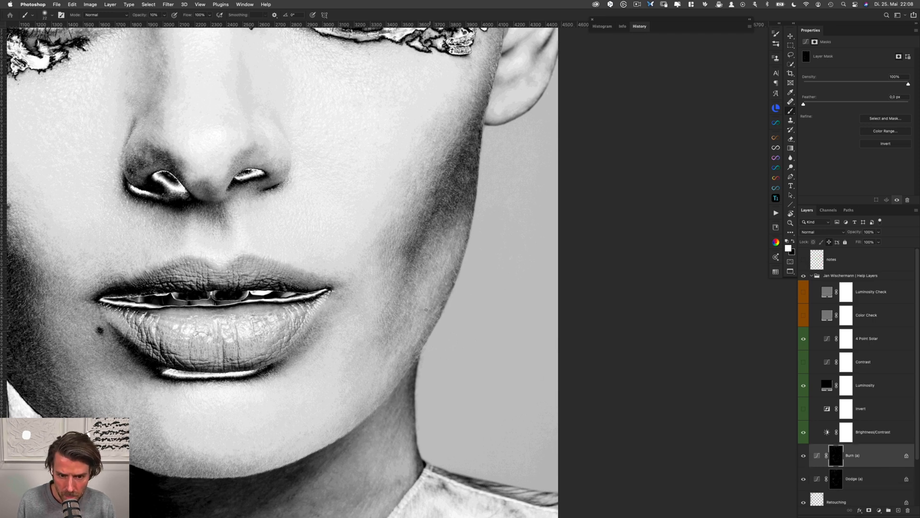
pyautogui.hotkey('alt', '[')
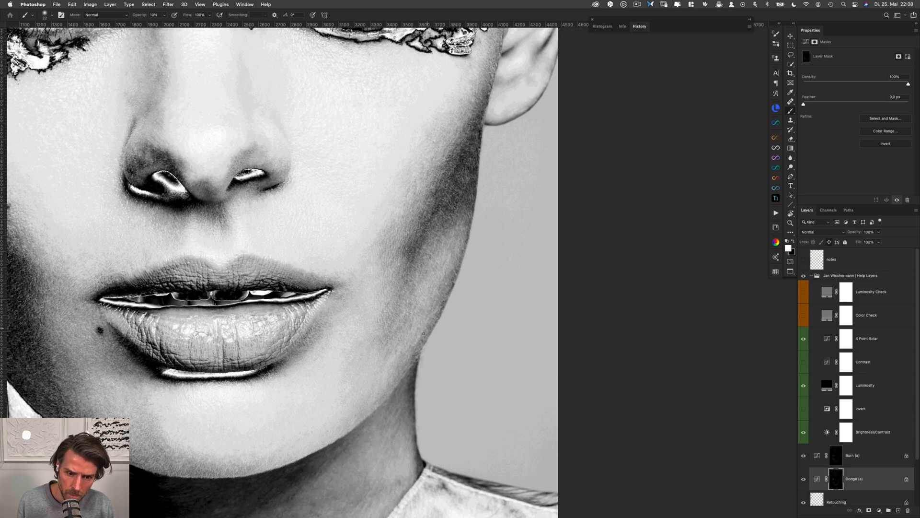
pyautogui.hotkey('alt', ']')
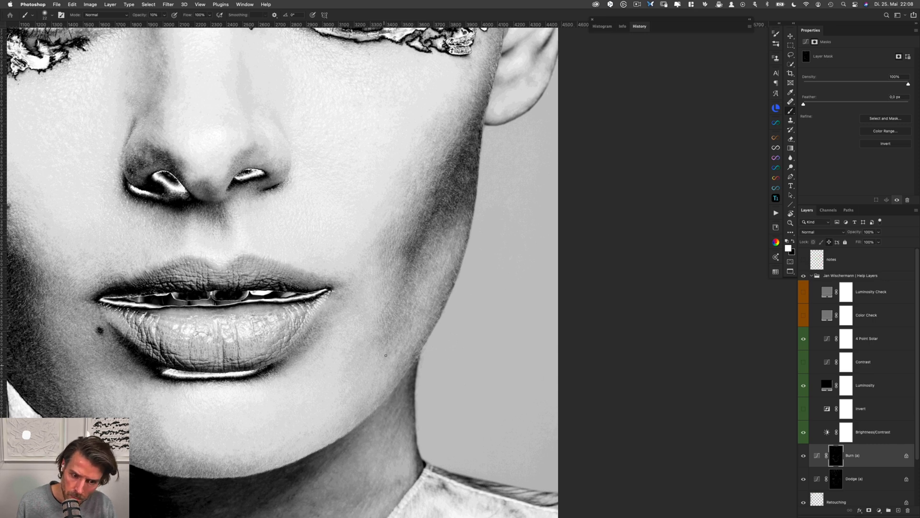
pyautogui.hotkey('alt', '[')
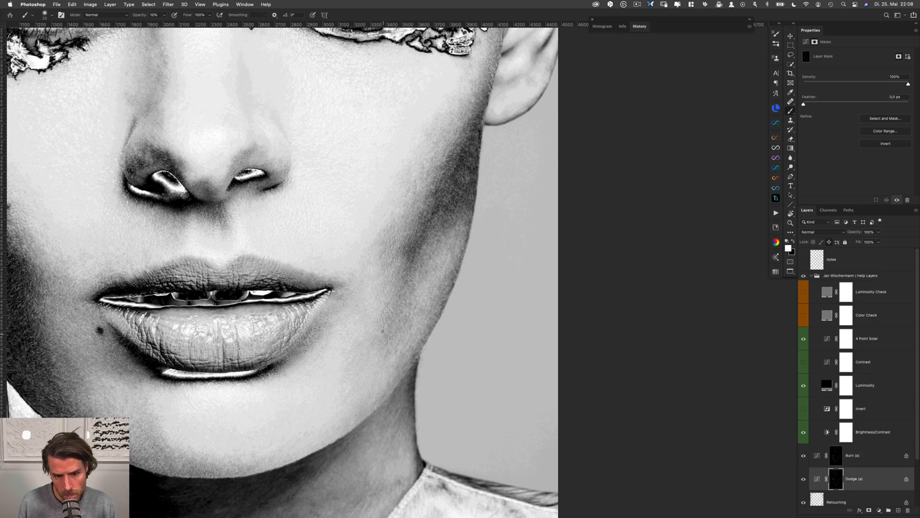
pyautogui.hotkey('alt', ']')
pyautogui.hotkey('alt', '[')
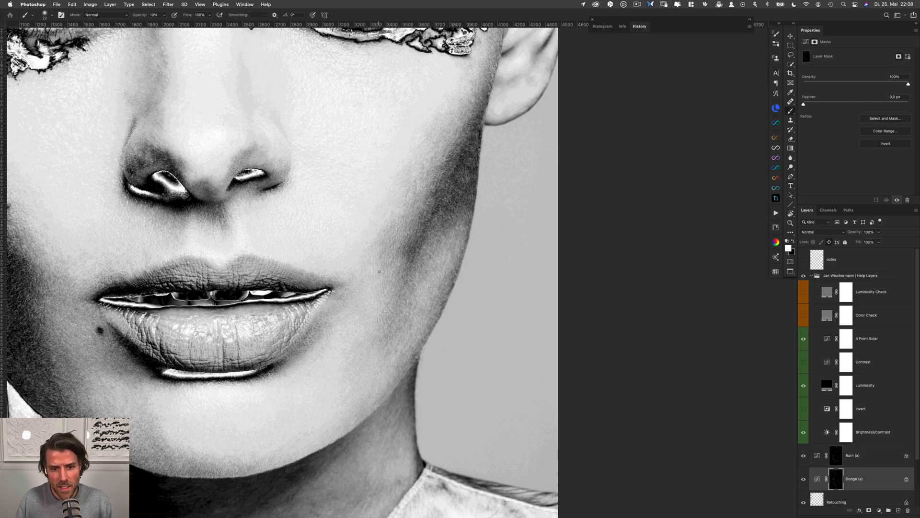
# Lighten the dark spot on the right cheek level with the upper lip, and balance the inner edge of the cheek shadow above it
pyautogui.moveTo(388, 229); pyautogui.dragTo(387, 229)
pyautogui.moveTo(389, 230); pyautogui.dragTo(388, 230)
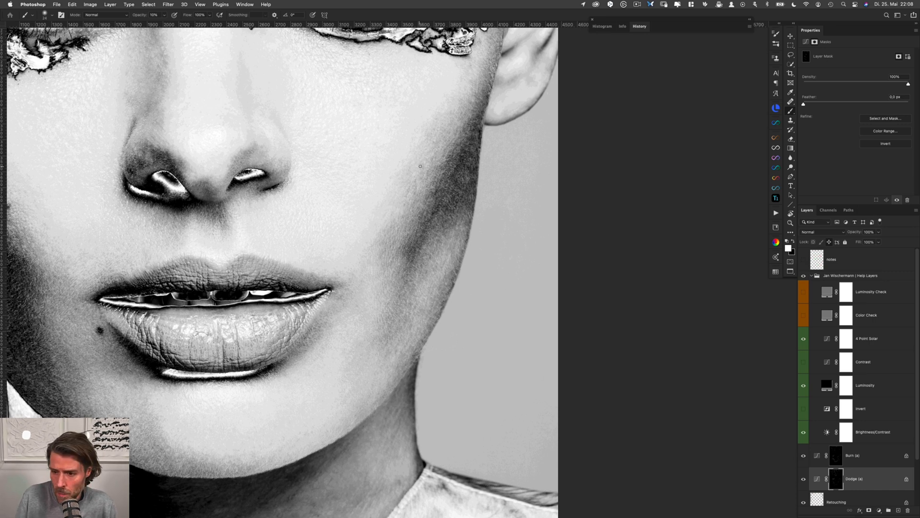
pyautogui.hotkey('alt', ']')
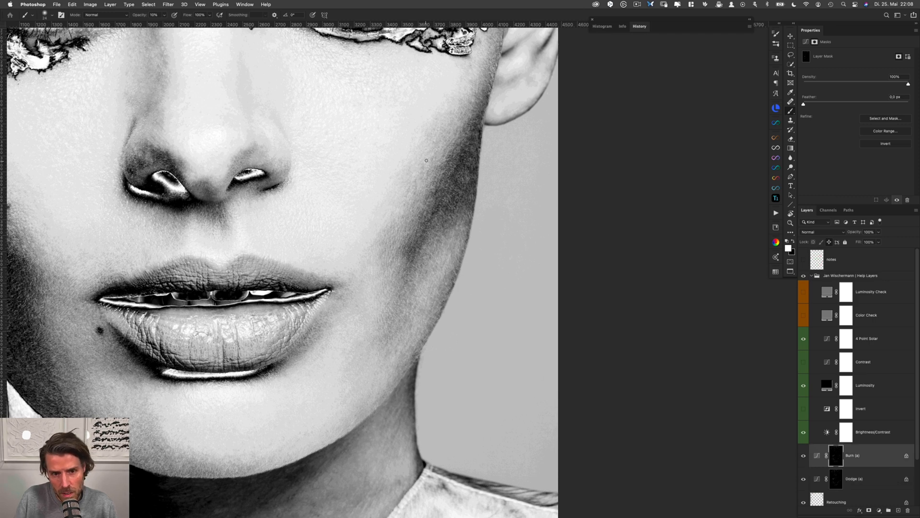
pyautogui.hotkey('alt', '[')
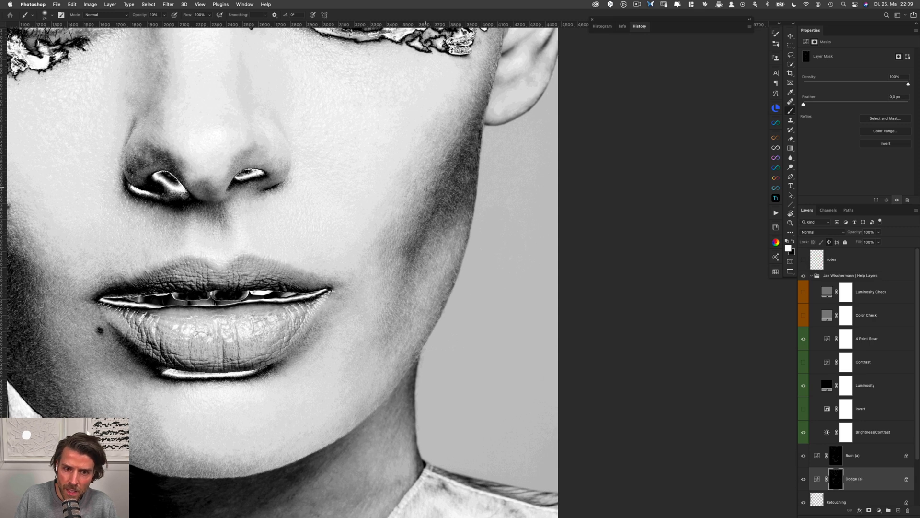
pyautogui.hotkey('alt', ']')
pyautogui.hotkey('alt', '[')
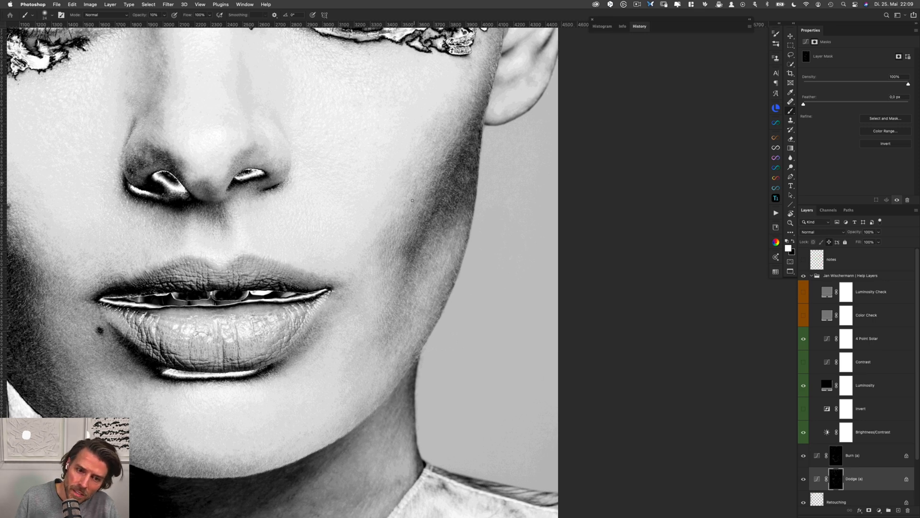
# Refine the transition into the right cheekbone shadow below the earlobe on the Burn (a) and Dodge (a) masks
pyautogui.hotkey('alt', ']')
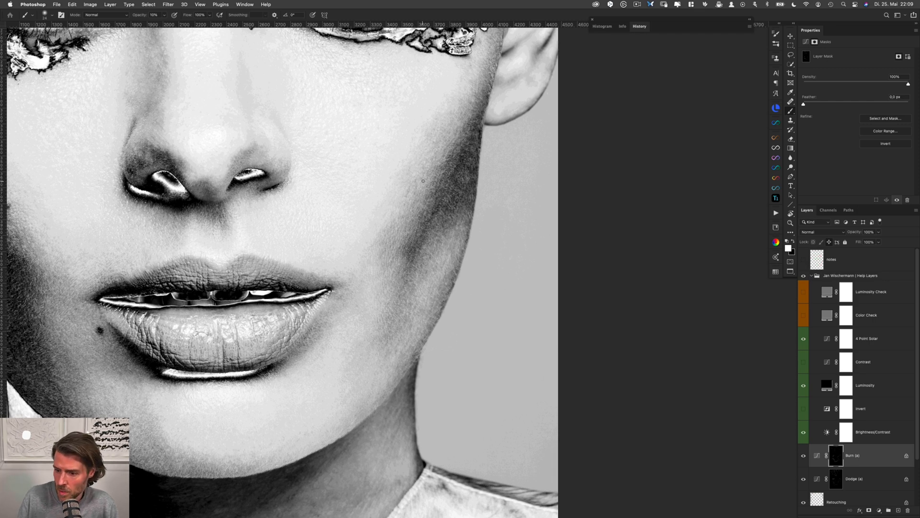
pyautogui.hotkey('alt', '[')
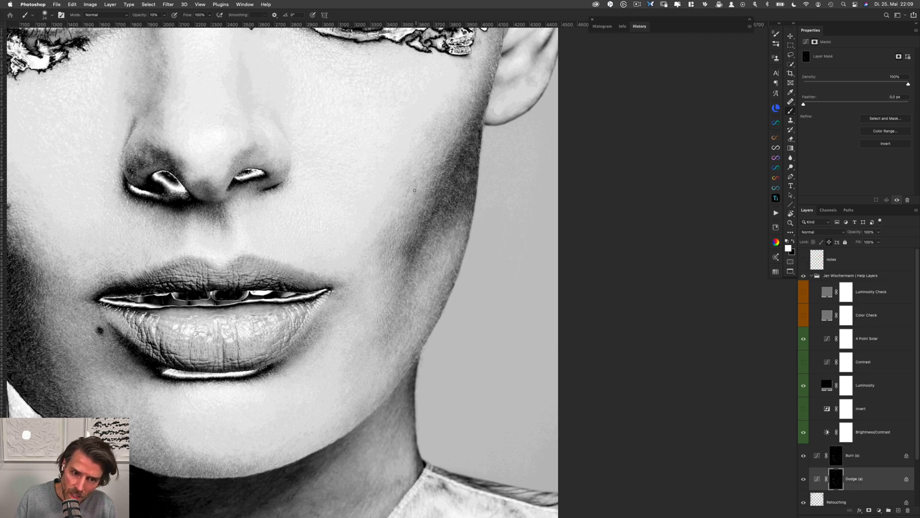
pyautogui.hotkey('alt', ']')
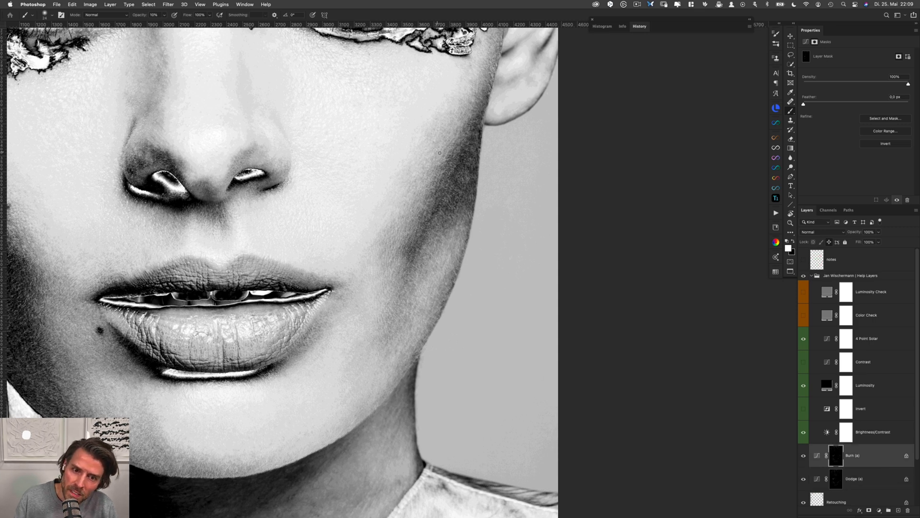
pyautogui.hotkey('alt', '[')
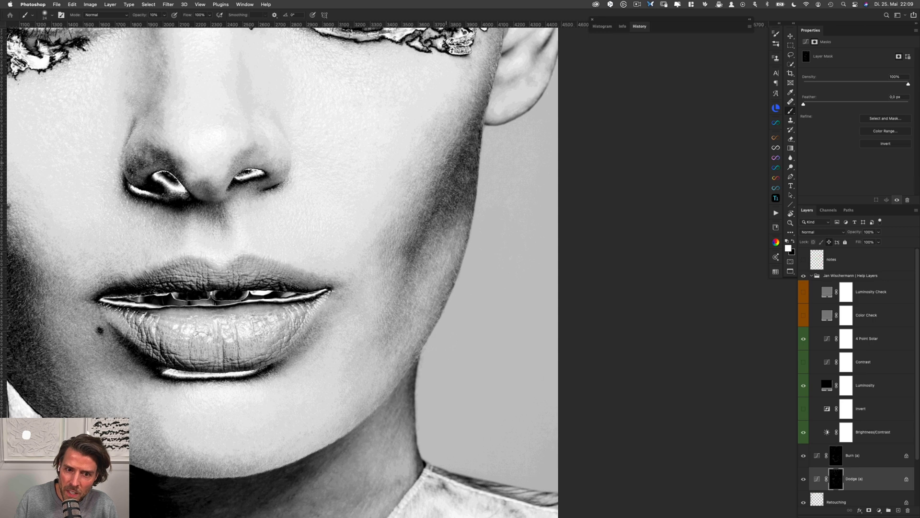
pyautogui.moveTo(448, 158); pyautogui.dragTo(451, 157)
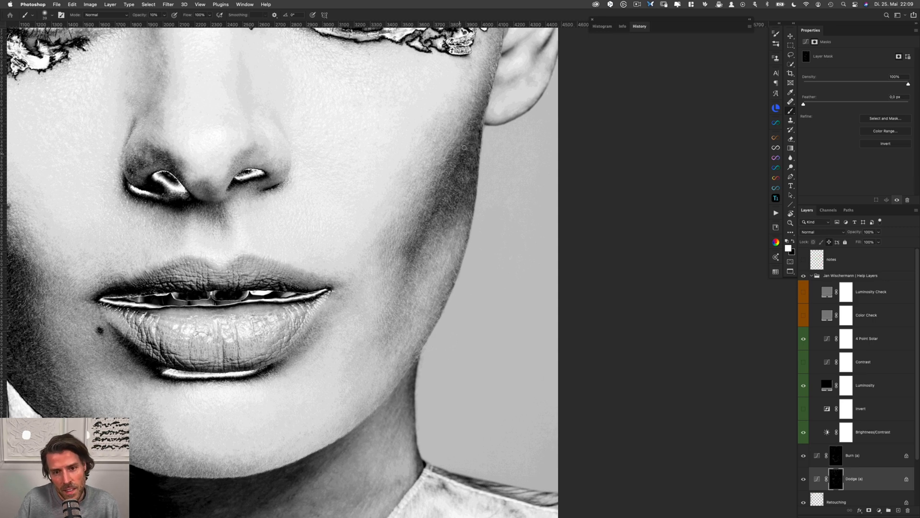
# Even out the right cheek shadow below the earlobe on the Burn (a) and Dodge (a) masks, and undo the last stroke
pyautogui.hotkey('alt', ']')
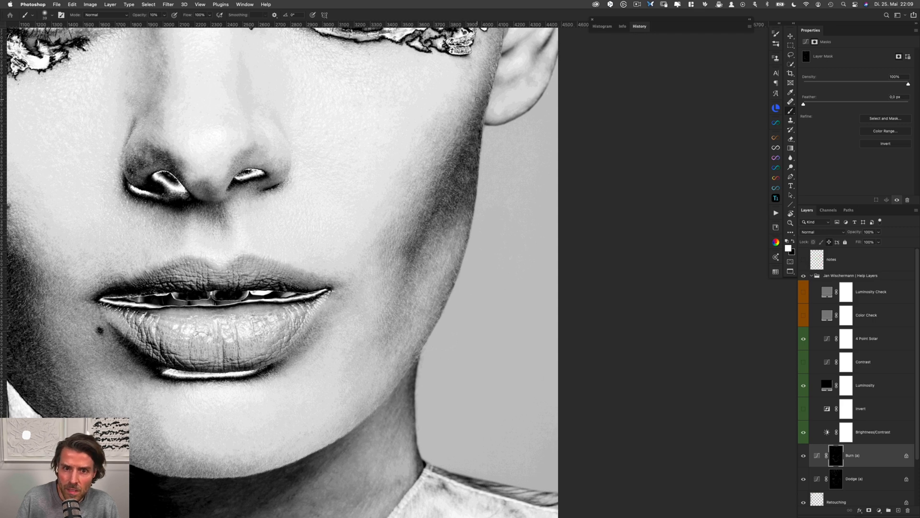
pyautogui.hotkey('alt', '[')
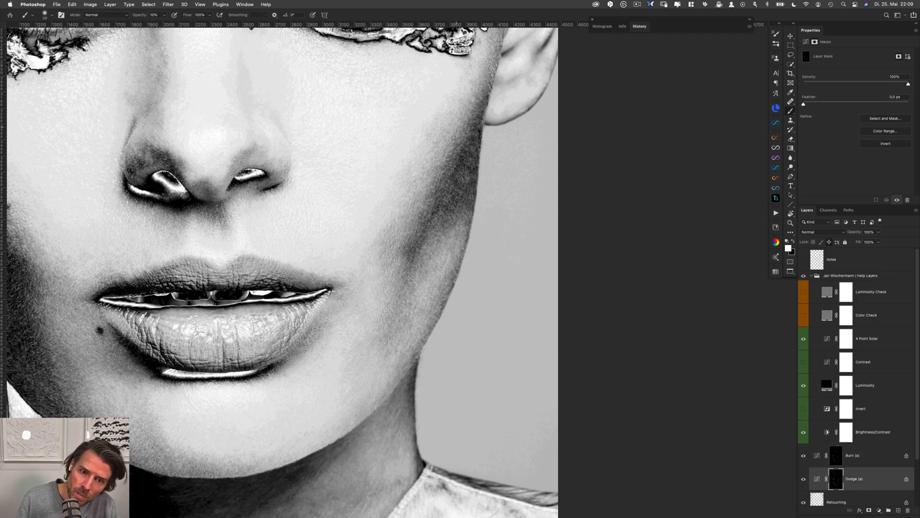
pyautogui.hotkey('alt', ']')
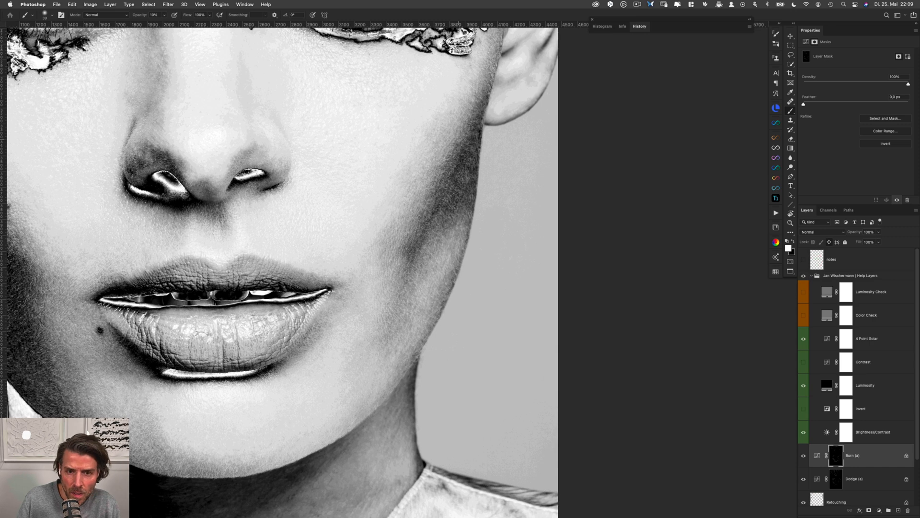
pyautogui.hotkey('alt', '[')
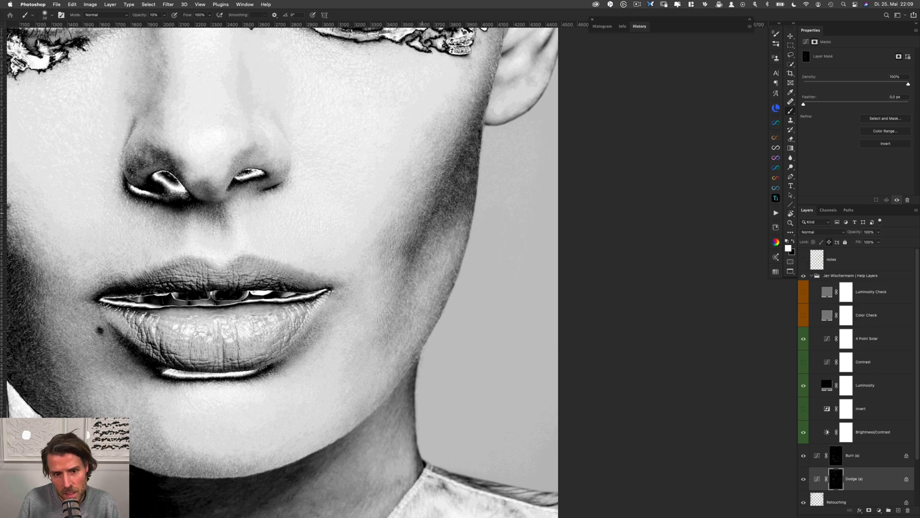
pyautogui.hotkey('alt', ']')
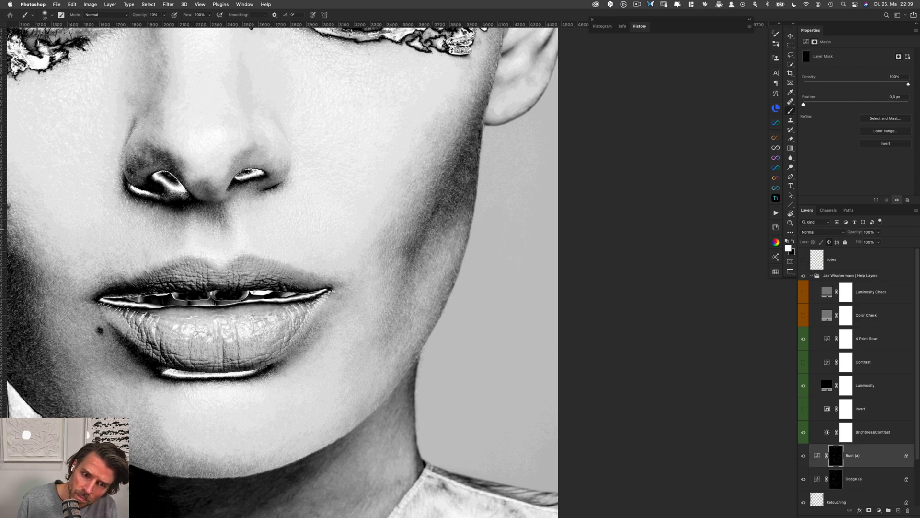
pyautogui.hotkey('alt', '[')
pyautogui.press('super+z')
pyautogui.hotkey('alt', ']')
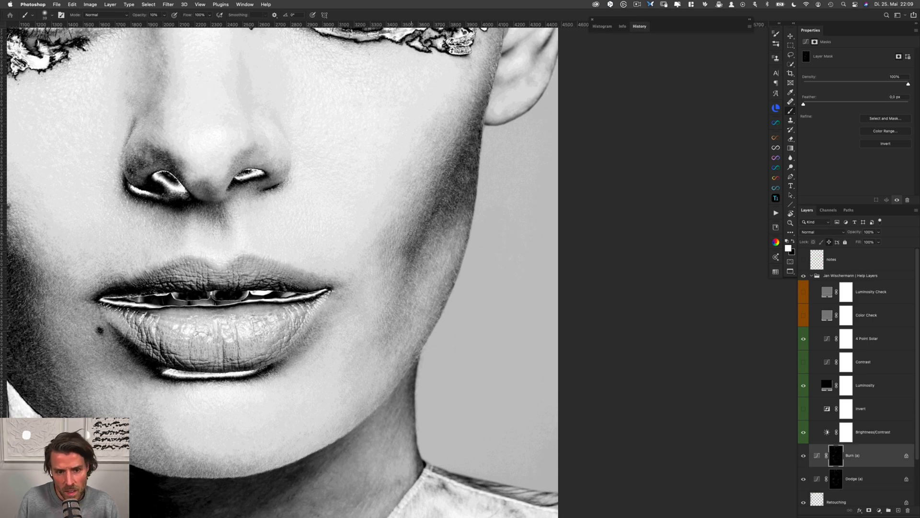
# Adjust the brush size and blend the inner edge of the right cheek shadow, midway between nose and mouth, on the Burn (a) and Dodge (a) masks
pyautogui.keyDown('ctrl'); pyautogui.keyDown('alt'); pyautogui.moveTo(392, 237); pyautogui.dragTo(395, 239); pyautogui.keyUp('alt'); pyautogui.keyUp('ctrl')
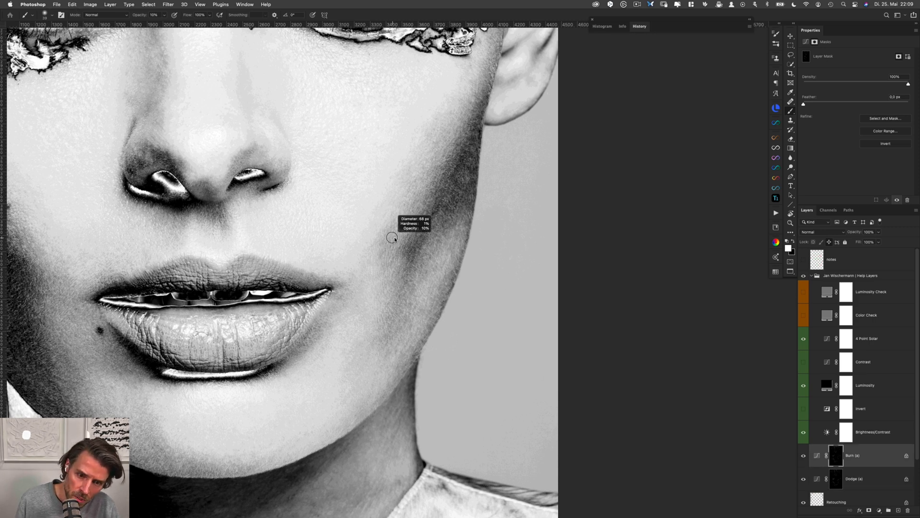
pyautogui.hotkey('alt', '[')
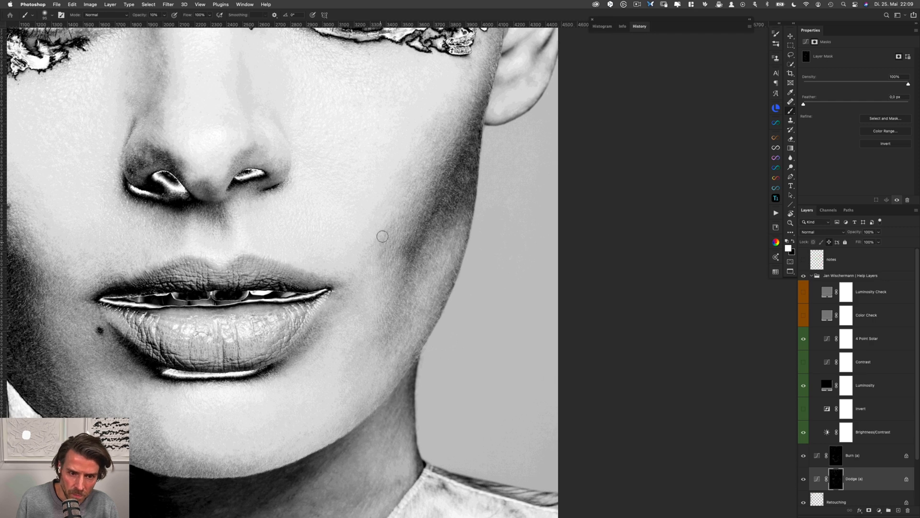
pyautogui.hotkey('alt', ']')
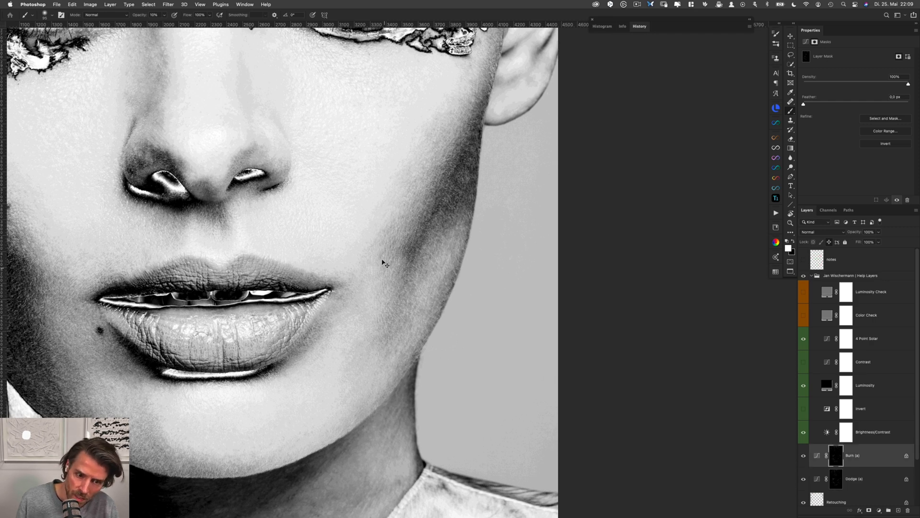
pyautogui.hotkey('alt', '[')
# Resize the brush and lighten the outer edge of the right cheek just below the earlobe on the Dodge (a) mask
pyautogui.keyDown('ctrl'); pyautogui.keyDown('alt'); pyautogui.moveTo(410, 238); pyautogui.dragTo(406, 239); pyautogui.keyUp('alt'); pyautogui.keyUp('ctrl')
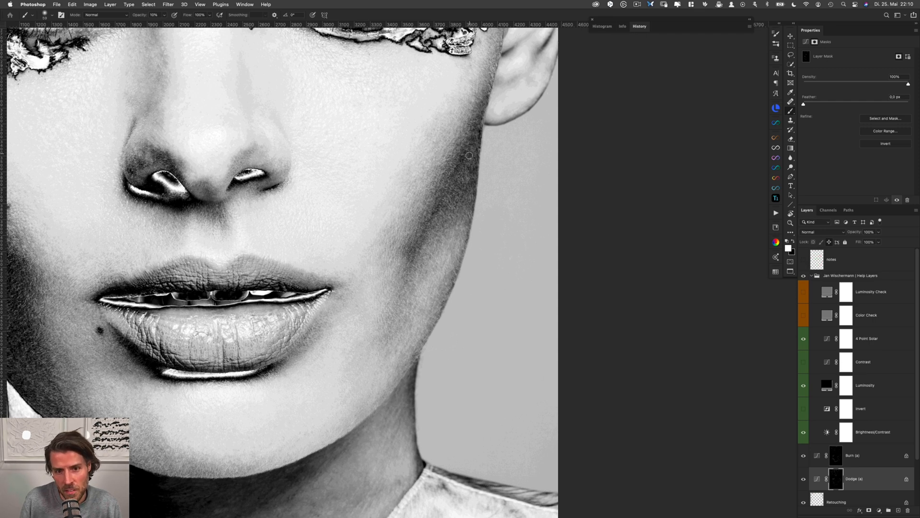
pyautogui.moveTo(479, 134); pyautogui.dragTo(473, 135)
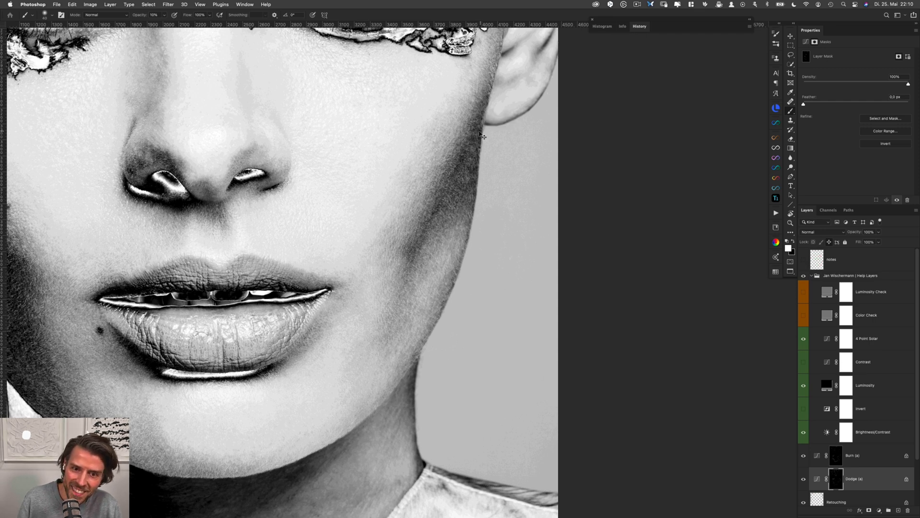
pyautogui.hotkey('alt', ']')
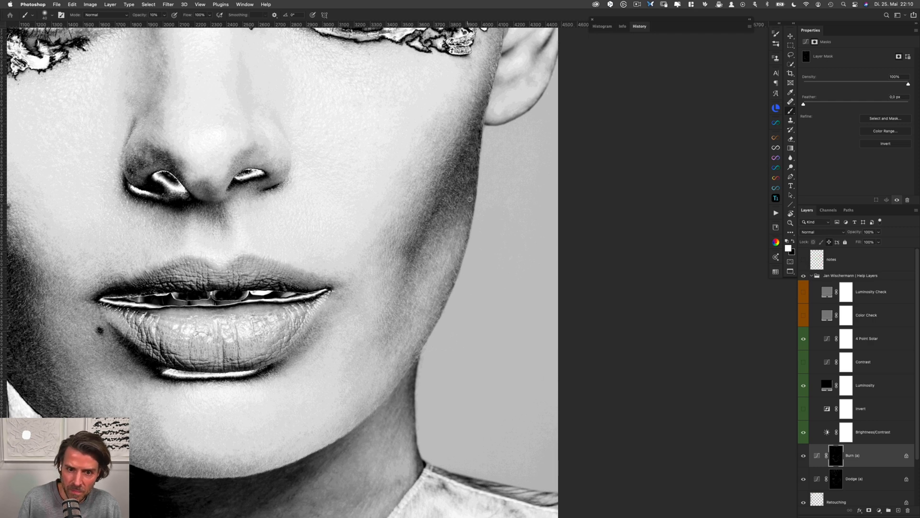
# Hide the help layers and compare the portrait in colour with and without the Burn (a) and Dodge (a) layers
pyautogui.click(803, 276)
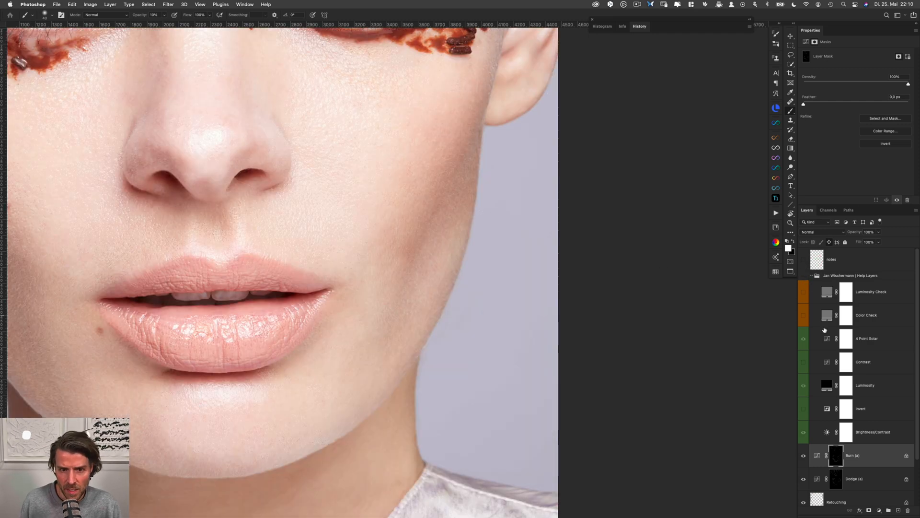
pyautogui.keyDown('shift'); pyautogui.click(869, 472); pyautogui.keyUp('shift')
pyautogui.press('super+comma')
pyautogui.press('super+comma')
pyautogui.press('super+comma')
pyautogui.press('super+comma')
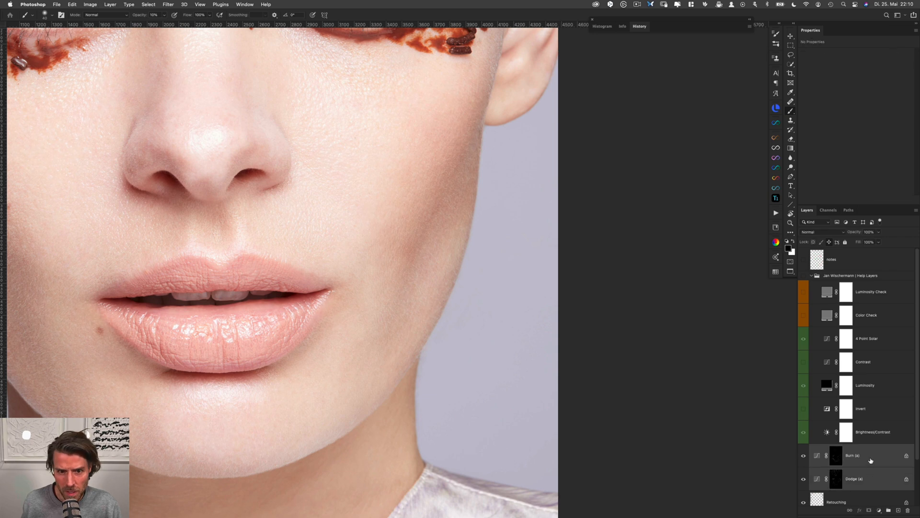
pyautogui.press('super+comma')
pyautogui.press('super+comma')
pyautogui.press('super+comma')
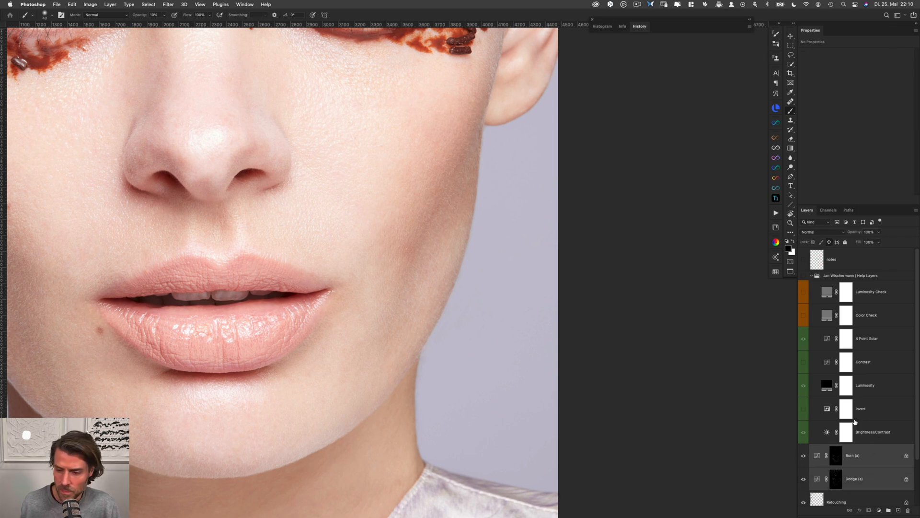
# Show the help layers with Invert enabled, and set the Brightness/Contrast help layer to brightness 97 and contrast -17
pyautogui.click(803, 275)
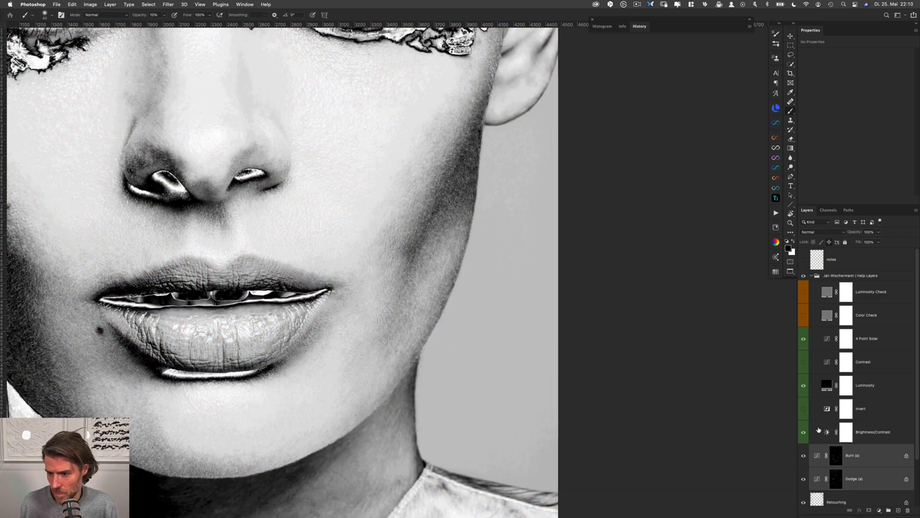
pyautogui.click(866, 432)
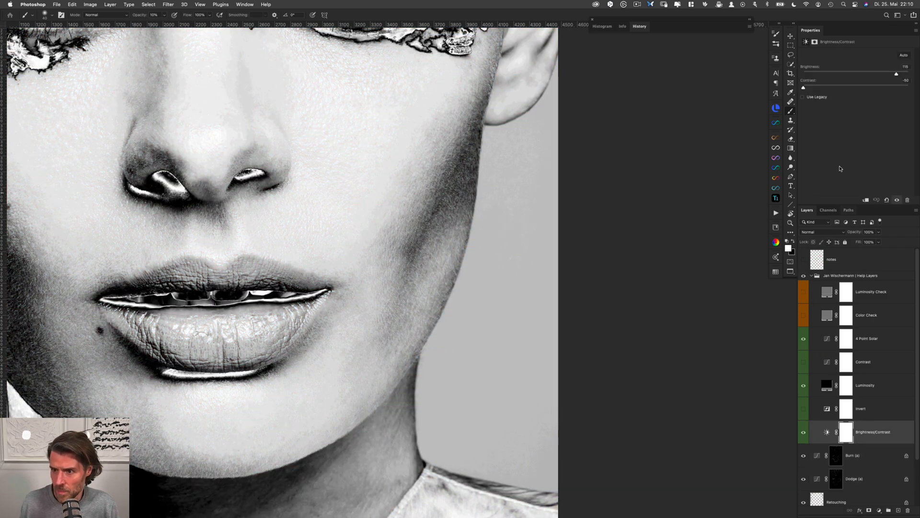
pyautogui.click(804, 409)
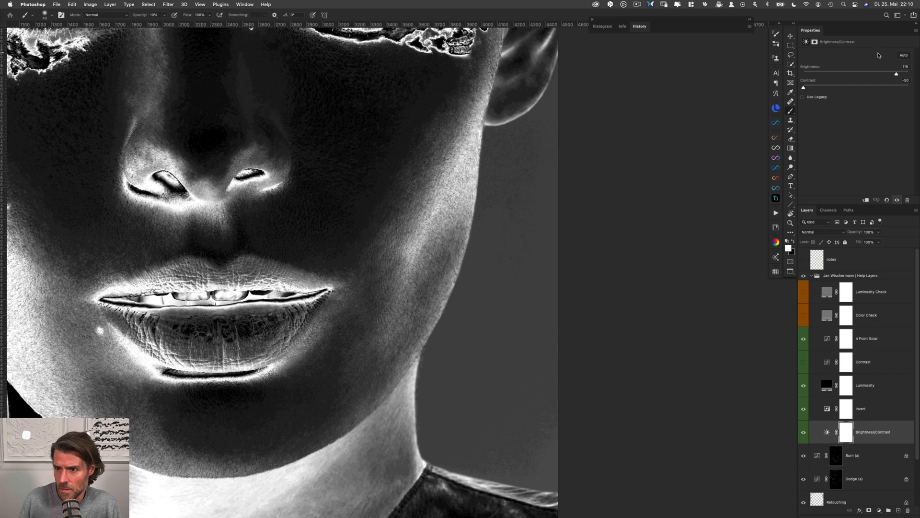
pyautogui.moveTo(896, 74); pyautogui.dragTo(890, 73)
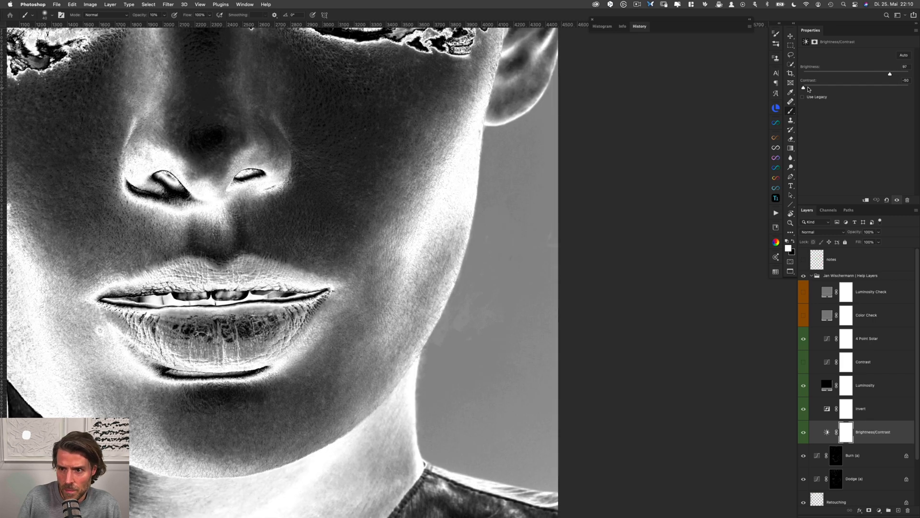
pyautogui.moveTo(808, 89); pyautogui.dragTo(828, 90)
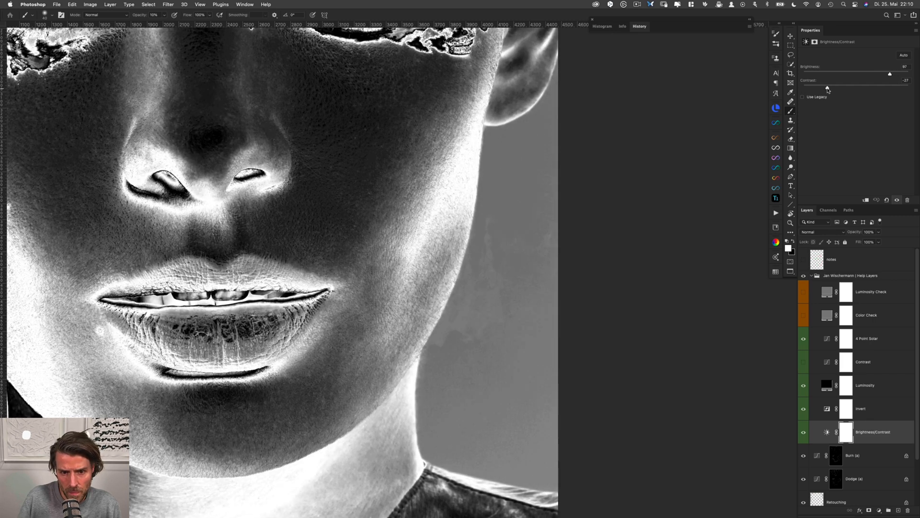
# In the inverted view, dodge and burn the right cheek shadow between nose and mouth level, from its inner edge to the face contour
pyautogui.click(836, 479)
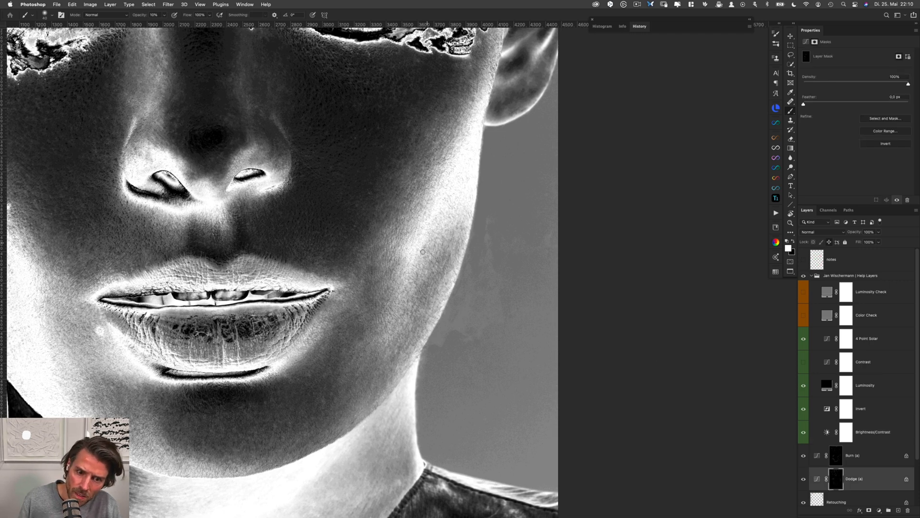
pyautogui.hotkey('alt', ']')
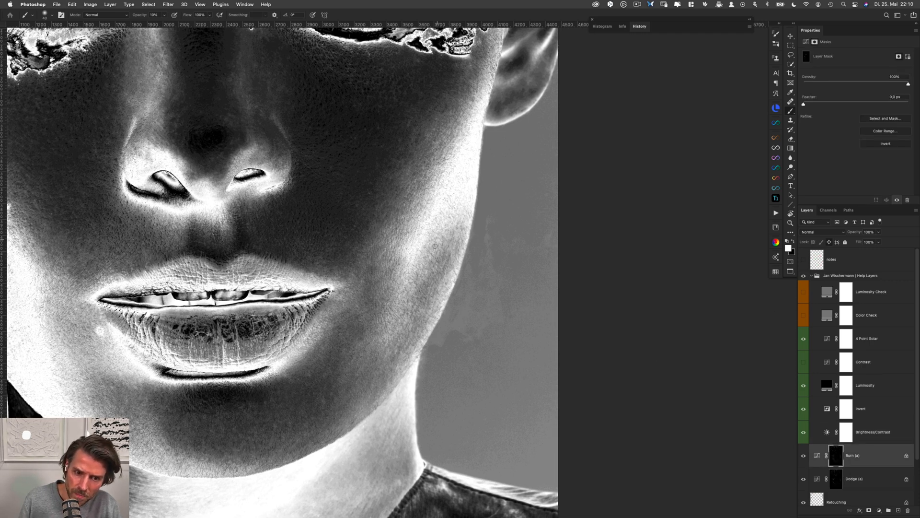
pyautogui.hotkey('alt', '[')
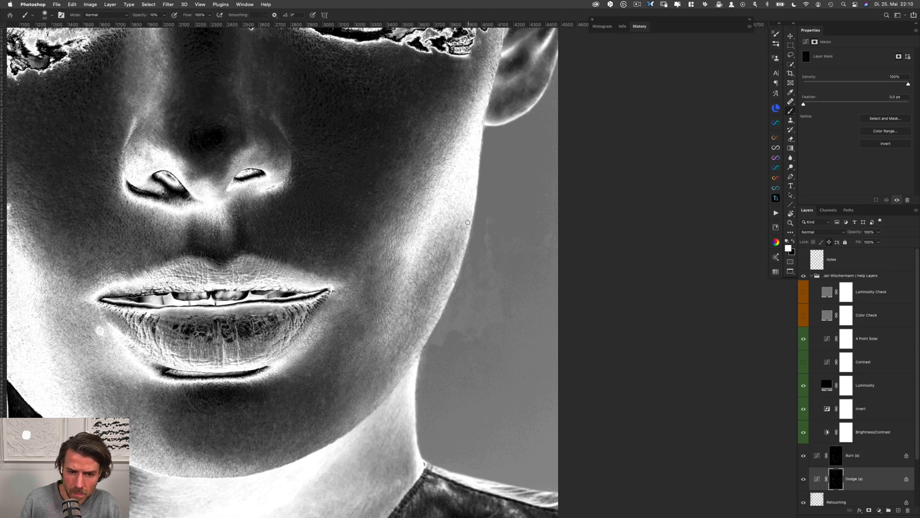
pyautogui.hotkey('alt', ']')
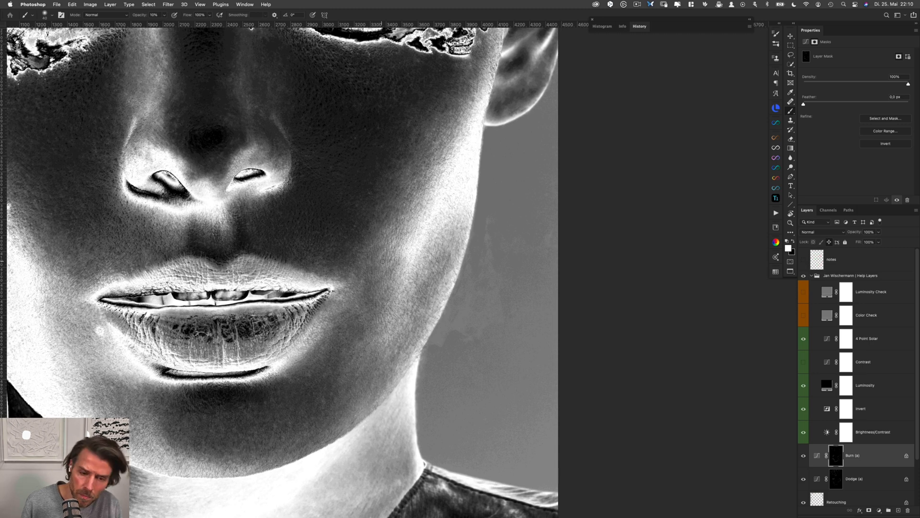
pyautogui.hotkey('alt', '[')
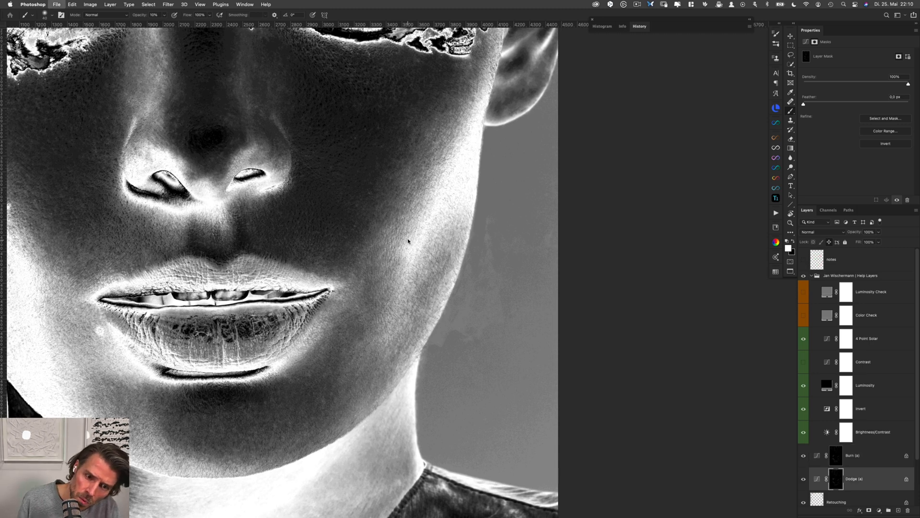
pyautogui.hotkey('alt', ']')
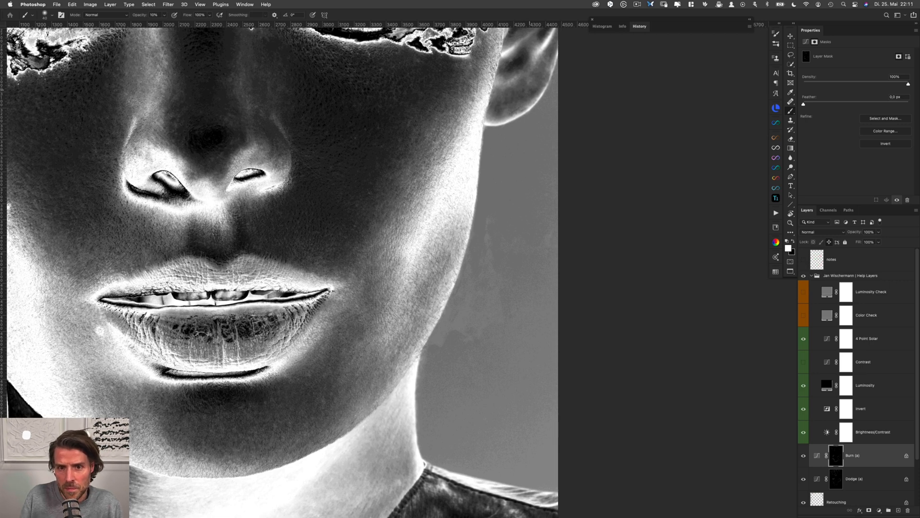
# Balance the outer right cheek from the earlobe down to the jaw contour on the Dodge (a) and Burn (a) masks
pyautogui.hotkey('alt', '[')
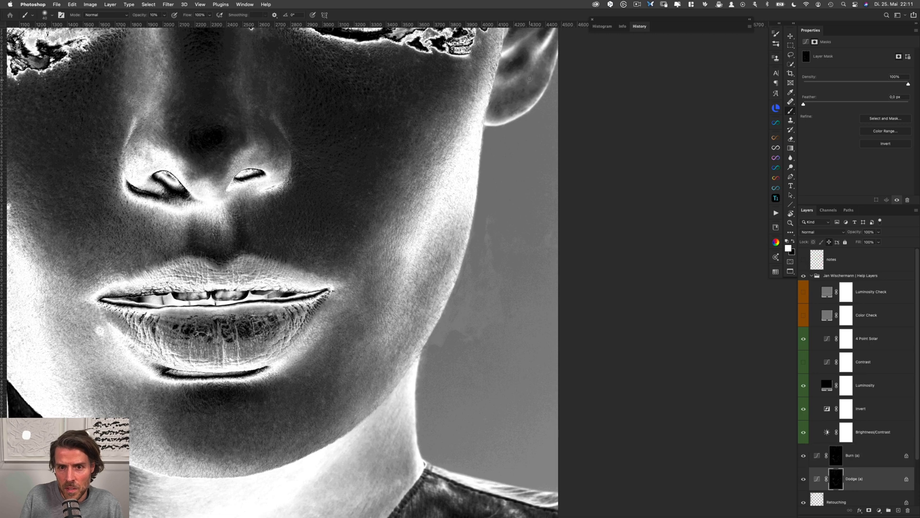
pyautogui.hotkey('alt', ']')
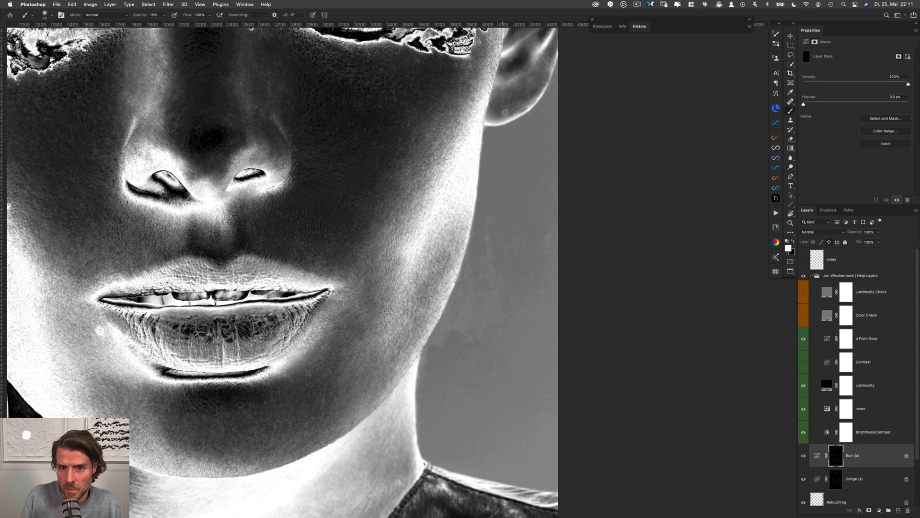
pyautogui.hotkey('alt', '[')
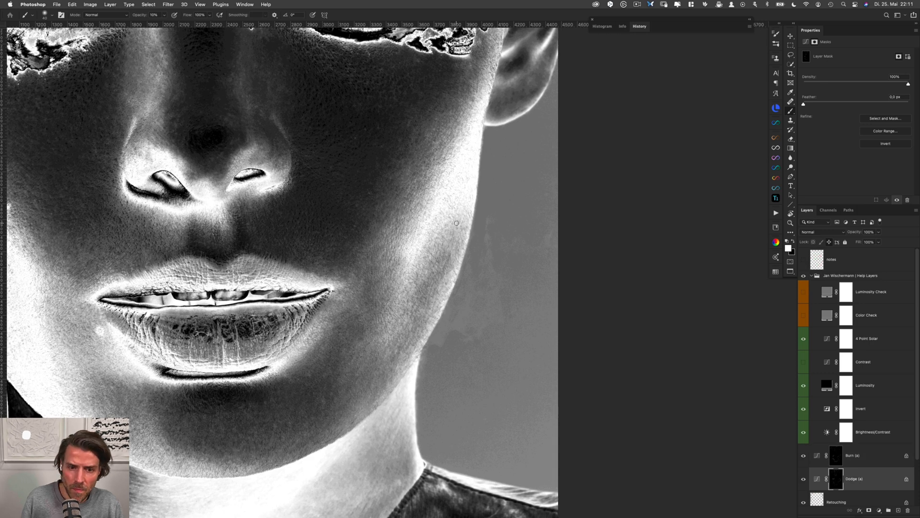
pyautogui.hotkey('alt', ']')
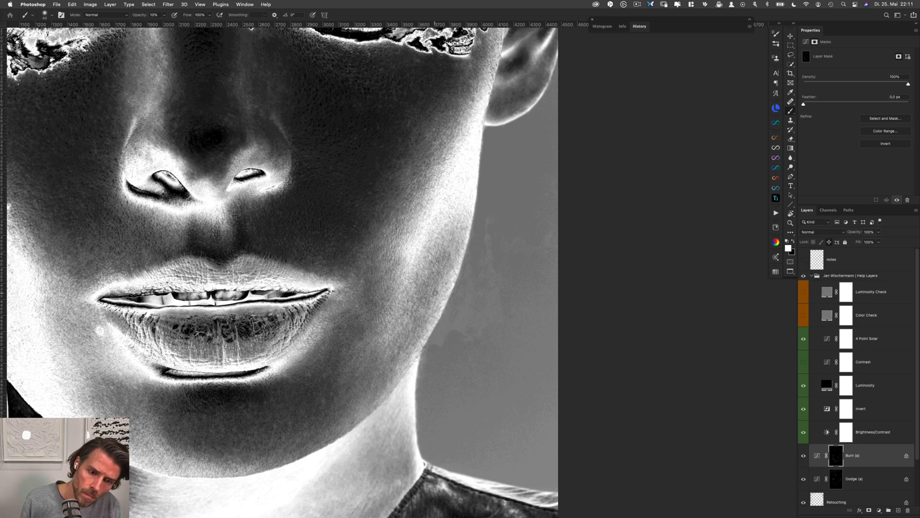
pyautogui.hotkey('alt', '[')
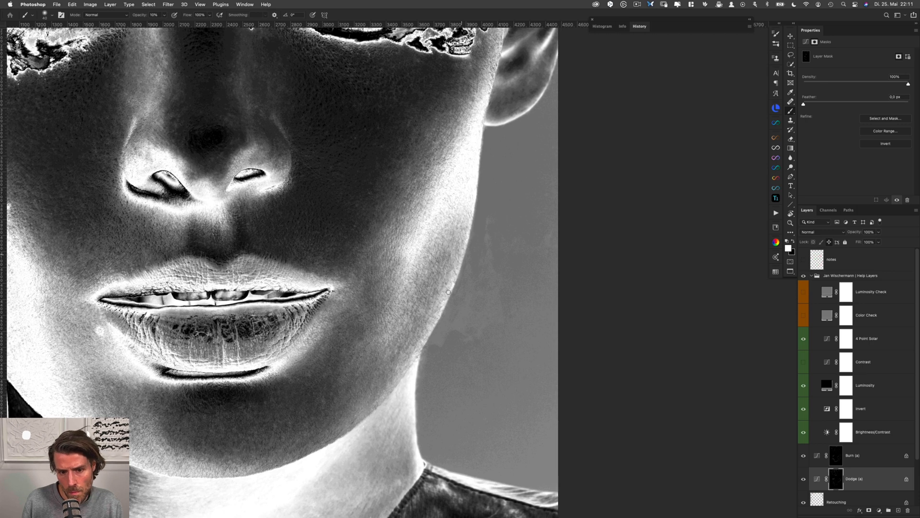
# In the inverted view, dodge and burn the lower right cheek between the mouth corner and the jaw contour
pyautogui.hotkey('alt', ']')
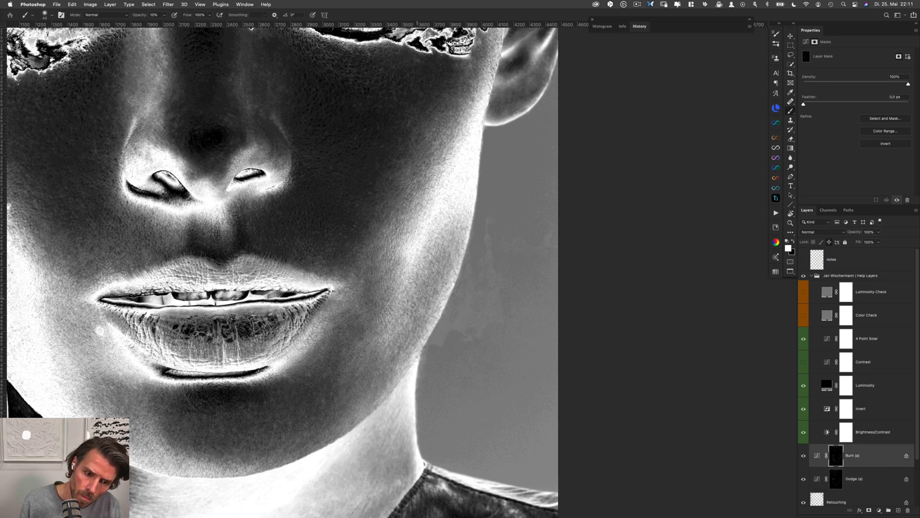
pyautogui.hotkey('alt', '[')
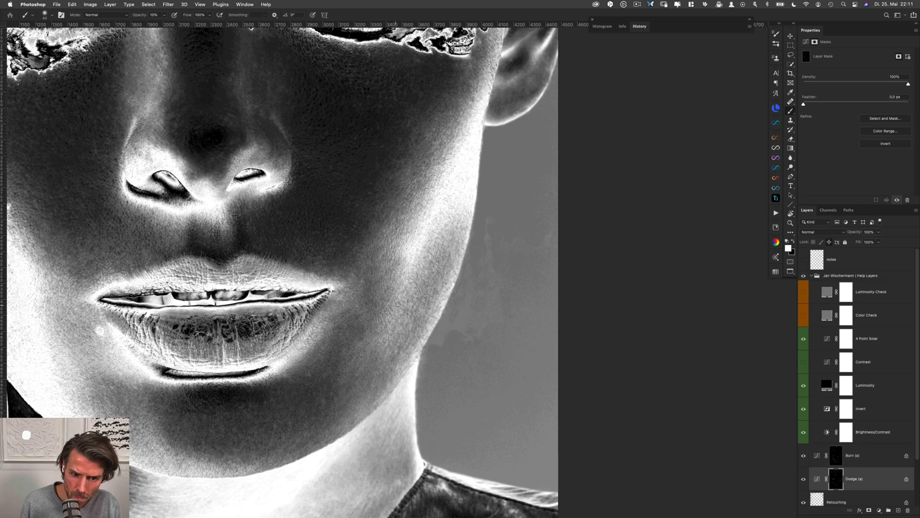
pyautogui.hotkey('alt', ']')
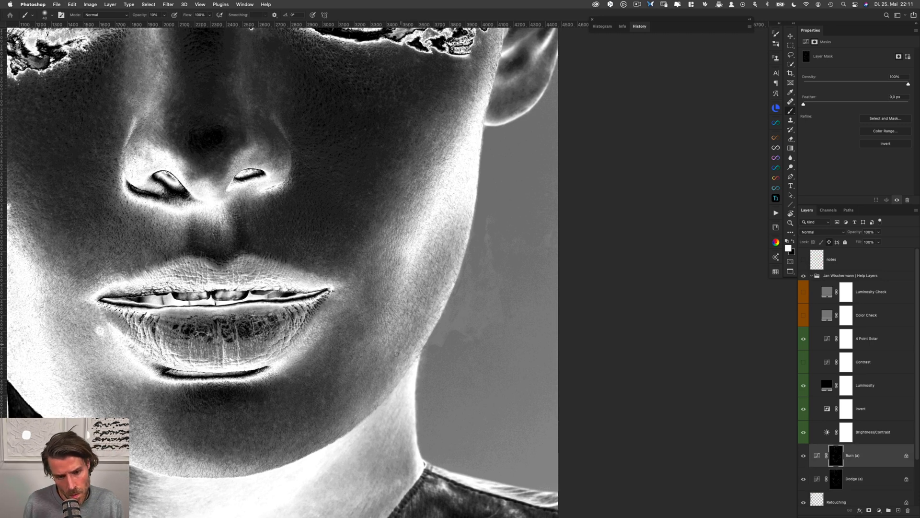
pyautogui.hotkey('alt', '[')
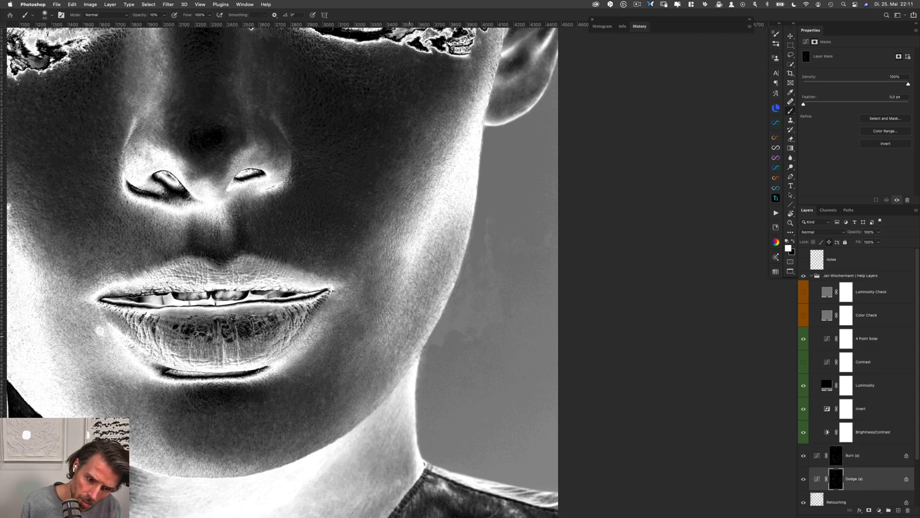
pyautogui.moveTo(410, 336); pyautogui.dragTo(409, 344)
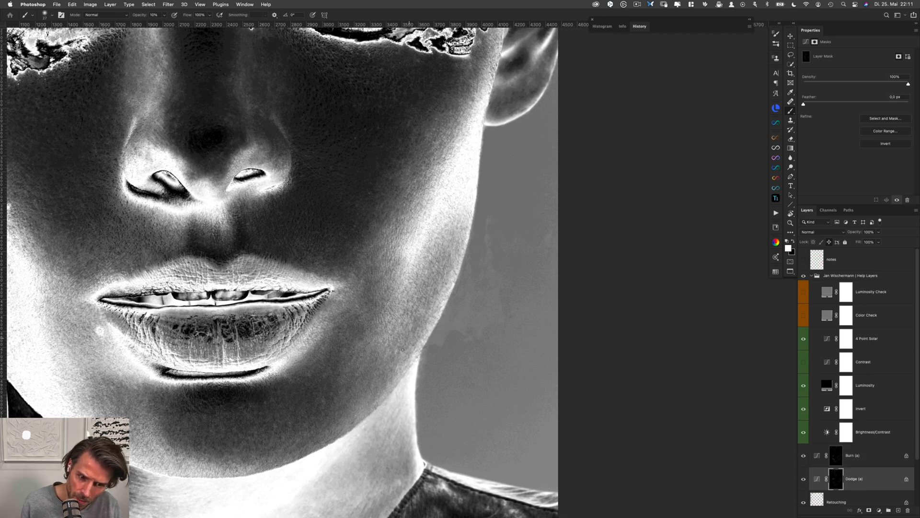
pyautogui.hotkey('alt', ']')
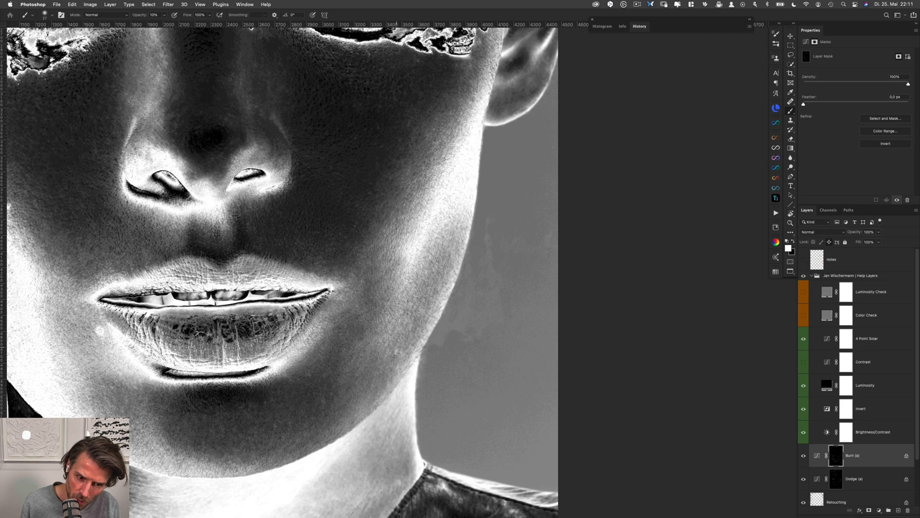
pyautogui.hotkey('alt', '[')
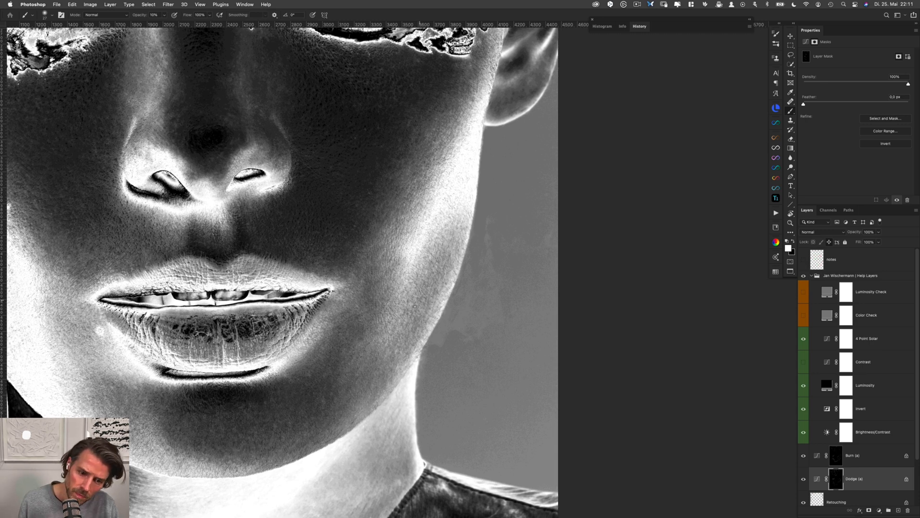
pyautogui.hotkey('alt', ']')
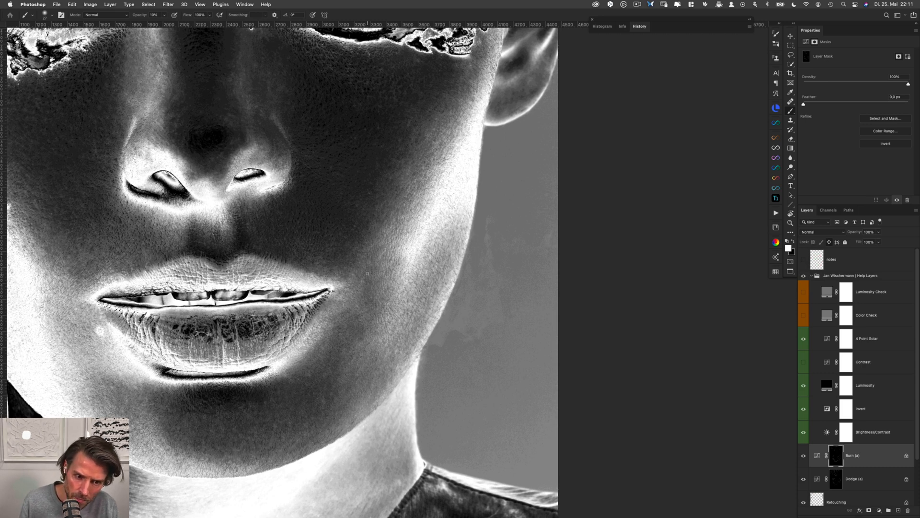
pyautogui.hotkey('alt', '[')
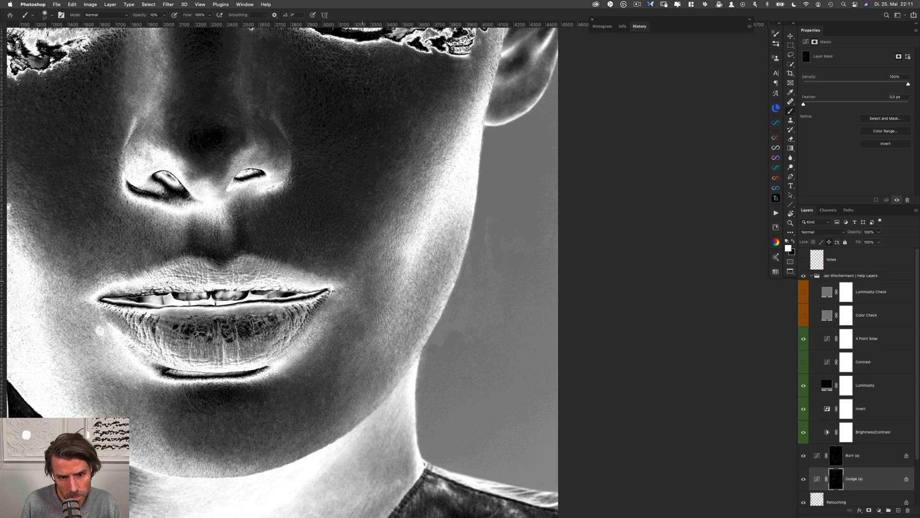
pyautogui.hotkey('alt', ']')
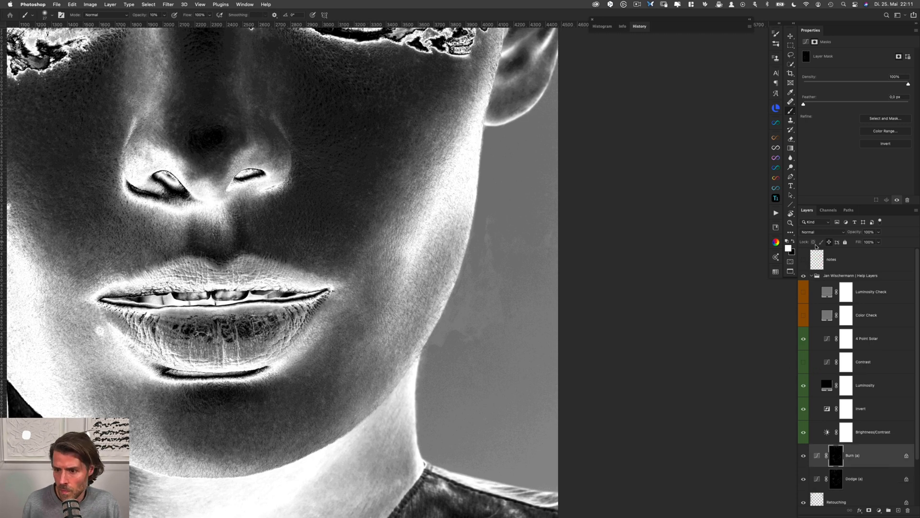
# Lower the Brightness/Contrast help layer's brightness to -20 and raise its contrast to reveal the skin tones differently
pyautogui.click(873, 346)
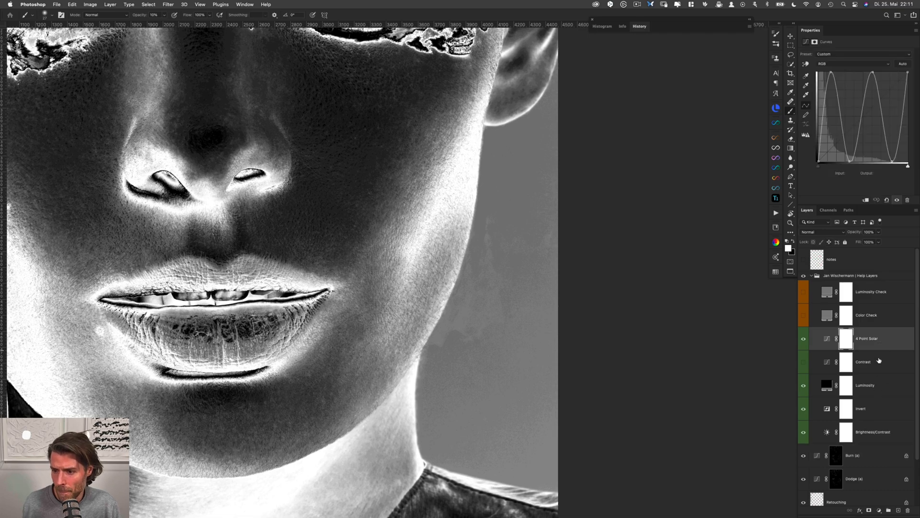
pyautogui.click(870, 425)
pyautogui.moveTo(890, 75); pyautogui.dragTo(849, 73)
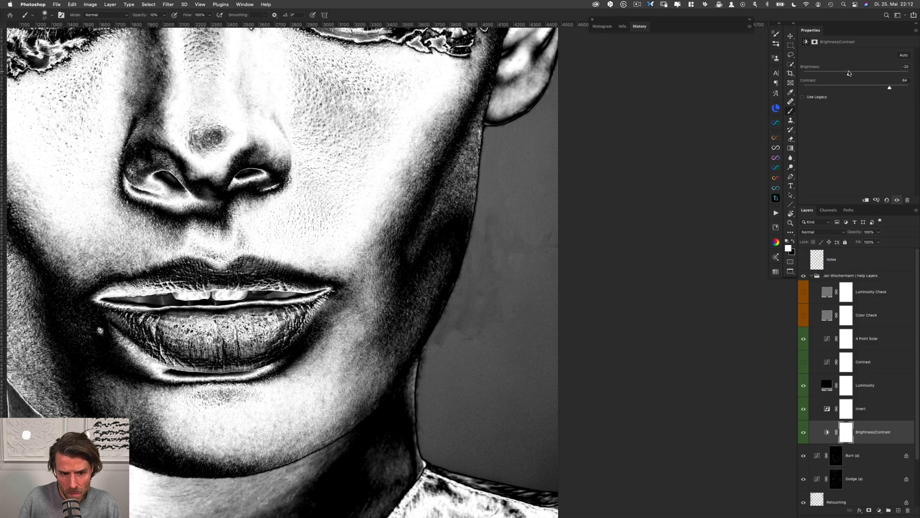
# Balance the skin beside the right mouth corner by alternating strokes on the Dodge (a) and Burn (a) masks
pyautogui.click(836, 477)
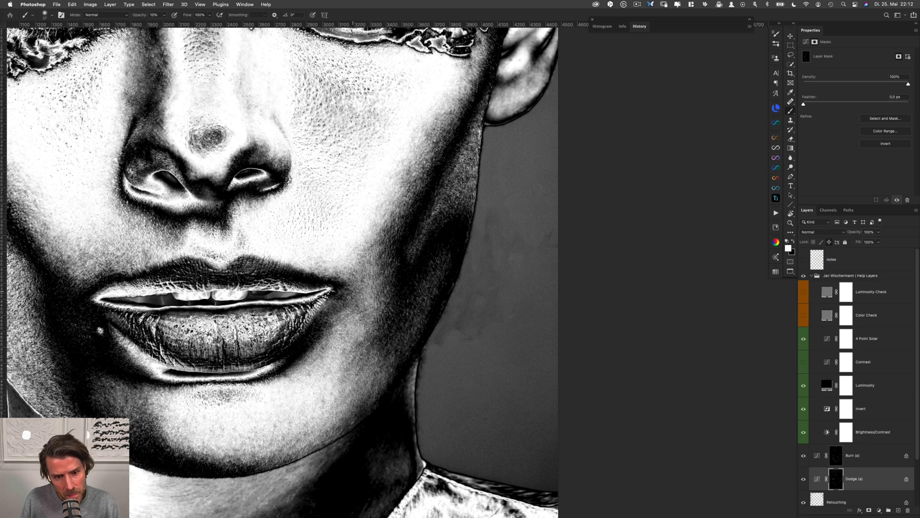
pyautogui.hotkey('alt', ']')
pyautogui.hotkey('alt', '[')
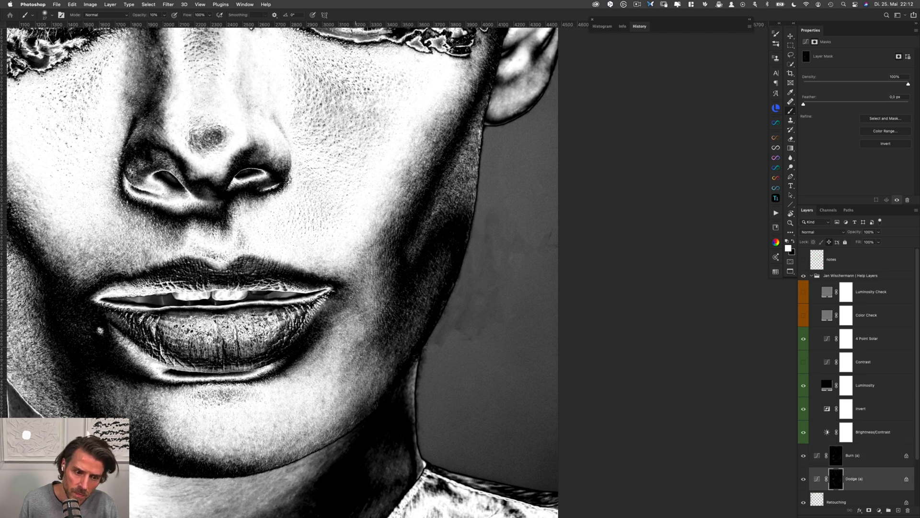
pyautogui.hotkey('alt', ']')
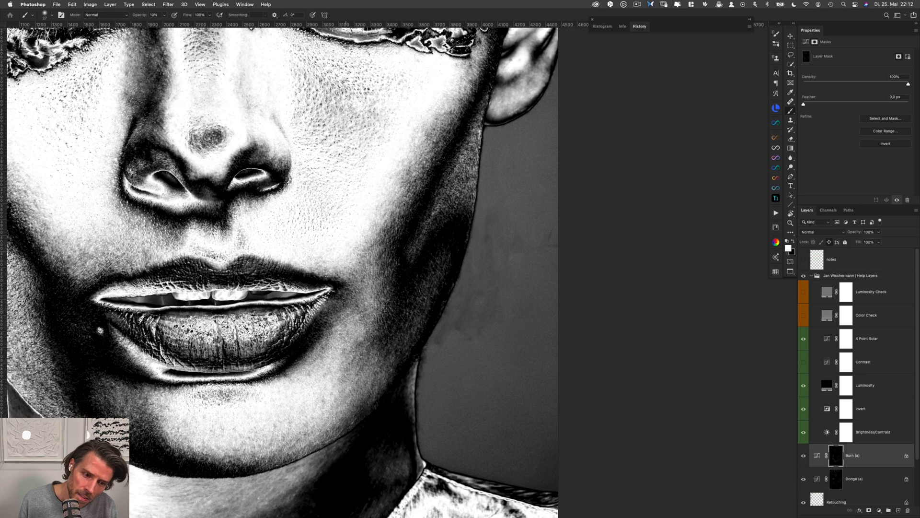
pyautogui.hotkey('alt', '[')
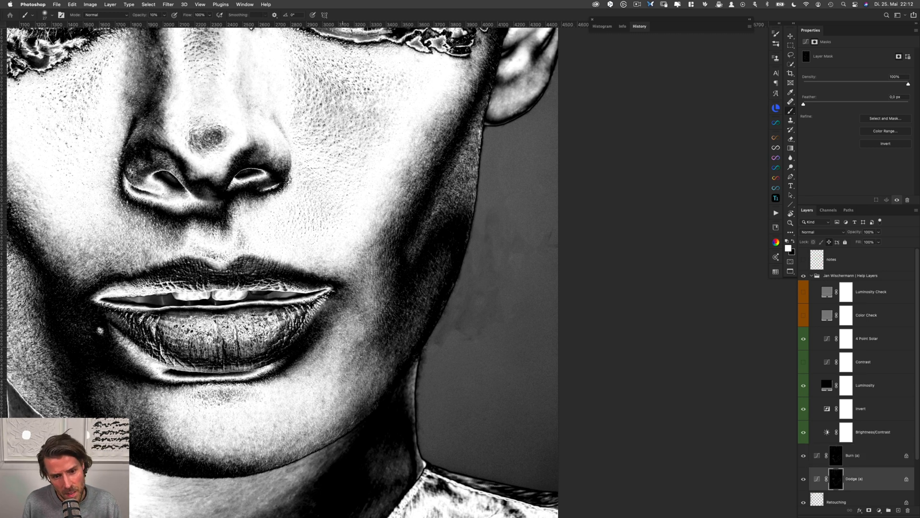
pyautogui.hotkey('alt', ']')
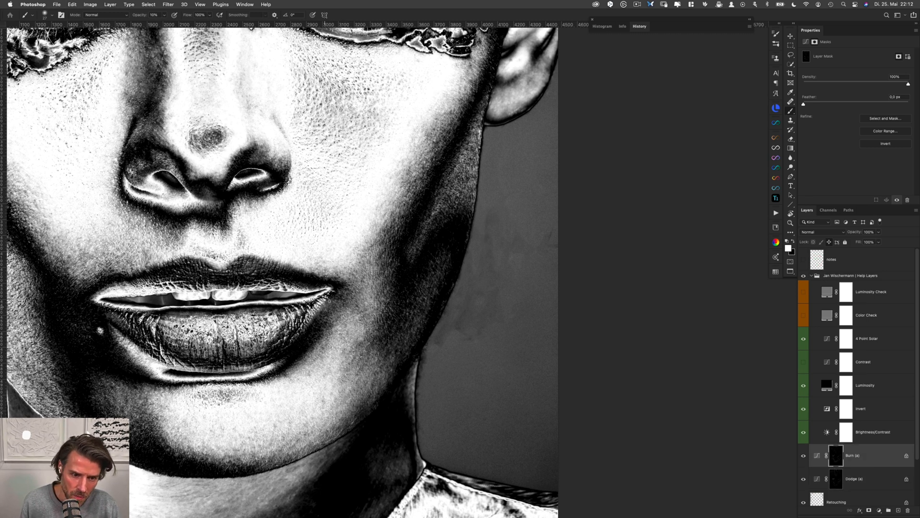
pyautogui.hotkey('alt', '[')
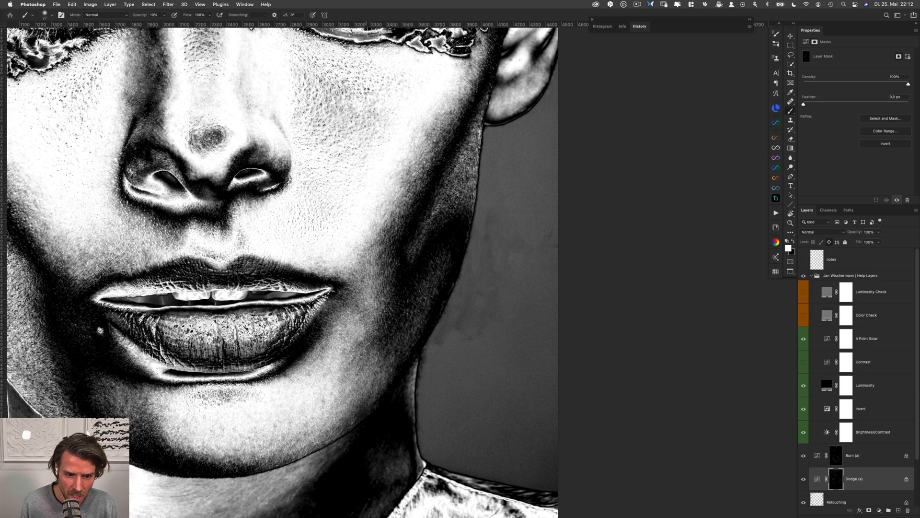
pyautogui.hotkey('alt', ']')
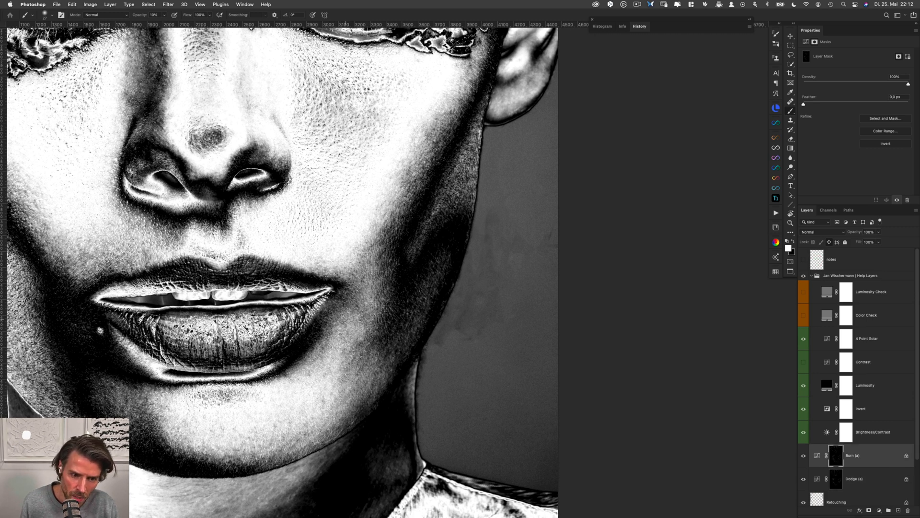
pyautogui.hotkey('alt', '[')
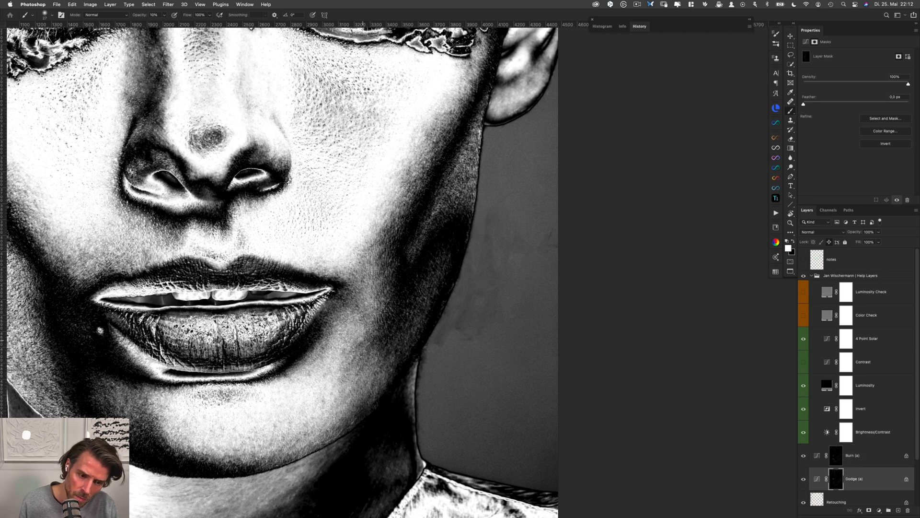
# Dodge and burn the remaining patches on the right cheek from mouth-corner height down to lower-lip level
pyautogui.moveTo(342, 341); pyautogui.dragTo(350, 339)
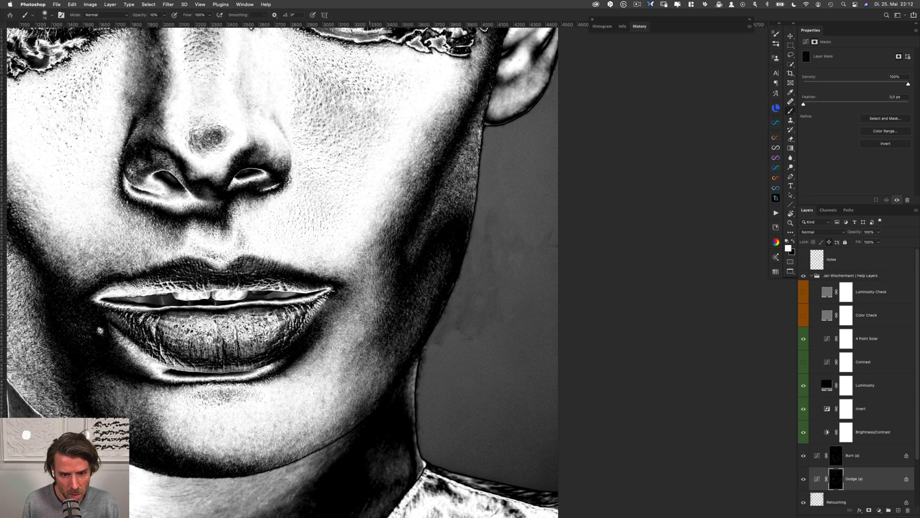
pyautogui.hotkey('alt', ']')
pyautogui.moveTo(370, 303); pyautogui.dragTo(362, 304)
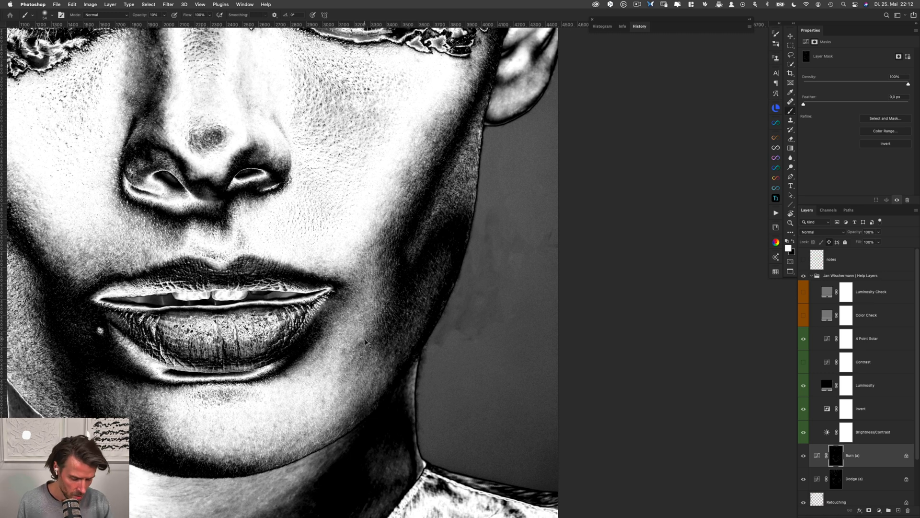
pyautogui.hotkey('alt', '[')
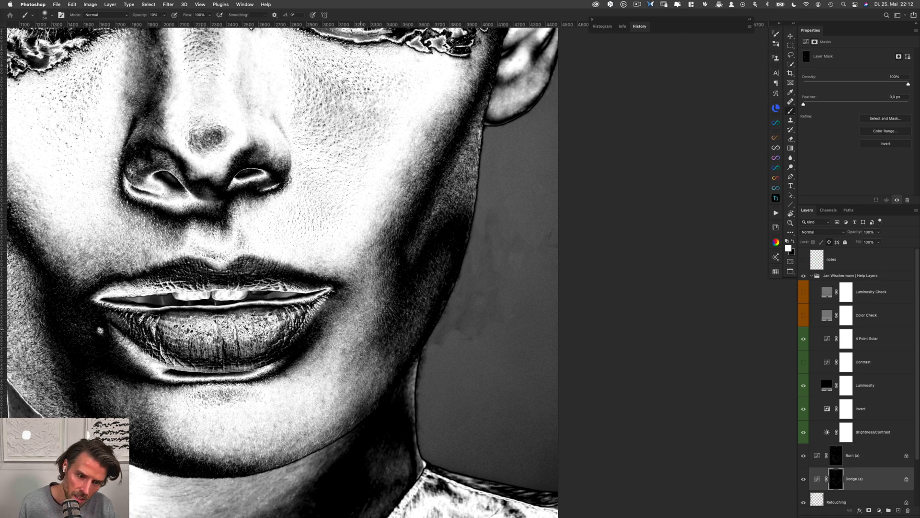
pyautogui.moveTo(361, 330); pyautogui.dragTo(350, 331)
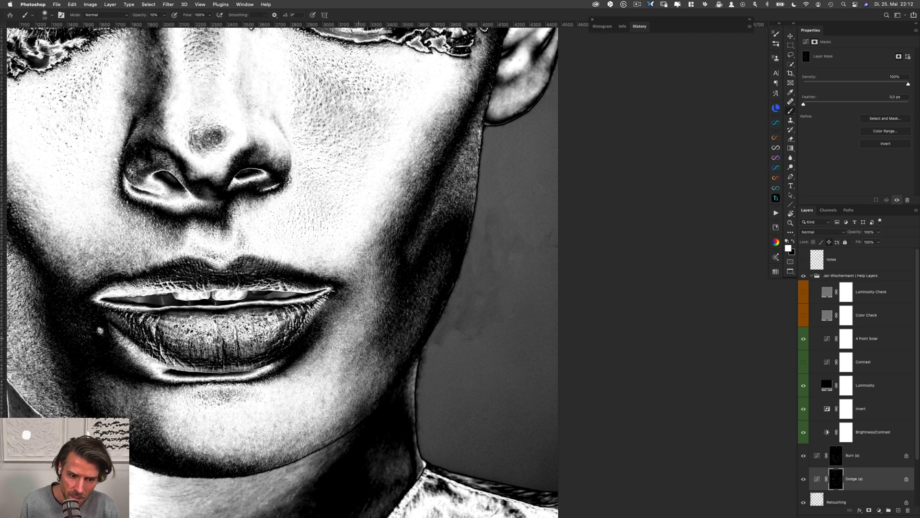
# Viewing the whole lower face, even out the shadow transition from the right mouth corner toward the jaw on both masks
pyautogui.hotkey('ctrl', '-')
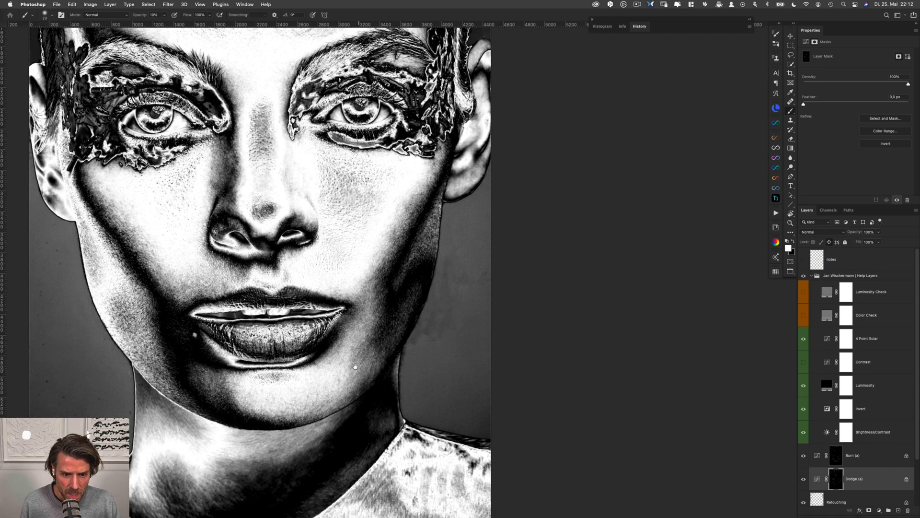
pyautogui.moveTo(355, 366)
pyautogui.mouseDown()
pyautogui.moveTo(315, 278)
pyautogui.moveTo(332, 268)
pyautogui.moveTo(329, 253)
pyautogui.mouseUp()
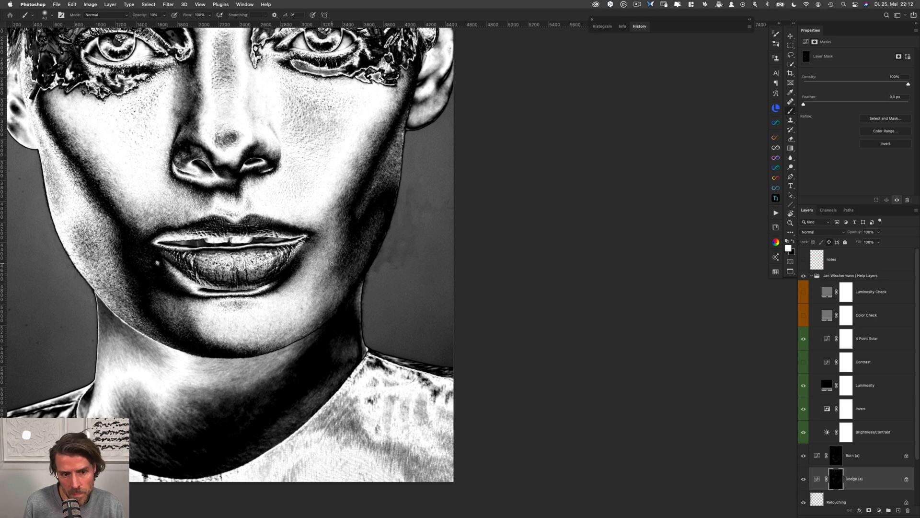
pyautogui.hotkey('alt', ']')
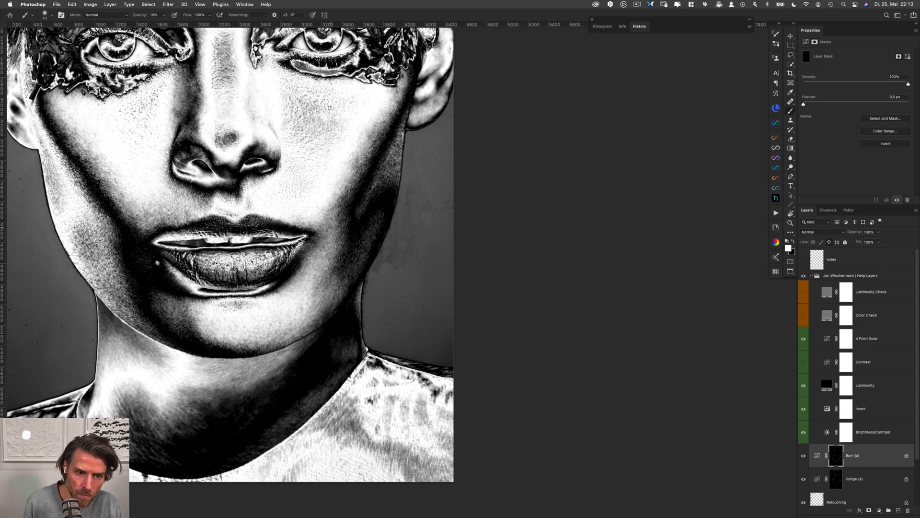
pyautogui.hotkey('alt', '[')
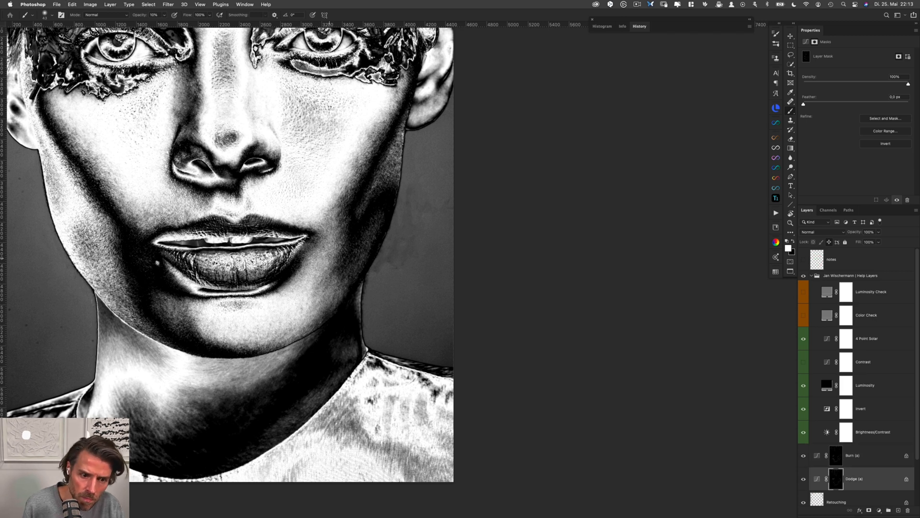
pyautogui.hotkey('alt', ']')
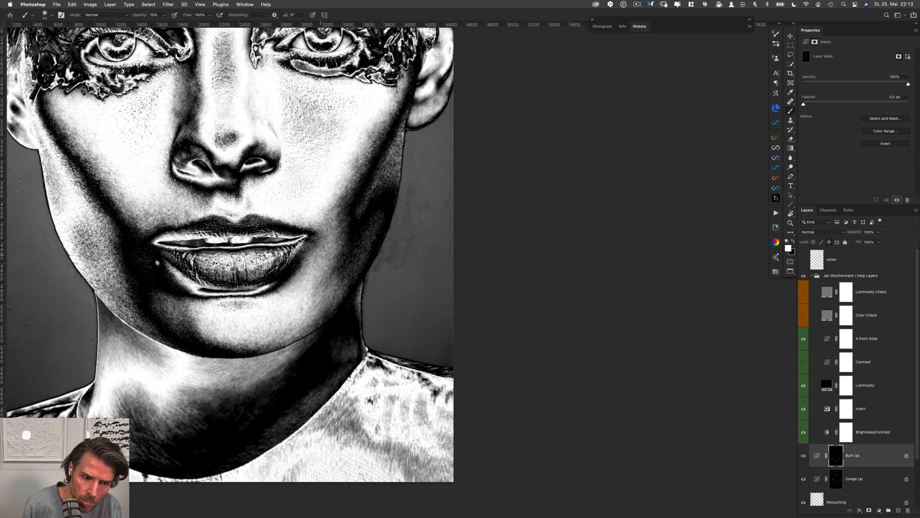
pyautogui.hotkey('alt', '[')
pyautogui.hotkey('alt', ']')
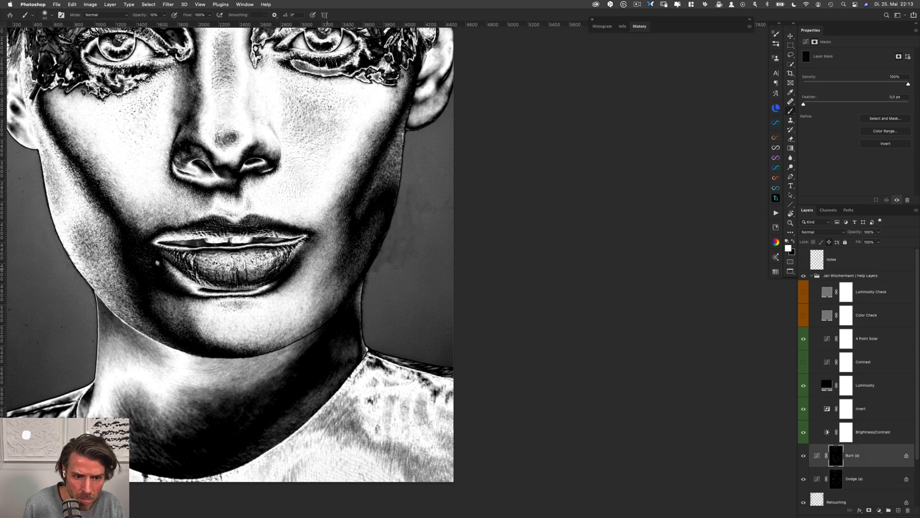
pyautogui.hotkey('alt', '[')
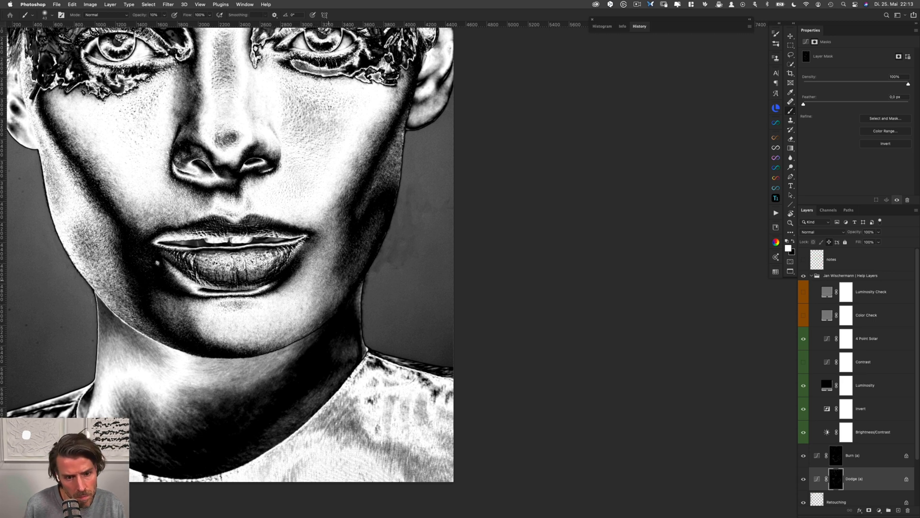
# Dodge and burn the area right of the chin, from below the lower lip's corner out to the lower cheek
pyautogui.hotkey('alt', ']')
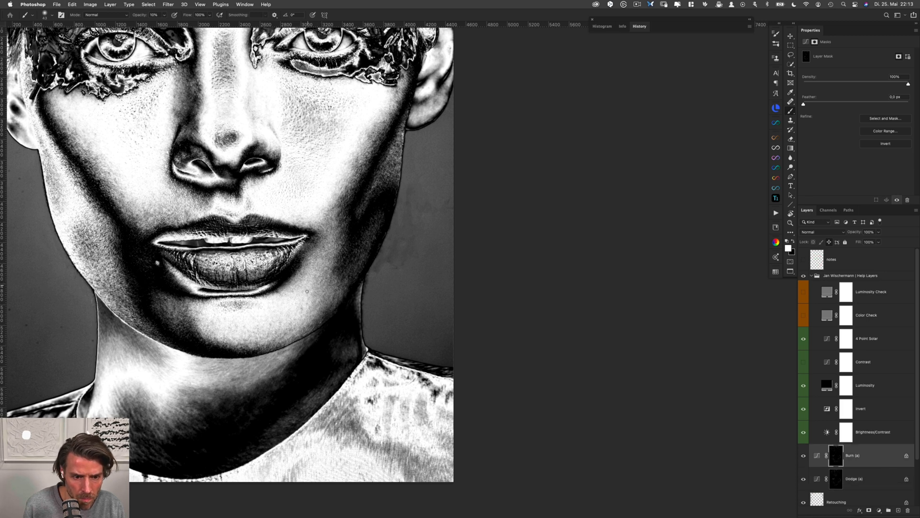
pyautogui.hotkey('alt', '[')
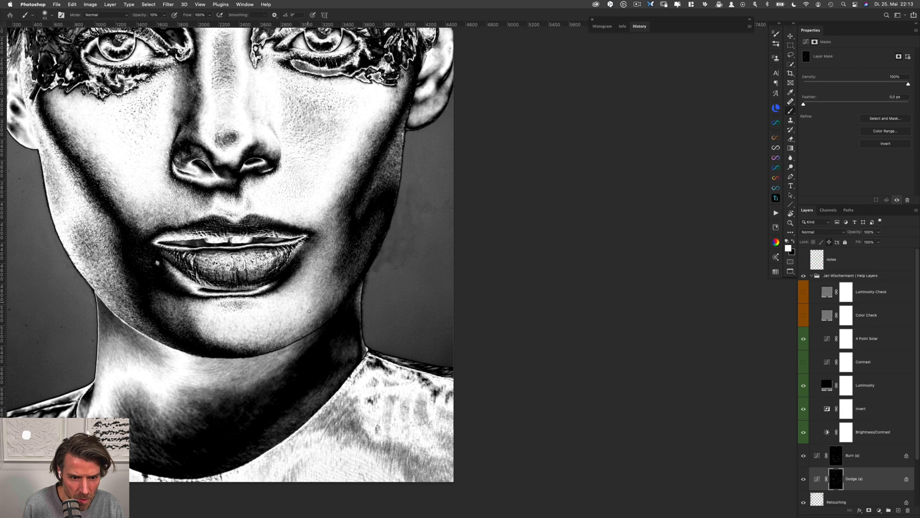
pyautogui.hotkey('alt', ']')
pyautogui.hotkey('alt', '[')
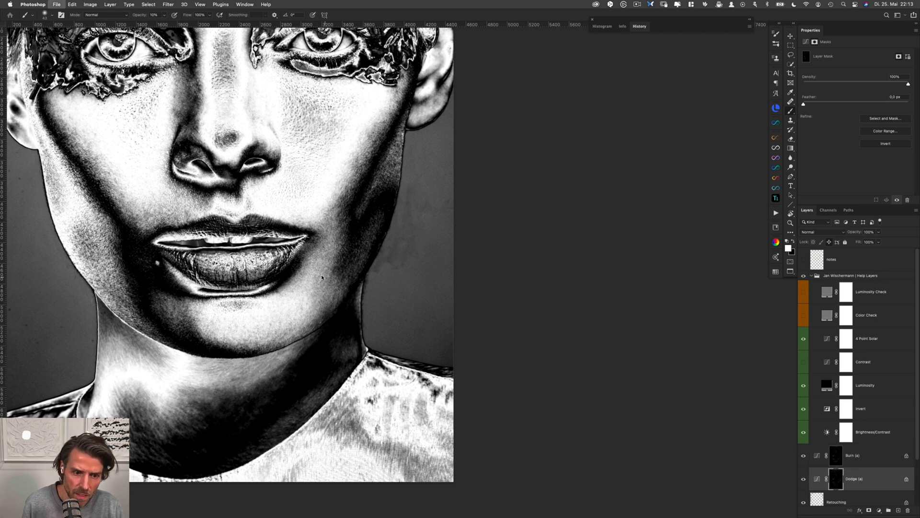
pyautogui.hotkey('alt', ']')
pyautogui.hotkey('alt', '[')
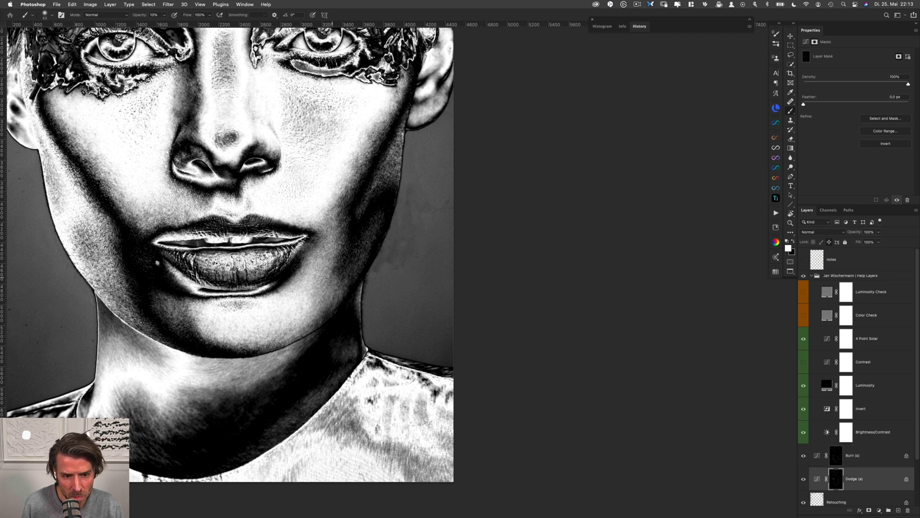
# Touch up the skin below the lower lip's right side toward the chin on the Burn (a) and Dodge (a) masks
pyautogui.hotkey('alt', ']')
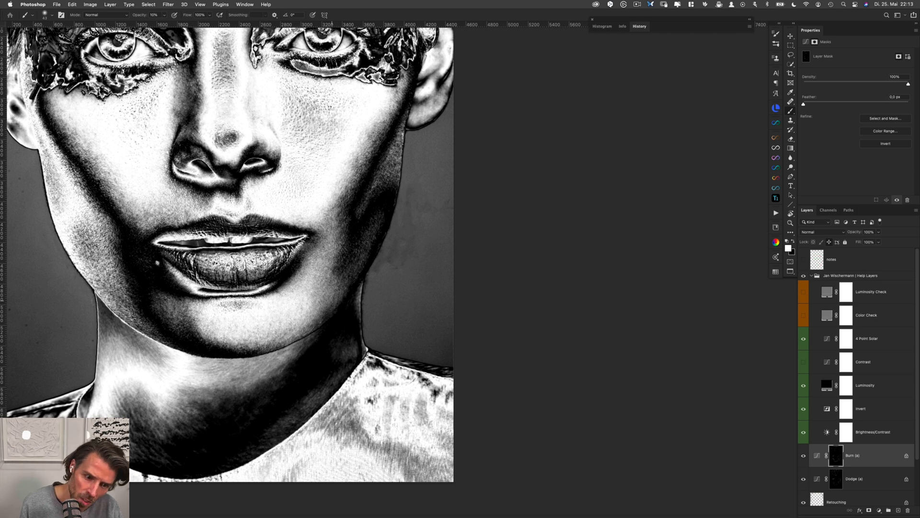
pyautogui.hotkey('alt', '[')
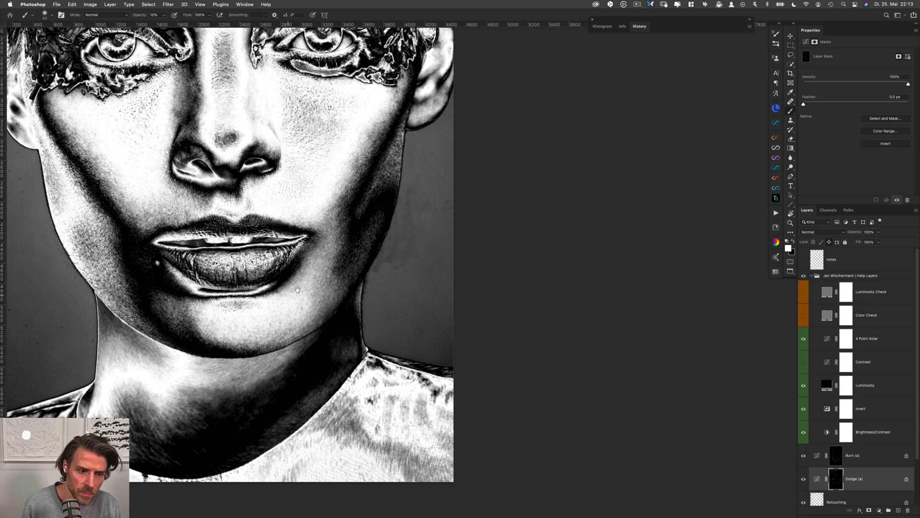
pyautogui.moveTo(296, 290); pyautogui.dragTo(285, 329)
# Hide the help layers group and examine the dodge and burn work on the whole face in normal color
pyautogui.click(803, 275)
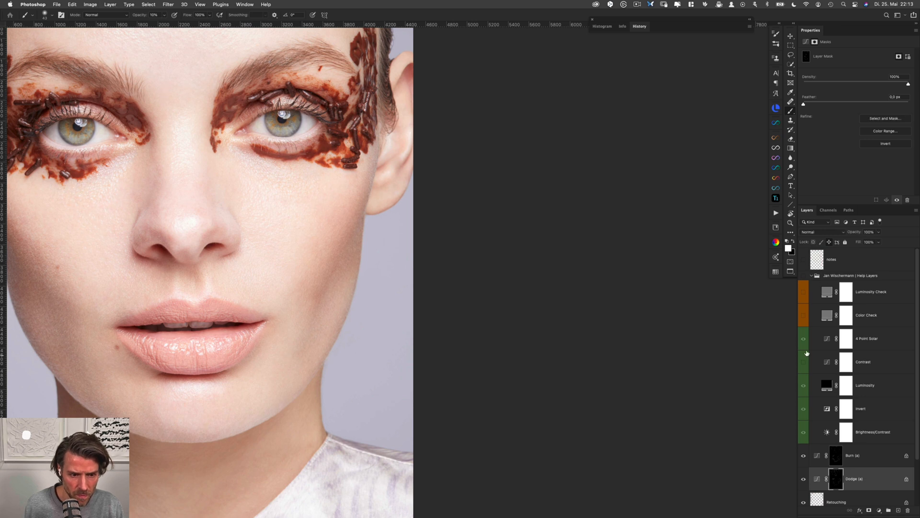
pyautogui.hscroll(-5, 473, 257)
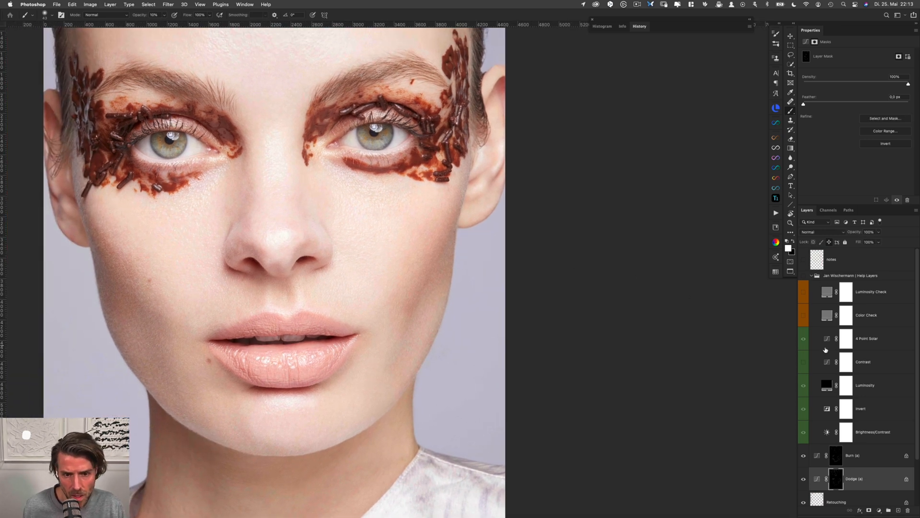
pyautogui.keyDown('shift'); pyautogui.click(870, 455); pyautogui.keyUp('shift')
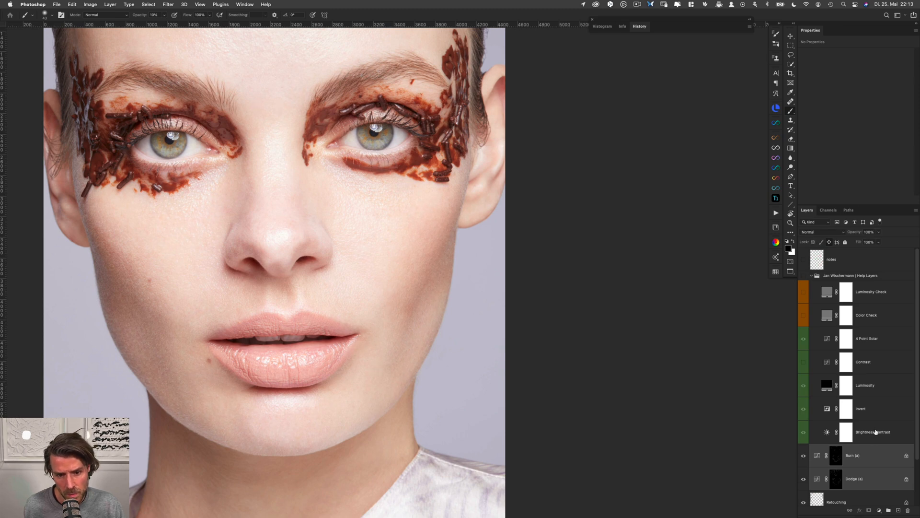
pyautogui.scroll(2, 424, 294)
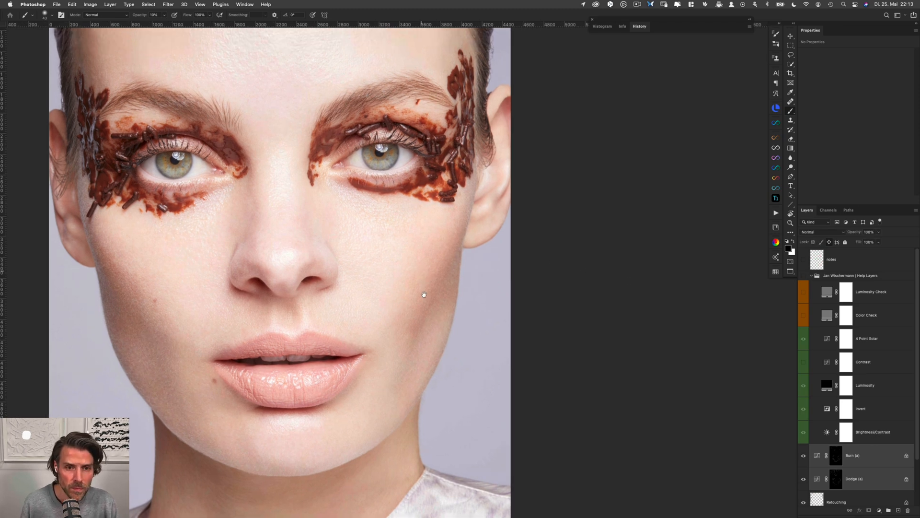
pyautogui.hscroll(-2, 424, 294)
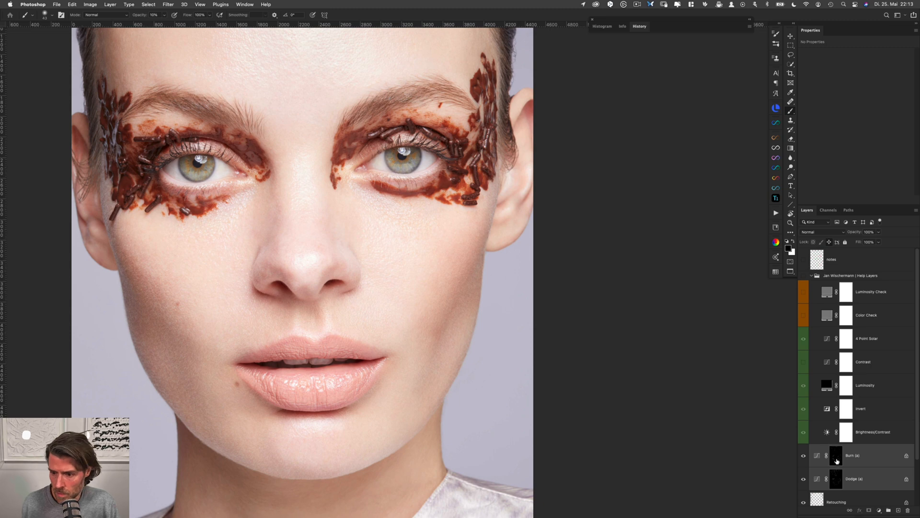
pyautogui.click(836, 478)
pyautogui.scroll(-5, 455, 284)
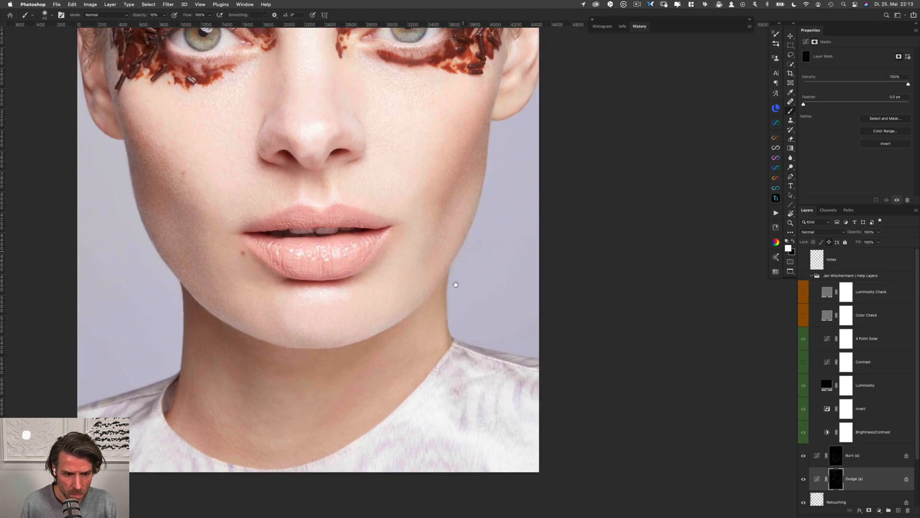
pyautogui.scroll(10, 456, 284)
# Show the help layers group again and set its Brightness/Contrast layer to brightness -3 and contrast 64
pyautogui.click(803, 276)
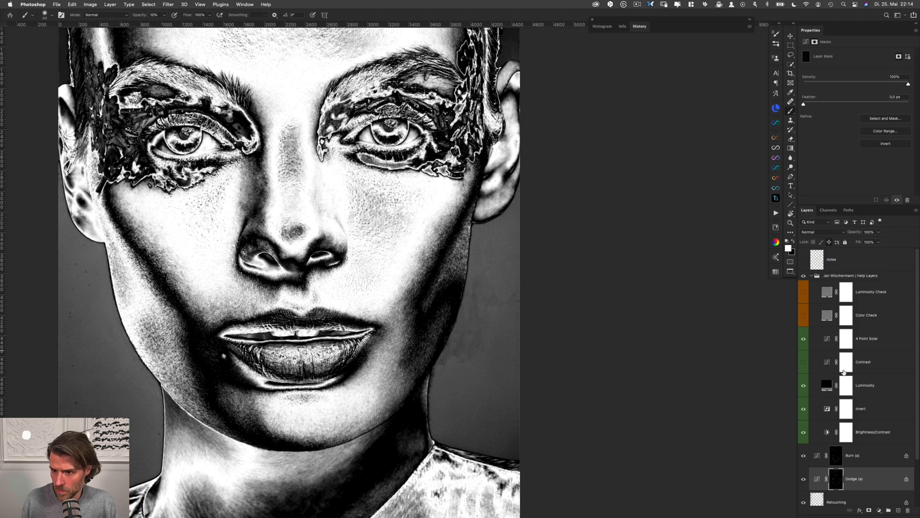
pyautogui.click(863, 432)
pyautogui.moveTo(853, 75); pyautogui.dragTo(889, 86)
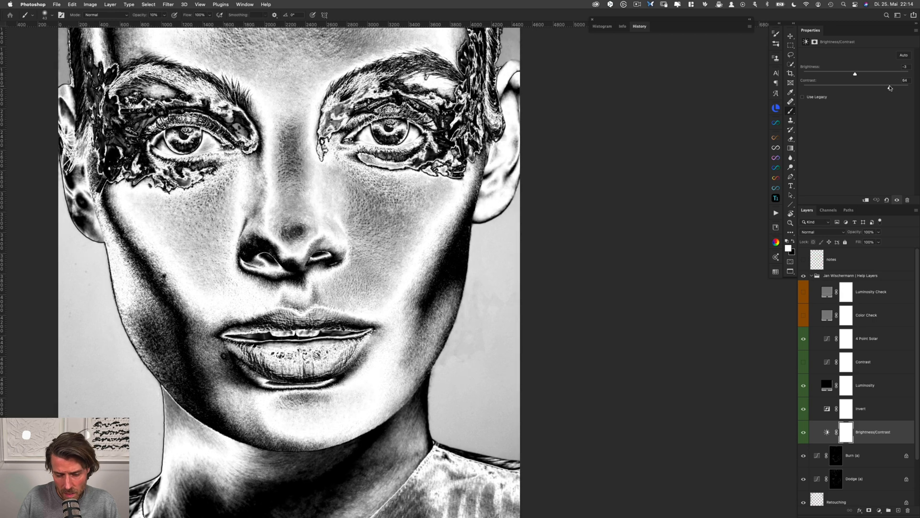
# Dodge and burn the skin between the right mouth corner and the lower right cheek on both masks
pyautogui.click(838, 483)
pyautogui.scroll(3, 446, 343)
pyautogui.moveTo(446, 343); pyautogui.dragTo(412, 255)
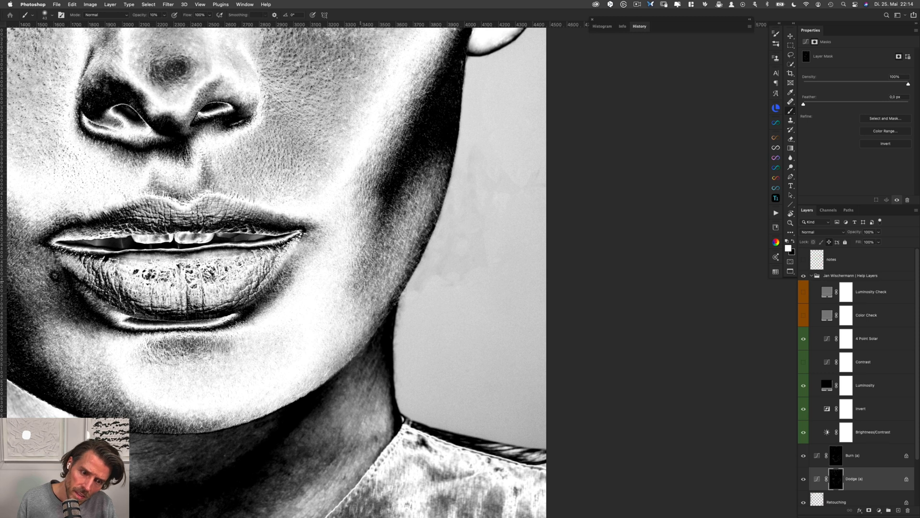
pyautogui.hotkey('alt', ']')
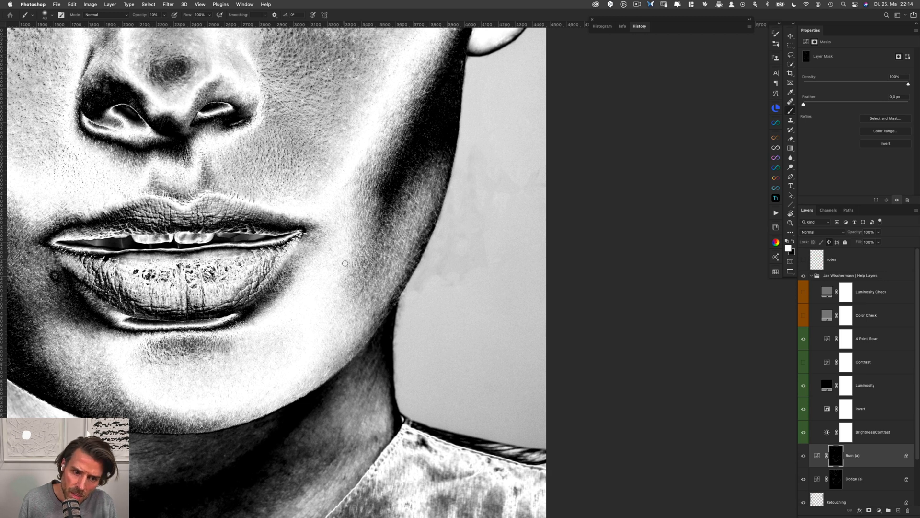
pyautogui.hotkey('alt', '[')
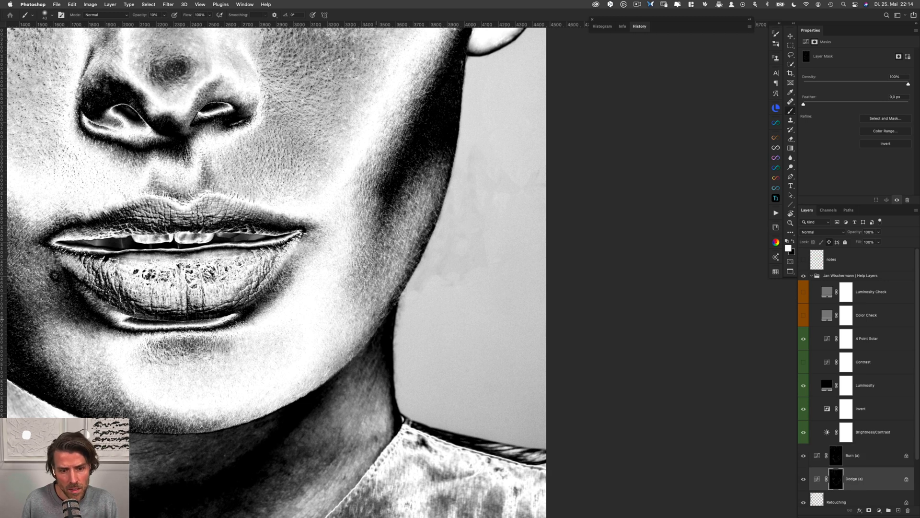
# Refine the lower right cheek toward the jaw on both masks, switching the brush between black and white
pyautogui.press('x')
pyautogui.hotkey('alt', ']')
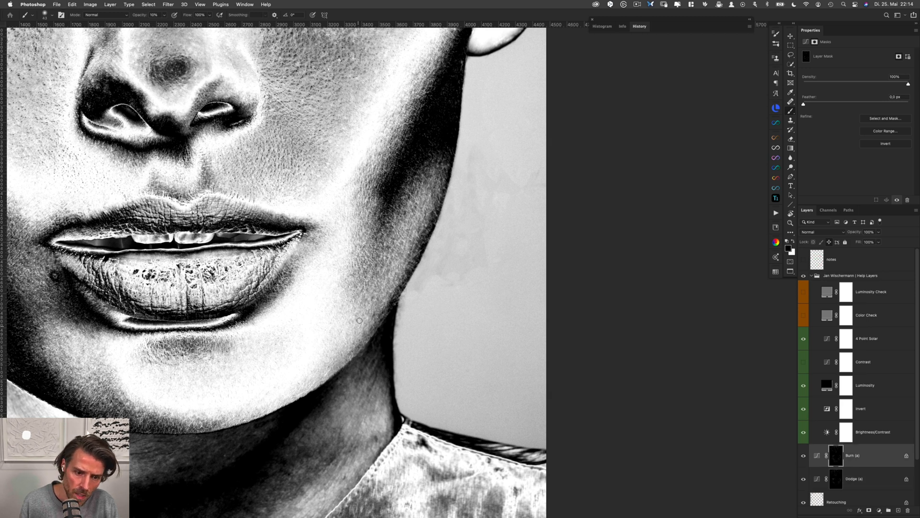
pyautogui.hotkey('alt', '[')
pyautogui.press('x')
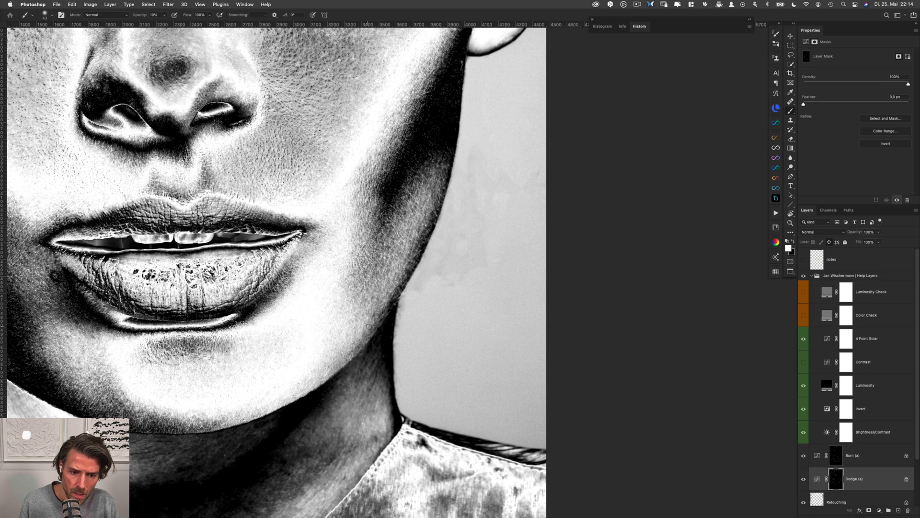
pyautogui.hotkey('alt', ']')
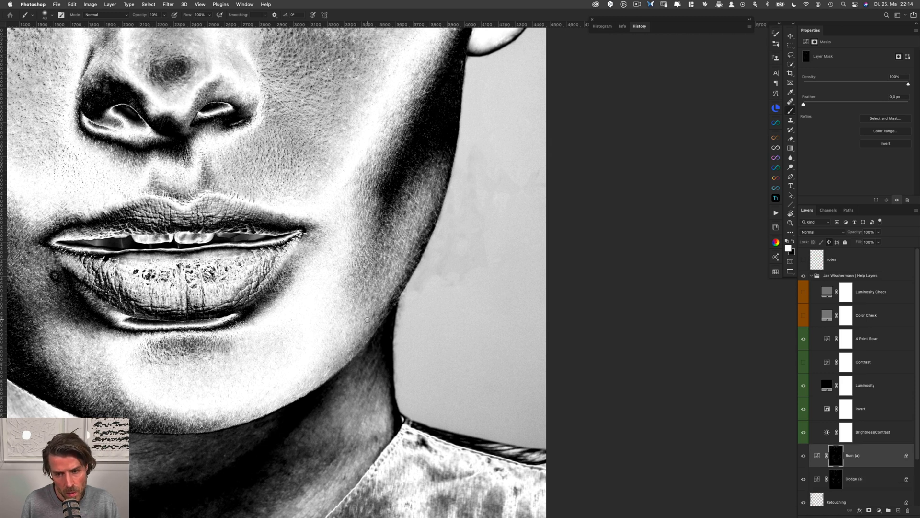
# Hide the 4 Point Solar, Invert and Brightness/Contrast help layers and show the Contrast layer for a black-and-white view
pyautogui.click(804, 338)
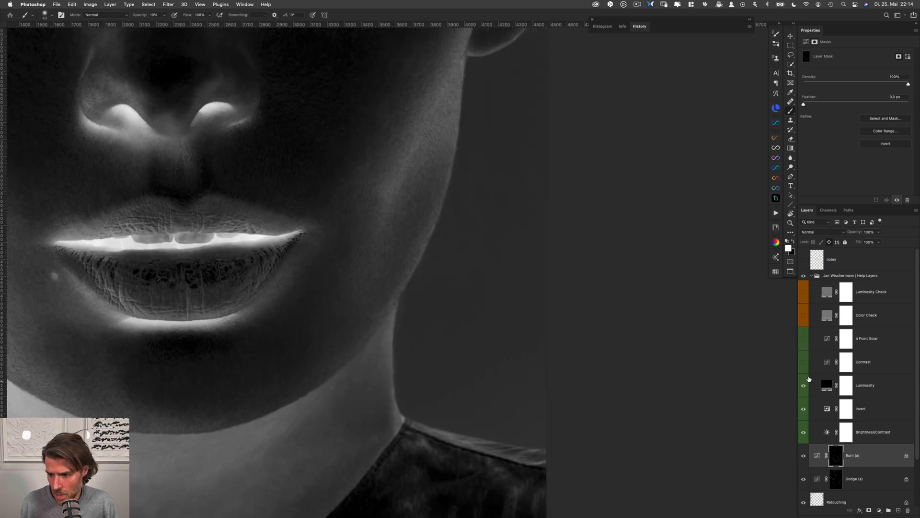
pyautogui.click(803, 362)
pyautogui.click(804, 409)
pyautogui.click(804, 432)
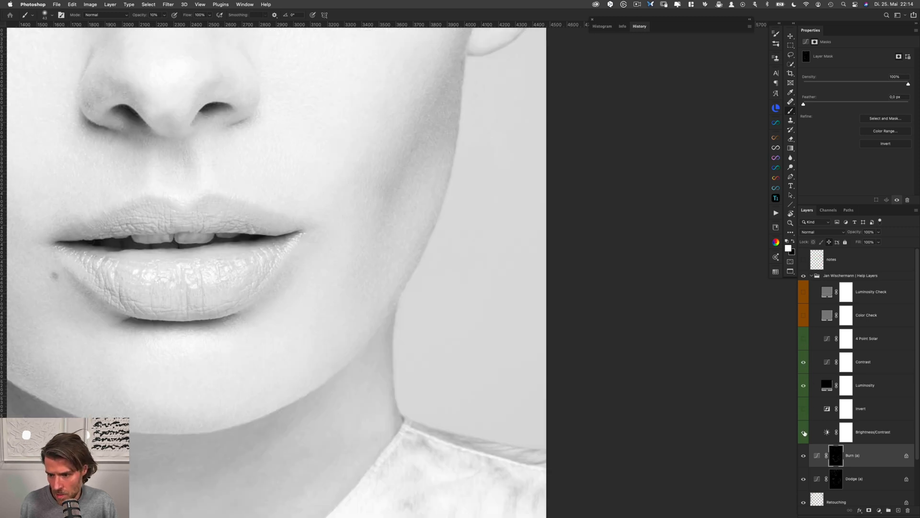
# Reshape the Contrast layer's curve to darken the view, with the lower point at input 115, output 29 and the upper point lowered
pyautogui.click(880, 364)
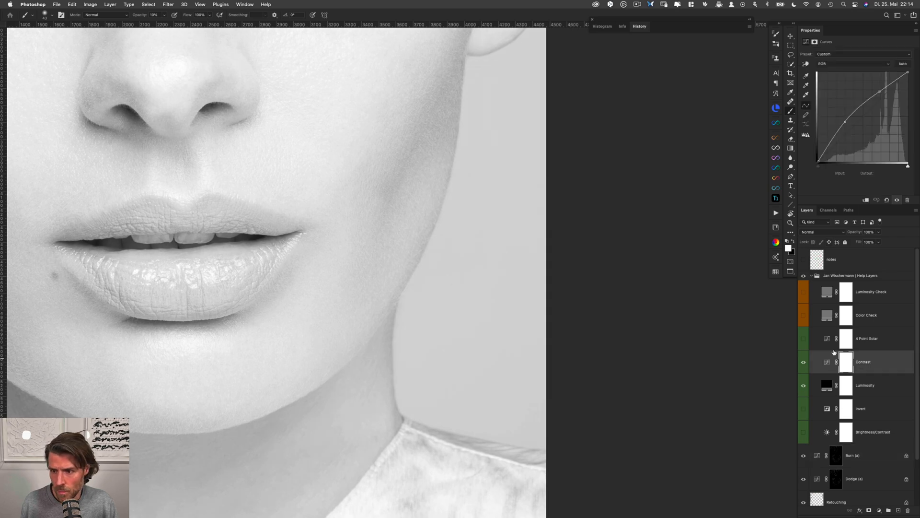
pyautogui.moveTo(844, 122); pyautogui.dragTo(849, 143)
pyautogui.moveTo(880, 91); pyautogui.dragTo(886, 95)
pyautogui.moveTo(848, 144); pyautogui.dragTo(854, 155)
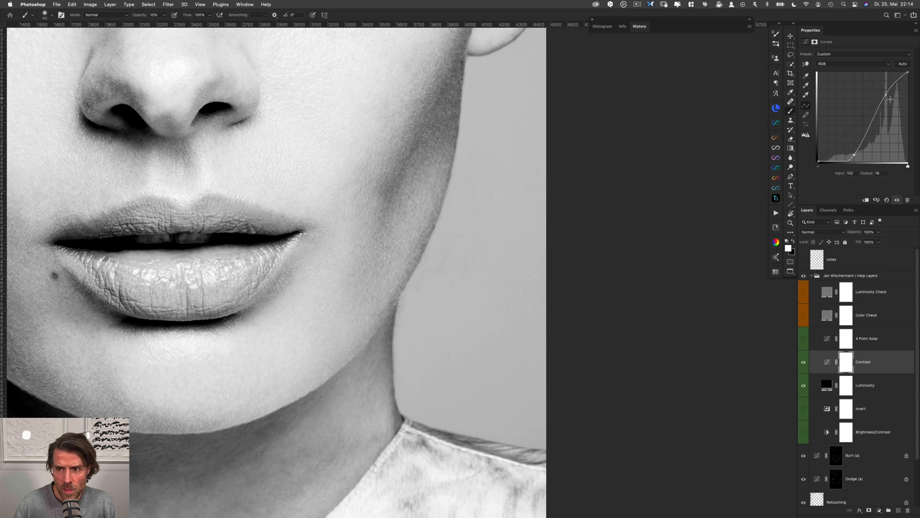
pyautogui.moveTo(891, 96); pyautogui.dragTo(891, 98)
pyautogui.moveTo(853, 155); pyautogui.dragTo(859, 151)
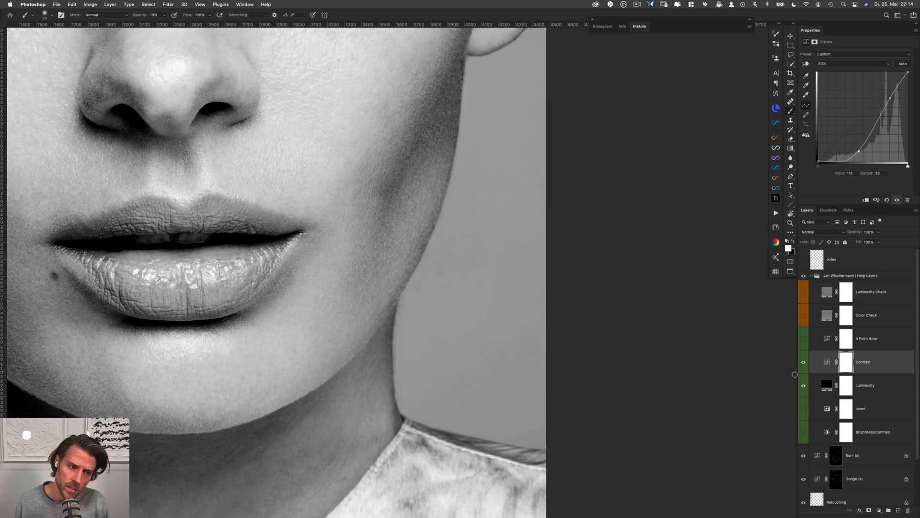
# Lighten the dark patches in the right cheek's shadow above mouth-corner height on the Dodge (a) mask
pyautogui.moveTo(587, 291); pyautogui.dragTo(688, 343)
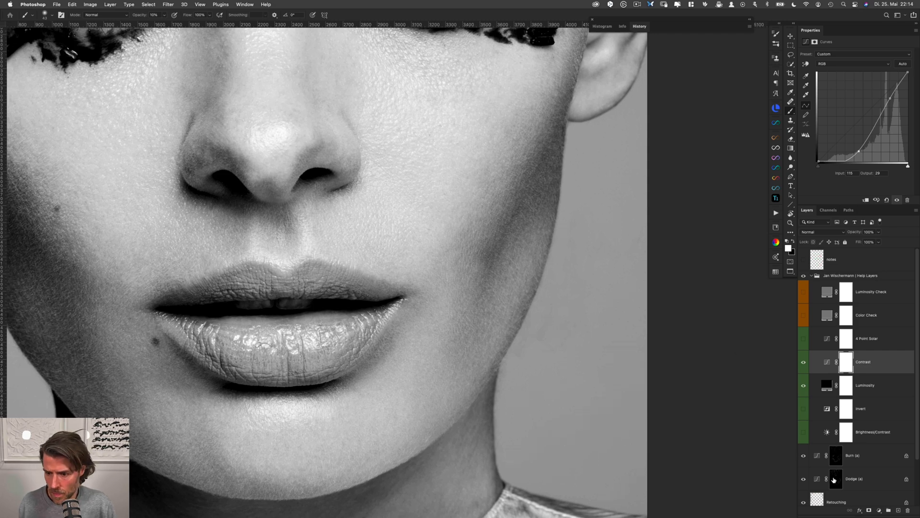
pyautogui.click(834, 478)
pyautogui.moveTo(475, 253); pyautogui.dragTo(412, 249)
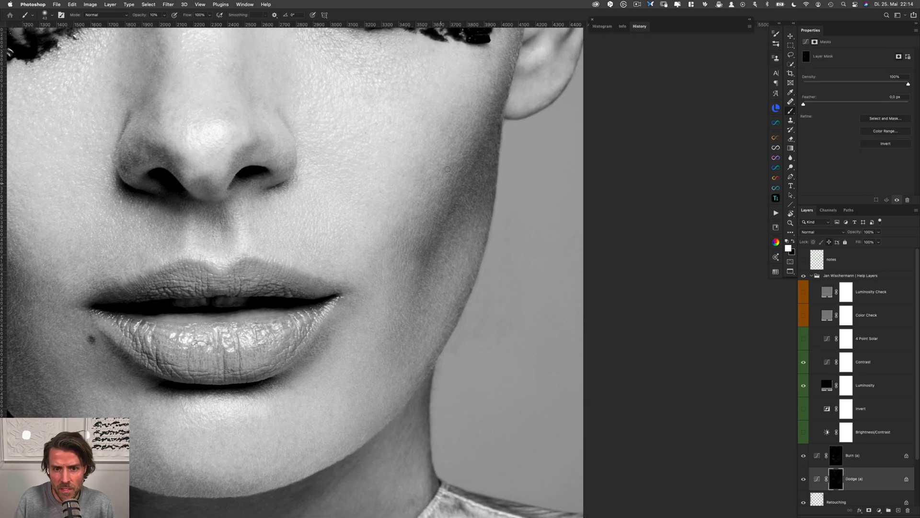
pyautogui.moveTo(448, 165); pyautogui.dragTo(436, 217)
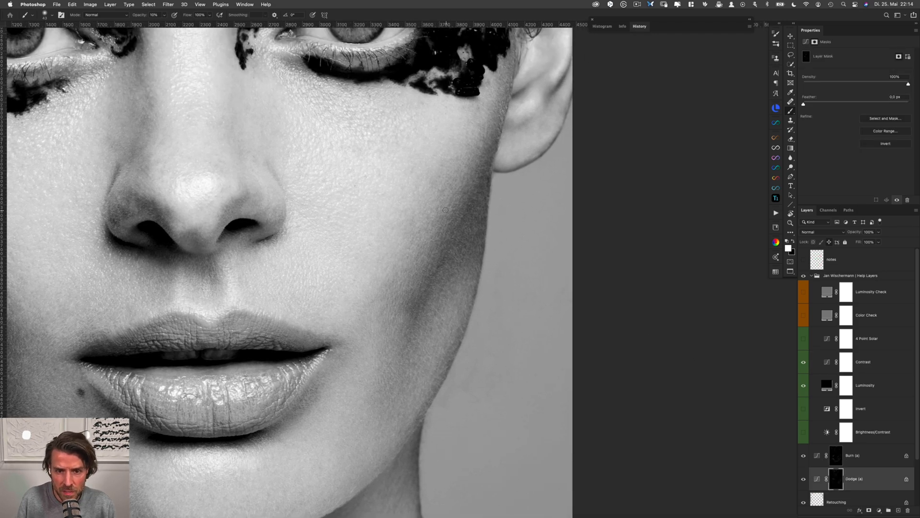
pyautogui.press('super+minus')
pyautogui.moveTo(407, 342); pyautogui.dragTo(380, 305)
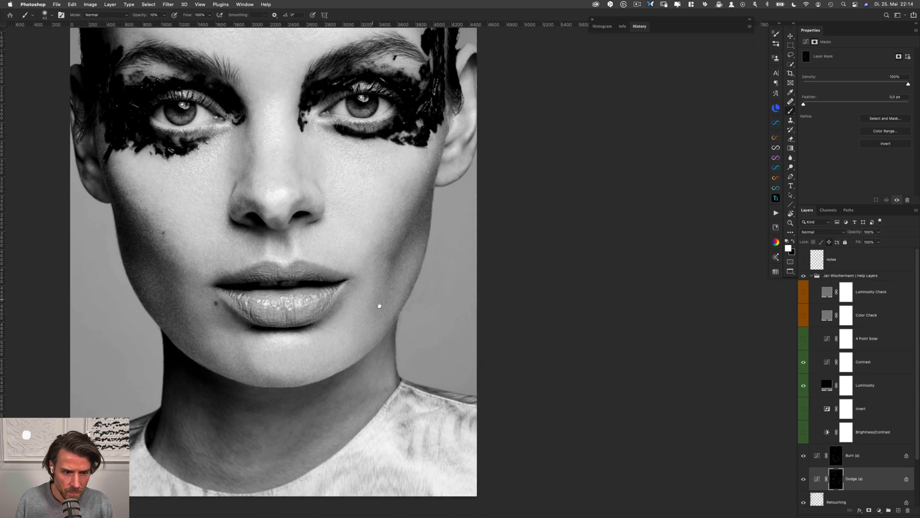
pyautogui.press('super+plus')
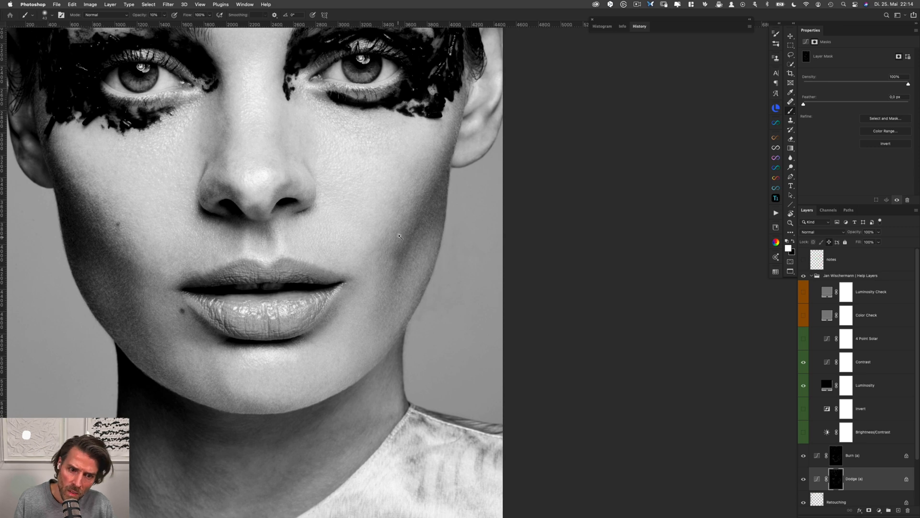
pyautogui.click(400, 236)
pyautogui.keyDown('alt'); pyautogui.click(404, 244); pyautogui.keyUp('alt')
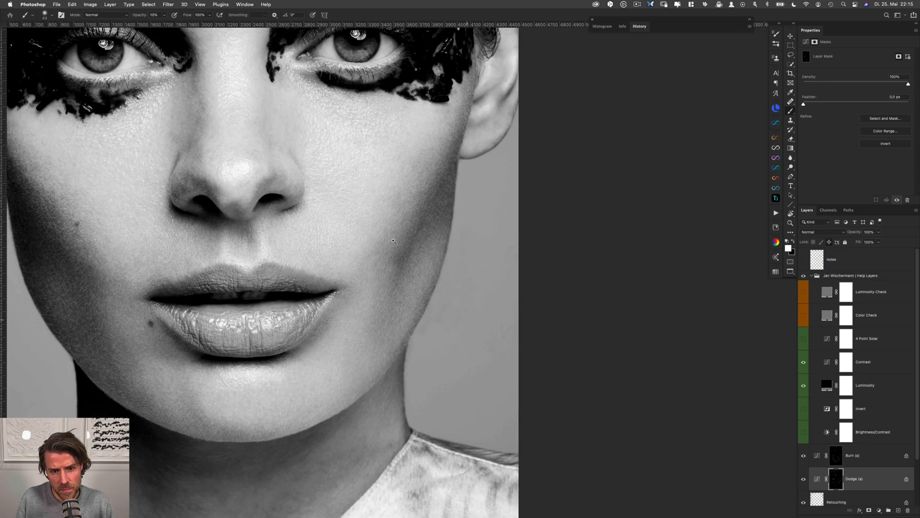
pyautogui.moveTo(422, 226); pyautogui.dragTo(424, 228)
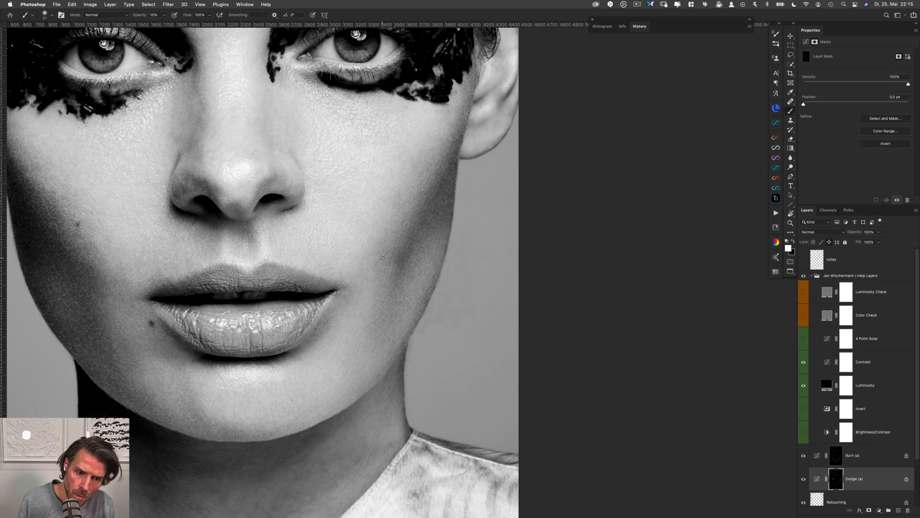
pyautogui.moveTo(407, 244); pyautogui.dragTo(412, 244)
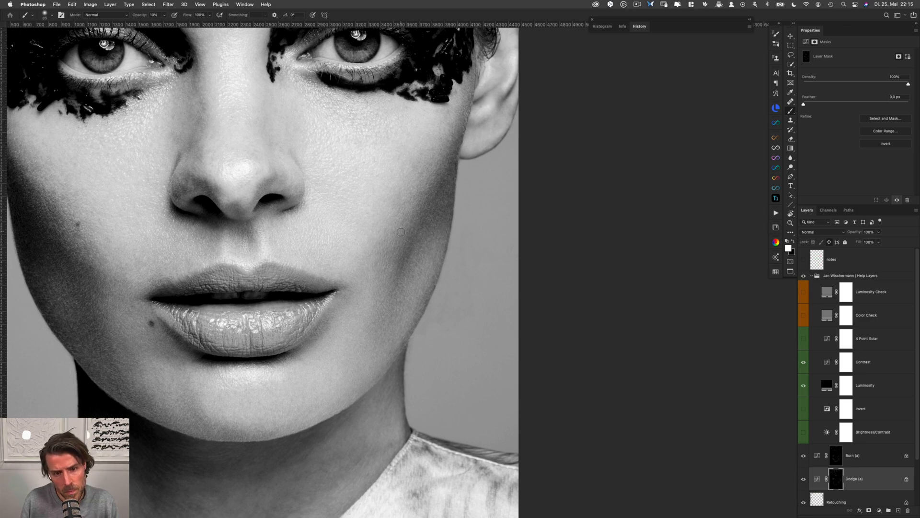
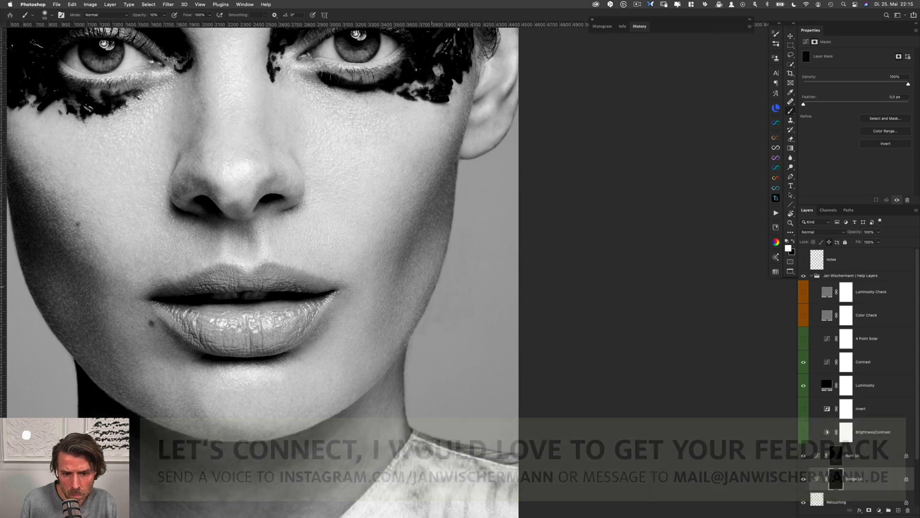
# Even out the right cheek's shadow and the skin beside the right mouth corner, alternating between the Dodge (a) and Burn (a) masks
pyautogui.moveTo(429, 283); pyautogui.dragTo(434, 275)
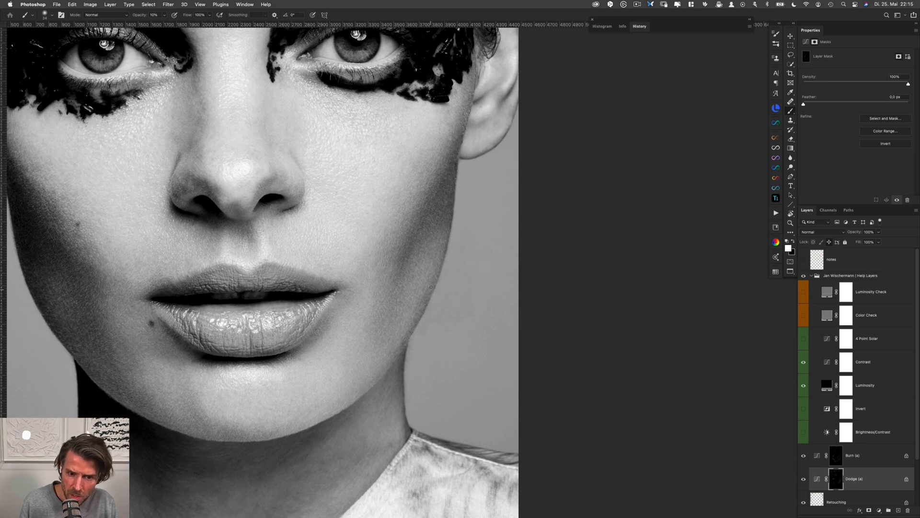
pyautogui.hotkey('alt', ']')
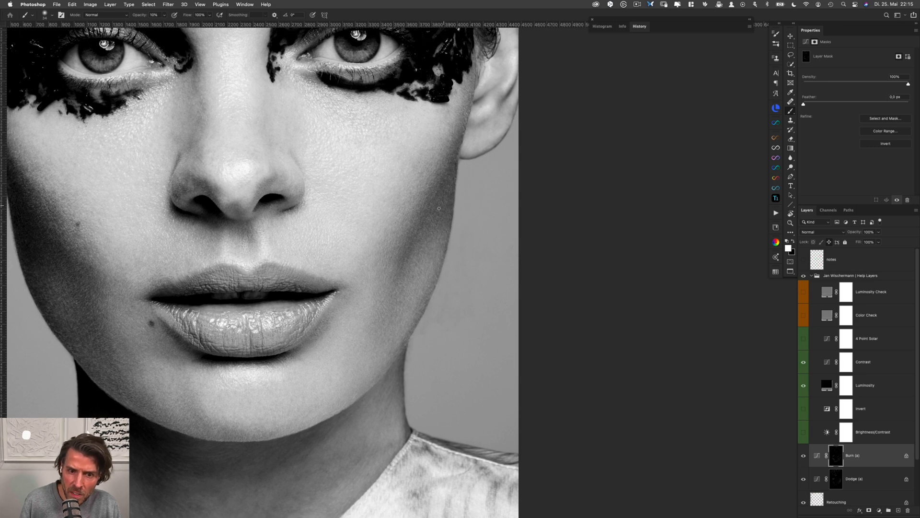
pyautogui.hotkey('alt', '[')
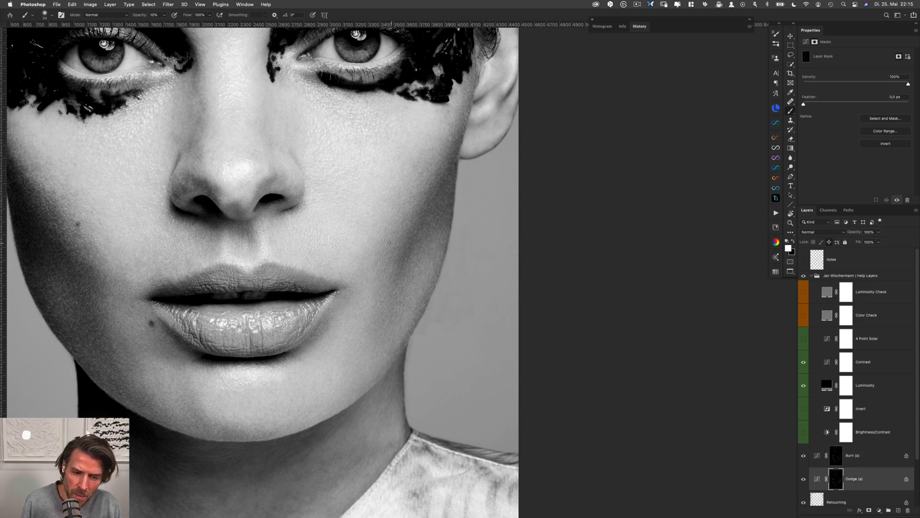
pyautogui.moveTo(395, 255); pyautogui.dragTo(401, 256)
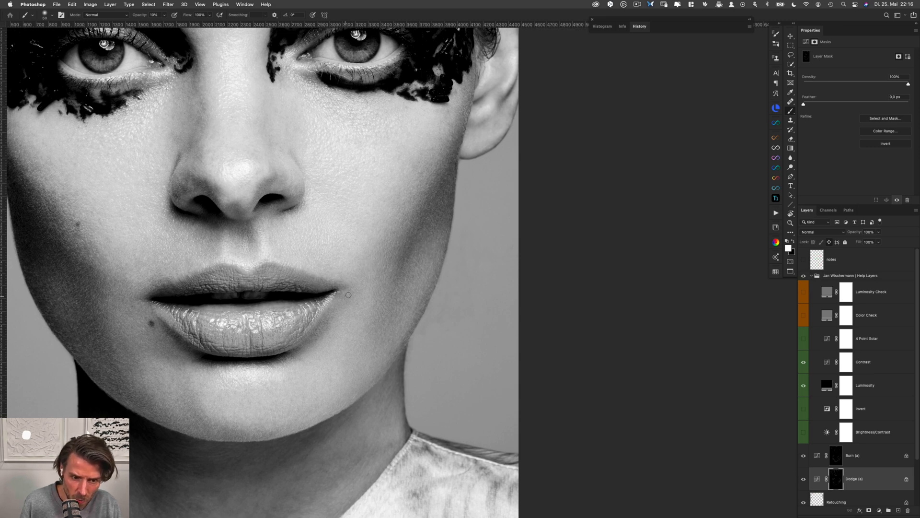
pyautogui.hotkey('alt', ']')
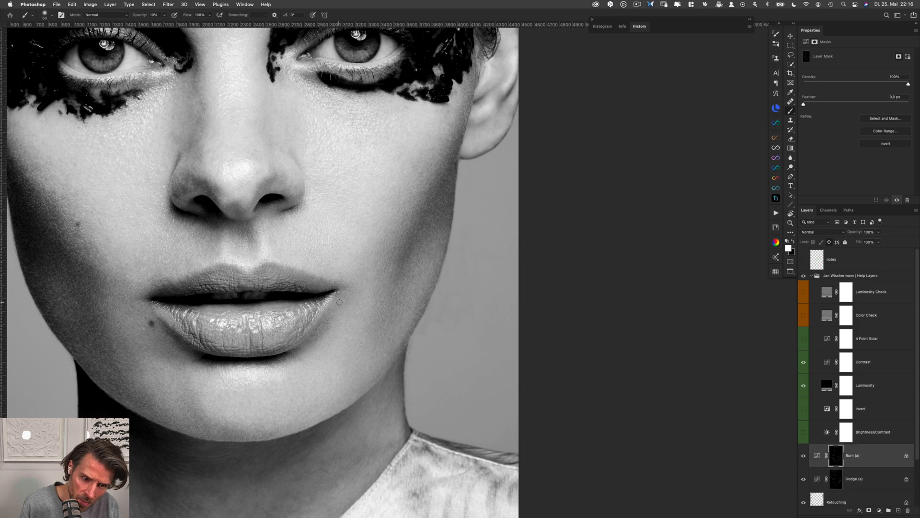
# Lighten dark patches along the right cheek's outer edge just below the ear on the Dodge (a) mask
pyautogui.hotkey('alt', '[')
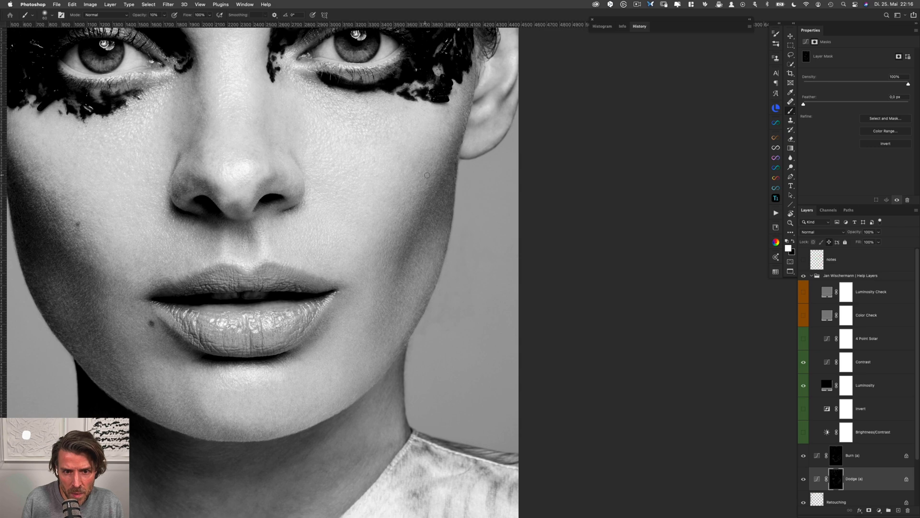
pyautogui.moveTo(445, 168); pyautogui.dragTo(450, 161)
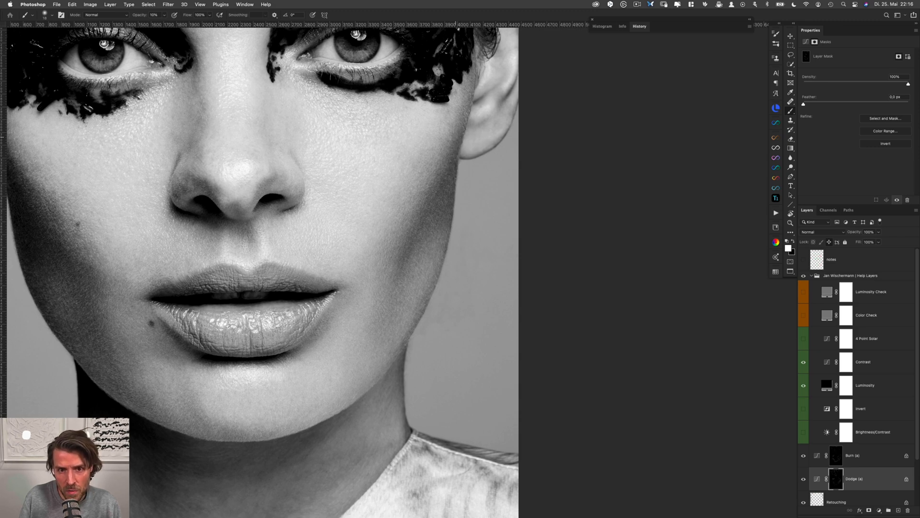
pyautogui.moveTo(454, 143); pyautogui.dragTo(458, 161)
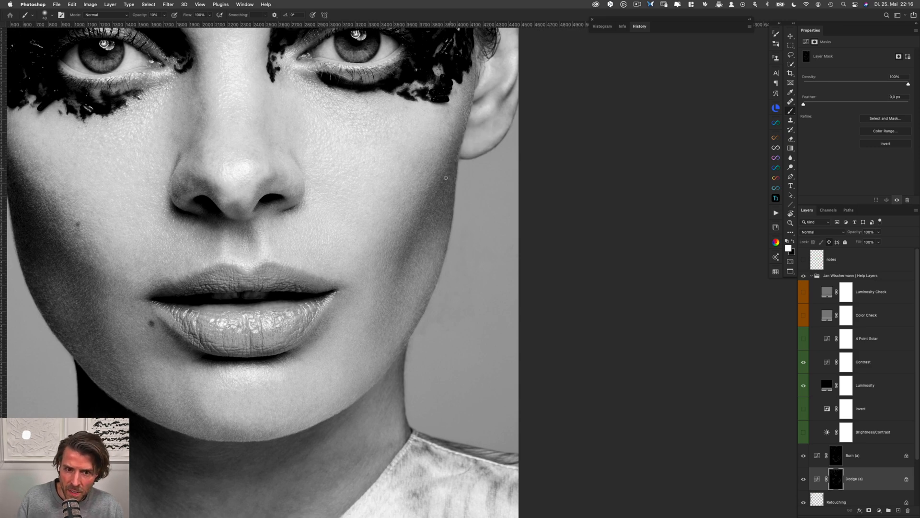
# Blend the transition into the right cheek's shadow between nose and mouth height, alternating the Burn (a) and Dodge (a) masks
pyautogui.hotkey('alt', ']')
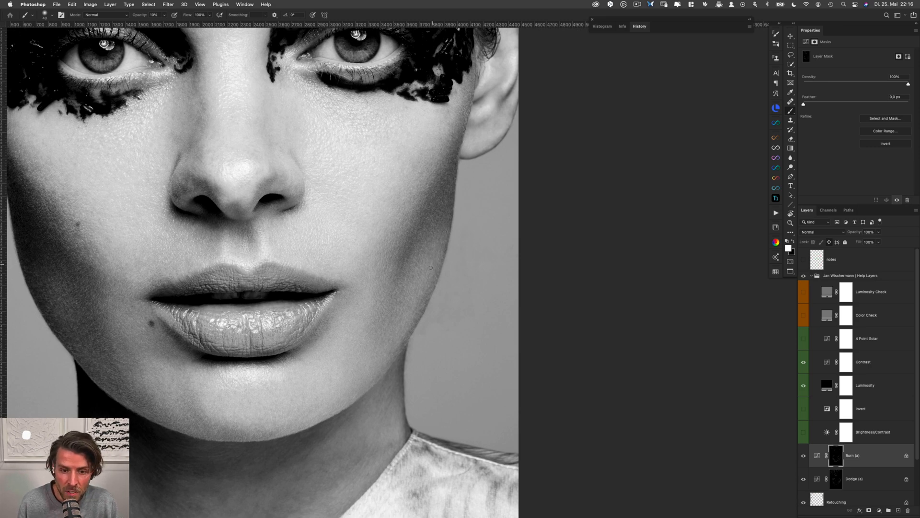
pyautogui.hotkey('alt', '[')
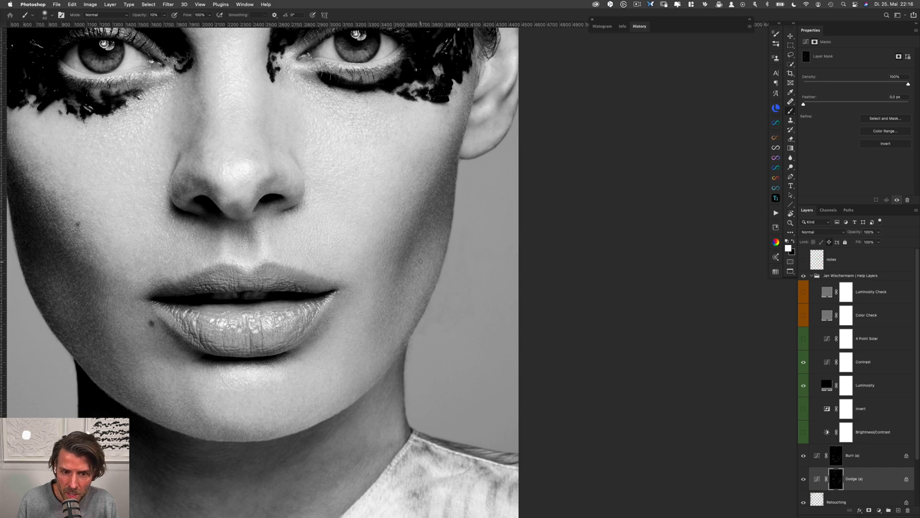
pyautogui.hotkey('alt', ']')
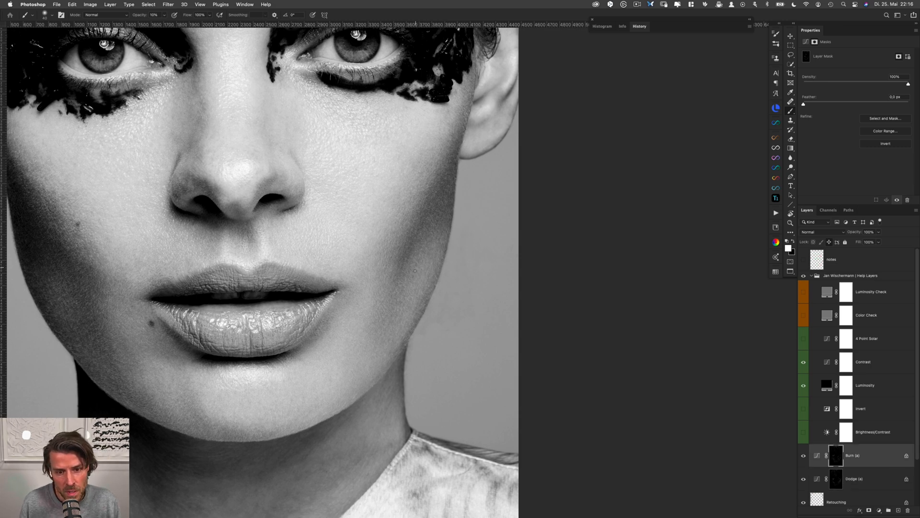
pyautogui.hotkey('alt', '[')
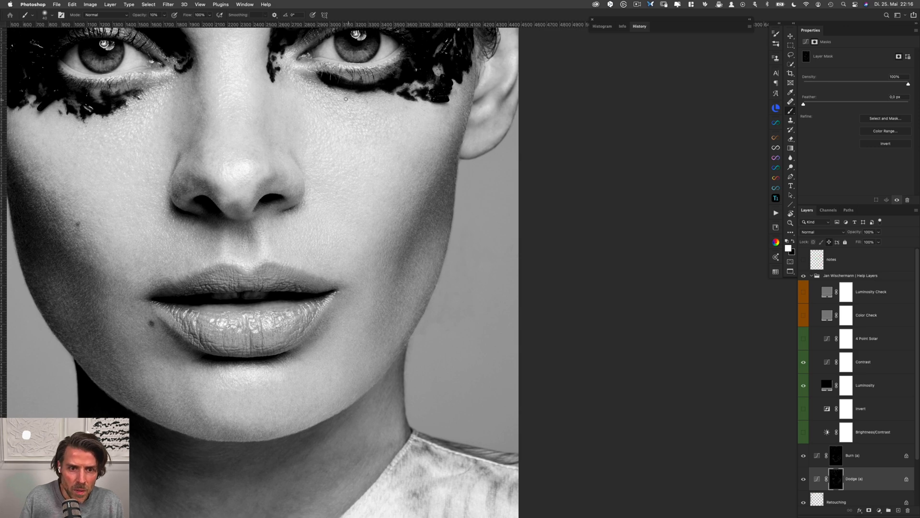
# Even out the skin along the left side of the nose bridge below the inner eye corner on both masks
pyautogui.scroll(5, 345, 98)
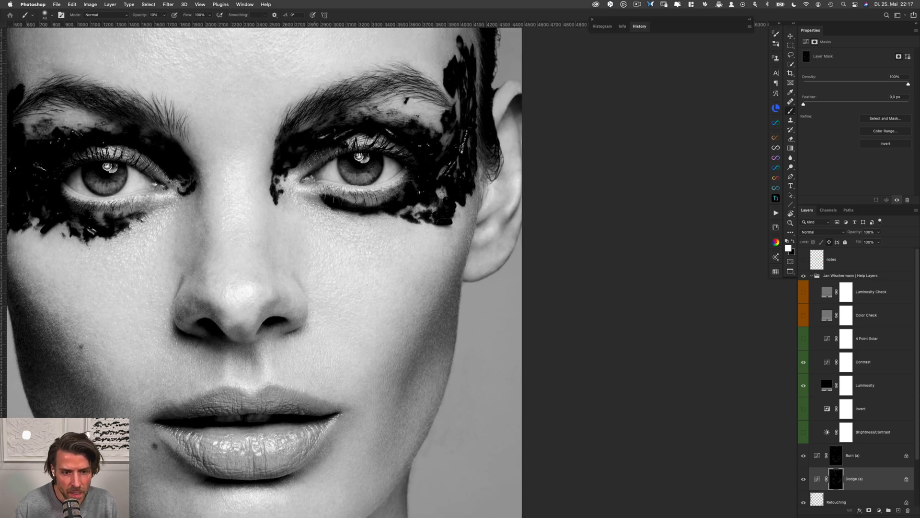
pyautogui.hscroll(-5, 316, 207)
pyautogui.scroll(-3, 316, 207)
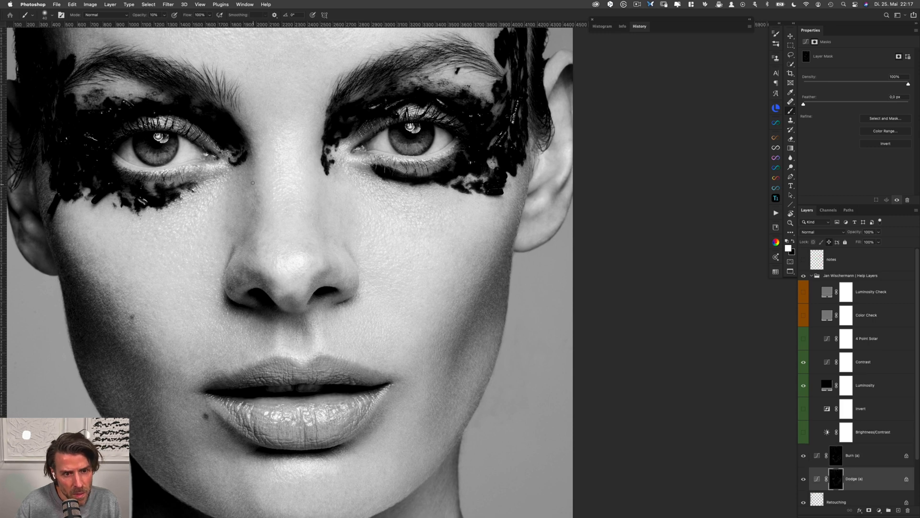
pyautogui.hotkey('alt', ']')
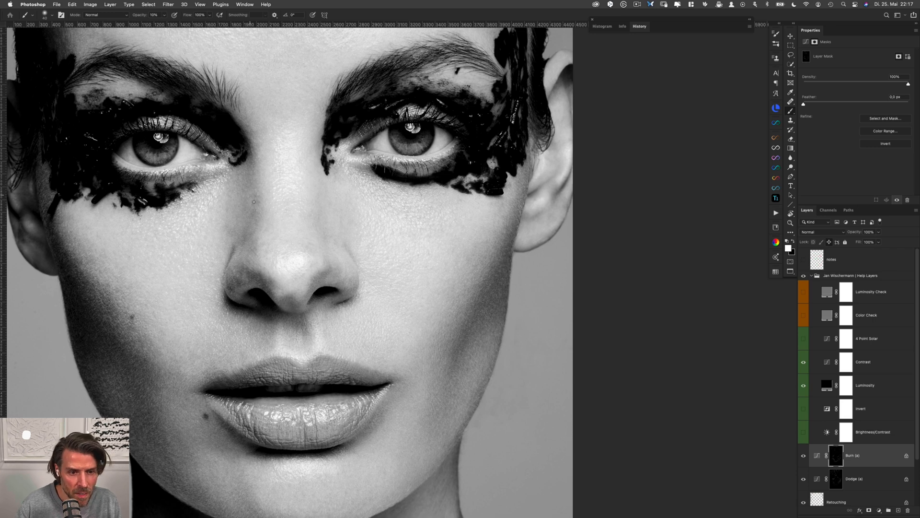
pyautogui.hotkey('alt', '[')
pyautogui.hotkey('alt', ']')
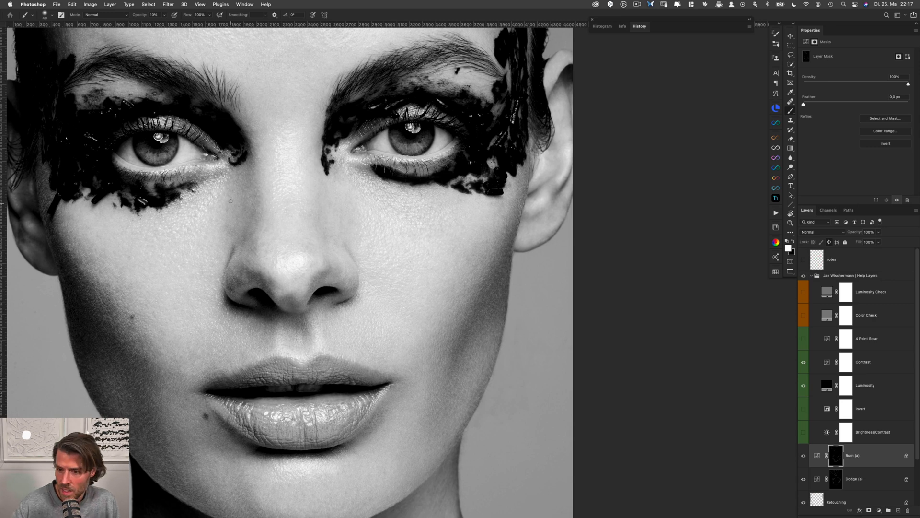
pyautogui.hotkey('alt', '[')
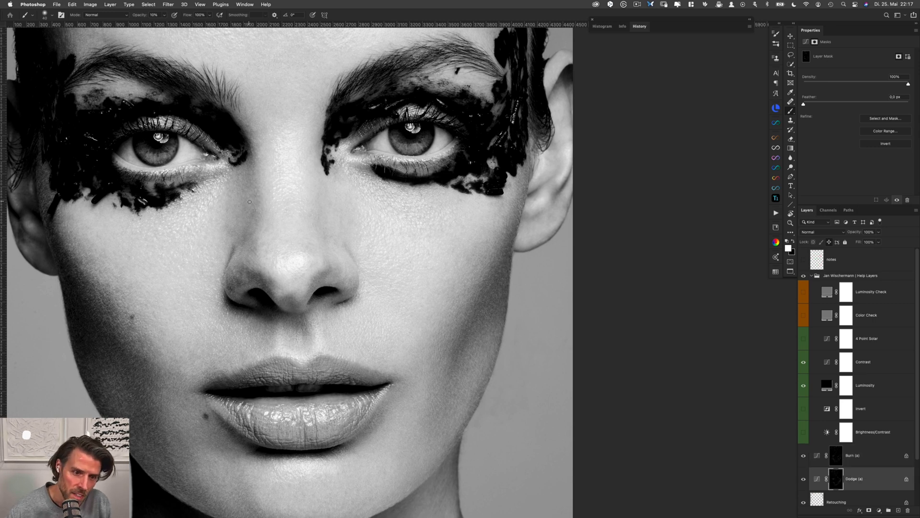
# Smooth the shadow down the left side of the nose toward the nostril wing, alternating the Burn (a) and Dodge (a) masks
pyautogui.hotkey('alt', ']')
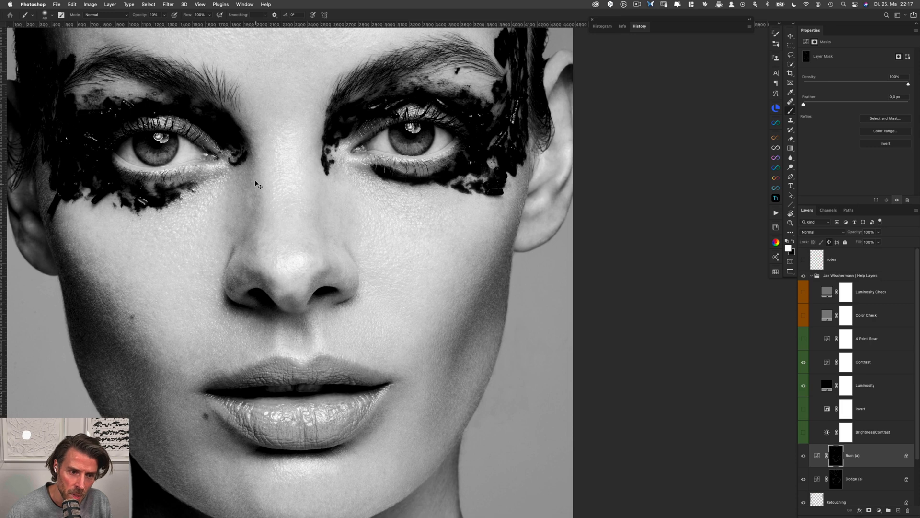
pyautogui.hotkey('alt', '[')
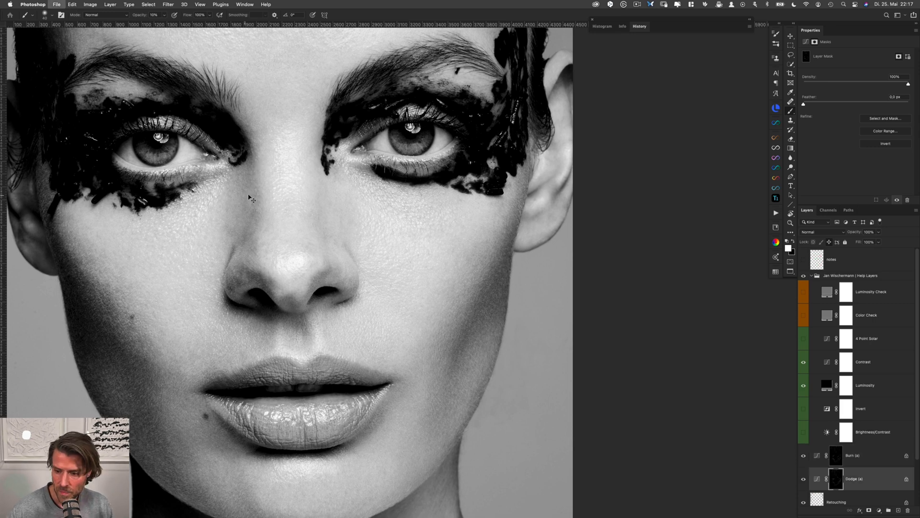
pyautogui.hotkey('alt', ']')
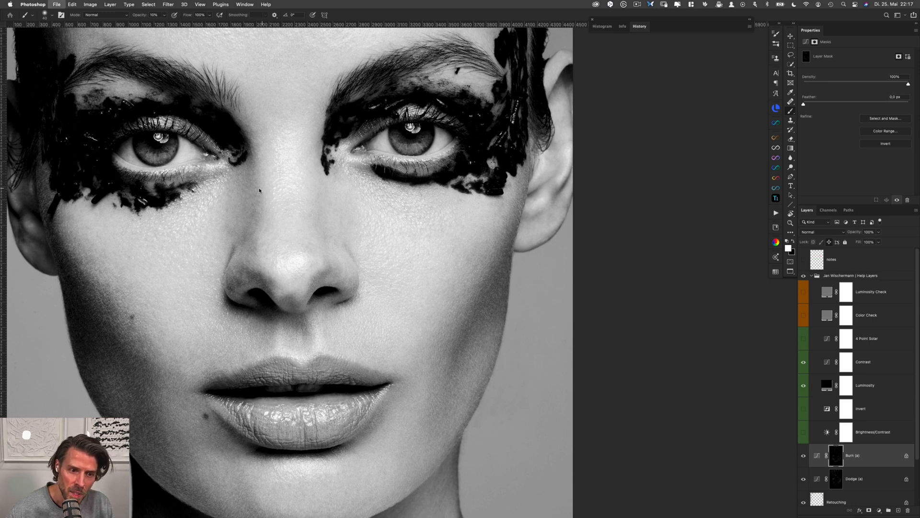
pyautogui.hotkey('alt', '[')
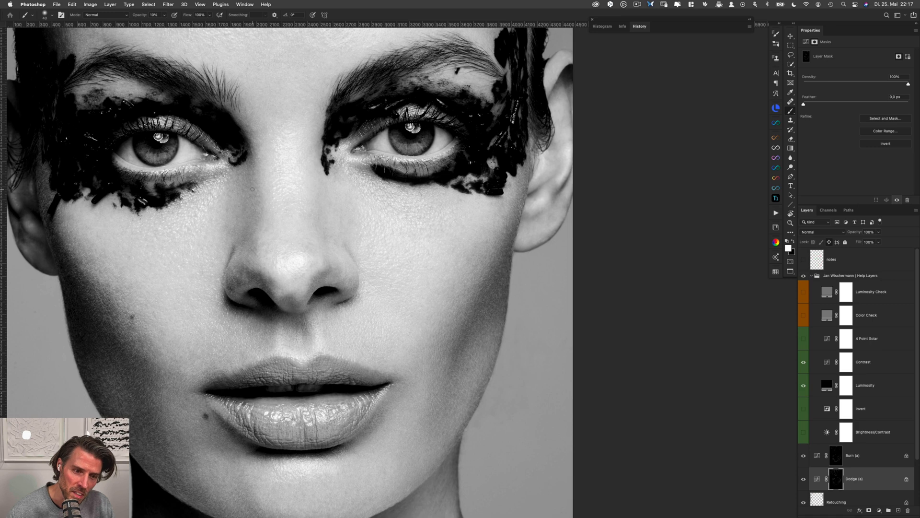
pyautogui.hotkey('alt', ']')
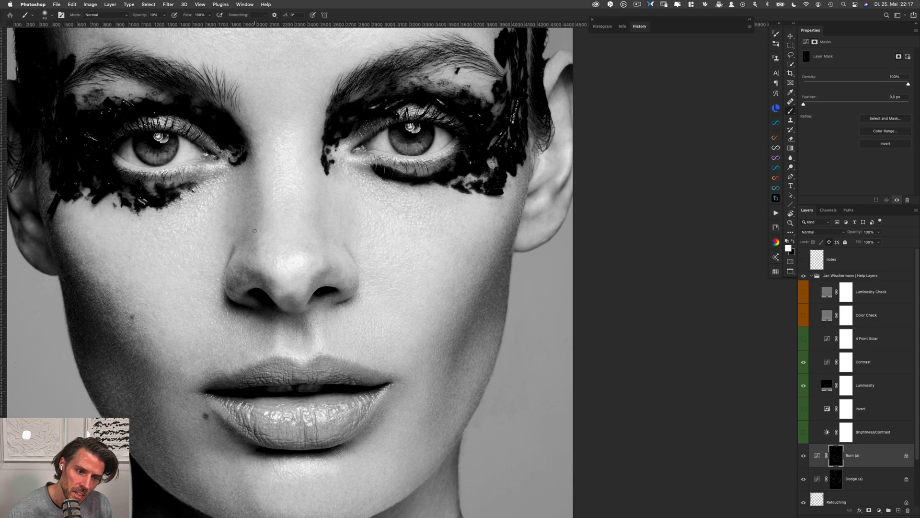
pyautogui.hotkey('alt', '[')
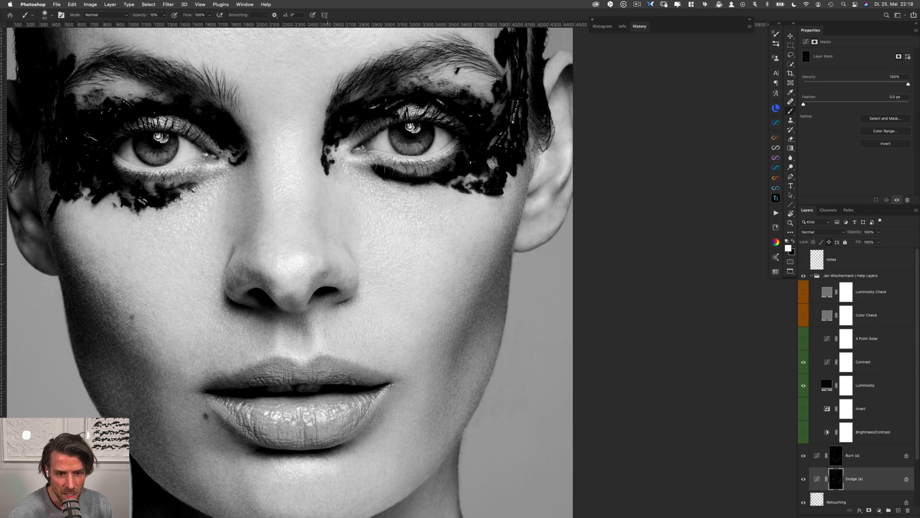
# Even out the tones above the right nostril wing with strokes on the Burn (a) and Dodge (a) masks
pyautogui.hotkey('alt', ']')
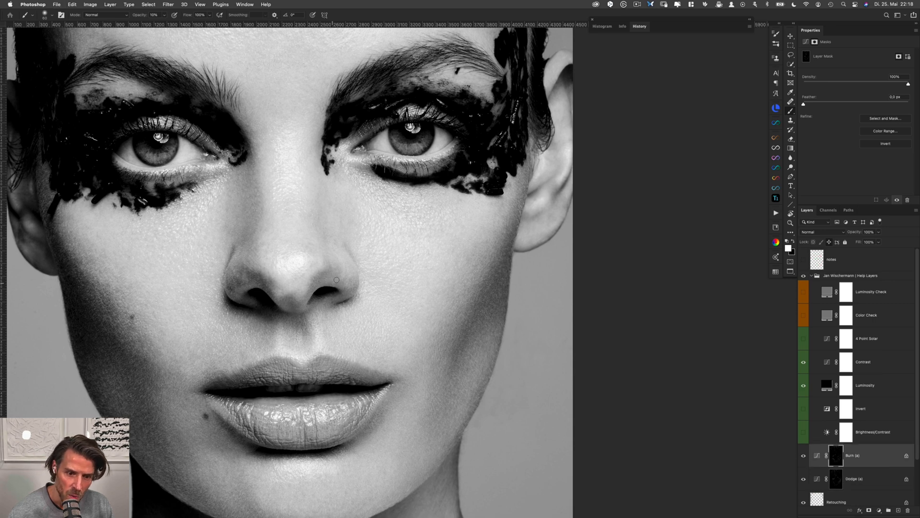
pyautogui.moveTo(337, 248); pyautogui.dragTo(337, 248)
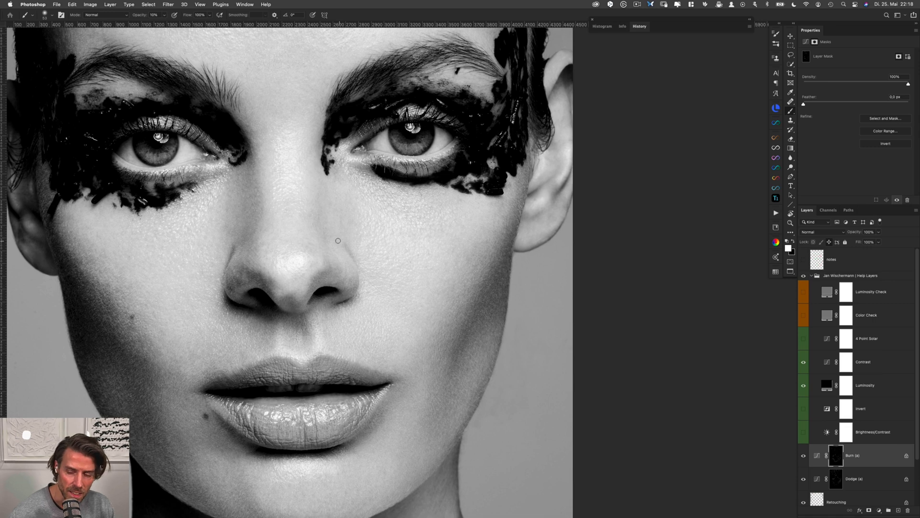
pyautogui.hotkey('alt', '[')
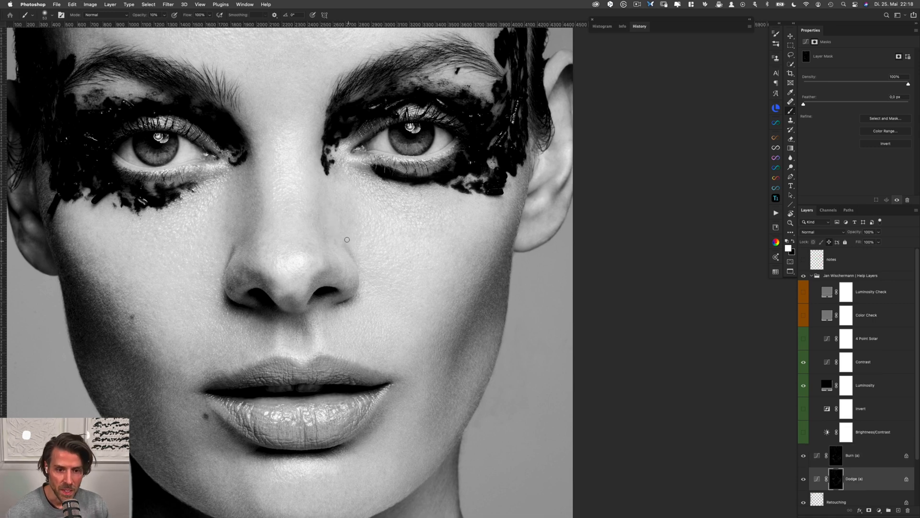
pyautogui.moveTo(348, 241)
pyautogui.mouseDown()
pyautogui.moveTo(348, 251)
pyautogui.moveTo(336, 242)
pyautogui.mouseUp()
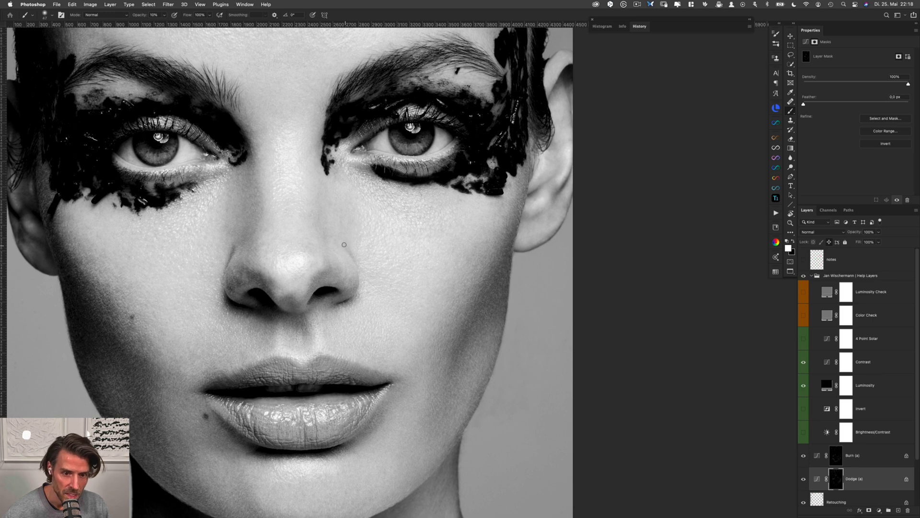
# Refine the left nose side and nostril wing, alternating between the Burn (a) and Dodge (a) masks
pyautogui.hotkey('alt', ']')
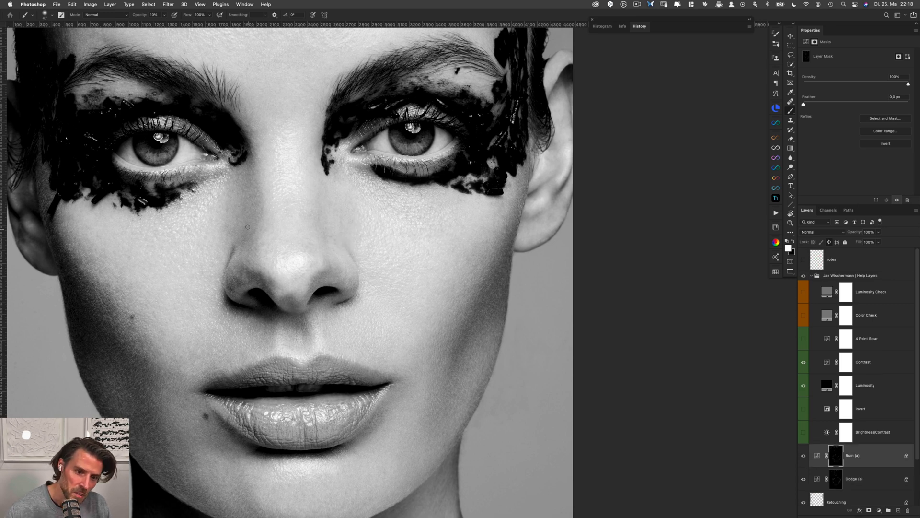
pyautogui.hotkey('alt', '[')
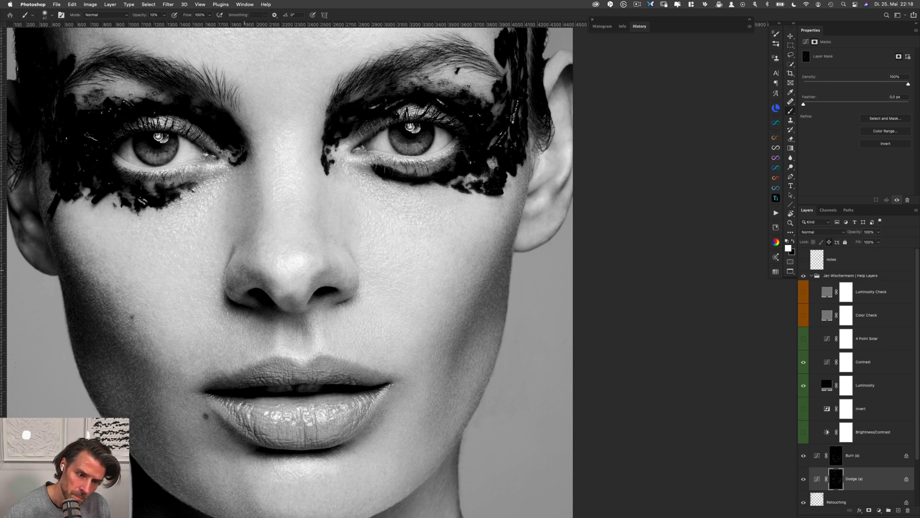
pyautogui.hotkey('alt', ']')
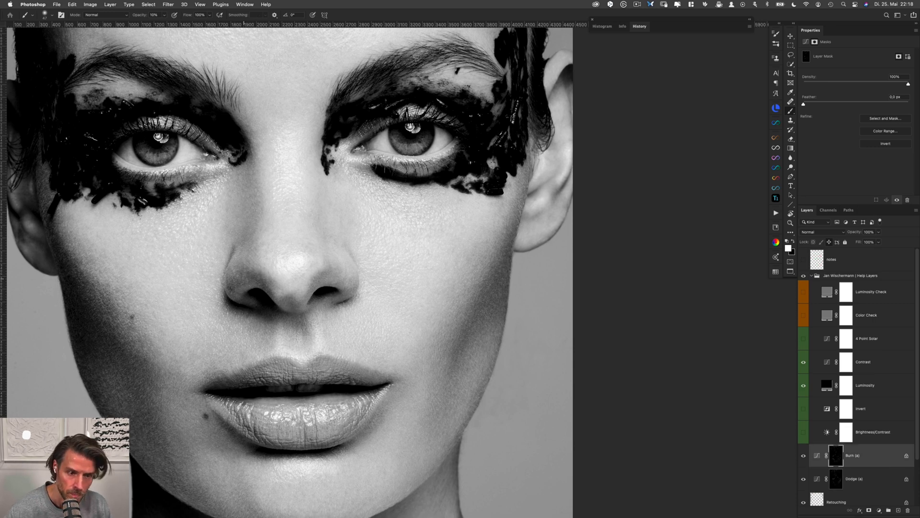
pyautogui.hotkey('alt', '[')
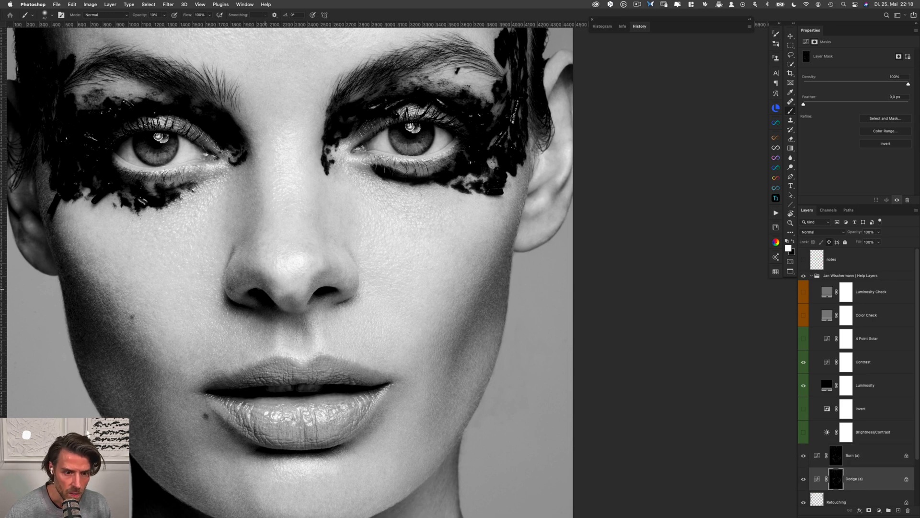
pyautogui.hotkey('alt', ']')
pyautogui.hotkey('alt', '[')
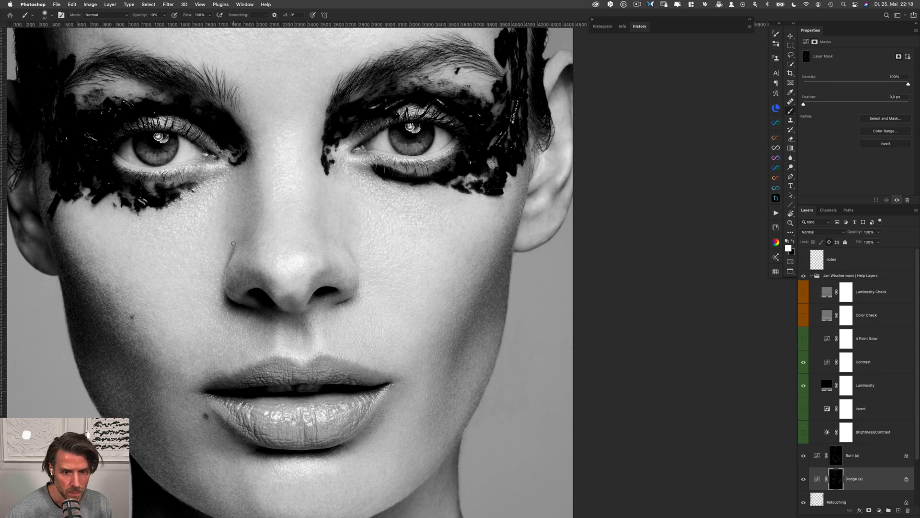
# Even out the tones in the crease above the left nostril wing, alternating the Dodge (a) and Burn (a) masks
pyautogui.moveTo(234, 245); pyautogui.dragTo(236, 246)
pyautogui.scroll(2, 236, 247)
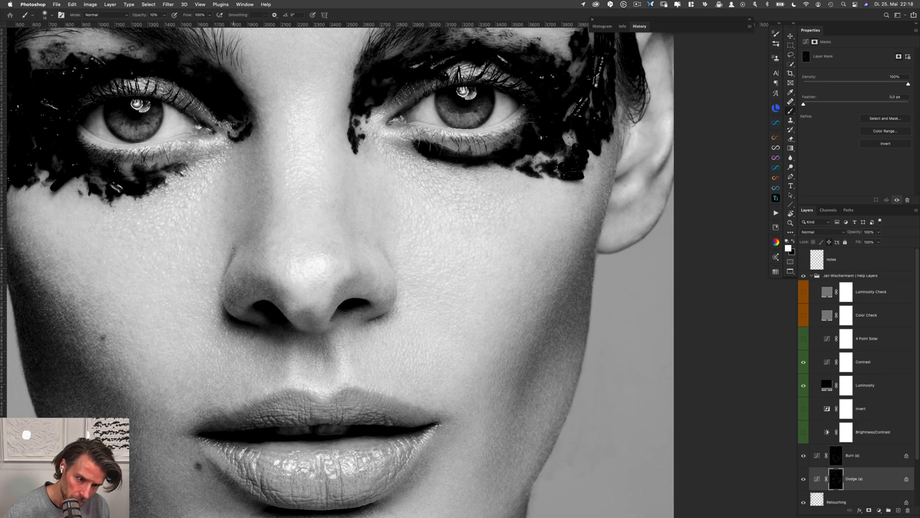
pyautogui.moveTo(234, 248); pyautogui.dragTo(236, 248)
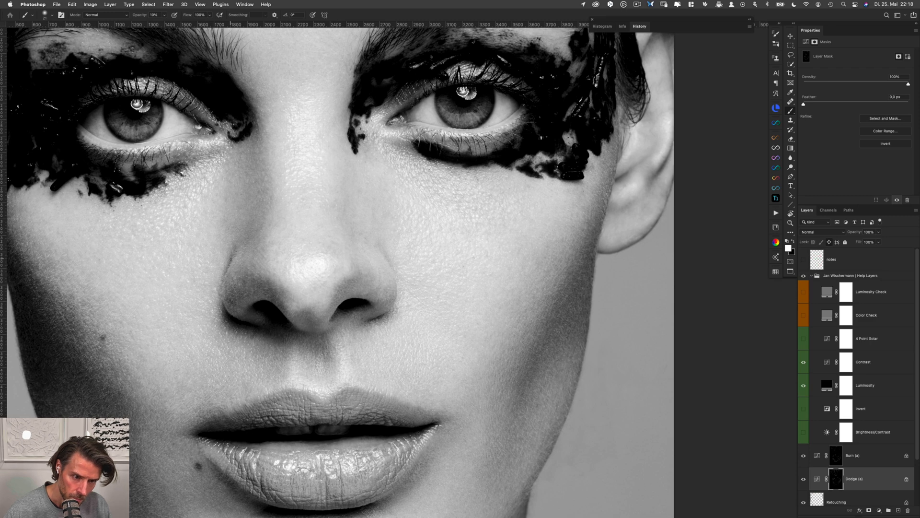
pyautogui.hotkey('alt', ']')
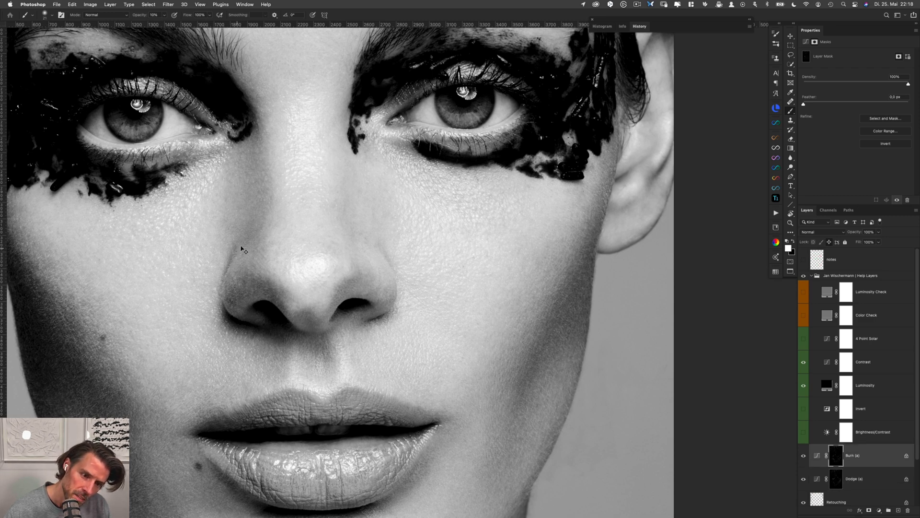
pyautogui.hotkey('alt', '[')
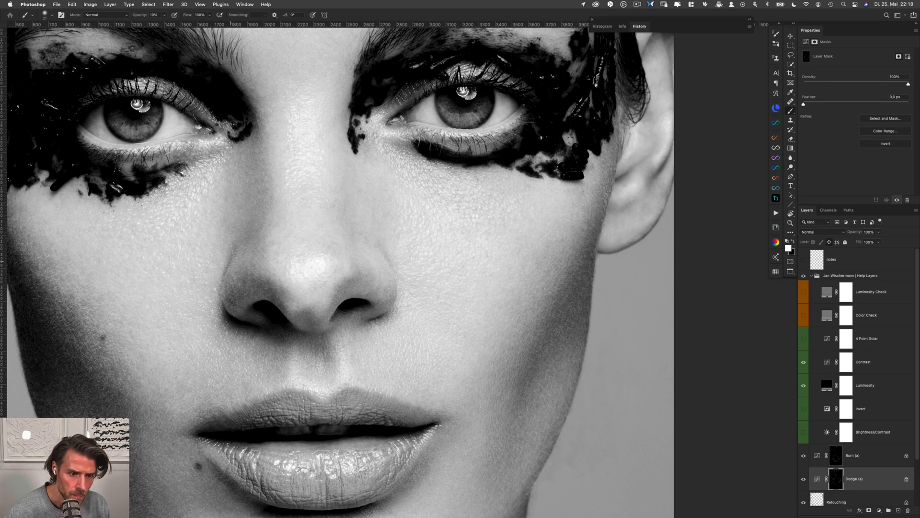
pyautogui.hotkey('alt', ']')
pyautogui.hotkey('alt', '[')
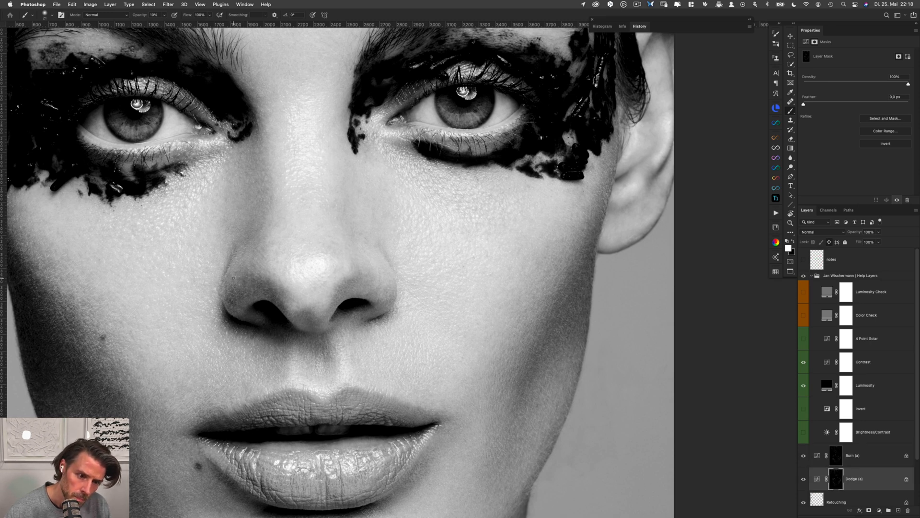
pyautogui.hotkey('alt', ']')
# Smooth the upper surface of the left nostril wing with strokes on the Burn (a) and Dodge (a) masks
pyautogui.moveTo(248, 270)
pyautogui.mouseDown()
pyautogui.moveTo(268, 269)
pyautogui.moveTo(248, 266)
pyautogui.mouseUp()
pyautogui.hotkey('alt', '[')
pyautogui.hotkey('alt', ']')
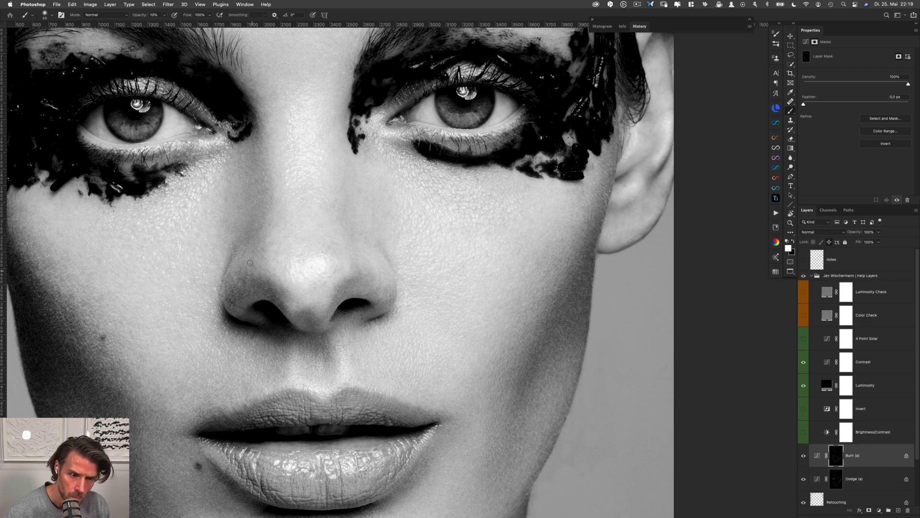
pyautogui.hotkey('alt', '[')
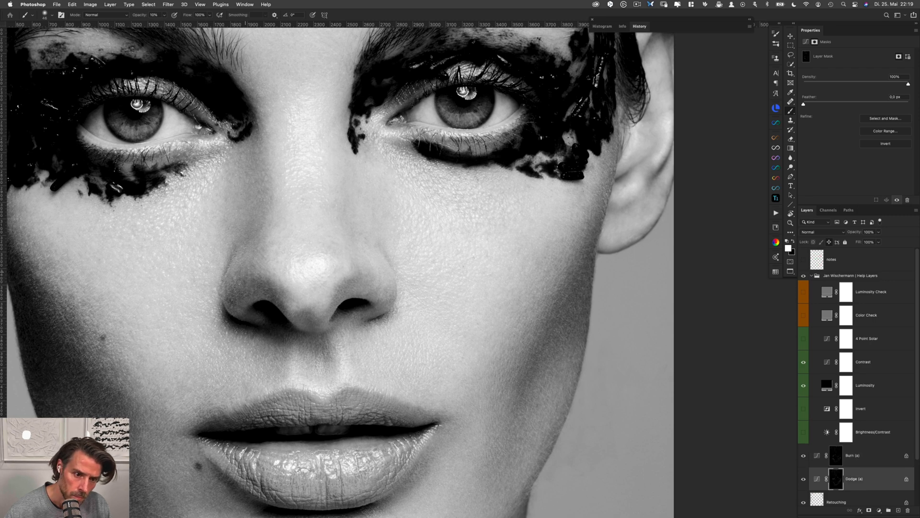
pyautogui.hotkey('alt', ']')
pyautogui.moveTo(239, 271); pyautogui.dragTo(235, 274)
pyautogui.hotkey('alt', '[')
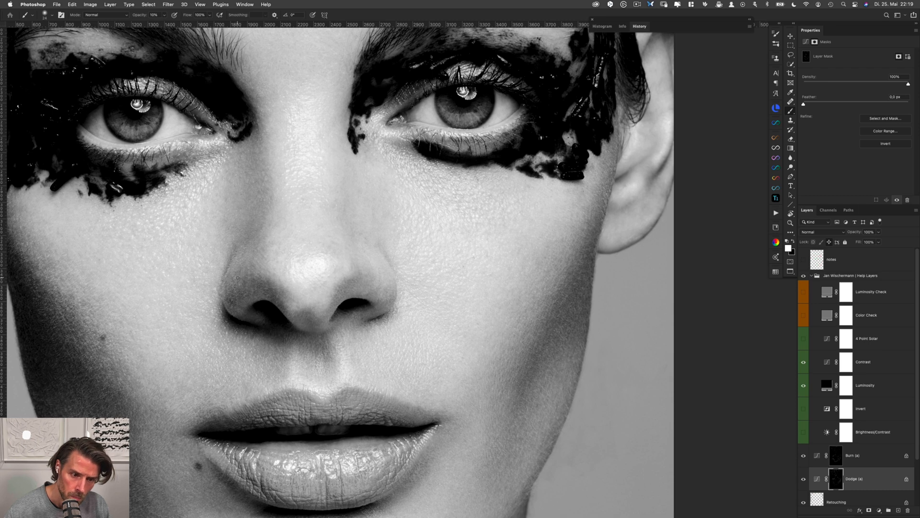
# Refine the outer lower edge of the left nostril wing on both the Burn (a) and Dodge (a) masks
pyautogui.hotkey('alt', ']')
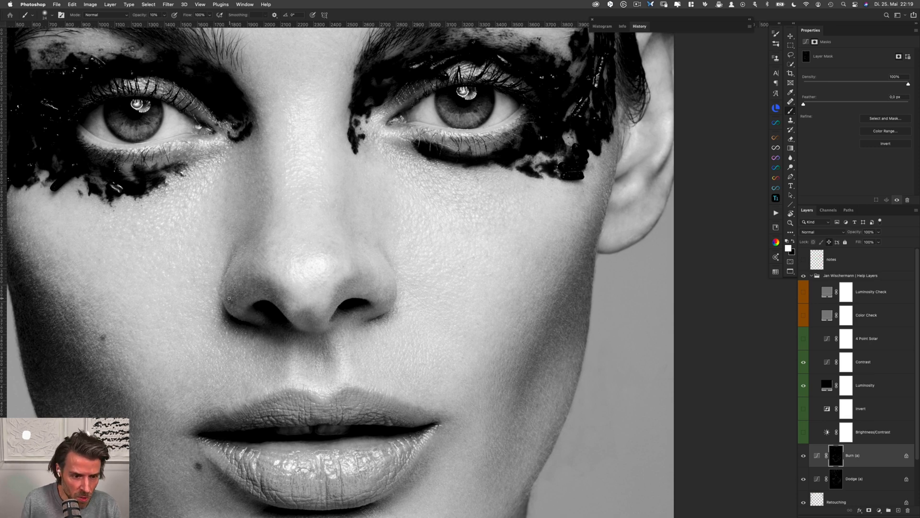
pyautogui.hotkey('alt', '[')
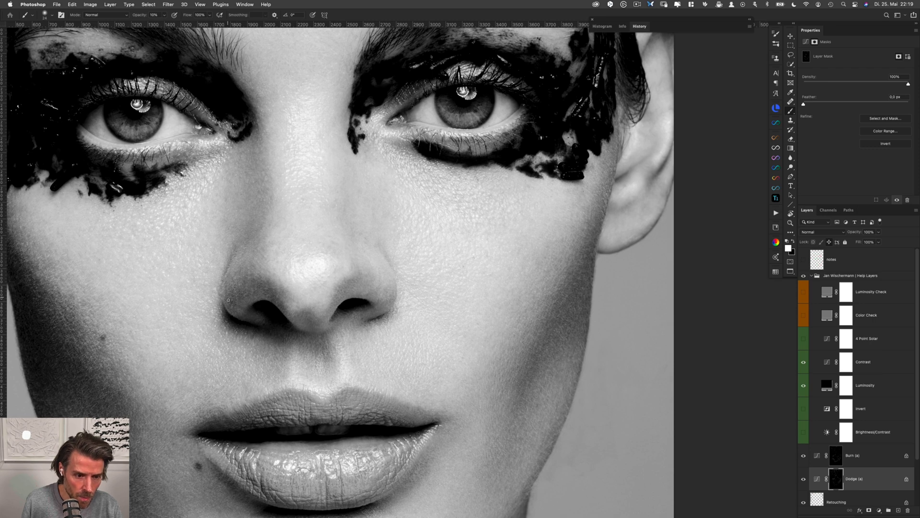
pyautogui.hotkey('alt', ']')
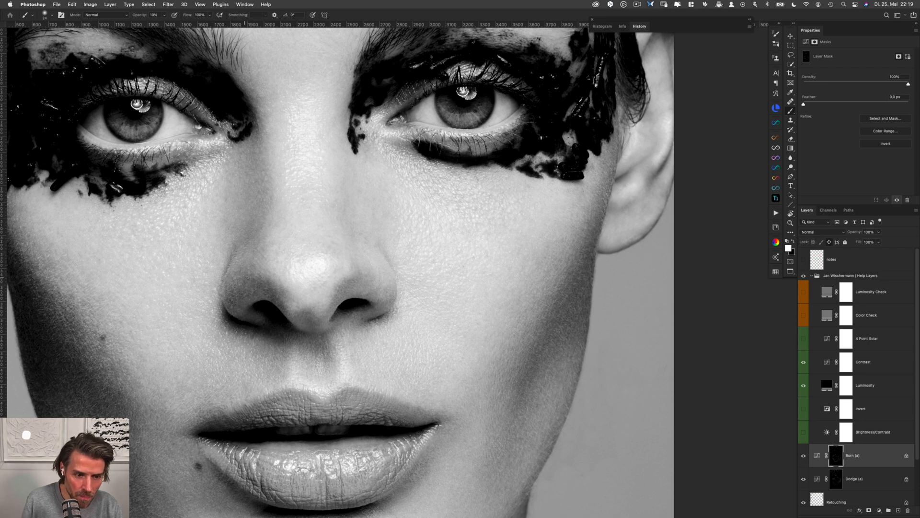
pyautogui.hotkey('alt', '[')
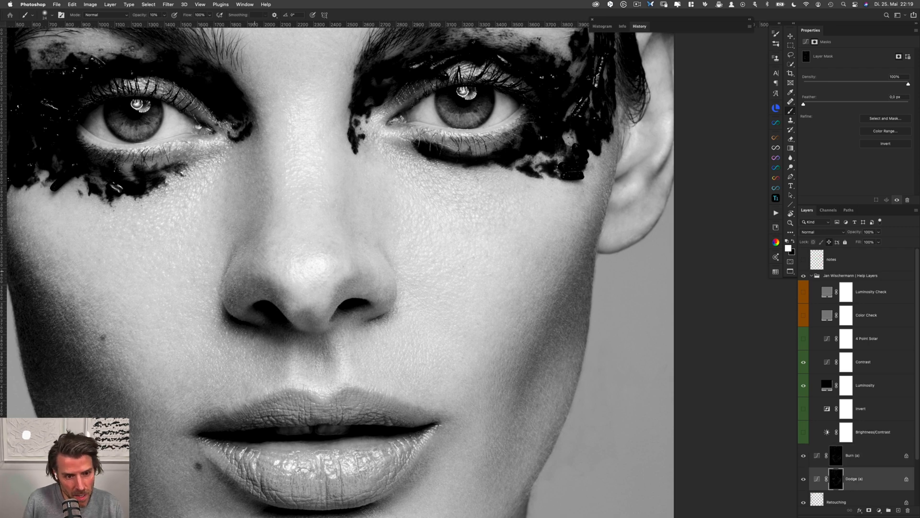
# Blend the transition between the left nostril wing and the nose tip using the Burn (a) and Dodge (a) masks
pyautogui.hotkey('alt', ']')
pyautogui.moveTo(261, 274); pyautogui.dragTo(262, 274)
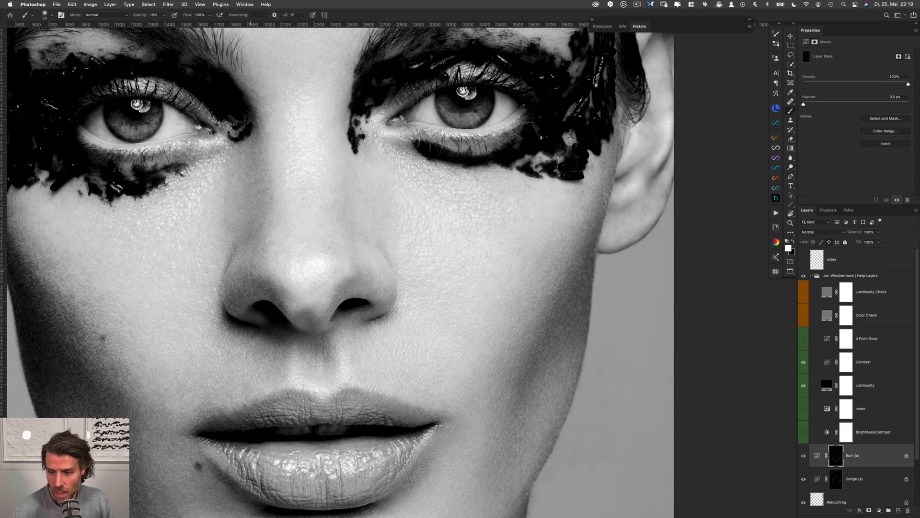
pyautogui.moveTo(259, 275); pyautogui.dragTo(263, 275)
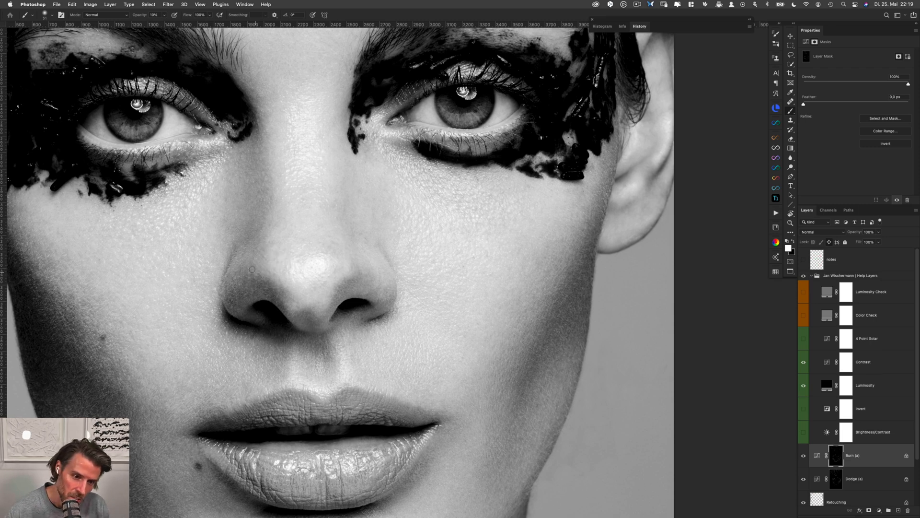
pyautogui.hotkey('alt', '[')
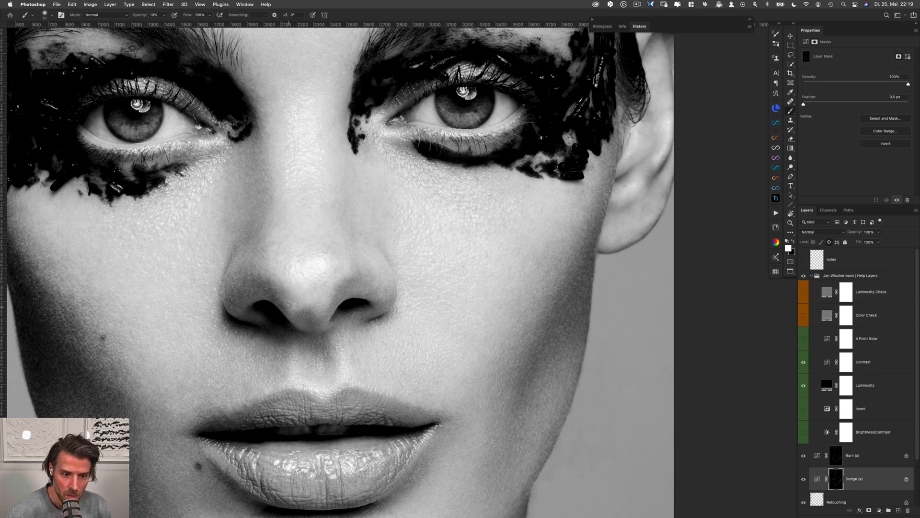
# Even out the right side of the nose tip and the right nostril wing, alternating the Burn (a) and Dodge (a) masks
pyautogui.hotkey('alt', ']')
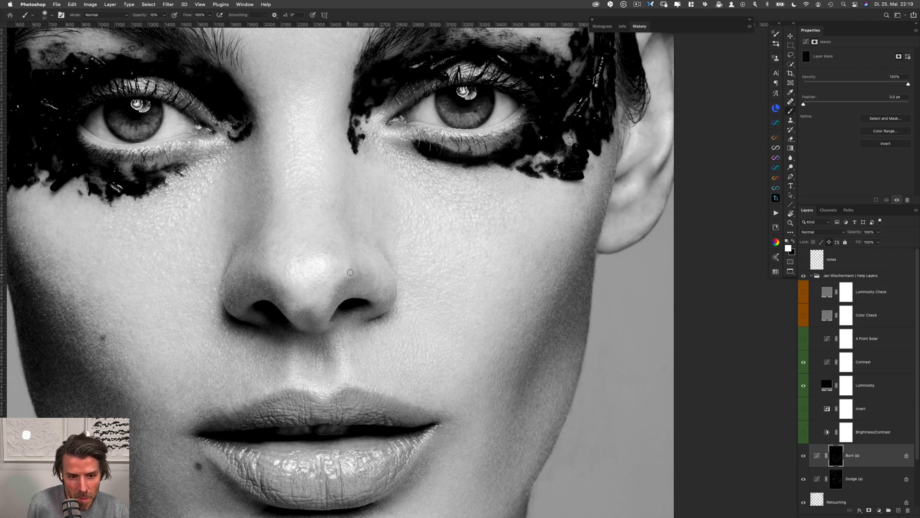
pyautogui.hotkey('alt', '[')
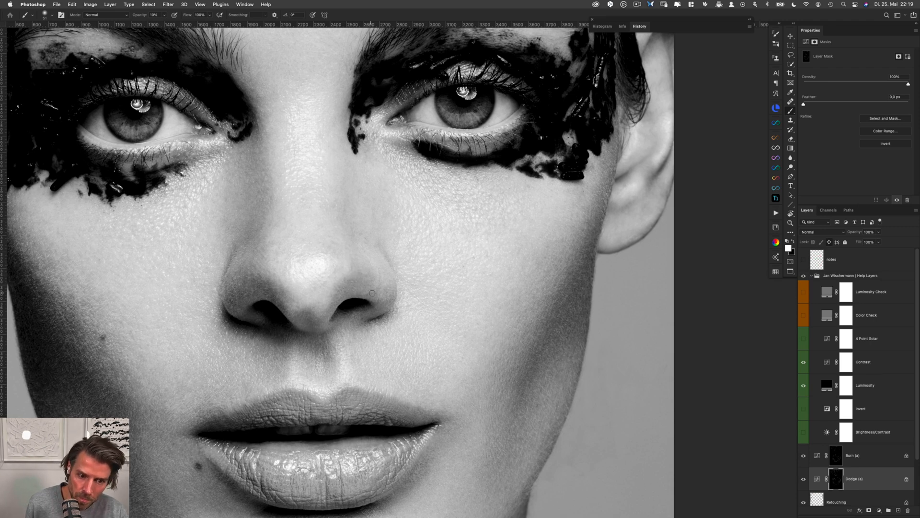
pyautogui.hotkey('alt', ']')
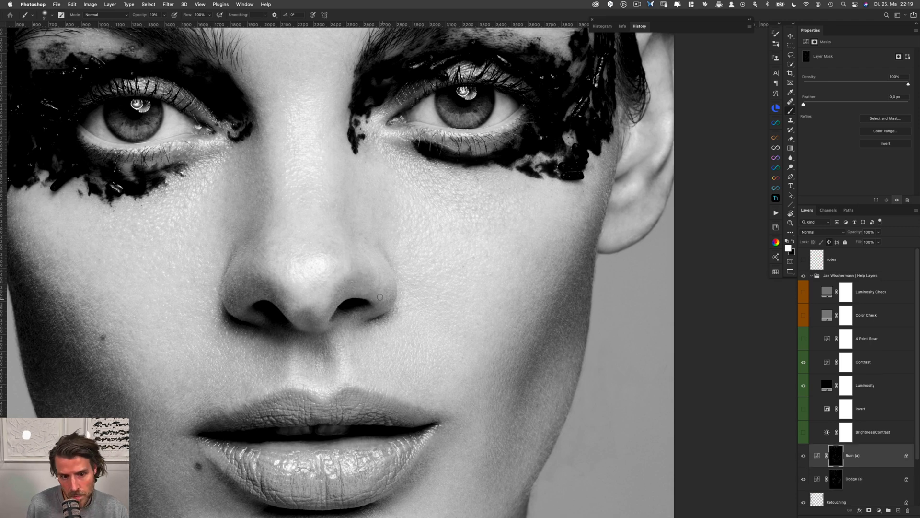
pyautogui.hotkey('alt', '[')
pyautogui.hotkey('alt', ']')
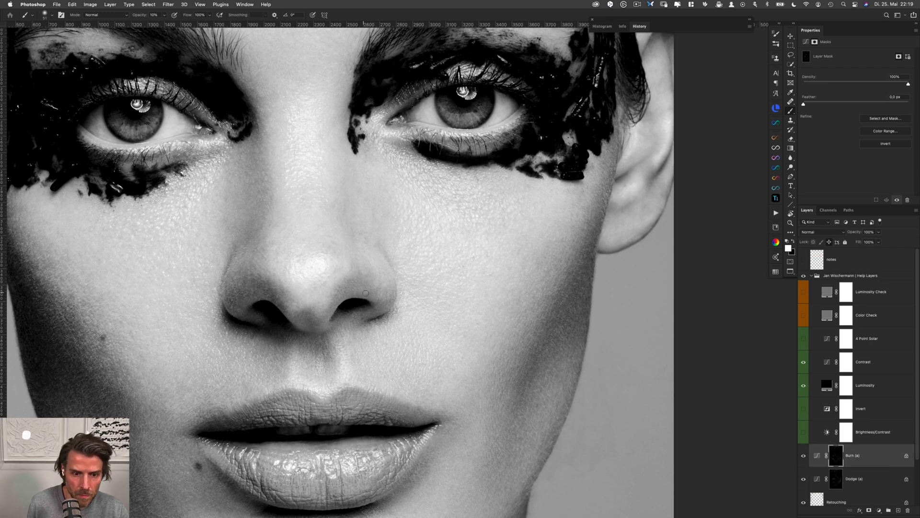
# Hide the help layers group and compare the whole portrait with and without the Burn (a) and Dodge (a) layers
pyautogui.click(804, 275)
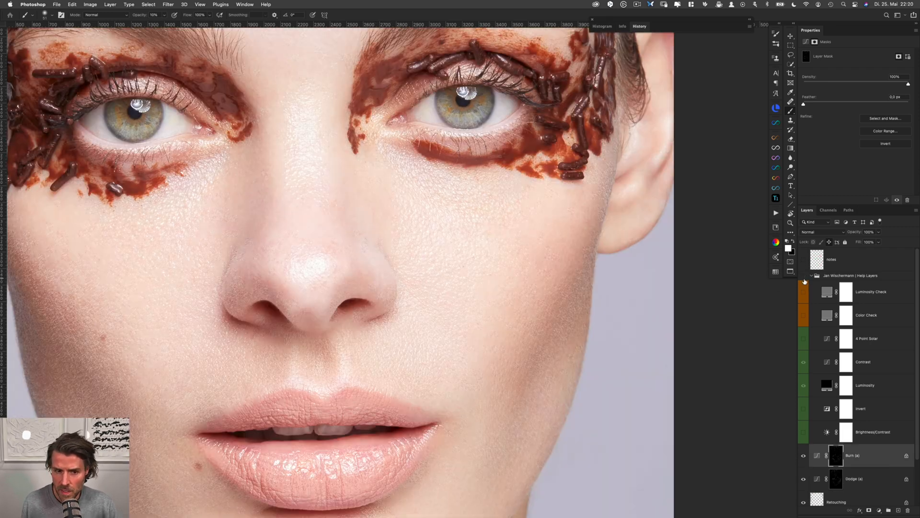
pyautogui.keyDown('shift'); pyautogui.click(859, 477); pyautogui.keyUp('shift')
pyautogui.press('super+comma')
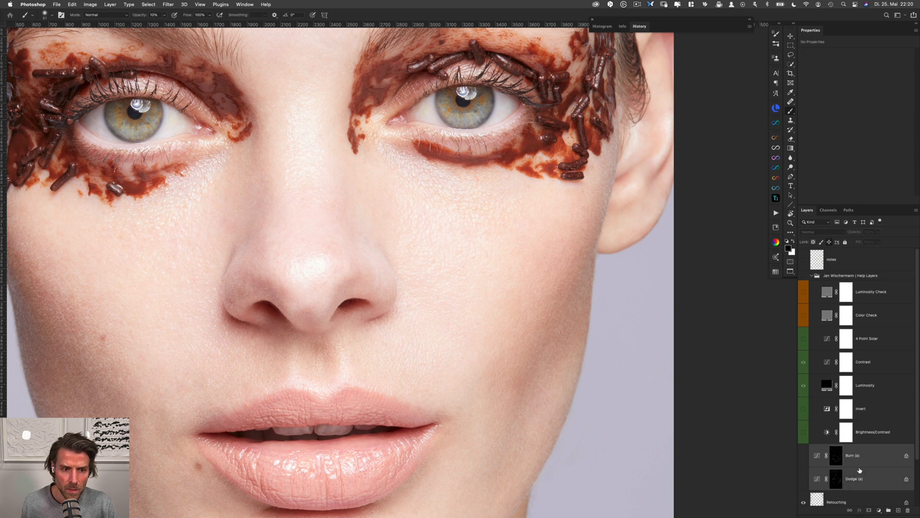
pyautogui.press('super+comma')
pyautogui.moveTo(474, 274); pyautogui.dragTo(427, 283)
pyautogui.moveTo(559, 277); pyautogui.dragTo(515, 295)
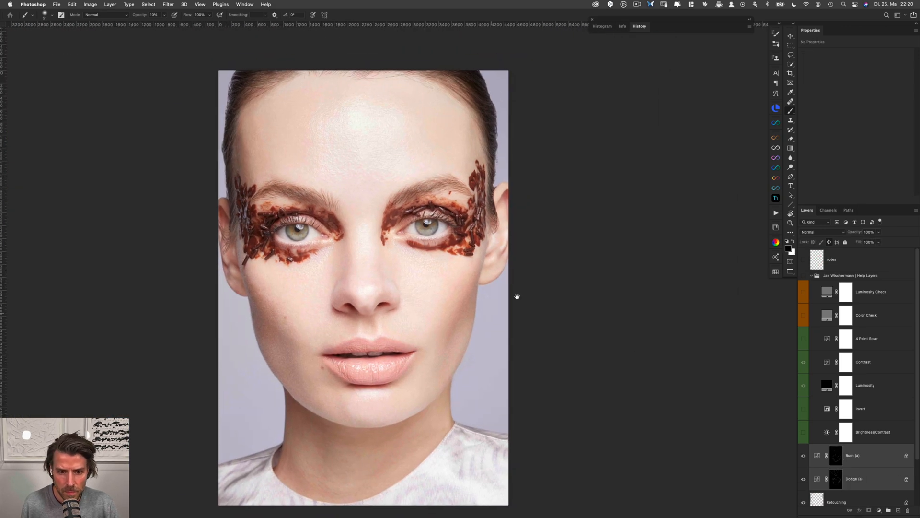
pyautogui.press('super+comma')
pyautogui.press('super+comma')
pyautogui.press('super+comma')
pyautogui.press('super+comma')
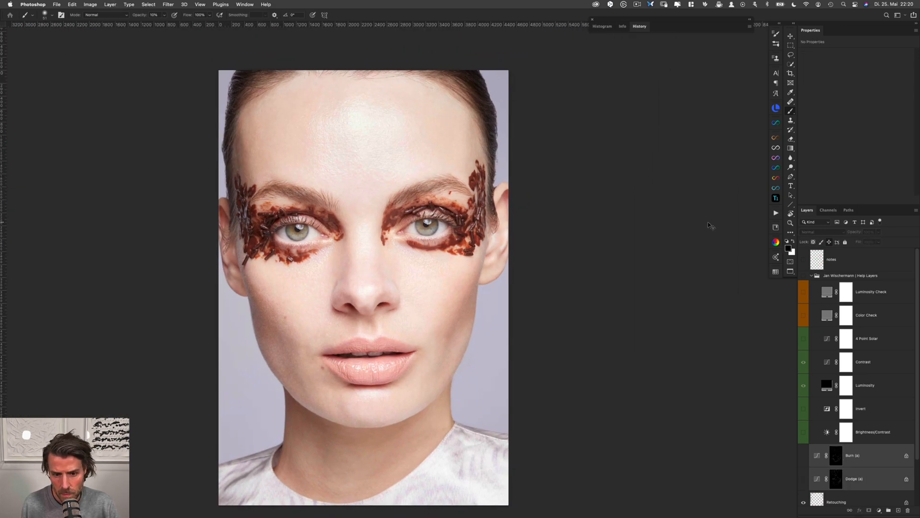
# Examine the retouched skin in color up close, from the chin and mouth up to the nose and eyes
pyautogui.scroll(5, 405, 397)
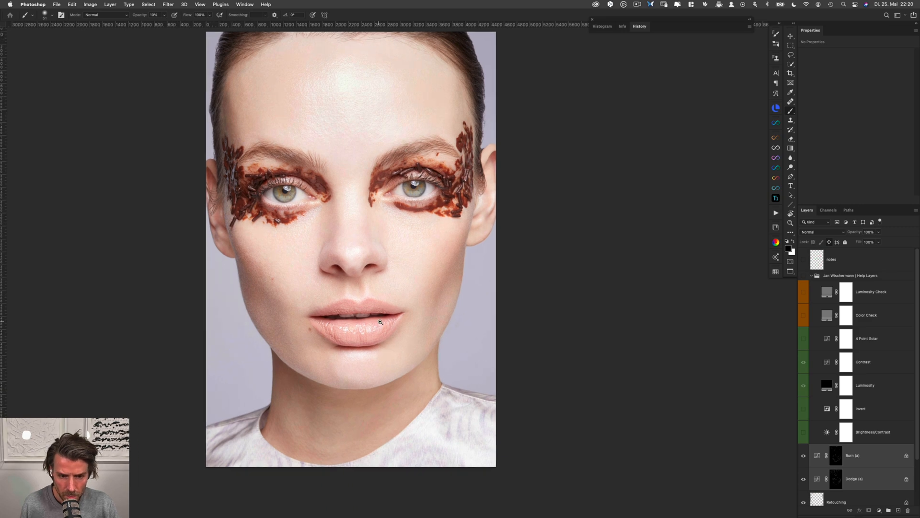
pyautogui.scroll(-2, 422, 284)
pyautogui.scroll(8, 401, 303)
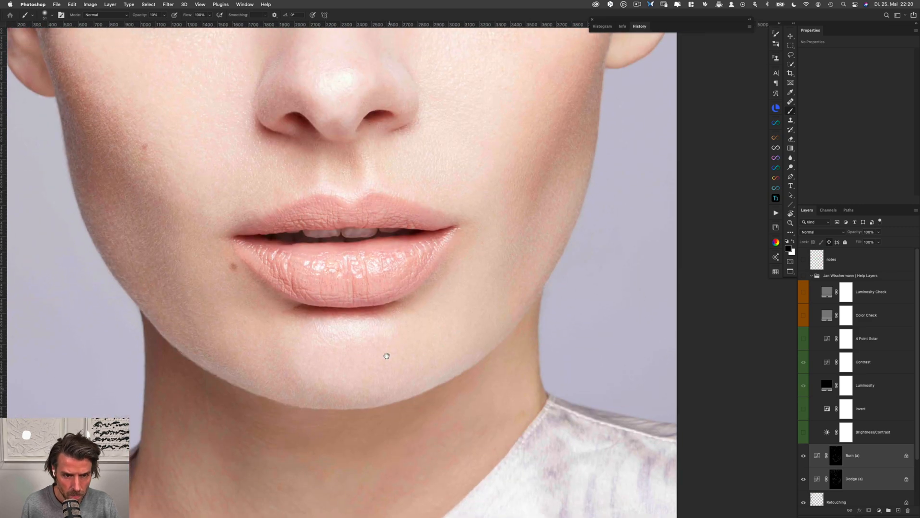
pyautogui.scroll(3, 410, 299)
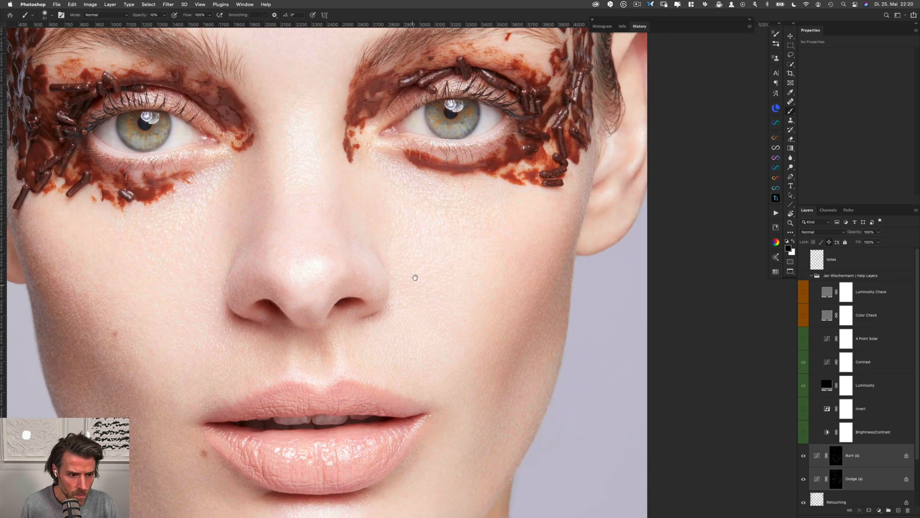
pyautogui.scroll(4, 416, 295)
pyautogui.scroll(1, 421, 292)
pyautogui.hscroll(-4, 422, 291)
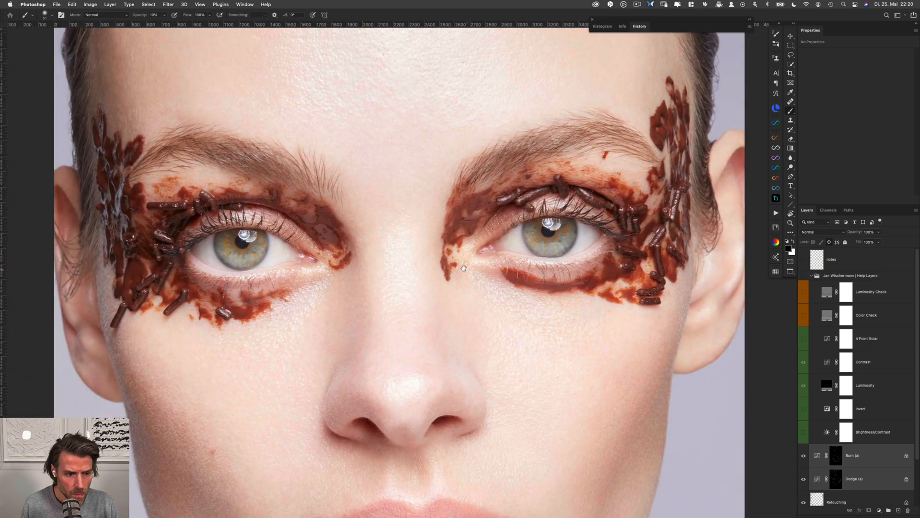
# Even out the uneven patches on the left ear's lobe with white strokes on the Dodge (a) and Burn (a) masks
pyautogui.click(836, 478)
pyautogui.press('x')
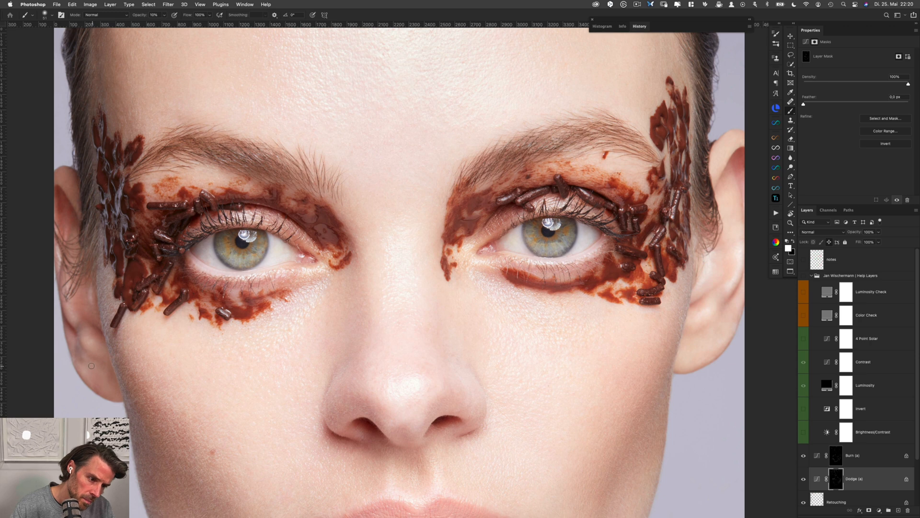
pyautogui.moveTo(94, 369); pyautogui.dragTo(79, 357)
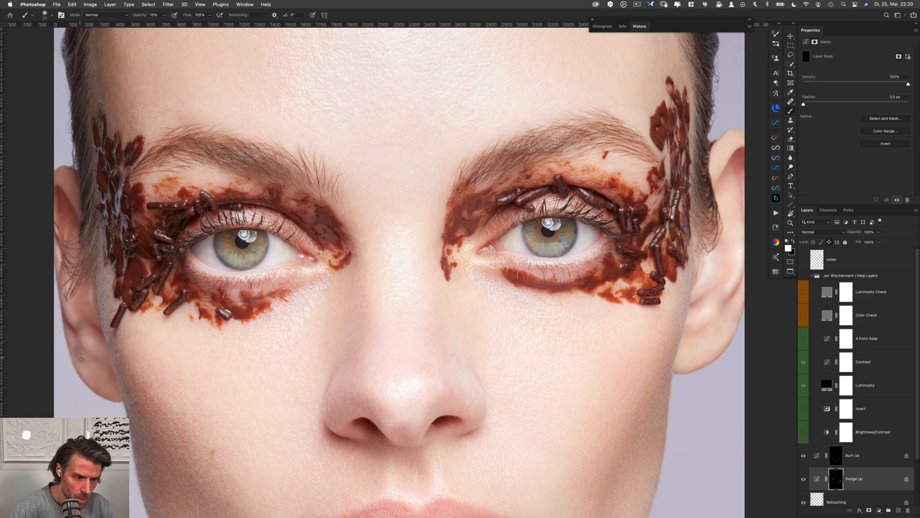
pyautogui.hotkey('alt', ']')
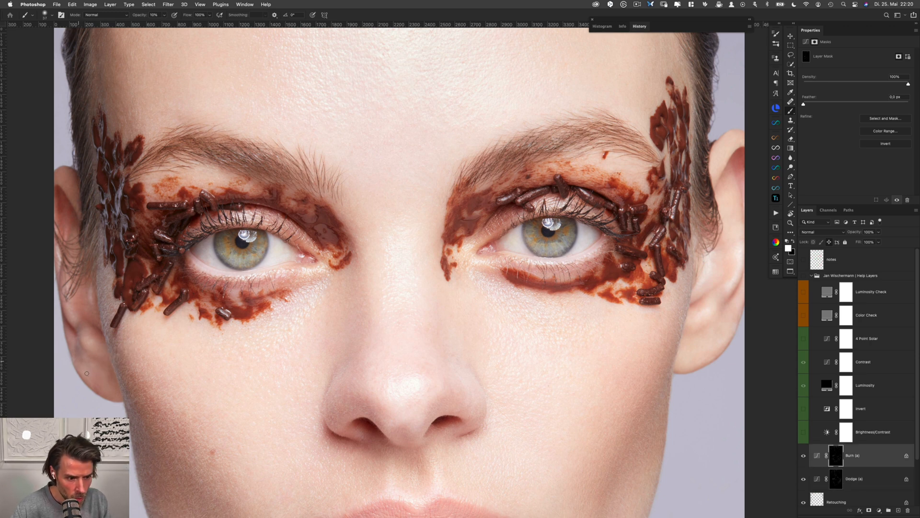
pyautogui.hotkey('alt', '[')
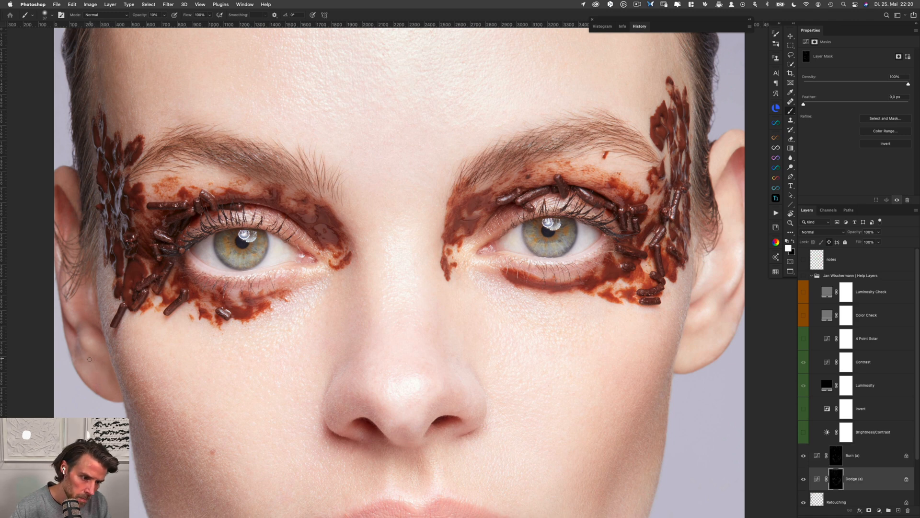
pyautogui.hotkey('alt', ']')
pyautogui.moveTo(86, 358); pyautogui.dragTo(88, 352)
pyautogui.hotkey('alt', '[')
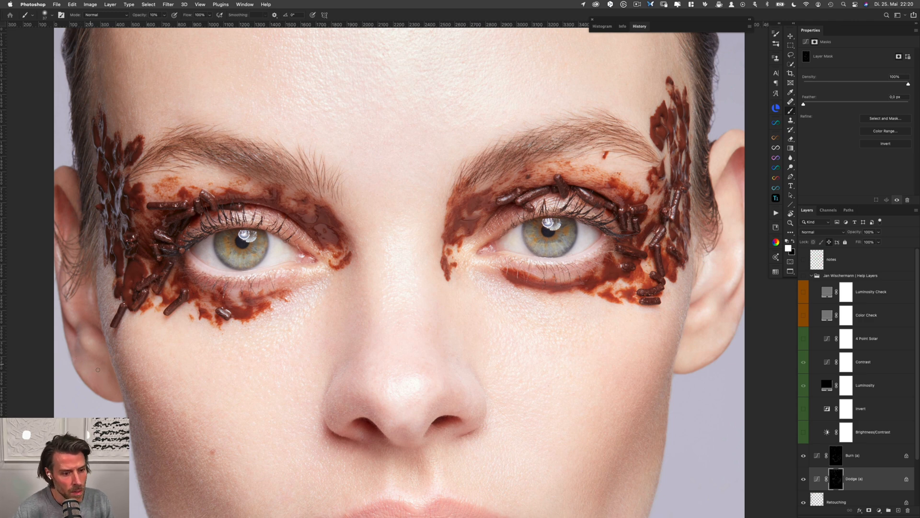
pyautogui.hotkey('alt', ']')
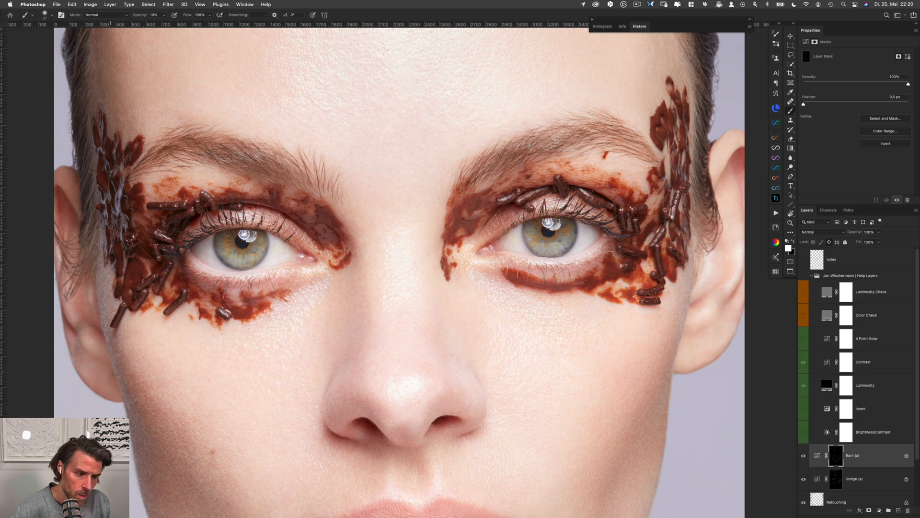
pyautogui.moveTo(298, 275); pyautogui.dragTo(279, 292)
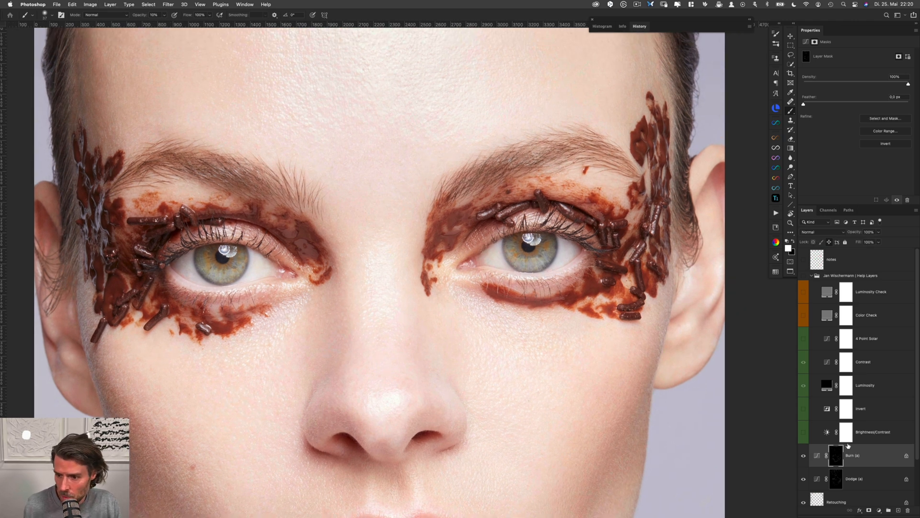
pyautogui.moveTo(574, 463); pyautogui.dragTo(538, 290)
pyautogui.moveTo(545, 351); pyautogui.dragTo(541, 336)
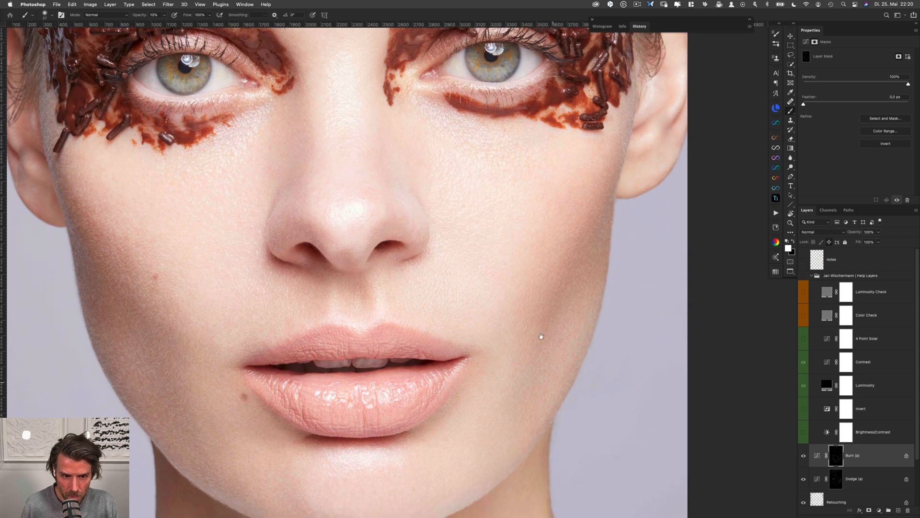
# Show the help layers group over the neck, with the 4 Point Solar layer switched on instead of the Contrast layer
pyautogui.moveTo(544, 397); pyautogui.dragTo(527, 284)
pyautogui.moveTo(538, 340); pyautogui.dragTo(587, 325)
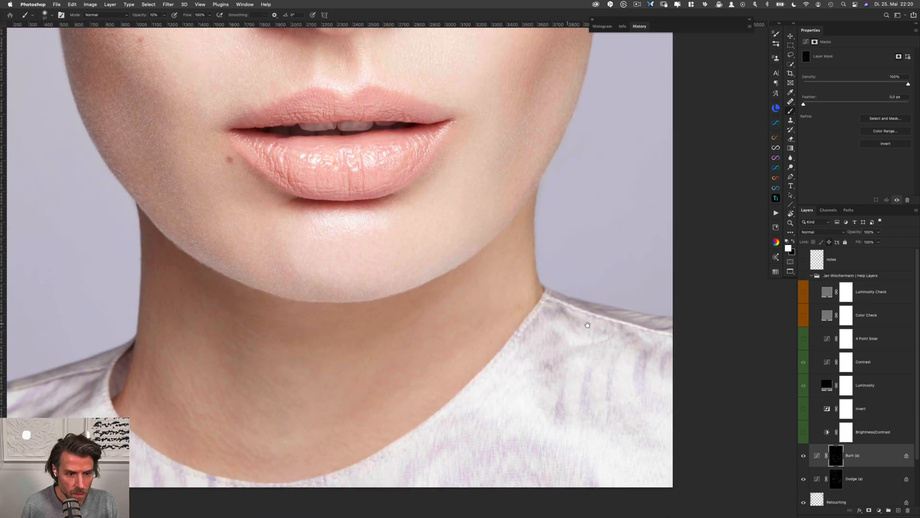
pyautogui.click(803, 276)
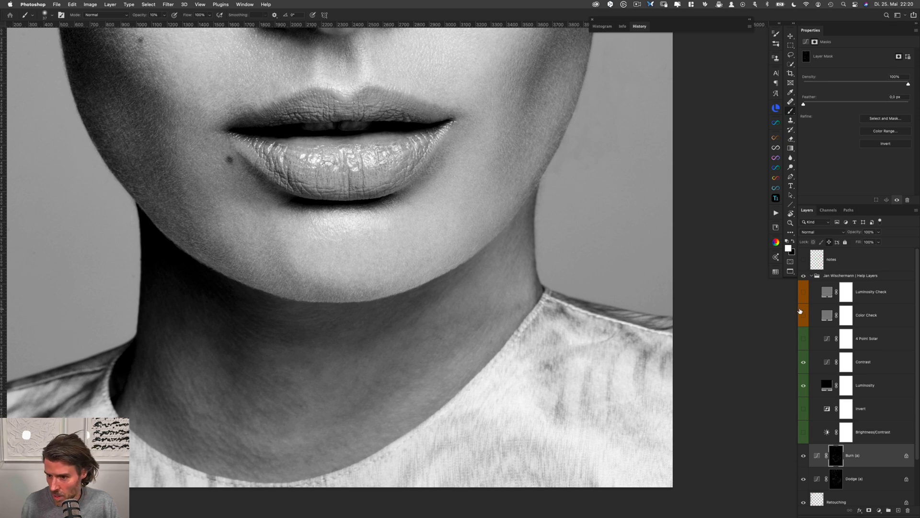
pyautogui.click(804, 338)
pyautogui.click(803, 362)
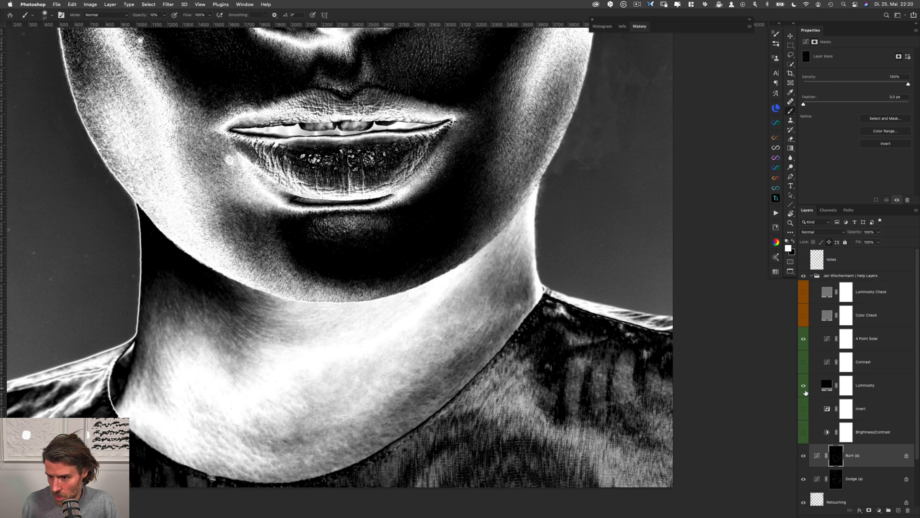
# Turn on the Brightness/Contrast help layer and lower its brightness to bring out the tonal patches on the neck
pyautogui.click(802, 428)
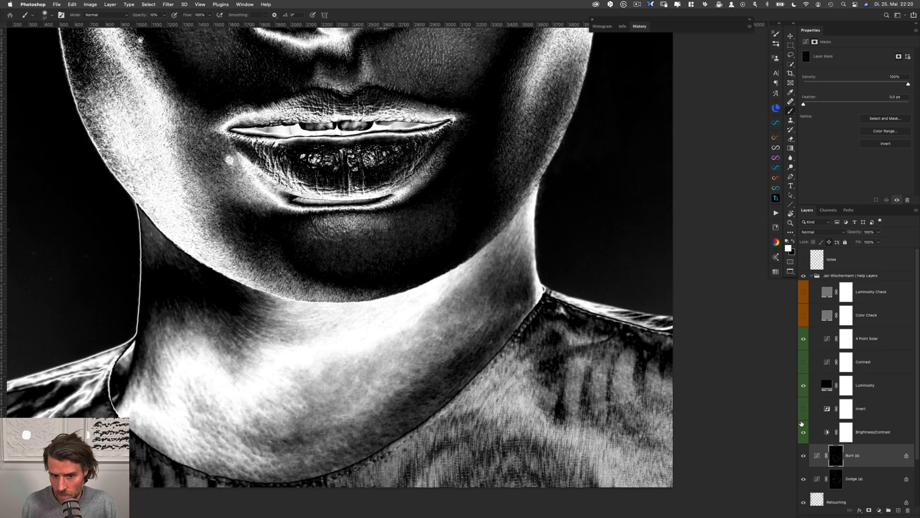
pyautogui.click(828, 432)
pyautogui.moveTo(891, 88); pyautogui.dragTo(837, 74)
# Even out the right side of the neck just under the jaw corner with small white strokes, alternating the Dodge (a) and Burn (a) masks
pyautogui.click(833, 479)
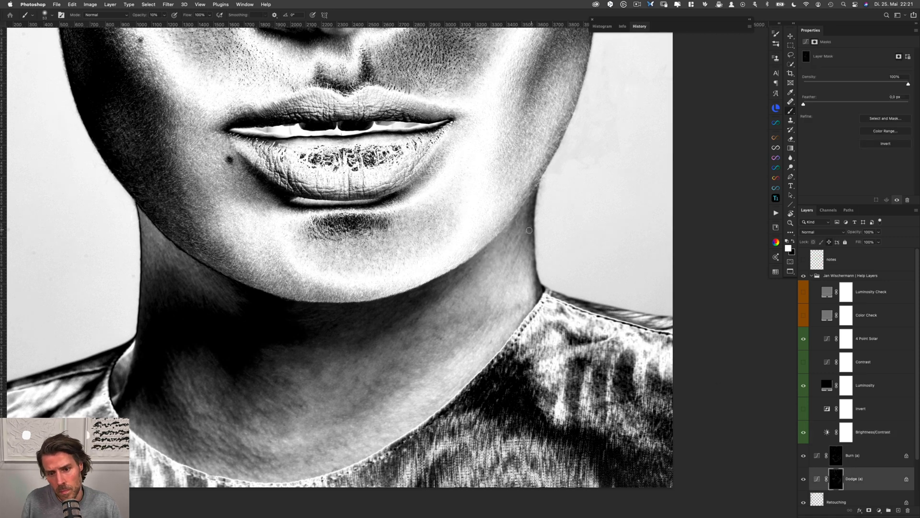
pyautogui.keyDown('ctrl'); pyautogui.keyDown('alt'); pyautogui.moveTo(520, 223); pyautogui.dragTo(518, 222); pyautogui.keyUp('alt'); pyautogui.keyUp('ctrl')
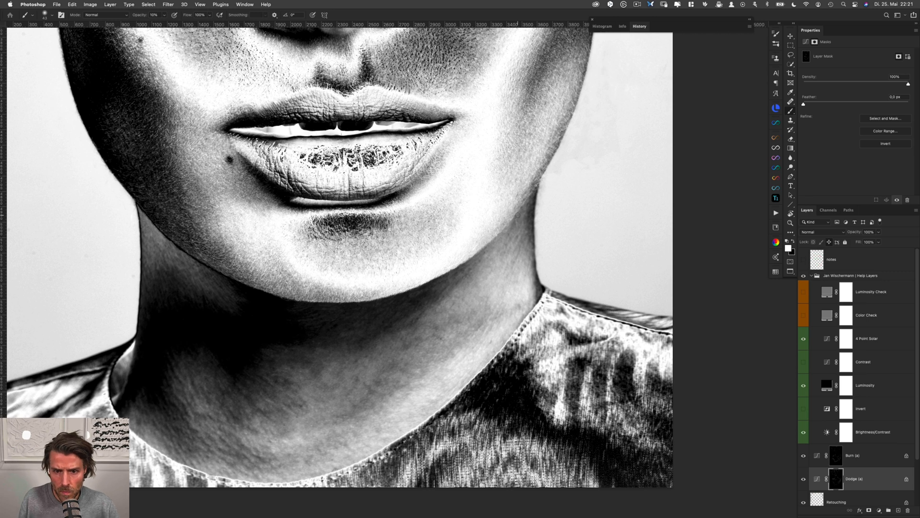
pyautogui.hotkey('alt', ']')
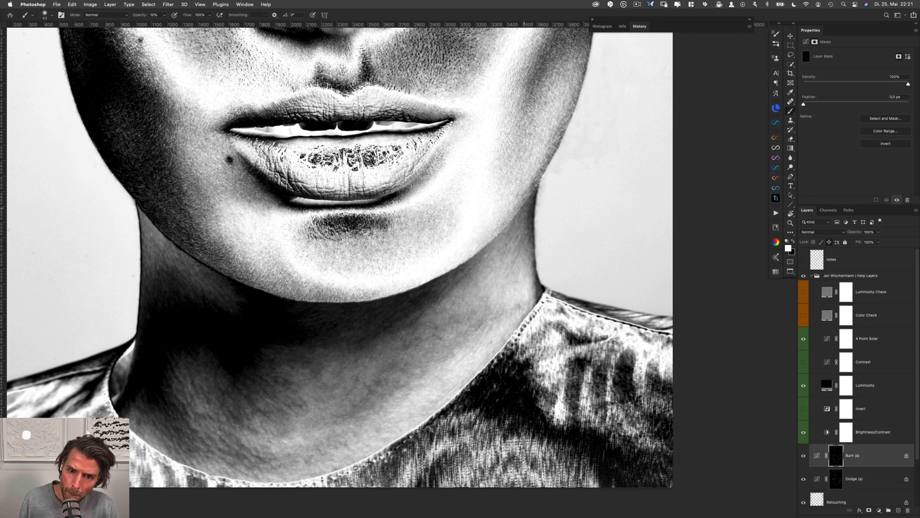
pyautogui.hotkey('alt', '[')
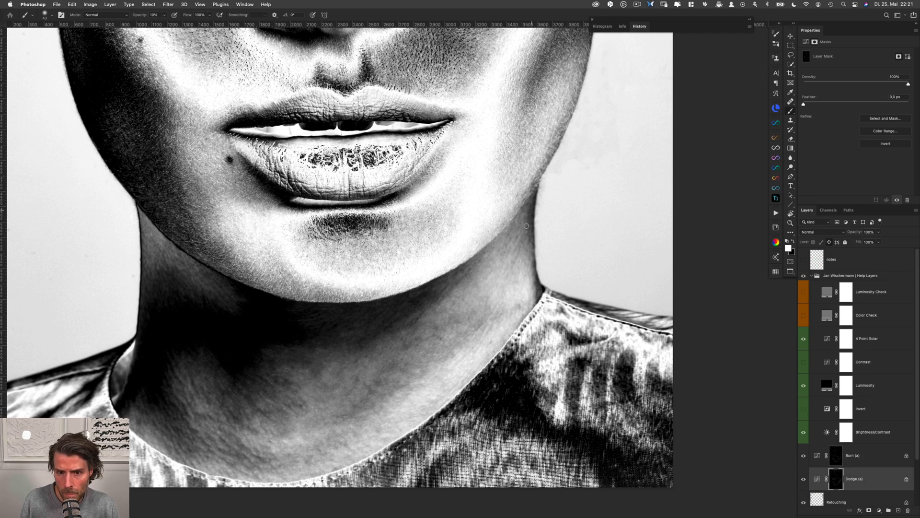
pyautogui.hotkey('alt', ']')
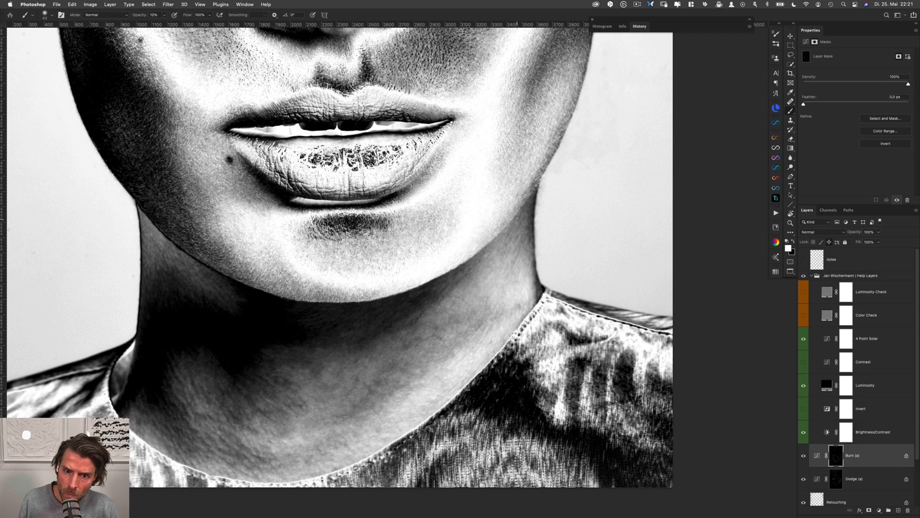
pyautogui.moveTo(524, 233); pyautogui.dragTo(521, 234)
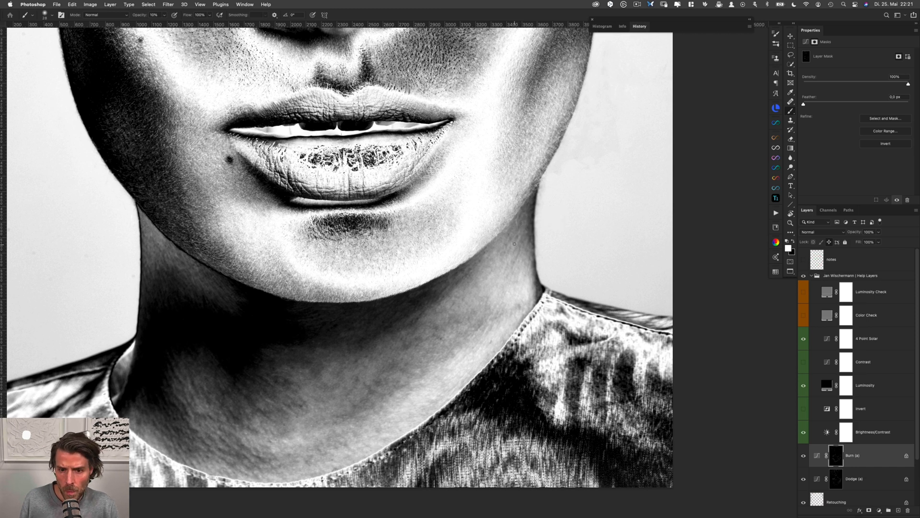
pyautogui.hotkey('alt', '[')
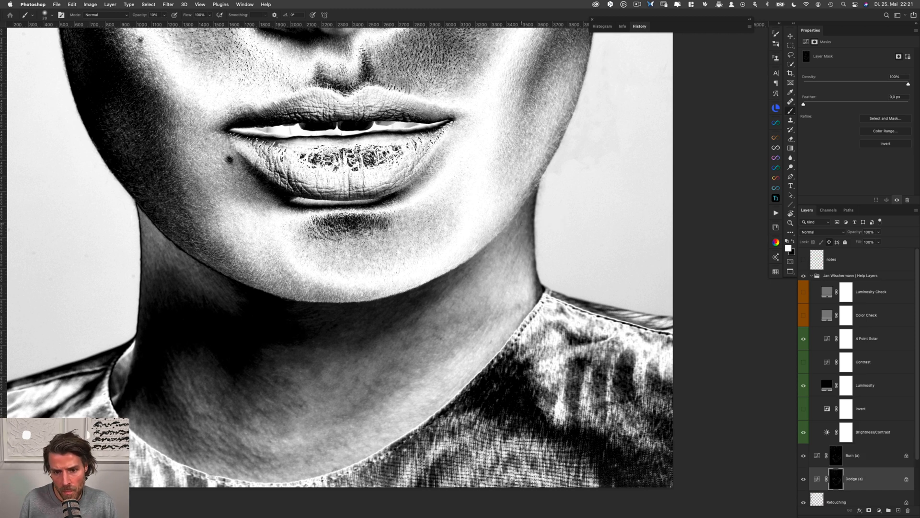
pyautogui.hotkey('alt', ']')
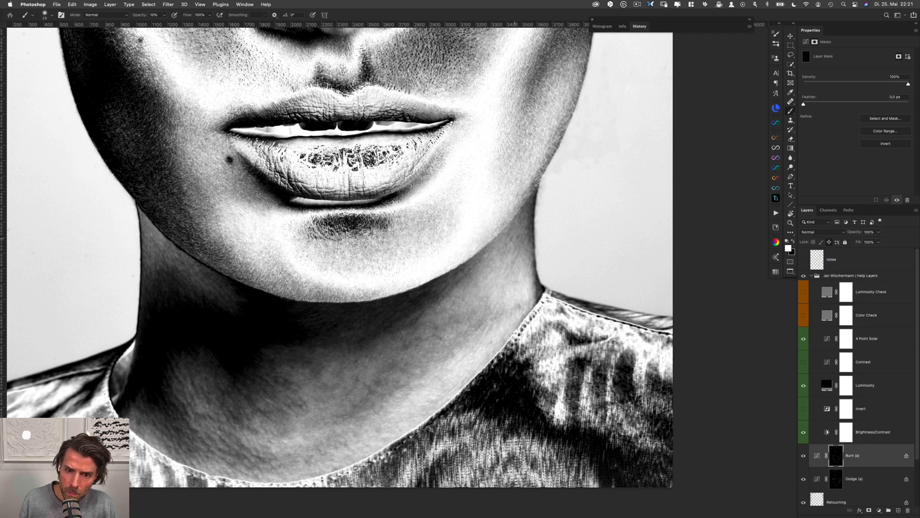
# Smooth the transitions along the shadow beneath the right jawline in white, switching between the Dodge (a) and Burn (a) masks
pyautogui.hotkey('alt', '[')
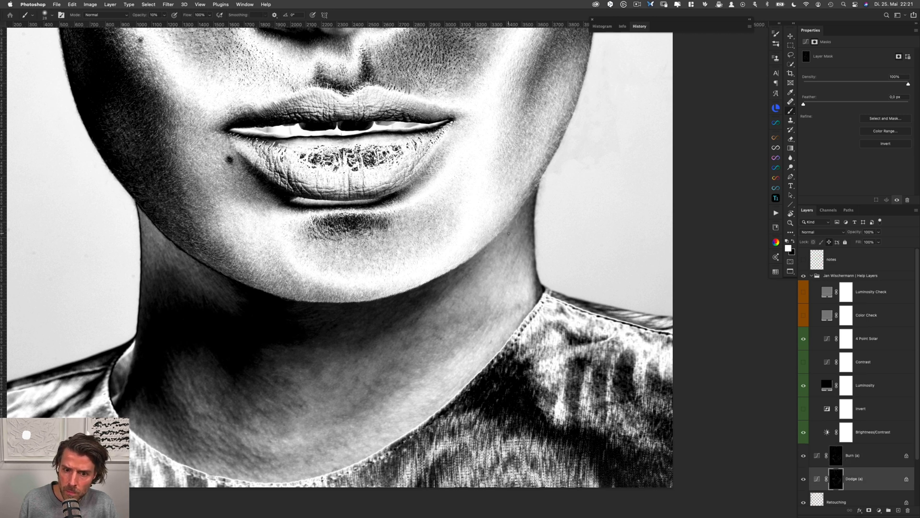
pyautogui.hotkey('alt', ']')
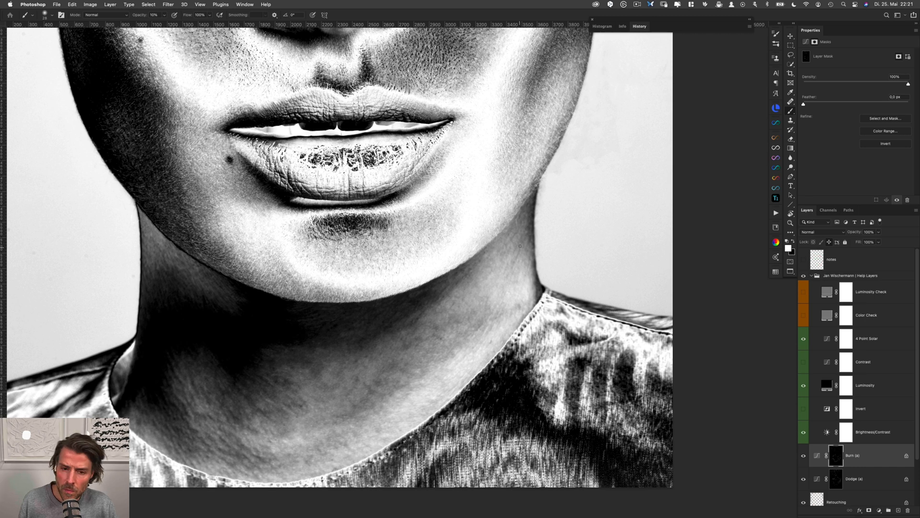
pyautogui.hotkey('alt', '[')
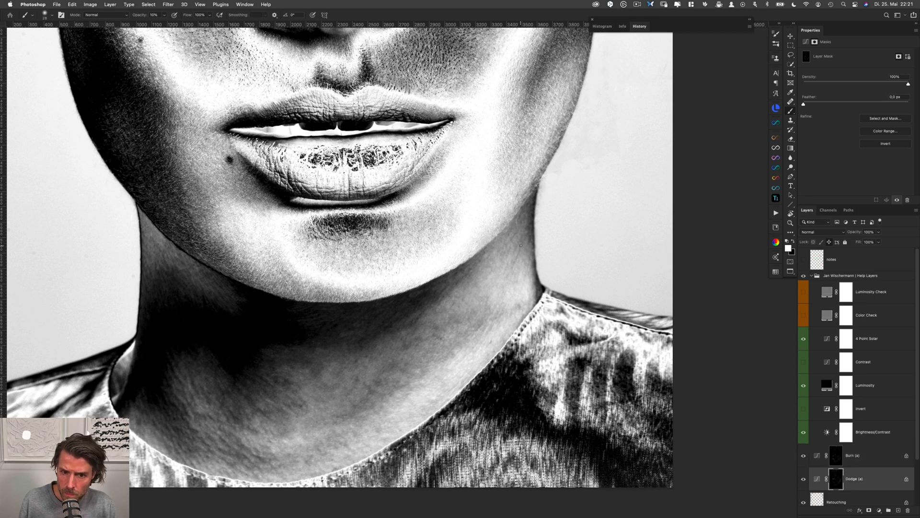
pyautogui.hotkey('alt', ']')
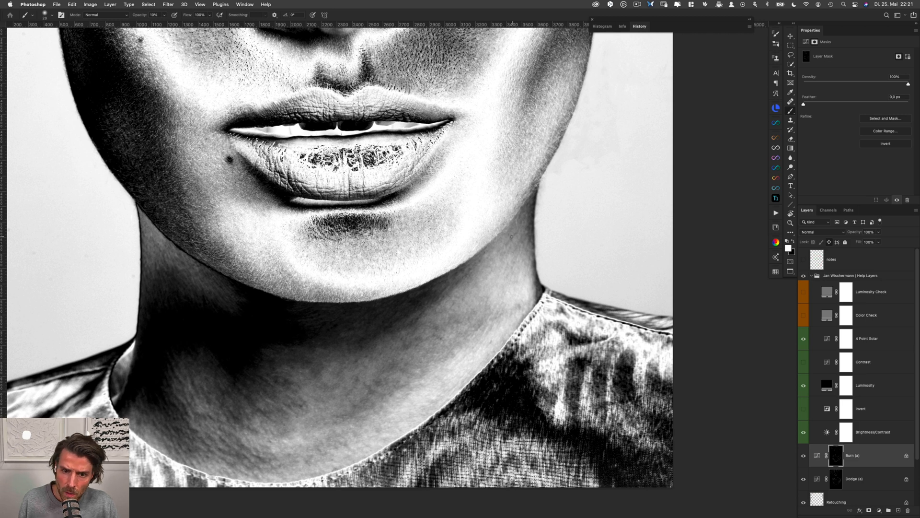
pyautogui.hotkey('alt', '[')
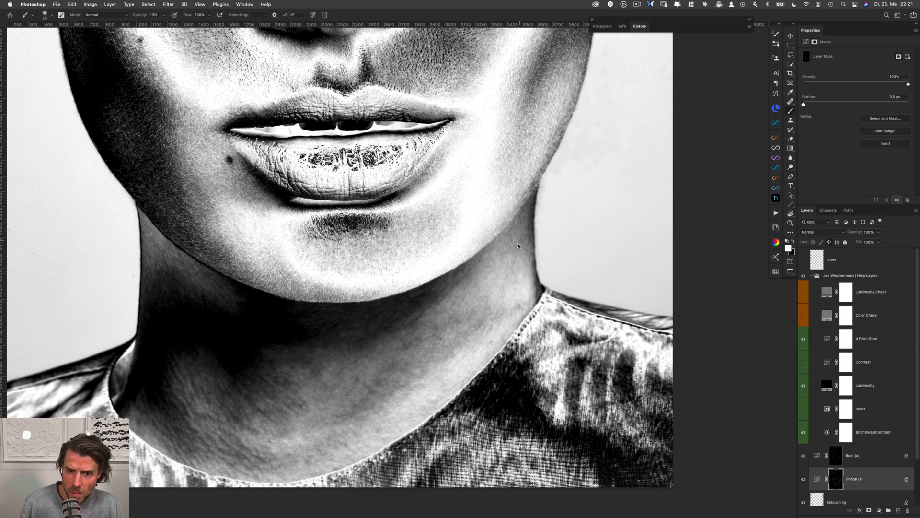
pyautogui.hotkey('alt', ']')
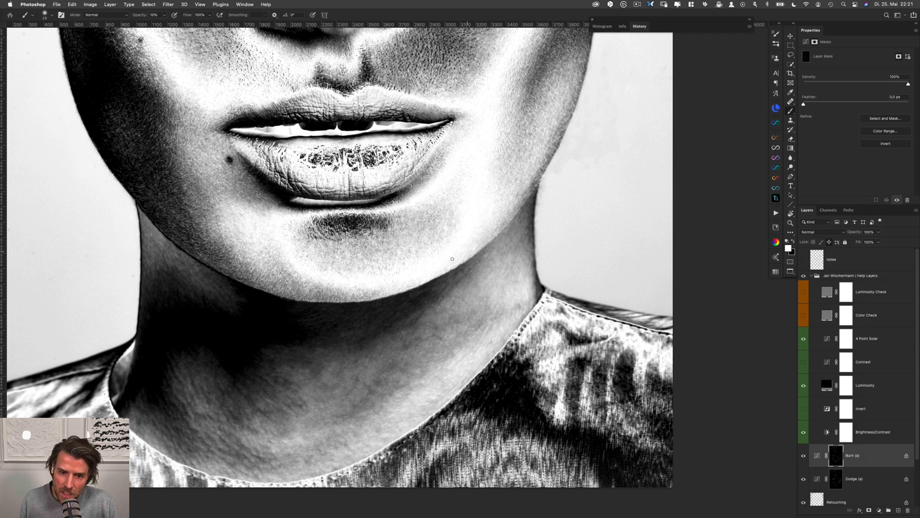
pyautogui.hotkey('alt', '[')
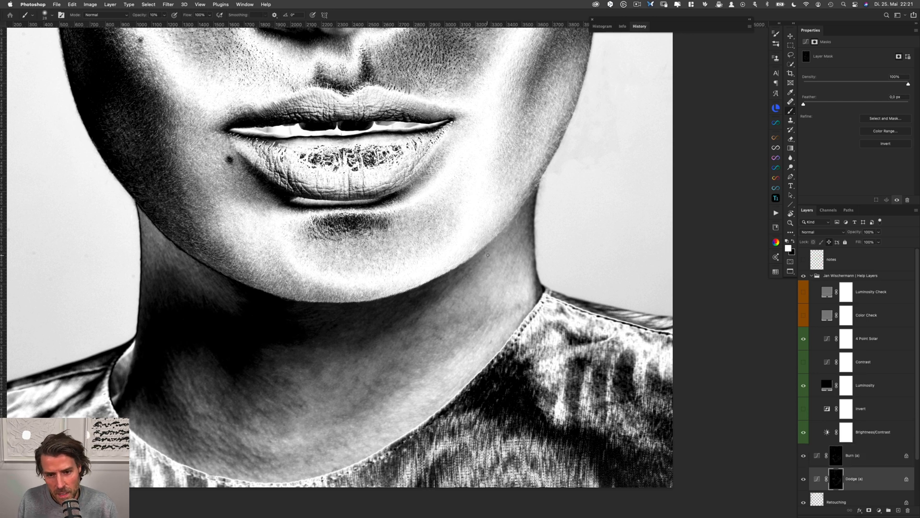
# Reduce the dodging and burning on the right side of the neck by painting black on the Dodge (a) and Burn (a) masks
pyautogui.press('x')
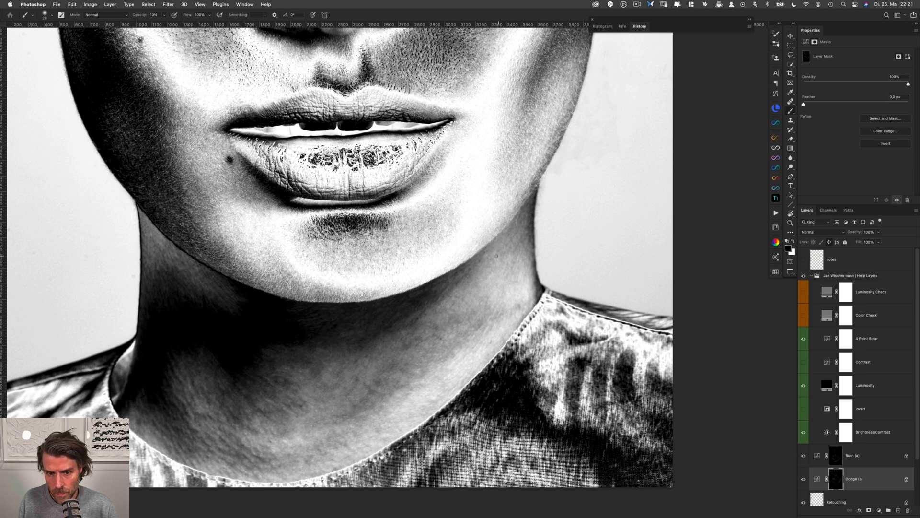
pyautogui.hotkey('alt', ']')
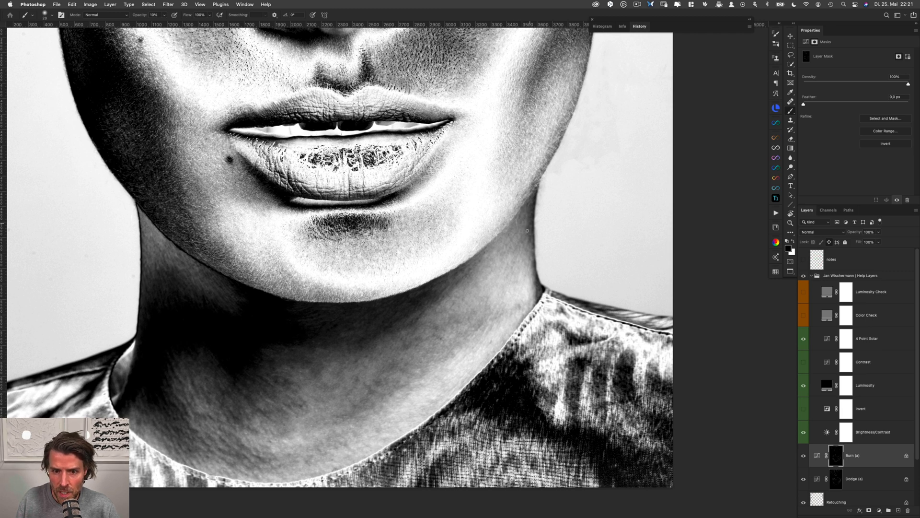
pyautogui.hotkey('alt', '[')
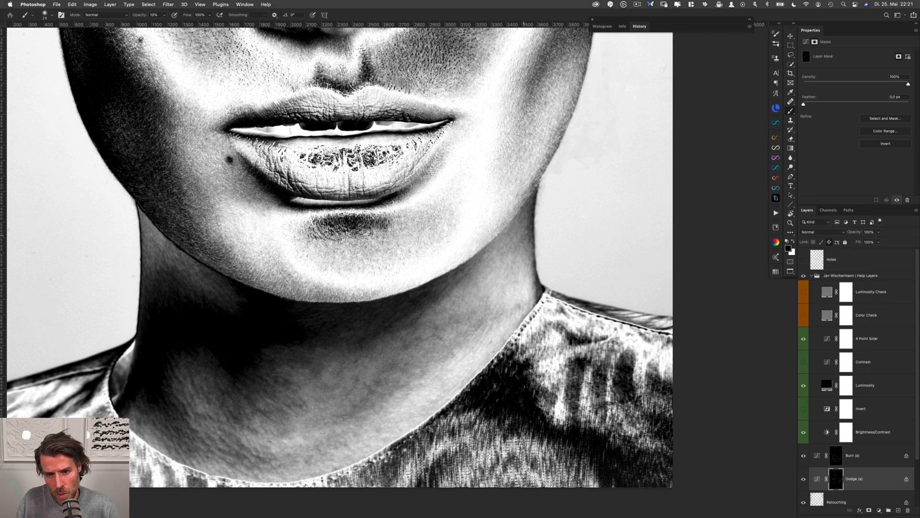
pyautogui.hotkey('alt', ']')
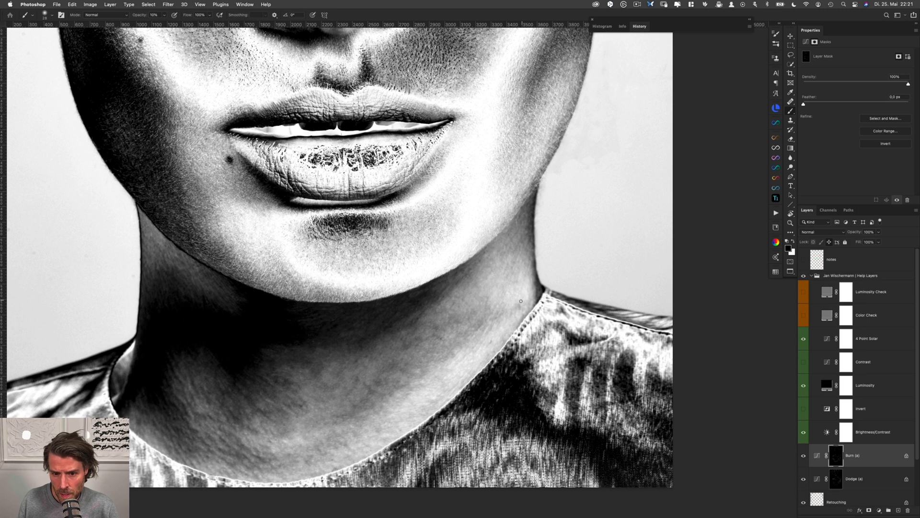
pyautogui.moveTo(521, 302); pyautogui.dragTo(522, 302)
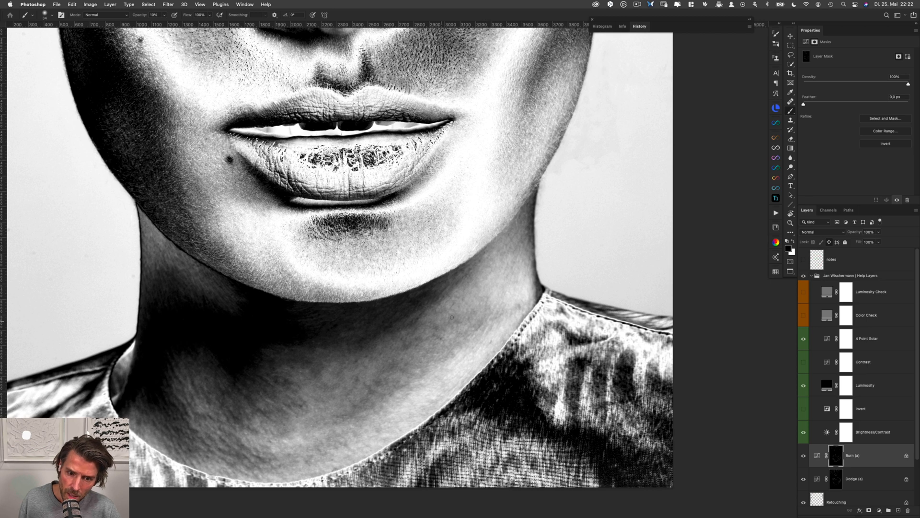
pyautogui.moveTo(451, 317); pyautogui.dragTo(456, 315)
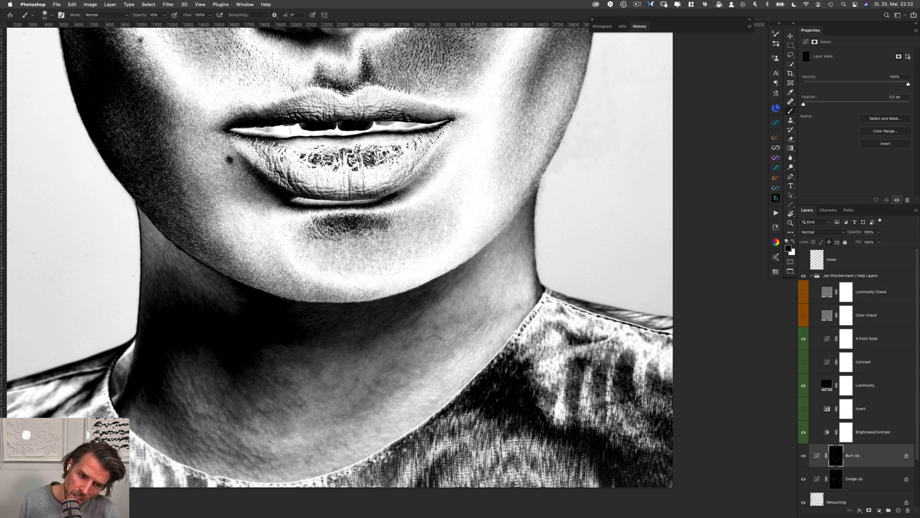
# Switch back to white and even out the lower right neck near the collar, mainly on the Dodge (a) mask
pyautogui.press('x')
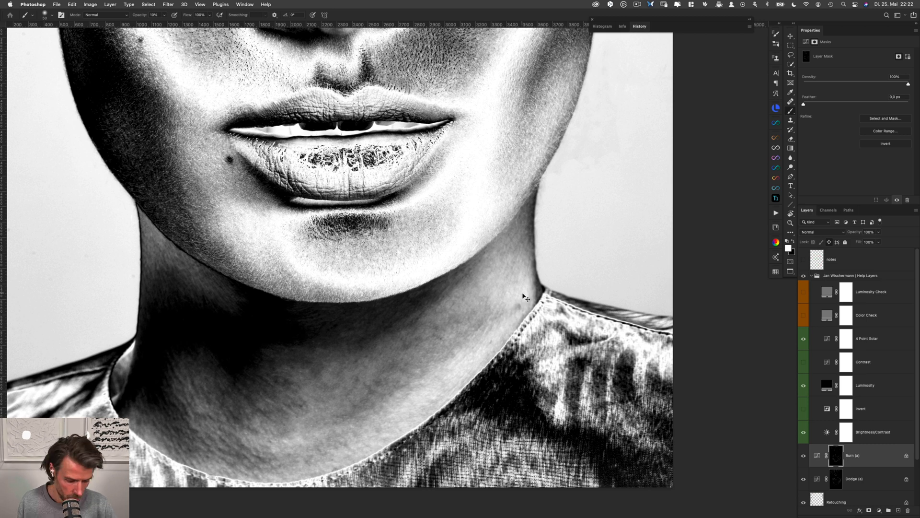
pyautogui.hotkey('alt', '[')
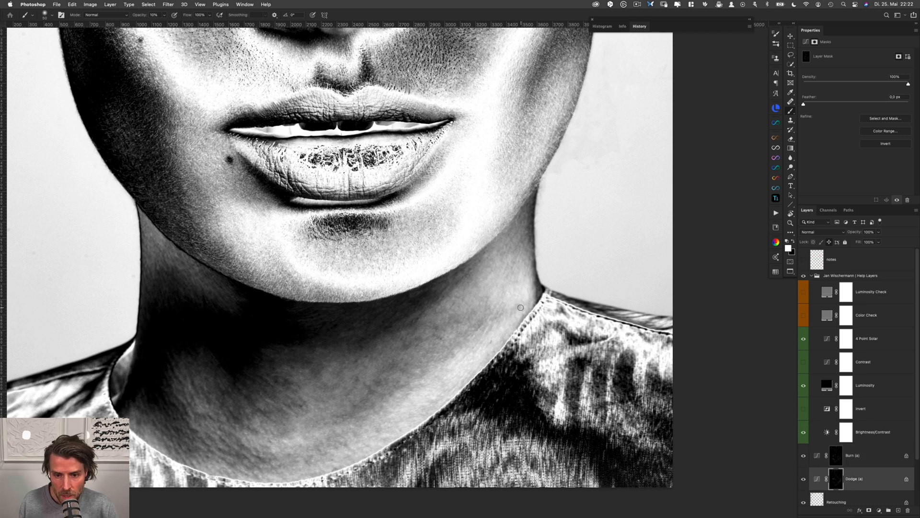
pyautogui.moveTo(520, 309); pyautogui.dragTo(516, 309)
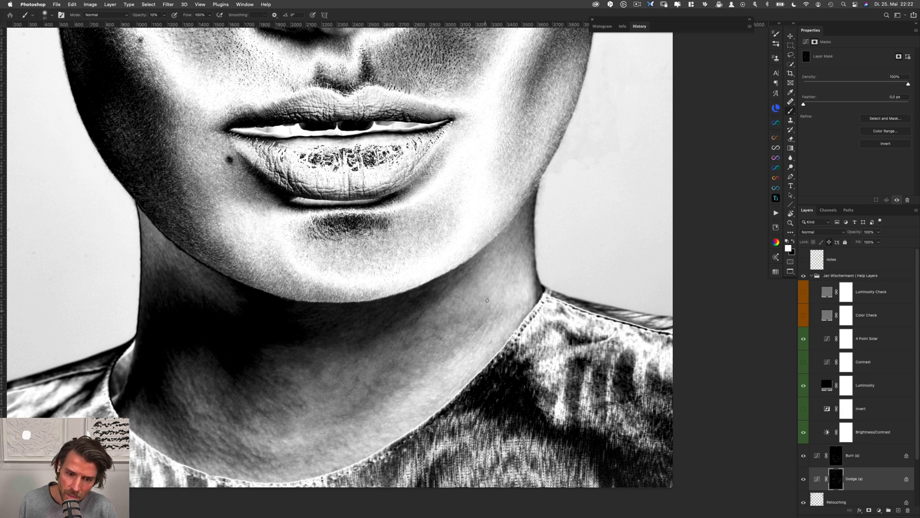
pyautogui.hotkey('alt', ']')
pyautogui.hotkey('alt', '[')
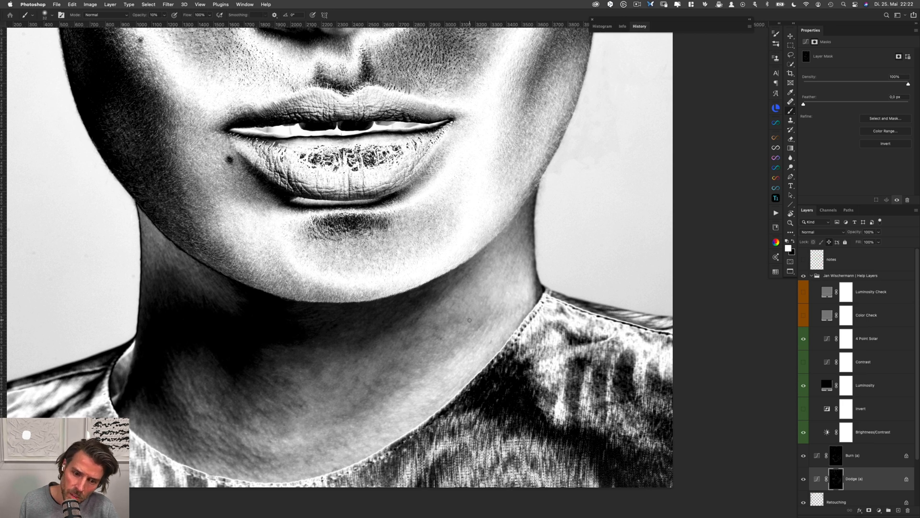
pyautogui.moveTo(469, 314); pyautogui.dragTo(472, 314)
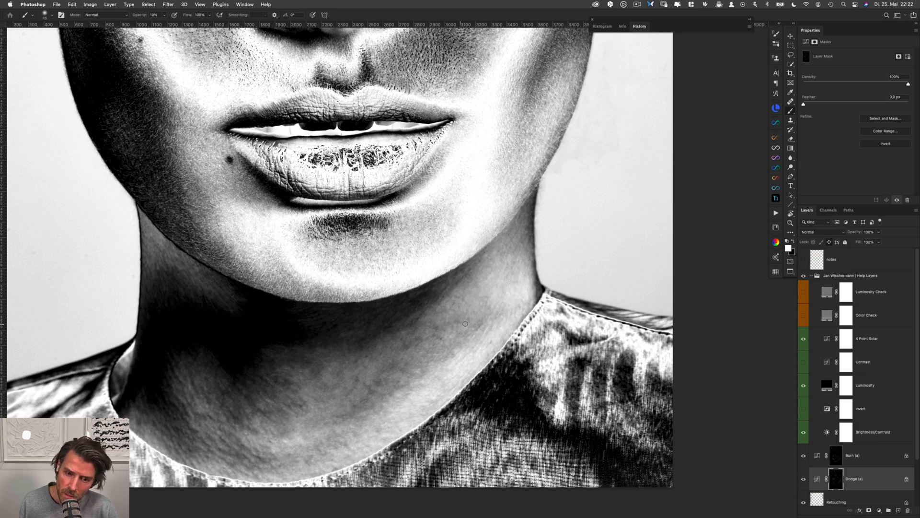
# Even out the right side of the neck beneath the jaw corner with small white strokes, alternating the Burn (a) and Dodge (a) masks
pyautogui.hotkey('alt', ']')
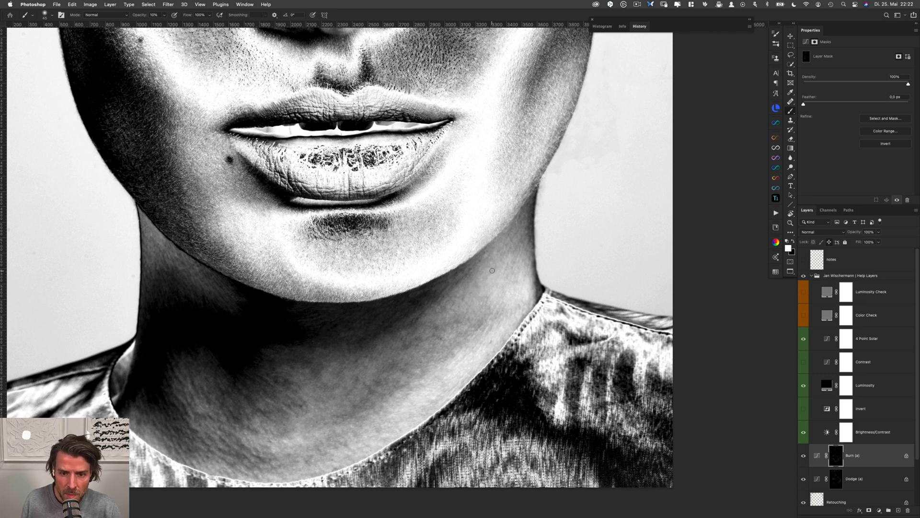
pyautogui.hotkey('alt', '[')
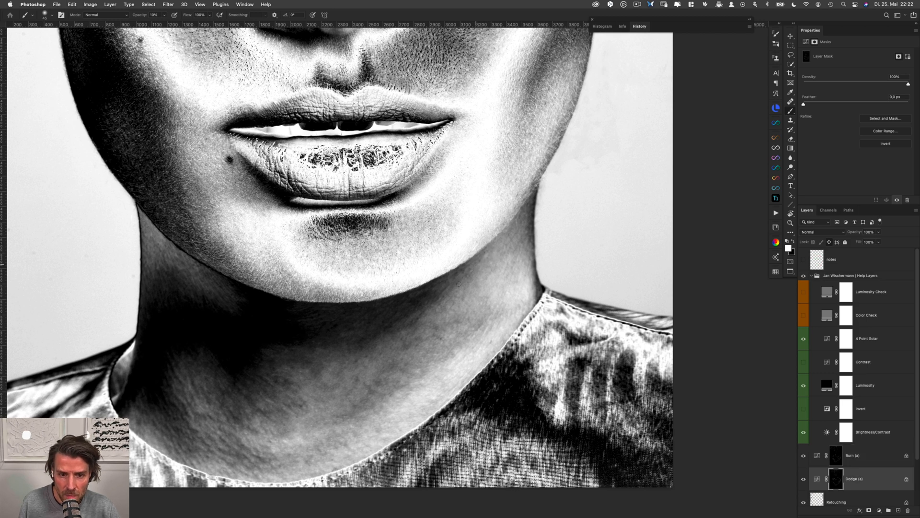
pyautogui.hotkey('alt', ']')
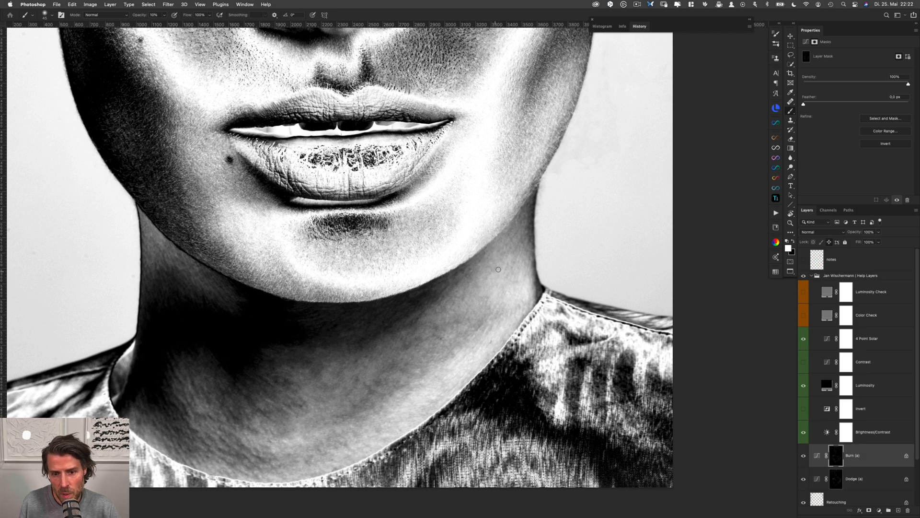
pyautogui.hotkey('alt', '[')
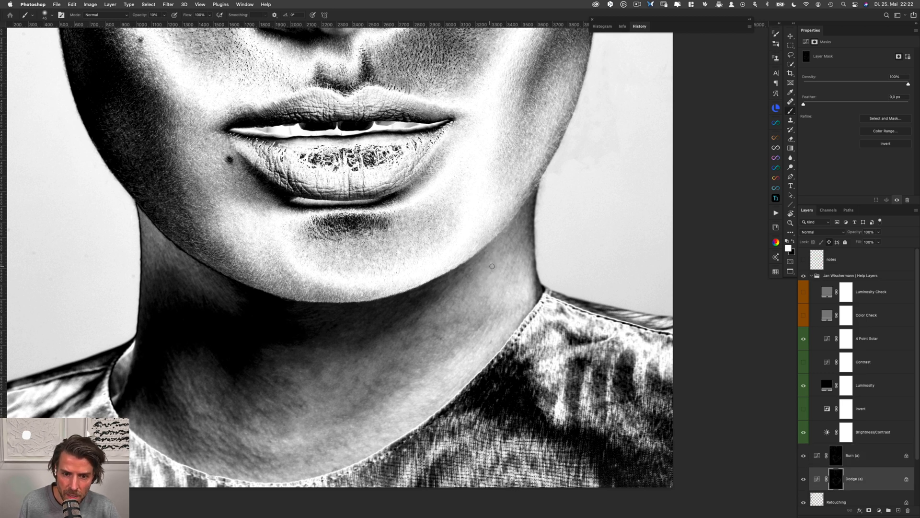
pyautogui.hotkey('alt', ']')
pyautogui.hotkey('alt', '[')
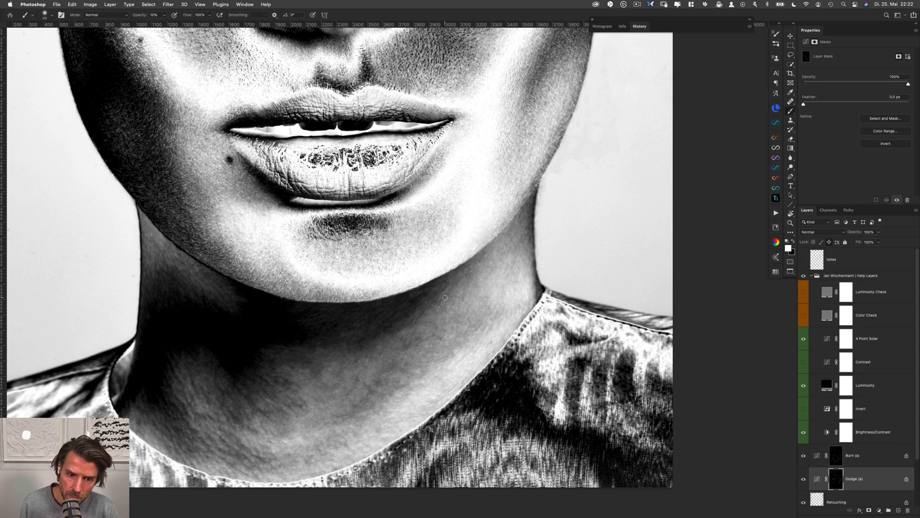
# Smooth the tonal transition from the shadow under the chin into the middle of the neck in white on the Burn (a) and Dodge (a) masks
pyautogui.hotkey('alt', ']')
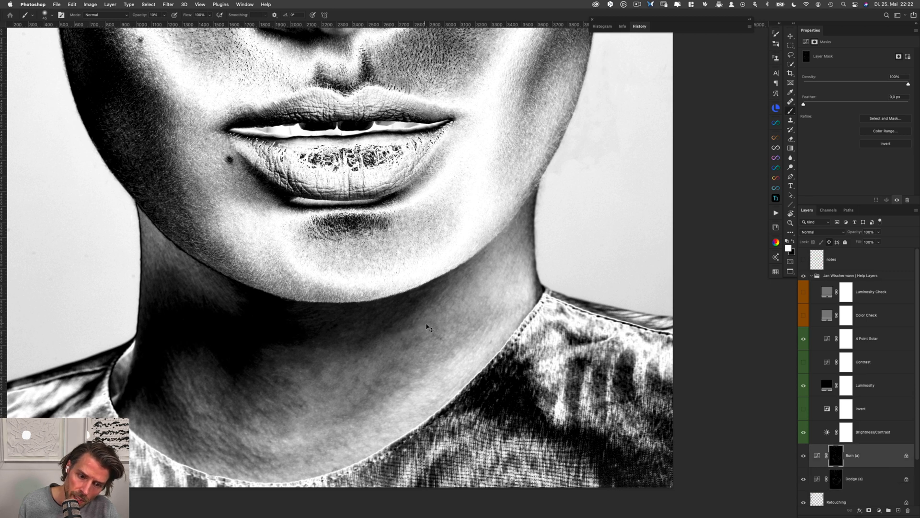
pyautogui.hotkey('alt', '[')
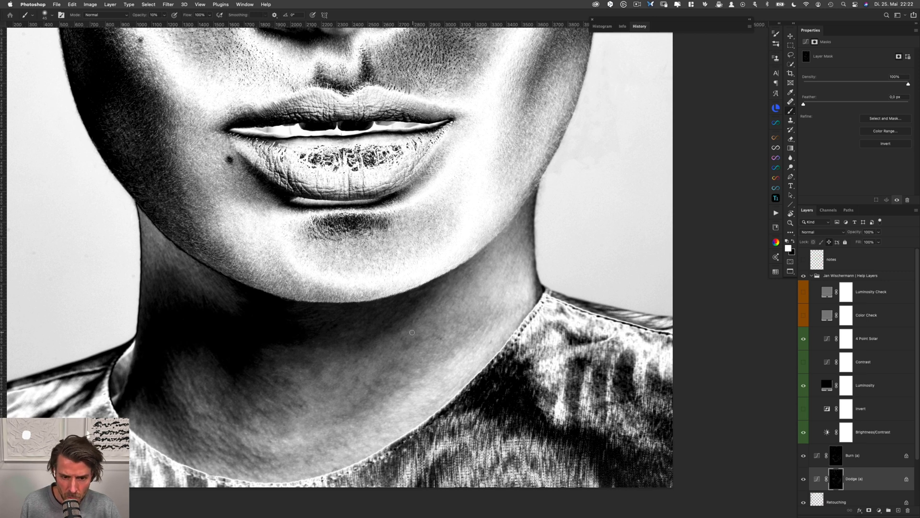
pyautogui.hotkey('alt', ']')
pyautogui.hotkey('alt', '[')
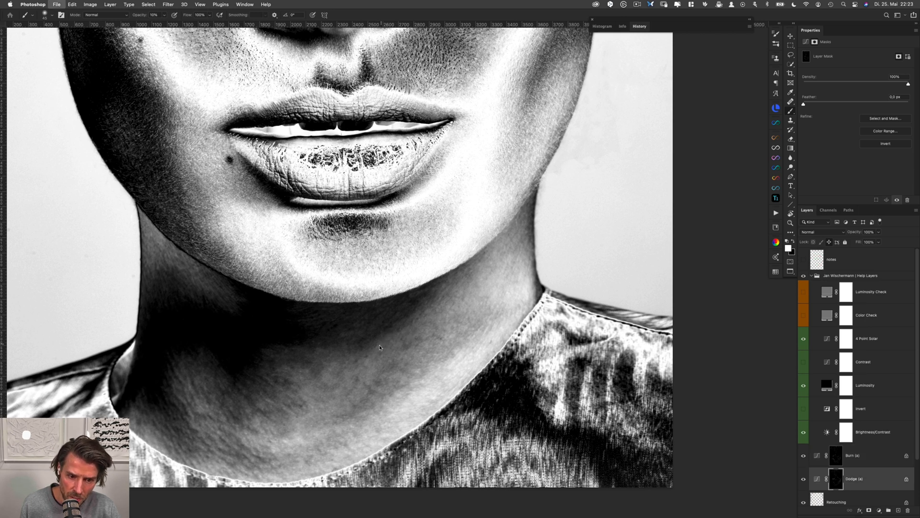
pyautogui.hotkey('alt', ']')
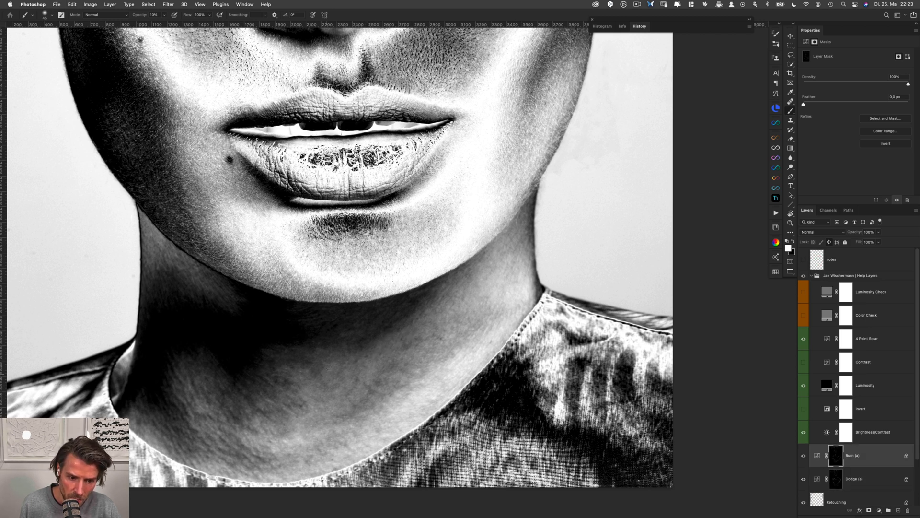
pyautogui.hotkey('alt', '[')
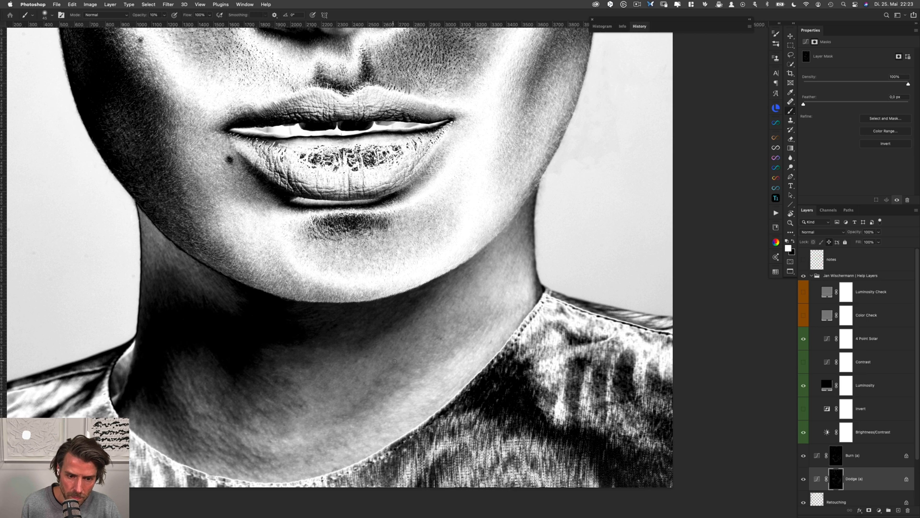
# Refine the lit area of the right neck toward the collar with white strokes, alternating the Burn (a) and Dodge (a) masks
pyautogui.hotkey('alt', ']')
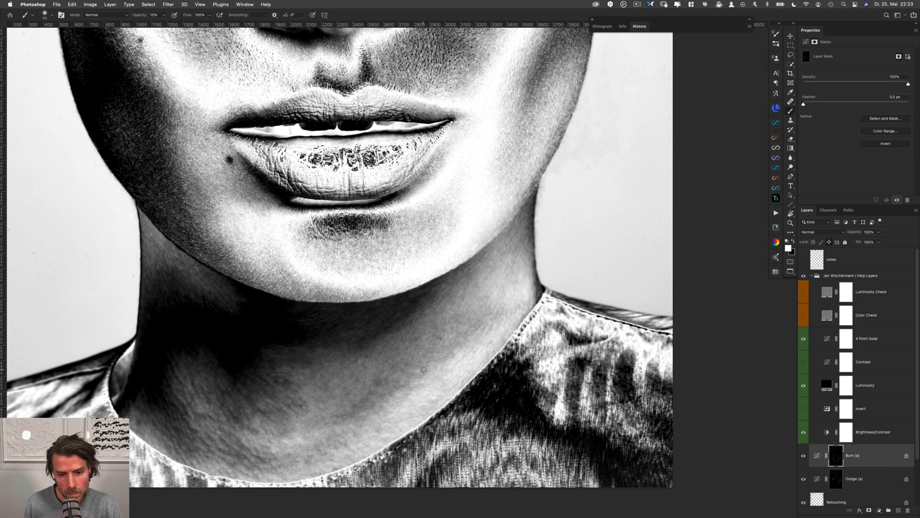
pyautogui.hotkey('alt', '[')
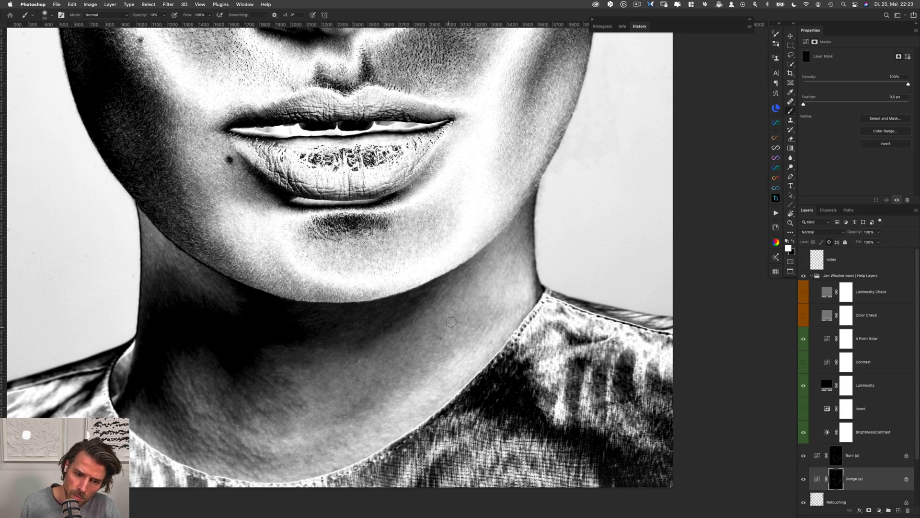
pyautogui.hotkey('alt', ']')
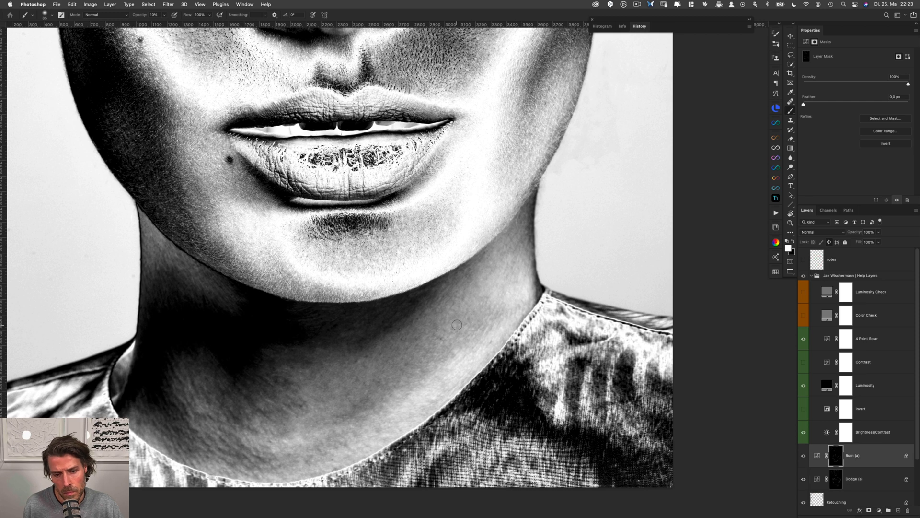
pyautogui.hotkey('alt', '[')
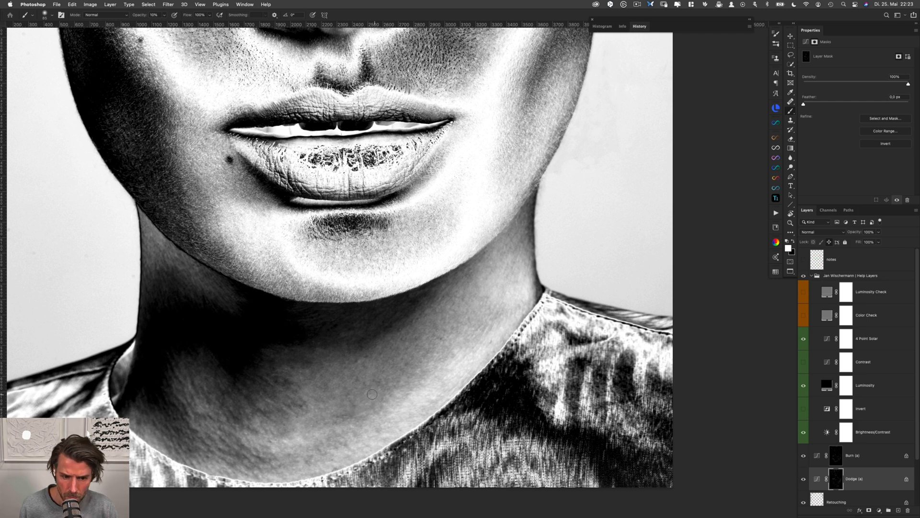
# Even out the patches at the base of the neck along the collar in white, using both the Dodge (a) and Burn (a) masks
pyautogui.moveTo(367, 397); pyautogui.dragTo(354, 402)
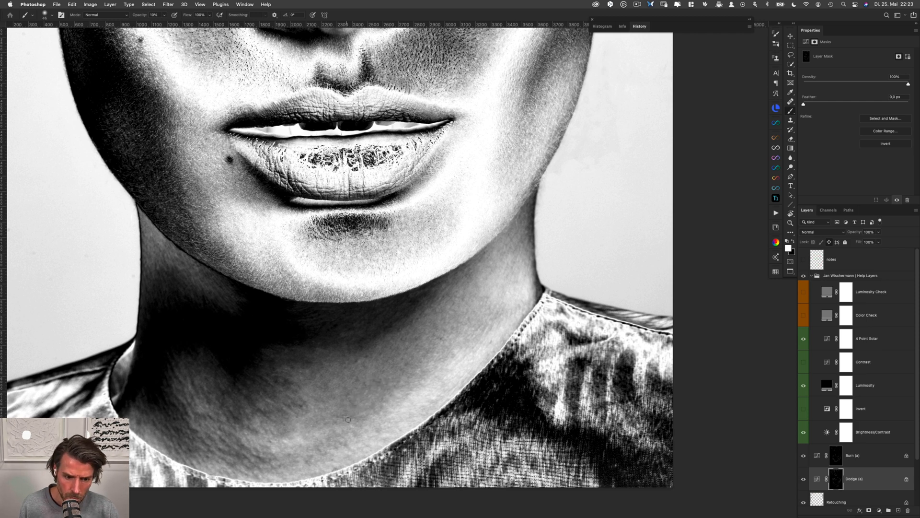
pyautogui.hotkey('alt', ']')
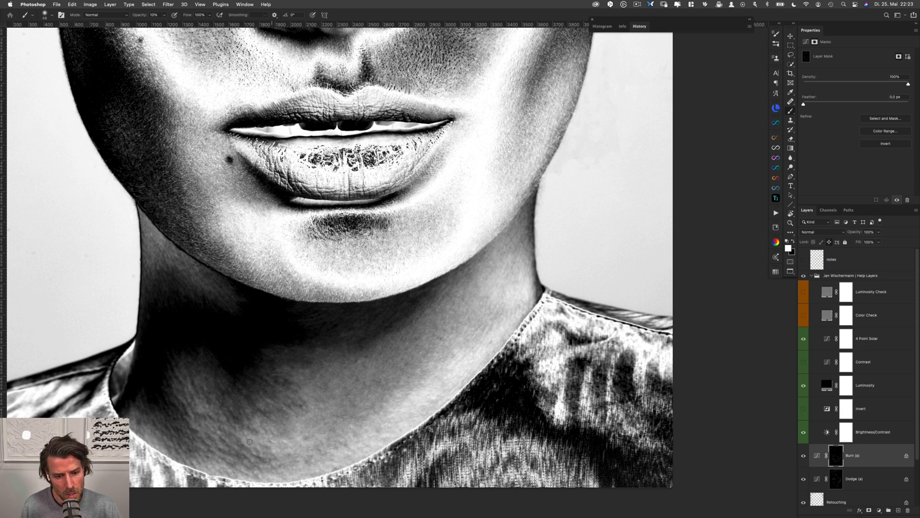
pyautogui.hotkey('alt', '[')
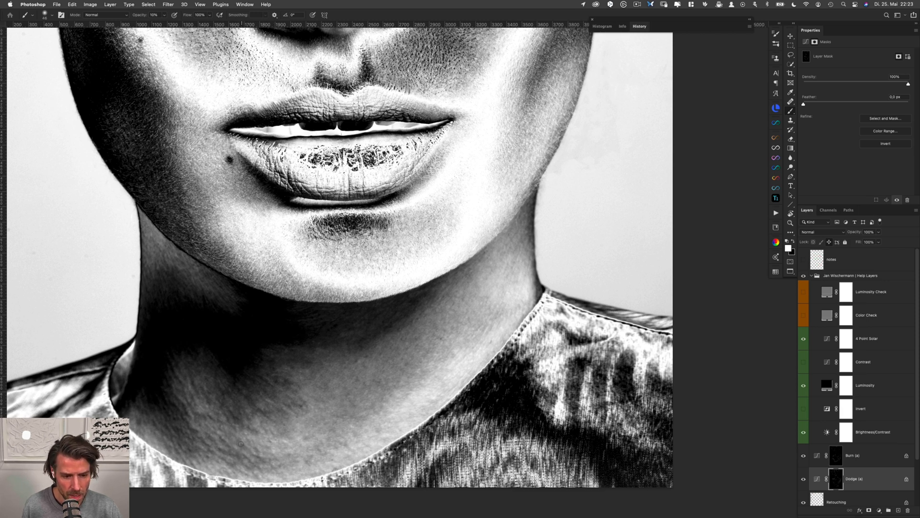
pyautogui.hotkey('alt', ']')
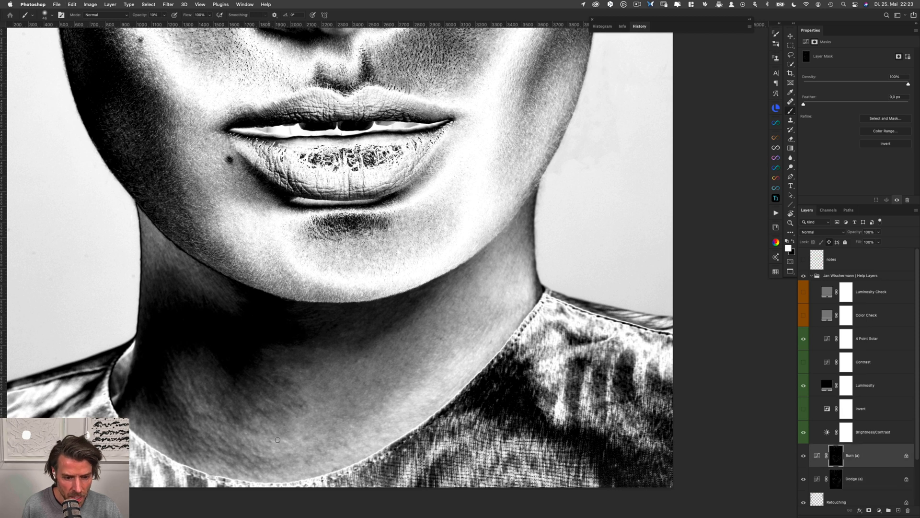
pyautogui.moveTo(251, 434); pyautogui.dragTo(254, 435)
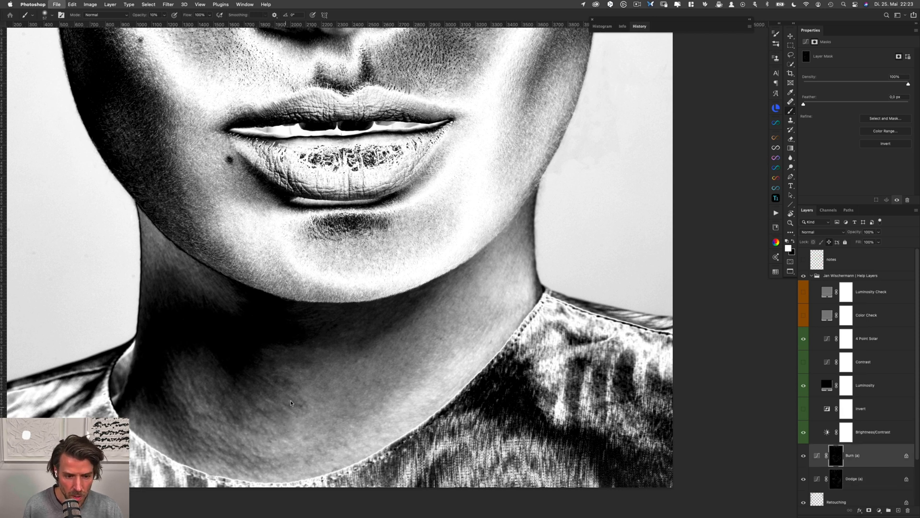
# Blend the remaining unevenness in the centre of the neck in white, first on the Dodge (a) mask and then on Burn (a)
pyautogui.hotkey('alt', '[')
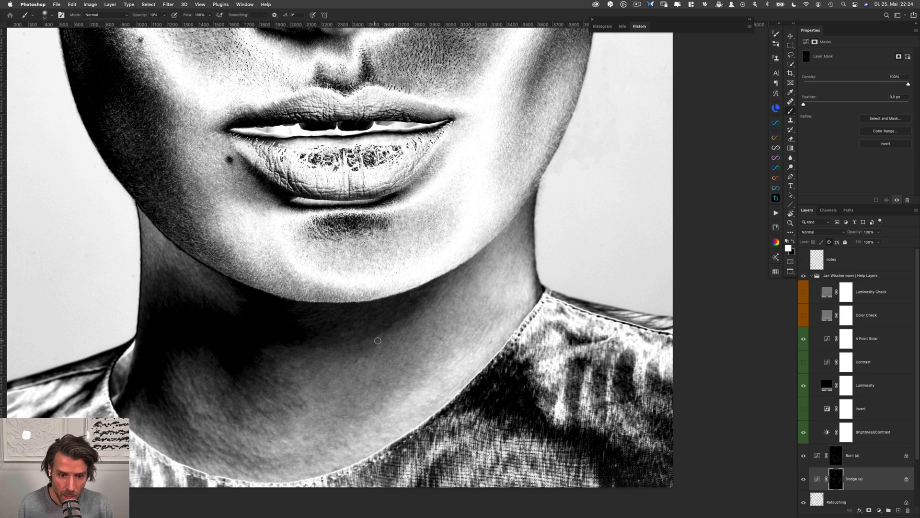
pyautogui.scroll(-3, 370, 339)
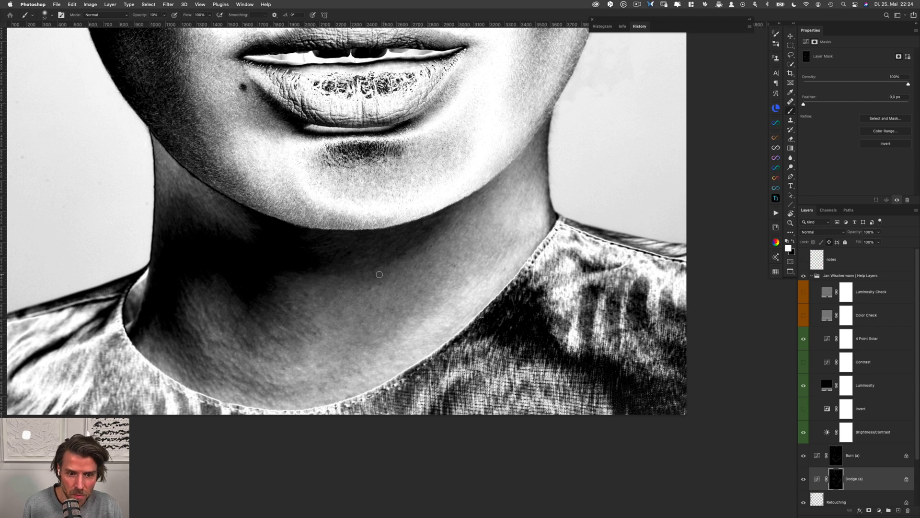
pyautogui.hotkey('alt', ']')
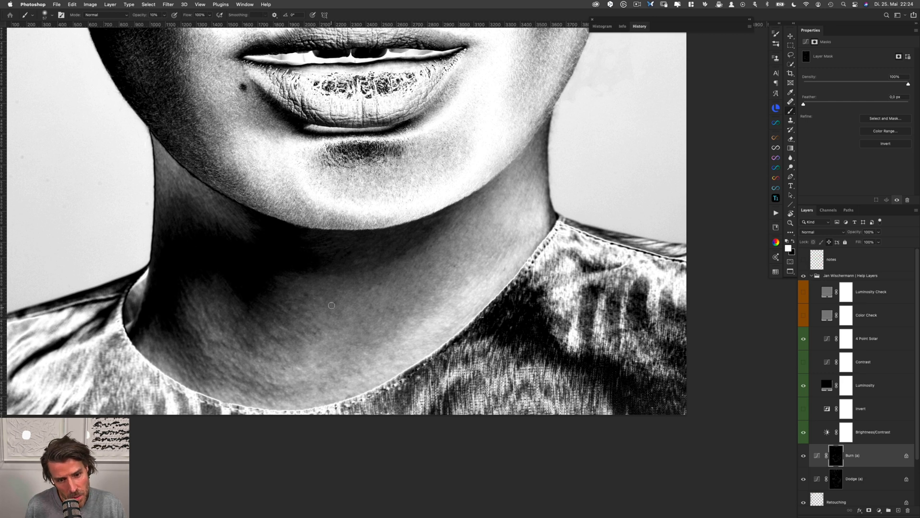
# Soften the skin lines on the lower left neck near the collar with small white strokes, alternating the Dodge (a) and Burn (a) masks
pyautogui.hotkey('alt', '[')
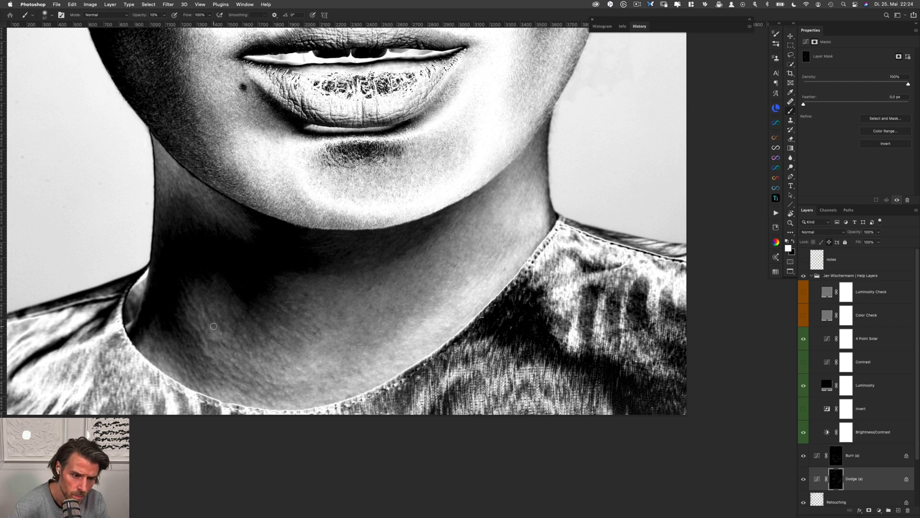
pyautogui.moveTo(210, 336); pyautogui.dragTo(200, 337)
pyautogui.hotkey('alt', ']')
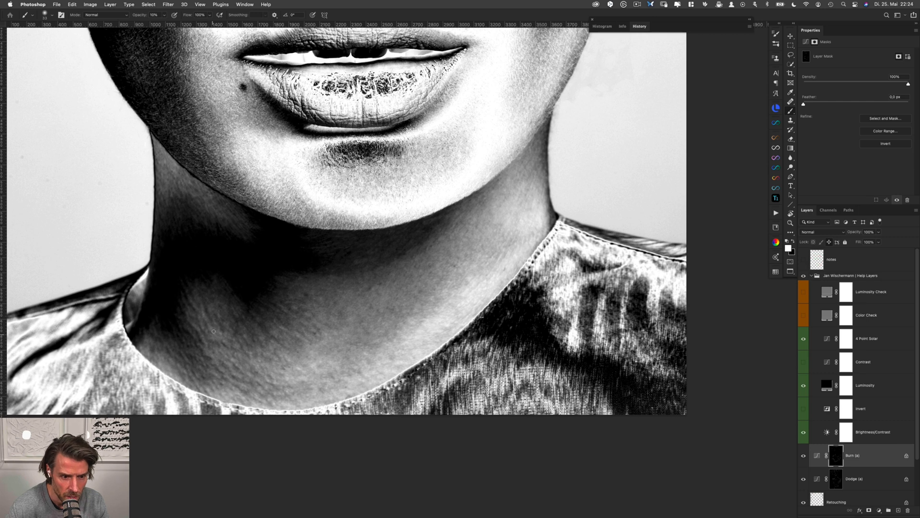
pyautogui.hotkey('alt', '[')
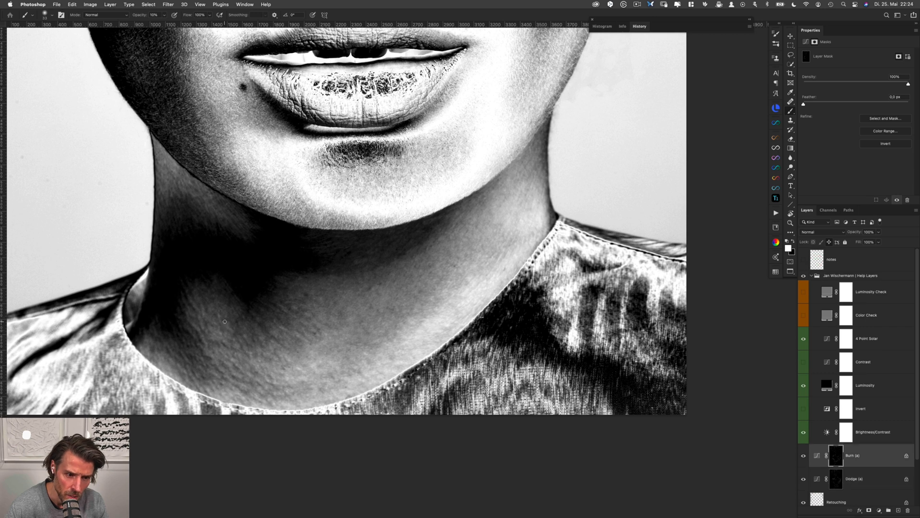
pyautogui.hotkey('alt', ']')
pyautogui.hotkey('alt', '[')
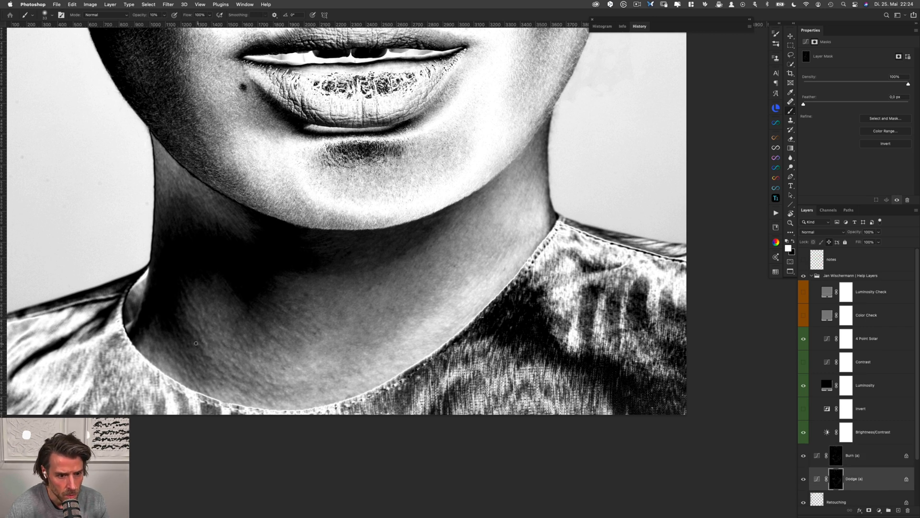
pyautogui.hotkey('alt', ']')
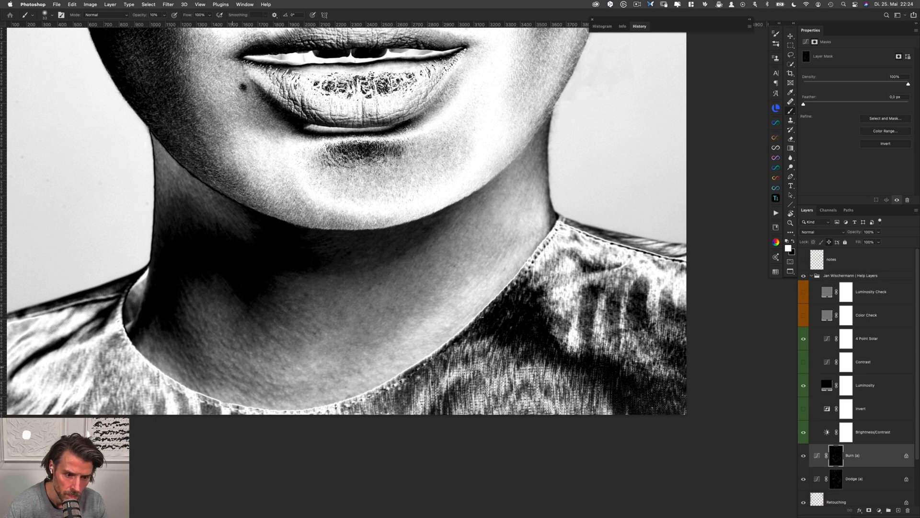
# Clean up small spots from the lower middle of the neck toward its right side in white, alternating the Dodge (a) and Burn (a) masks
pyautogui.hotkey('alt', '[')
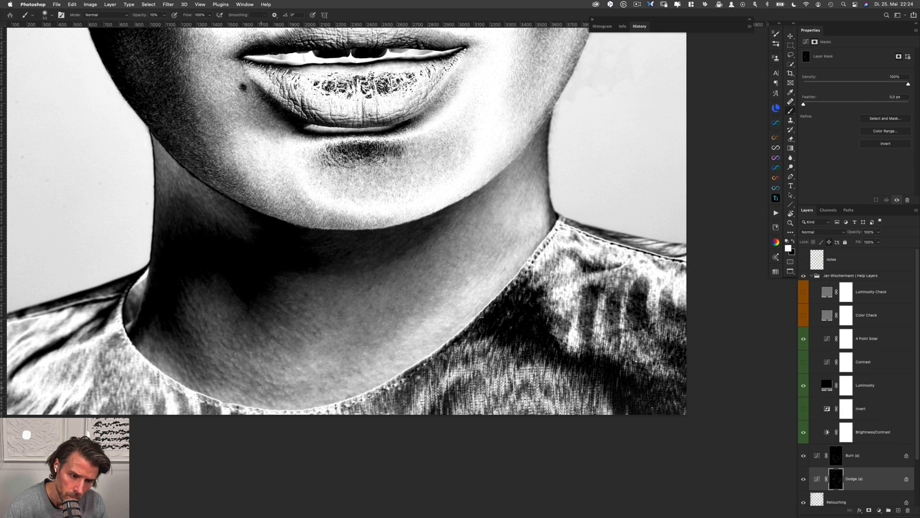
pyautogui.hotkey('alt', ']')
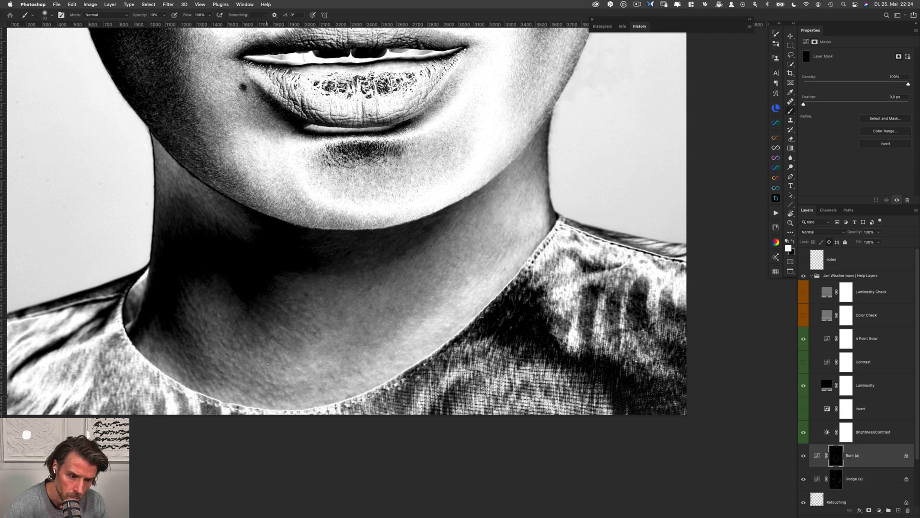
pyautogui.hotkey('alt', '[')
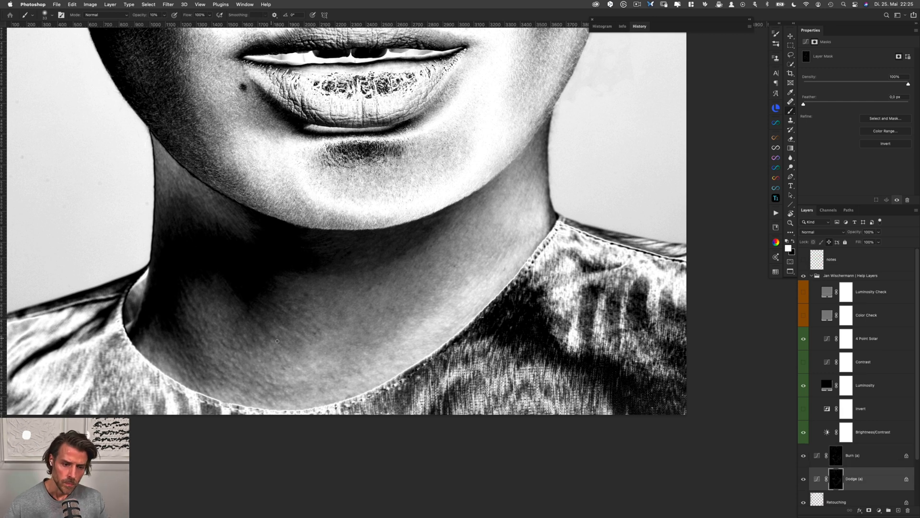
pyautogui.hotkey('alt', ']')
pyautogui.hotkey('alt', '[')
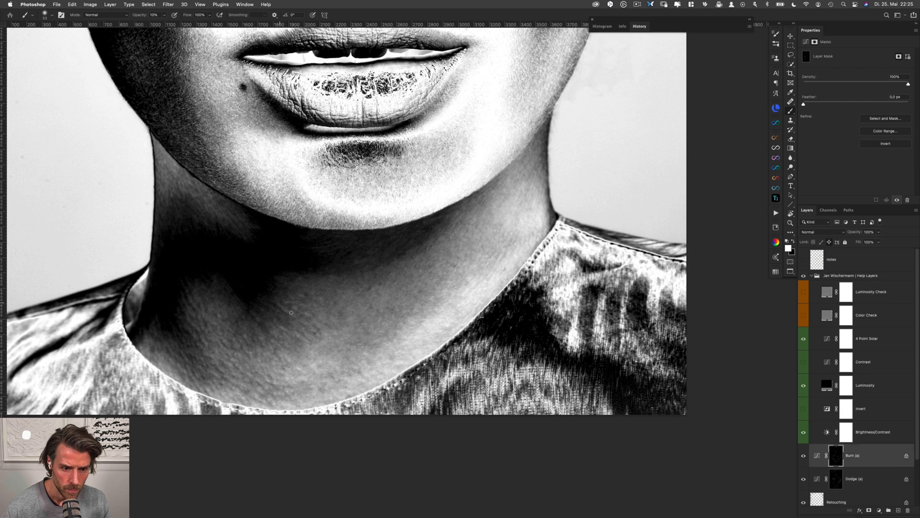
pyautogui.hotkey('alt', ']')
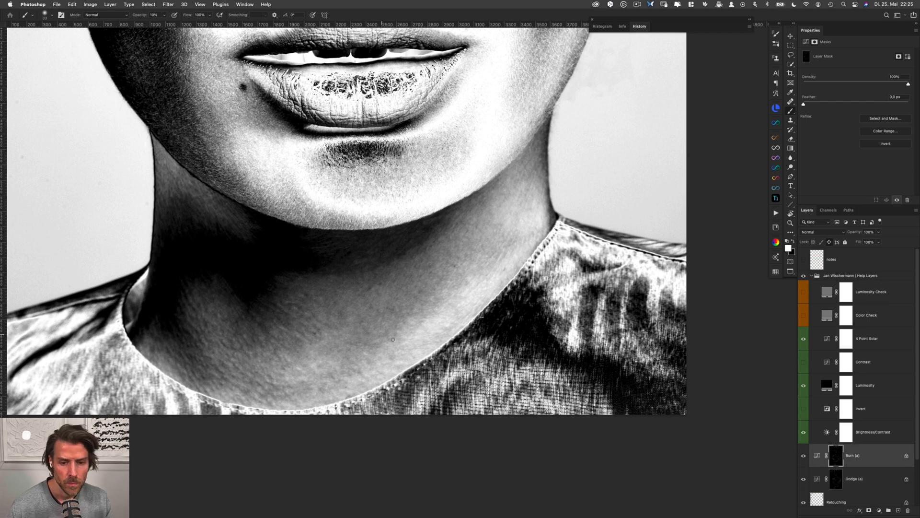
# Check the neck in colour by hiding and reshowing the help layers group, and select the Brightness/Contrast help layer
pyautogui.keyDown('shift'); pyautogui.click(865, 473); pyautogui.keyUp('shift')
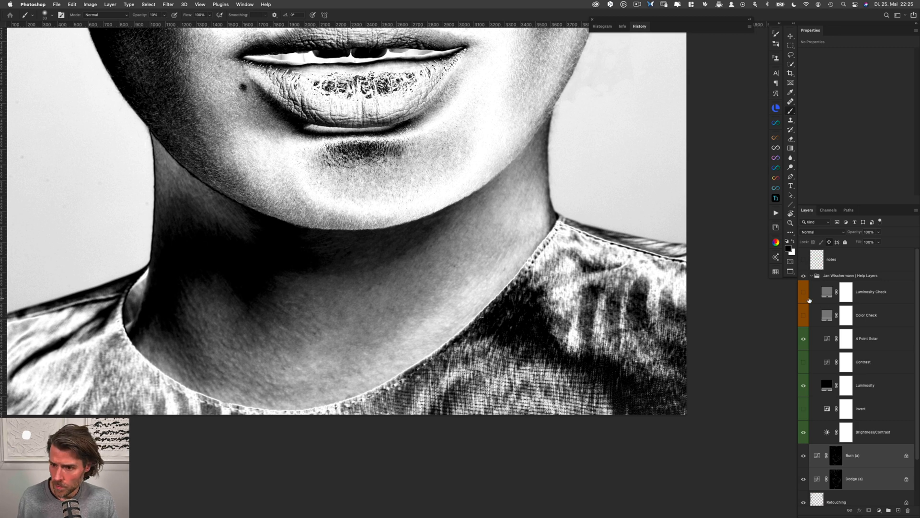
pyautogui.click(803, 275)
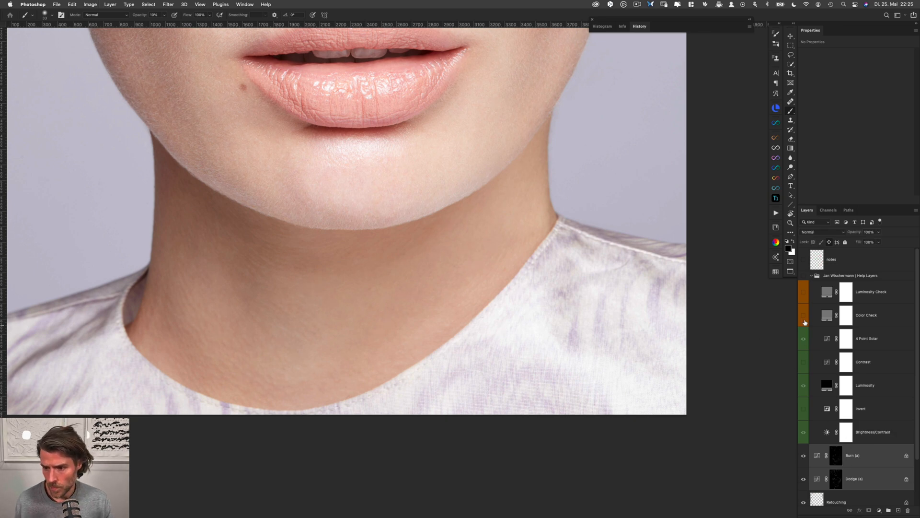
pyautogui.click(804, 277)
pyautogui.click(858, 435)
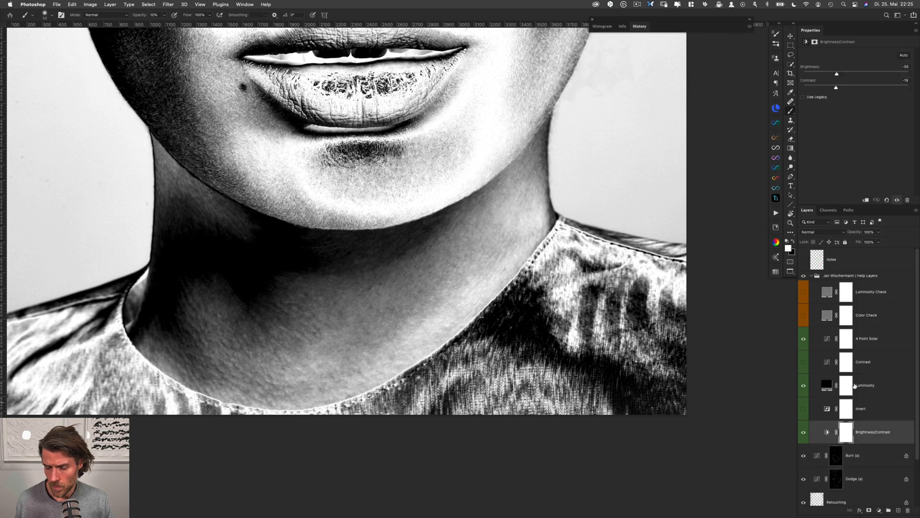
# Set the help layer's Brightness to -26 and even out the left side of the neck in white, alternating the Dodge (a) and Burn (a) masks
pyautogui.moveTo(837, 74); pyautogui.dragTo(846, 75)
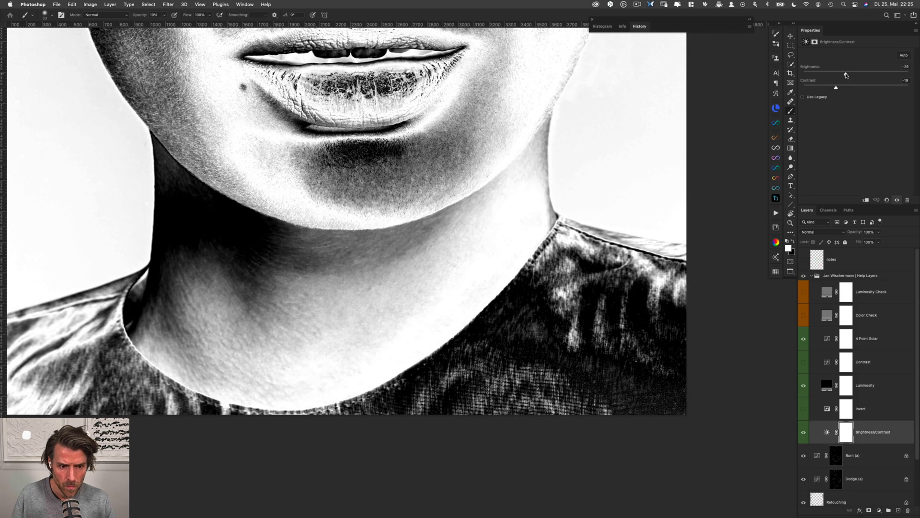
pyautogui.click(835, 478)
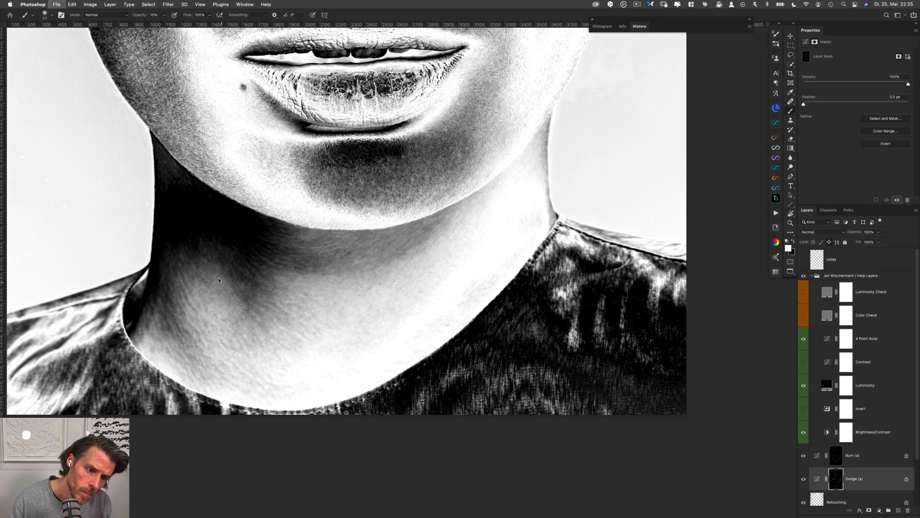
pyautogui.hotkey('alt', ']')
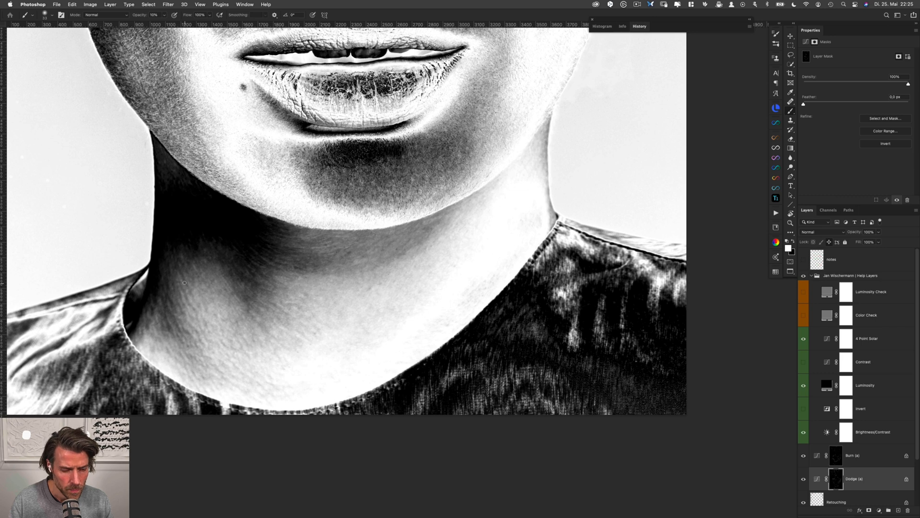
pyautogui.hotkey('alt', ']')
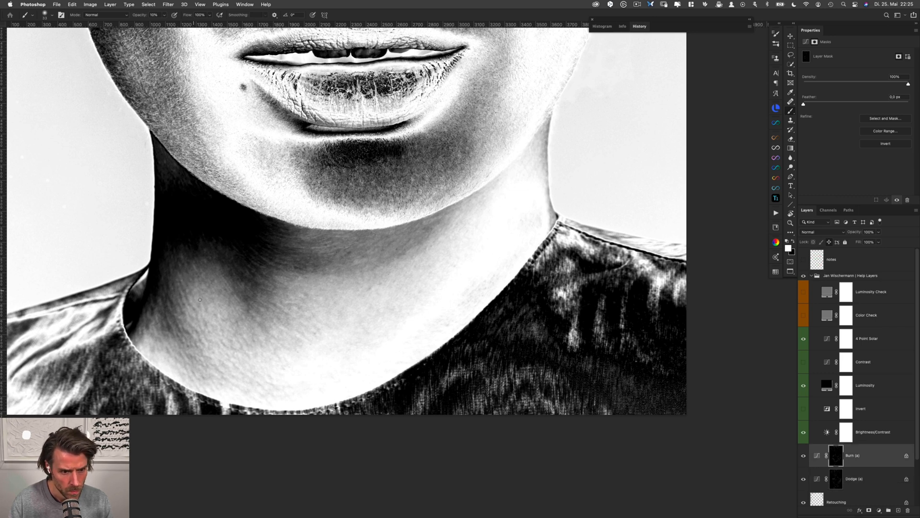
pyautogui.hotkey('alt', '[')
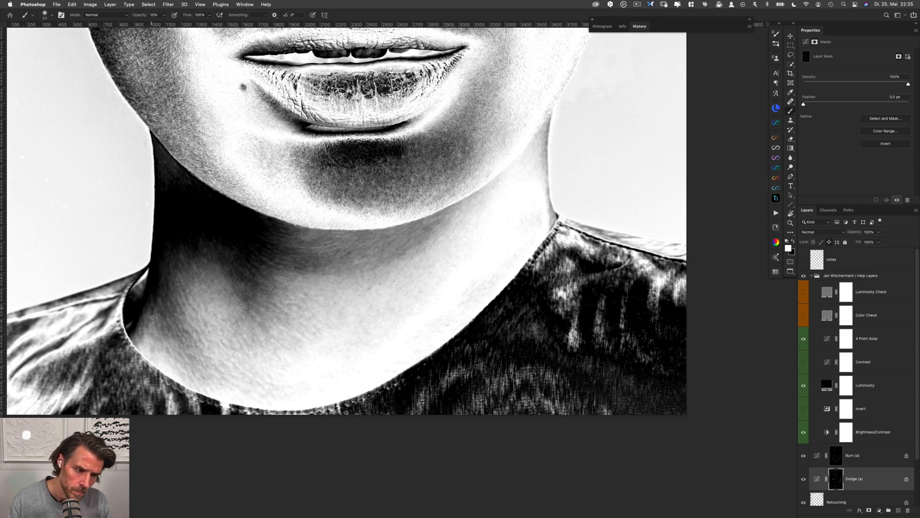
pyautogui.hotkey('alt', ']')
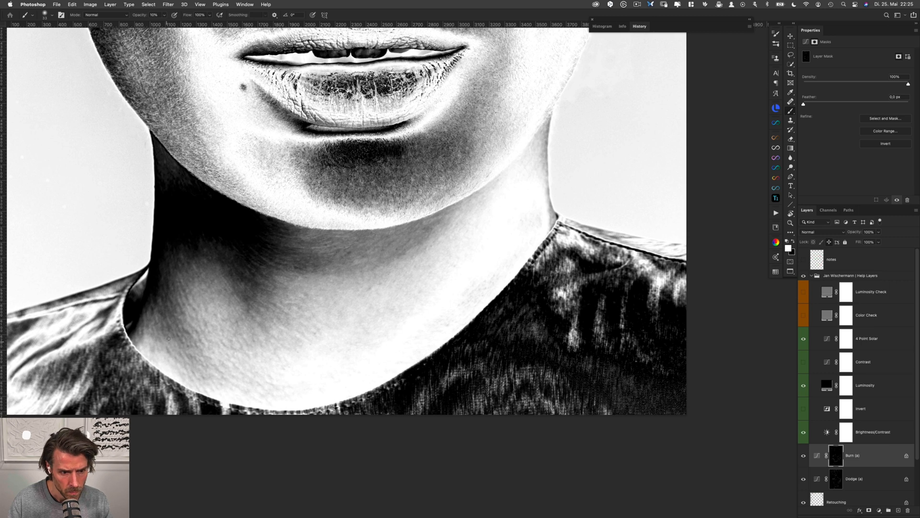
pyautogui.hotkey('alt', '[')
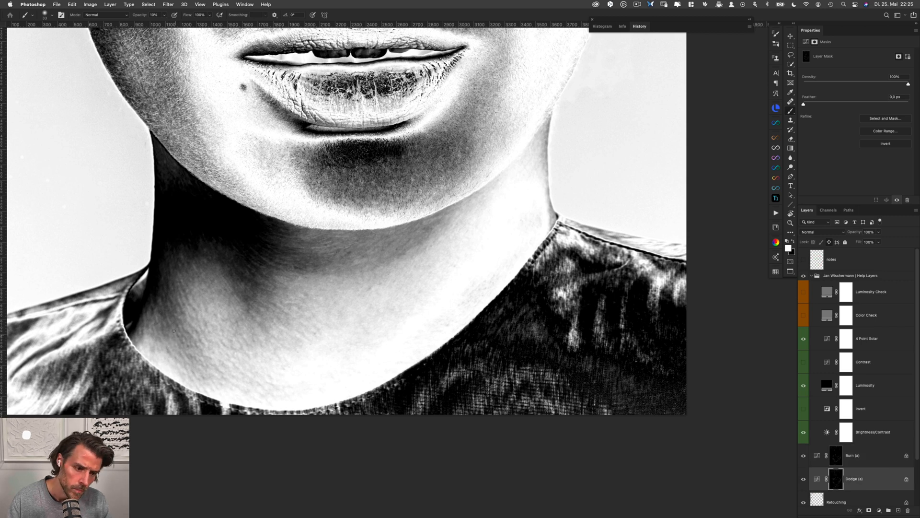
# Smooth the shadow transitions from the neck's left edge to the throat with a resized white brush, alternating the Dodge (a) and Burn (a) masks
pyautogui.moveTo(169, 306); pyautogui.dragTo(175, 306)
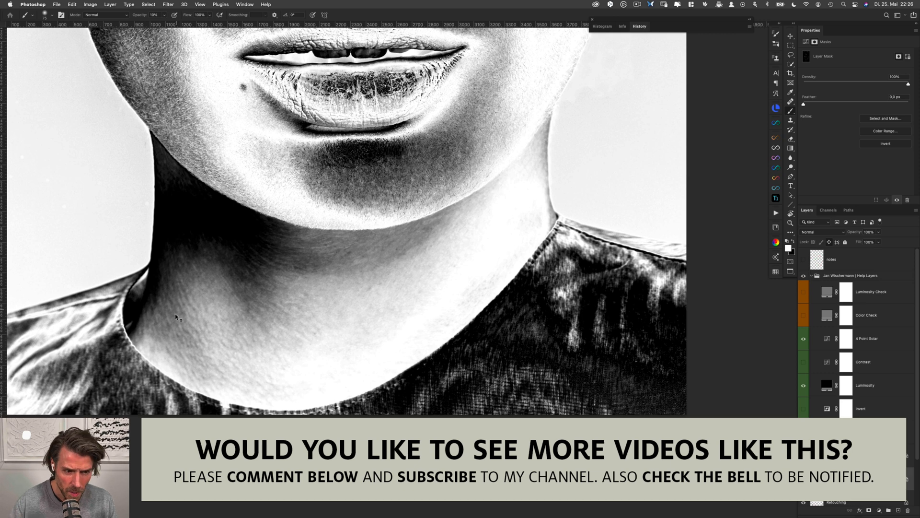
pyautogui.moveTo(179, 308); pyautogui.dragTo(152, 306)
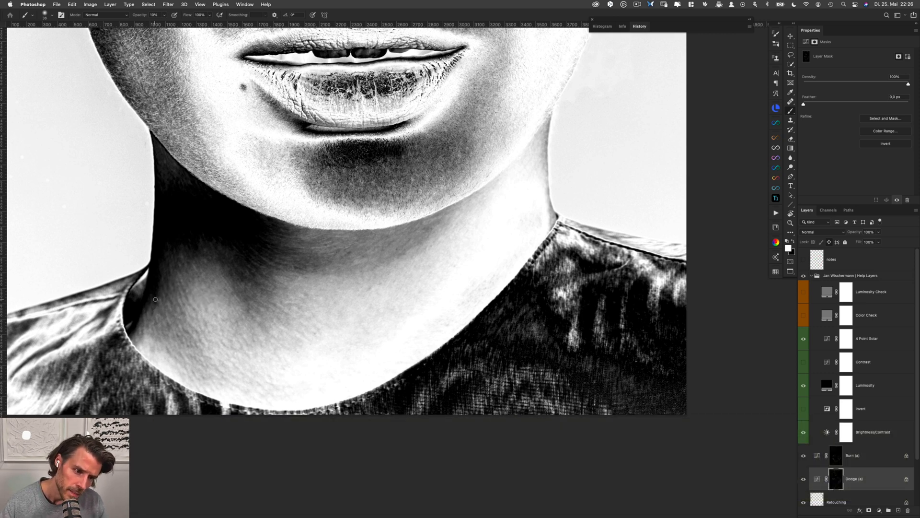
pyautogui.hotkey('alt', ']')
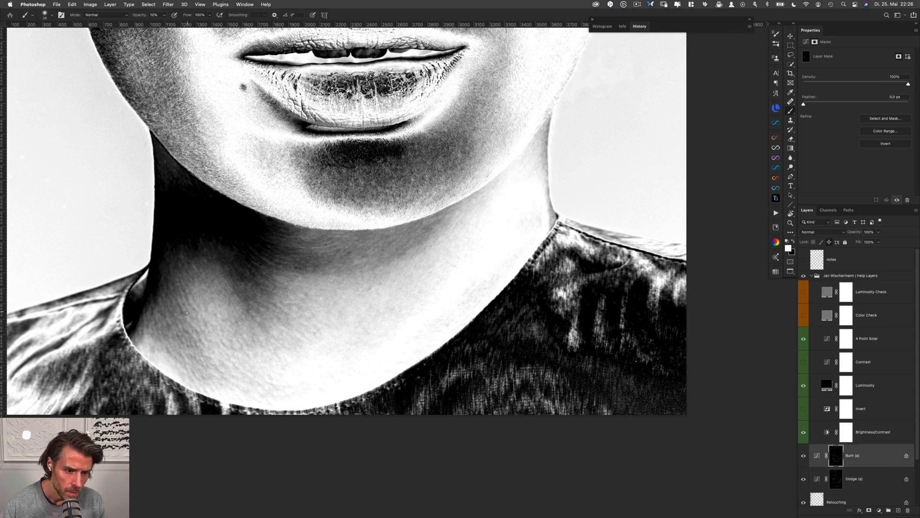
pyautogui.hotkey('alt', '[')
pyautogui.hotkey('alt', ']')
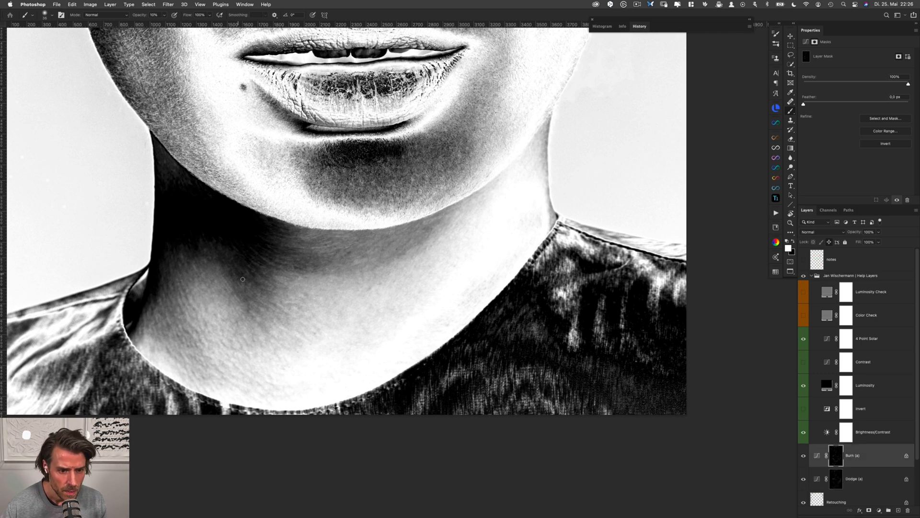
pyautogui.hotkey('alt', '[')
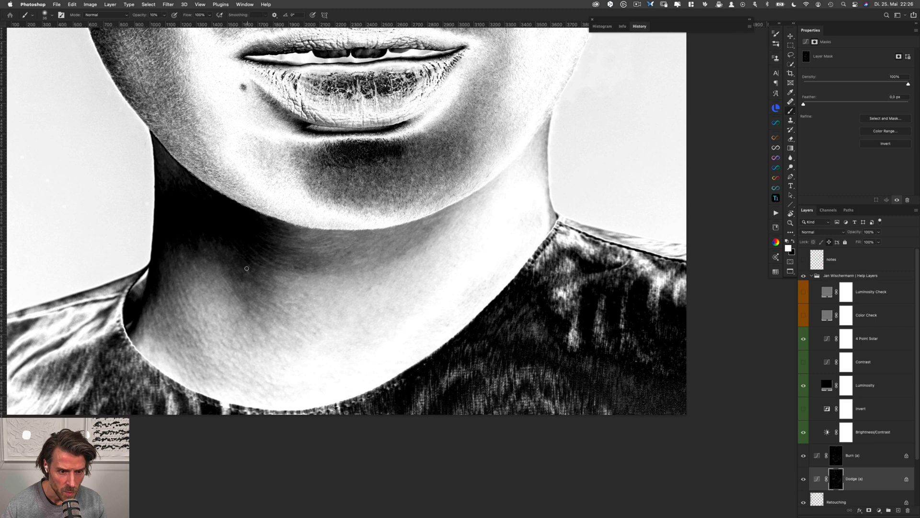
pyautogui.hotkey('alt', ']')
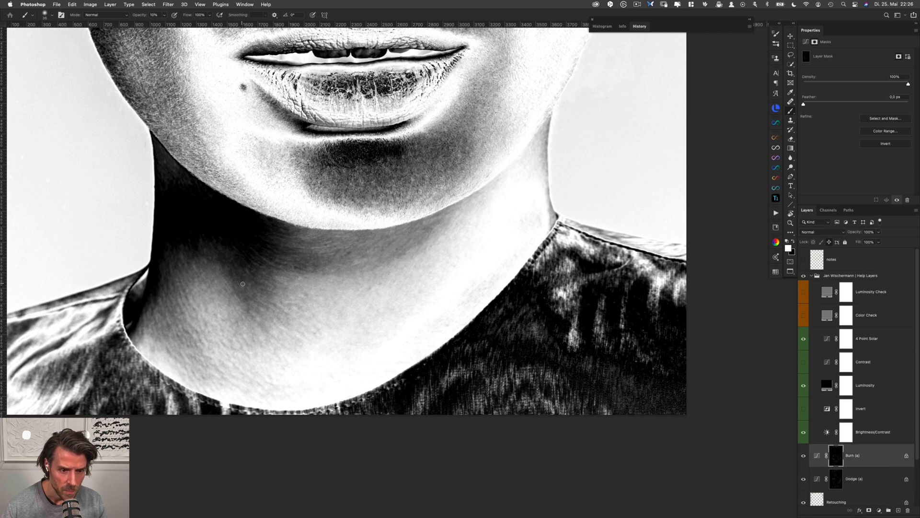
# Set the Brightness/Contrast help layer to Brightness 8 and Contrast -50
pyautogui.click(877, 433)
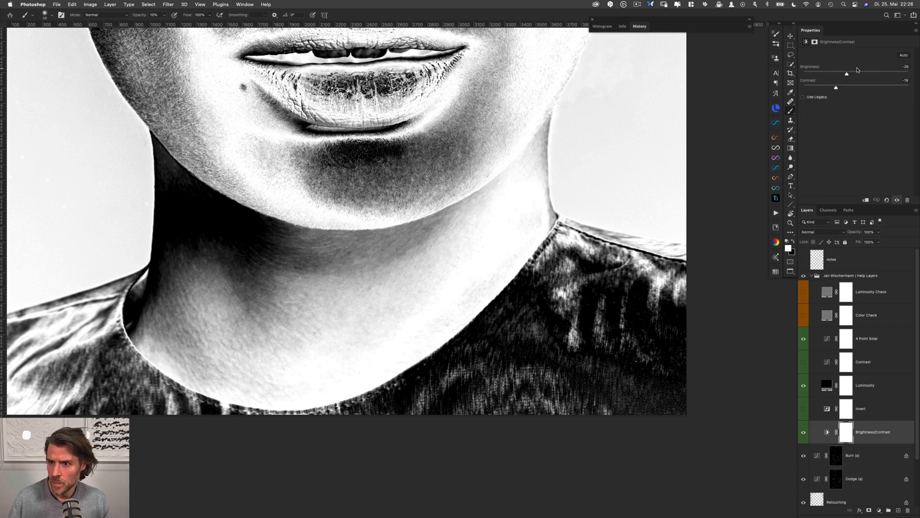
pyautogui.moveTo(851, 76); pyautogui.dragTo(804, 87)
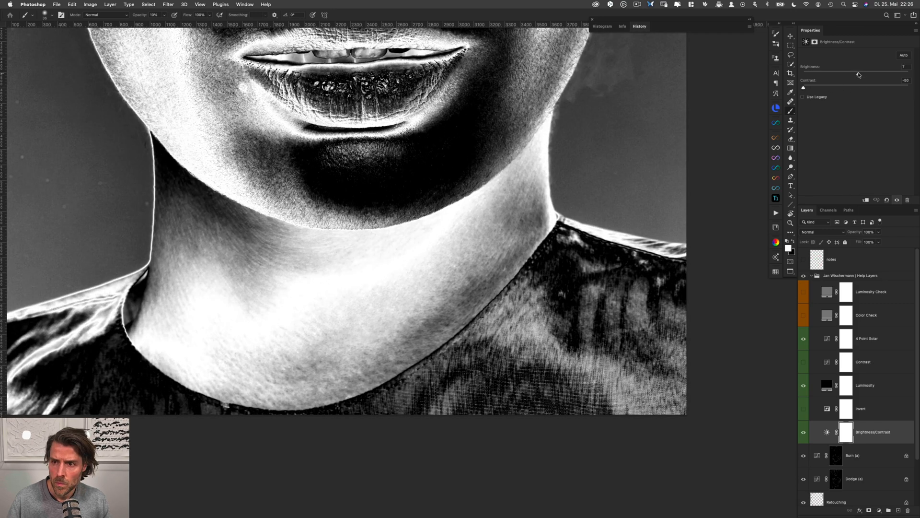
pyautogui.moveTo(859, 76); pyautogui.dragTo(858, 75)
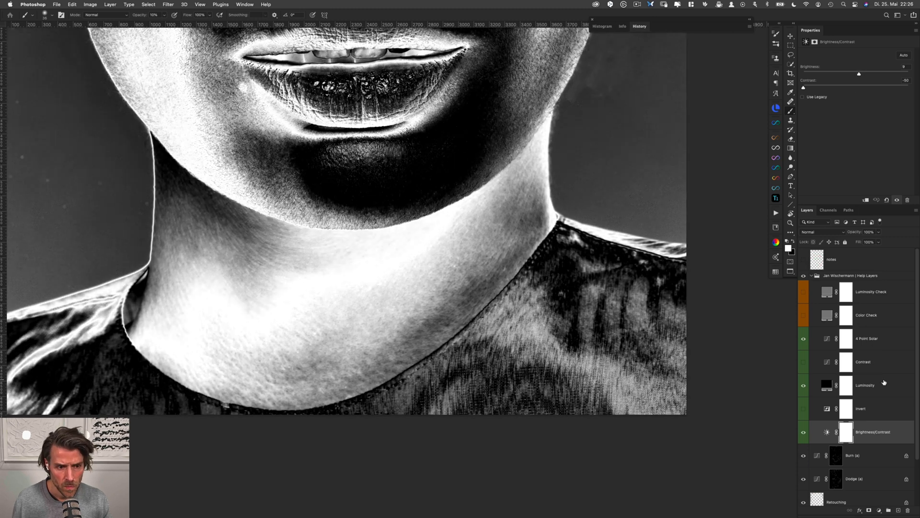
# Even out the skin on the upper right side of the neck with small white strokes, alternating the Burn (a) and Dodge (a) masks
pyautogui.click(836, 456)
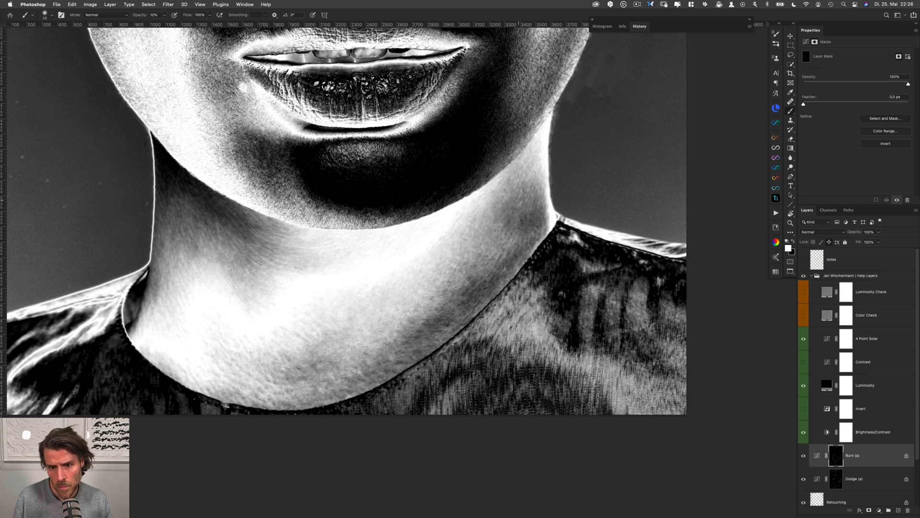
pyautogui.hotkey('alt', '[')
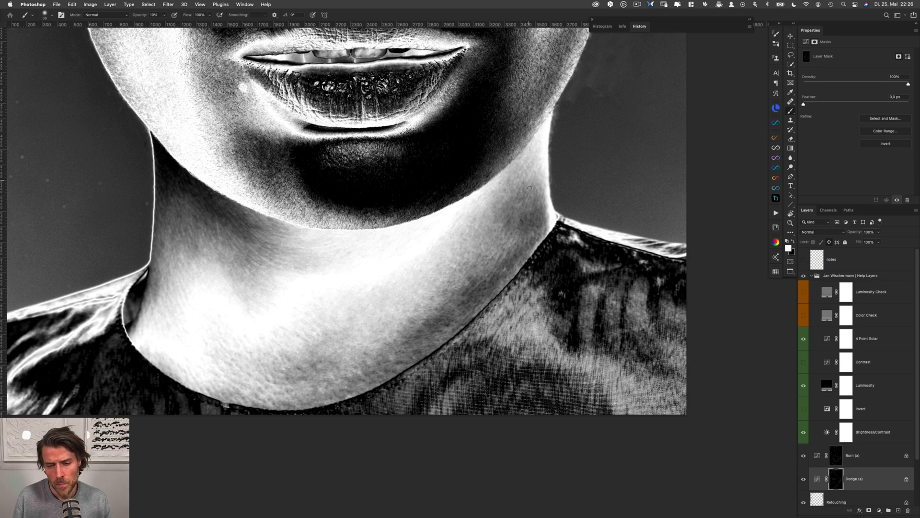
pyautogui.hotkey('alt', ']')
pyautogui.hotkey('alt', '[')
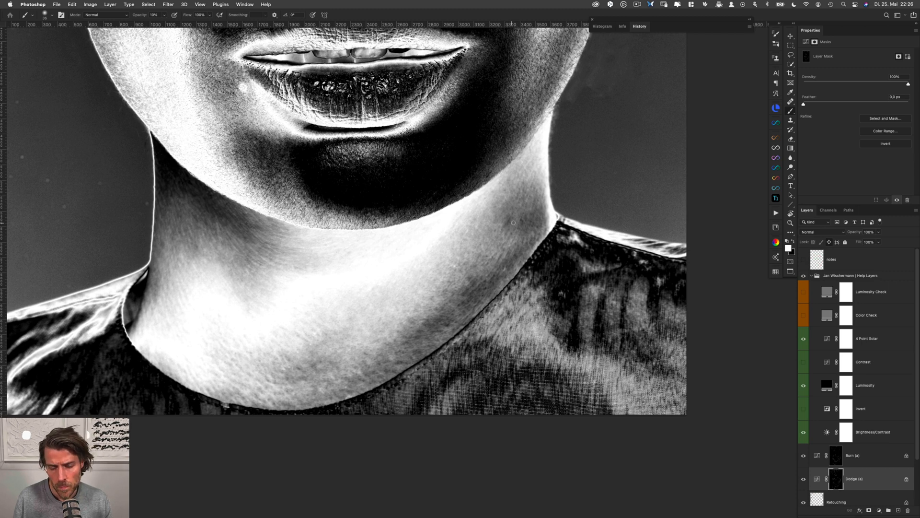
pyautogui.hotkey('alt', ']')
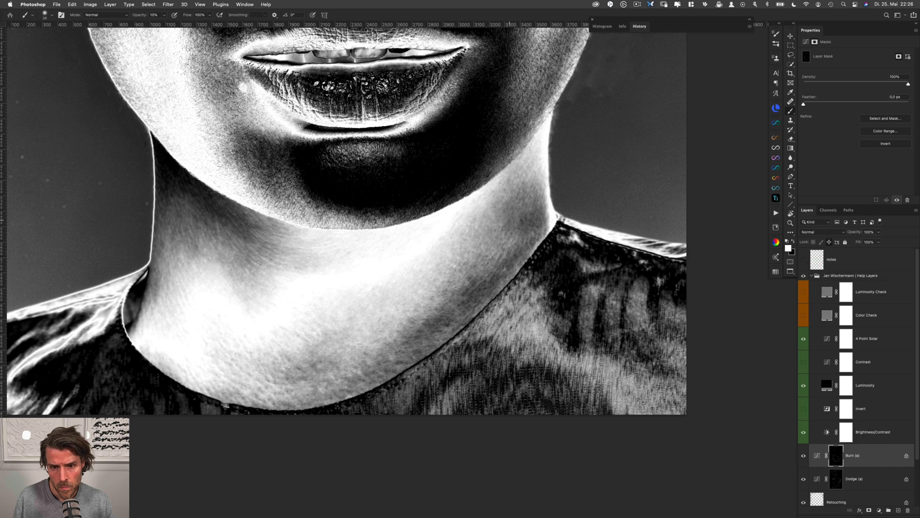
pyautogui.hotkey('alt', '[')
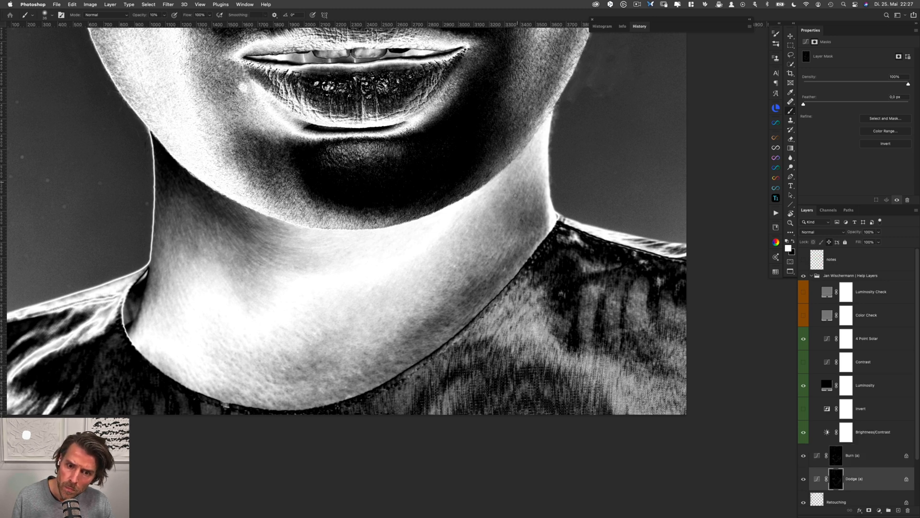
pyautogui.hotkey('alt', ']')
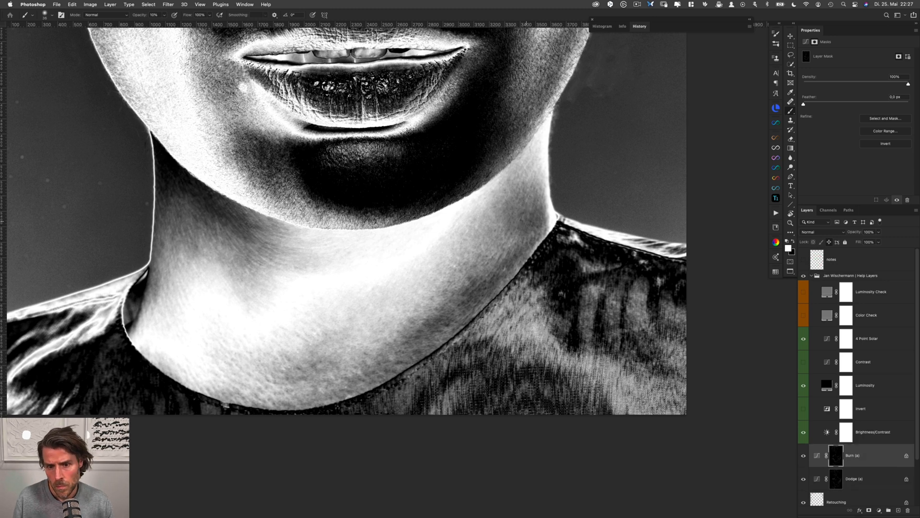
pyautogui.hotkey('alt', '[')
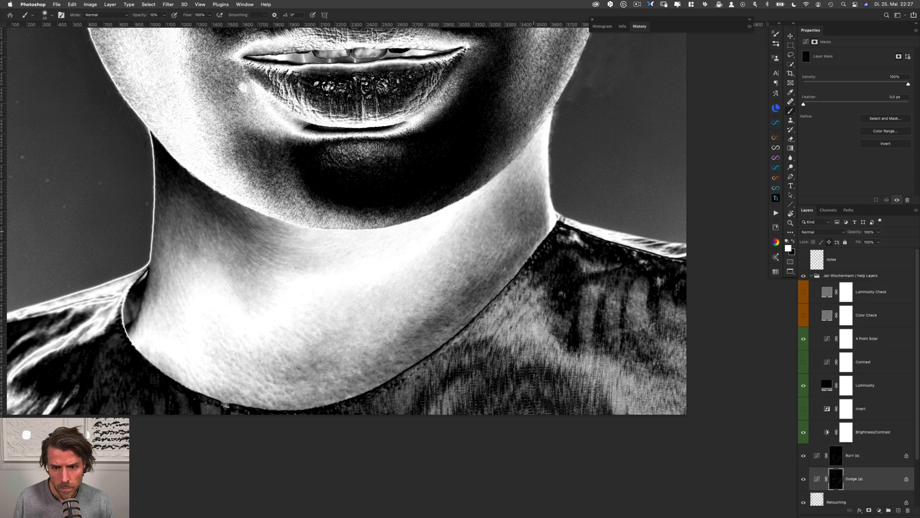
pyautogui.hotkey('alt', ']')
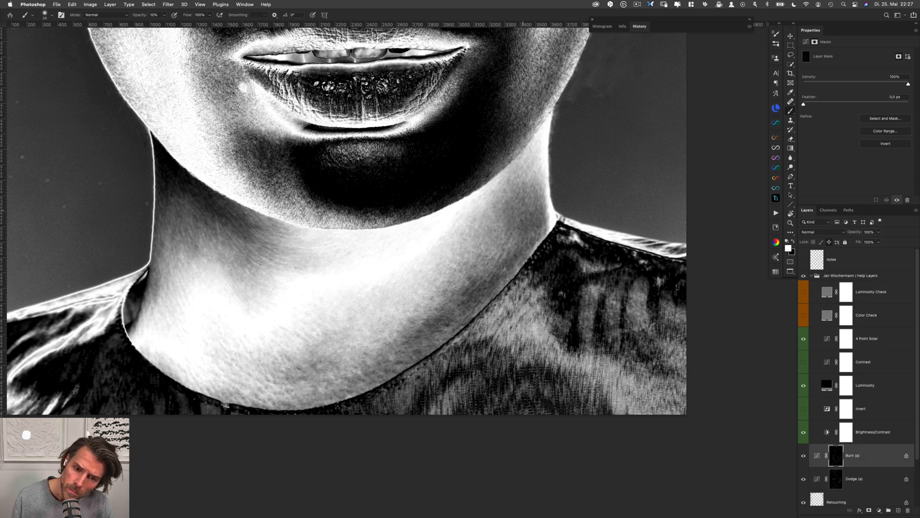
# Blend the uneven patches on the lower right neck along the collar in white with a resized brush, alternating Dodge (a) and Burn (a) masks
pyautogui.hotkey('alt', '[')
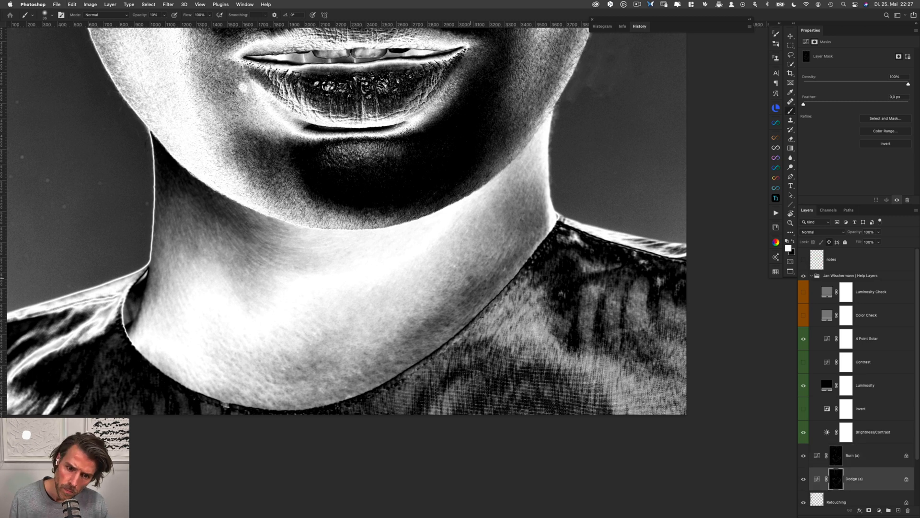
pyautogui.hotkey('alt', ']')
pyautogui.moveTo(477, 282); pyautogui.dragTo(481, 282)
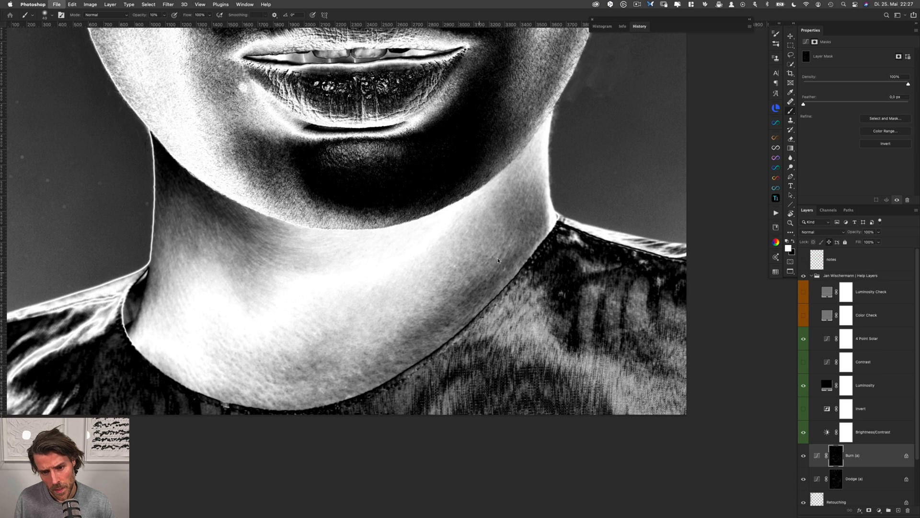
pyautogui.hotkey('alt', '[')
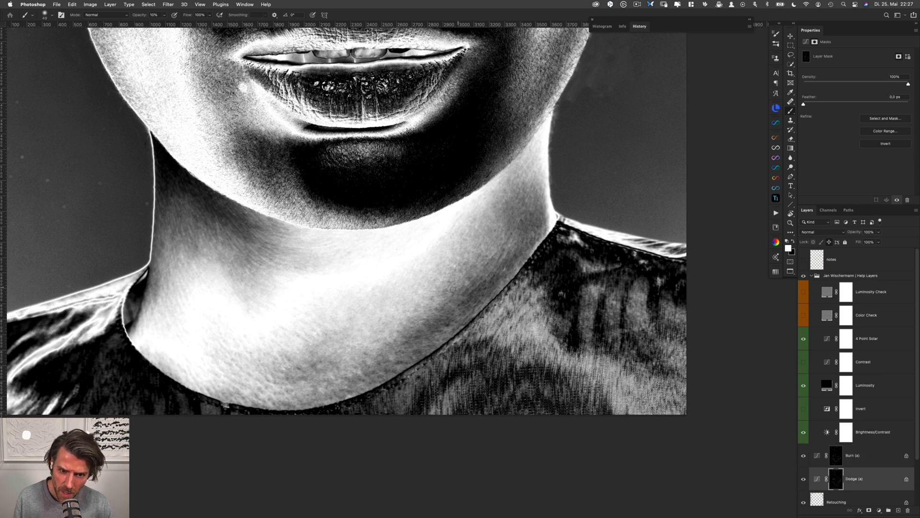
pyautogui.hotkey('alt', ']')
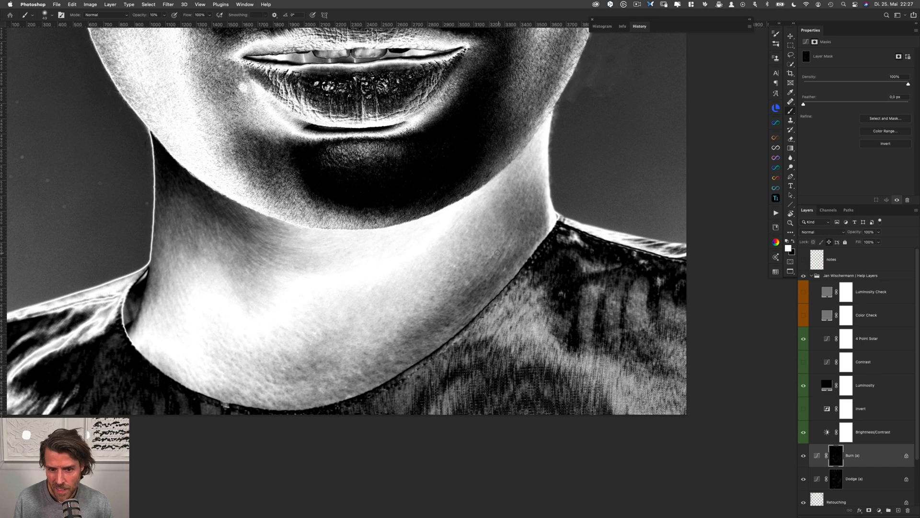
pyautogui.hotkey('alt', '[')
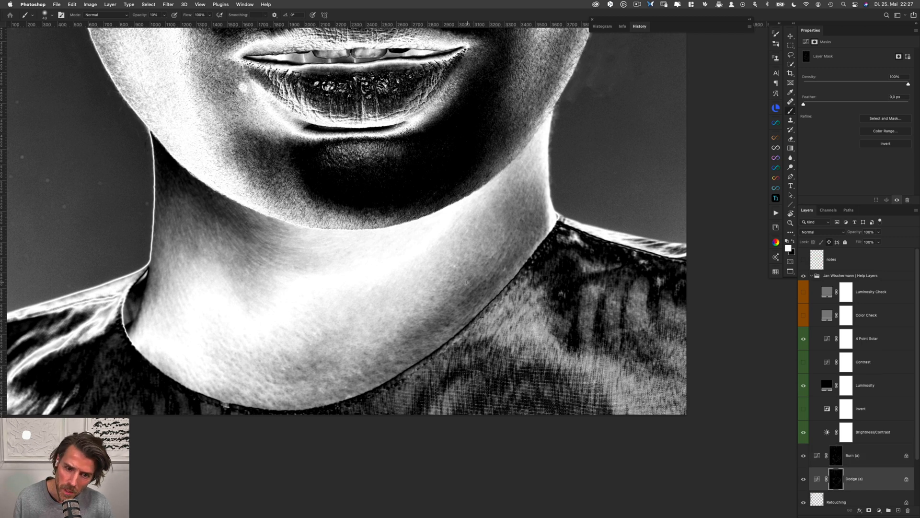
pyautogui.hotkey('alt', ']')
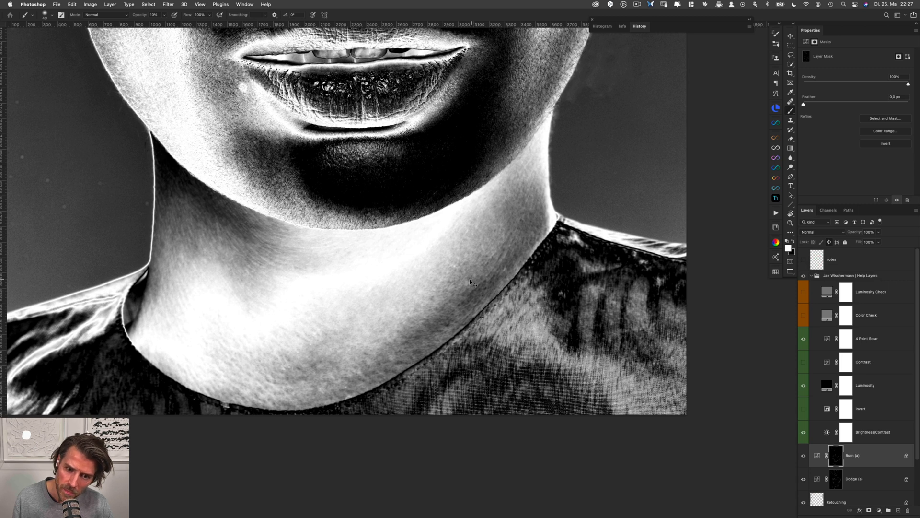
pyautogui.hotkey('alt', '[')
pyautogui.hotkey('alt', ']')
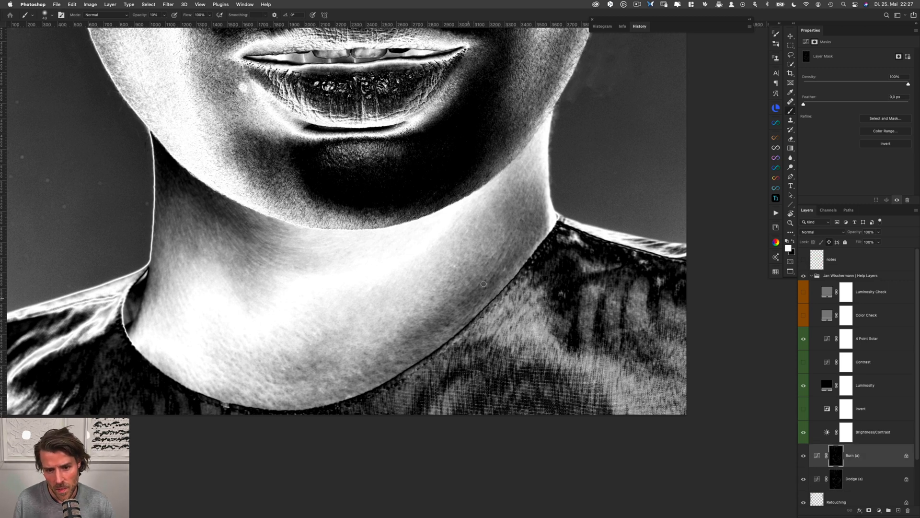
pyautogui.hotkey('alt', '[')
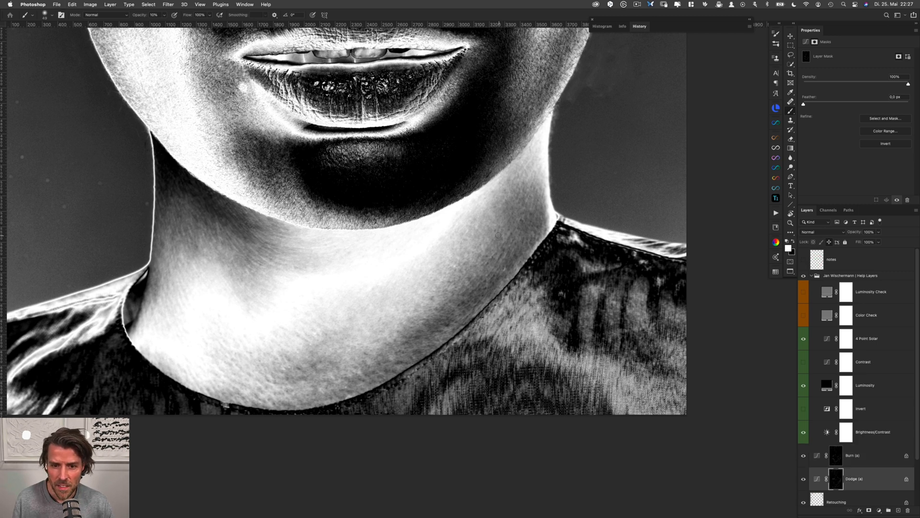
# Even out the tones from the lower throat to the right side of the neck in white, alternating the Burn (a) and Dodge (a) masks
pyautogui.hotkey('alt', ']')
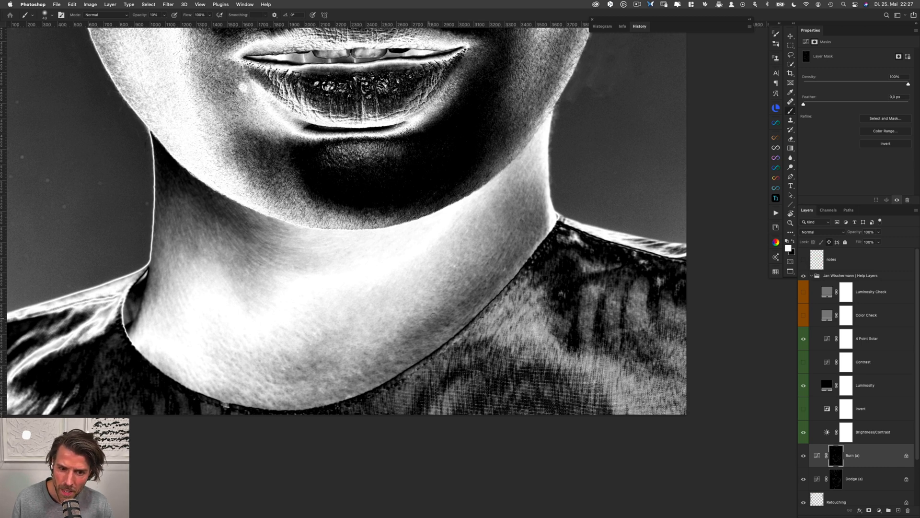
pyautogui.hotkey('alt', '[')
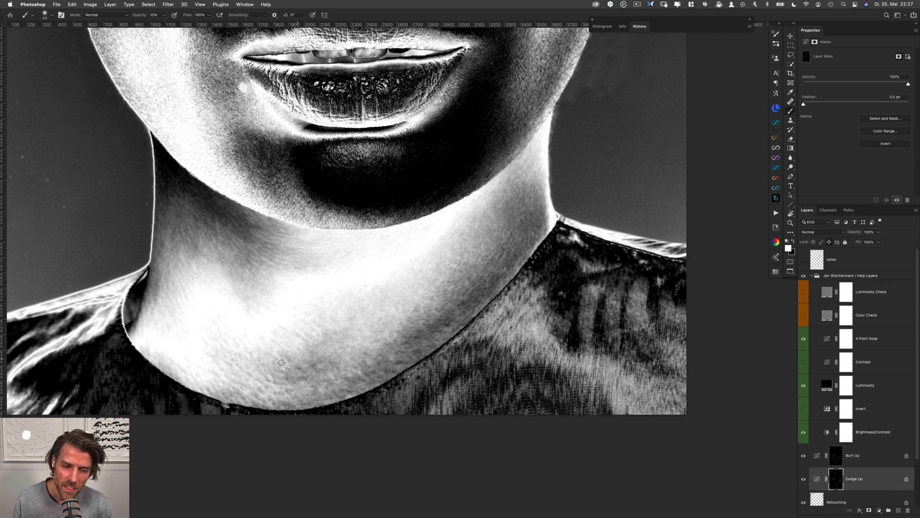
pyautogui.hotkey('alt', ']')
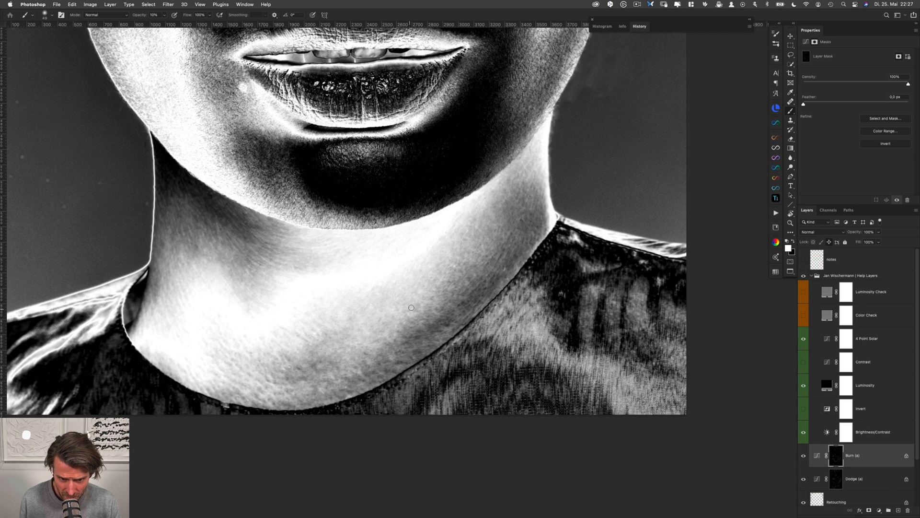
pyautogui.hotkey('alt', '[')
pyautogui.hotkey('alt', ']')
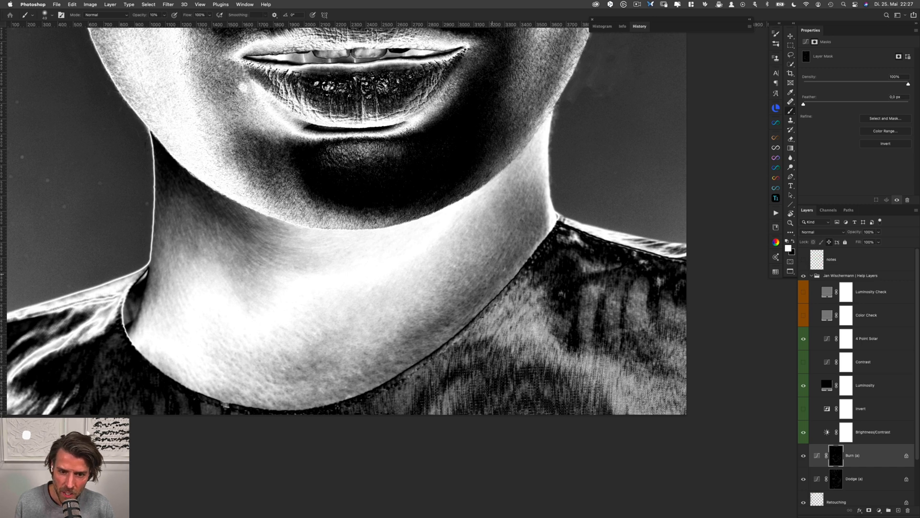
pyautogui.hotkey('alt', '[')
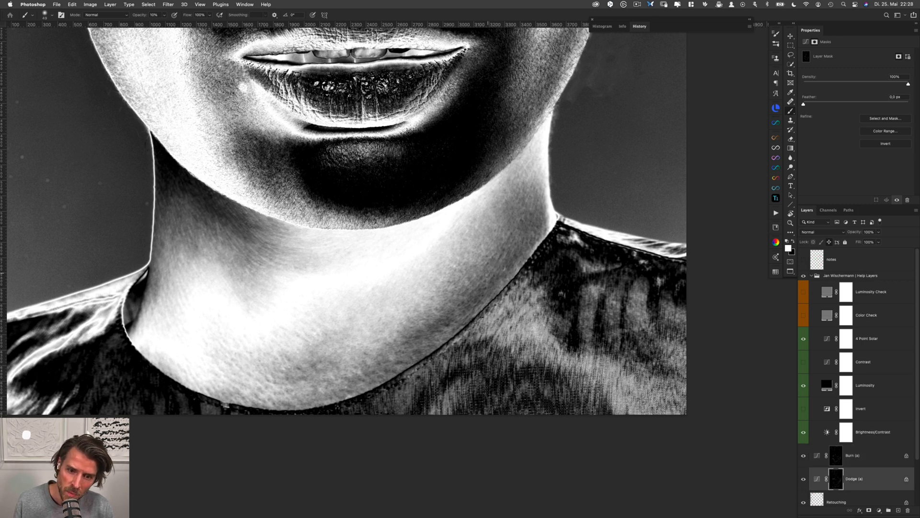
# Refine the skin edge along the right side of the collar with a black brush, alternating the Burn (a) and Dodge (a) masks
pyautogui.hotkey('alt', ']')
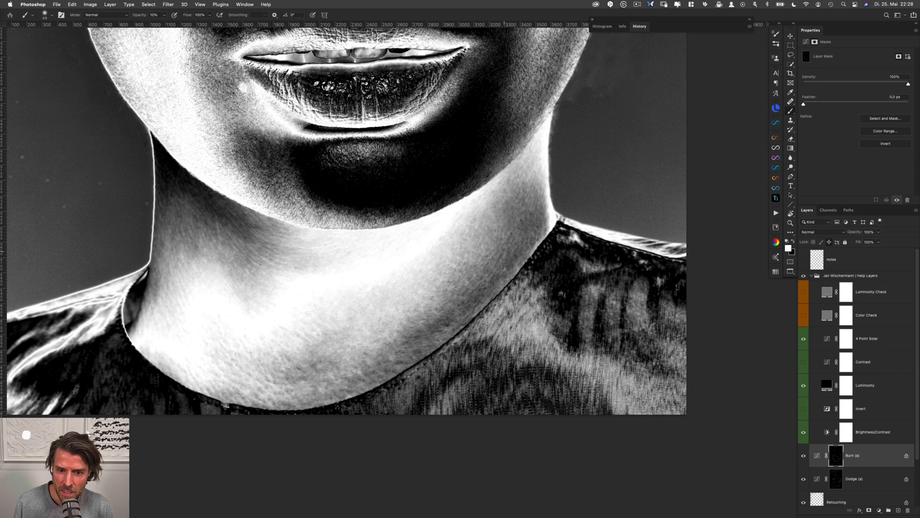
pyautogui.press('x')
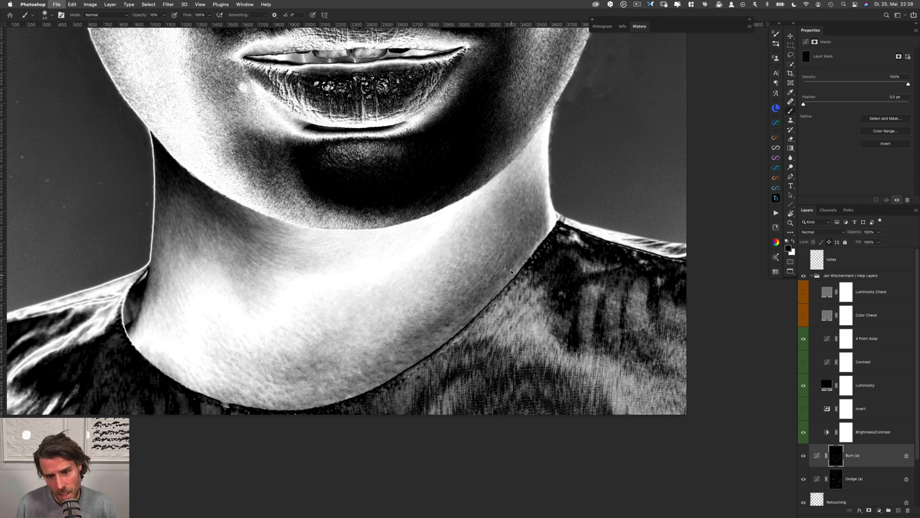
pyautogui.hotkey('alt', '[')
pyautogui.hotkey('alt', ']')
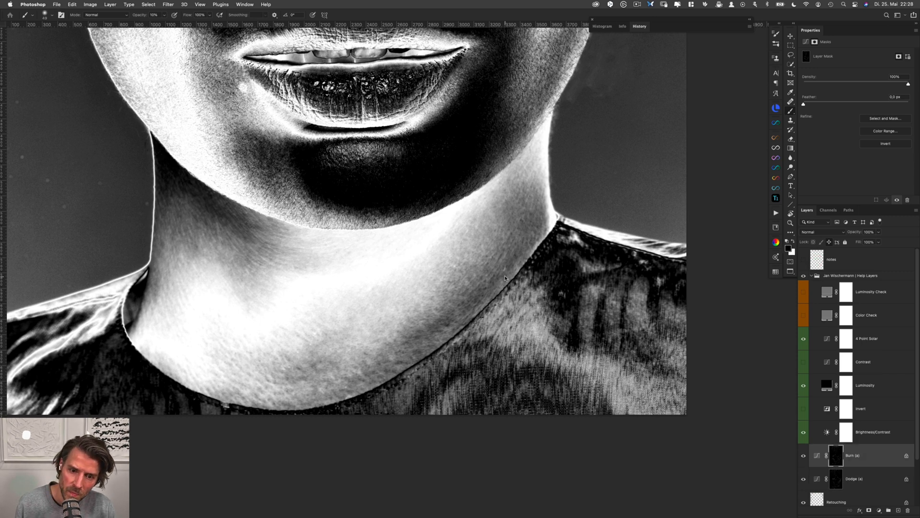
pyautogui.hotkey('alt', '[')
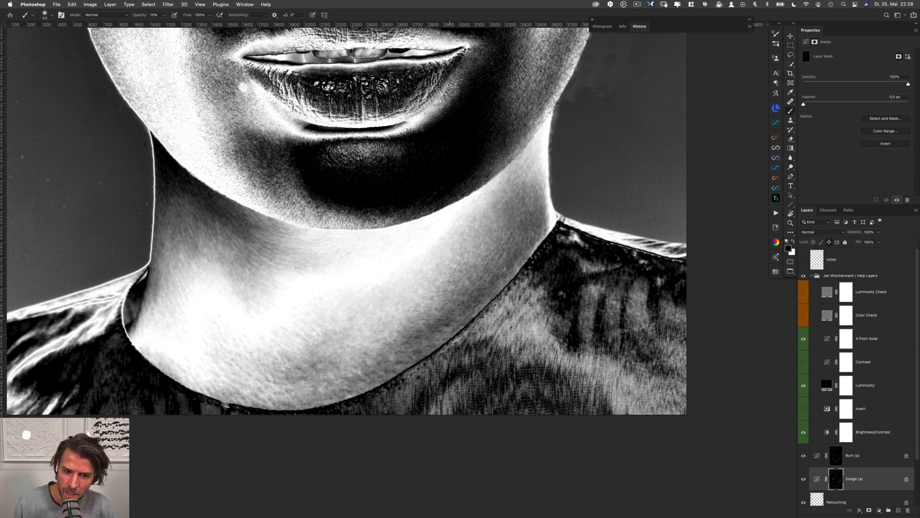
pyautogui.hotkey('alt', ']')
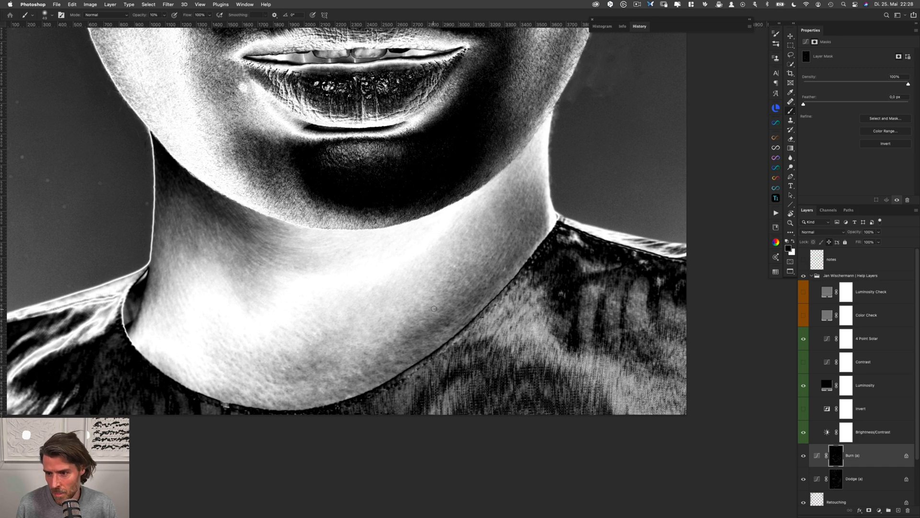
# Smooth the patches just above the right collar line with a white brush, alternating the Dodge (a) and Burn (a) masks
pyautogui.press('x')
pyautogui.hotkey('alt', '[')
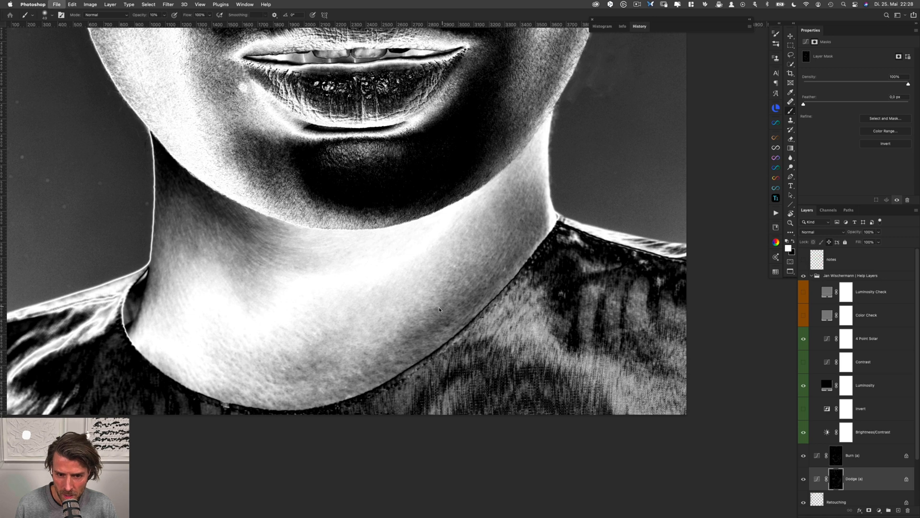
pyautogui.hotkey('alt', ']')
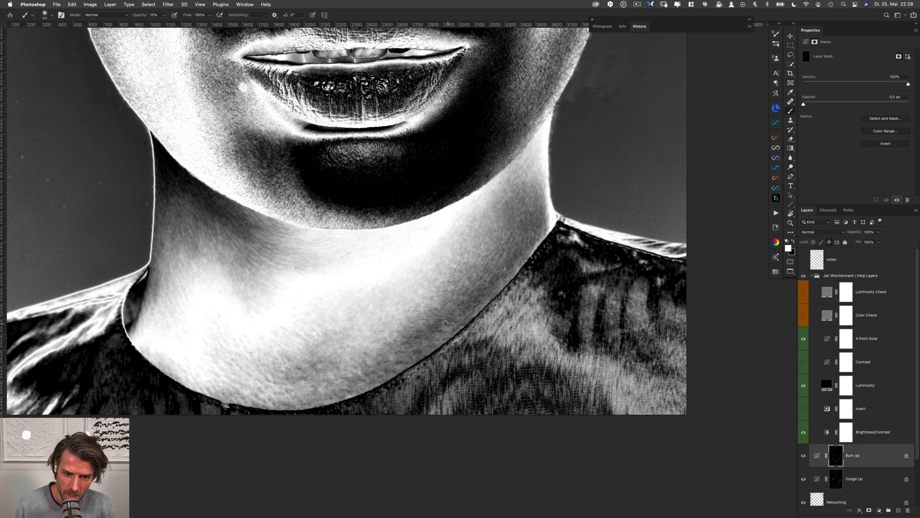
pyautogui.hotkey('alt', '[')
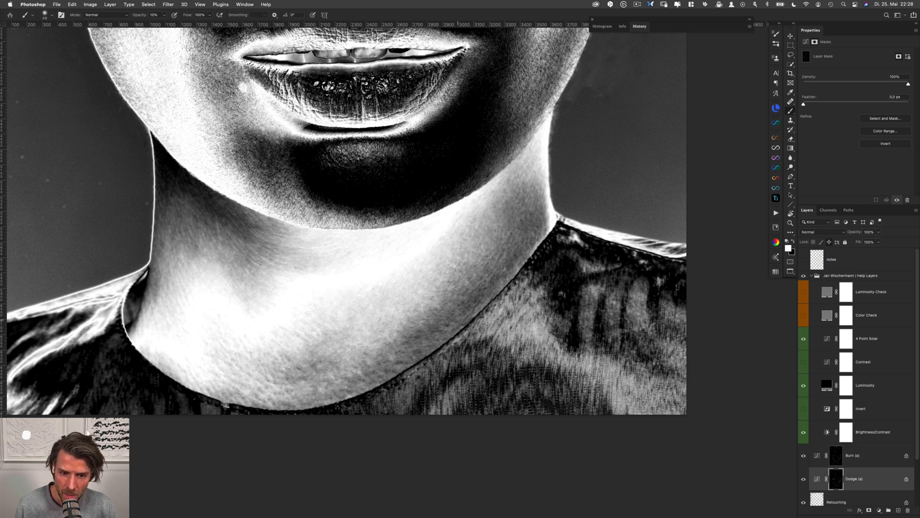
pyautogui.hotkey('alt', ']')
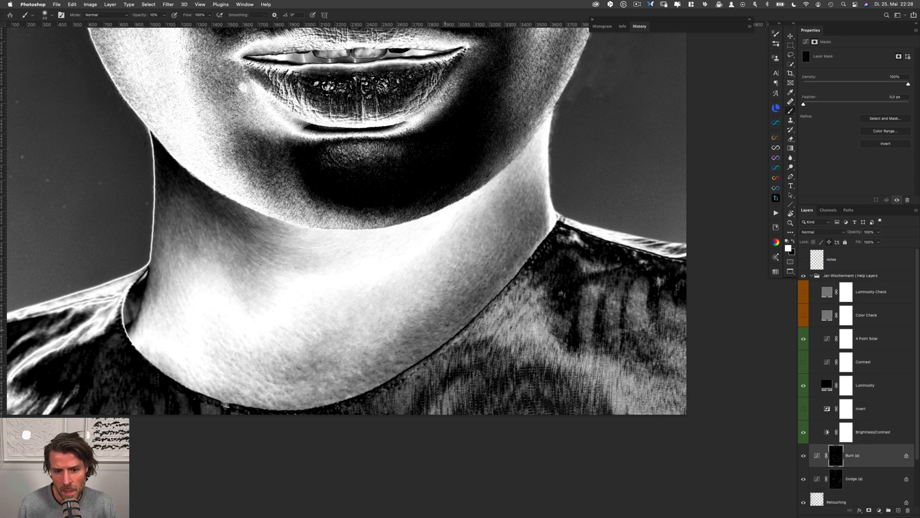
# Blend the mottled skin at the base of the neck, right of centre, with small white strokes on the Dodge (a) and Burn (a) masks
pyautogui.hotkey('alt', '[')
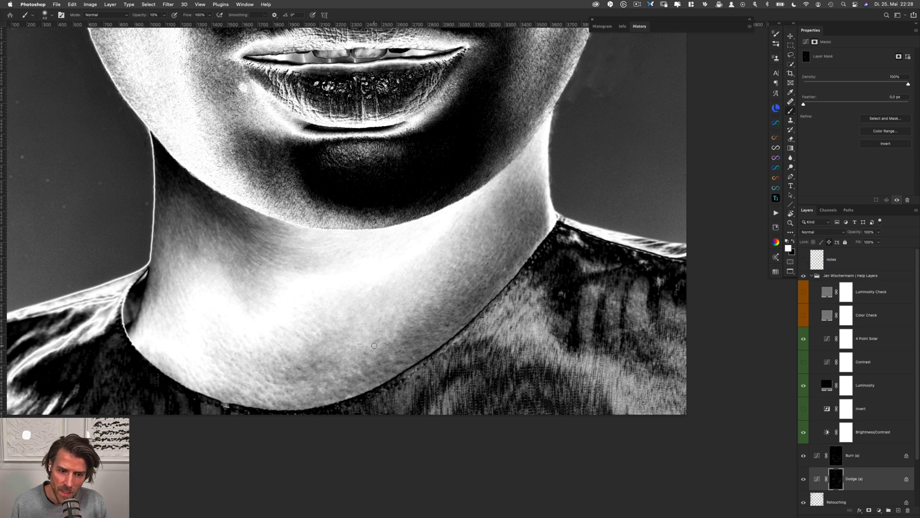
pyautogui.hotkey('alt', ']')
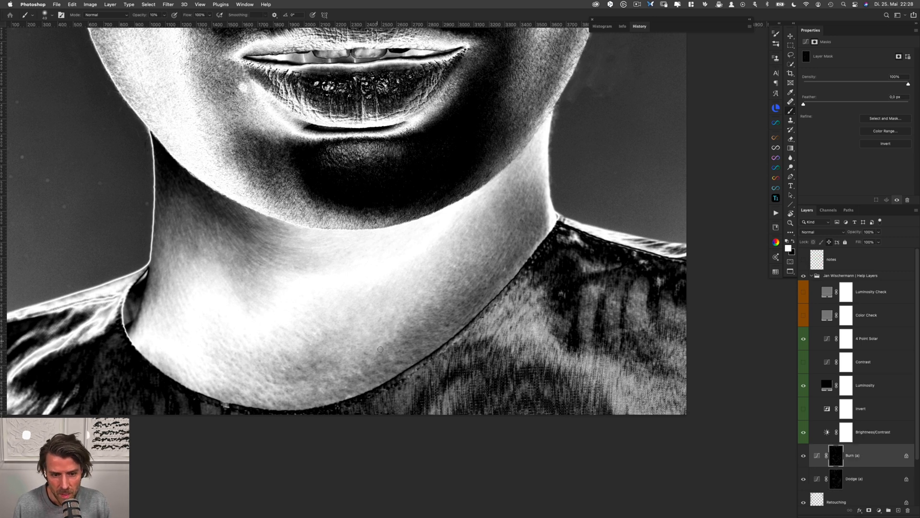
pyautogui.hotkey('alt', '[')
pyautogui.hotkey('alt', ']')
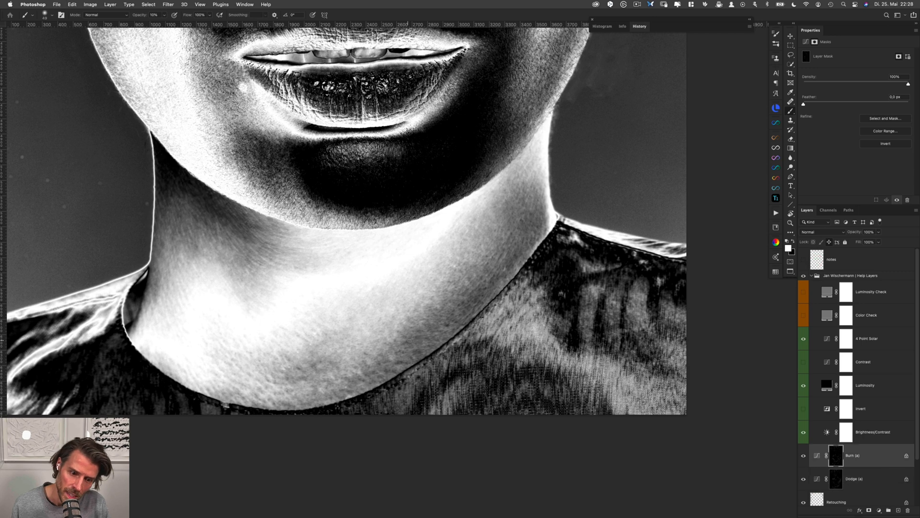
pyautogui.hotkey('alt', '[')
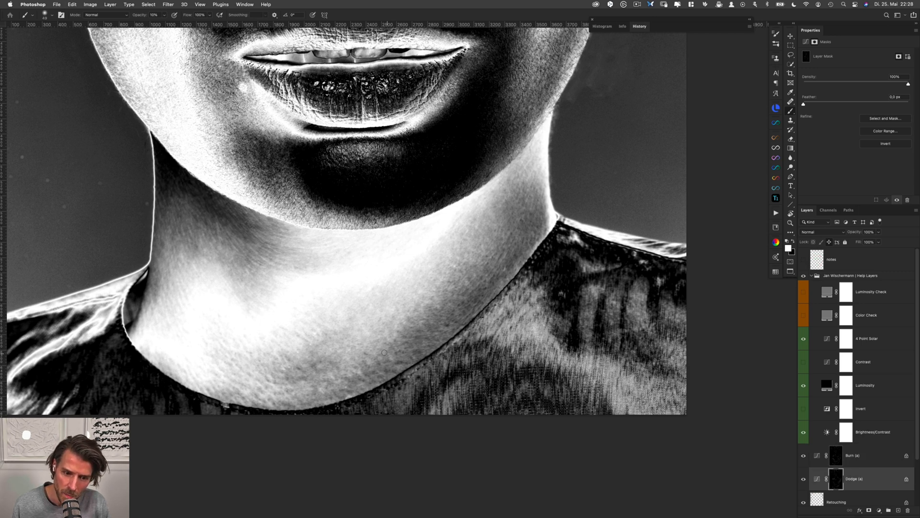
pyautogui.hotkey('alt', ']')
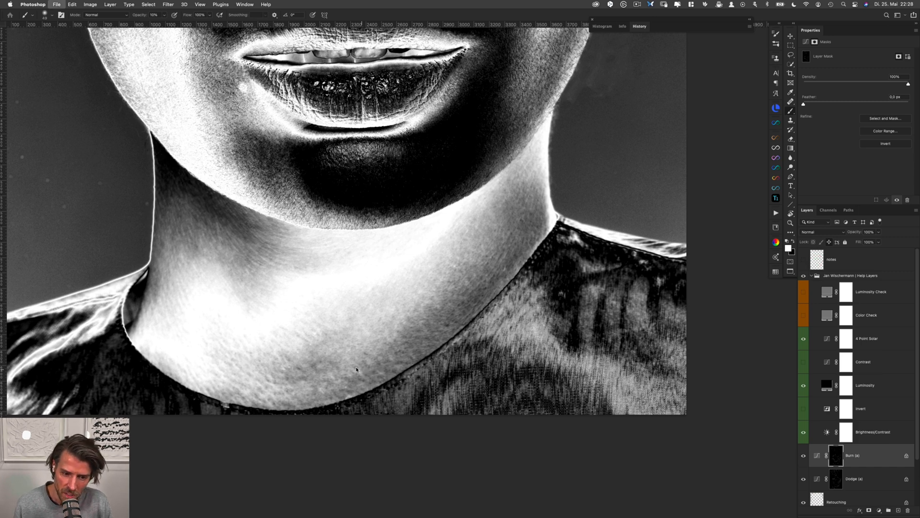
pyautogui.hotkey('alt', '[')
pyautogui.hotkey('alt', ']')
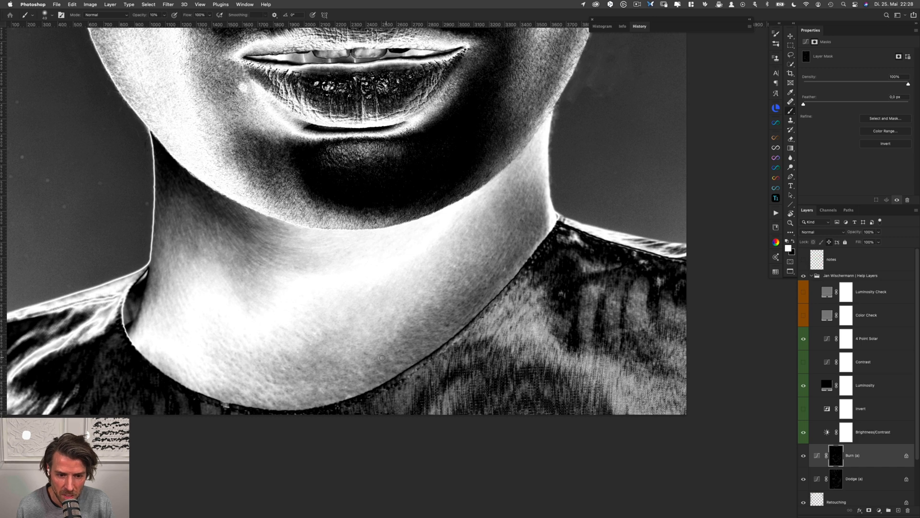
pyautogui.hotkey('alt', '[')
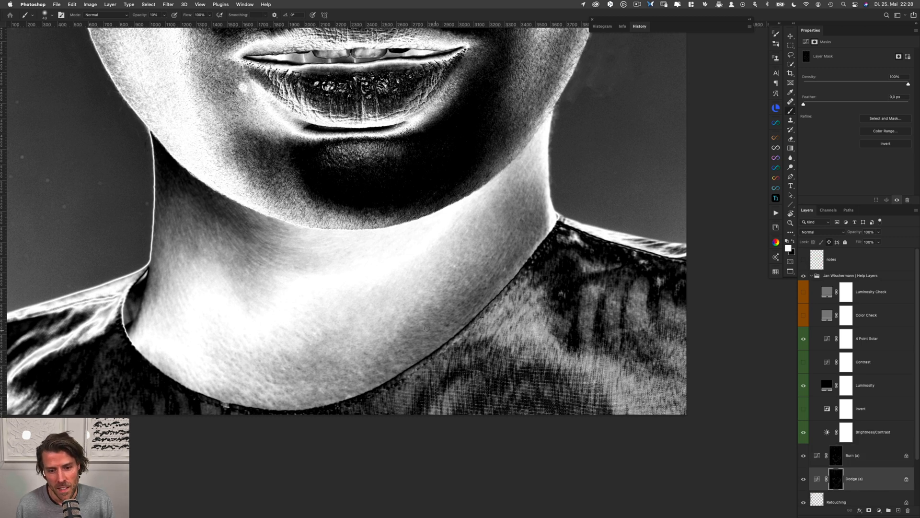
# Soften the shadow on the upper left neck below the jaw with white strokes on the Burn (a) mask, continuing on the Dodge (a) mask
pyautogui.hotkey('alt', ']')
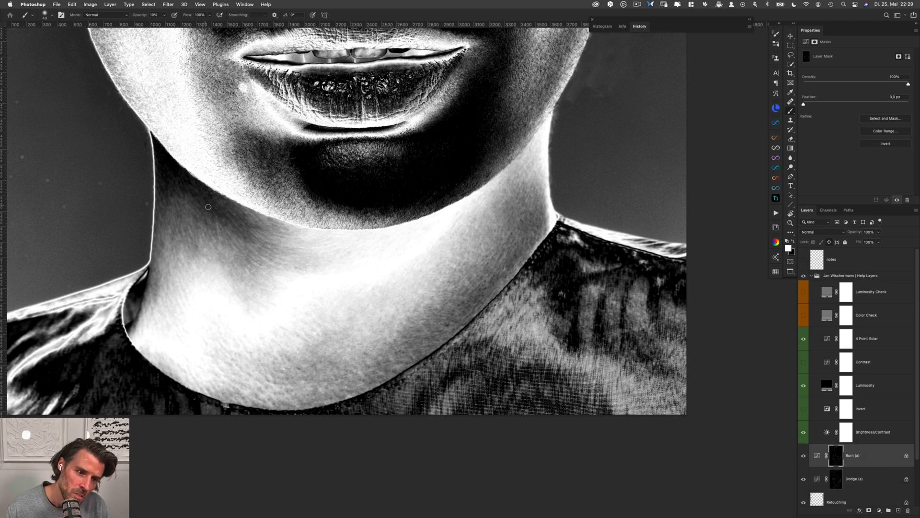
pyautogui.moveTo(198, 199)
pyautogui.mouseDown()
pyautogui.moveTo(189, 201)
pyautogui.moveTo(259, 231)
pyautogui.moveTo(231, 218)
pyautogui.mouseUp()
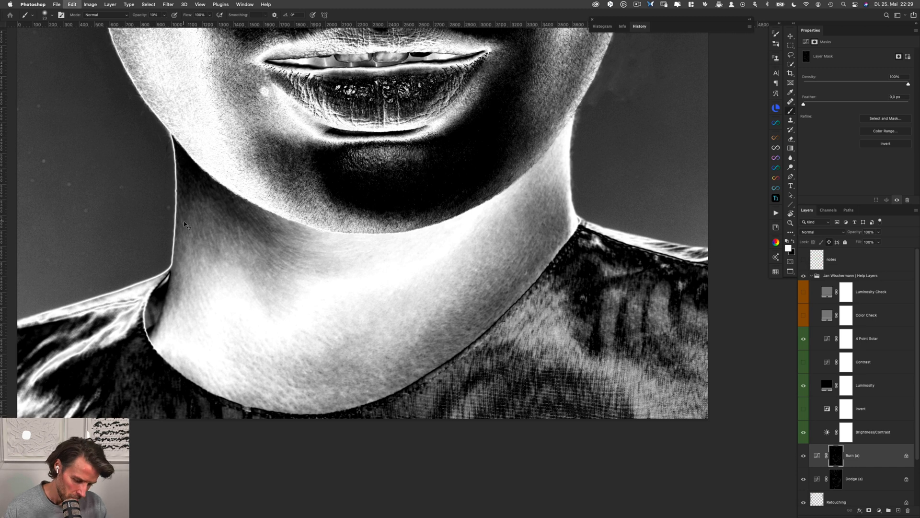
pyautogui.hotkey('alt', '[')
pyautogui.moveTo(196, 216); pyautogui.dragTo(203, 217)
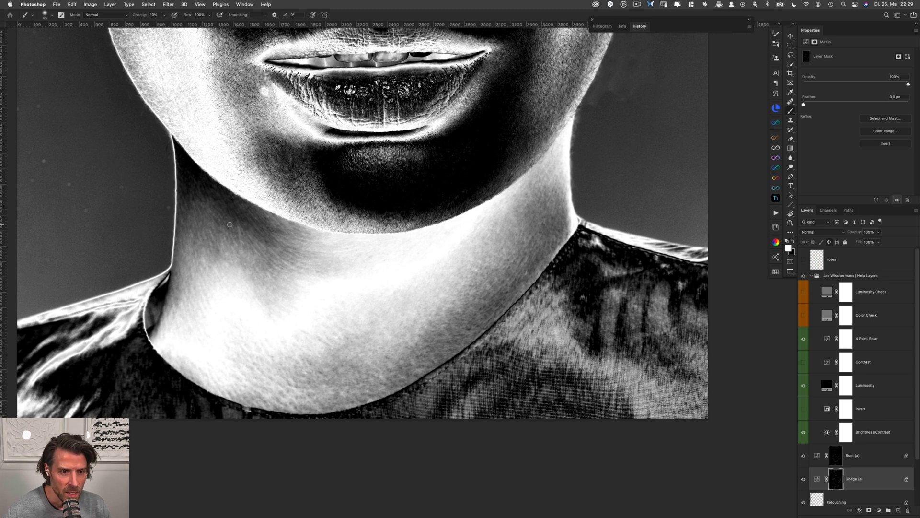
pyautogui.moveTo(231, 227); pyautogui.dragTo(221, 219)
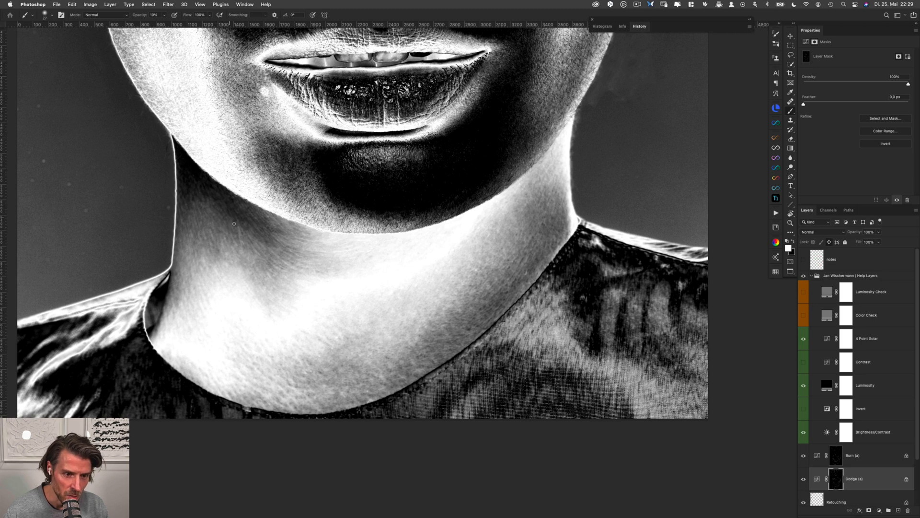
# Smooth the shadow-to-light transition across the left side of the neck in white, alternating the Burn (a) and Dodge (a) masks
pyautogui.hotkey('alt', ']')
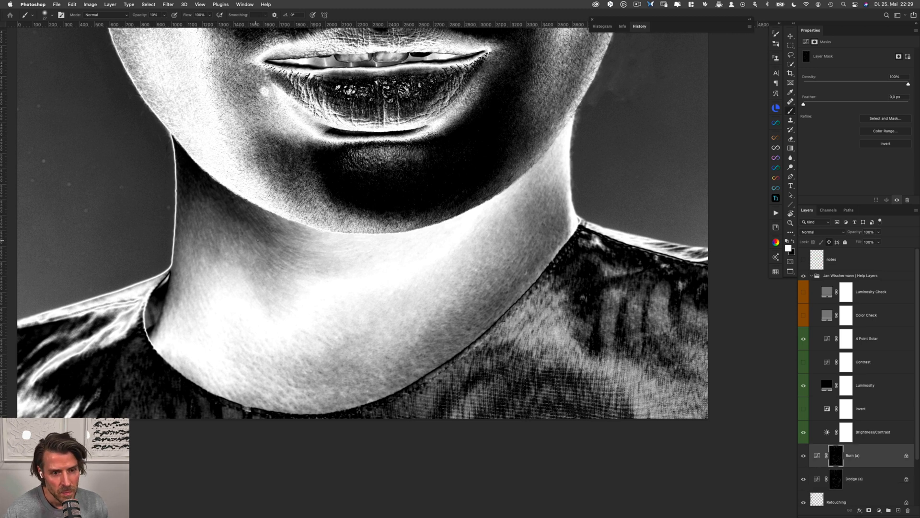
pyautogui.hotkey('alt', '[')
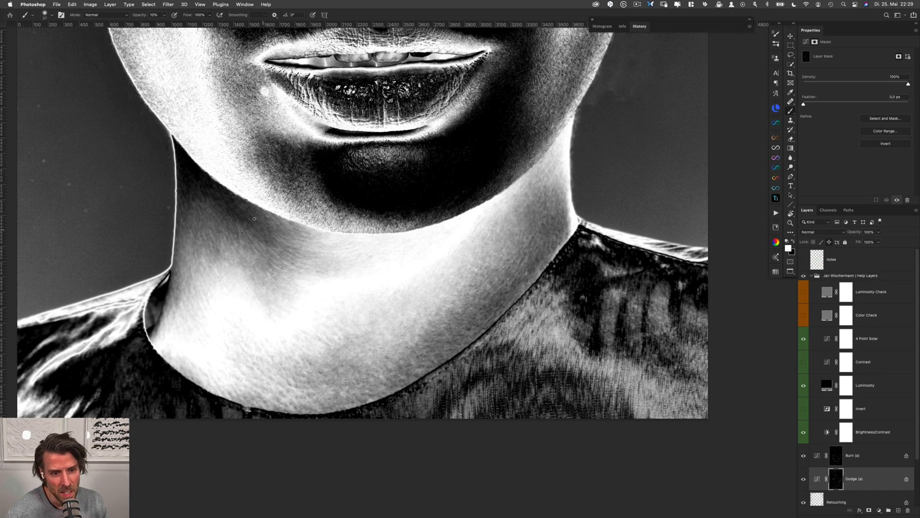
pyautogui.hotkey('alt', ']')
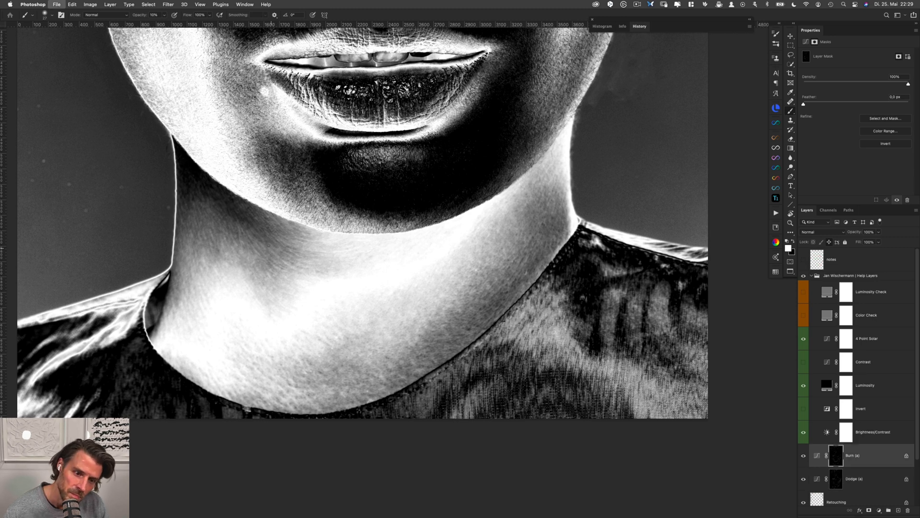
pyautogui.hotkey('alt', '[')
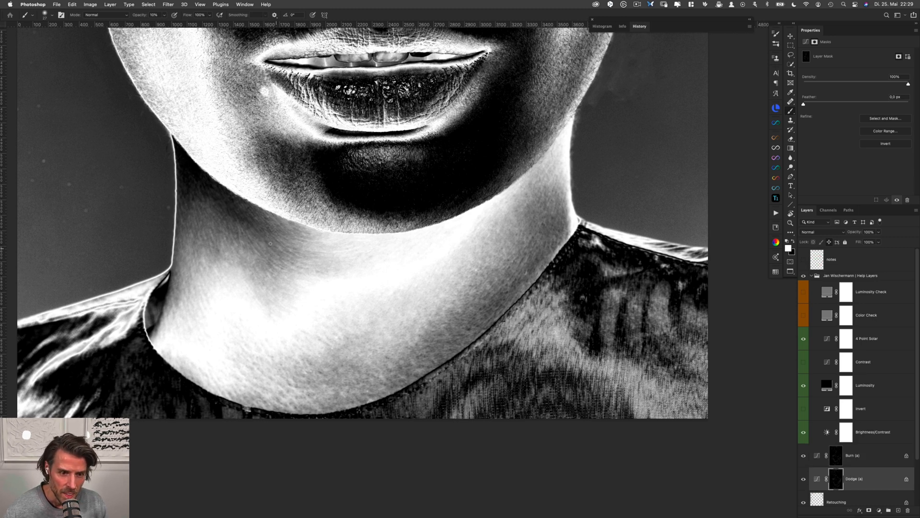
pyautogui.hotkey('alt', ']')
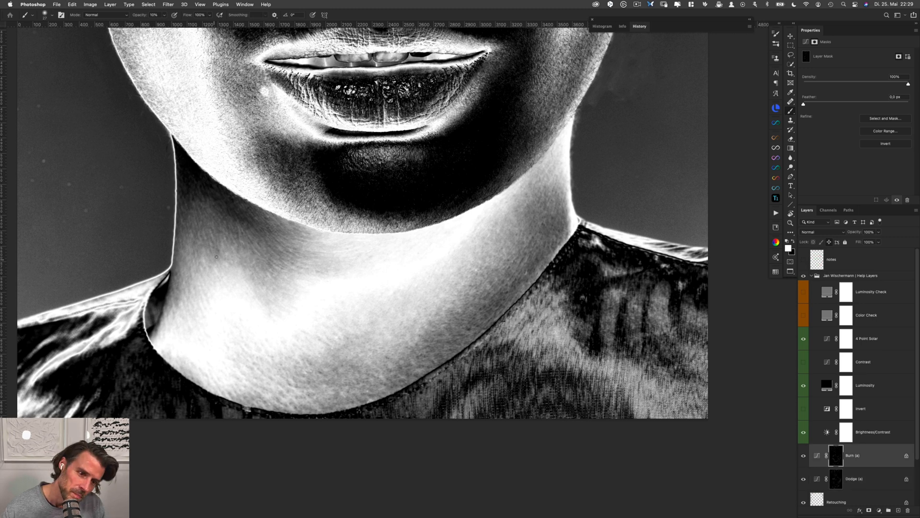
# Blend the shadow on the neck just under the jaw, left of the chin, in white, alternating the Dodge (a) and Burn (a) masks
pyautogui.hotkey('alt', '[')
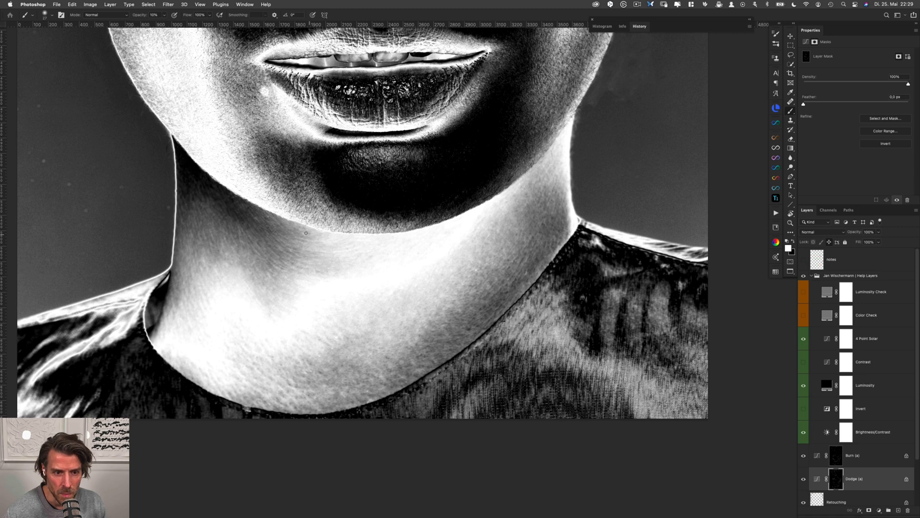
pyautogui.hotkey('alt', ']')
pyautogui.hotkey('alt', '[')
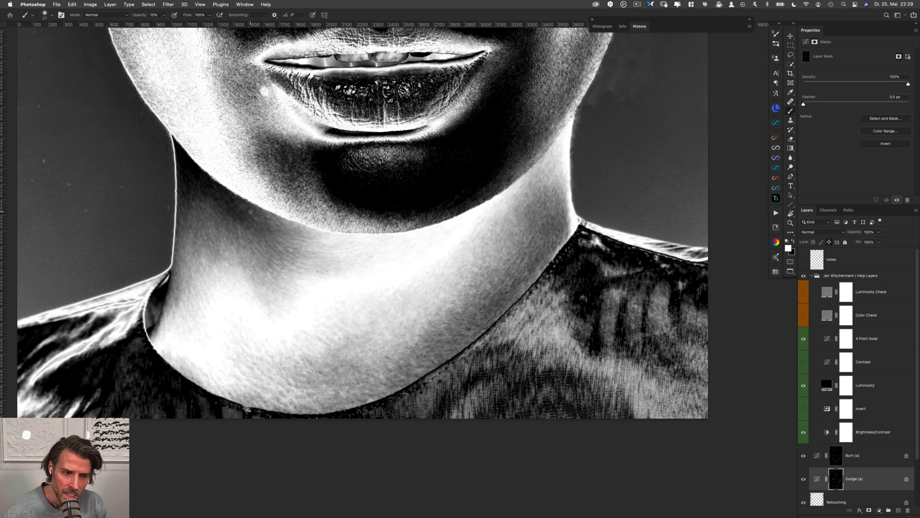
pyautogui.hotkey('alt', ']')
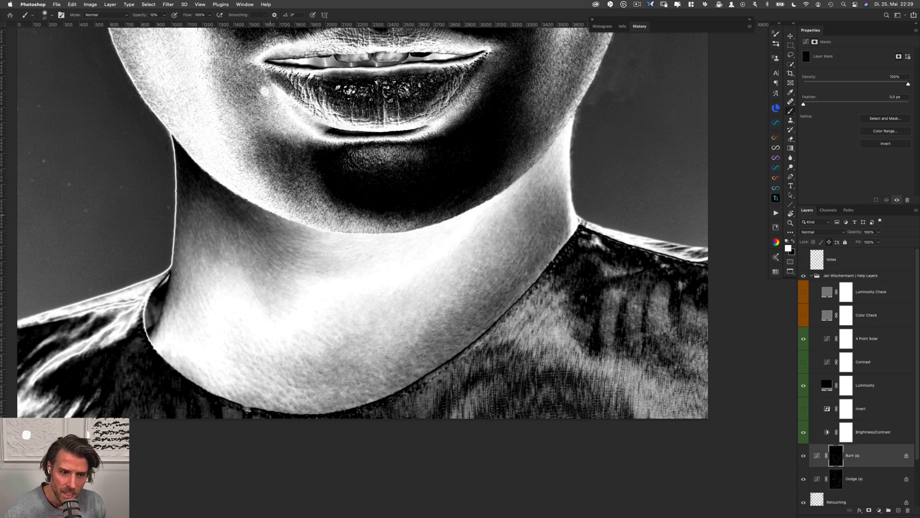
pyautogui.hotkey('alt', '[')
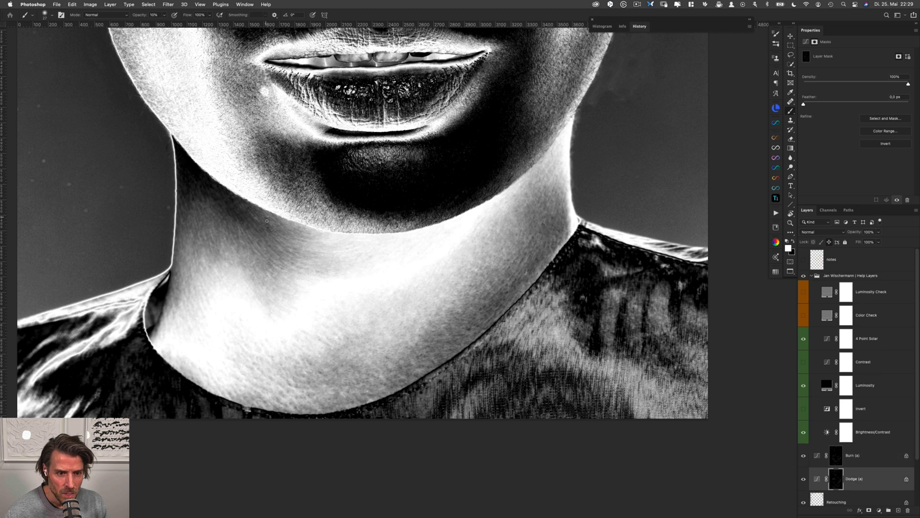
pyautogui.hotkey('alt', ']')
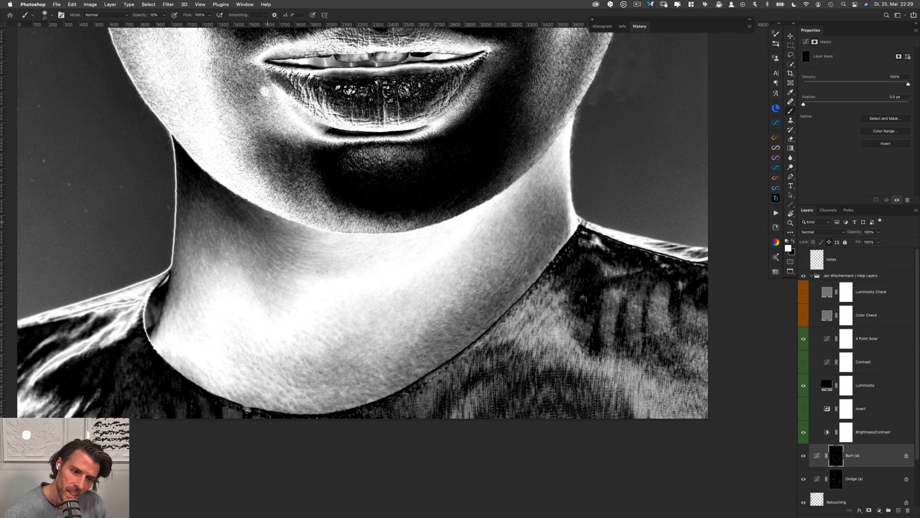
# Even out the dark upper-left area of the neck beneath the jaw corner with white strokes on the Dodge (a) and Burn (a) masks
pyautogui.hotkey('alt', '[')
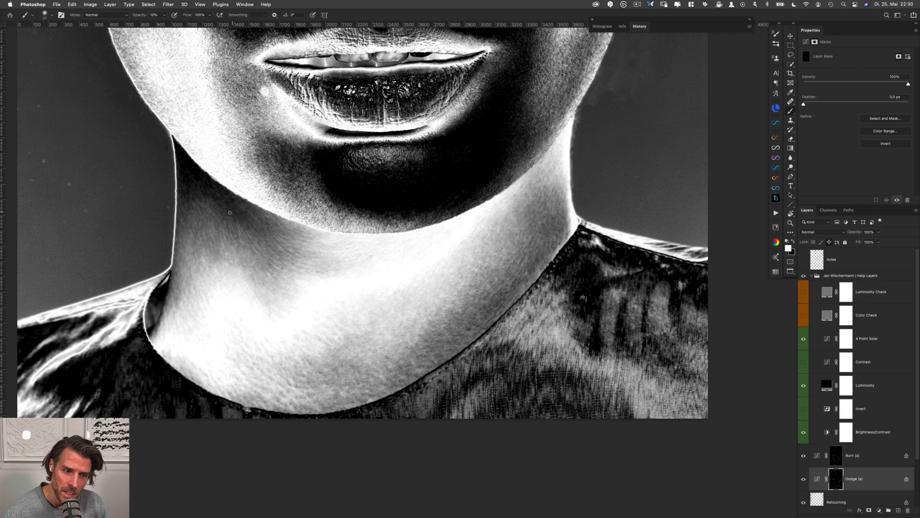
pyautogui.hotkey('alt', ']')
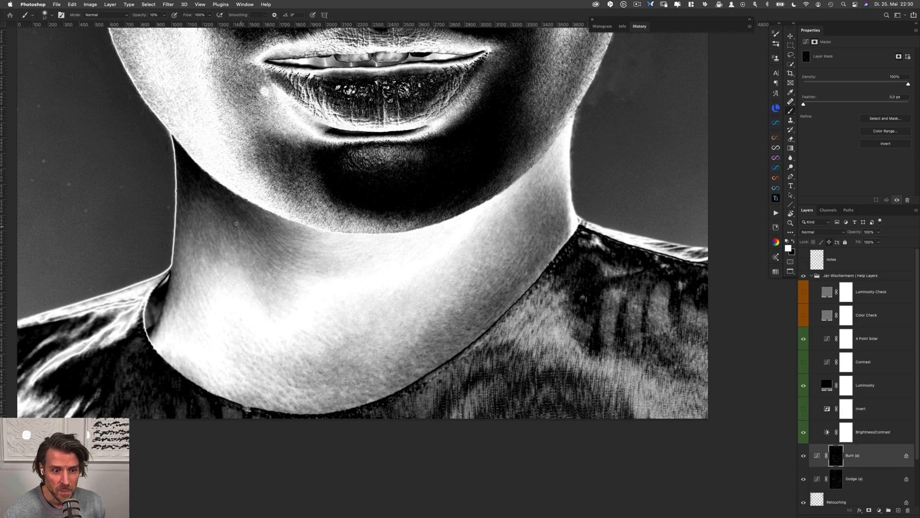
pyautogui.hotkey('alt', '[')
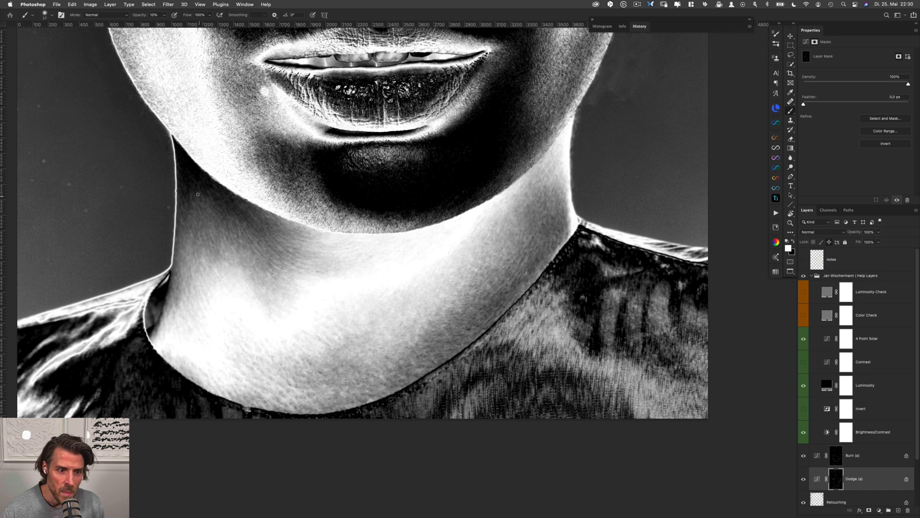
pyautogui.hotkey('alt', ']')
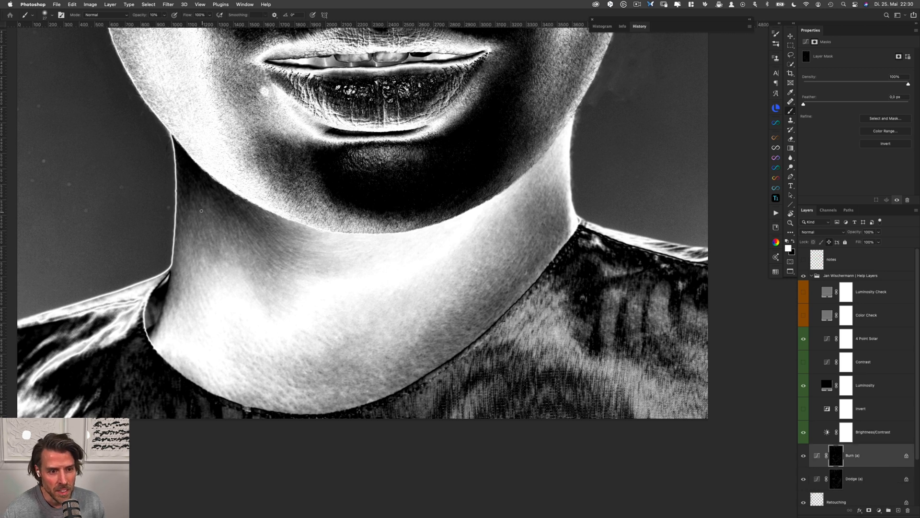
pyautogui.hotkey('alt', '[')
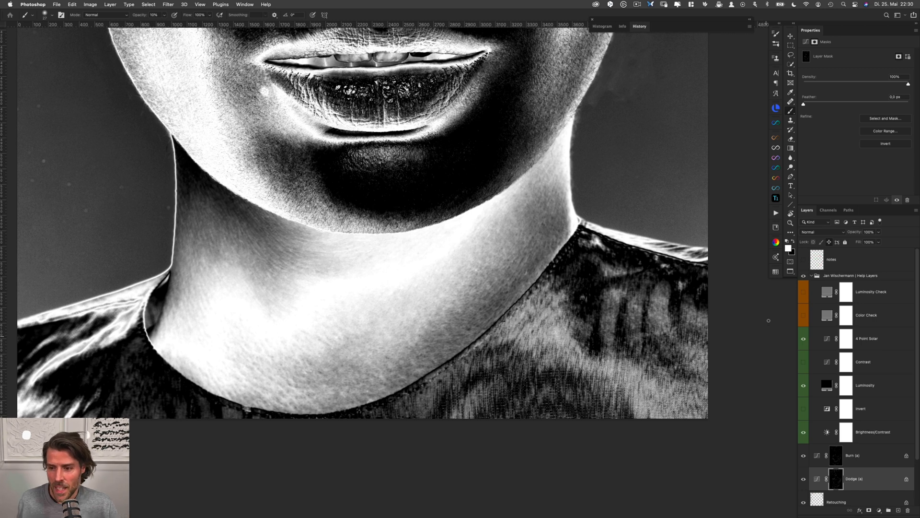
# Hide the help layers group and smooth the neck's upper-left edge below the jaw in white, alternating the Burn (a) and Dodge (a) masks
pyautogui.click(804, 276)
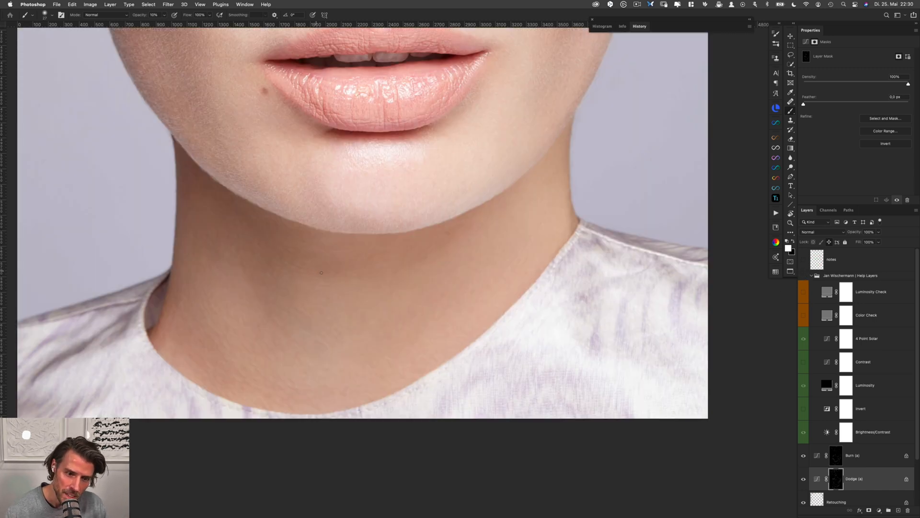
pyautogui.hotkey('alt', ']')
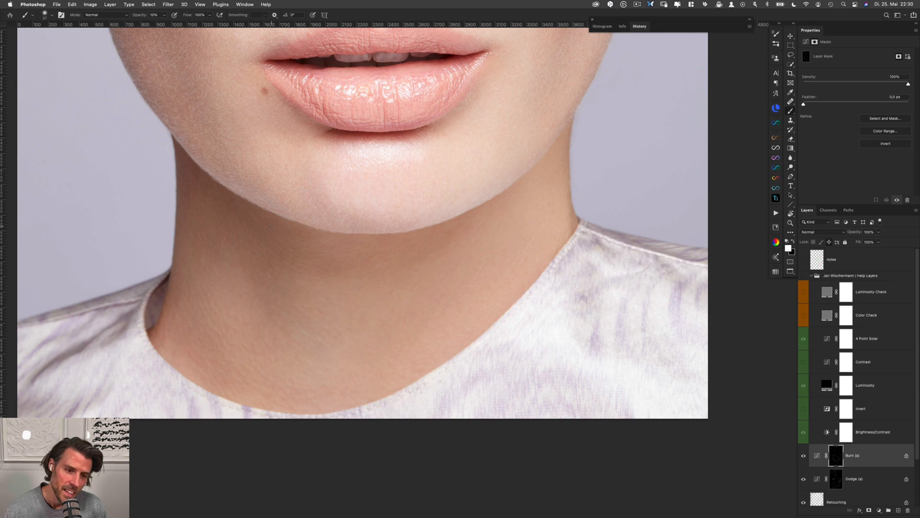
pyautogui.moveTo(269, 224); pyautogui.dragTo(296, 297)
pyautogui.moveTo(230, 258)
pyautogui.mouseDown()
pyautogui.moveTo(261, 249)
pyautogui.moveTo(226, 263)
pyautogui.mouseUp()
pyautogui.hotkey('alt', '[')
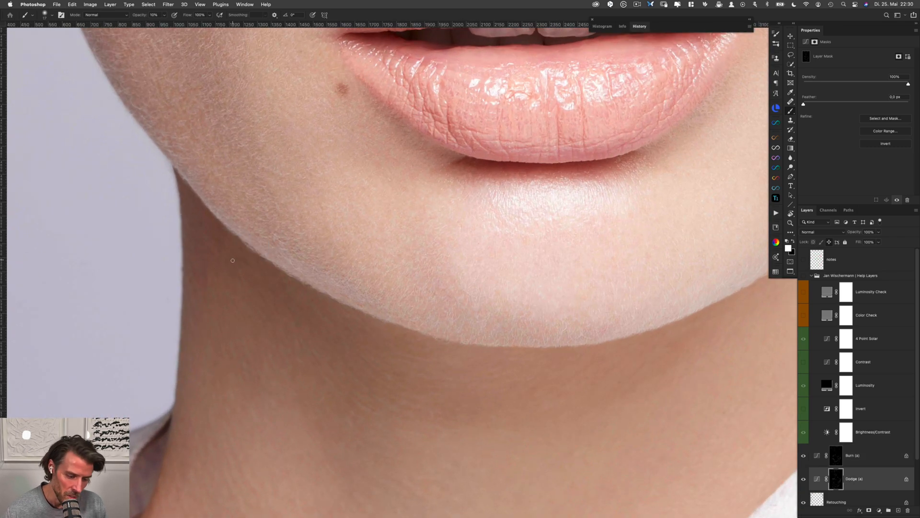
pyautogui.hotkey('alt', ']')
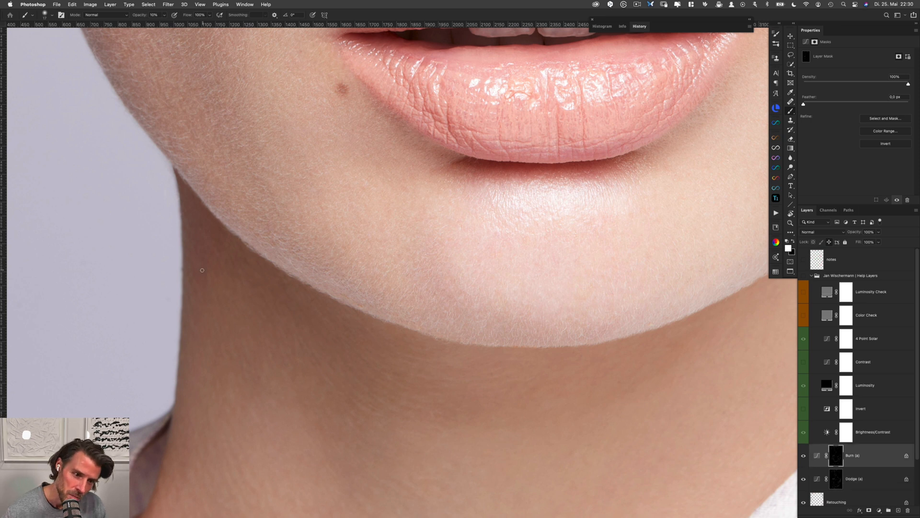
pyautogui.hotkey('alt', '[')
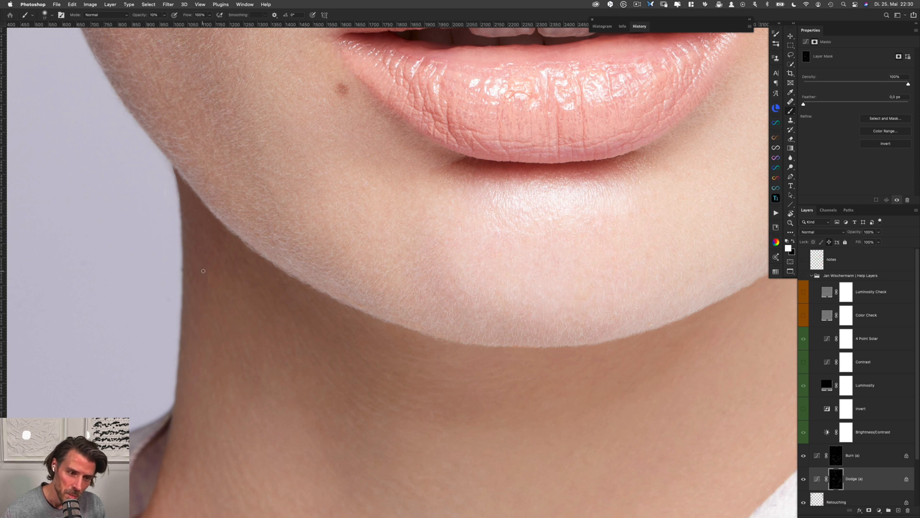
pyautogui.hotkey('alt', ']')
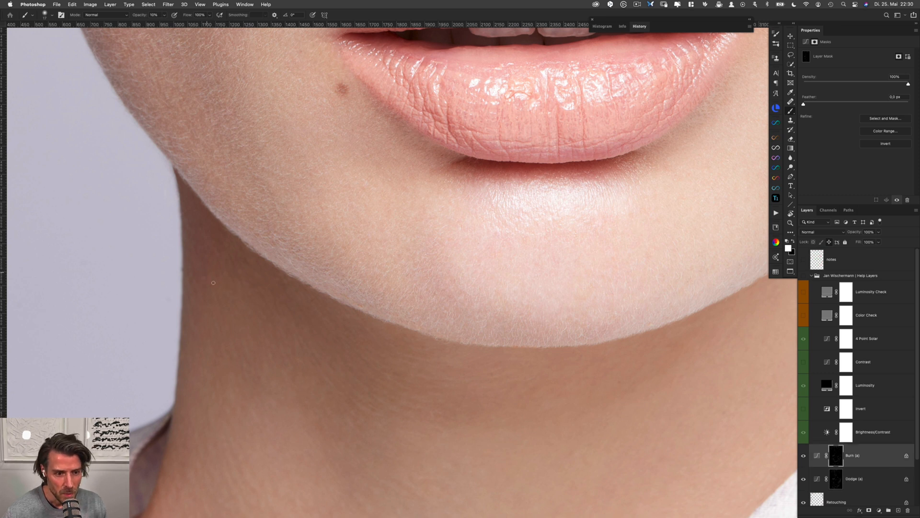
# Soften the shadow along the underside of the left jawline with white strokes on the Dodge (a) and Burn (a) masks, enlarging the brush
pyautogui.hotkey('alt', '[')
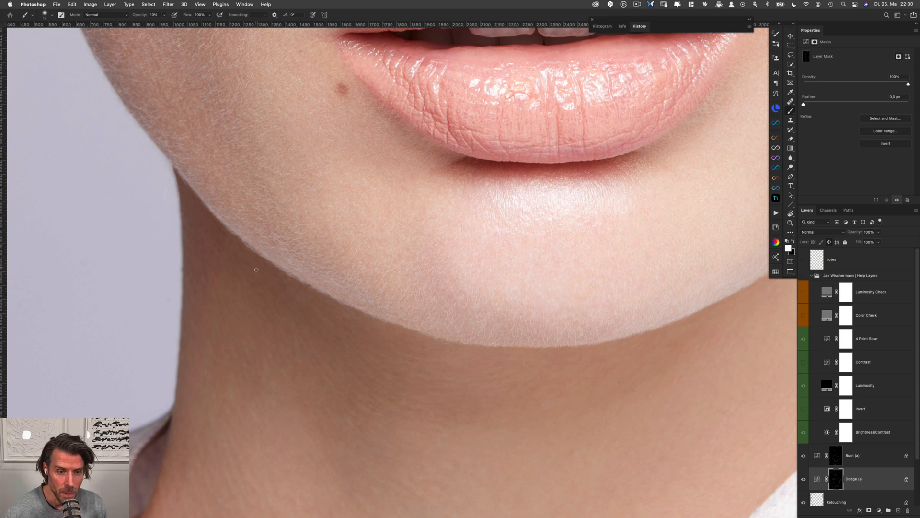
pyautogui.hotkey('alt', ']')
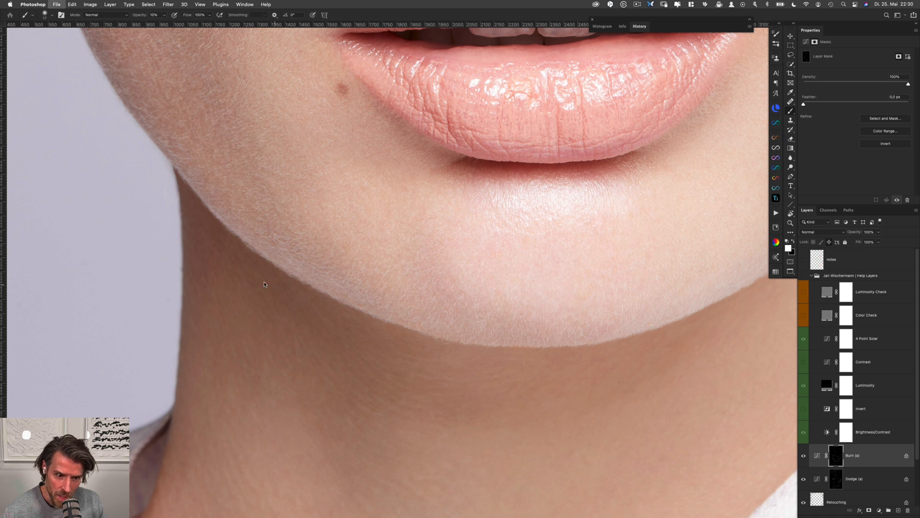
pyautogui.hotkey('alt', '[')
pyautogui.moveTo(293, 281); pyautogui.dragTo(301, 281)
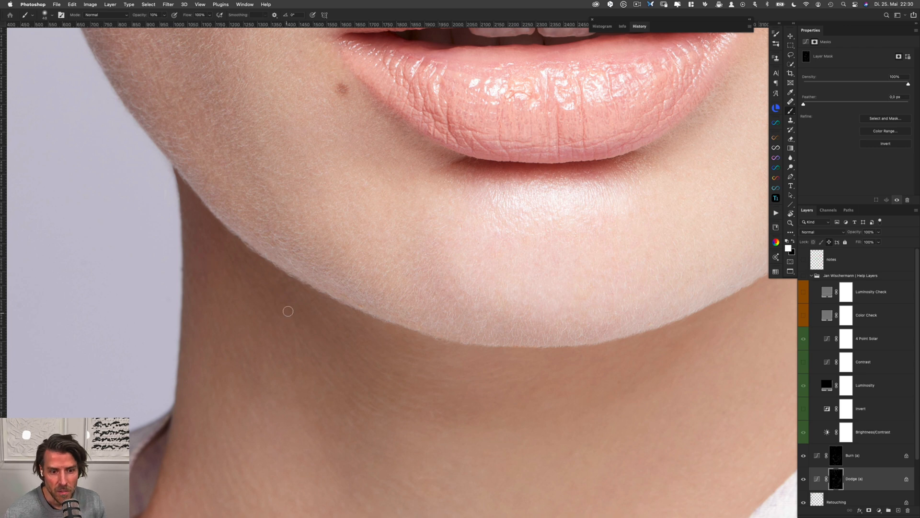
# Blend the uneven skin below the left side of the chin with a smaller white brush, alternating the Dodge (a) and Burn (a) masks
pyautogui.scroll(-5, 336, 312)
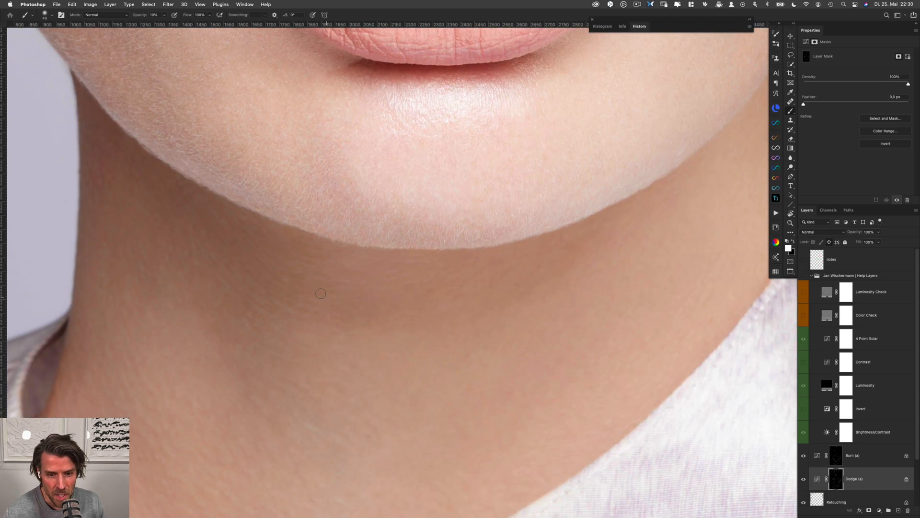
pyautogui.moveTo(290, 277); pyautogui.dragTo(279, 277)
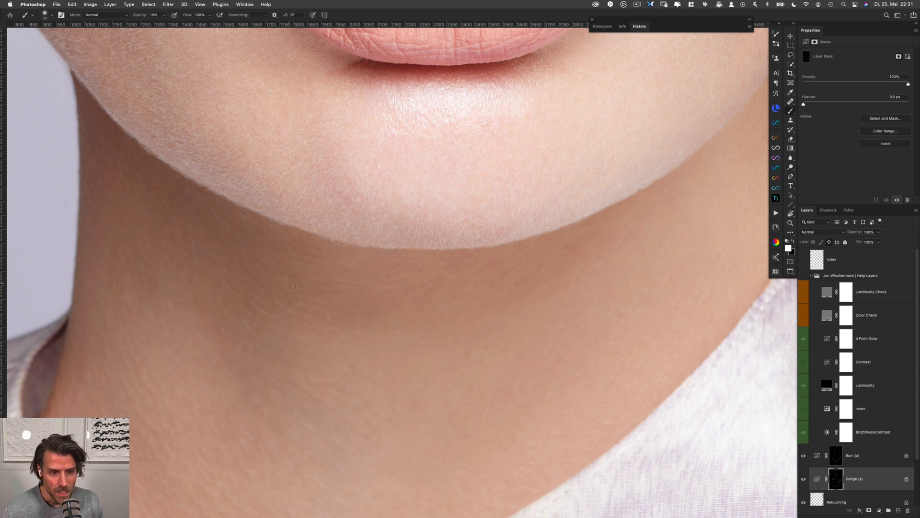
pyautogui.hotkey('alt', ']')
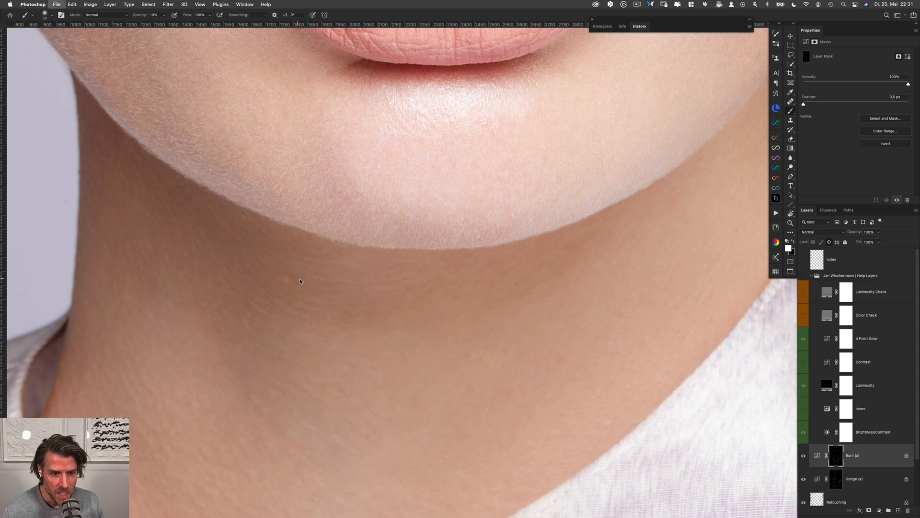
pyautogui.hotkey('alt', '[')
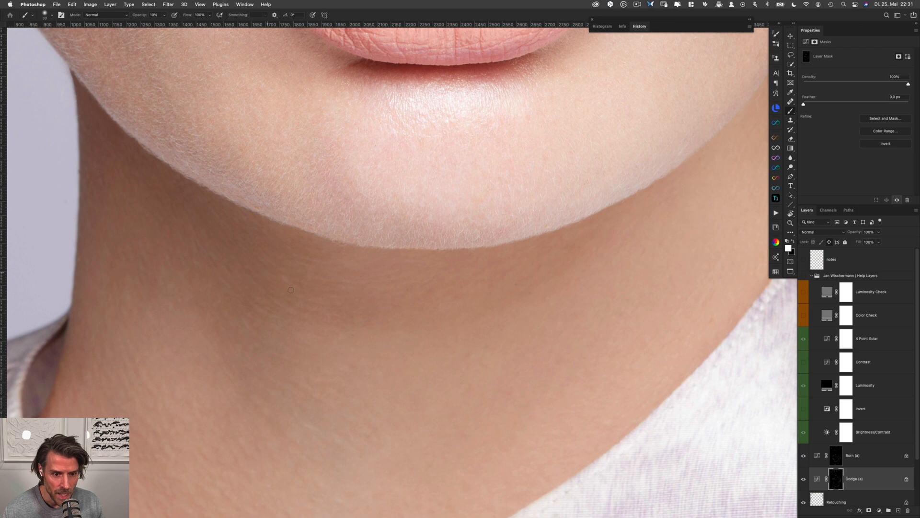
pyautogui.hotkey('alt', ']')
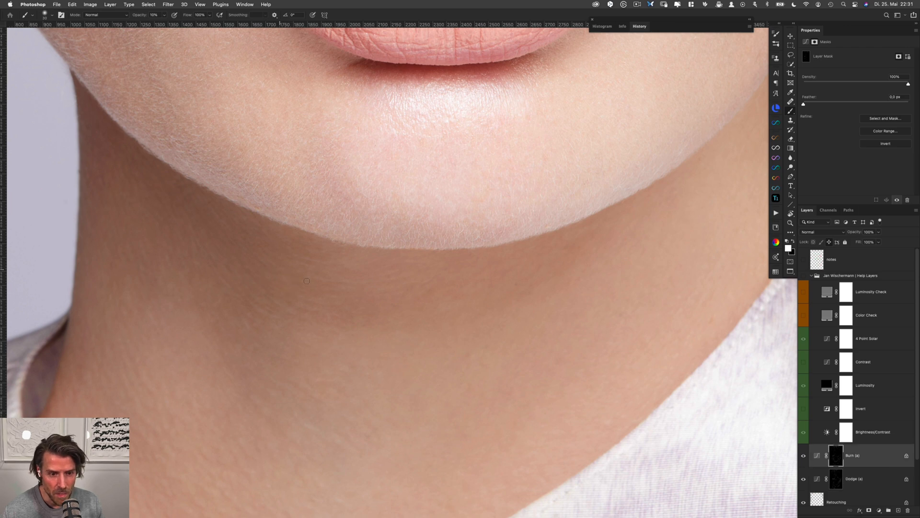
# Even out the broader tones on the left side and centre of the neck in white, using the Dodge (a) and Burn (a) masks
pyautogui.scroll(-5, 299, 252)
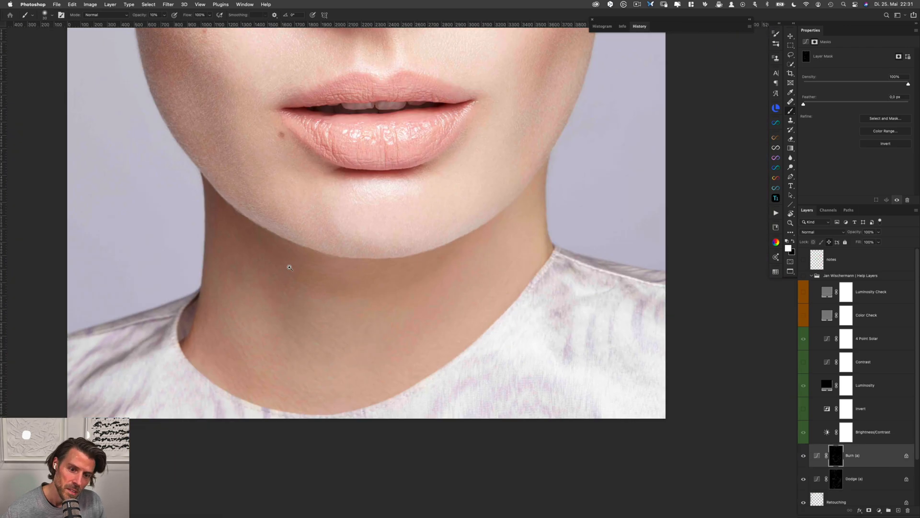
pyautogui.scroll(3, 328, 284)
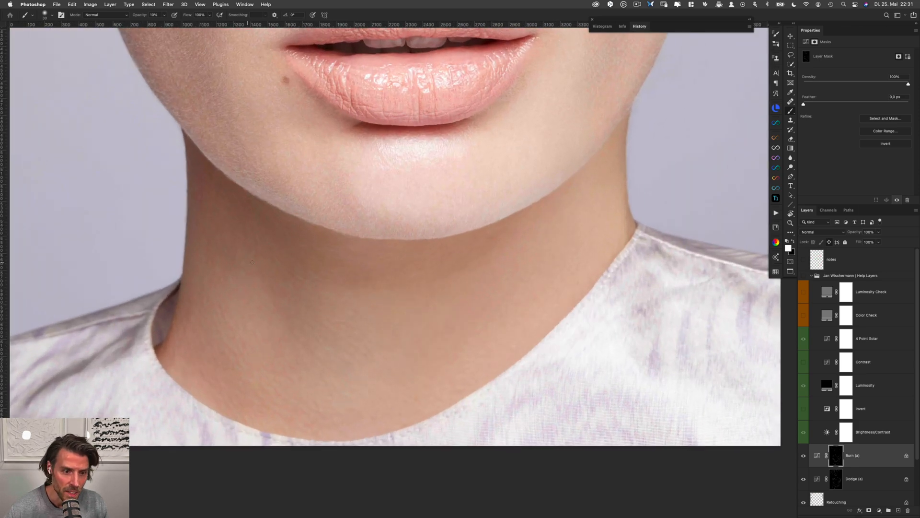
pyautogui.hotkey('alt', '[')
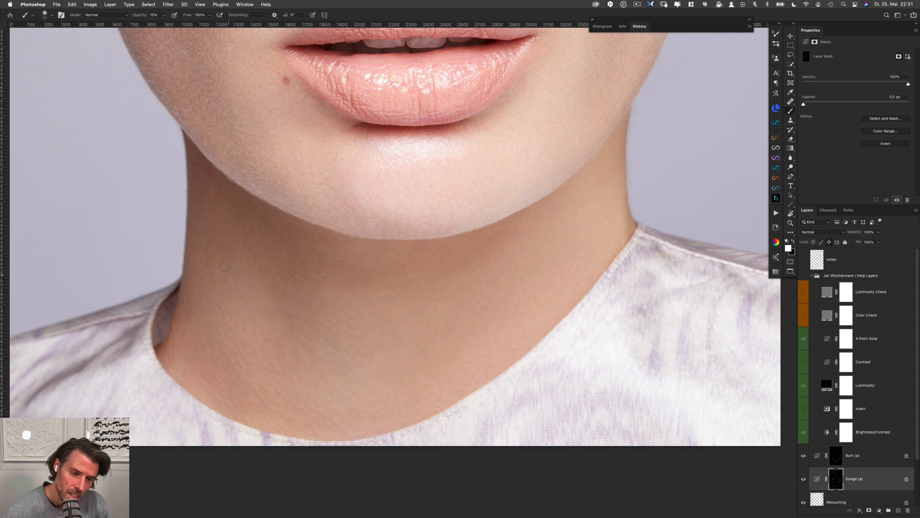
pyautogui.hotkey('alt', ']')
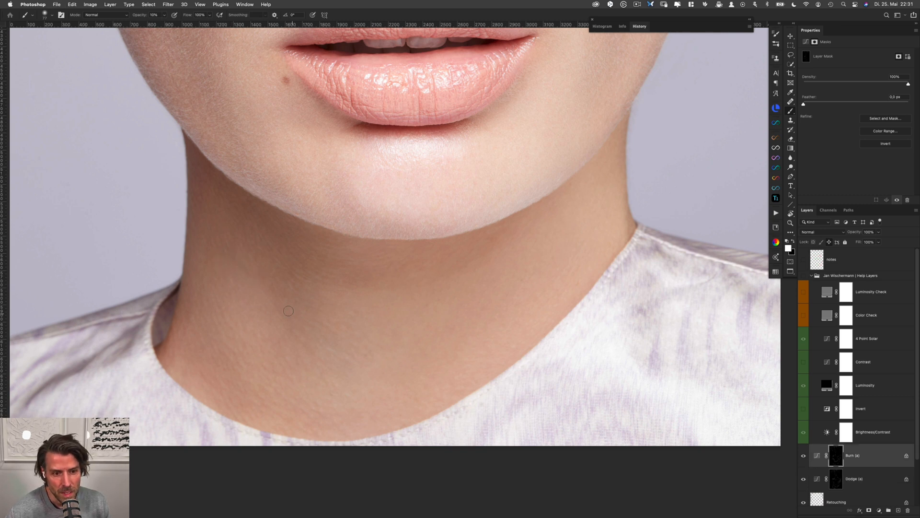
pyautogui.hotkey('alt', '[')
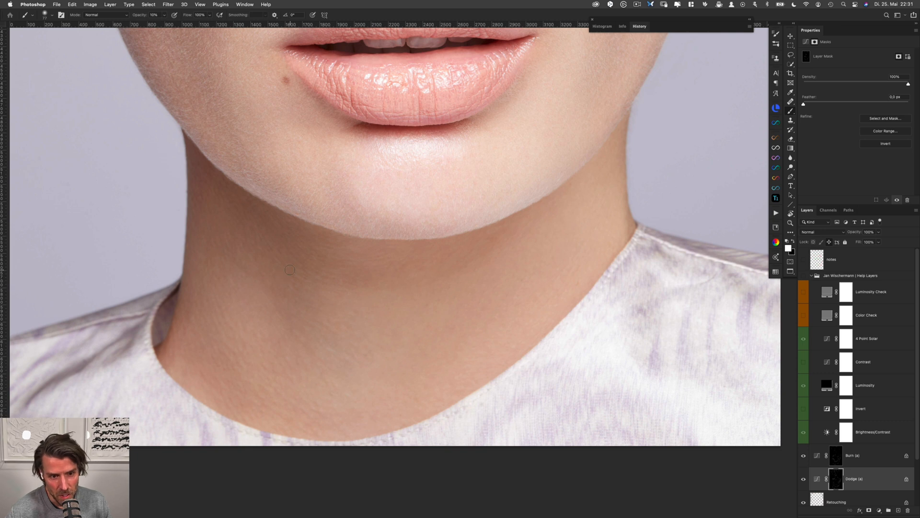
pyautogui.moveTo(280, 271); pyautogui.dragTo(274, 269)
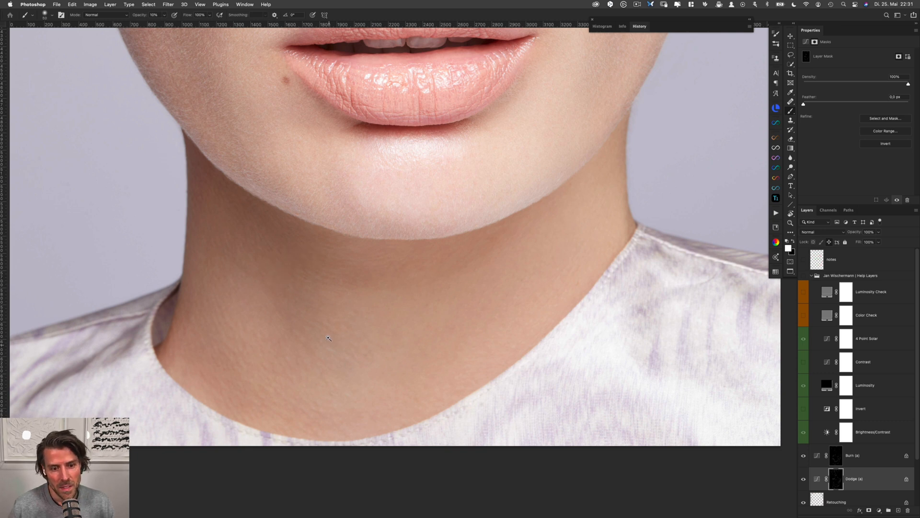
pyautogui.moveTo(337, 320); pyautogui.dragTo(322, 334)
pyautogui.click(337, 302)
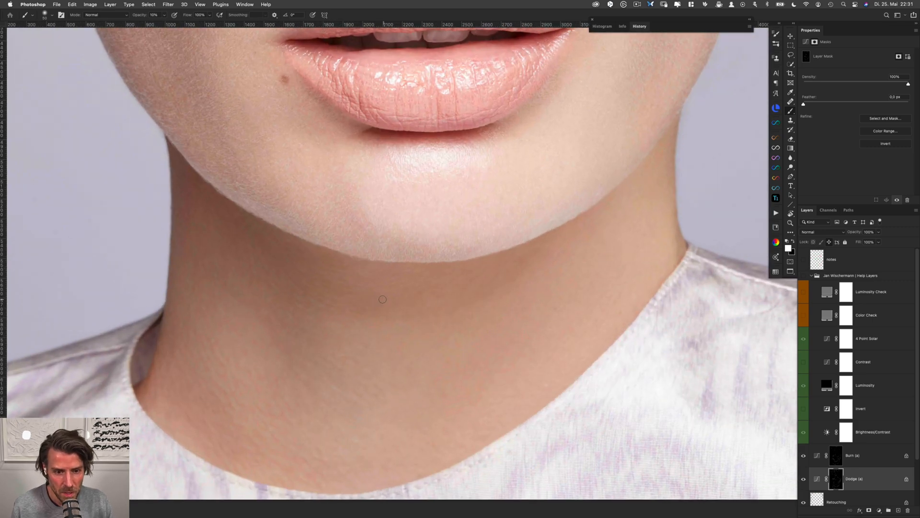
# Show the help layers group and even out the neck shadow below the left jawline in white, alternating the Dodge (a) and Burn (a) masks
pyautogui.click(804, 276)
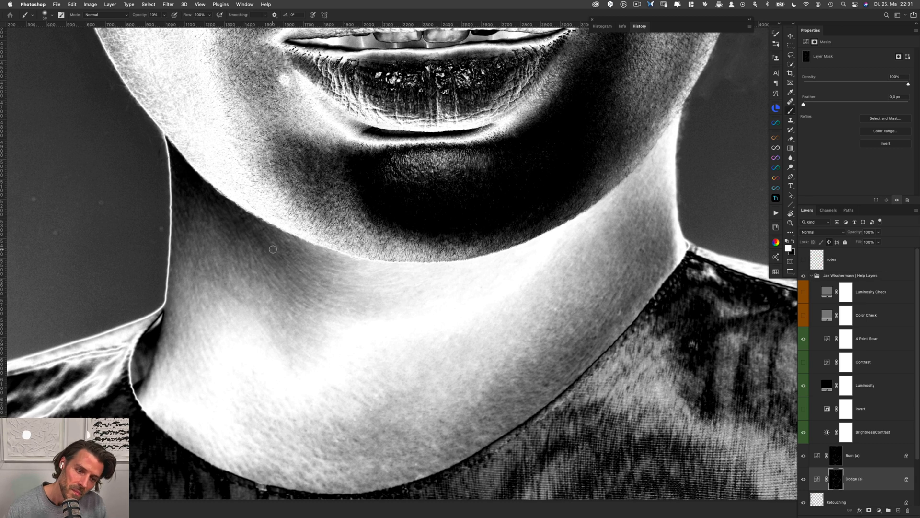
pyautogui.moveTo(273, 249); pyautogui.dragTo(266, 251)
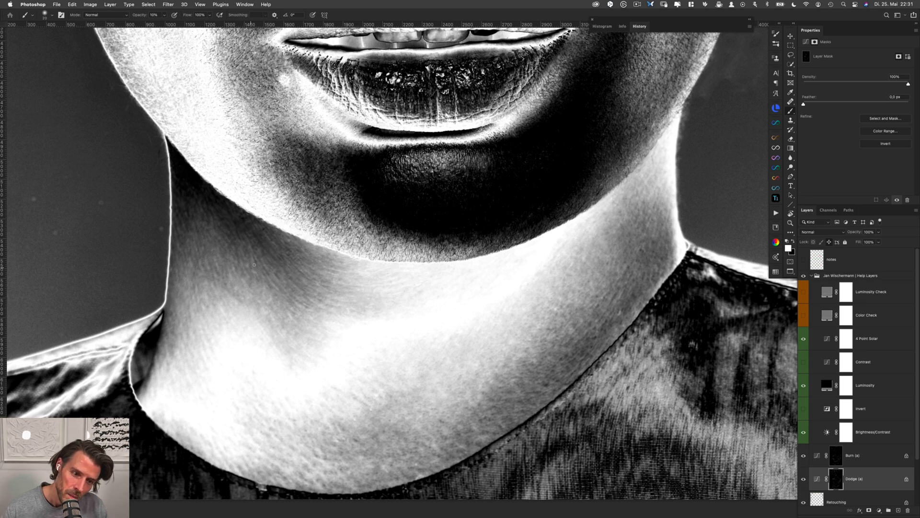
pyautogui.hotkey('alt', ']')
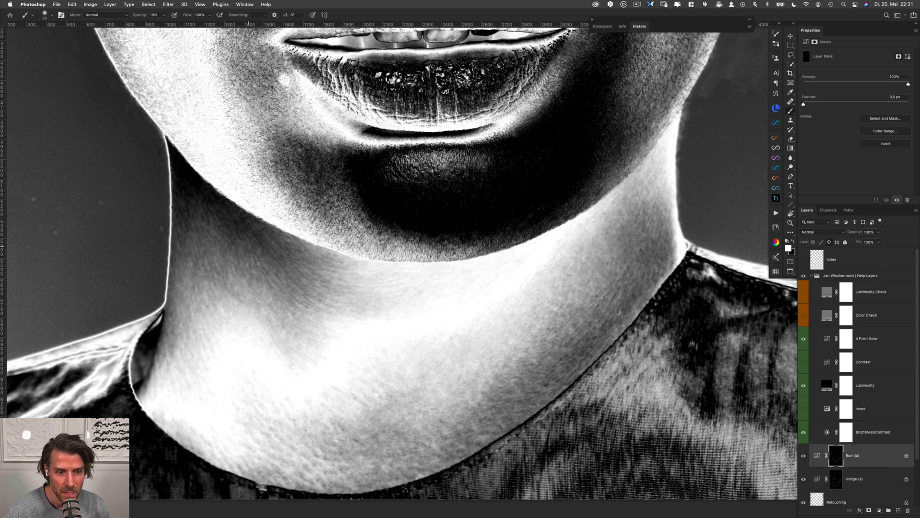
pyautogui.hotkey('alt', '[')
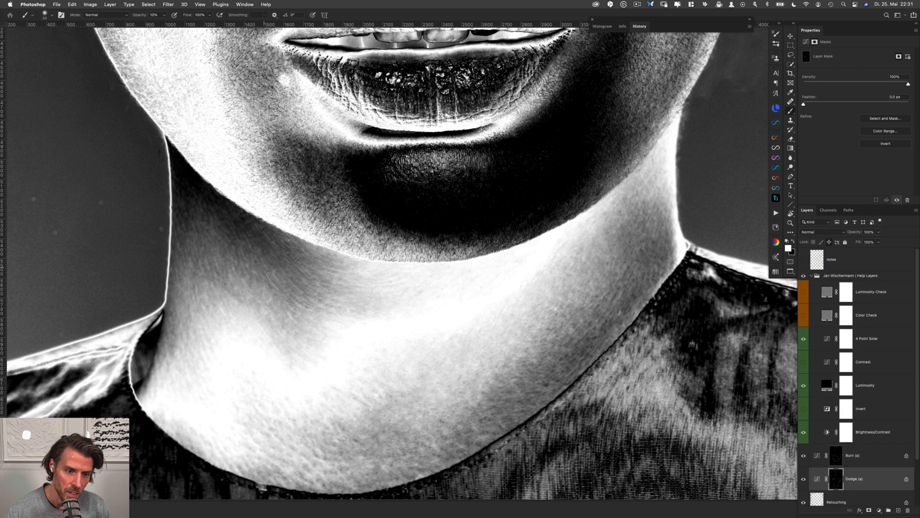
pyautogui.hotkey('alt', ']')
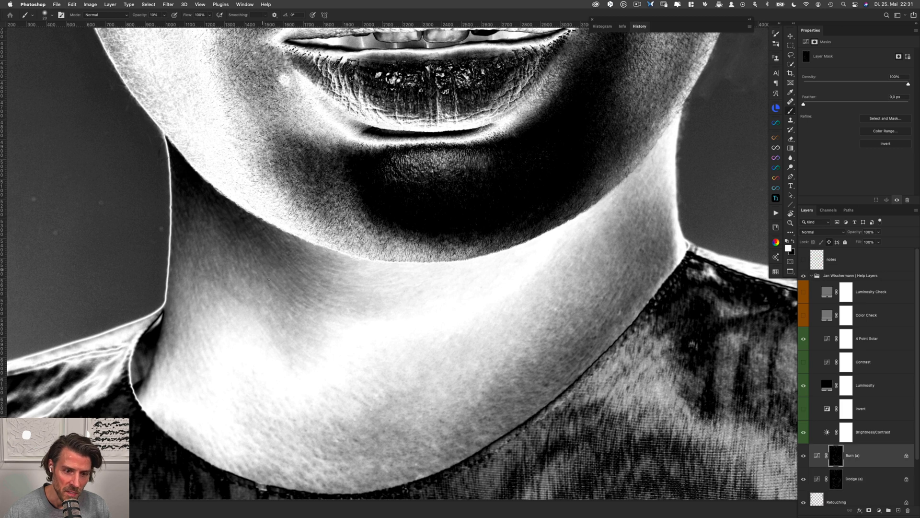
pyautogui.hotkey('alt', '[')
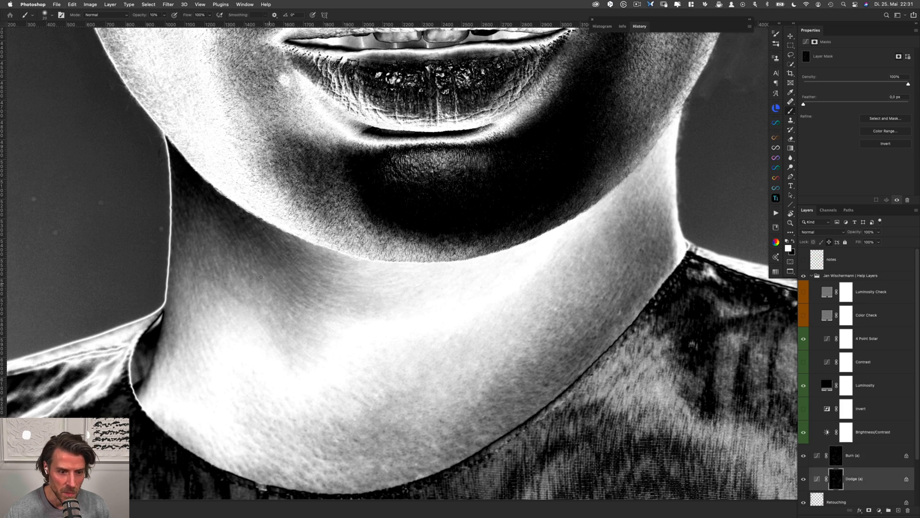
pyautogui.hotkey('alt', ']')
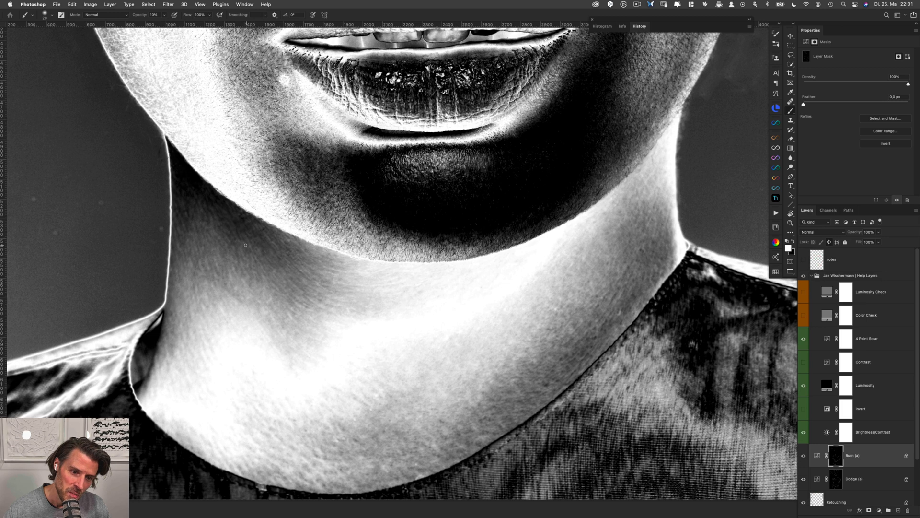
pyautogui.hotkey('alt', '[')
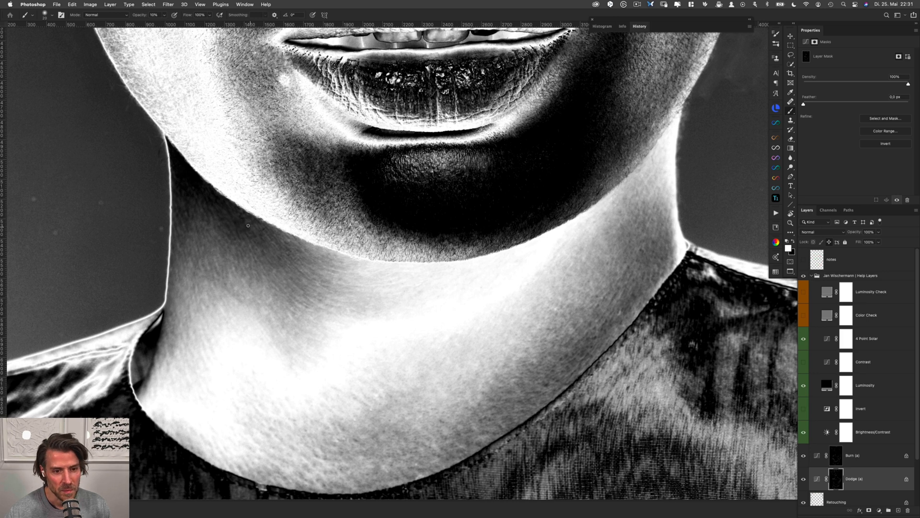
pyautogui.hotkey('alt', ']')
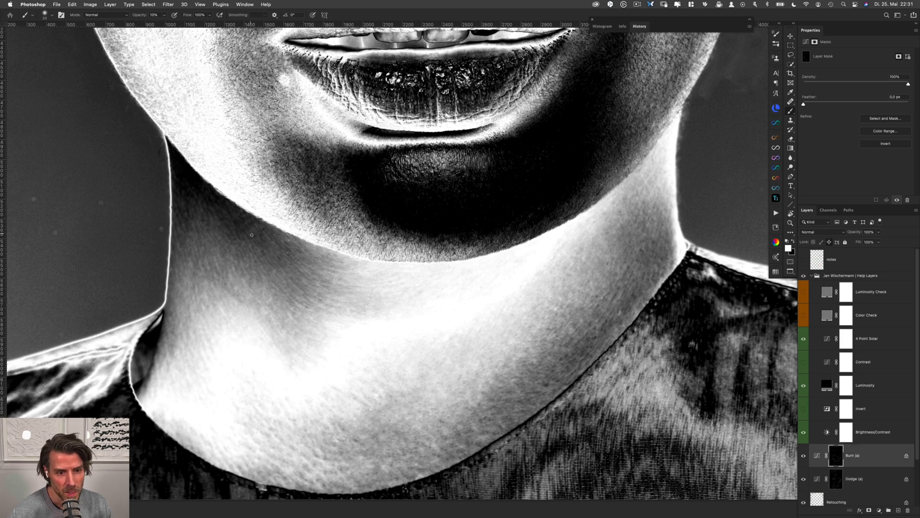
pyautogui.hotkey('alt', '[')
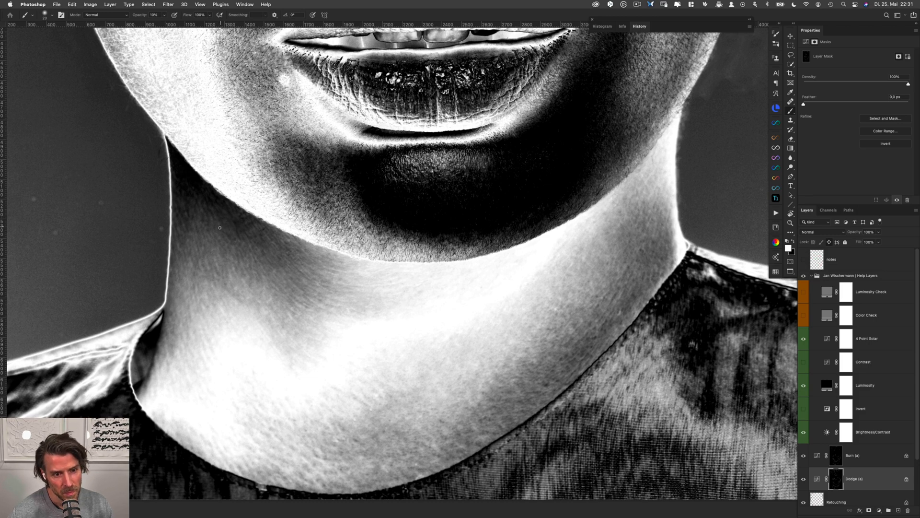
# Examine the lower face, both jaw edges and the background in the solar help view for remaining flaws
pyautogui.moveTo(238, 250)
pyautogui.mouseDown()
pyautogui.moveTo(261, 156)
pyautogui.moveTo(253, 158)
pyautogui.mouseUp()
pyautogui.moveTo(410, 230); pyautogui.dragTo(323, 447)
pyautogui.moveTo(497, 222); pyautogui.dragTo(372, 370)
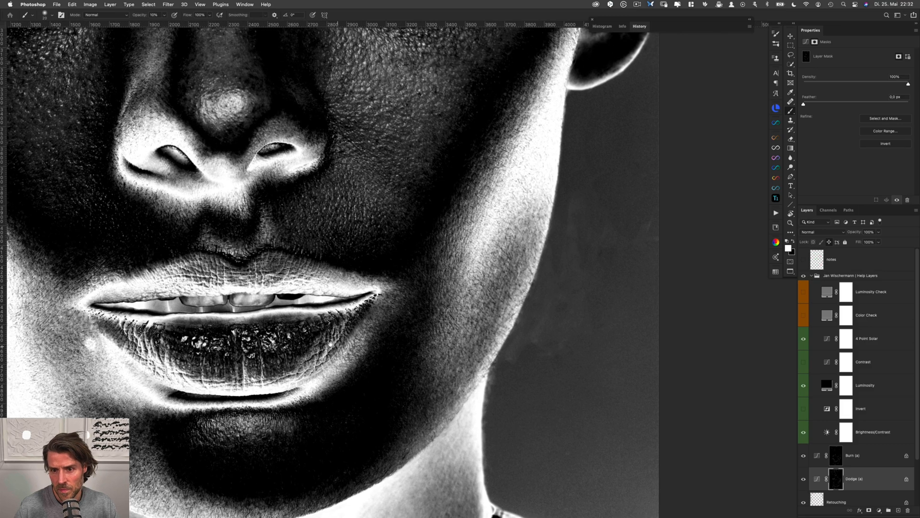
pyautogui.moveTo(323, 271); pyautogui.dragTo(349, 351)
pyautogui.moveTo(390, 218); pyautogui.dragTo(498, 396)
pyautogui.moveTo(235, 306); pyautogui.dragTo(509, 195)
pyautogui.moveTo(451, 245); pyautogui.dragTo(473, 162)
pyautogui.moveTo(527, 353); pyautogui.dragTo(497, 169)
pyautogui.moveTo(515, 331); pyautogui.dragTo(481, 296)
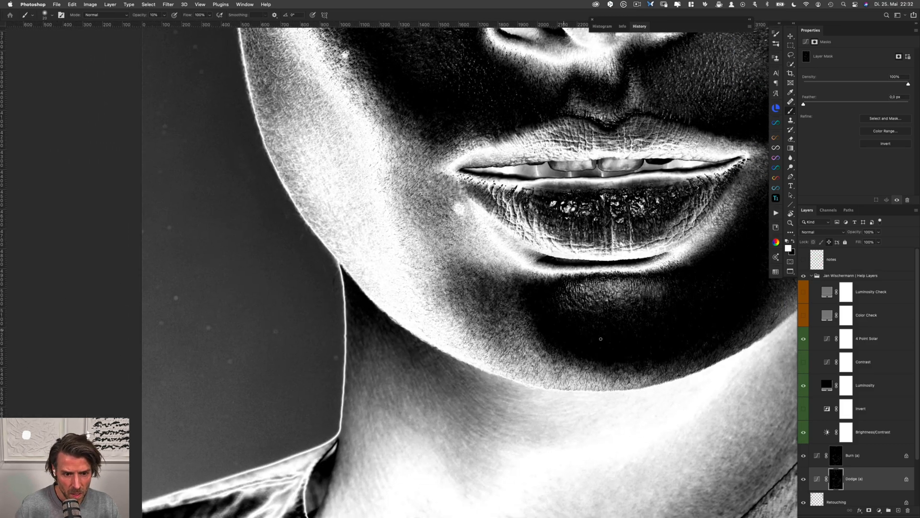
# Heal the dust spots in the background beside the left jaw and neck on the Retouching layer with the Healing Brush
pyautogui.click(847, 499)
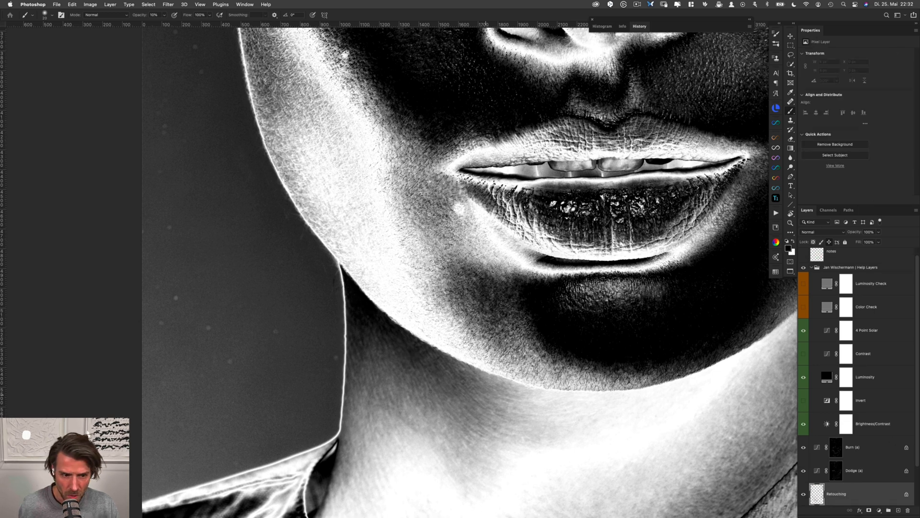
pyautogui.moveTo(267, 310); pyautogui.dragTo(272, 311)
pyautogui.click(267, 306)
pyautogui.click(276, 331)
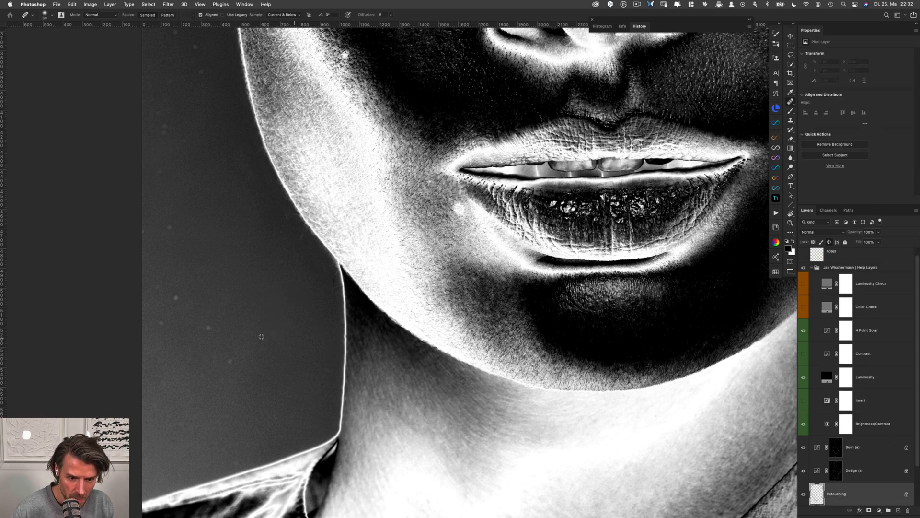
pyautogui.click(206, 329)
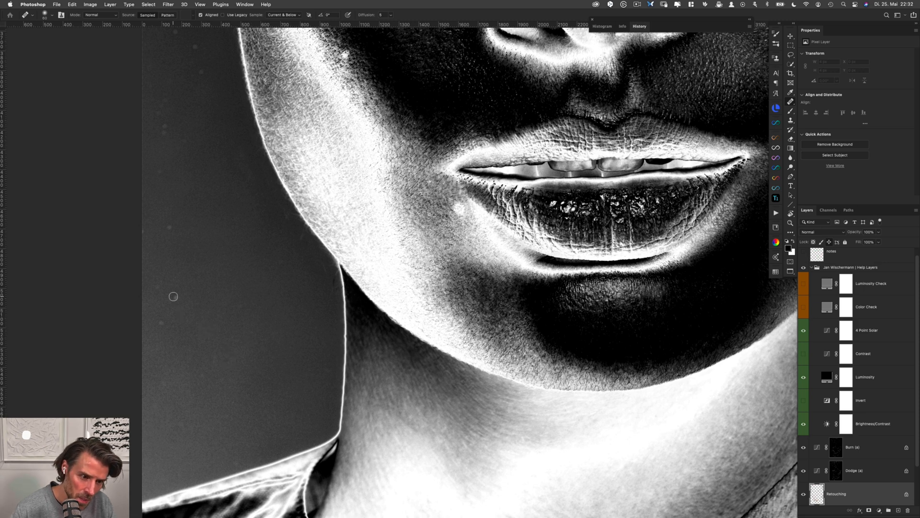
pyautogui.click(159, 334)
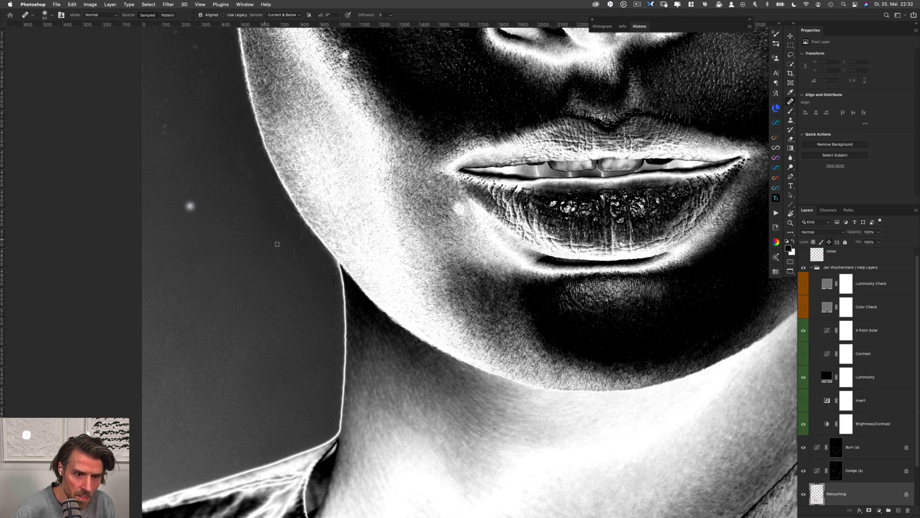
# Clean the marks in the background along the left jaw edge with the Clone Stamp
pyautogui.press('s')
pyautogui.scroll(3, 312, 255)
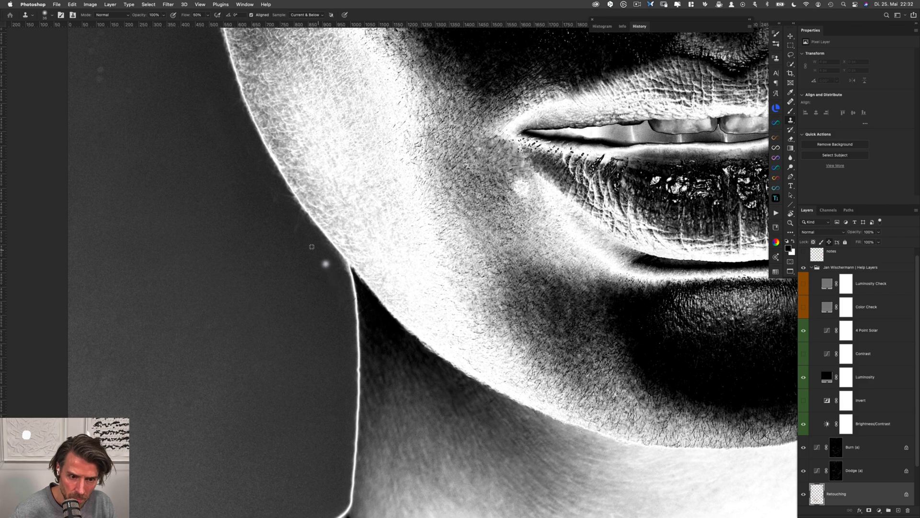
pyautogui.keyDown('alt'); pyautogui.click(286, 207); pyautogui.keyUp('alt')
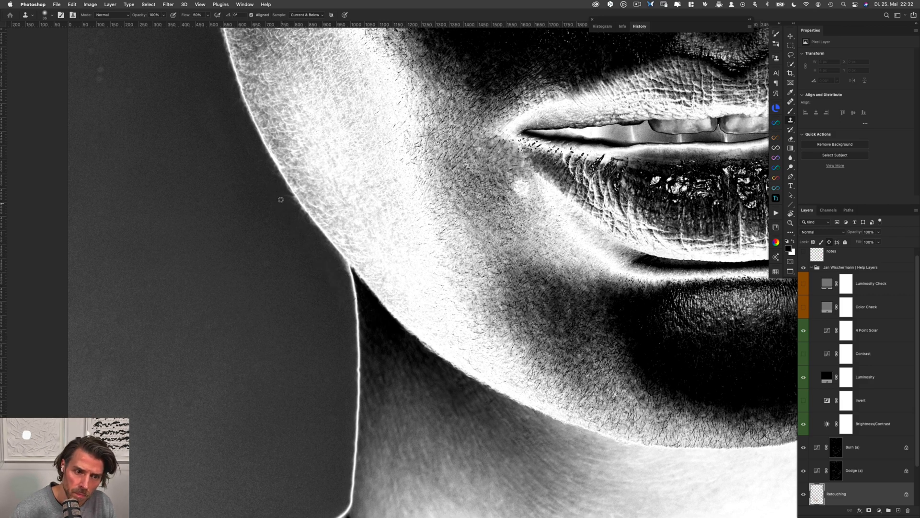
pyautogui.keyDown('alt'); pyautogui.click(281, 200); pyautogui.keyUp('alt')
pyautogui.moveTo(284, 191); pyautogui.dragTo(306, 220)
# Heal the spots in the background beside the left cheek below the earlobe with the Healing Brush
pyautogui.scroll(5, 187, 144)
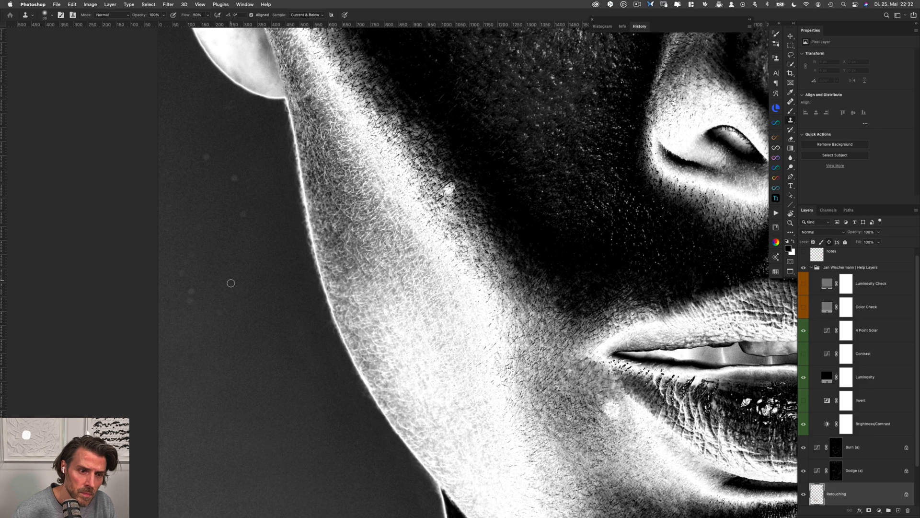
pyautogui.press('j')
pyautogui.click(212, 319)
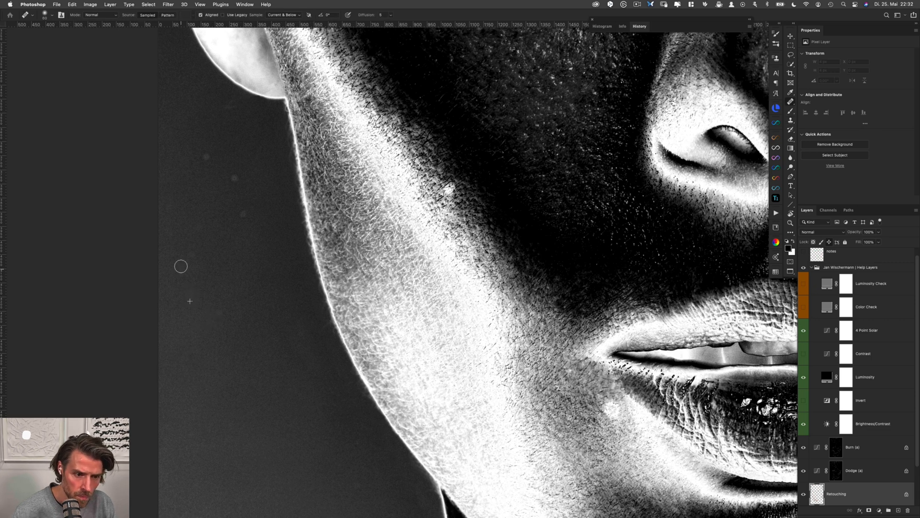
pyautogui.keyDown('alt'); pyautogui.click(261, 231); pyautogui.keyUp('alt')
pyautogui.click(244, 213)
pyautogui.click(234, 176)
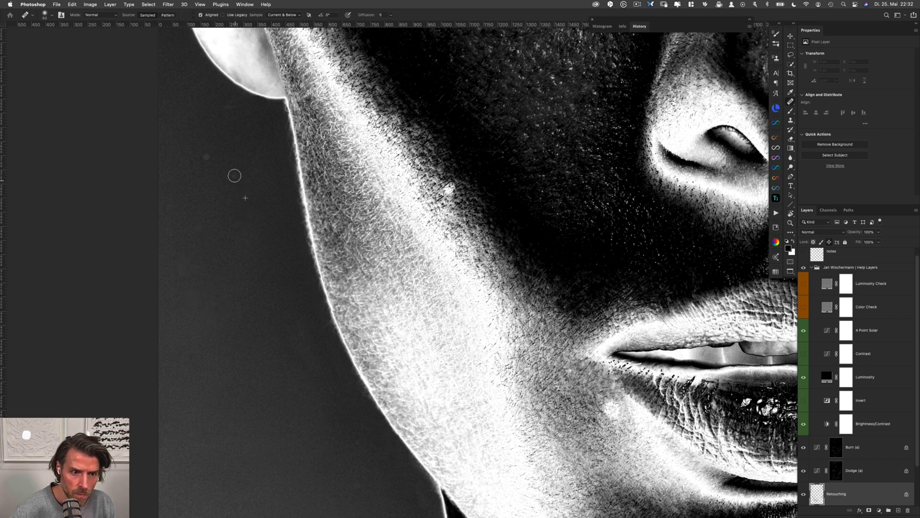
pyautogui.keyDown('alt'); pyautogui.click(224, 194); pyautogui.keyUp('alt')
pyautogui.click(206, 156)
# Set the Clone Stamp opacity to 42% and smooth the background strip beside the middle of the left hair edge
pyautogui.scroll(15, 236, 118)
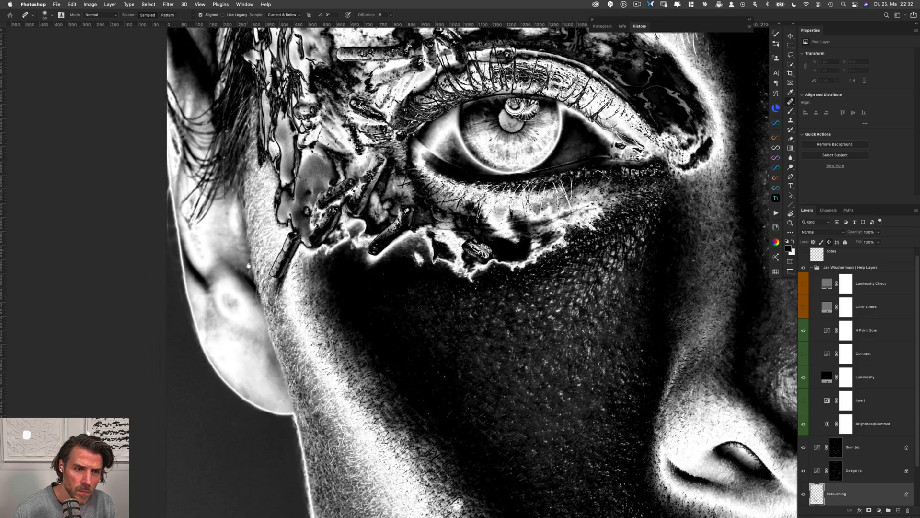
pyautogui.scroll(15, 277, 258)
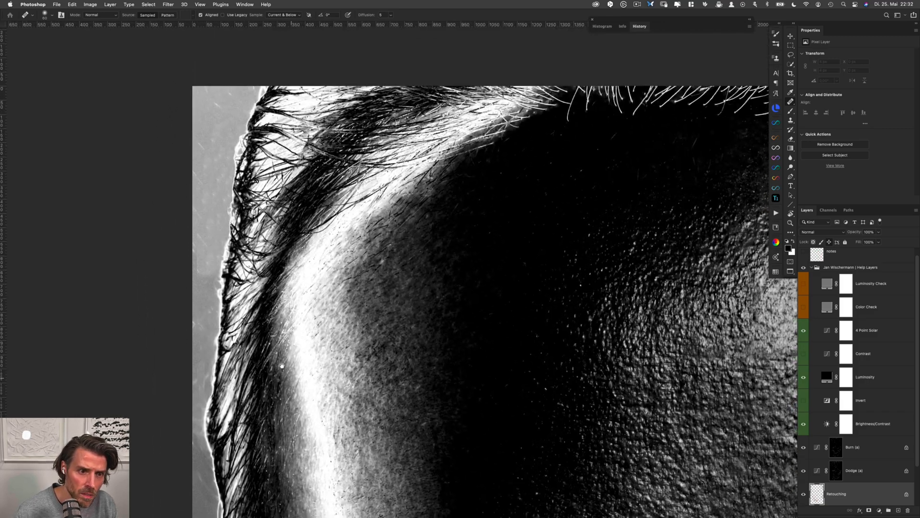
pyautogui.press('s')
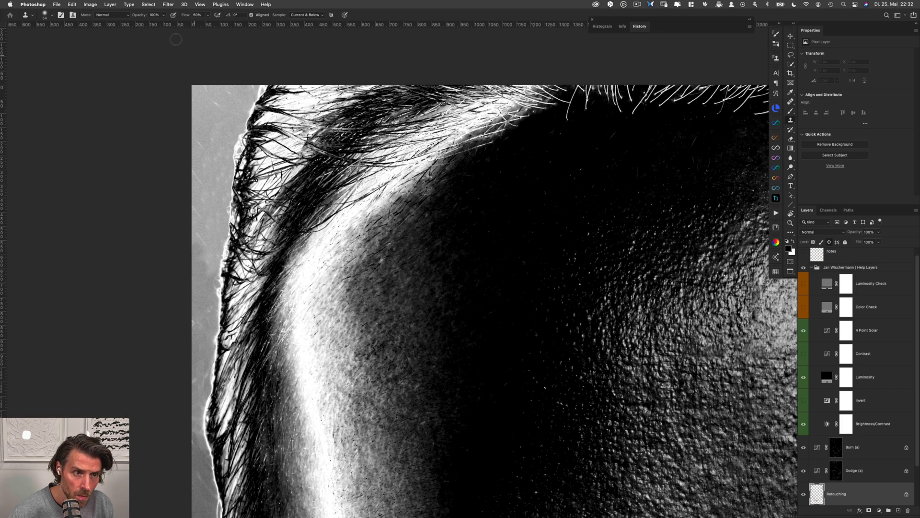
pyautogui.moveTo(142, 16); pyautogui.dragTo(122, 20)
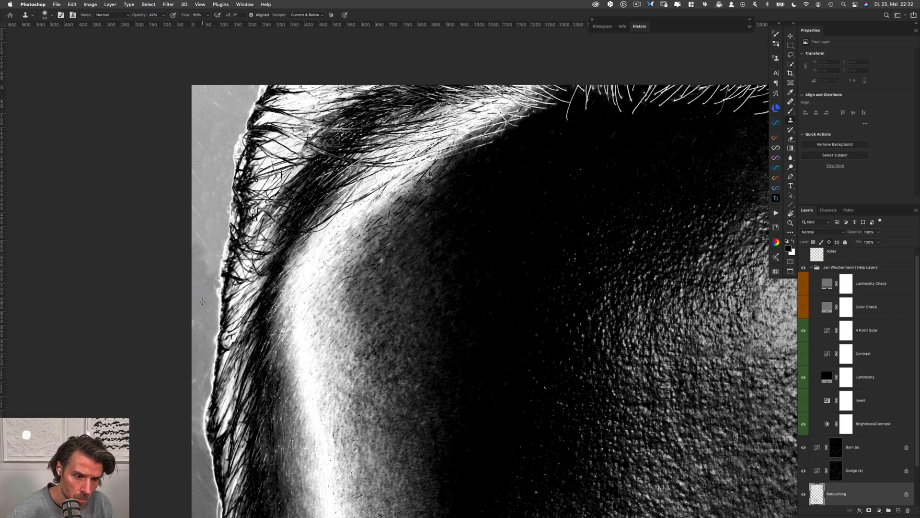
pyautogui.keyDown('alt'); pyautogui.click(202, 301); pyautogui.keyUp('alt')
pyautogui.moveTo(201, 321); pyautogui.dragTo(195, 324)
pyautogui.moveTo(205, 283)
pyautogui.mouseDown()
pyautogui.moveTo(199, 201)
pyautogui.moveTo(199, 234)
pyautogui.mouseUp()
pyautogui.keyDown('alt'); pyautogui.click(199, 273); pyautogui.keyUp('alt')
pyautogui.keyDown('alt'); pyautogui.click(196, 232); pyautogui.keyUp('alt')
# Clone away the scratches in the image's upper-left background corner beside the hair
pyautogui.keyDown('alt'); pyautogui.click(203, 119); pyautogui.keyUp('alt')
pyautogui.moveTo(217, 104)
pyautogui.mouseDown()
pyautogui.moveTo(208, 103)
pyautogui.moveTo(210, 90)
pyautogui.moveTo(217, 103)
pyautogui.mouseUp()
pyautogui.keyDown('alt'); pyautogui.click(211, 112); pyautogui.keyUp('alt')
pyautogui.keyDown('alt'); pyautogui.click(225, 97); pyautogui.keyUp('alt')
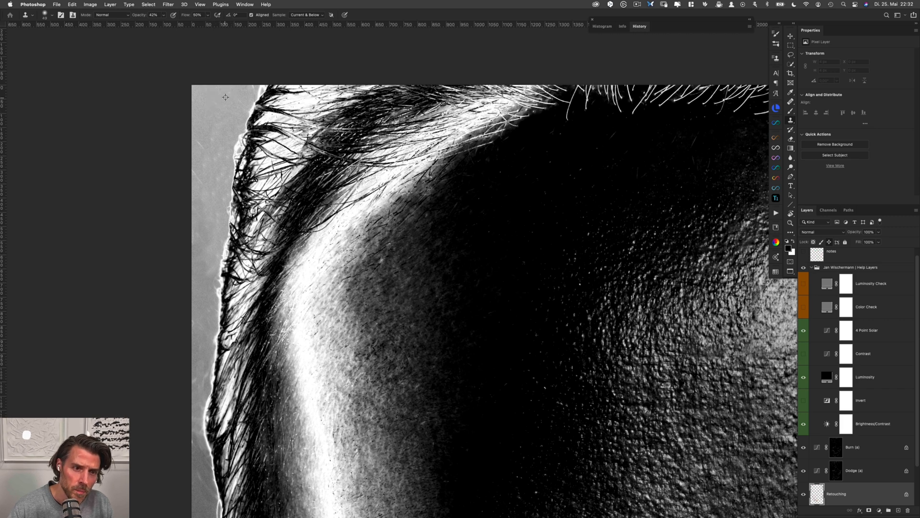
pyautogui.moveTo(200, 152); pyautogui.dragTo(197, 135)
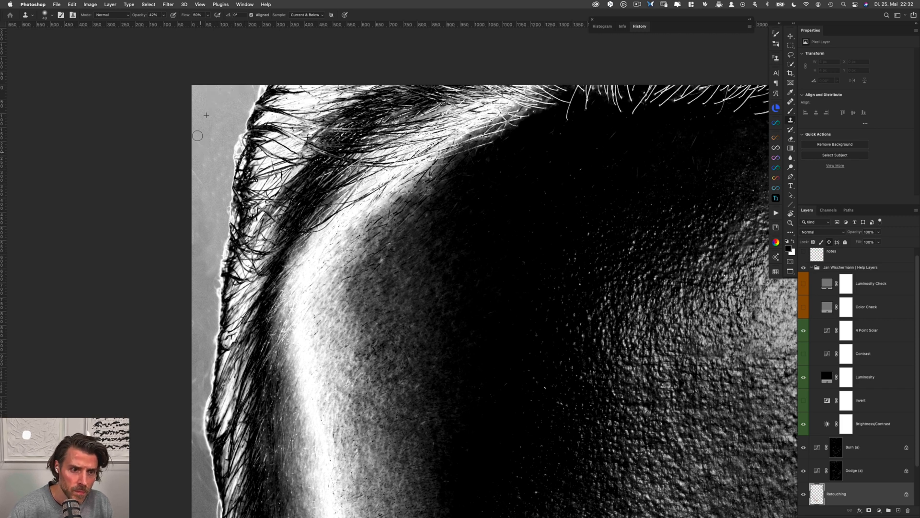
pyautogui.moveTo(206, 183); pyautogui.dragTo(201, 178)
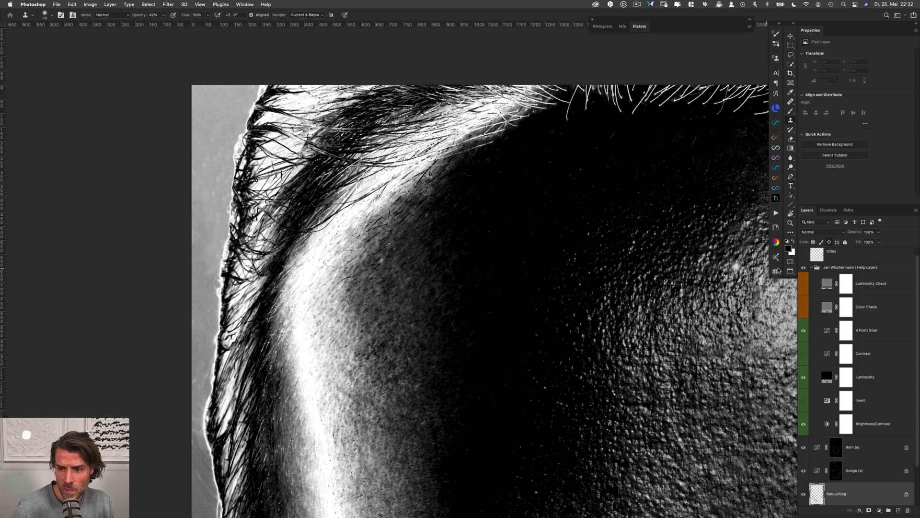
# Hide the help layers group and inspect the face, neck and background on both sides in normal colour
pyautogui.click(804, 269)
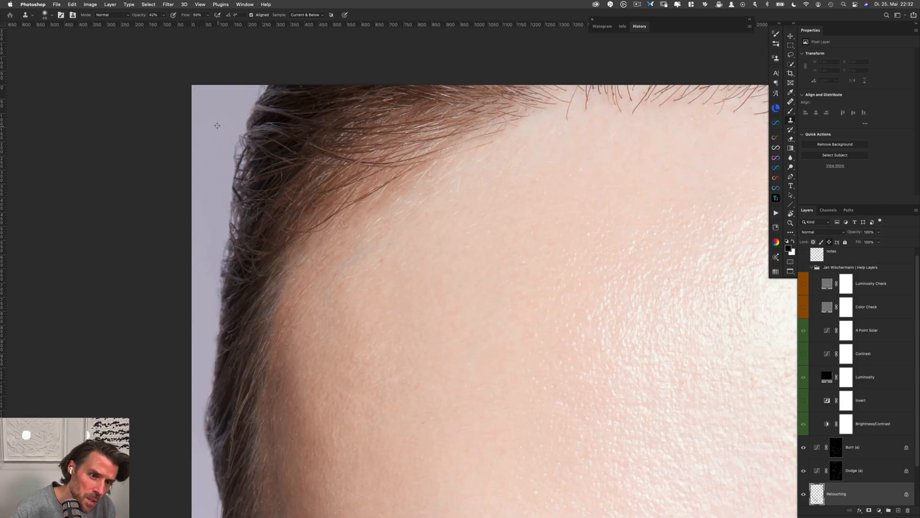
pyautogui.moveTo(259, 325); pyautogui.dragTo(239, 108)
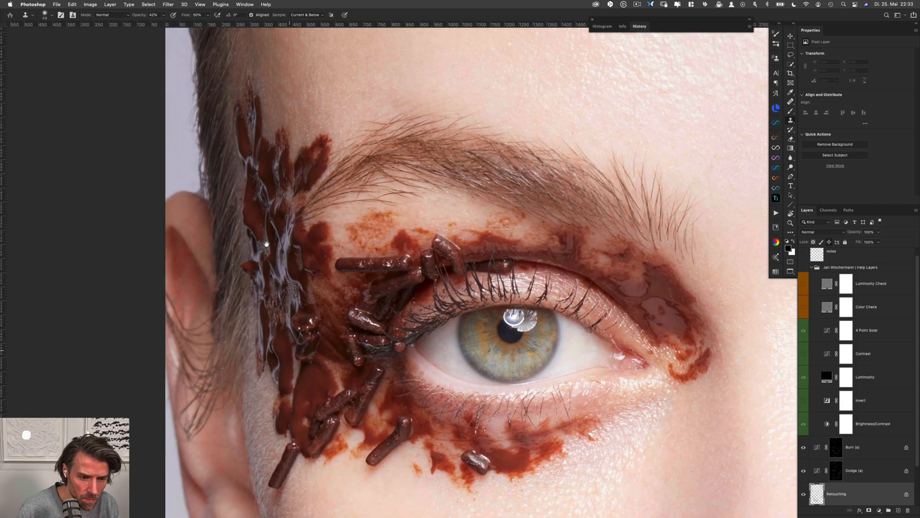
pyautogui.moveTo(263, 243); pyautogui.dragTo(270, 48)
pyautogui.moveTo(293, 353); pyautogui.dragTo(250, 215)
pyautogui.moveTo(251, 255); pyautogui.dragTo(276, 115)
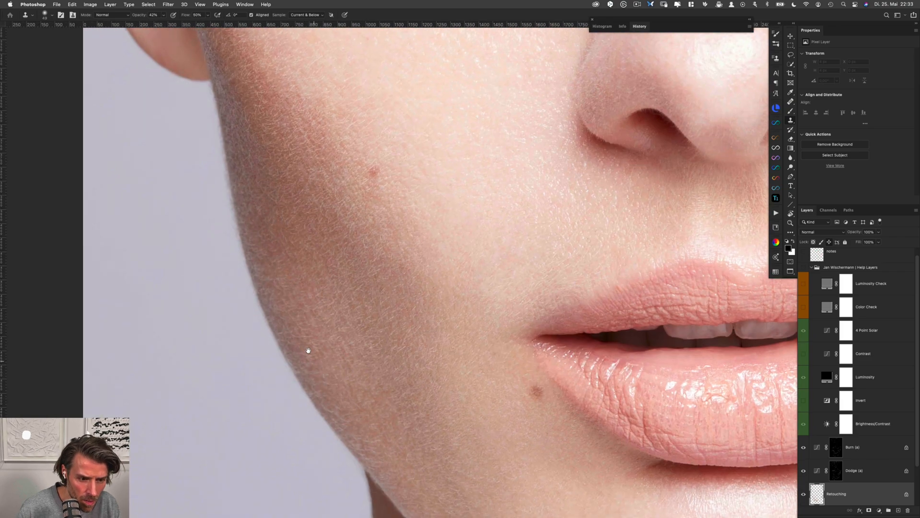
pyautogui.moveTo(308, 349); pyautogui.dragTo(275, 263)
pyautogui.moveTo(426, 368); pyautogui.dragTo(394, 193)
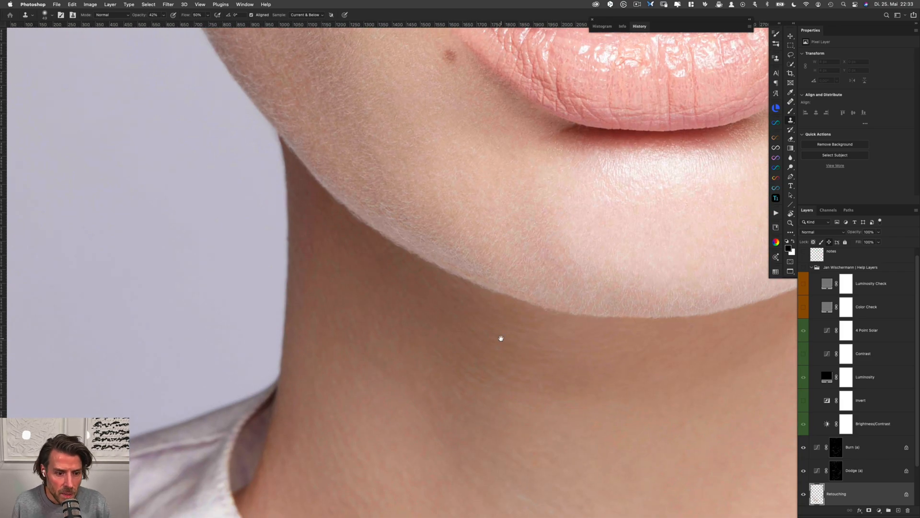
pyautogui.moveTo(501, 338)
pyautogui.mouseDown()
pyautogui.moveTo(556, 318)
pyautogui.moveTo(502, 320)
pyautogui.mouseUp()
pyautogui.moveTo(649, 299); pyautogui.dragTo(368, 345)
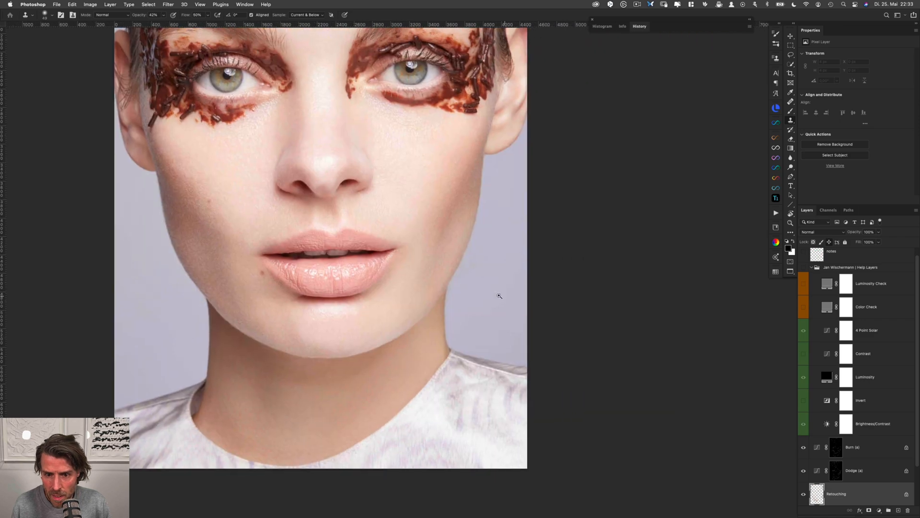
pyautogui.moveTo(499, 296); pyautogui.dragTo(537, 300)
pyautogui.moveTo(528, 265); pyautogui.dragTo(526, 356)
pyautogui.moveTo(630, 216); pyautogui.dragTo(638, 344)
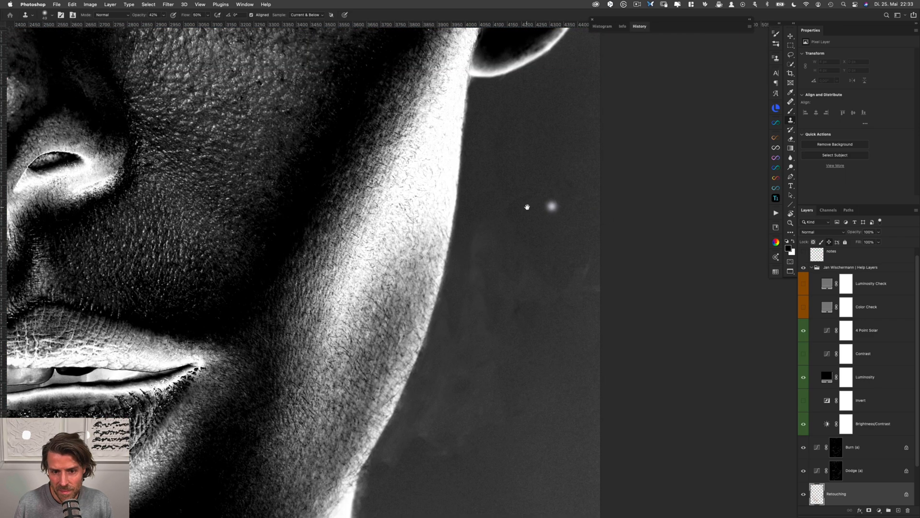
# Clone clean background over the blotches beside the lower right jaw and neck with the Clone Stamp
pyautogui.moveTo(526, 306); pyautogui.dragTo(584, 160)
pyautogui.moveTo(482, 355); pyautogui.dragTo(504, 354)
pyautogui.keyDown('alt'); pyautogui.click(457, 366); pyautogui.keyUp('alt')
pyautogui.moveTo(447, 320)
pyautogui.mouseDown()
pyautogui.moveTo(473, 283)
pyautogui.moveTo(489, 318)
pyautogui.mouseUp()
pyautogui.keyDown('alt'); pyautogui.click(562, 260); pyautogui.keyUp('alt')
pyautogui.moveTo(495, 240)
pyautogui.mouseDown()
pyautogui.moveTo(498, 273)
pyautogui.moveTo(522, 239)
pyautogui.mouseUp()
pyautogui.keyDown('alt'); pyautogui.click(481, 399); pyautogui.keyUp('alt')
pyautogui.moveTo(461, 328); pyautogui.dragTo(460, 332)
pyautogui.keyDown('alt'); pyautogui.click(509, 321); pyautogui.keyUp('alt')
# Even out the background beside the right cheek with the Clone Stamp and show the help layers group to check it
pyautogui.moveTo(503, 218); pyautogui.dragTo(481, 267)
pyautogui.moveTo(513, 173); pyautogui.dragTo(536, 169)
pyautogui.keyDown('alt'); pyautogui.click(591, 155); pyautogui.keyUp('alt')
pyautogui.moveTo(644, 117)
pyautogui.mouseDown()
pyautogui.moveTo(649, 126)
pyautogui.moveTo(637, 128)
pyautogui.mouseUp()
pyautogui.keyDown('alt'); pyautogui.click(559, 137); pyautogui.keyUp('alt')
pyautogui.moveTo(517, 143); pyautogui.dragTo(510, 189)
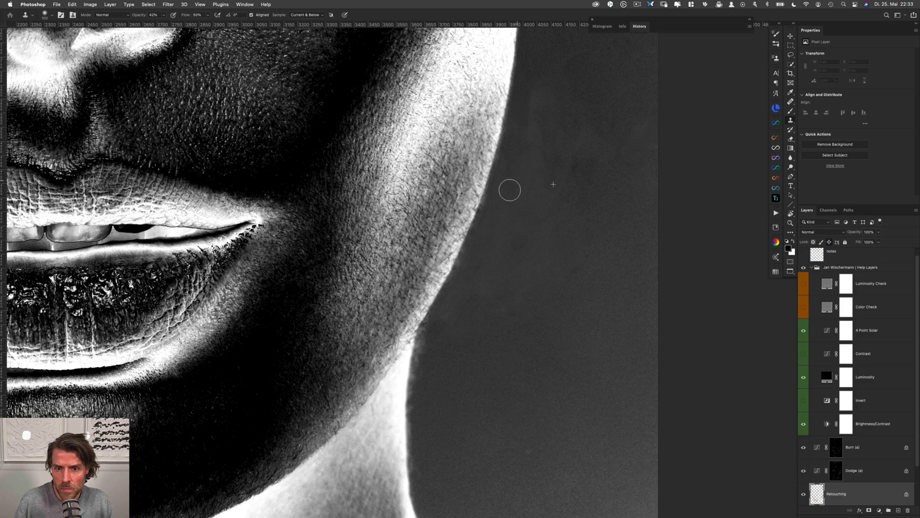
# Hide the help layers group and examine the face, eyes, forehead and hairline of the portrait in normal colour
pyautogui.click(803, 267)
pyautogui.scroll(-5, 534, 375)
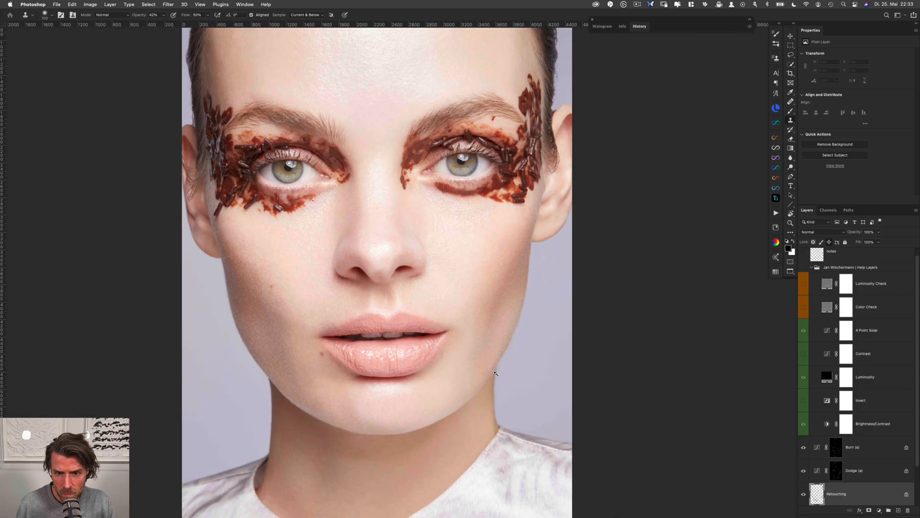
pyautogui.scroll(5, 489, 312)
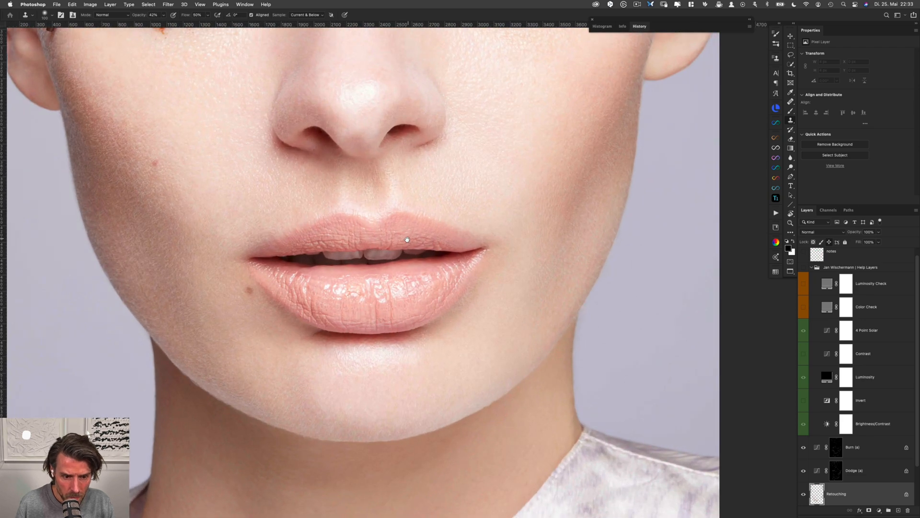
pyautogui.moveTo(406, 239); pyautogui.dragTo(406, 338)
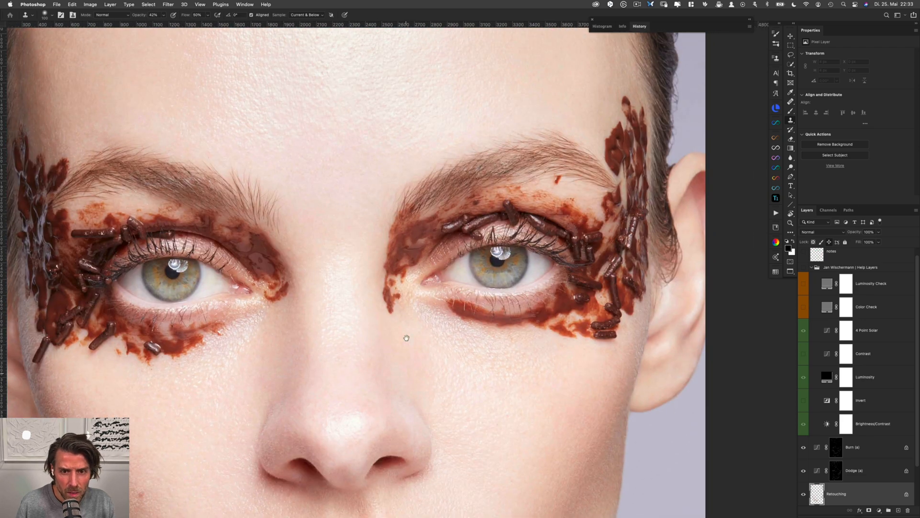
pyautogui.moveTo(392, 252); pyautogui.dragTo(359, 253)
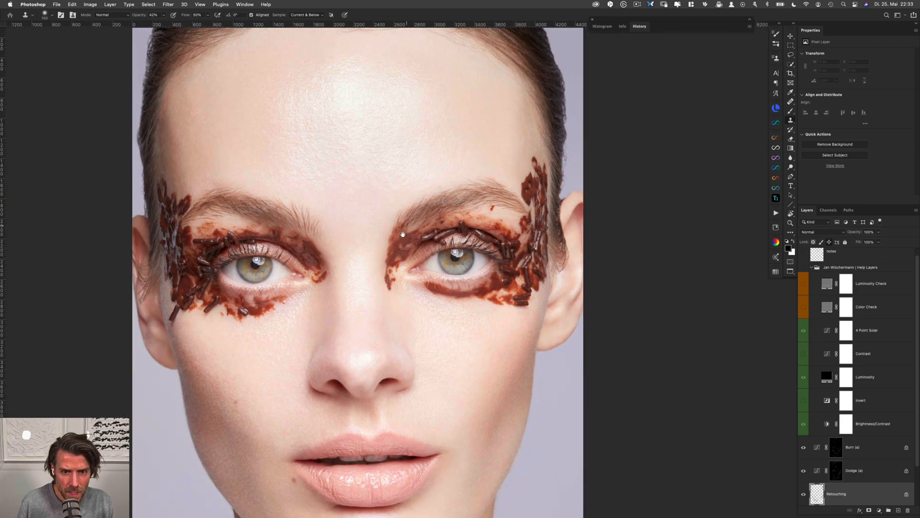
pyautogui.moveTo(403, 211); pyautogui.dragTo(398, 318)
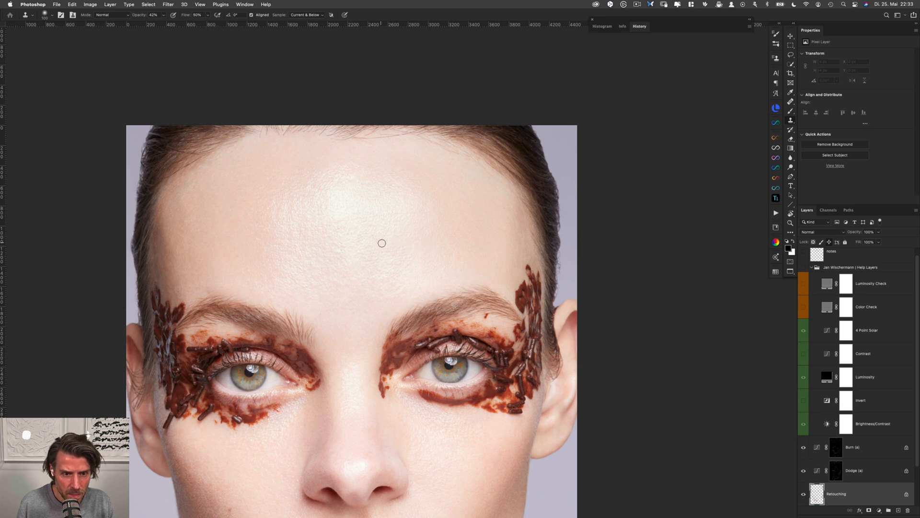
pyautogui.moveTo(183, 201); pyautogui.dragTo(210, 229)
pyautogui.moveTo(350, 348); pyautogui.dragTo(434, 274)
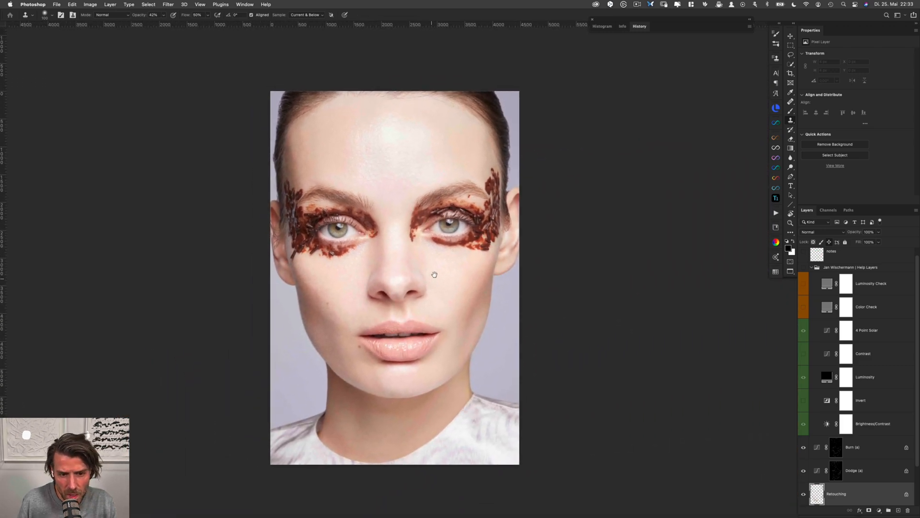
# Add a Curves adjustment layer above the Burn (a) layer and name it "darken finge"
pyautogui.click(872, 447)
pyautogui.click(881, 510)
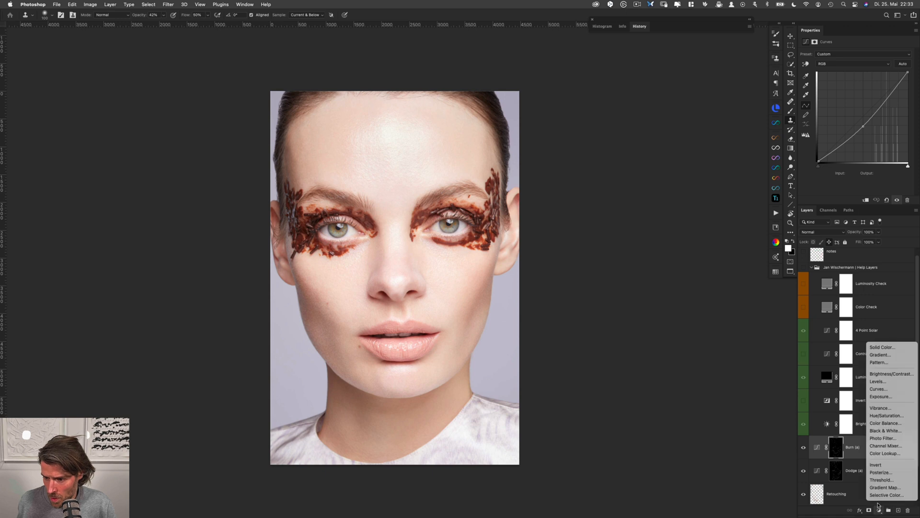
pyautogui.click(877, 388)
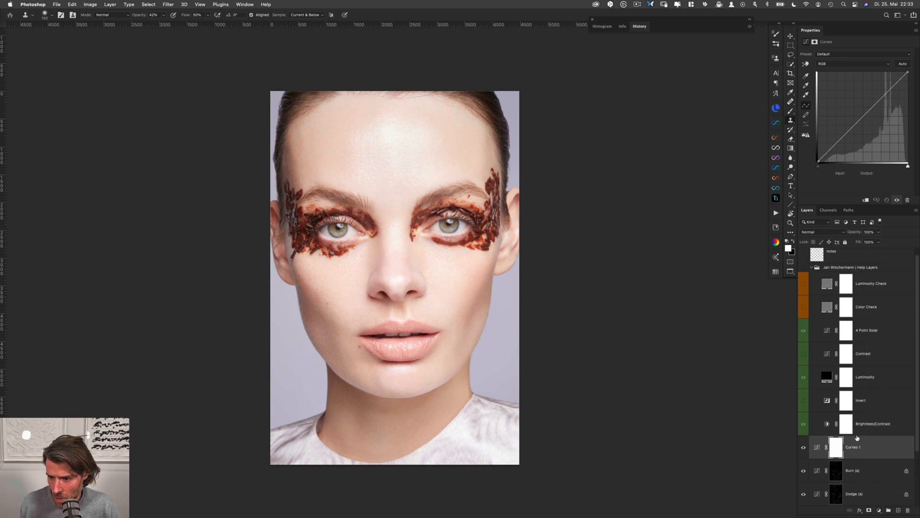
pyautogui.doubleClick(852, 447)
pyautogui.write('darken finge')
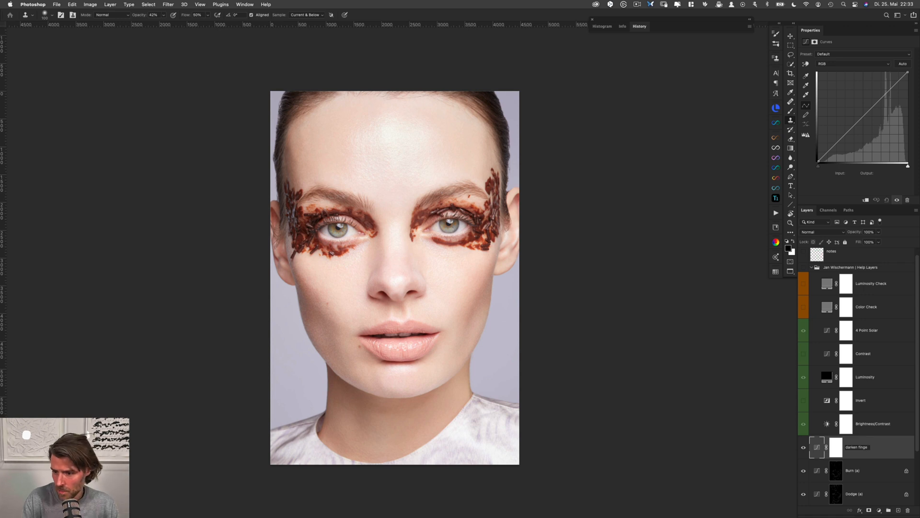
pyautogui.press('Return')
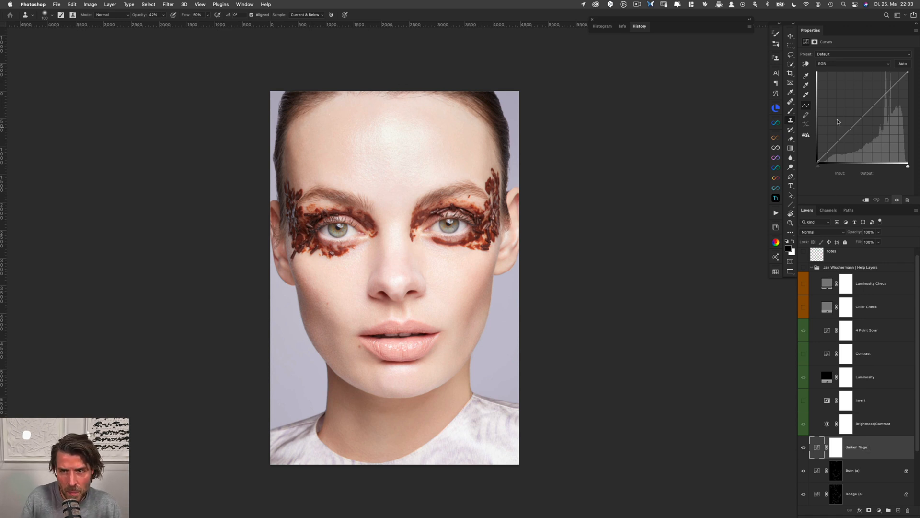
# Pull the new layer's RGB curve down from input 133 to output 96 and invert its mask to black
pyautogui.moveTo(867, 117); pyautogui.dragTo(864, 128)
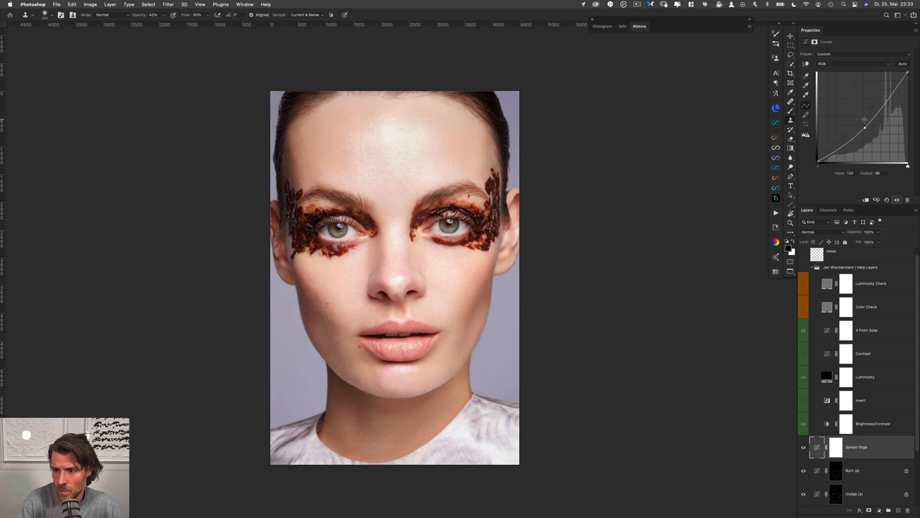
pyautogui.click(836, 444)
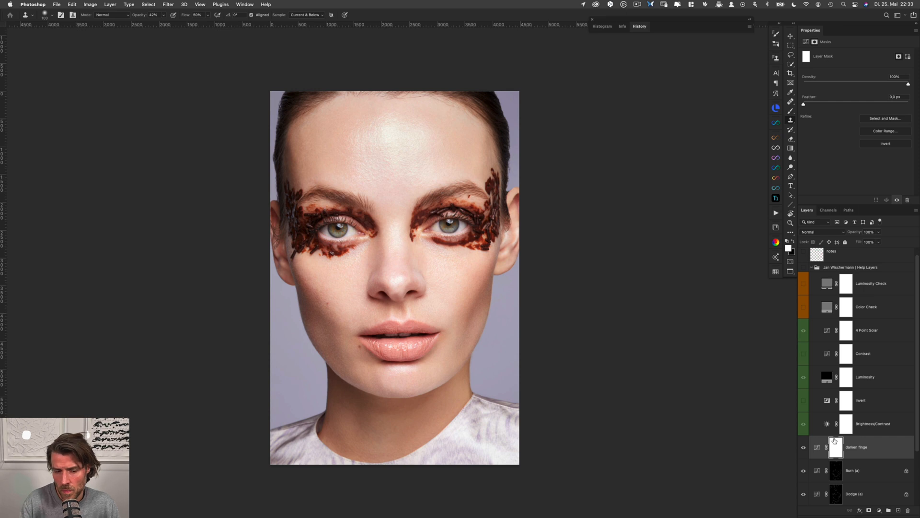
pyautogui.press('super+i')
# Paint white on the darkening layer's mask with a 10% opacity brush along the hairline on both sides of the forehead
pyautogui.press('b')
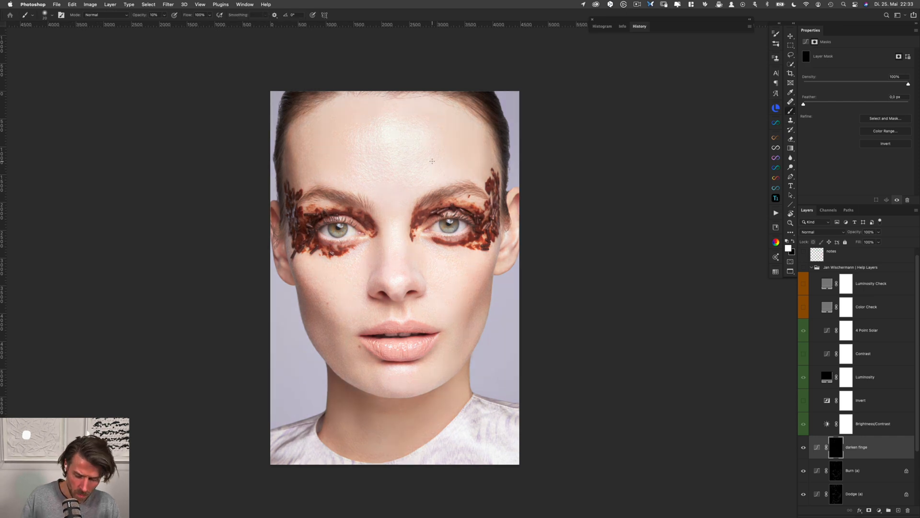
pyautogui.moveTo(346, 98); pyautogui.dragTo(359, 97)
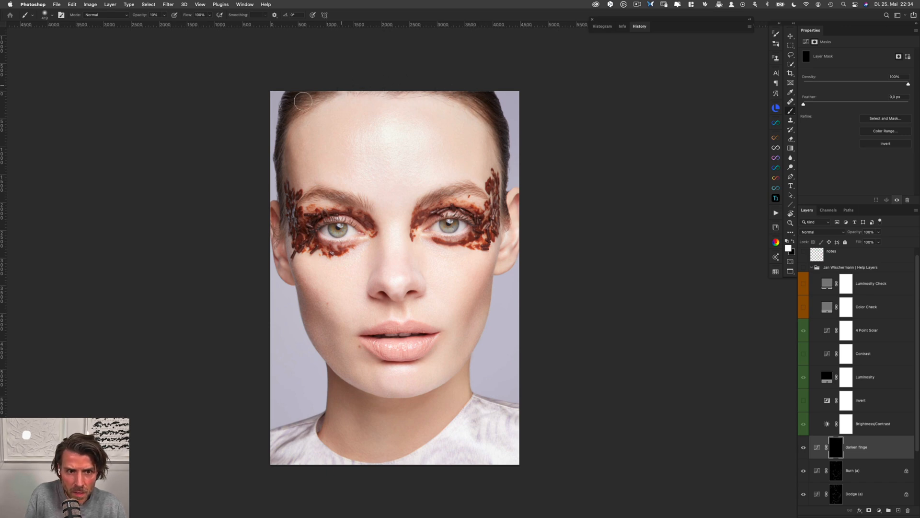
pyautogui.keyDown('super'); pyautogui.moveTo(365, 90); pyautogui.dragTo(305, 134); pyautogui.keyUp('super')
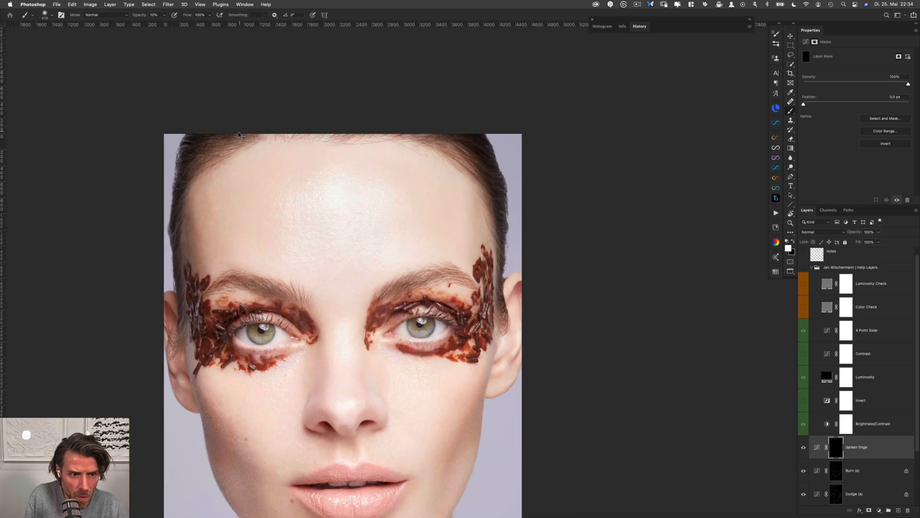
pyautogui.keyDown('ctrl'); pyautogui.keyDown('alt'); pyautogui.moveTo(235, 134); pyautogui.dragTo(224, 134); pyautogui.keyUp('alt'); pyautogui.keyUp('ctrl')
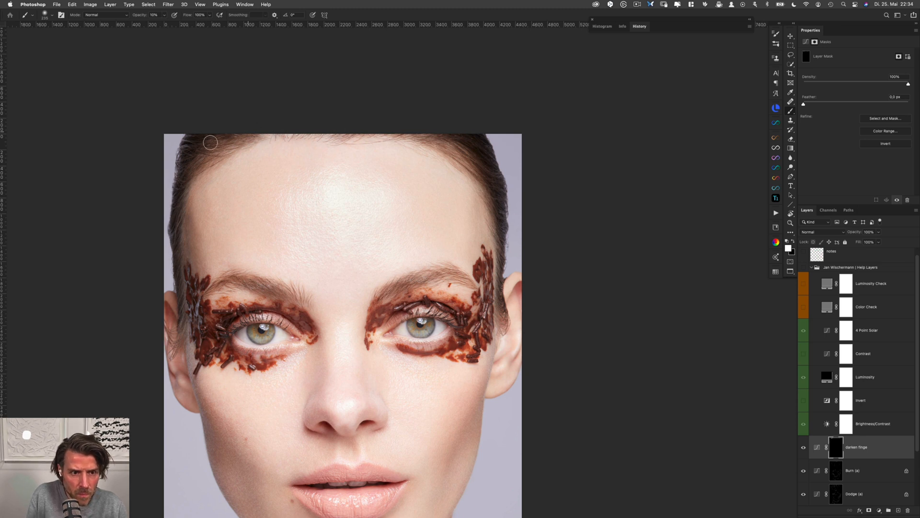
pyautogui.moveTo(457, 157); pyautogui.dragTo(452, 156)
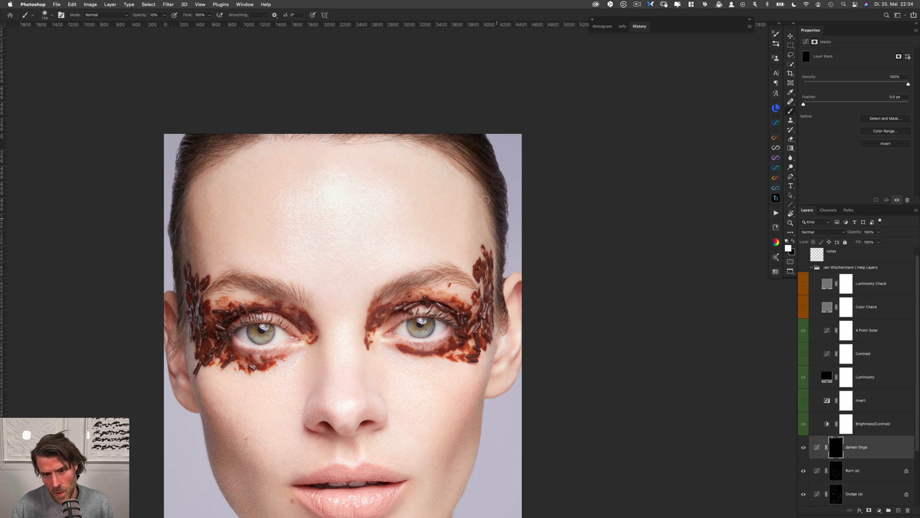
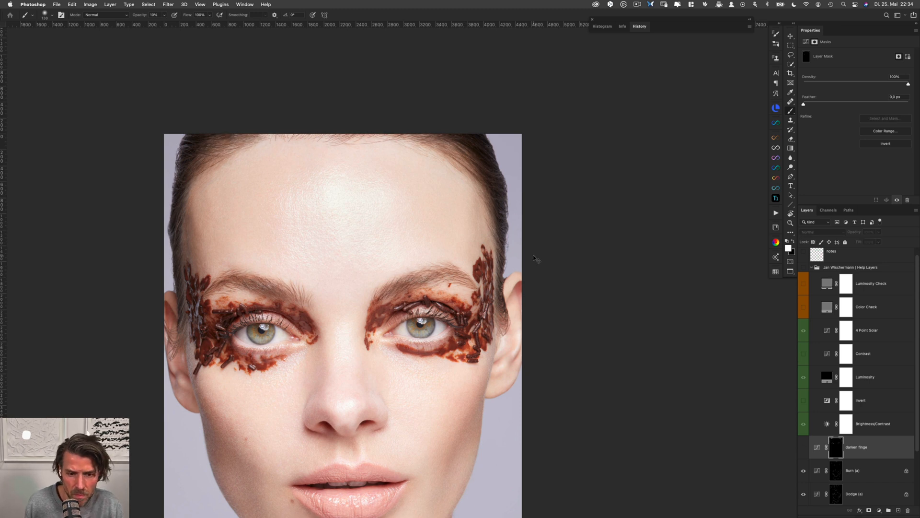
# On the darken finge curves layer, pull the green curve's midpoint down to output 118 and the blue curve's midpoint down to 113
pyautogui.scroll(3, 370, 169)
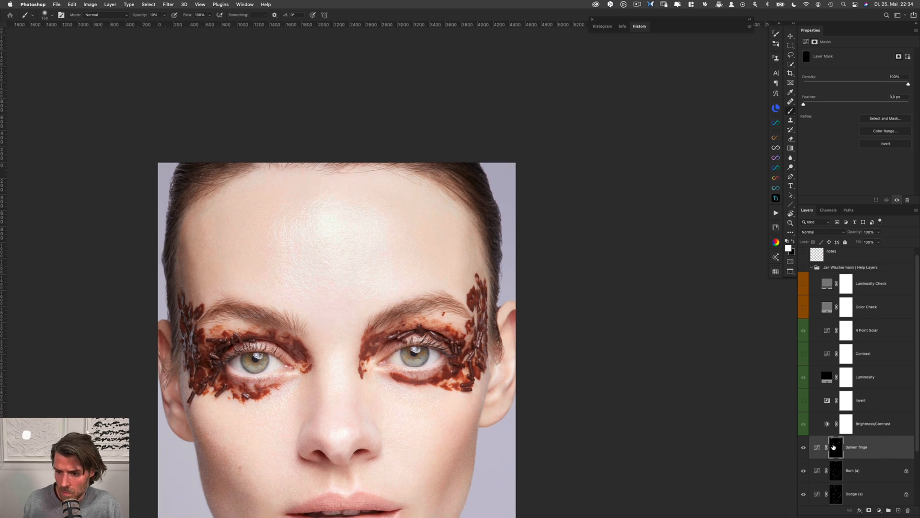
pyautogui.click(817, 448)
pyautogui.click(834, 68)
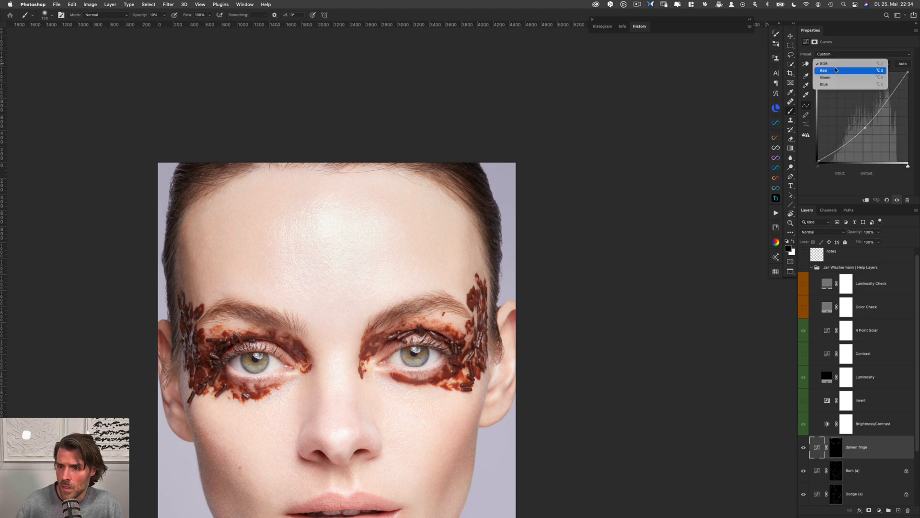
pyautogui.click(836, 77)
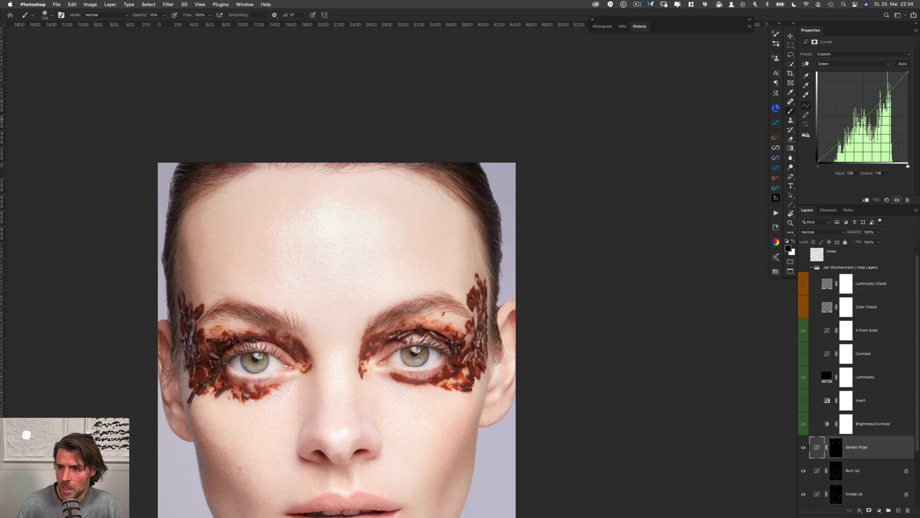
pyautogui.click(851, 67)
pyautogui.click(856, 74)
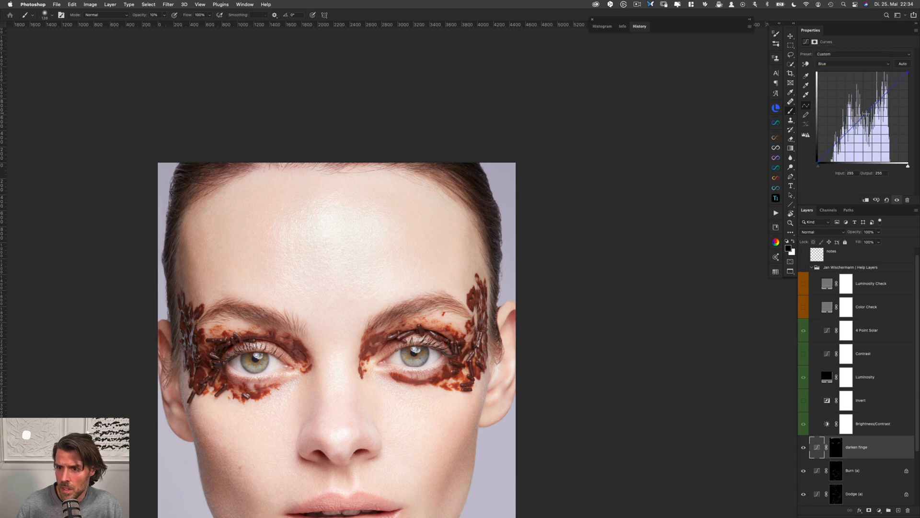
pyautogui.moveTo(862, 118); pyautogui.dragTo(863, 123)
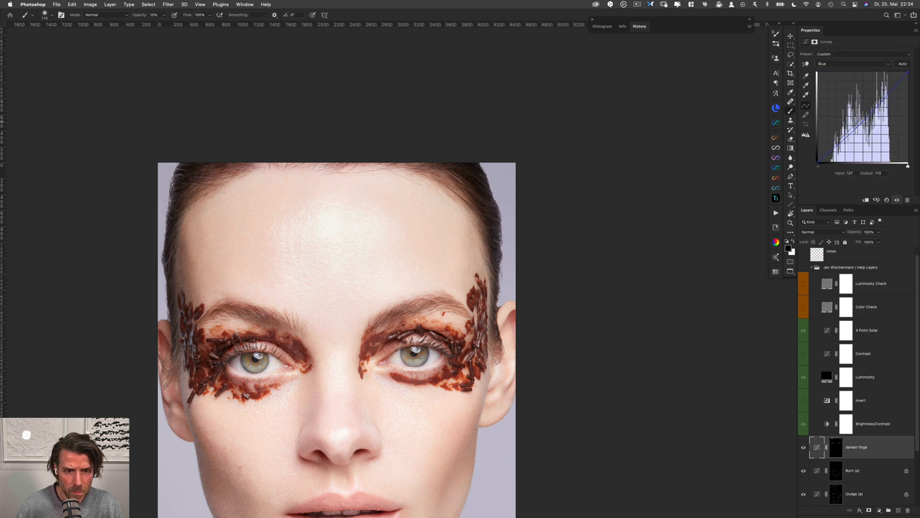
# Compare the forehead and eye area with the darken finge layer hidden and shown, both close up and at full-face view
pyautogui.moveTo(341, 163); pyautogui.dragTo(451, 162)
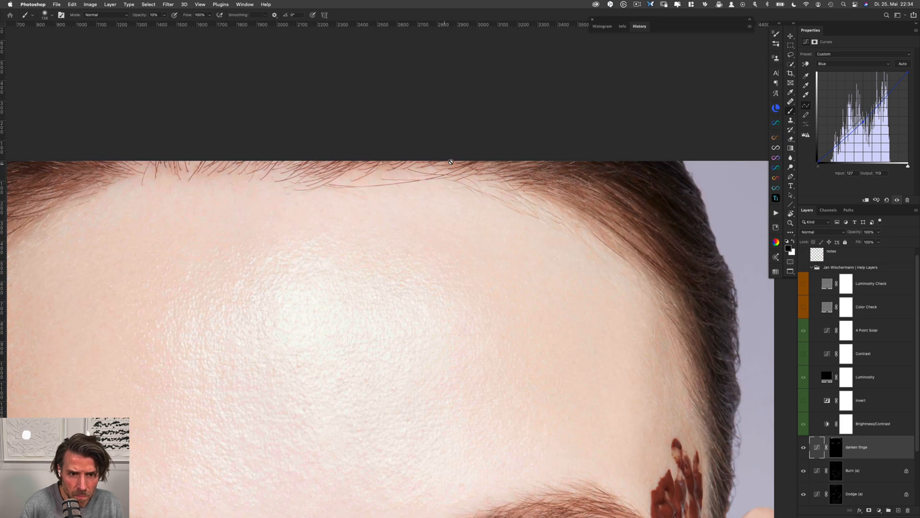
pyautogui.press('super+comma')
pyautogui.press('super+comma')
pyautogui.moveTo(381, 260); pyautogui.dragTo(454, 142)
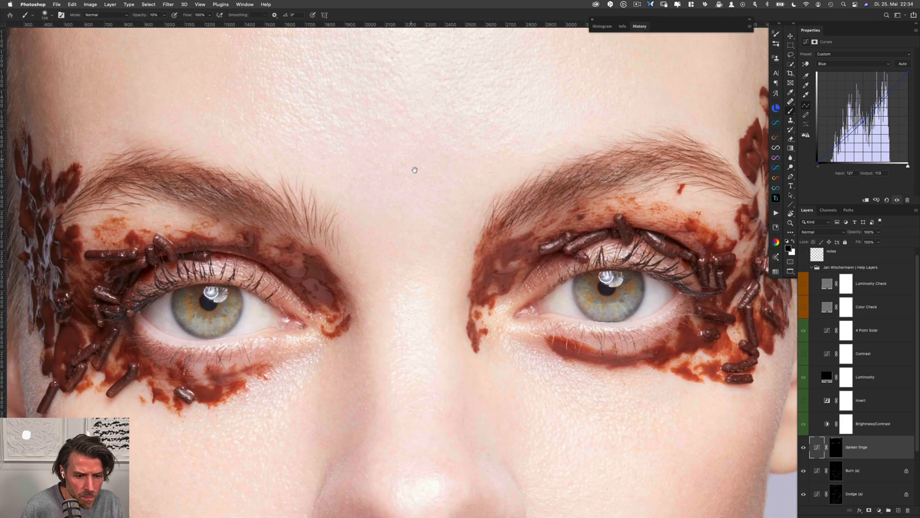
pyautogui.press('super+comma')
pyautogui.press('super+comma')
pyautogui.press('super+comma')
pyautogui.press('super+comma')
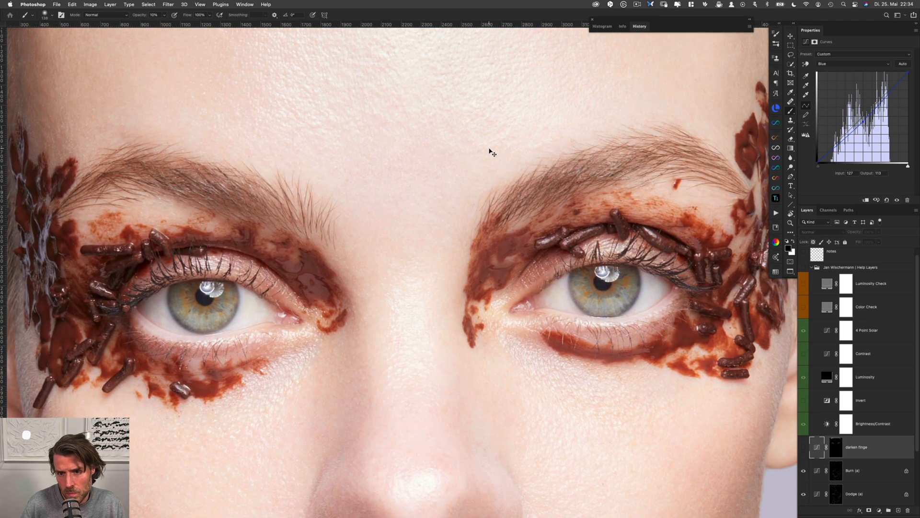
pyautogui.scroll(-3, 328, 232)
pyautogui.moveTo(404, 206); pyautogui.dragTo(343, 207)
pyautogui.moveTo(429, 307); pyautogui.dragTo(378, 408)
pyautogui.press('super+comma')
pyautogui.press('super+comma')
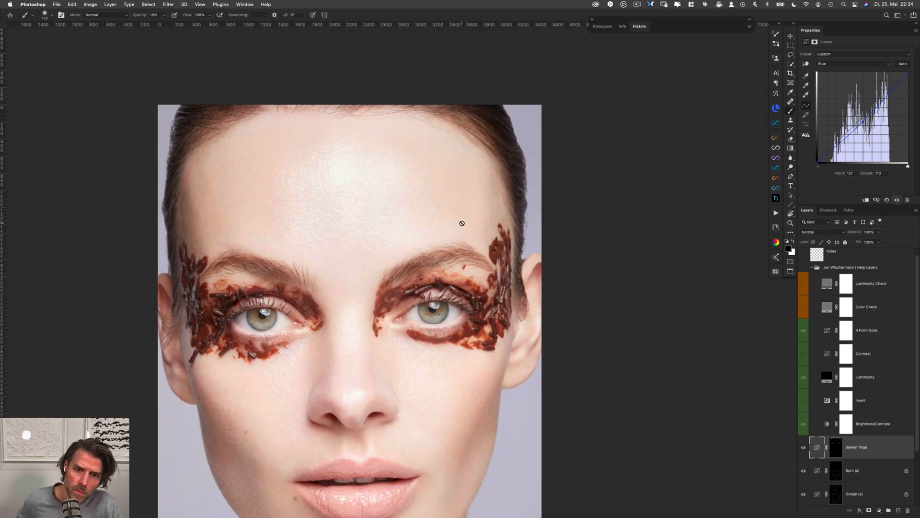
# Add a new empty layer directly above the Retouching layer and name it lips
pyautogui.scroll(-5, 464, 336)
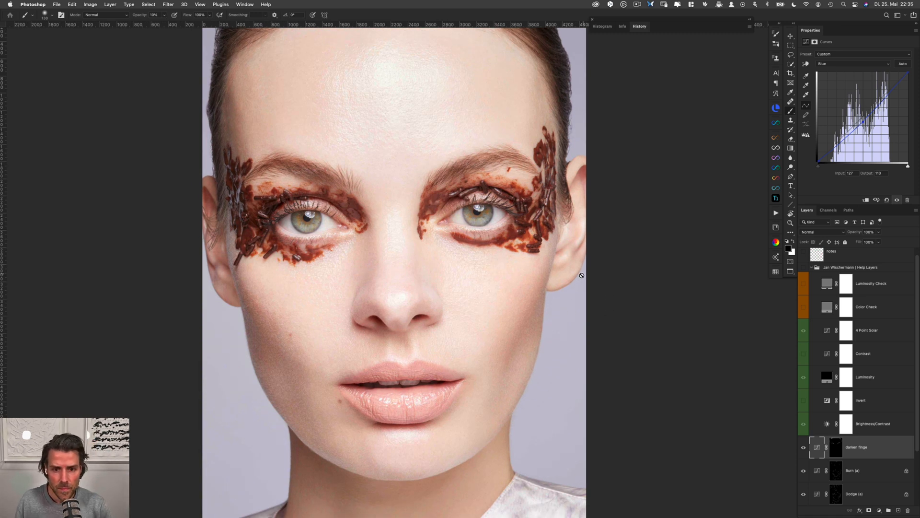
pyautogui.moveTo(505, 286); pyautogui.dragTo(454, 244)
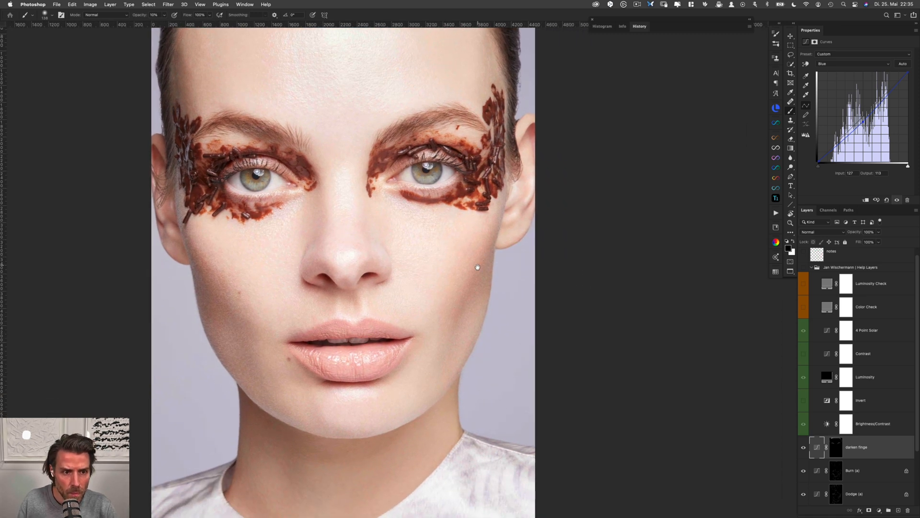
pyautogui.scroll(-3, 482, 307)
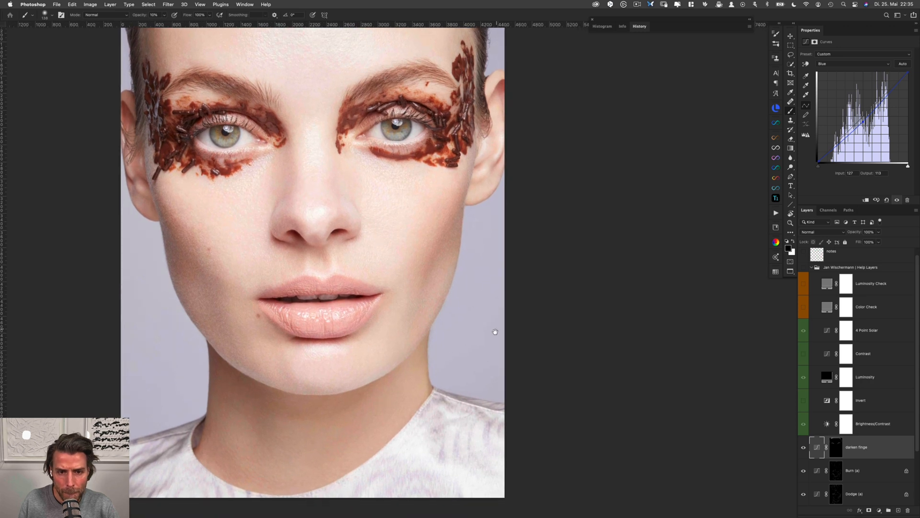
pyautogui.moveTo(490, 334)
pyautogui.mouseDown()
pyautogui.moveTo(495, 283)
pyautogui.moveTo(495, 317)
pyautogui.mouseUp()
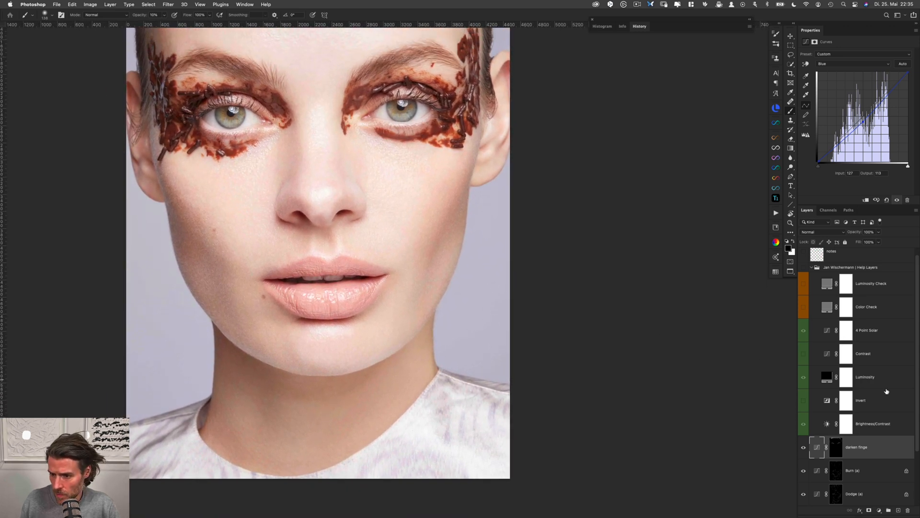
pyautogui.scroll(-1, 880, 414)
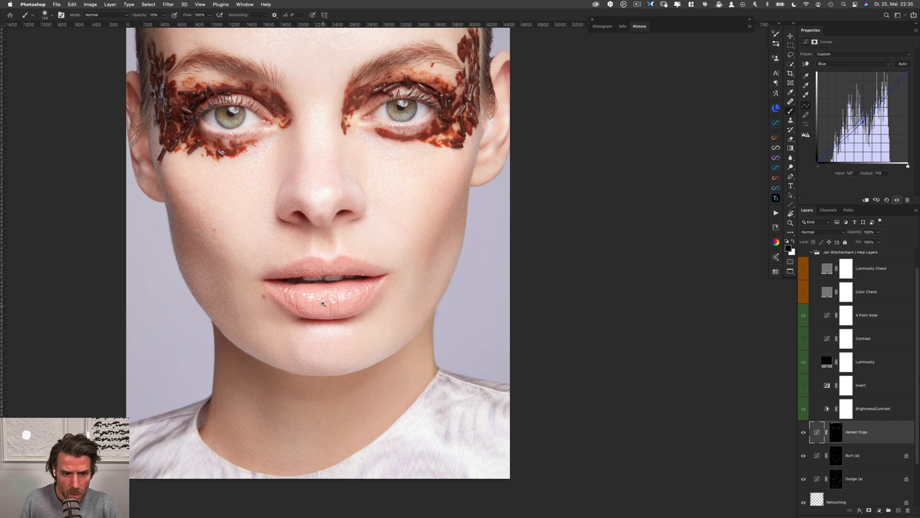
pyautogui.click(323, 303)
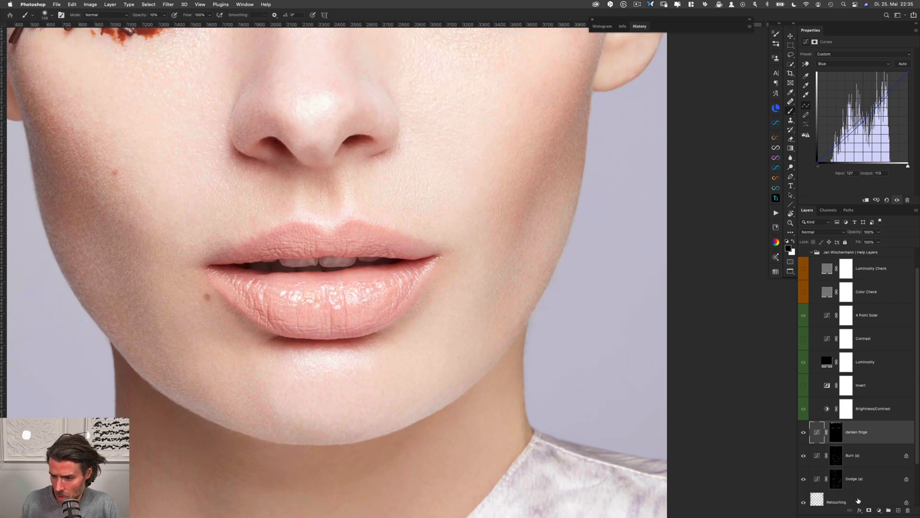
pyautogui.click(858, 500)
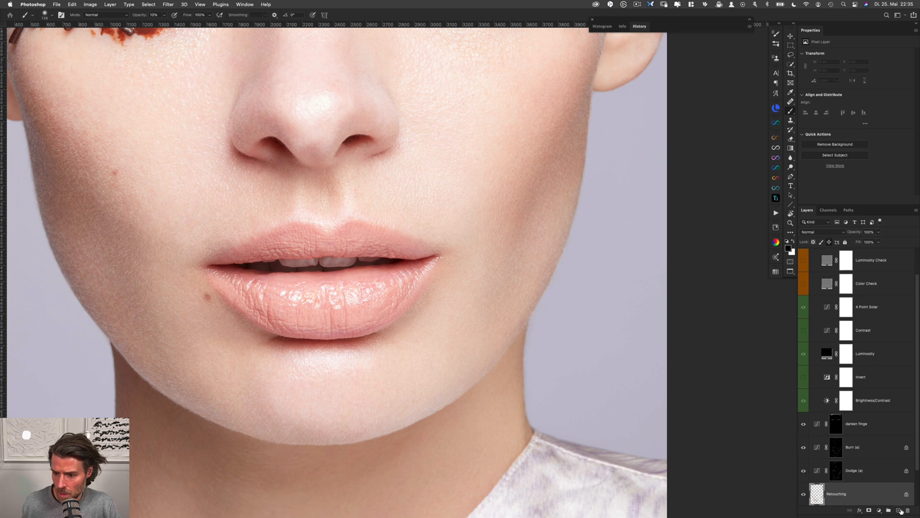
pyautogui.click(899, 510)
pyautogui.doubleClick(833, 494)
pyautogui.write('lips')
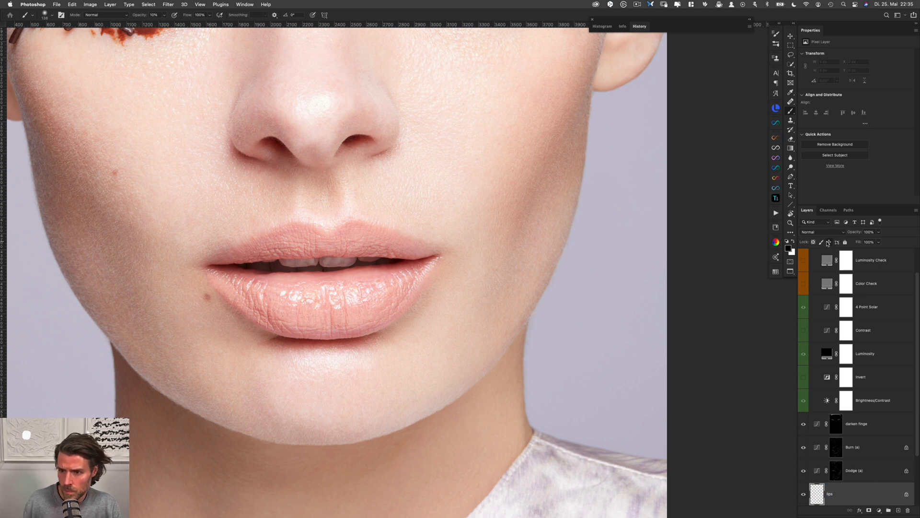
pyautogui.write('s')
# With the Clone Stamp at 30% opacity, smooth the small flaws along the lower lip's upper edge, above the glossy highlights
pyautogui.moveTo(396, 280); pyautogui.dragTo(420, 282)
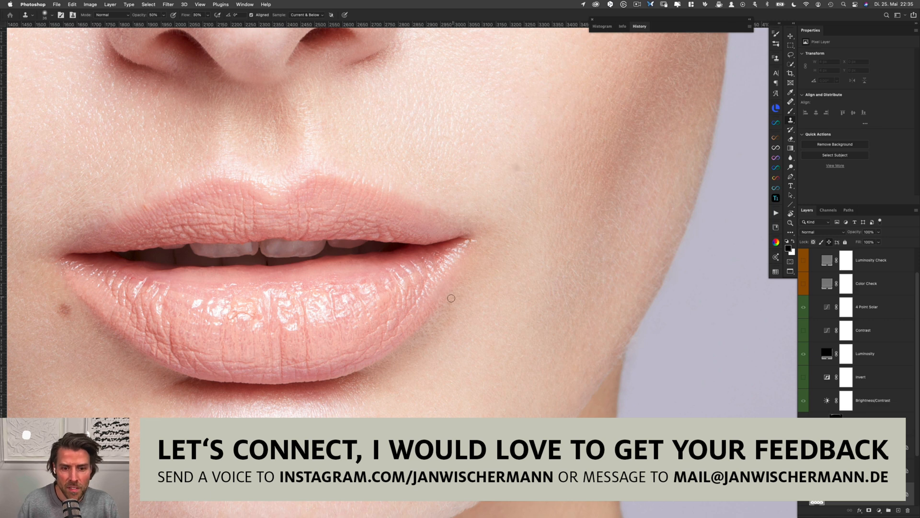
pyautogui.moveTo(360, 339); pyautogui.dragTo(356, 339)
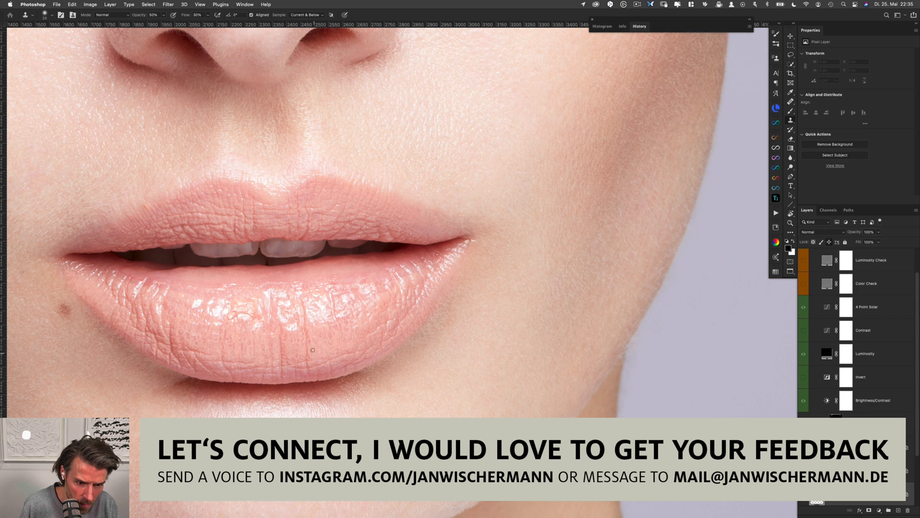
pyautogui.press('3')
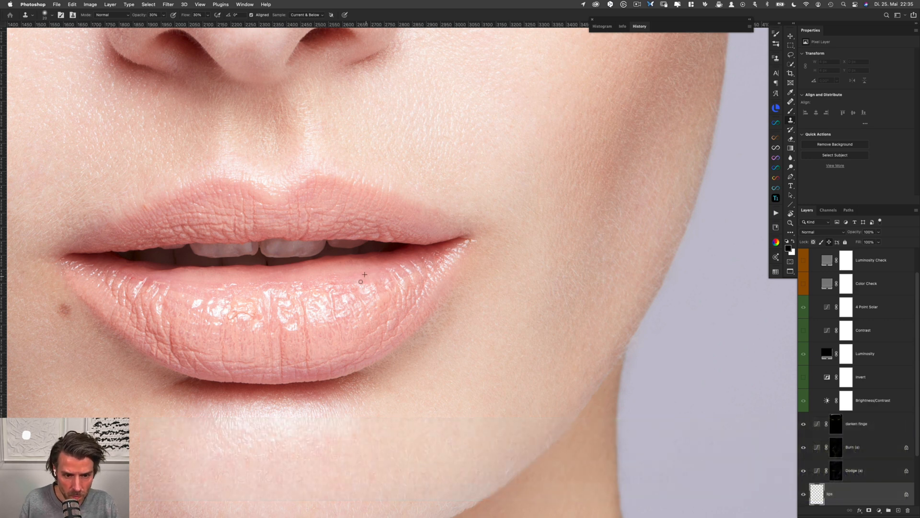
pyautogui.keyDown('alt'); pyautogui.click(243, 280); pyautogui.keyUp('alt')
pyautogui.moveTo(224, 286); pyautogui.dragTo(221, 289)
pyautogui.keyDown('alt'); pyautogui.click(191, 287); pyautogui.keyUp('alt')
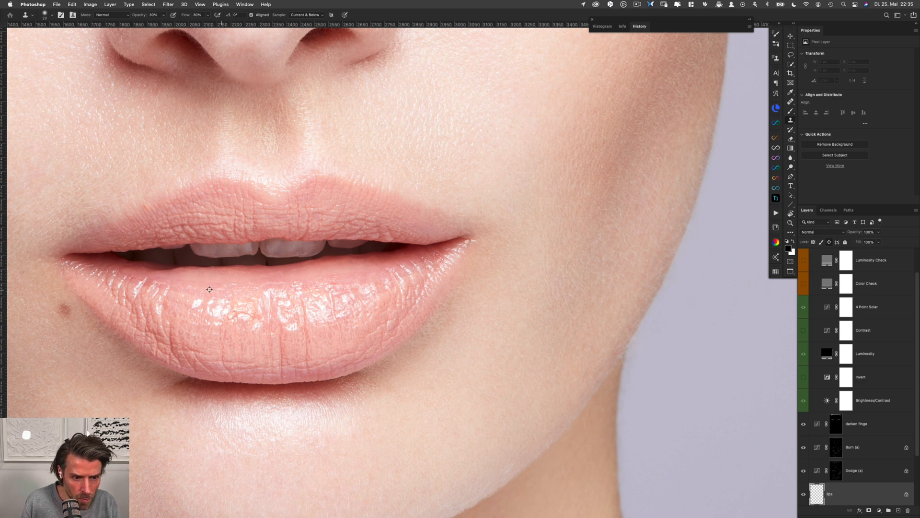
# Clone away the creases and uneven bright spots on the lower lip's left part, beside the glossy highlight
pyautogui.keyDown('alt'); pyautogui.click(142, 287); pyautogui.keyUp('alt')
pyautogui.moveTo(143, 281)
pyautogui.mouseDown()
pyautogui.moveTo(180, 286)
pyautogui.moveTo(171, 308)
pyautogui.moveTo(169, 298)
pyautogui.moveTo(170, 317)
pyautogui.moveTo(177, 307)
pyautogui.moveTo(151, 286)
pyautogui.moveTo(146, 294)
pyautogui.moveTo(198, 304)
pyautogui.mouseUp()
pyautogui.keyDown('alt'); pyautogui.click(159, 281); pyautogui.keyUp('alt')
pyautogui.keyDown('alt'); pyautogui.click(175, 283); pyautogui.keyUp('alt')
pyautogui.keyDown('alt'); pyautogui.click(178, 287); pyautogui.keyUp('alt')
pyautogui.keyDown('alt'); pyautogui.click(172, 309); pyautogui.keyUp('alt')
pyautogui.keyDown('alt'); pyautogui.click(178, 307); pyautogui.keyUp('alt')
pyautogui.keyDown('alt'); pyautogui.click(178, 298); pyautogui.keyUp('alt')
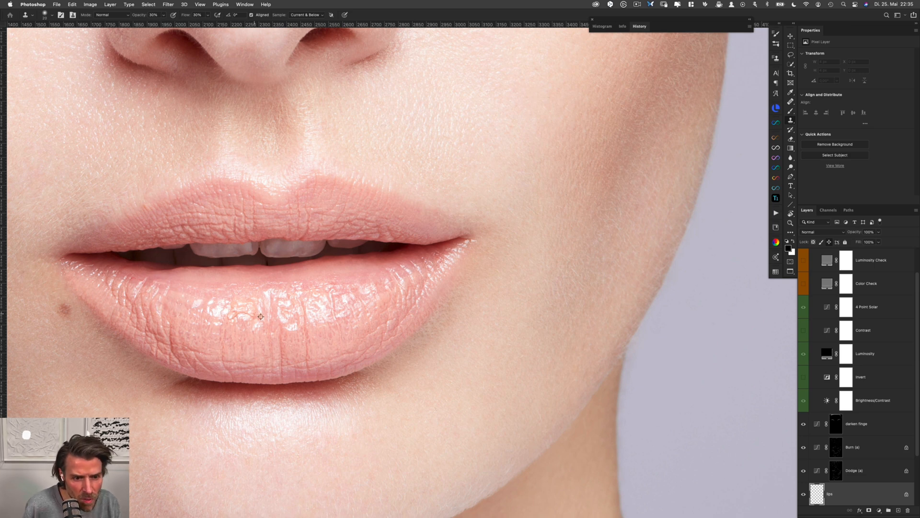
# Clone out distracting lines in the lower lip's central highlight and across its lower right part
pyautogui.keyDown('alt'); pyautogui.click(285, 302); pyautogui.keyUp('alt')
pyautogui.moveTo(277, 302)
pyautogui.mouseDown()
pyautogui.moveTo(302, 306)
pyautogui.moveTo(301, 298)
pyautogui.moveTo(307, 360)
pyautogui.moveTo(370, 352)
pyautogui.moveTo(354, 358)
pyautogui.moveTo(369, 346)
pyautogui.moveTo(343, 368)
pyautogui.mouseUp()
pyautogui.keyDown('alt'); pyautogui.click(296, 307); pyautogui.keyUp('alt')
pyautogui.keyDown('alt'); pyautogui.click(320, 307); pyautogui.keyUp('alt')
pyautogui.keyDown('alt'); pyautogui.click(316, 344); pyautogui.keyUp('alt')
pyautogui.keyDown('alt'); pyautogui.click(351, 345); pyautogui.keyUp('alt')
pyautogui.keyDown('alt'); pyautogui.click(341, 351); pyautogui.keyUp('alt')
pyautogui.keyDown('alt'); pyautogui.click(361, 347); pyautogui.keyUp('alt')
pyautogui.keyDown('alt'); pyautogui.click(362, 359); pyautogui.keyUp('alt')
pyautogui.keyDown('alt'); pyautogui.click(347, 360); pyautogui.keyUp('alt')
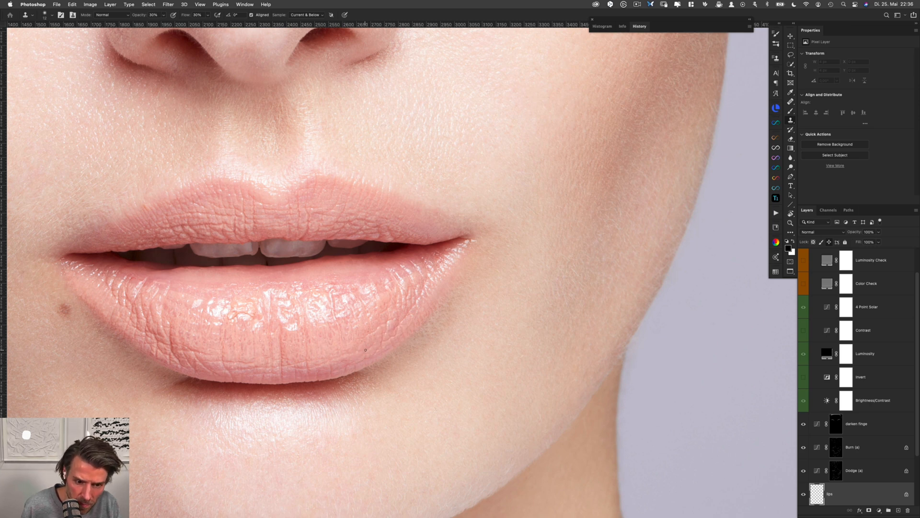
# Soften the vertical creases near the lower edge of the lower lip's middle with the Clone Stamp
pyautogui.keyDown('alt'); pyautogui.click(323, 360); pyautogui.keyUp('alt')
pyautogui.moveTo(321, 370)
pyautogui.mouseDown()
pyautogui.moveTo(323, 363)
pyautogui.moveTo(306, 368)
pyautogui.mouseUp()
pyautogui.keyDown('alt'); pyautogui.click(305, 359); pyautogui.keyUp('alt')
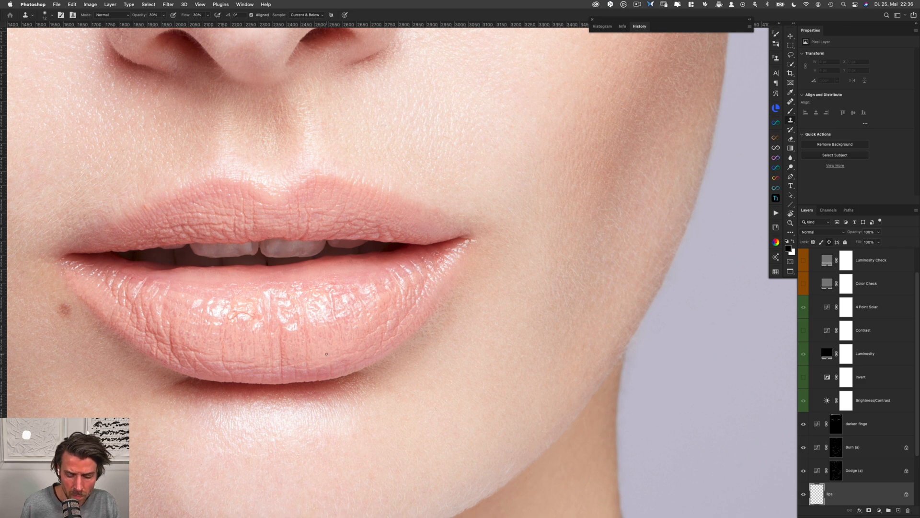
pyautogui.keyDown('alt'); pyautogui.click(249, 357); pyautogui.keyUp('alt')
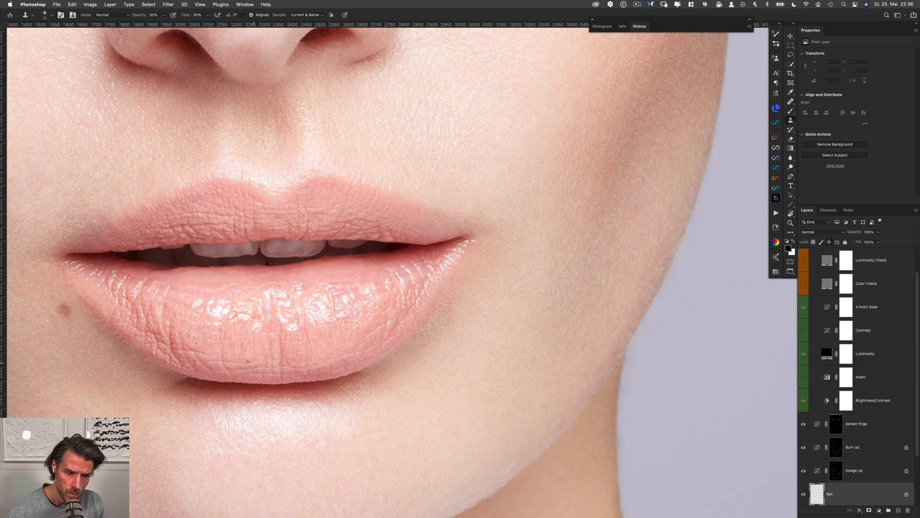
pyautogui.click(248, 365)
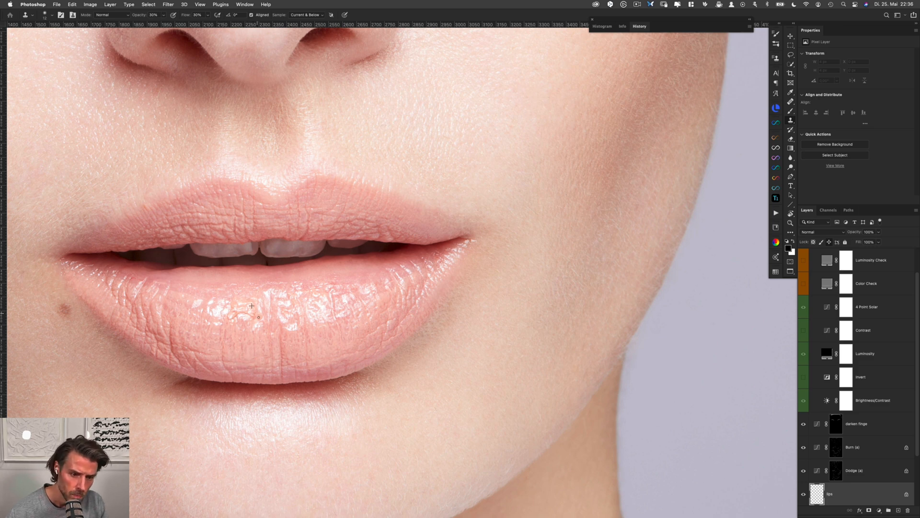
# Clone away the curved squiggle in the glossy highlight just left of the lower lip's centre
pyautogui.moveTo(249, 315); pyautogui.dragTo(254, 317)
pyautogui.click(255, 318)
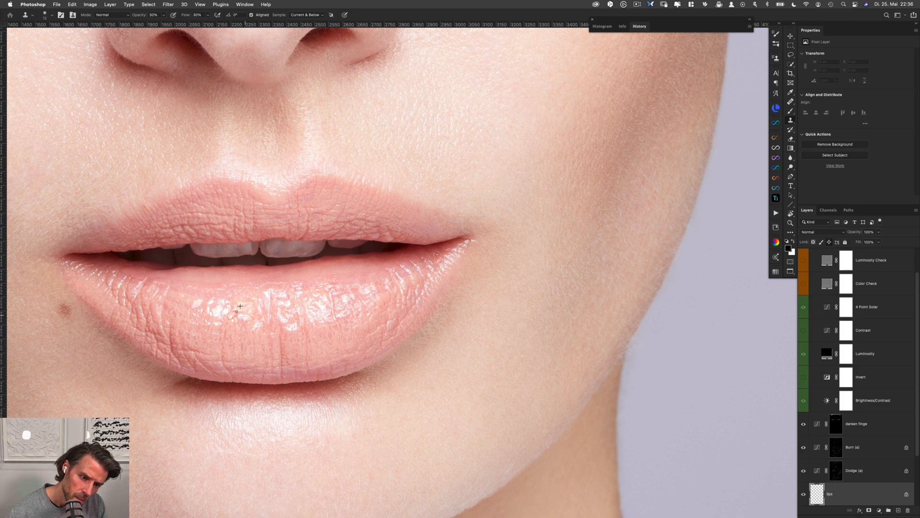
pyautogui.click(234, 310)
pyautogui.keyDown('alt'); pyautogui.click(237, 309); pyautogui.keyUp('alt')
pyautogui.click(243, 313)
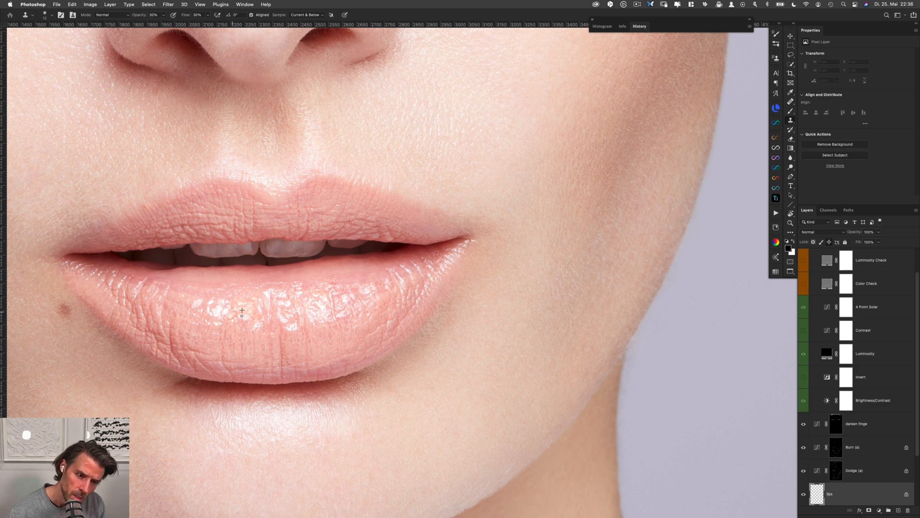
pyautogui.moveTo(234, 316); pyautogui.dragTo(239, 316)
pyautogui.keyDown('alt'); pyautogui.click(247, 321); pyautogui.keyUp('alt')
pyautogui.keyDown('alt'); pyautogui.click(238, 330); pyautogui.keyUp('alt')
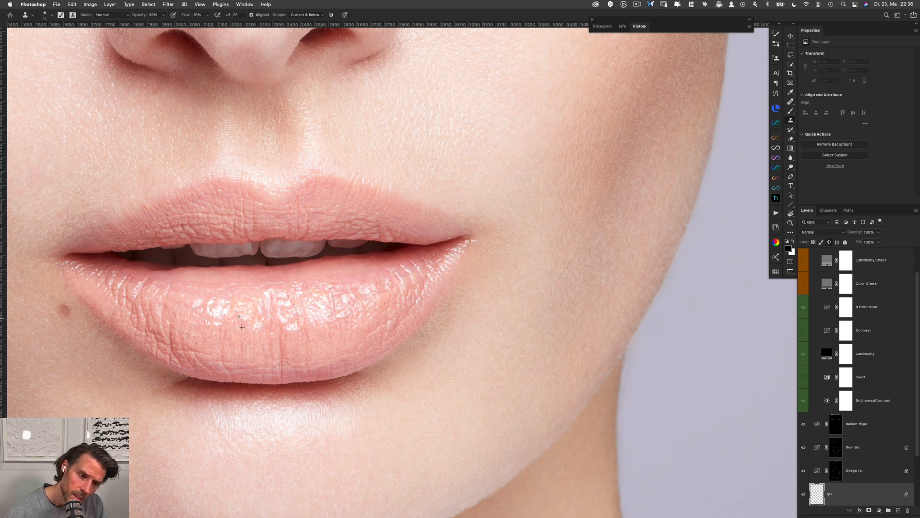
# Smooth the fine lines on the lower left of the lower lip, working toward its bottom centre
pyautogui.keyDown('alt'); pyautogui.click(203, 343); pyautogui.keyUp('alt')
pyautogui.moveTo(190, 350)
pyautogui.mouseDown()
pyautogui.moveTo(204, 363)
pyautogui.moveTo(259, 367)
pyautogui.mouseUp()
pyautogui.keyDown('alt'); pyautogui.click(223, 363); pyautogui.keyUp('alt')
pyautogui.keyDown('alt'); pyautogui.click(245, 354); pyautogui.keyUp('alt')
pyautogui.click(249, 360)
pyautogui.click(264, 377)
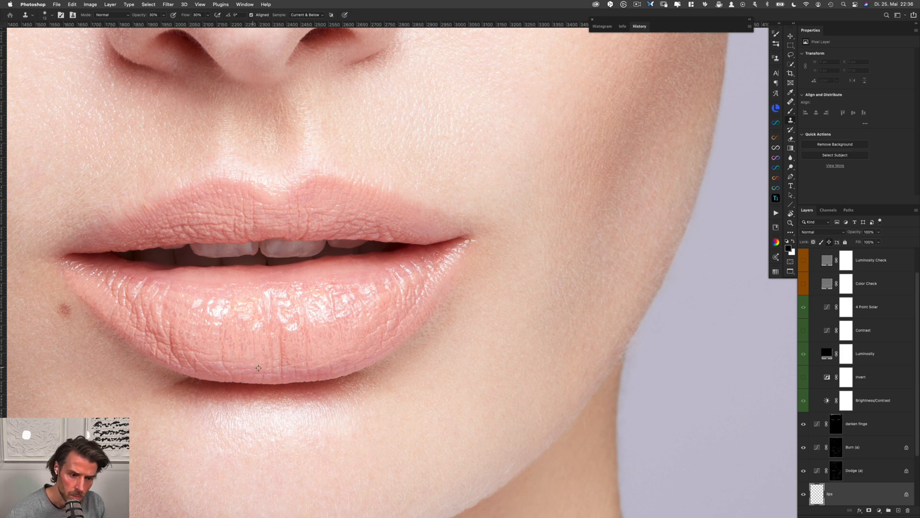
# Clone over the remaining creases across the lower half of the lower lip and compare the retouch with the lips layer hidden and shown
pyautogui.keyDown('alt'); pyautogui.click(334, 353); pyautogui.keyUp('alt')
pyautogui.moveTo(350, 359); pyautogui.dragTo(342, 356)
pyautogui.click(351, 362)
pyautogui.keyDown('alt'); pyautogui.click(304, 349); pyautogui.keyUp('alt')
pyautogui.keyDown('alt'); pyautogui.click(249, 338); pyautogui.keyUp('alt')
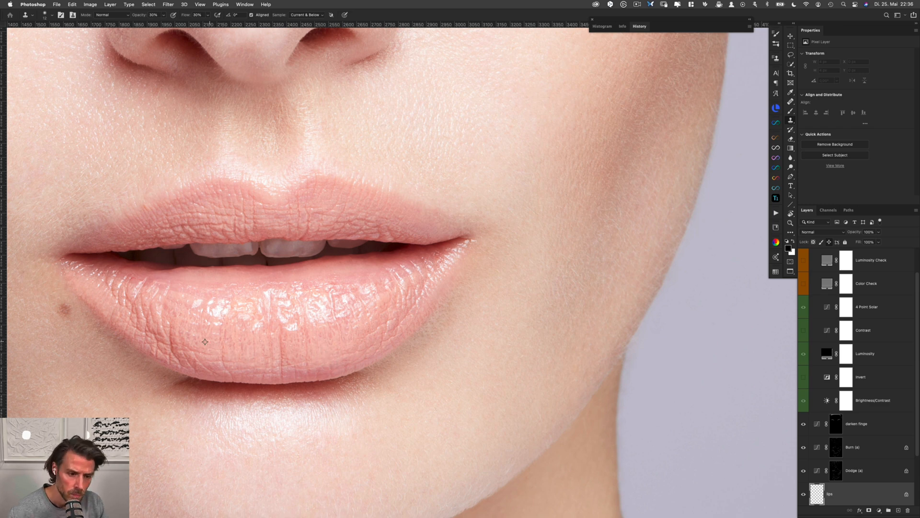
pyautogui.press('super+comma')
pyautogui.press('super+comma')
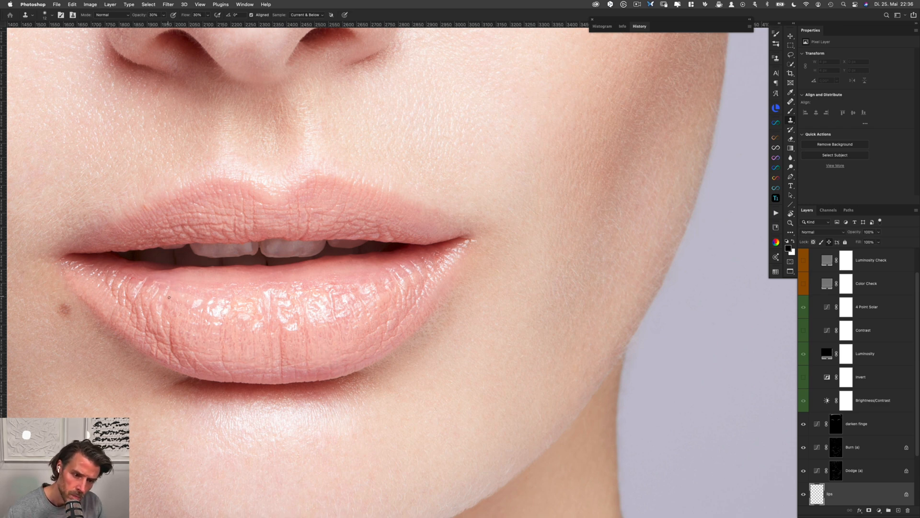
# Clone out the deep wrinkles on the lower lip's left side, up toward the corner of the mouth
pyautogui.keyDown('alt'); pyautogui.click(192, 362); pyautogui.keyUp('alt')
pyautogui.moveTo(186, 357)
pyautogui.mouseDown()
pyautogui.moveTo(178, 334)
pyautogui.moveTo(180, 344)
pyautogui.mouseUp()
pyautogui.keyDown('alt'); pyautogui.click(185, 340); pyautogui.keyUp('alt')
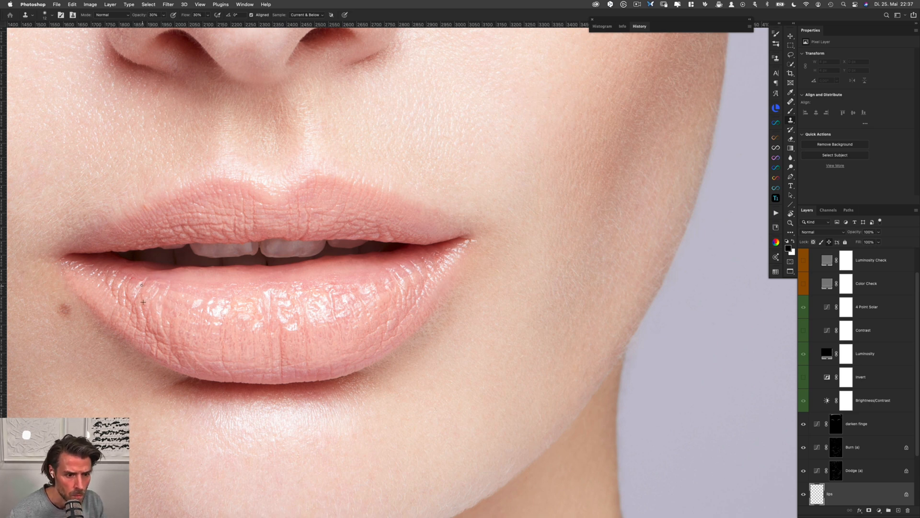
pyautogui.keyDown('alt'); pyautogui.click(152, 276); pyautogui.keyUp('alt')
pyautogui.click(144, 279)
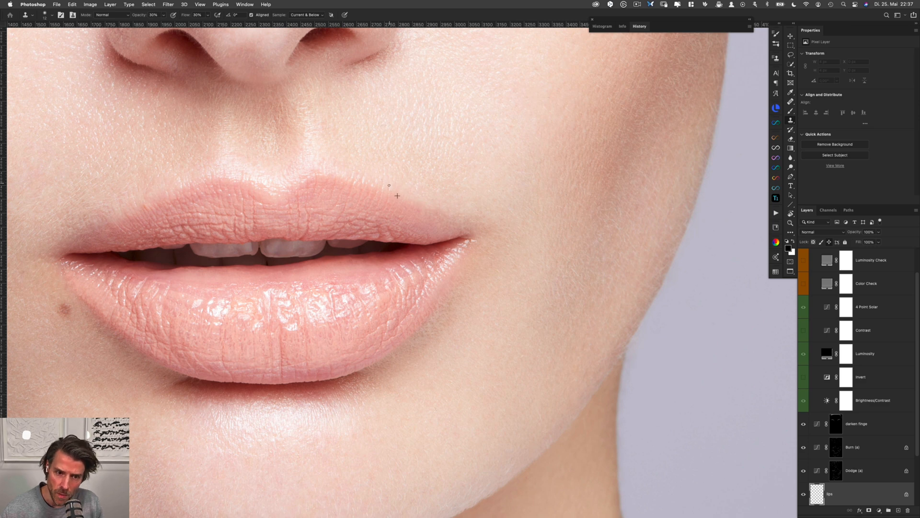
# Clone out texture along the upper lip's left edge and the lower lip's left corner, and undo the stray stroke by the mouth opening
pyautogui.keyDown('alt'); pyautogui.click(153, 197); pyautogui.keyUp('alt')
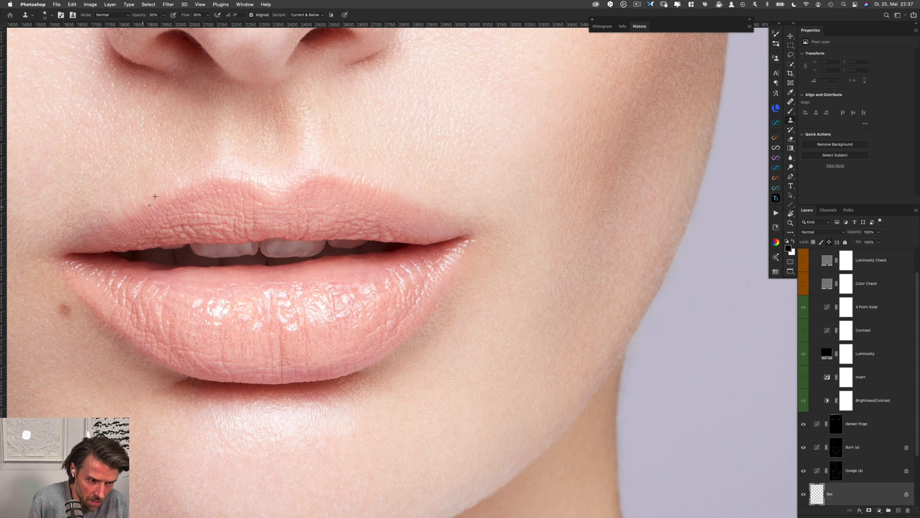
pyautogui.keyDown('alt'); pyautogui.click(121, 211); pyautogui.keyUp('alt')
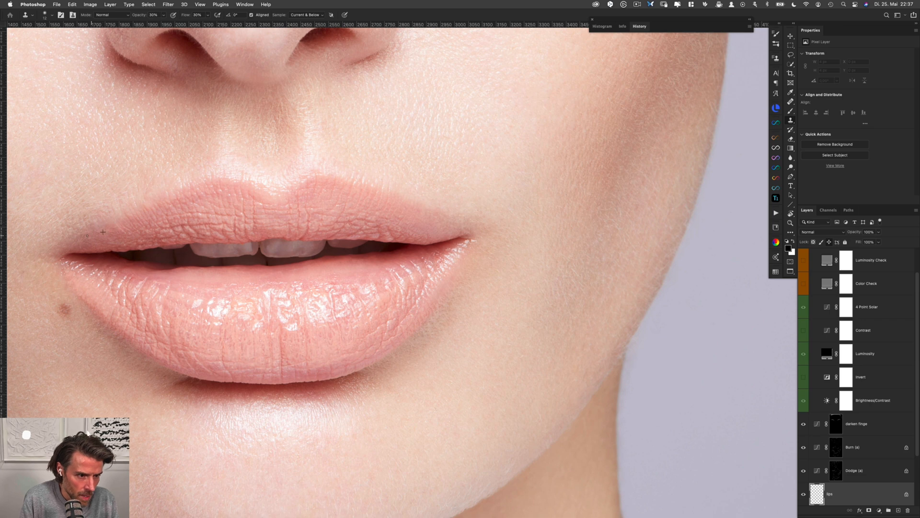
pyautogui.keyDown('alt'); pyautogui.click(153, 282); pyautogui.keyUp('alt')
pyautogui.keyDown('alt'); pyautogui.click(144, 280); pyautogui.keyUp('alt')
pyautogui.moveTo(123, 278); pyautogui.dragTo(92, 261)
pyautogui.keyDown('alt'); pyautogui.click(123, 270); pyautogui.keyUp('alt')
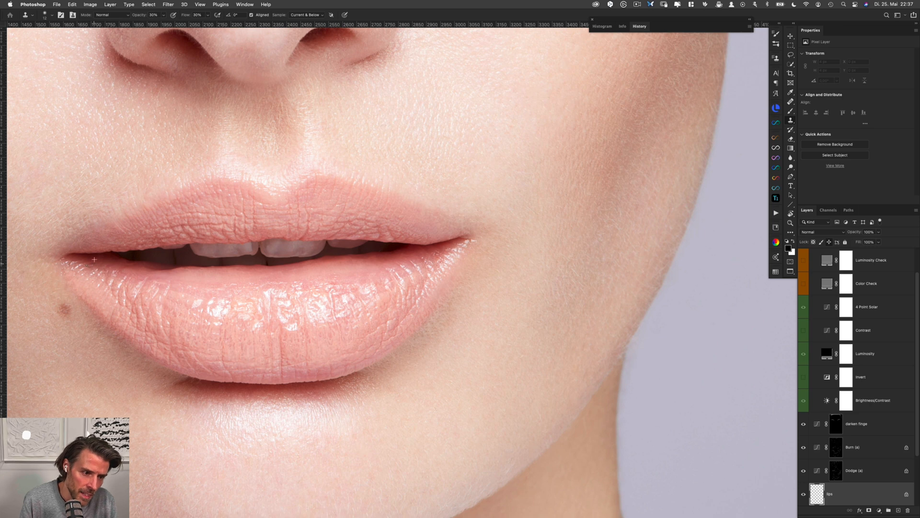
pyautogui.keyDown('alt'); pyautogui.click(200, 265); pyautogui.keyUp('alt')
pyautogui.press('super+z')
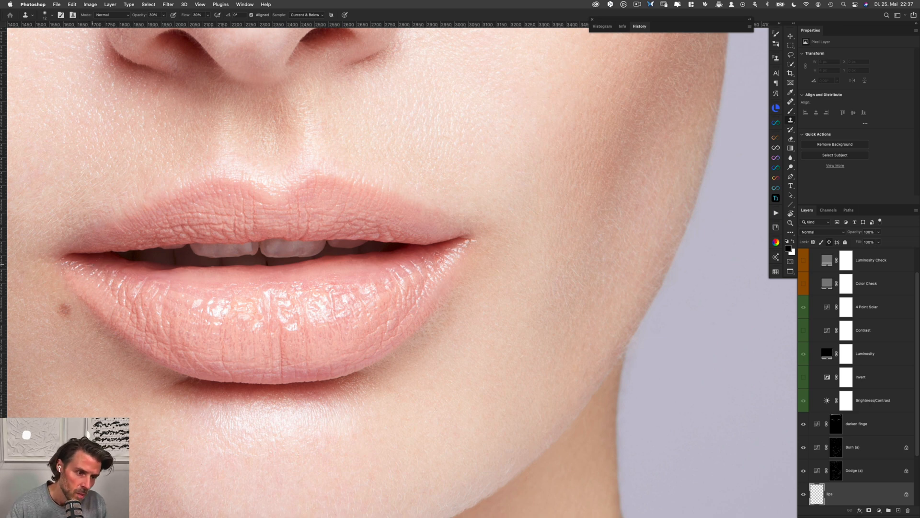
# Clone away small specks above the glossy highlight right of the lower lip's centre and along toward the right mouth corner
pyautogui.keyDown('alt'); pyautogui.click(340, 282); pyautogui.keyUp('alt')
pyautogui.moveTo(326, 284); pyautogui.dragTo(328, 283)
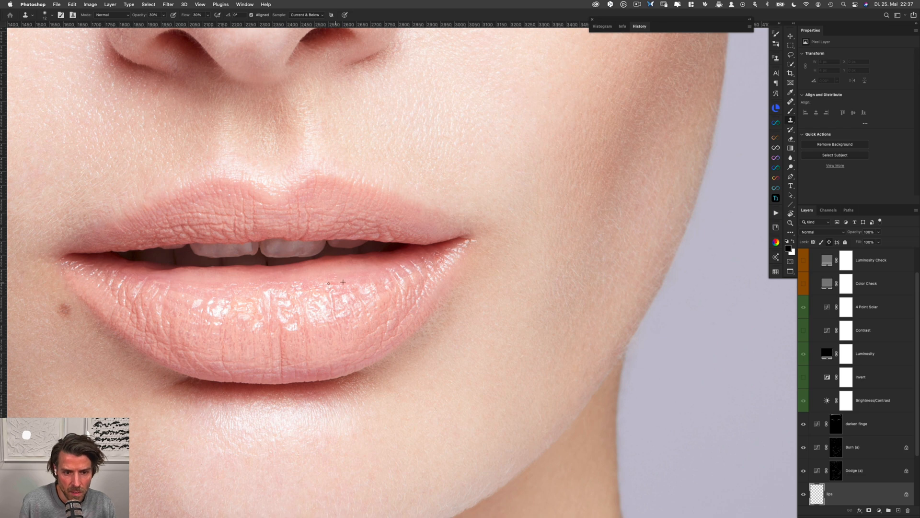
pyautogui.keyDown('alt'); pyautogui.click(449, 256); pyautogui.keyUp('alt')
pyautogui.moveTo(442, 258); pyautogui.dragTo(423, 258)
pyautogui.keyDown('alt'); pyautogui.click(454, 253); pyautogui.keyUp('alt')
pyautogui.keyDown('alt'); pyautogui.click(403, 263); pyautogui.keyUp('alt')
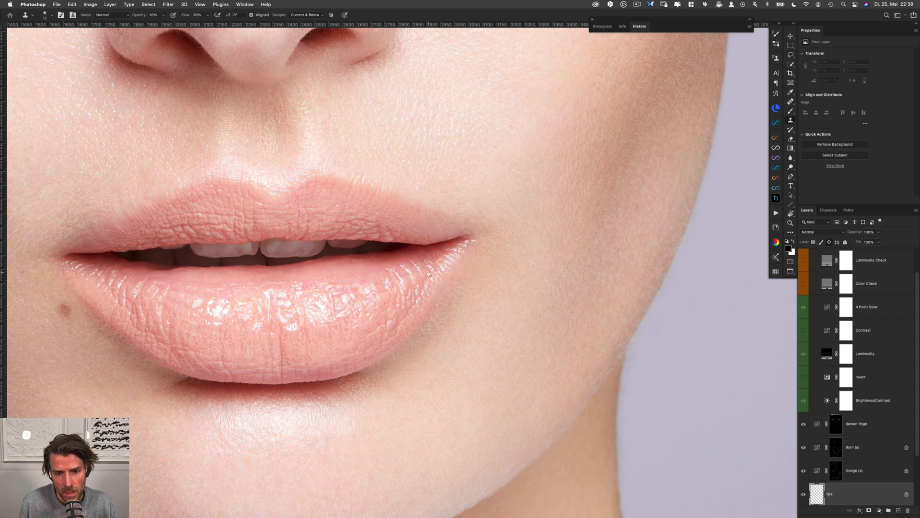
# Clone over the vertical crease in the lower part of the lower lip, just right of its centre
pyautogui.scroll(-3, 426, 281)
pyautogui.hscroll(-2, 427, 282)
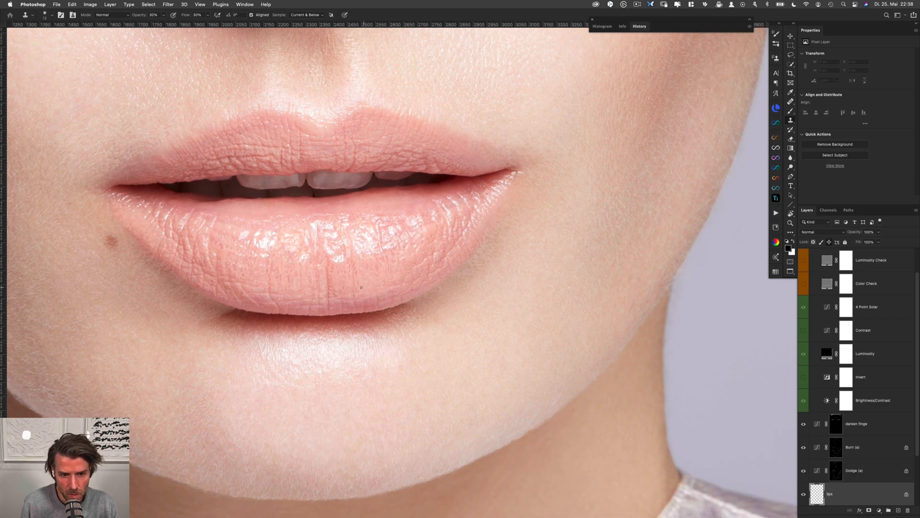
pyautogui.keyDown('alt'); pyautogui.click(343, 288); pyautogui.keyUp('alt')
pyautogui.moveTo(333, 293); pyautogui.dragTo(332, 290)
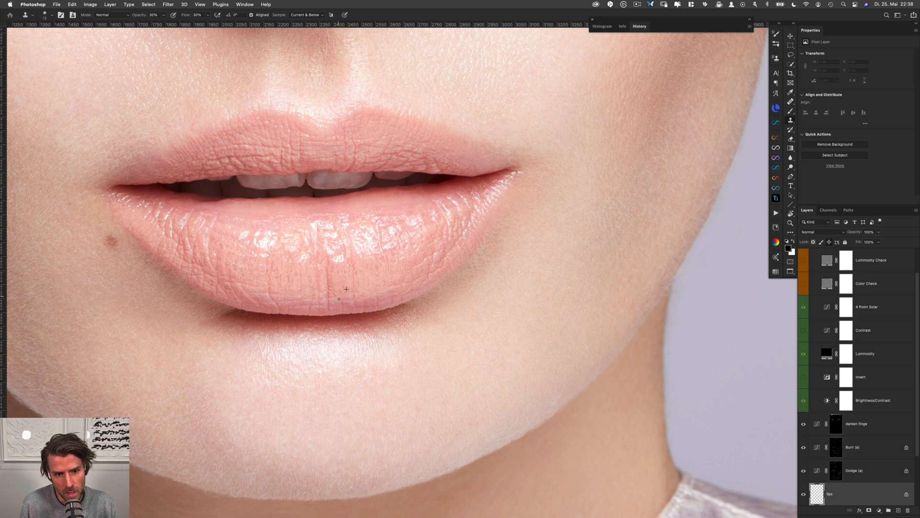
# Clean up the left part of the lower lip's bottom contour where it meets the shadow on the chin
pyautogui.scroll(2, 388, 302)
pyautogui.hscroll(1, 388, 301)
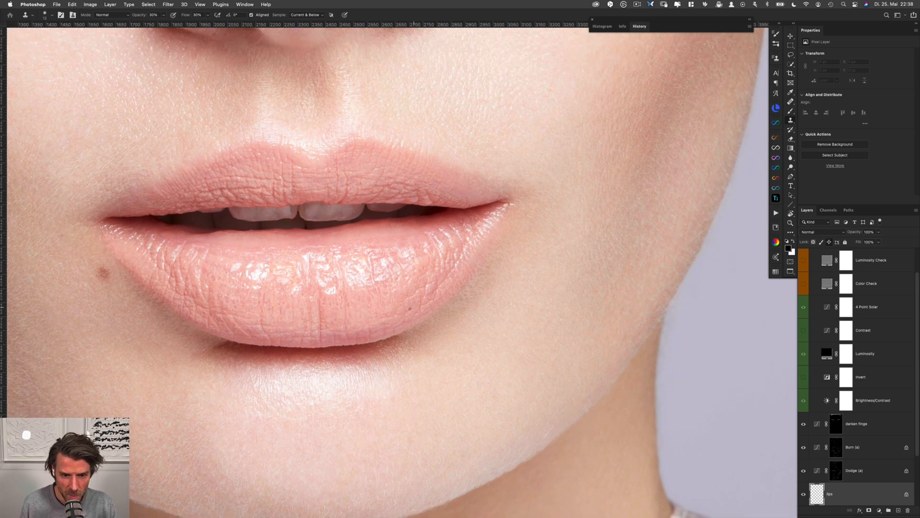
pyautogui.keyDown('alt'); pyautogui.click(223, 349); pyautogui.keyUp('alt')
pyautogui.click(209, 353)
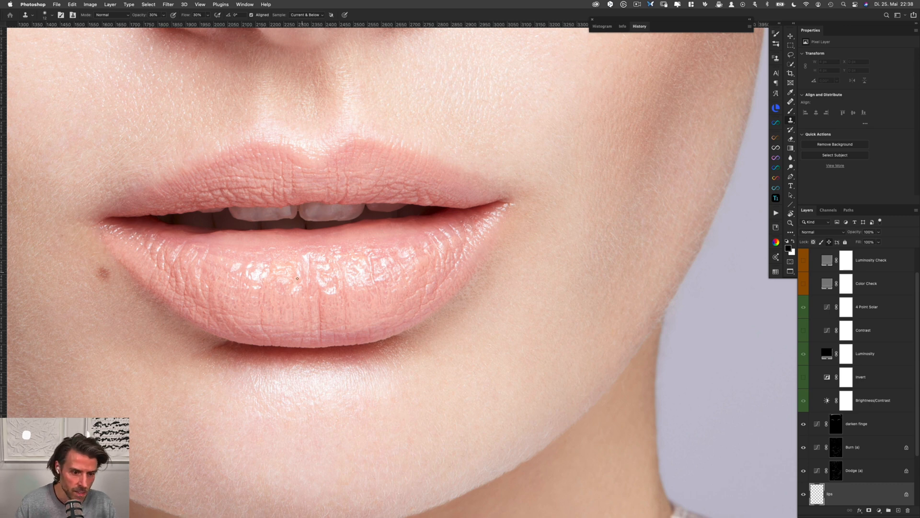
pyautogui.scroll(2, 222, 349)
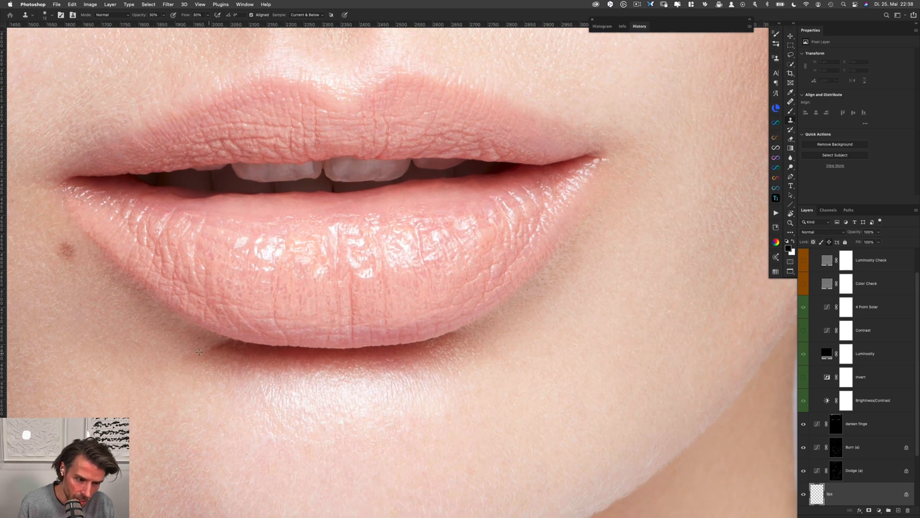
pyautogui.keyDown('alt'); pyautogui.click(243, 345); pyautogui.keyUp('alt')
pyautogui.moveTo(231, 342); pyautogui.dragTo(239, 344)
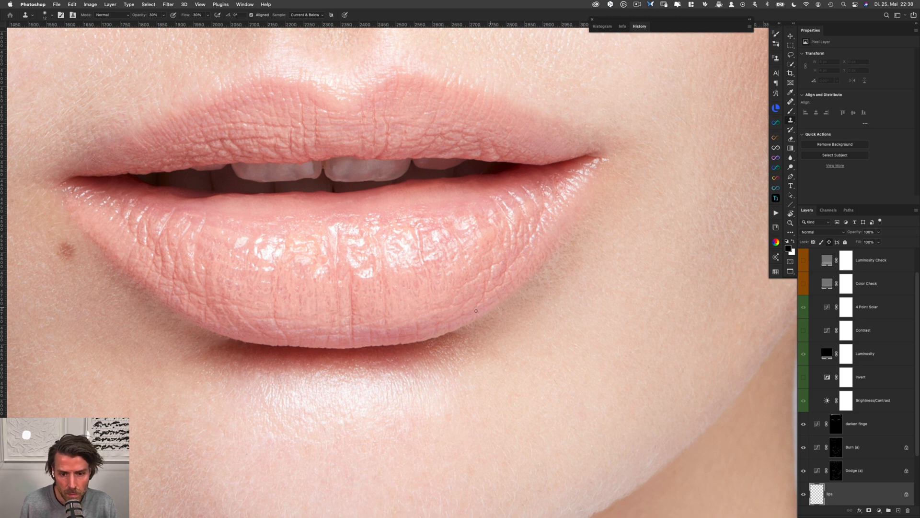
# Clone out the creases on the upper lip just left of the cupid's bow
pyautogui.scroll(-4, 508, 307)
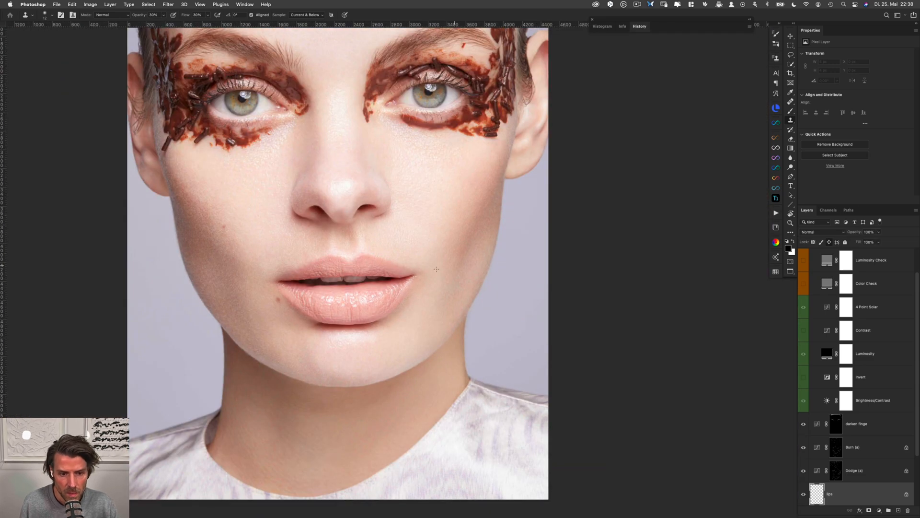
pyautogui.scroll(5, 360, 270)
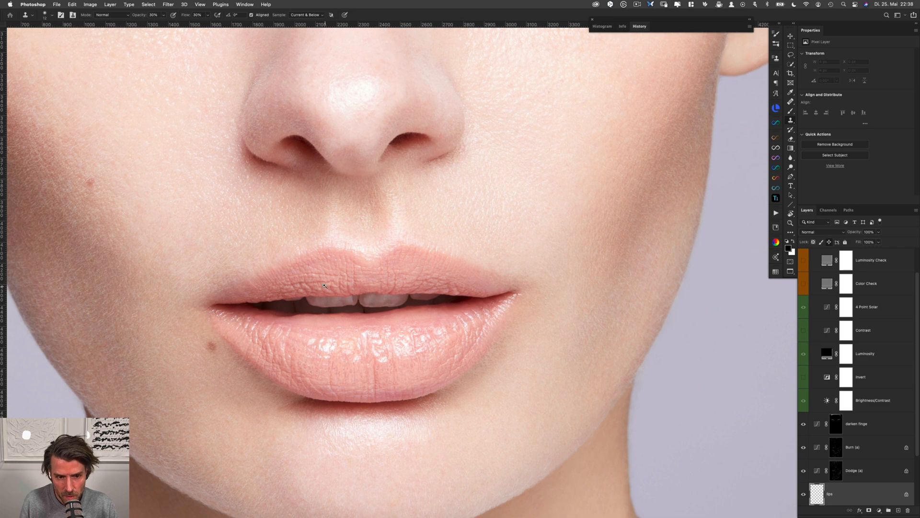
pyautogui.scroll(2, 325, 285)
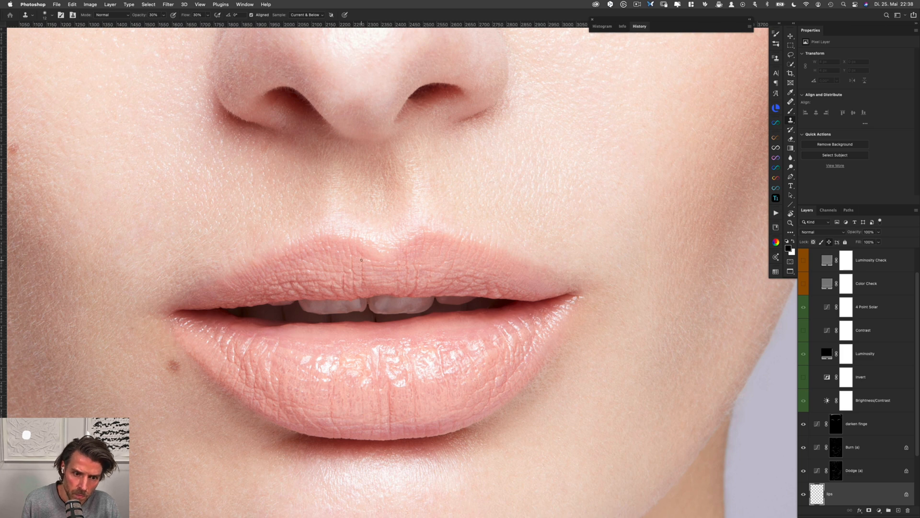
pyautogui.moveTo(362, 273); pyautogui.dragTo(345, 266)
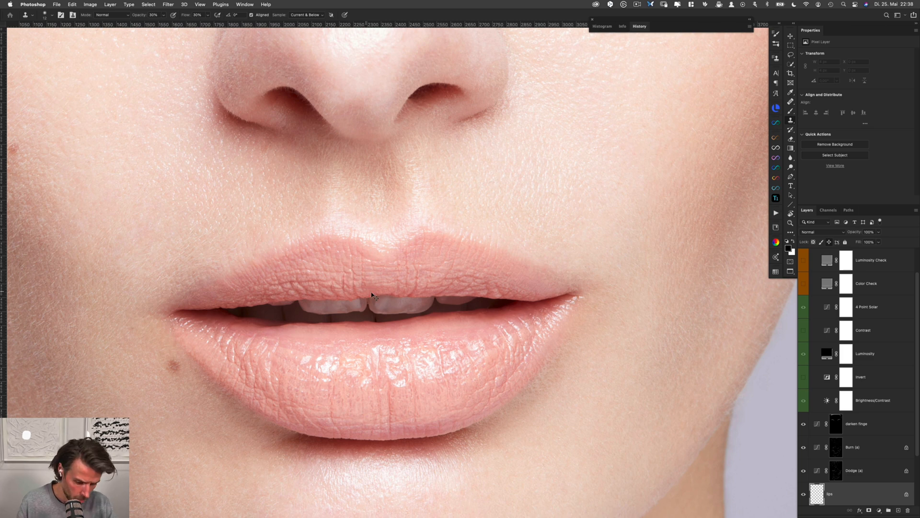
pyautogui.keyDown('alt'); pyautogui.click(370, 267); pyautogui.keyUp('alt')
pyautogui.moveTo(363, 260)
pyautogui.mouseDown()
pyautogui.moveTo(352, 266)
pyautogui.moveTo(355, 286)
pyautogui.moveTo(332, 282)
pyautogui.mouseUp()
pyautogui.keyDown('alt'); pyautogui.click(335, 270); pyautogui.keyUp('alt')
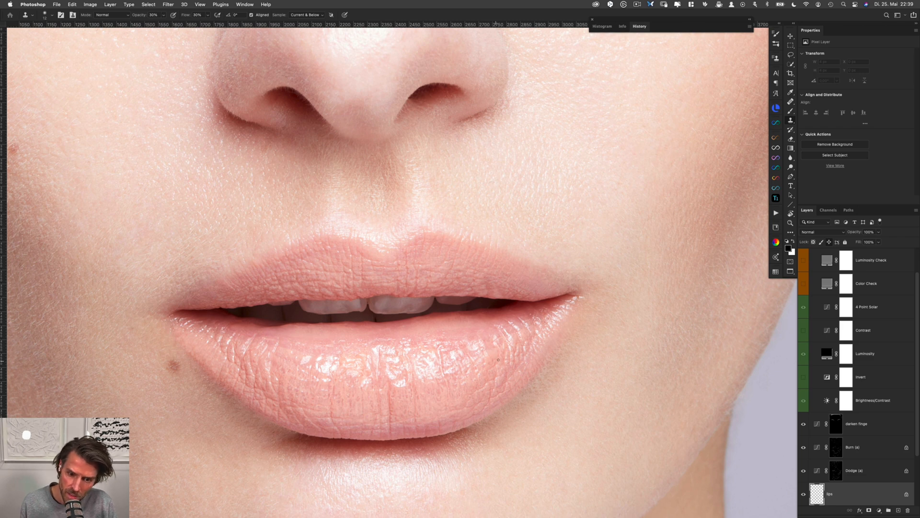
# Smooth the lower lip's inner edge from the right side to left of centre, and clone over its lower central creases
pyautogui.keyDown('alt'); pyautogui.click(483, 329); pyautogui.keyUp('alt')
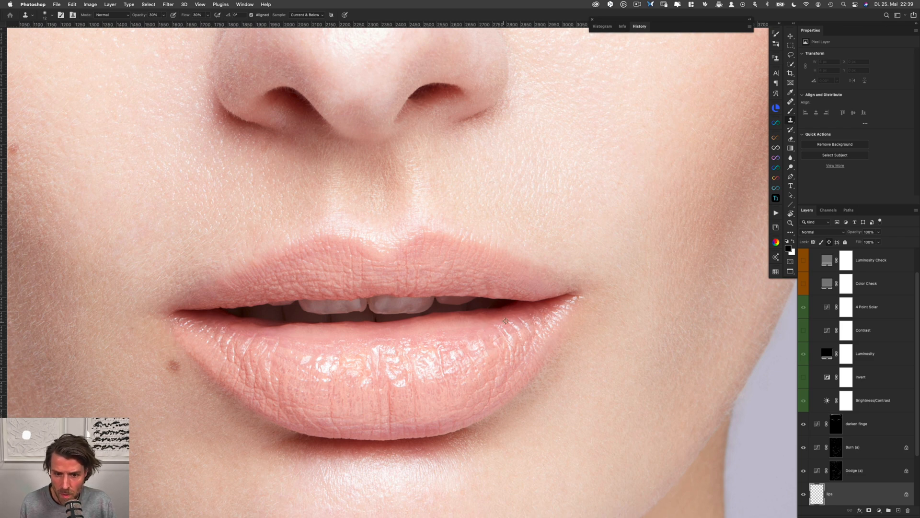
pyautogui.moveTo(505, 324); pyautogui.dragTo(517, 318)
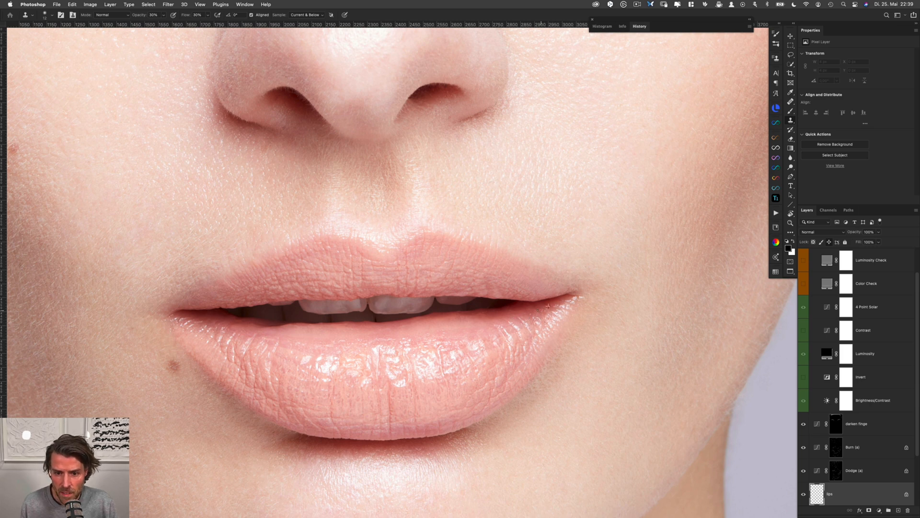
pyautogui.keyDown('alt'); pyautogui.click(391, 338); pyautogui.keyUp('alt')
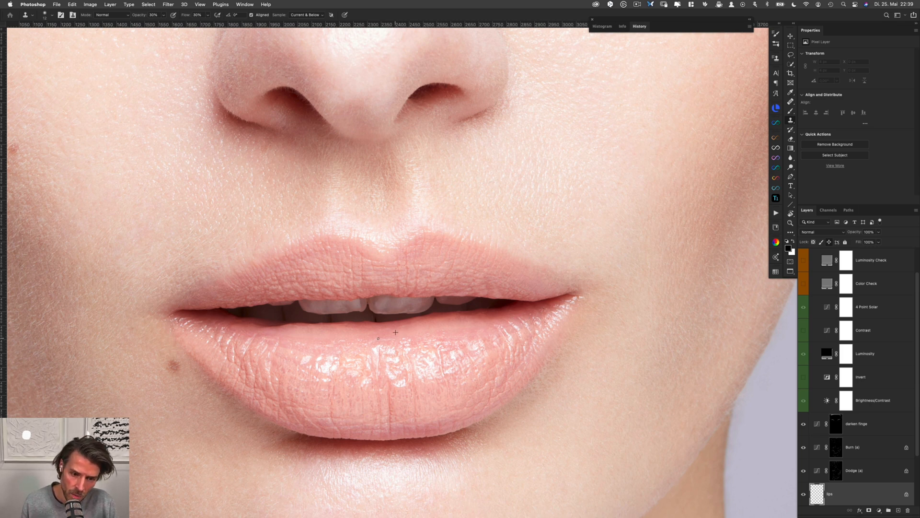
pyautogui.moveTo(378, 338); pyautogui.dragTo(337, 340)
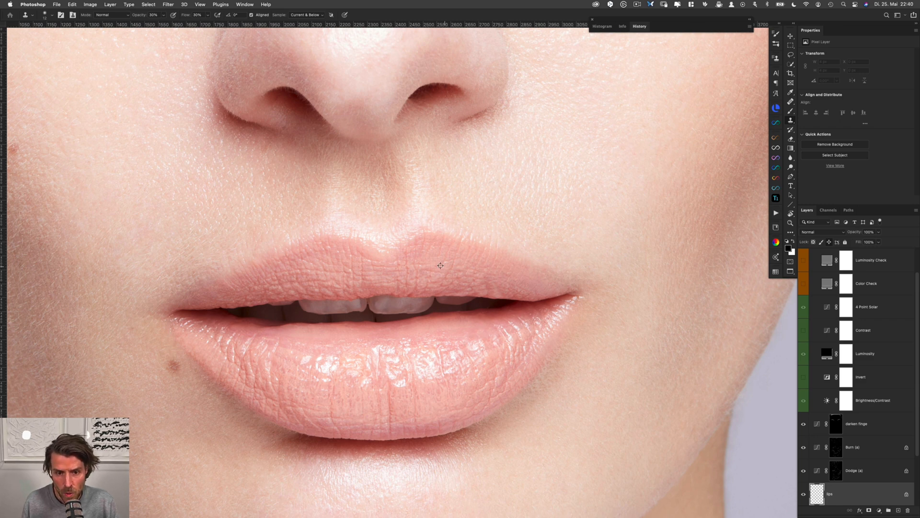
pyautogui.moveTo(394, 390); pyautogui.dragTo(314, 386)
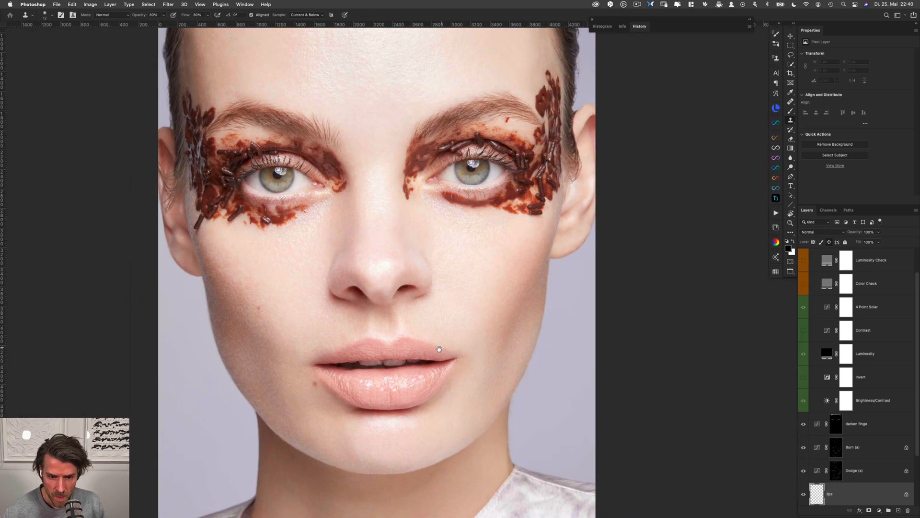
# Review the whole portrait and compare it with the darken finge, Burn (a) and Dodge (a) layers hidden and shown together
pyautogui.moveTo(429, 361); pyautogui.dragTo(405, 281)
pyautogui.moveTo(408, 344)
pyautogui.mouseDown()
pyautogui.moveTo(400, 298)
pyautogui.moveTo(419, 212)
pyautogui.moveTo(427, 292)
pyautogui.mouseUp()
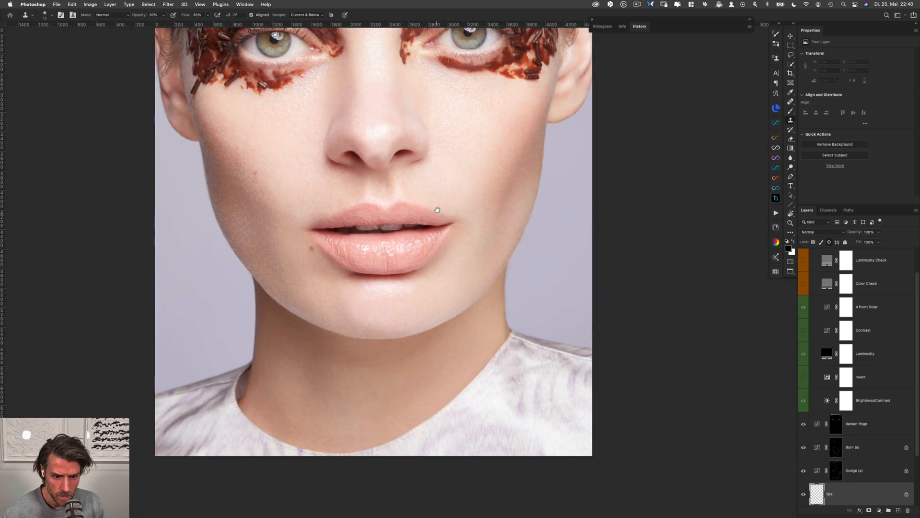
pyautogui.moveTo(456, 95); pyautogui.dragTo(442, 267)
pyautogui.moveTo(450, 194); pyautogui.dragTo(449, 263)
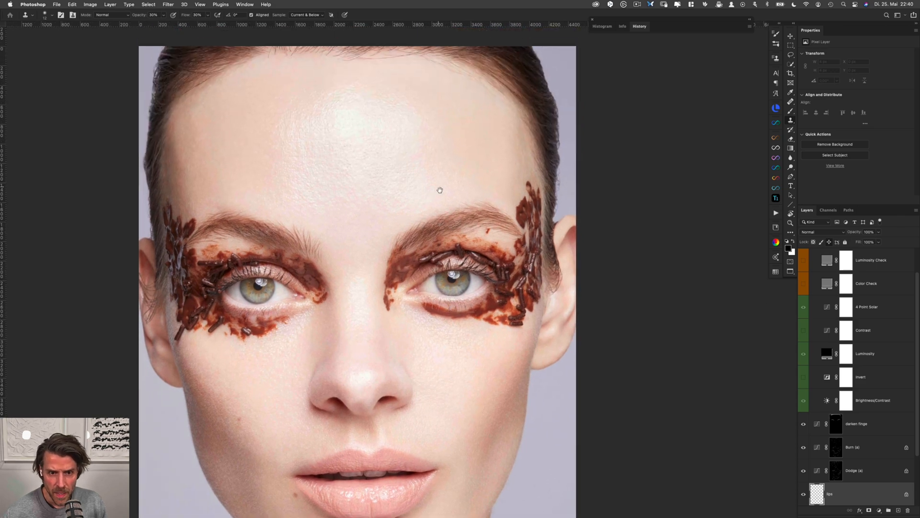
pyautogui.moveTo(440, 189); pyautogui.dragTo(426, 203)
pyautogui.moveTo(464, 267); pyautogui.dragTo(459, 258)
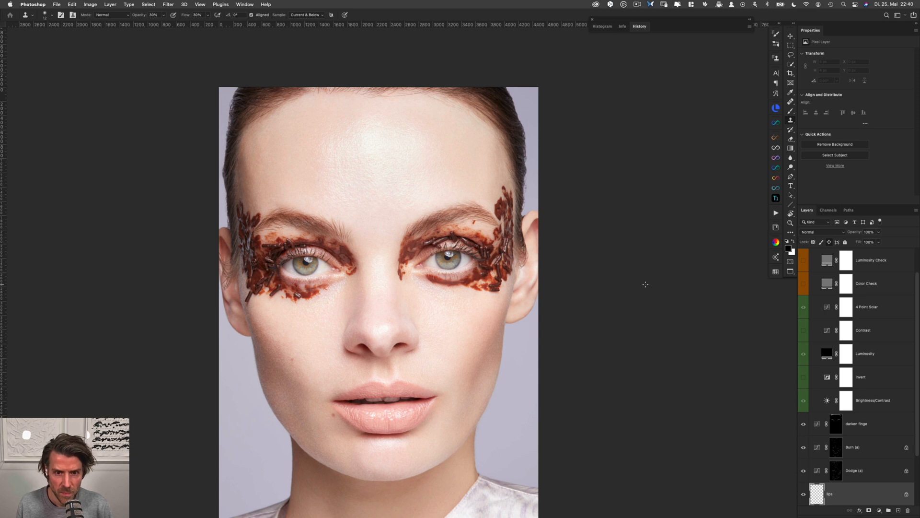
pyautogui.click(878, 428)
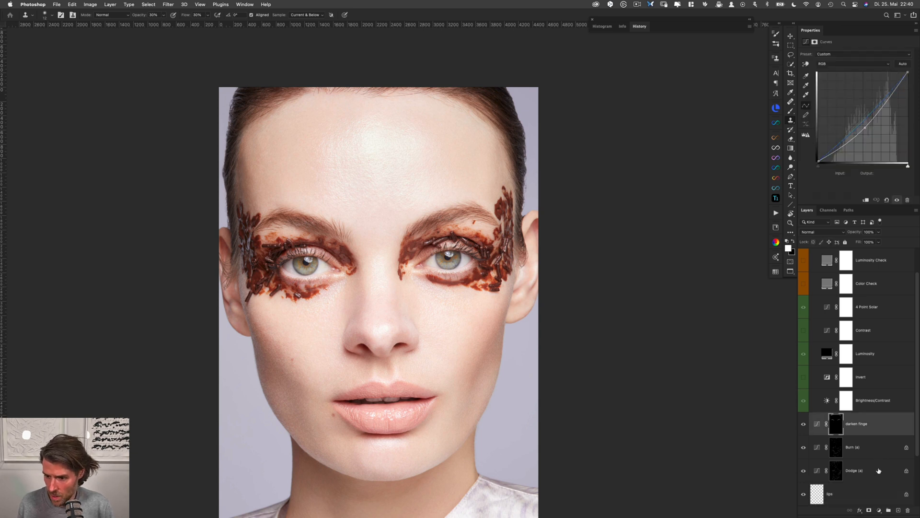
pyautogui.keyDown('shift'); pyautogui.click(879, 468); pyautogui.keyUp('shift')
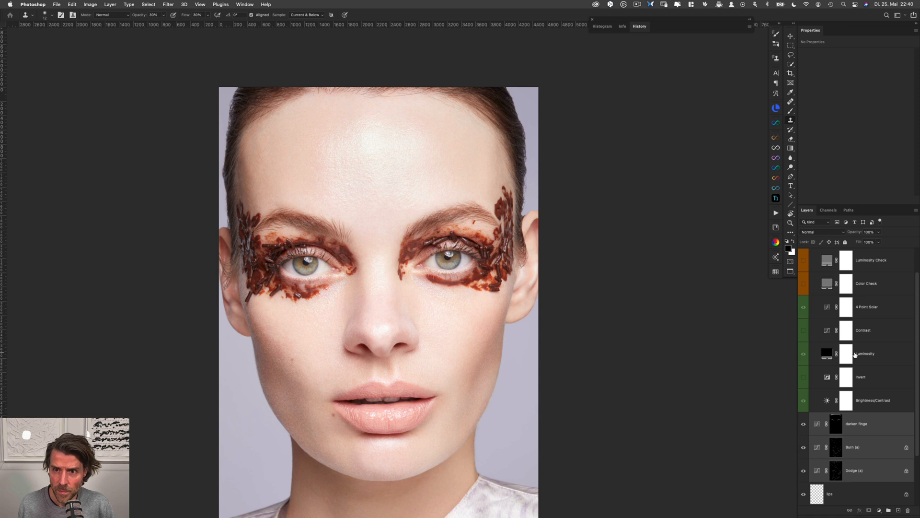
pyautogui.press('super+comma')
pyautogui.press('super+comma')
pyautogui.press('super+comma')
pyautogui.press('super+comma')
pyautogui.press('super+comma')
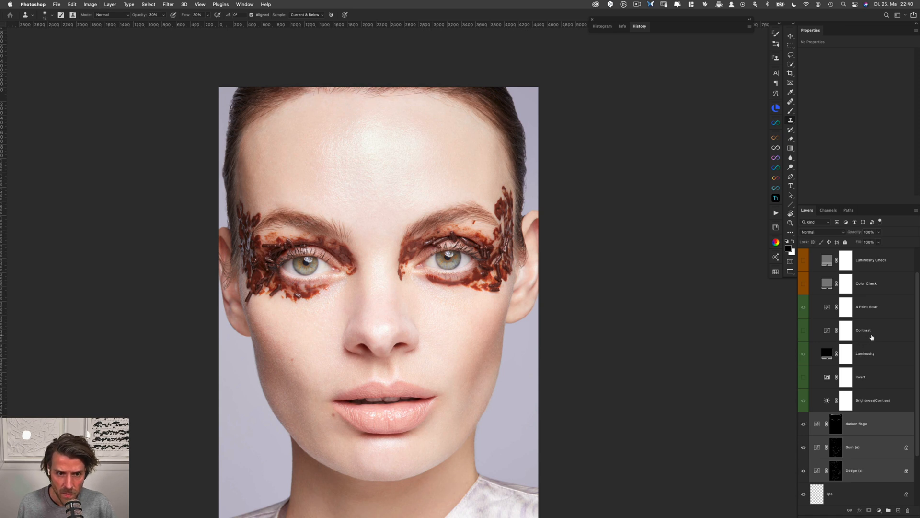
pyautogui.press('super+comma')
pyautogui.press('super+comma')
pyautogui.press('super+comma')
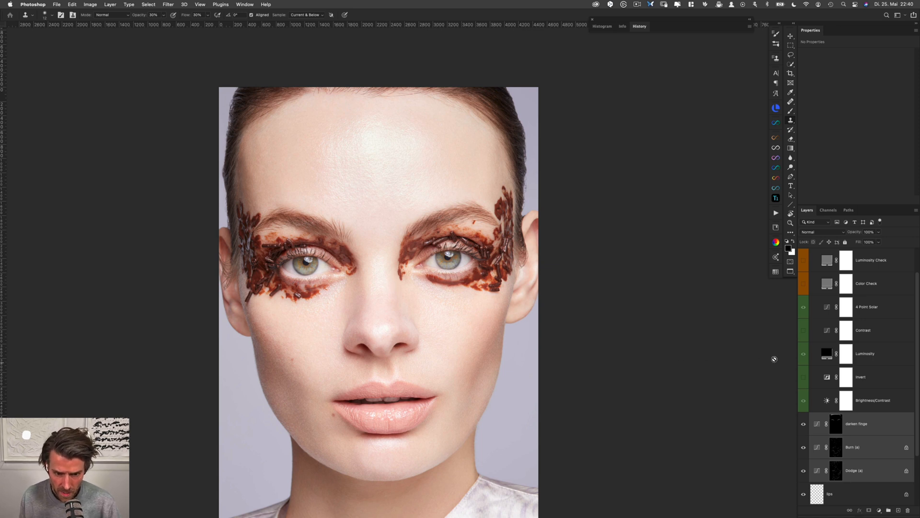
# Create a merged Stamp layer of the visible image directly above the darken finge curves layer
pyautogui.click(880, 422)
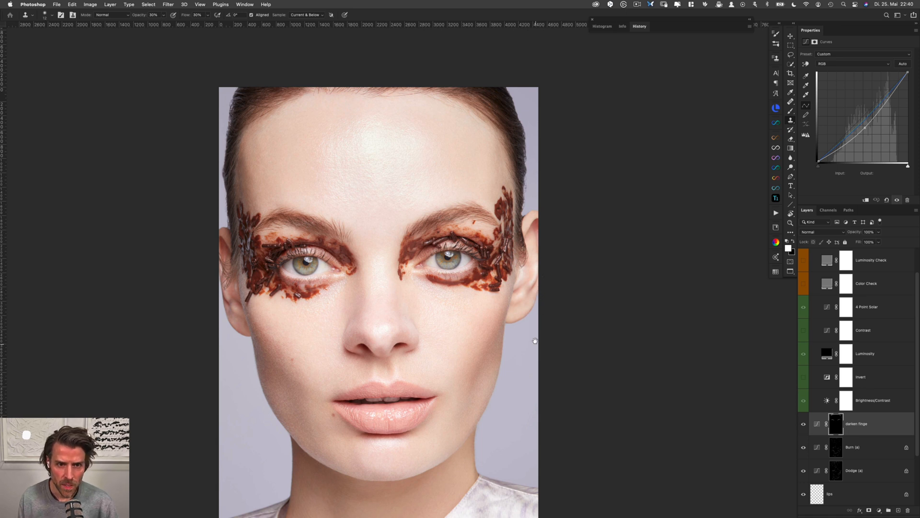
pyautogui.scroll(-2, 546, 281)
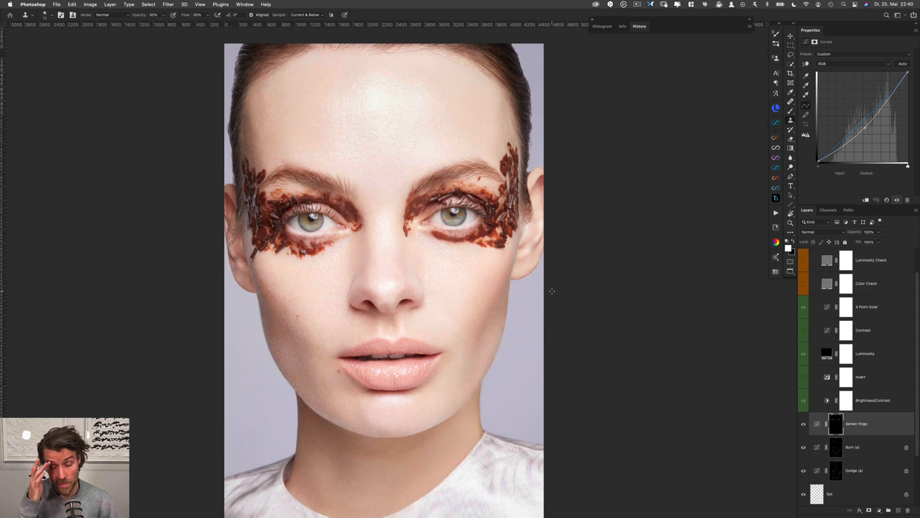
pyautogui.scroll(-1, 542, 318)
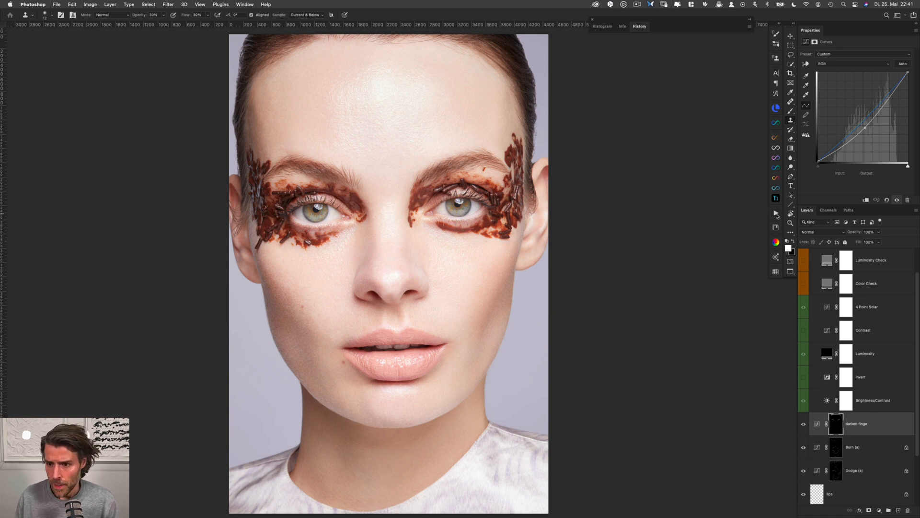
pyautogui.click(776, 214)
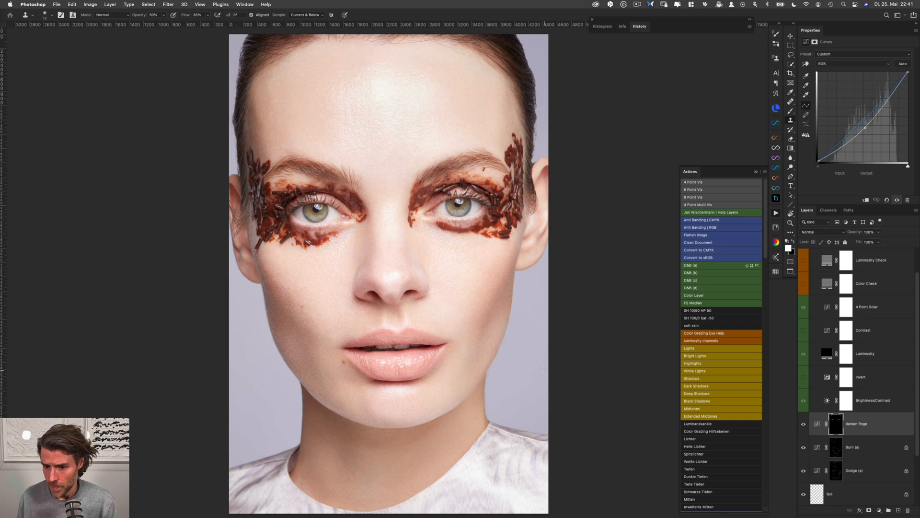
pyautogui.rightClick(544, 377)
pyautogui.click(579, 403)
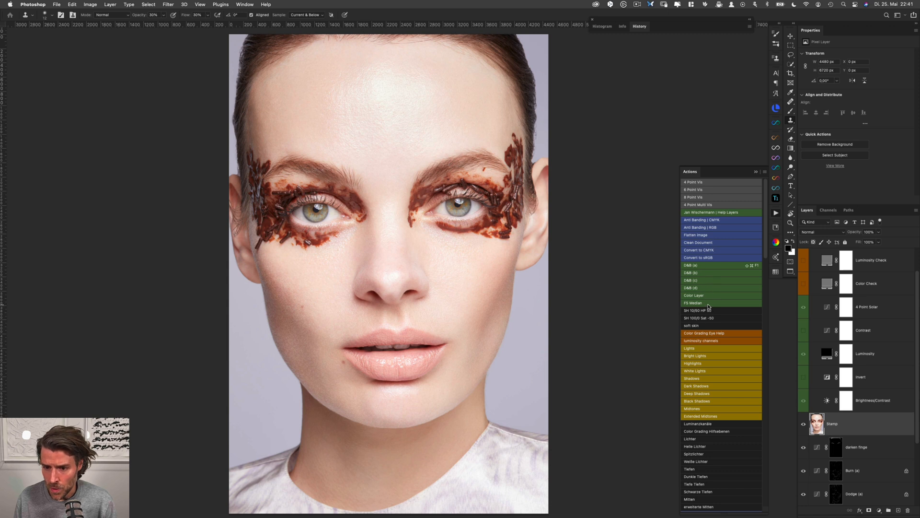
# Run the FS Median action on the Stamp layer and accept a Median radius of 1 pixel for the low-frequency layer
pyautogui.click(728, 286)
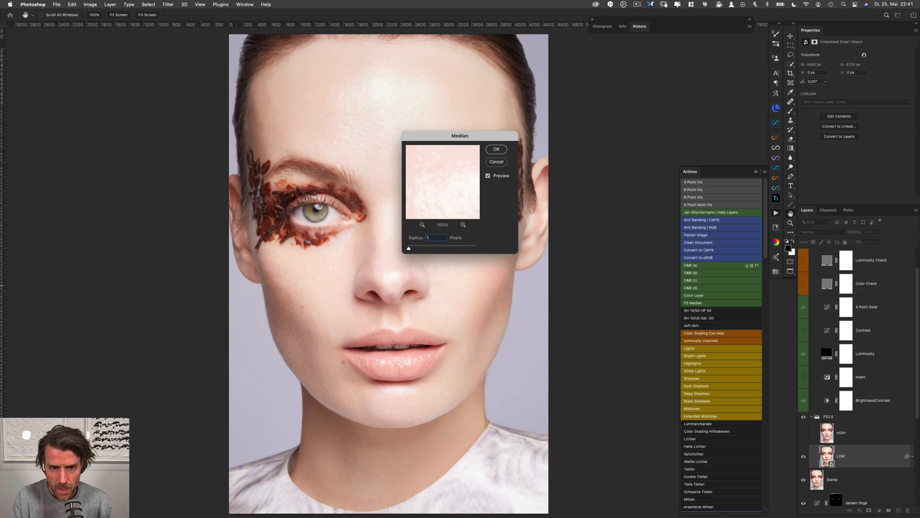
pyautogui.press('Return')
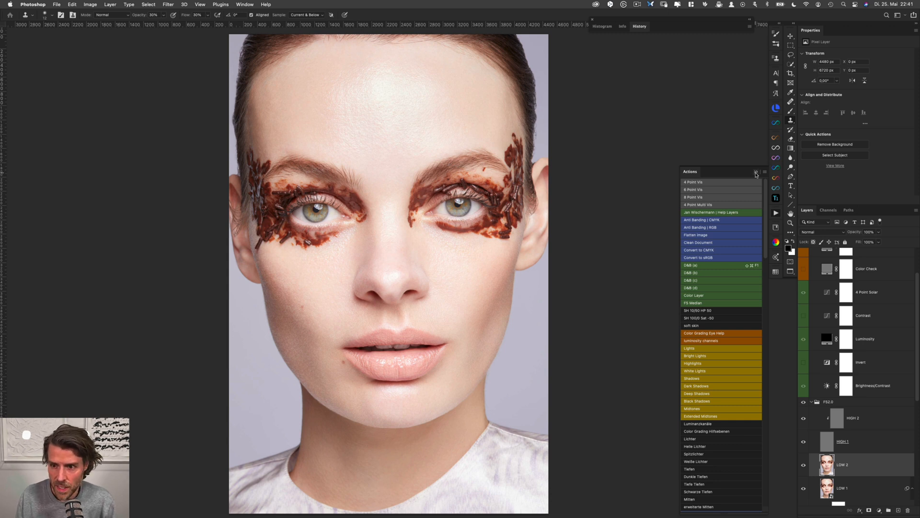
# Add an empty layer between LOW 2 and HIGH 1 in the FS2.0 group
pyautogui.click(756, 171)
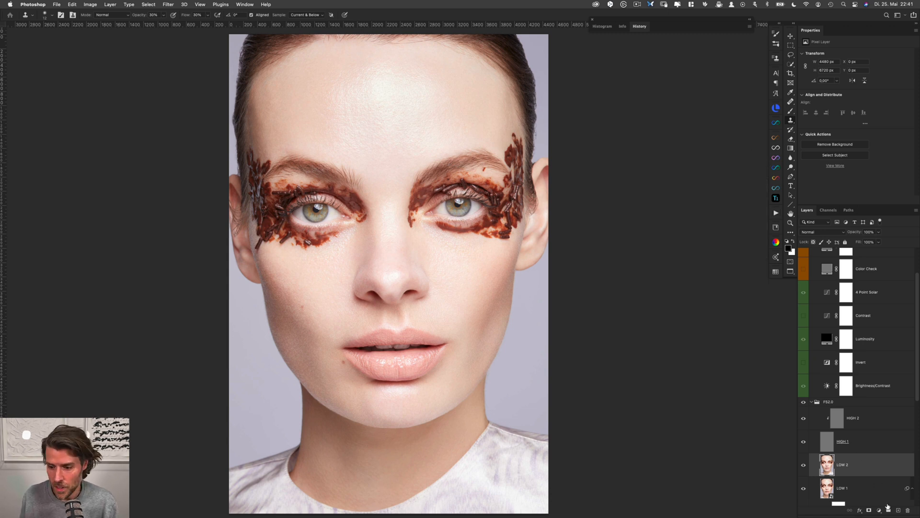
pyautogui.keyDown('super'); pyautogui.click(899, 510); pyautogui.keyUp('super')
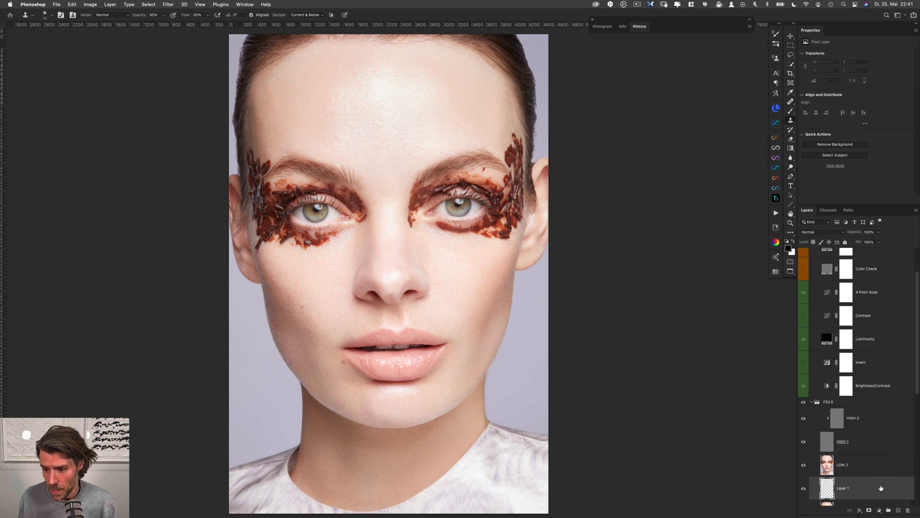
pyautogui.moveTo(882, 488); pyautogui.dragTo(890, 456)
pyautogui.scroll(-4, 897, 393)
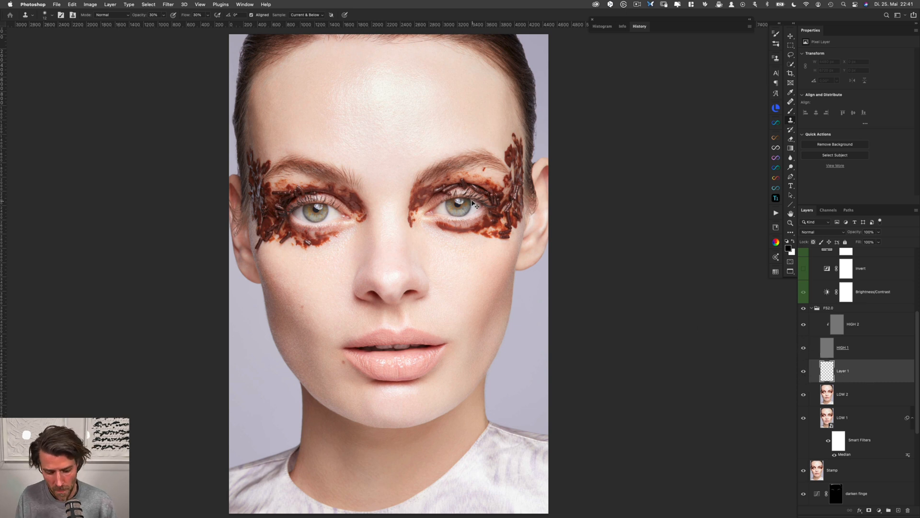
# Paint sampled skin tone over the forehead's right side on the empty layer, using a soft Brush at 0% hardness and 1% flow
pyautogui.press('b')
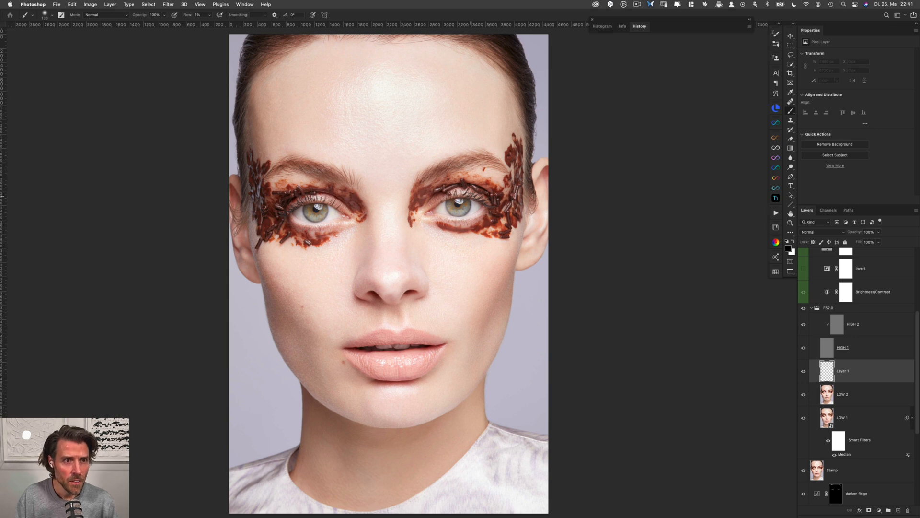
pyautogui.moveTo(405, 99)
pyautogui.mouseDown()
pyautogui.moveTo(440, 103)
pyautogui.moveTo(407, 155)
pyautogui.moveTo(447, 154)
pyautogui.moveTo(455, 164)
pyautogui.moveTo(420, 242)
pyautogui.mouseUp()
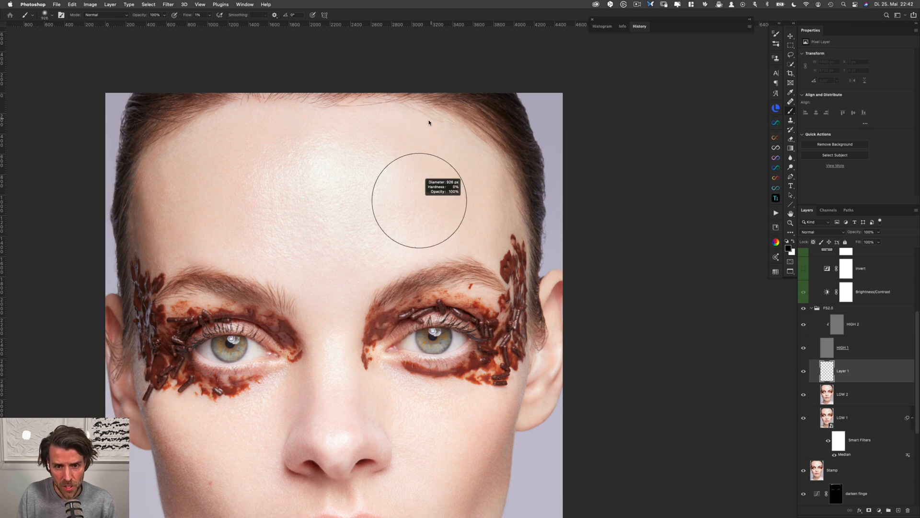
pyautogui.moveTo(429, 122); pyautogui.dragTo(428, 125)
pyautogui.moveTo(429, 199); pyautogui.dragTo(420, 170)
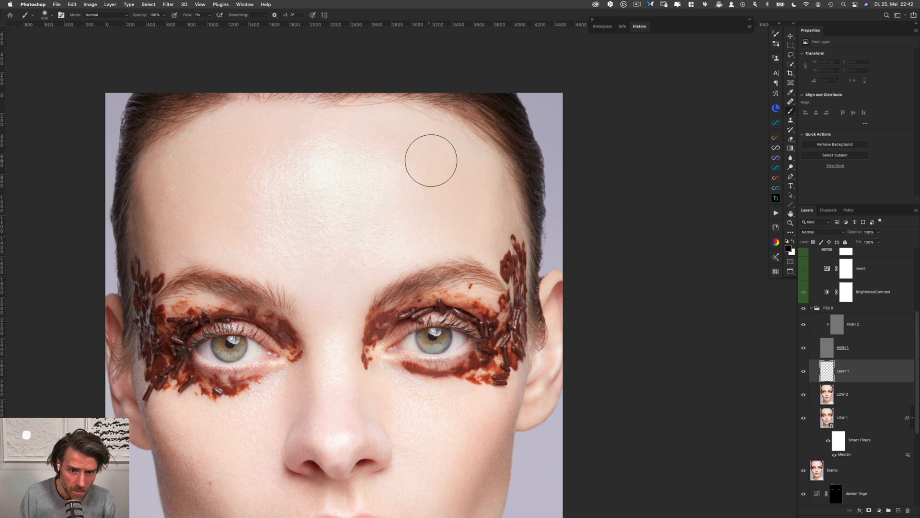
pyautogui.keyDown('ctrl'); pyautogui.keyDown('alt'); pyautogui.moveTo(420, 183); pyautogui.dragTo(424, 185); pyautogui.keyUp('alt'); pyautogui.keyUp('ctrl')
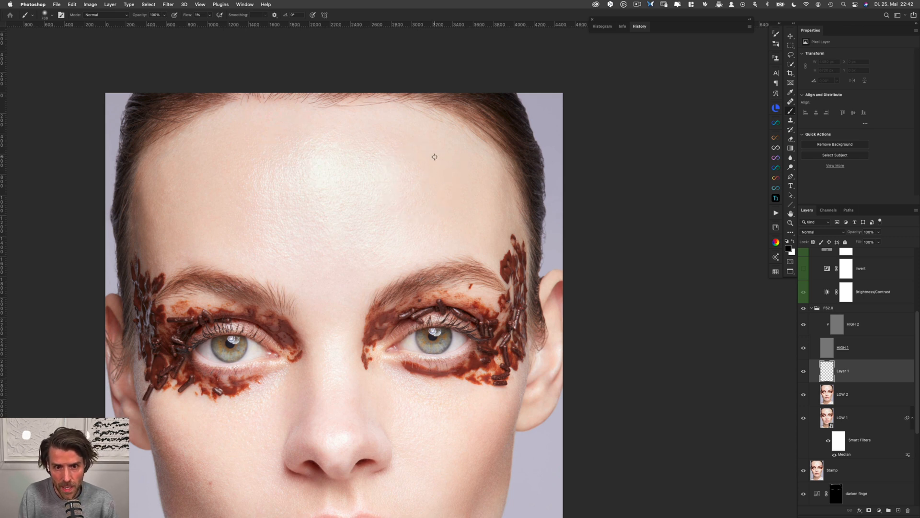
pyautogui.keyDown('alt'); pyautogui.click(442, 155); pyautogui.keyUp('alt')
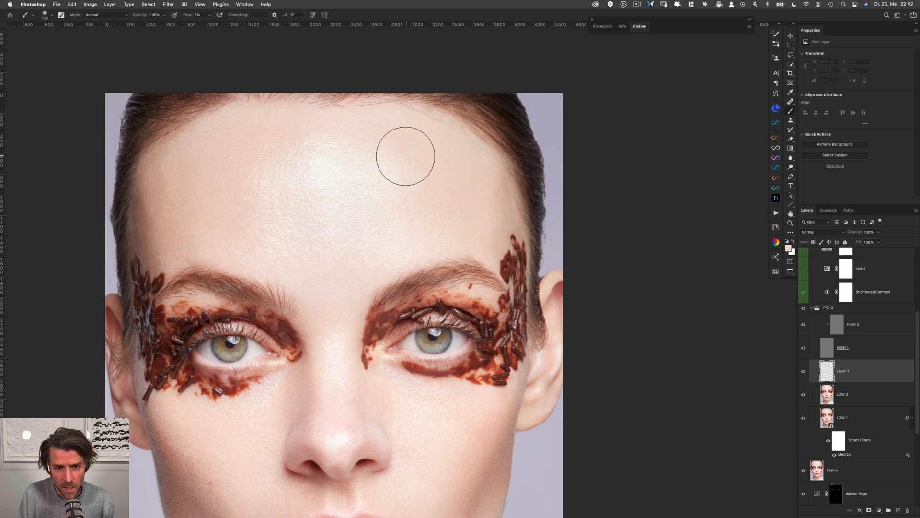
pyautogui.keyDown('alt'); pyautogui.click(437, 191); pyautogui.keyUp('alt')
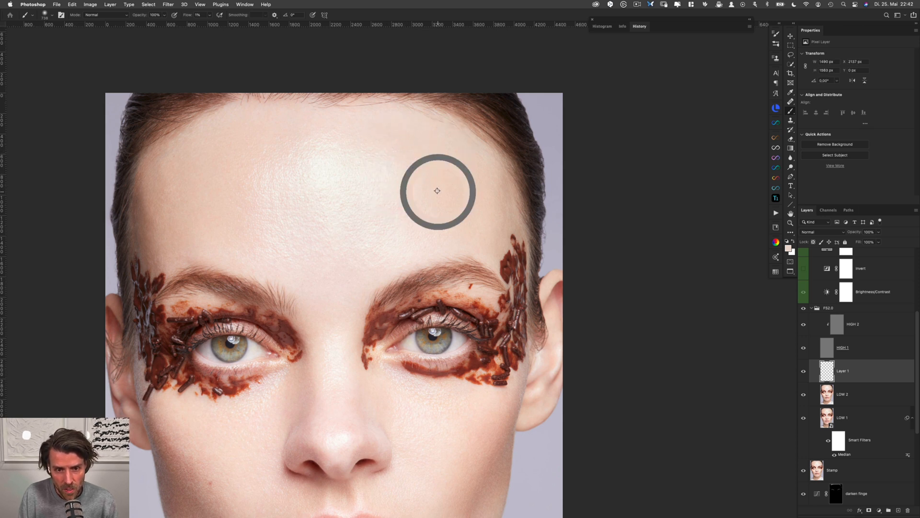
pyautogui.moveTo(406, 221); pyautogui.dragTo(396, 209)
pyautogui.keyDown('alt'); pyautogui.click(427, 218); pyautogui.keyUp('alt')
pyautogui.keyDown('alt'); pyautogui.click(420, 155); pyautogui.keyUp('alt')
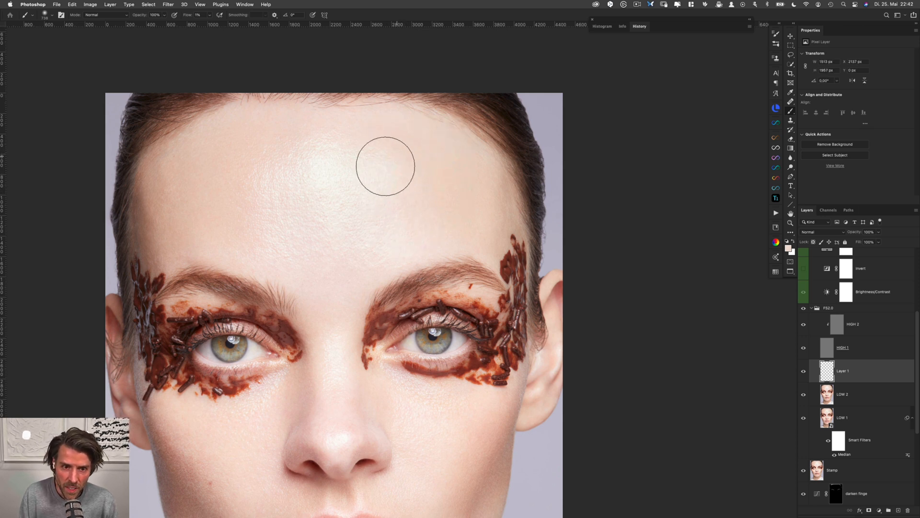
# Even out the tone along the forehead's upper centre and down its left side with faint strokes of sampled skin colour
pyautogui.keyDown('alt'); pyautogui.click(374, 135); pyautogui.keyUp('alt')
pyautogui.moveTo(359, 144)
pyautogui.mouseDown()
pyautogui.moveTo(351, 151)
pyautogui.moveTo(351, 138)
pyautogui.mouseUp()
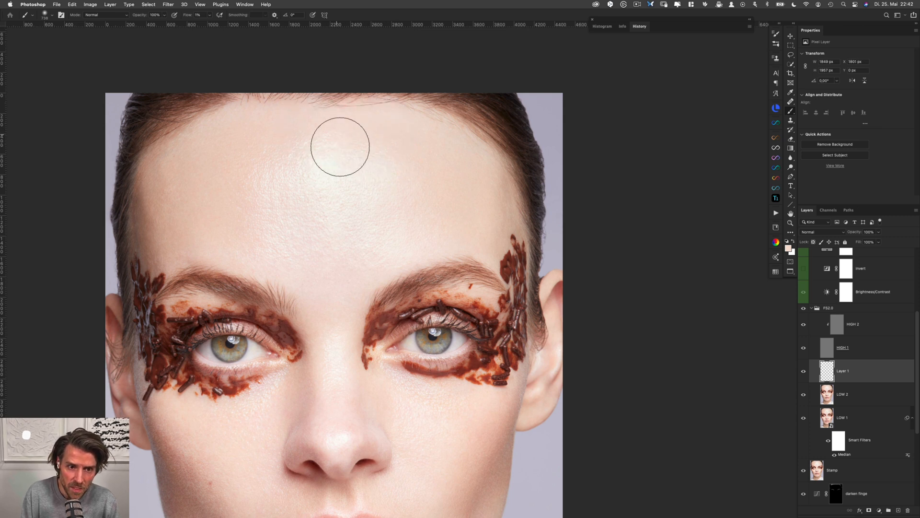
pyautogui.keyDown('alt'); pyautogui.click(271, 123); pyautogui.keyUp('alt')
pyautogui.moveTo(271, 123); pyautogui.dragTo(308, 141)
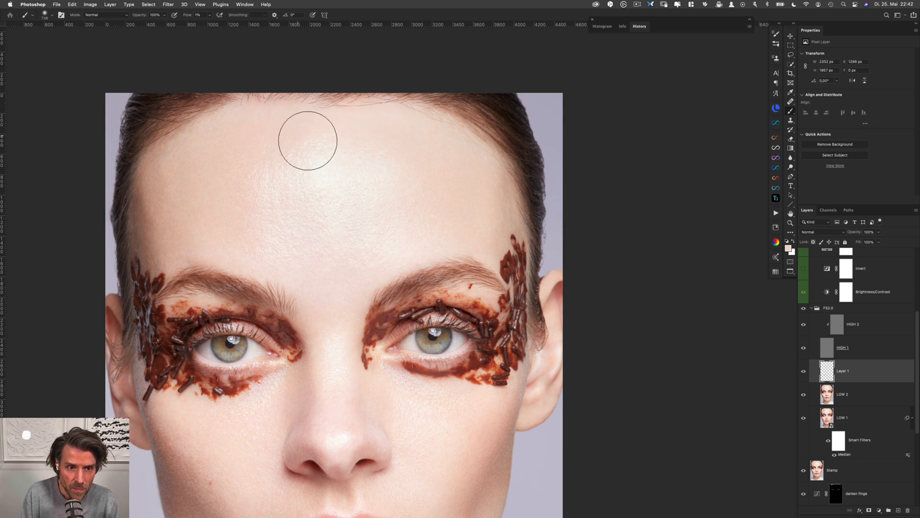
pyautogui.keyDown('alt'); pyautogui.click(250, 145); pyautogui.keyUp('alt')
pyautogui.moveTo(250, 145)
pyautogui.mouseDown()
pyautogui.moveTo(284, 157)
pyautogui.moveTo(274, 152)
pyautogui.moveTo(281, 179)
pyautogui.moveTo(258, 215)
pyautogui.moveTo(263, 196)
pyautogui.mouseUp()
pyautogui.keyDown('alt'); pyautogui.click(267, 156); pyautogui.keyUp('alt')
pyautogui.keyDown('alt'); pyautogui.click(231, 181); pyautogui.keyUp('alt')
pyautogui.keyDown('alt'); pyautogui.click(269, 204); pyautogui.keyUp('alt')
pyautogui.moveTo(286, 226); pyautogui.dragTo(262, 228)
# Blend sampled skin tones across the upper forehead from the left, through the central highlight, to the right
pyautogui.keyDown('alt'); pyautogui.click(269, 140); pyautogui.keyUp('alt')
pyautogui.moveTo(269, 140)
pyautogui.mouseDown()
pyautogui.moveTo(301, 160)
pyautogui.moveTo(364, 147)
pyautogui.moveTo(370, 129)
pyautogui.moveTo(324, 137)
pyautogui.moveTo(344, 145)
pyautogui.moveTo(372, 137)
pyautogui.moveTo(339, 167)
pyautogui.mouseUp()
pyautogui.keyDown('alt'); pyautogui.click(372, 130); pyautogui.keyUp('alt')
pyautogui.keyDown('alt'); pyautogui.click(375, 135); pyautogui.keyUp('alt')
pyautogui.keyDown('alt'); pyautogui.click(390, 140); pyautogui.keyUp('alt')
pyautogui.moveTo(387, 142)
pyautogui.mouseDown()
pyautogui.moveTo(376, 170)
pyautogui.moveTo(397, 179)
pyautogui.moveTo(374, 183)
pyautogui.mouseUp()
pyautogui.keyDown('alt'); pyautogui.click(428, 156); pyautogui.keyUp('alt')
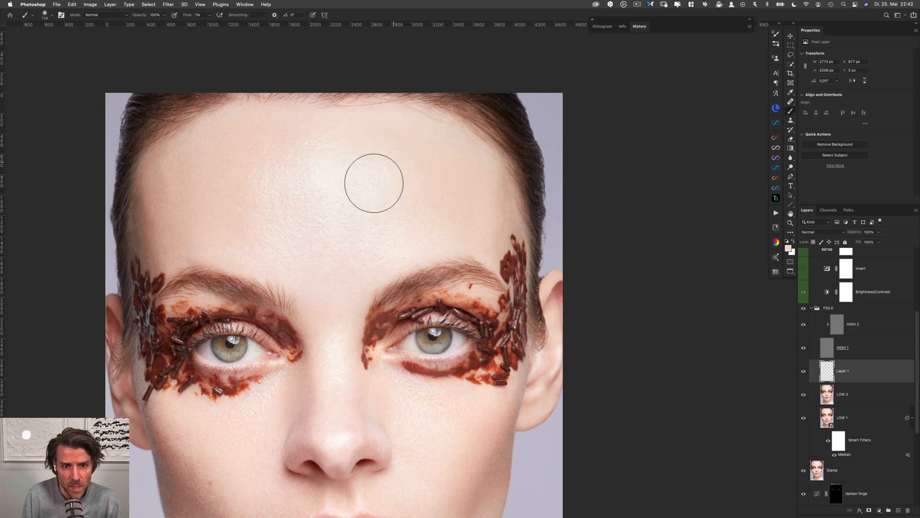
# Soften the tonal transitions across the lower forehead above the brows, working from right to left
pyautogui.keyDown('alt'); pyautogui.click(392, 221); pyautogui.keyUp('alt')
pyautogui.moveTo(393, 222); pyautogui.dragTo(348, 225)
pyautogui.keyDown('alt'); pyautogui.click(438, 196); pyautogui.keyUp('alt')
pyautogui.keyDown('alt'); pyautogui.click(332, 286); pyautogui.keyUp('alt')
pyautogui.keyDown('alt'); pyautogui.click(239, 205); pyautogui.keyUp('alt')
pyautogui.moveTo(285, 230)
pyautogui.mouseDown()
pyautogui.moveTo(296, 236)
pyautogui.moveTo(274, 240)
pyautogui.mouseUp()
pyautogui.keyDown('alt'); pyautogui.click(240, 196); pyautogui.keyUp('alt')
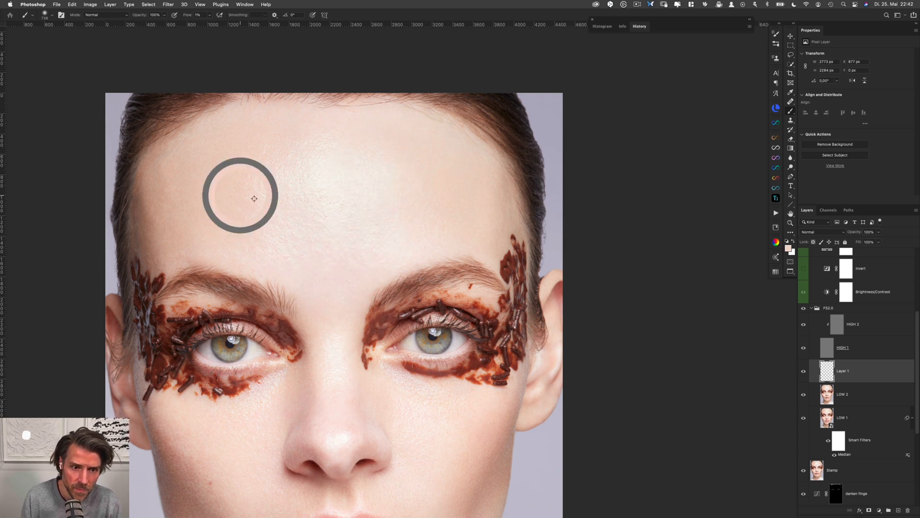
# Smooth the forehead's central highlight into its left side with sampled skin tones, then blend its centre with a larger brush
pyautogui.moveTo(301, 181)
pyautogui.mouseDown()
pyautogui.moveTo(325, 173)
pyautogui.moveTo(312, 179)
pyautogui.mouseUp()
pyautogui.moveTo(266, 161)
pyautogui.mouseDown()
pyautogui.moveTo(219, 170)
pyautogui.moveTo(288, 167)
pyautogui.moveTo(306, 156)
pyautogui.moveTo(322, 164)
pyautogui.moveTo(287, 187)
pyautogui.moveTo(290, 166)
pyautogui.mouseUp()
pyautogui.keyDown('alt'); pyautogui.click(219, 169); pyautogui.keyUp('alt')
pyautogui.keyDown('alt'); pyautogui.click(253, 161); pyautogui.keyUp('alt')
pyautogui.moveTo(346, 179); pyautogui.dragTo(331, 186)
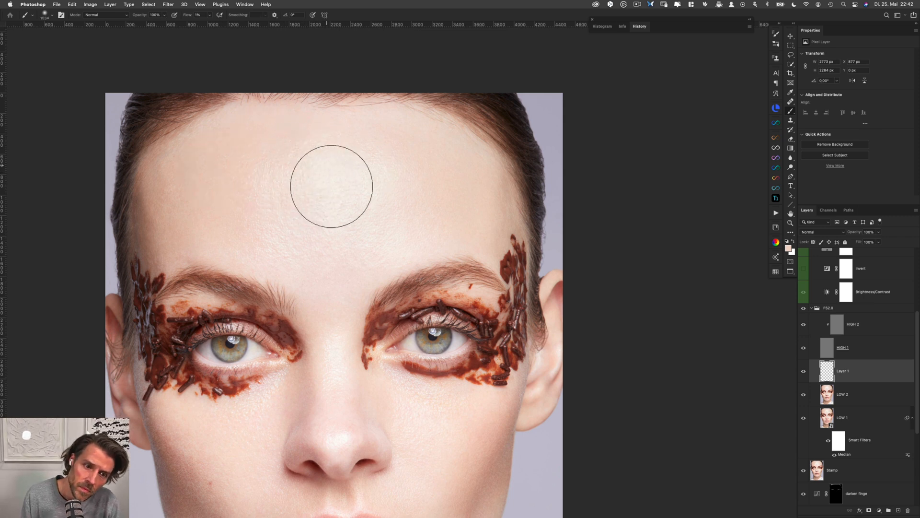
pyautogui.keyDown('alt'); pyautogui.click(238, 180); pyautogui.keyUp('alt')
pyautogui.moveTo(272, 203)
pyautogui.mouseDown()
pyautogui.moveTo(263, 197)
pyautogui.moveTo(280, 192)
pyautogui.mouseUp()
pyautogui.moveTo(394, 200); pyautogui.dragTo(372, 197)
pyautogui.moveTo(312, 192); pyautogui.dragTo(351, 185)
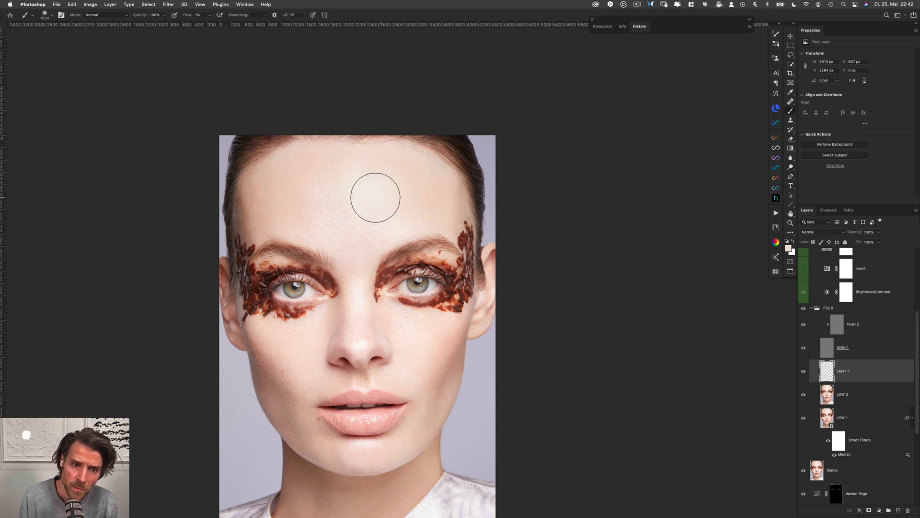
# Blend the broad tones of the forehead's right side and the area just above the brows at full-face scale
pyautogui.moveTo(384, 196)
pyautogui.mouseDown()
pyautogui.moveTo(405, 199)
pyautogui.moveTo(419, 181)
pyautogui.mouseUp()
pyautogui.moveTo(357, 256); pyautogui.dragTo(358, 254)
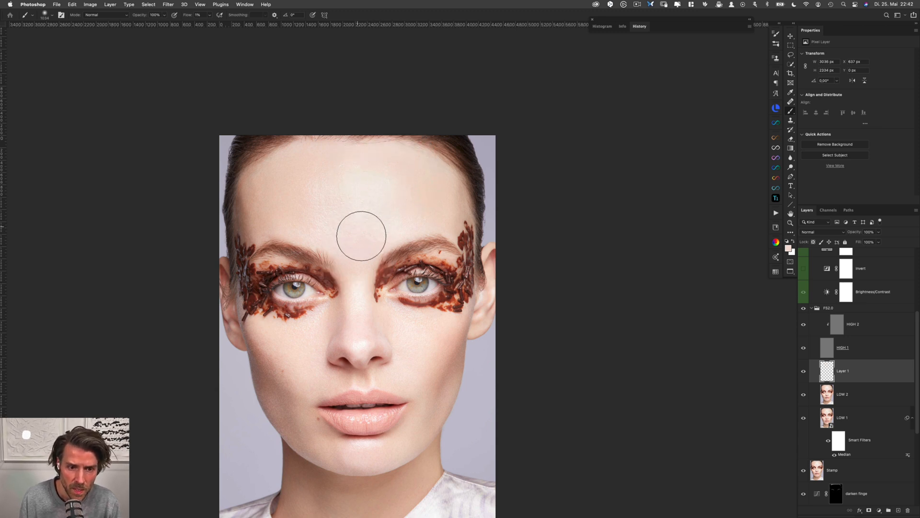
pyautogui.keyDown('alt'); pyautogui.click(313, 186); pyautogui.keyUp('alt')
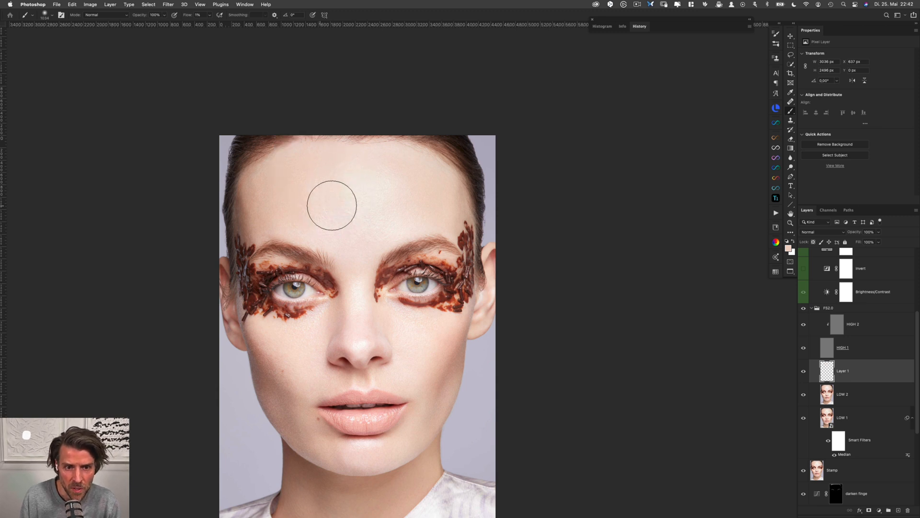
pyautogui.keyDown('alt'); pyautogui.click(397, 184); pyautogui.keyUp('alt')
# Compare the forehead with the painted layer hidden and shown, both at full-face scale and close up
pyautogui.press('super+comma')
pyautogui.press('super+comma')
pyautogui.press('super+comma')
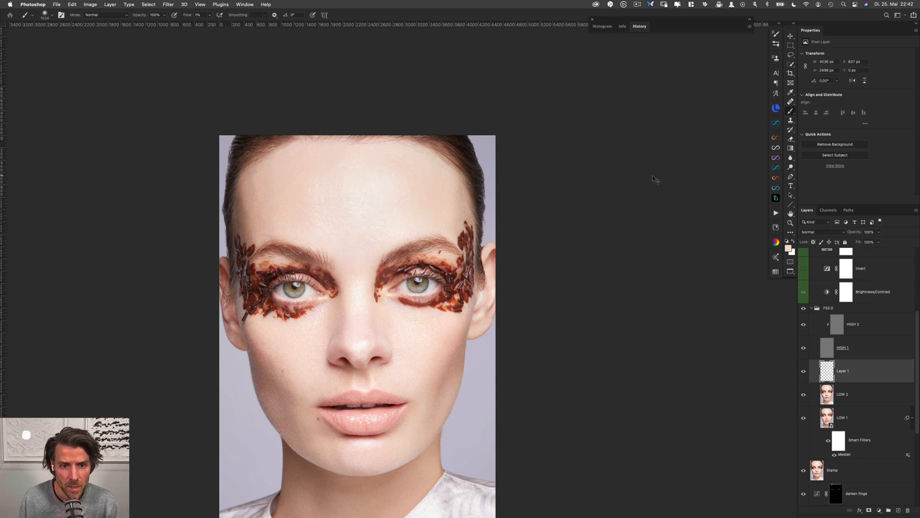
pyautogui.scroll(5, 401, 187)
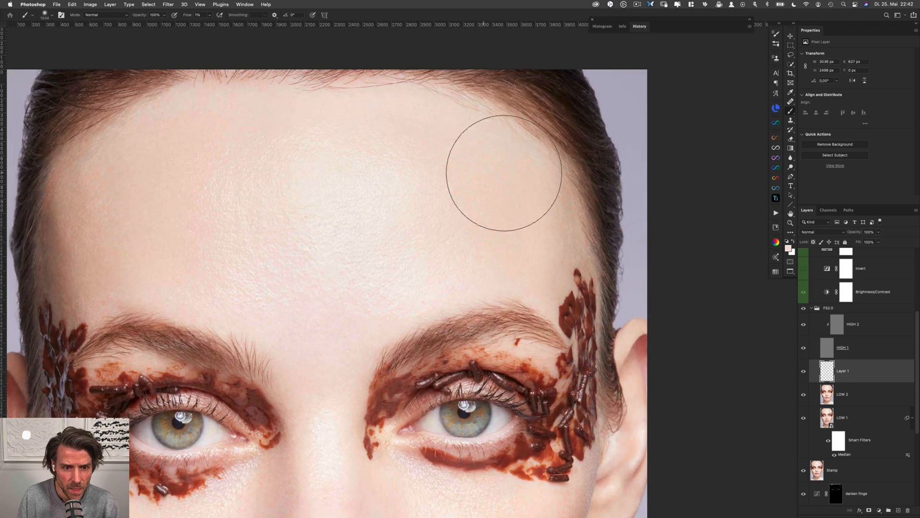
pyautogui.press('super+comma')
pyautogui.press('super+comma')
pyautogui.press('super+comma')
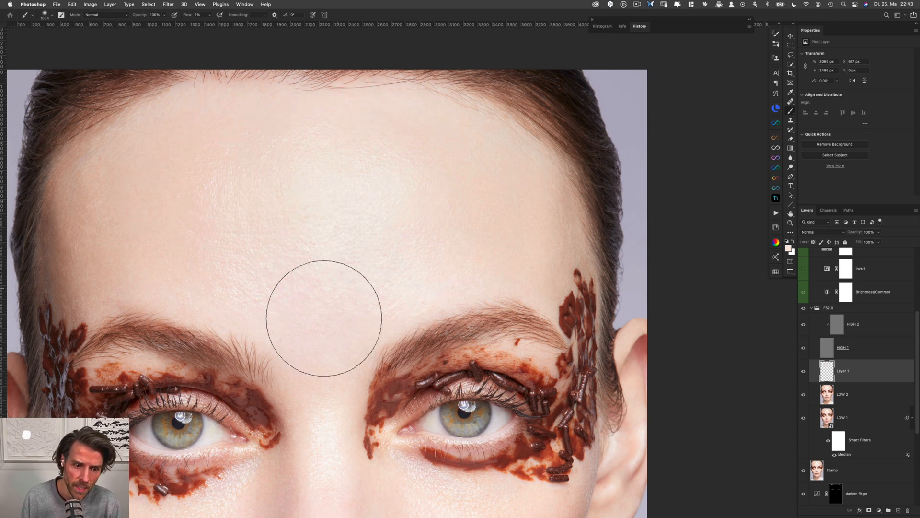
# Even out the skin tone between the brows and down the nose bridge with a smaller brush
pyautogui.moveTo(385, 318); pyautogui.dragTo(393, 108)
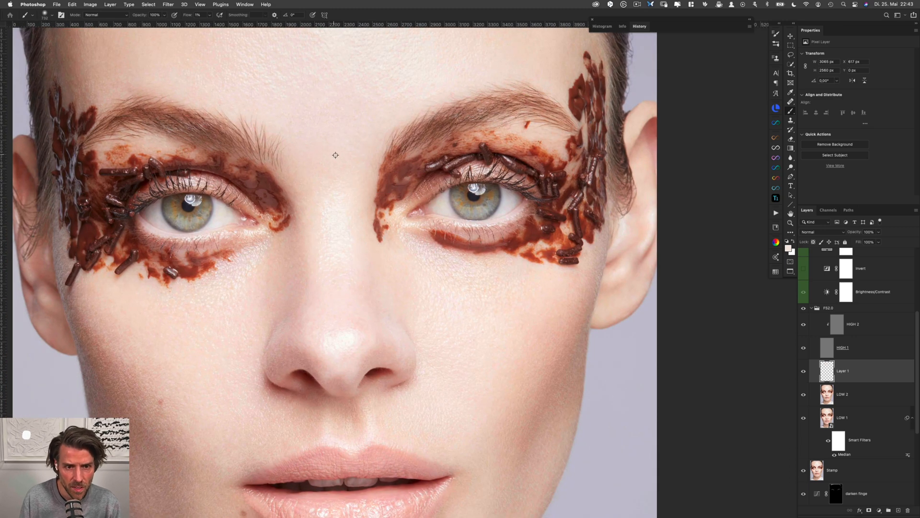
pyautogui.moveTo(336, 146); pyautogui.dragTo(305, 139)
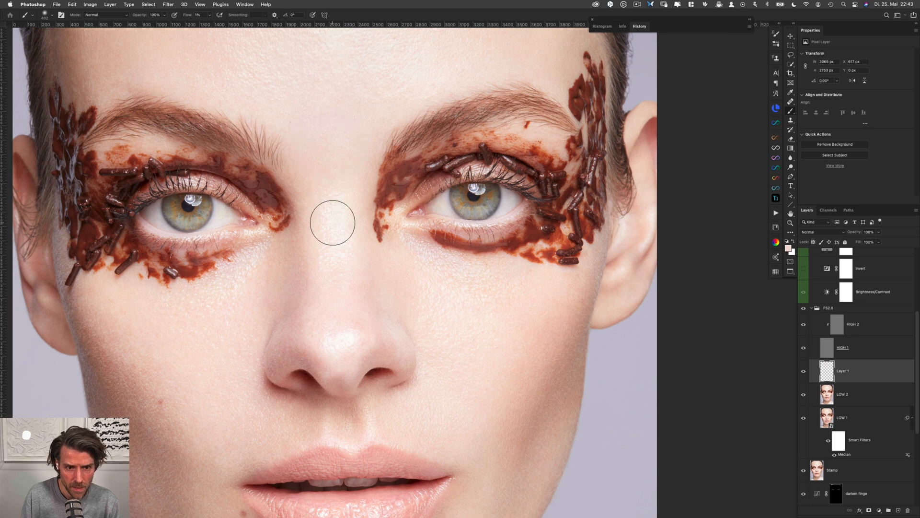
pyautogui.moveTo(332, 222); pyautogui.dragTo(335, 260)
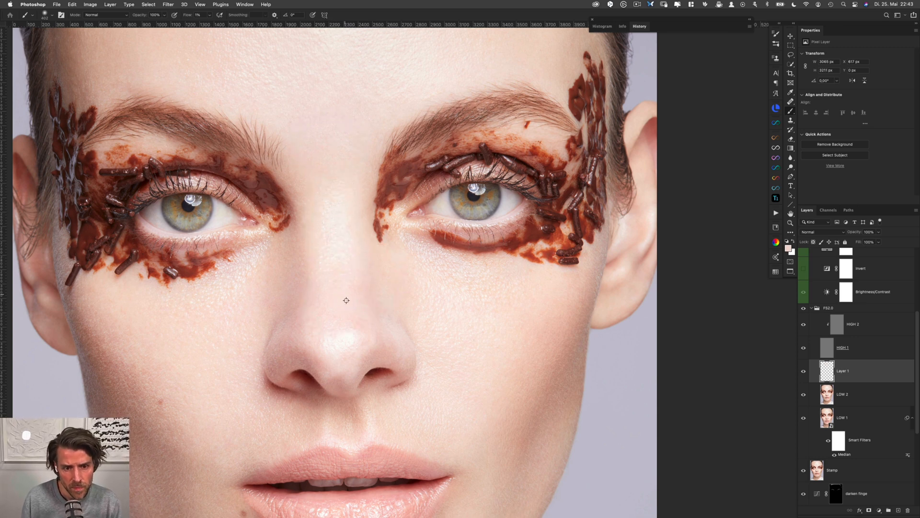
pyautogui.keyDown('alt'); pyautogui.click(335, 287); pyautogui.keyUp('alt')
pyautogui.moveTo(335, 287); pyautogui.dragTo(328, 233)
pyautogui.keyDown('alt'); pyautogui.click(312, 153); pyautogui.keyUp('alt')
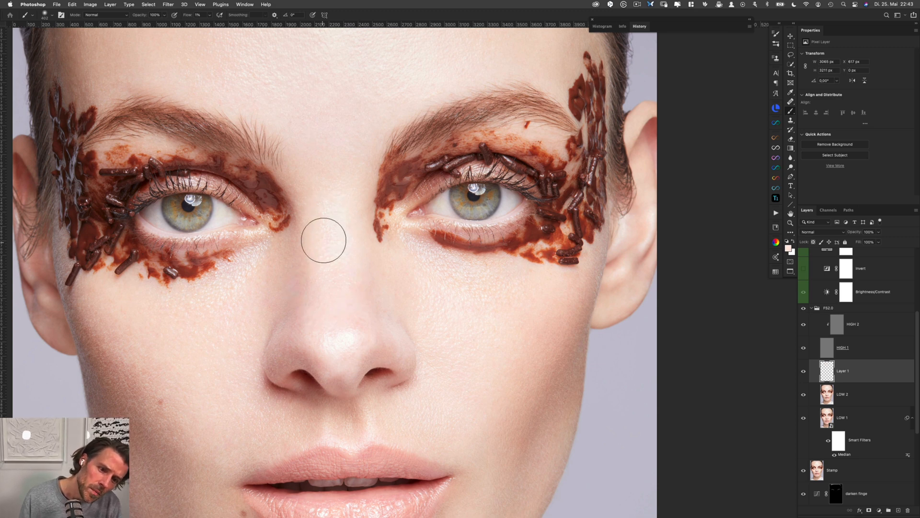
# Blend sampled skin tones over the lower nose bridge and tip, and compare the painted layer hidden and shown
pyautogui.keyDown('alt'); pyautogui.click(344, 303); pyautogui.keyUp('alt')
pyautogui.moveTo(340, 346)
pyautogui.mouseDown()
pyautogui.moveTo(343, 328)
pyautogui.moveTo(339, 344)
pyautogui.moveTo(355, 339)
pyautogui.mouseUp()
pyautogui.keyDown('alt'); pyautogui.click(314, 325); pyautogui.keyUp('alt')
pyautogui.keyDown('alt'); pyautogui.click(360, 326); pyautogui.keyUp('alt')
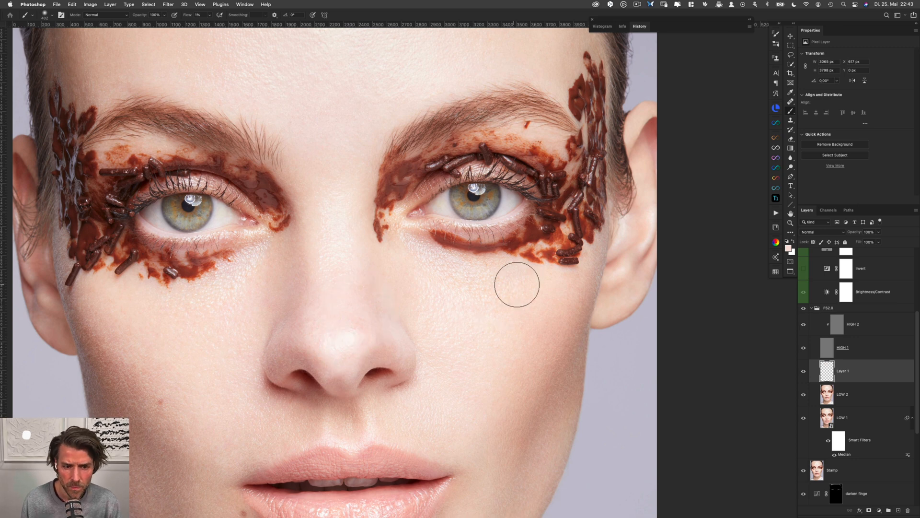
pyautogui.press('super+comma')
pyautogui.press('super+comma')
# Paint sampled skin tone over the right cheek below the eye makeup with a larger brush
pyautogui.moveTo(465, 311); pyautogui.dragTo(479, 311)
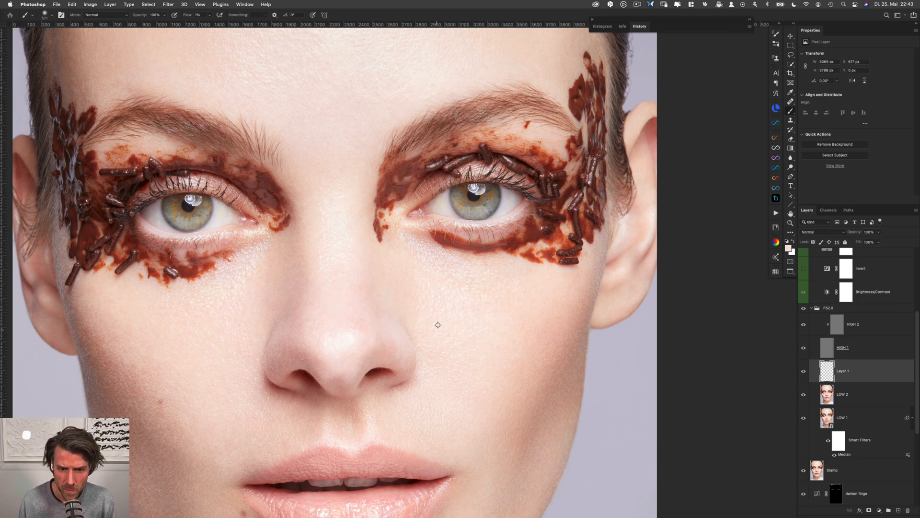
pyautogui.keyDown('alt'); pyautogui.click(404, 284); pyautogui.keyUp('alt')
pyautogui.moveTo(433, 279); pyautogui.dragTo(433, 282)
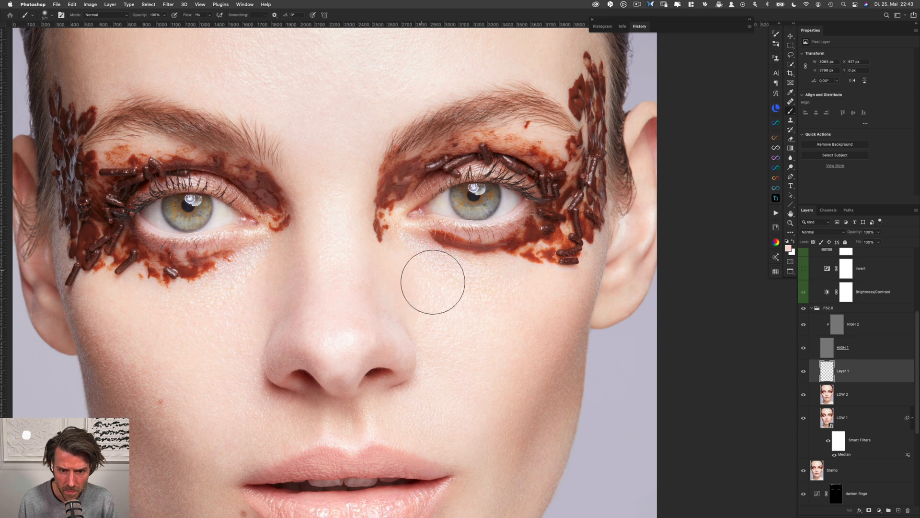
pyautogui.keyDown('alt'); pyautogui.click(509, 297); pyautogui.keyUp('alt')
pyautogui.moveTo(511, 295)
pyautogui.mouseDown()
pyautogui.moveTo(490, 290)
pyautogui.moveTo(471, 290)
pyautogui.moveTo(479, 297)
pyautogui.moveTo(459, 304)
pyautogui.moveTo(439, 283)
pyautogui.moveTo(443, 274)
pyautogui.moveTo(413, 279)
pyautogui.moveTo(431, 265)
pyautogui.moveTo(422, 259)
pyautogui.moveTo(424, 279)
pyautogui.moveTo(459, 276)
pyautogui.moveTo(459, 301)
pyautogui.moveTo(484, 284)
pyautogui.moveTo(509, 323)
pyautogui.moveTo(499, 277)
pyautogui.mouseUp()
pyautogui.keyDown('alt'); pyautogui.click(509, 308); pyautogui.keyUp('alt')
# Refine the right cheek's transitions beside the nose and under the inner eye corner, reducing the brush size for the finer area
pyautogui.keyDown('alt'); pyautogui.click(439, 285); pyautogui.keyUp('alt')
pyautogui.keyDown('alt'); pyautogui.click(415, 280); pyautogui.keyUp('alt')
pyautogui.keyDown('alt'); pyautogui.click(455, 304); pyautogui.keyUp('alt')
pyautogui.keyDown('alt'); pyautogui.click(496, 318); pyautogui.keyUp('alt')
pyautogui.moveTo(443, 309); pyautogui.dragTo(457, 294)
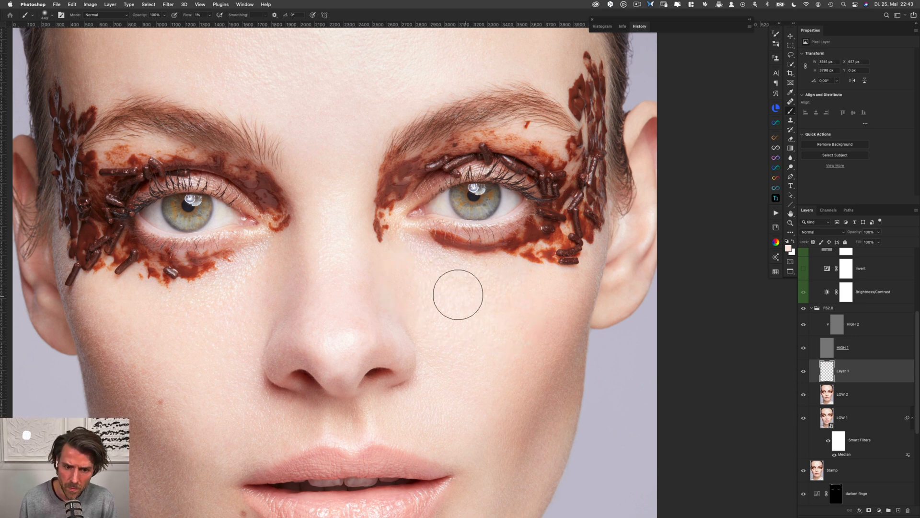
pyautogui.keyDown('alt'); pyautogui.click(432, 287); pyautogui.keyUp('alt')
pyautogui.moveTo(420, 267)
pyautogui.mouseDown()
pyautogui.moveTo(424, 253)
pyautogui.moveTo(415, 263)
pyautogui.mouseUp()
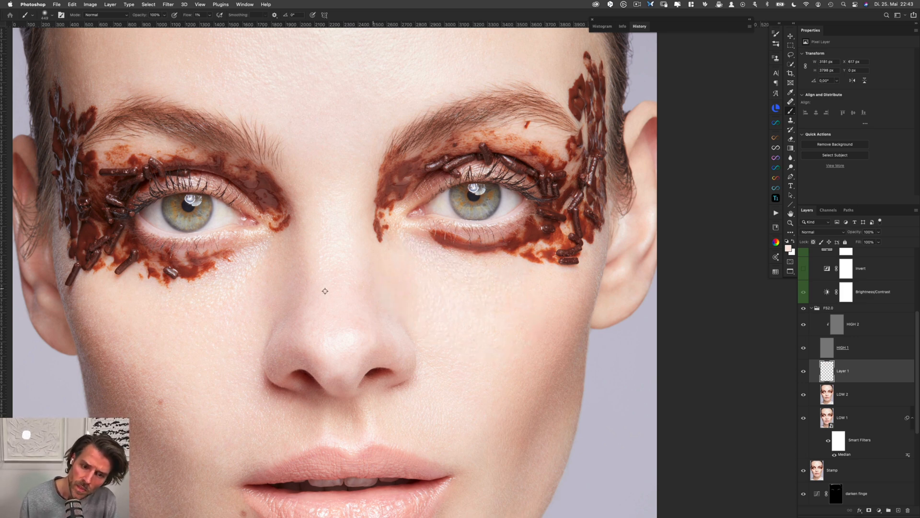
# Even out the left cheek's tone below the eye makeup and beside the nose with sampled skin colours
pyautogui.moveTo(249, 273)
pyautogui.mouseDown()
pyautogui.moveTo(263, 264)
pyautogui.moveTo(245, 282)
pyautogui.mouseUp()
pyautogui.keyDown('alt'); pyautogui.click(252, 298); pyautogui.keyUp('alt')
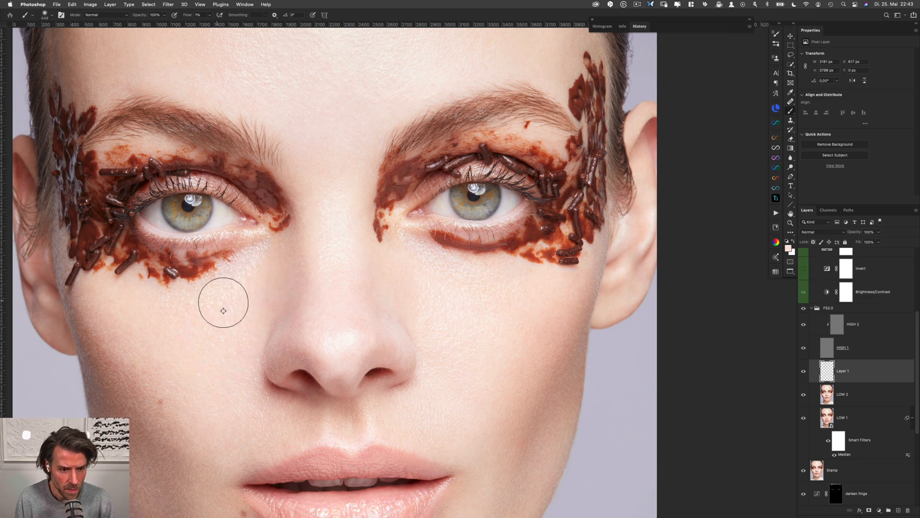
pyautogui.keyDown('alt'); pyautogui.click(198, 333); pyautogui.keyUp('alt')
pyautogui.moveTo(187, 307); pyautogui.dragTo(202, 302)
pyautogui.keyDown('alt'); pyautogui.click(217, 324); pyautogui.keyUp('alt')
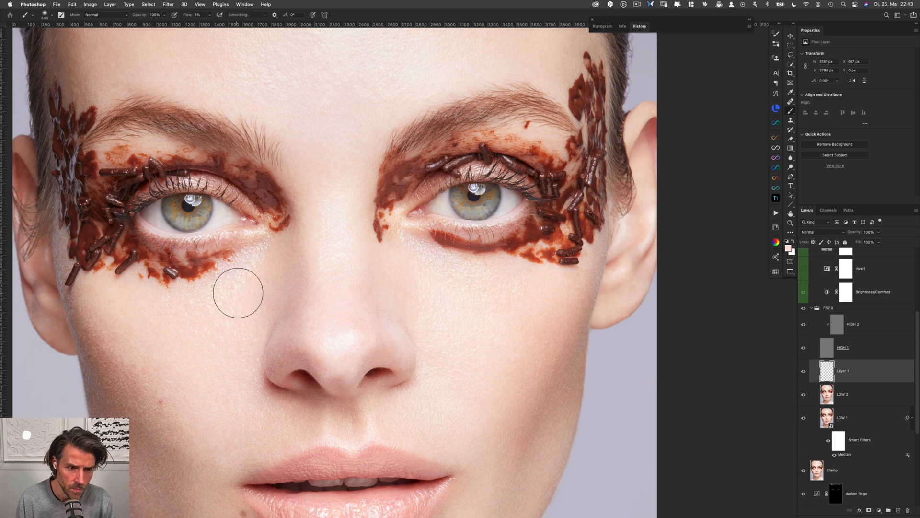
pyautogui.keyDown('alt'); pyautogui.click(222, 326); pyautogui.keyUp('alt')
pyautogui.moveTo(253, 268)
pyautogui.mouseDown()
pyautogui.moveTo(259, 275)
pyautogui.moveTo(263, 260)
pyautogui.moveTo(244, 285)
pyautogui.mouseUp()
pyautogui.keyDown('alt'); pyautogui.click(256, 285); pyautogui.keyUp('alt')
pyautogui.keyDown('alt'); pyautogui.click(266, 295); pyautogui.keyUp('alt')
pyautogui.keyDown('alt'); pyautogui.click(269, 296); pyautogui.keyUp('alt')
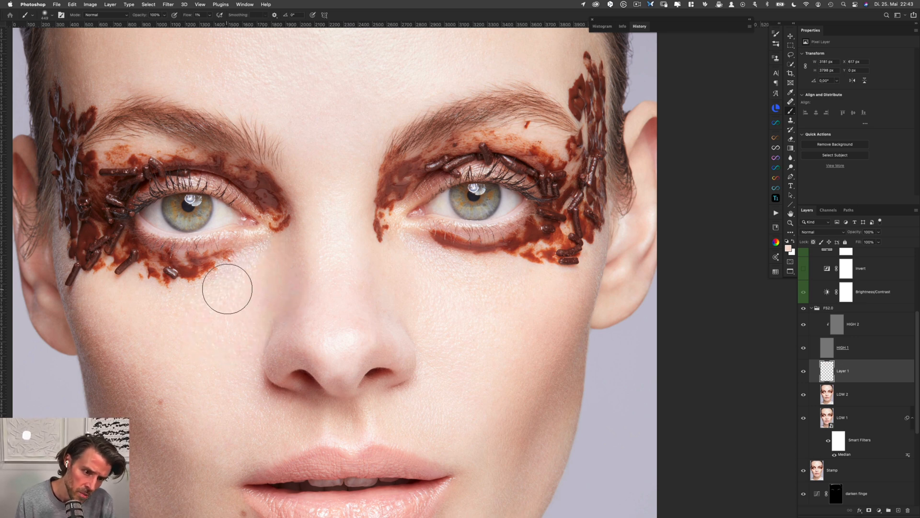
# Soften the chin highlight below the lower lip by painting low-flow skin tones sampled from the surrounding area
pyautogui.moveTo(472, 399); pyautogui.dragTo(476, 238)
pyautogui.keyDown('alt'); pyautogui.click(287, 405); pyautogui.keyUp('alt')
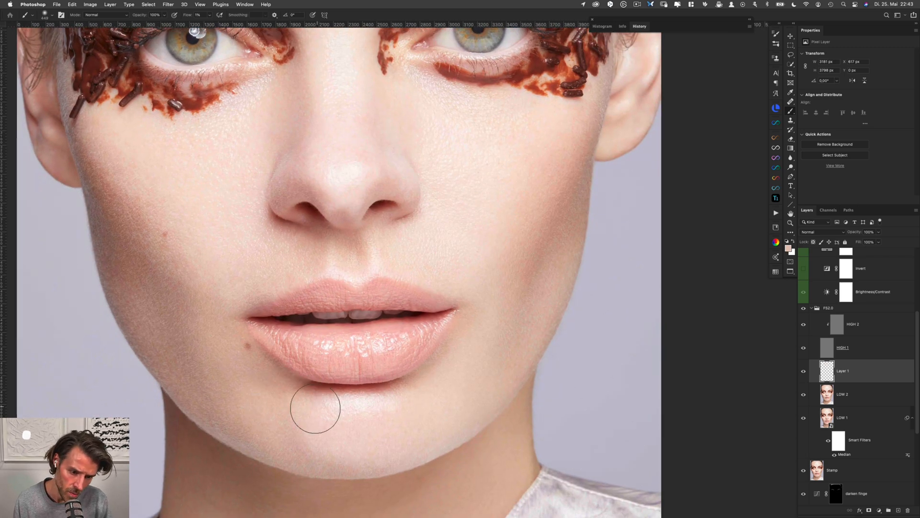
pyautogui.moveTo(418, 407); pyautogui.dragTo(422, 410)
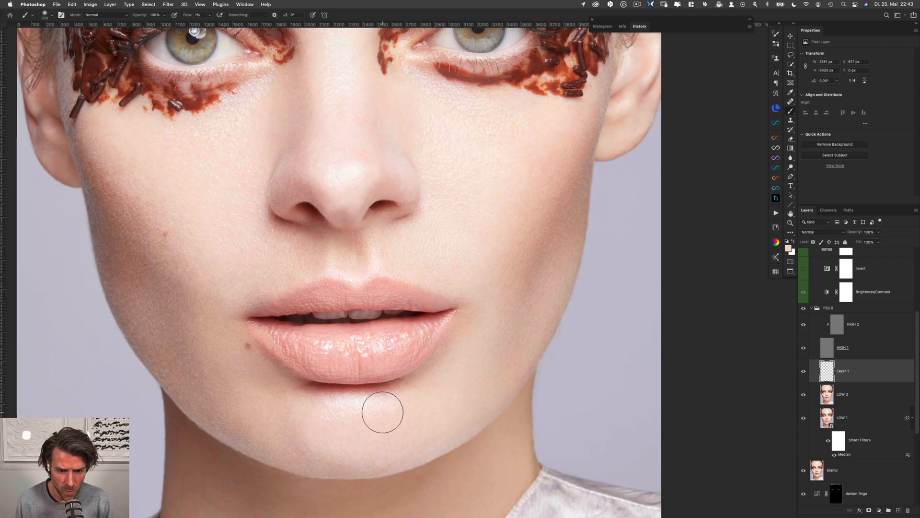
pyautogui.keyDown('alt'); pyautogui.click(386, 429); pyautogui.keyUp('alt')
pyautogui.moveTo(363, 416); pyautogui.dragTo(335, 411)
pyautogui.keyDown('alt'); pyautogui.click(354, 434); pyautogui.keyUp('alt')
pyautogui.keyDown('alt'); pyautogui.click(343, 436); pyautogui.keyUp('alt')
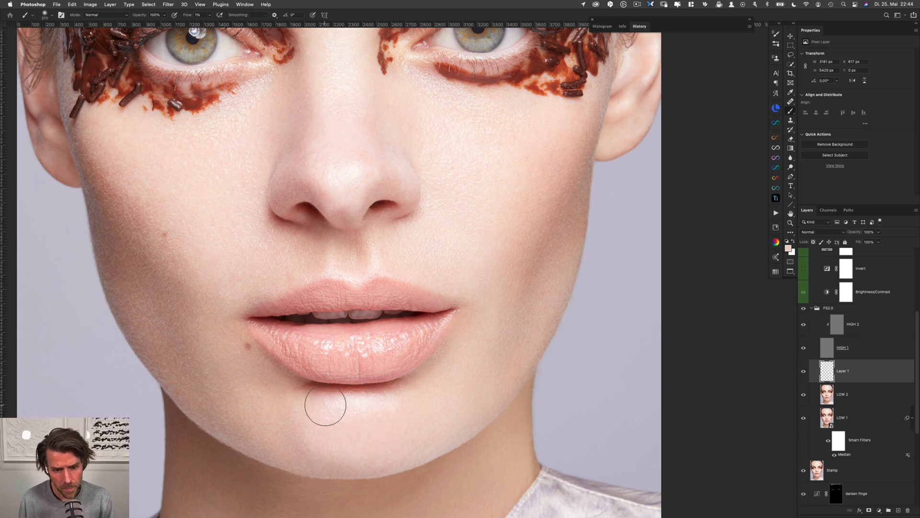
# Continue blending sampled skin tones across the centre and edges of the chin to smooth its transitions
pyautogui.keyDown('alt'); pyautogui.click(307, 429); pyautogui.keyUp('alt')
pyautogui.moveTo(313, 441)
pyautogui.mouseDown()
pyautogui.moveTo(339, 432)
pyautogui.moveTo(340, 412)
pyautogui.moveTo(386, 411)
pyautogui.moveTo(382, 434)
pyautogui.moveTo(341, 407)
pyautogui.moveTo(354, 417)
pyautogui.moveTo(332, 413)
pyautogui.mouseUp()
pyautogui.keyDown('alt'); pyautogui.click(336, 434); pyautogui.keyUp('alt')
pyautogui.keyDown('alt'); pyautogui.click(338, 432); pyautogui.keyUp('alt')
pyautogui.keyDown('alt'); pyautogui.click(353, 427); pyautogui.keyUp('alt')
pyautogui.keyDown('alt'); pyautogui.click(380, 418); pyautogui.keyUp('alt')
pyautogui.keyDown('alt'); pyautogui.click(345, 435); pyautogui.keyUp('alt')
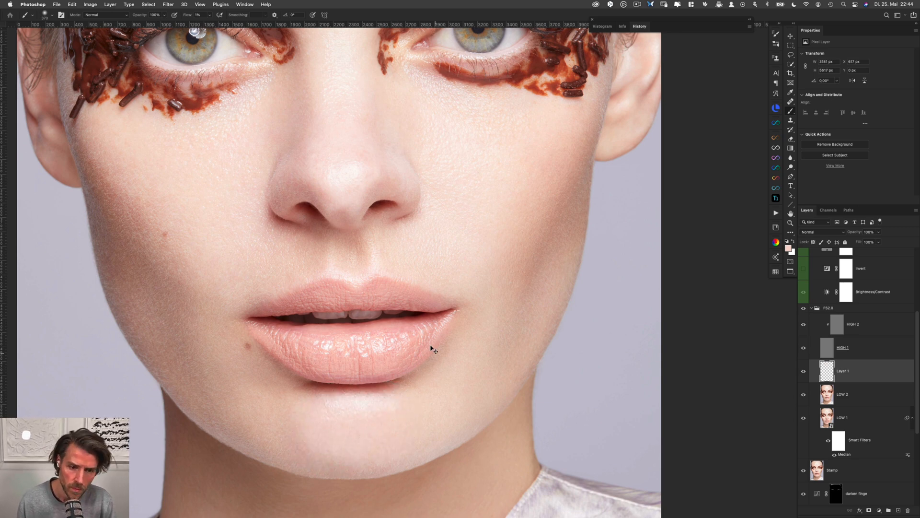
# Merge the FS2.0 group with the Stamp layer and rename the merged layer "Take out highlights"
pyautogui.keyDown('super'); pyautogui.moveTo(423, 337); pyautogui.dragTo(384, 337); pyautogui.keyUp('super')
pyautogui.moveTo(428, 314); pyautogui.dragTo(415, 366)
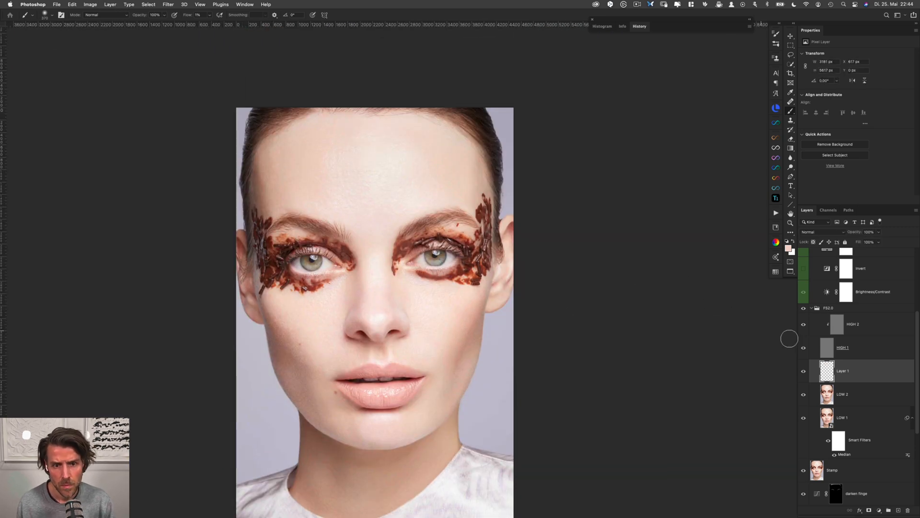
pyautogui.click(848, 309)
pyautogui.click(811, 308)
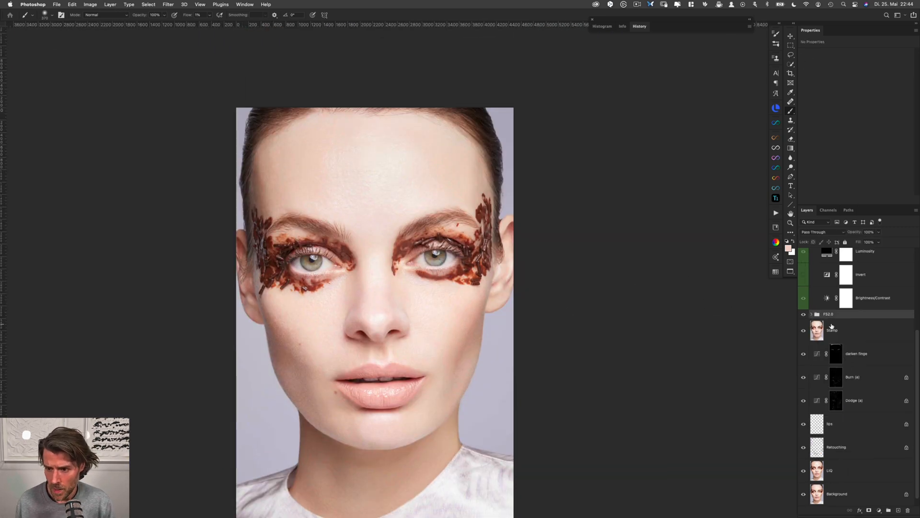
pyautogui.keyDown('shift'); pyautogui.click(852, 333); pyautogui.keyUp('shift')
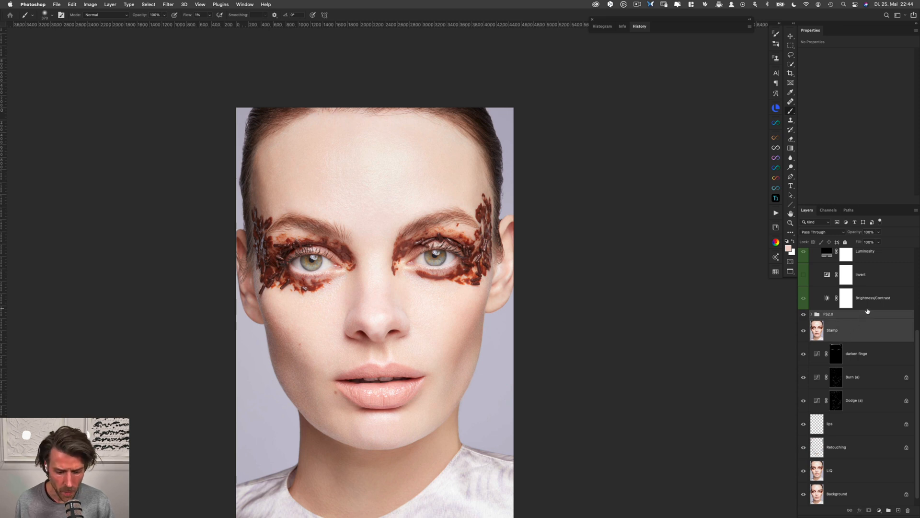
pyautogui.press('super+e')
pyautogui.doubleClick(830, 329)
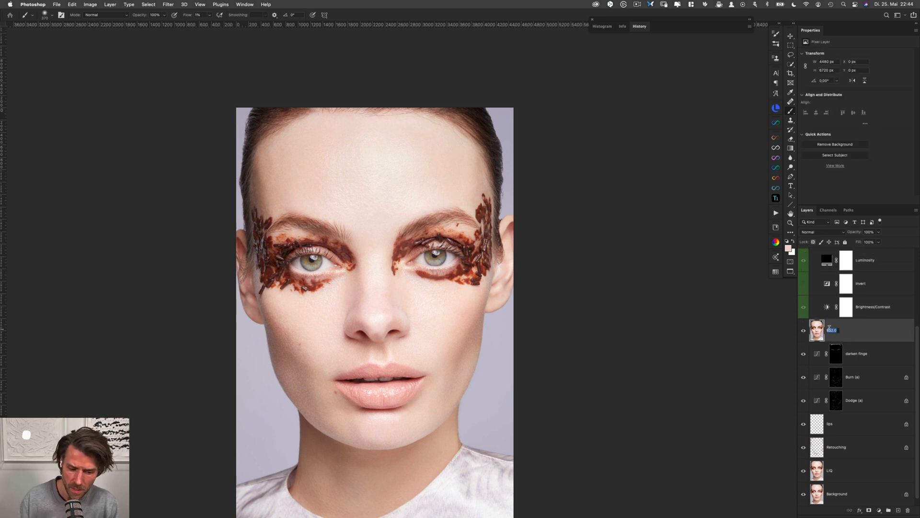
pyautogui.write('Take out highlights')
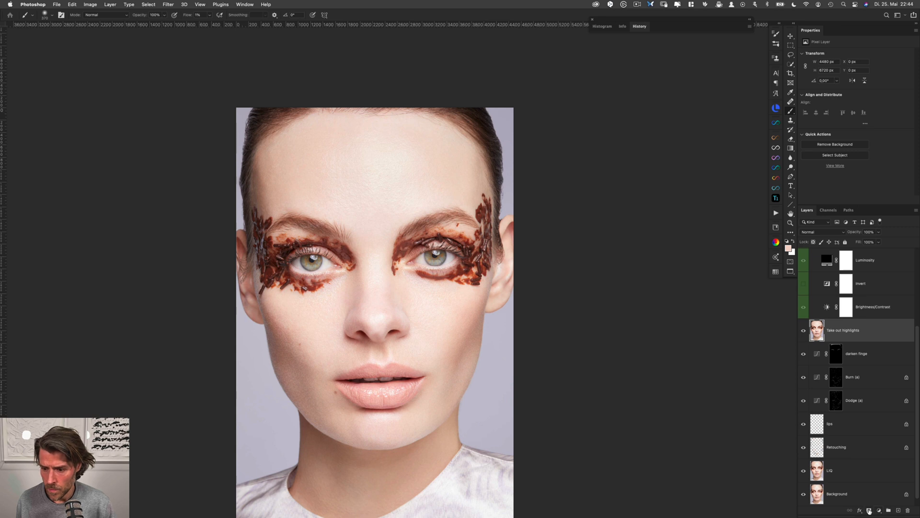
# Add a black mask to the Take out highlights layer and reveal the forehead and central face with a white brush at 58% opacity
pyautogui.keyDown('alt'); pyautogui.click(869, 511); pyautogui.keyUp('alt')
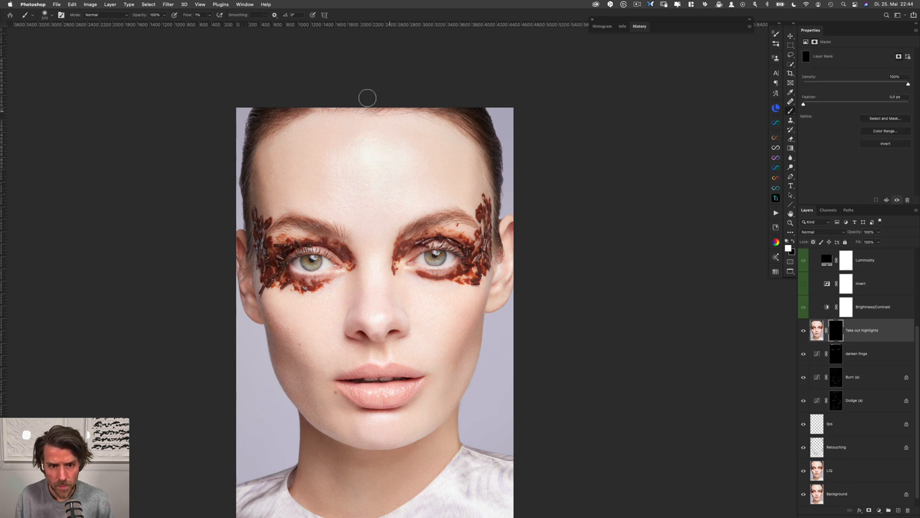
pyautogui.moveTo(369, 149)
pyautogui.mouseDown()
pyautogui.moveTo(389, 152)
pyautogui.moveTo(386, 166)
pyautogui.moveTo(384, 153)
pyautogui.moveTo(331, 144)
pyautogui.moveTo(363, 153)
pyautogui.moveTo(349, 184)
pyautogui.moveTo(369, 173)
pyautogui.moveTo(346, 179)
pyautogui.moveTo(373, 186)
pyautogui.moveTo(364, 151)
pyautogui.moveTo(361, 184)
pyautogui.moveTo(397, 152)
pyautogui.moveTo(377, 160)
pyautogui.moveTo(404, 162)
pyautogui.moveTo(351, 192)
pyautogui.moveTo(330, 151)
pyautogui.mouseUp()
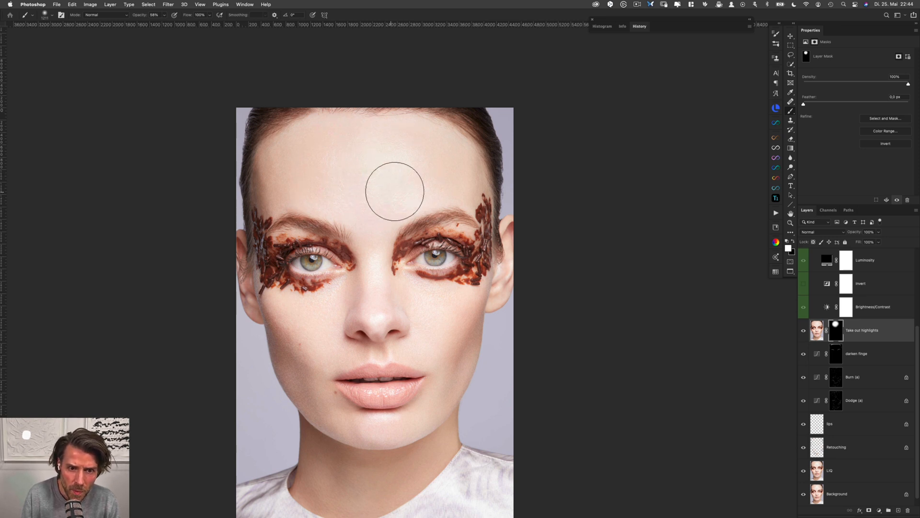
pyautogui.moveTo(391, 216); pyautogui.dragTo(366, 216)
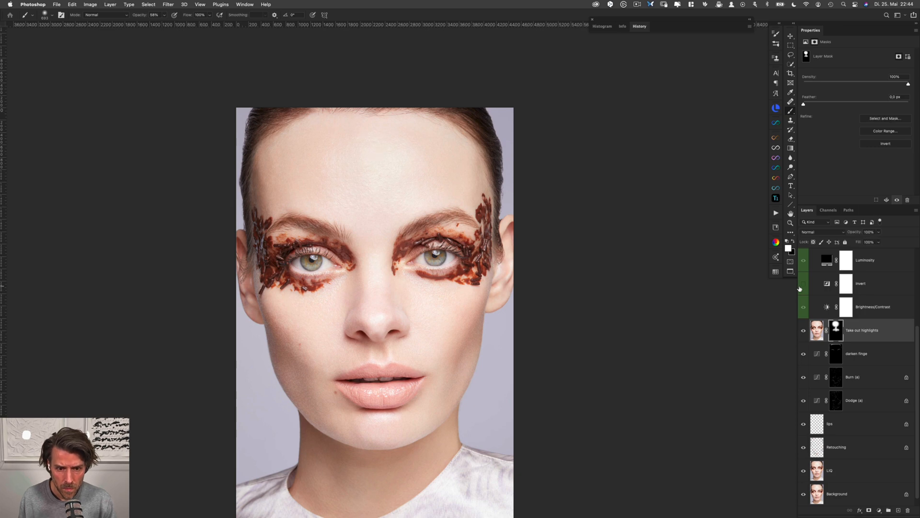
# Compare the portrait with the Take out highlights layer shown and hidden, close up and in full view
pyautogui.moveTo(410, 244); pyautogui.dragTo(474, 251)
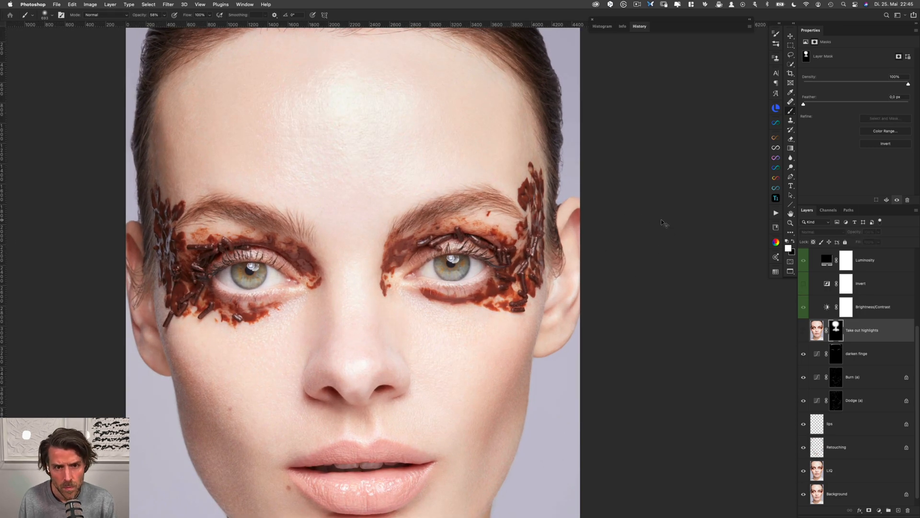
pyautogui.scroll(-3, 509, 286)
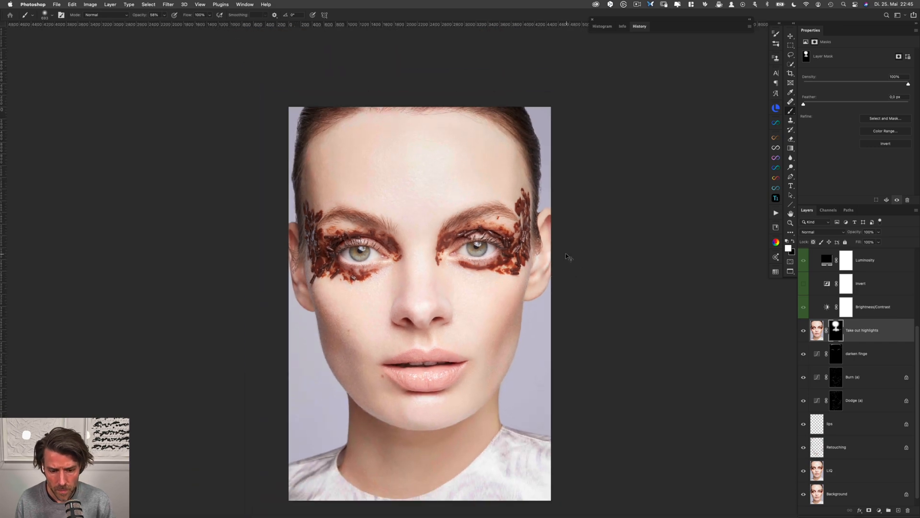
pyautogui.hscroll(2, 559, 259)
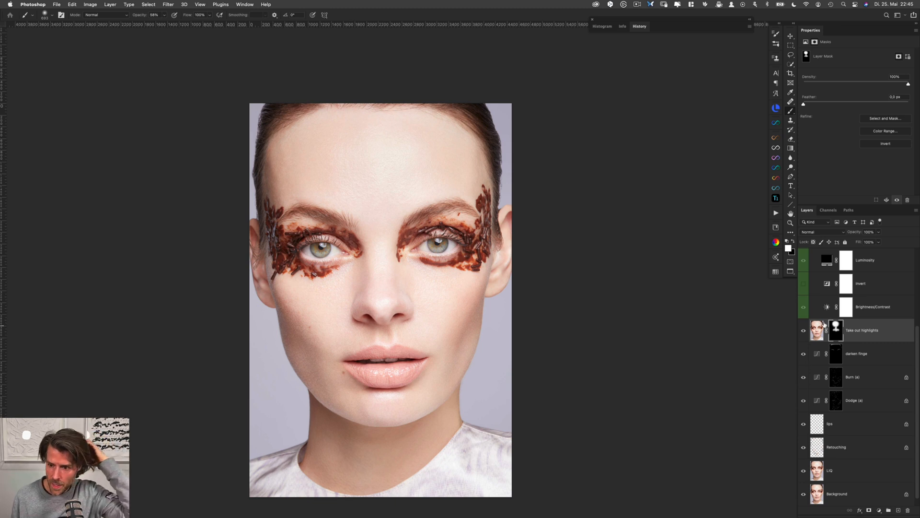
pyautogui.click(804, 331)
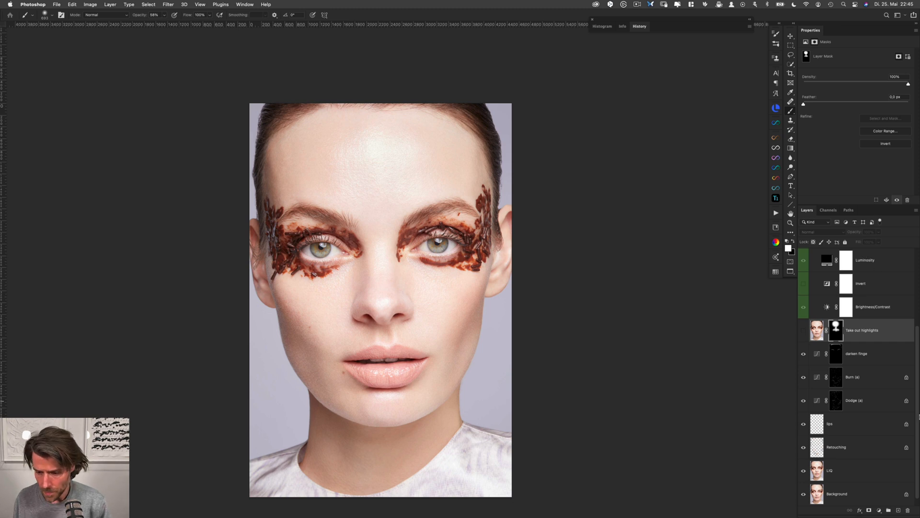
# Add a Curves adjustment layer above Take out highlights and replace its mask with a copy of that layer's mask
pyautogui.click(879, 509)
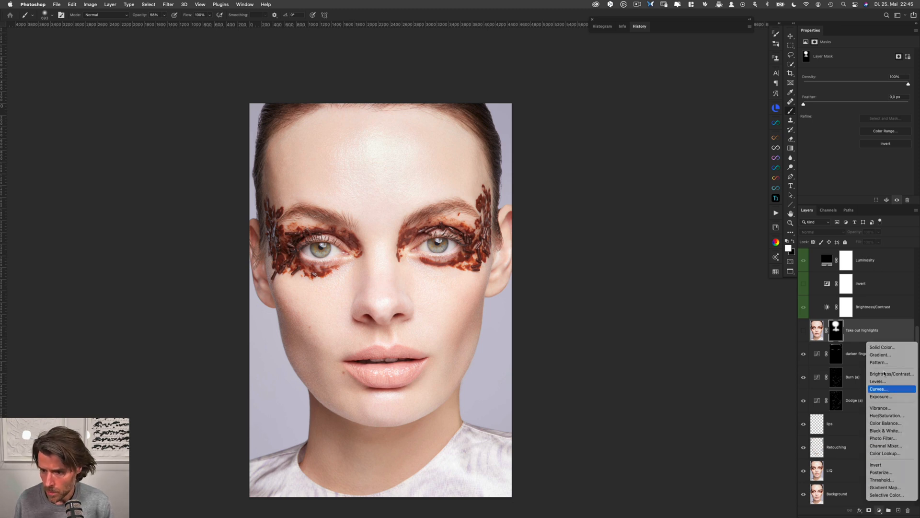
pyautogui.click(881, 388)
pyautogui.moveTo(837, 355); pyautogui.dragTo(847, 340)
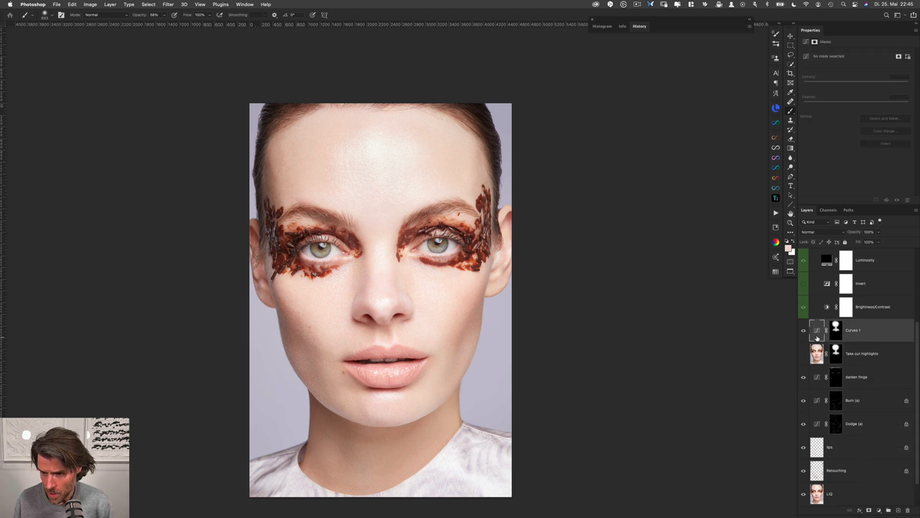
pyautogui.click(817, 336)
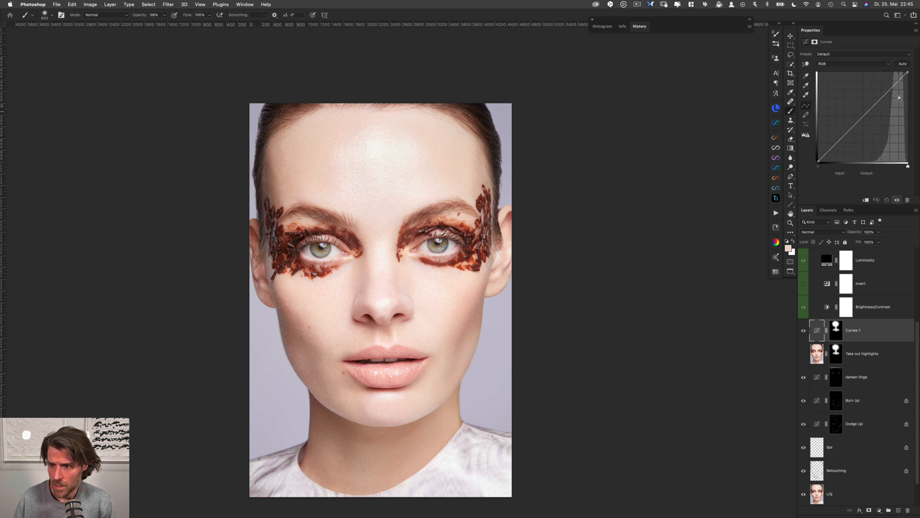
# Lower the white point output of the Curves layer to 249 in the green channel and 241 in the blue channel
pyautogui.click(866, 63)
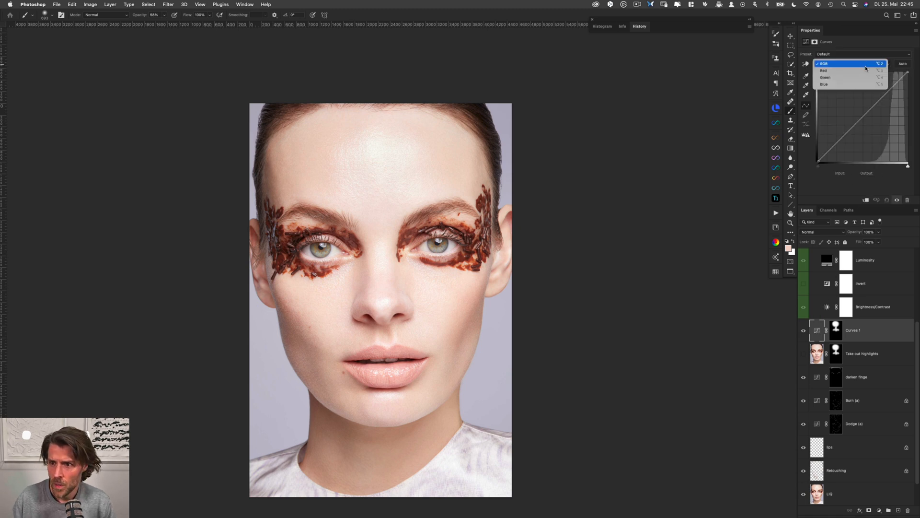
pyautogui.click(825, 78)
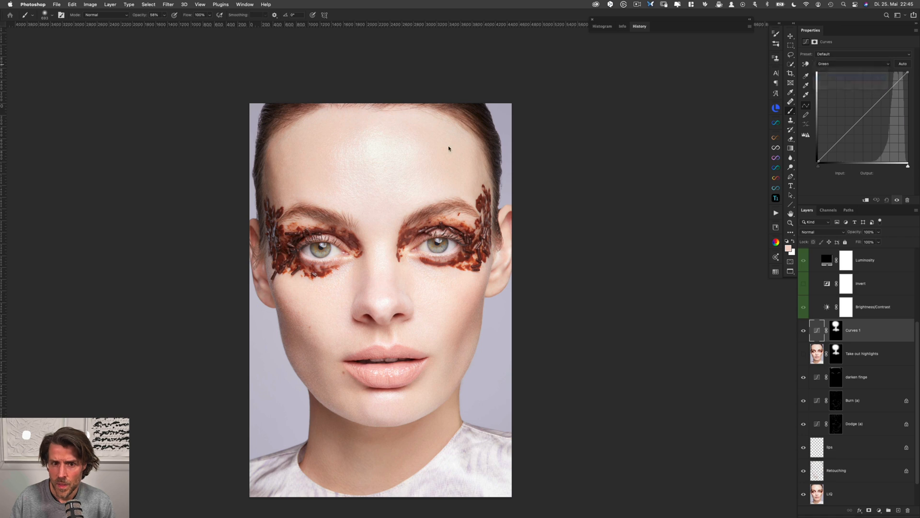
pyautogui.moveTo(427, 143); pyautogui.dragTo(594, 123)
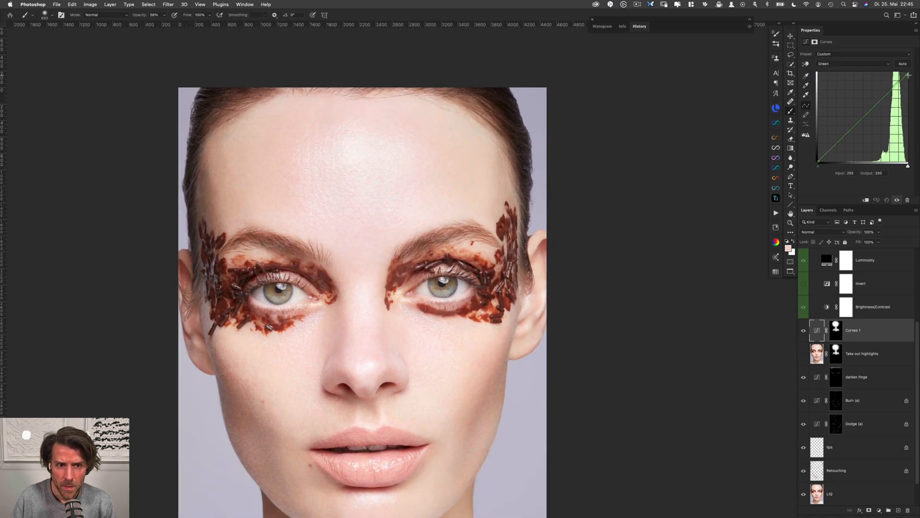
pyautogui.click(864, 64)
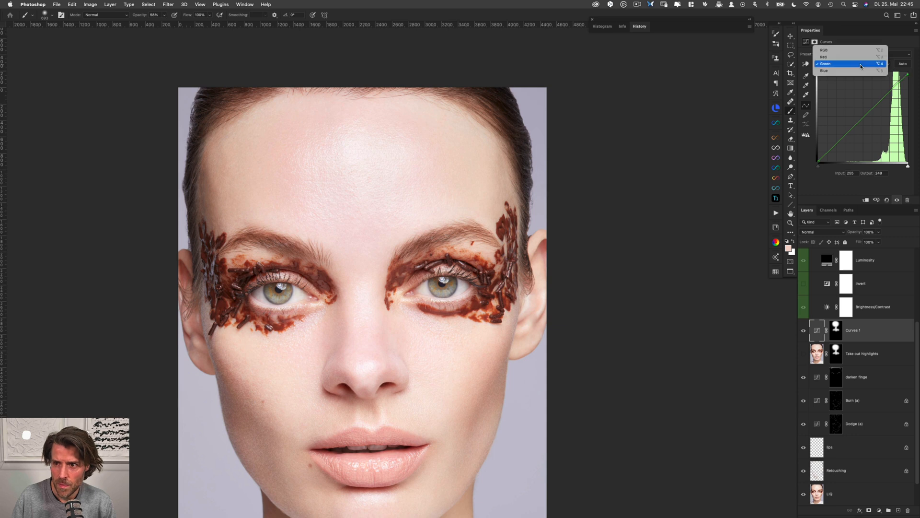
pyautogui.click(862, 72)
pyautogui.moveTo(908, 75); pyautogui.dragTo(908, 77)
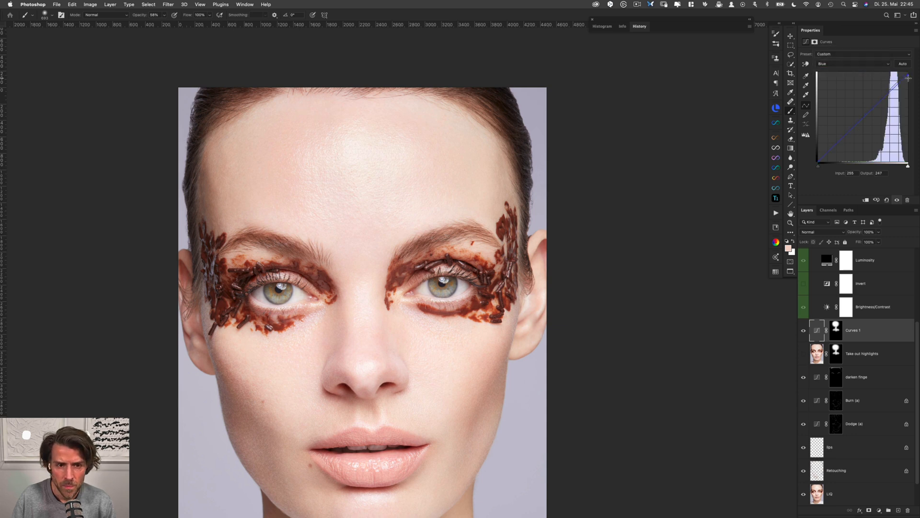
# Set the composite RGB white point output to 244 and compare the Curves layer hidden and shown
pyautogui.click(865, 65)
pyautogui.click(853, 42)
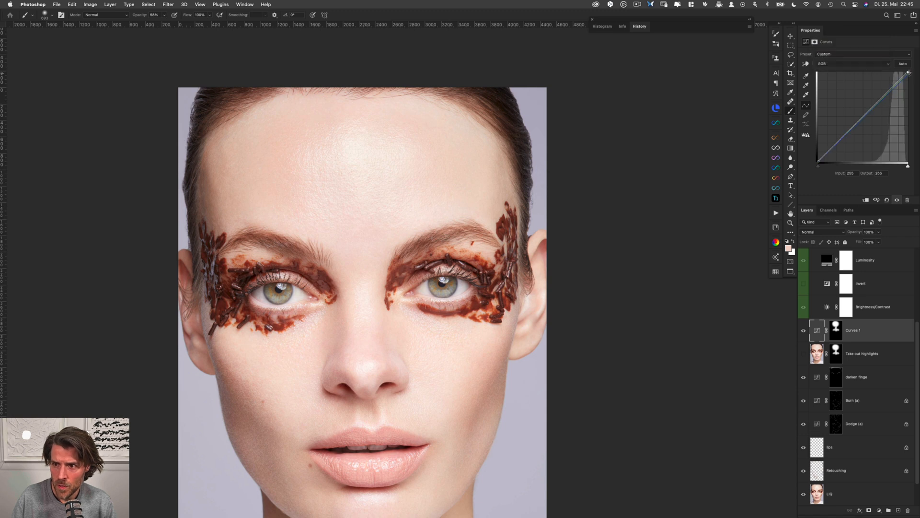
pyautogui.moveTo(908, 73); pyautogui.dragTo(910, 76)
pyautogui.press('super+comma')
pyautogui.press('super+comma')
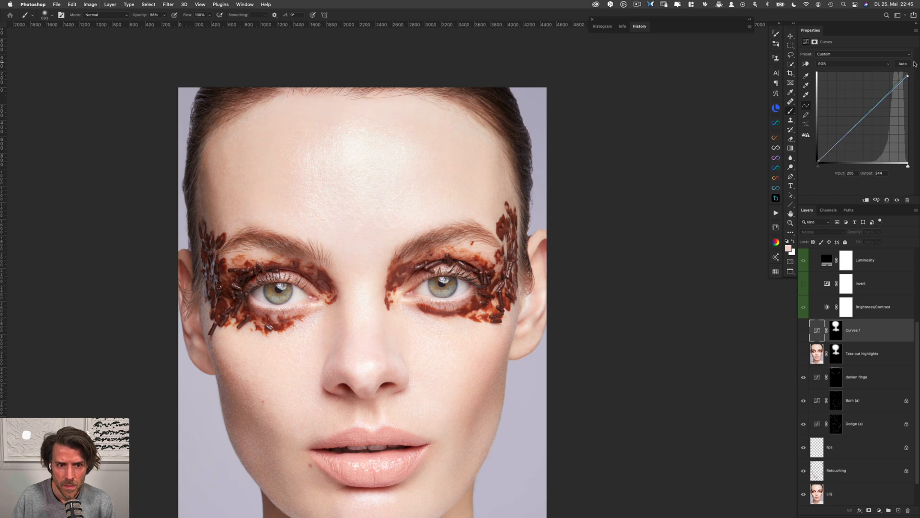
# Fill the Curves mask with black, paint the forehead highlight back in with white, and compare the effect on and off
pyautogui.click(833, 330)
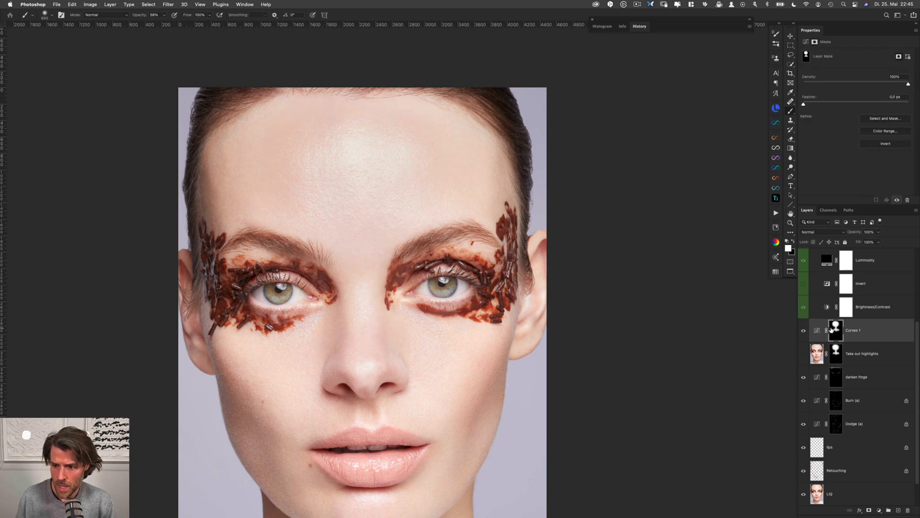
pyautogui.press('super+BackSpace')
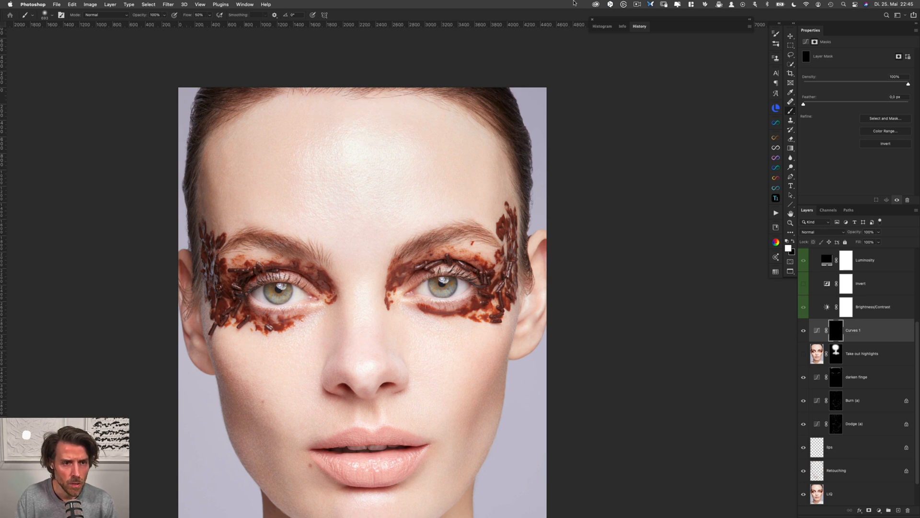
pyautogui.moveTo(368, 151)
pyautogui.mouseDown()
pyautogui.moveTo(375, 153)
pyautogui.moveTo(341, 152)
pyautogui.moveTo(339, 200)
pyautogui.moveTo(360, 201)
pyautogui.moveTo(370, 156)
pyautogui.mouseUp()
pyautogui.moveTo(388, 158)
pyautogui.mouseDown()
pyautogui.moveTo(362, 171)
pyautogui.moveTo(389, 153)
pyautogui.moveTo(380, 160)
pyautogui.moveTo(387, 164)
pyautogui.moveTo(372, 150)
pyautogui.moveTo(361, 166)
pyautogui.moveTo(394, 146)
pyautogui.moveTo(369, 148)
pyautogui.moveTo(355, 166)
pyautogui.moveTo(388, 167)
pyautogui.moveTo(364, 159)
pyautogui.moveTo(391, 204)
pyautogui.moveTo(359, 164)
pyautogui.moveTo(364, 146)
pyautogui.moveTo(388, 149)
pyautogui.moveTo(366, 157)
pyautogui.moveTo(370, 145)
pyautogui.moveTo(367, 165)
pyautogui.moveTo(392, 152)
pyautogui.moveTo(379, 192)
pyautogui.moveTo(356, 156)
pyautogui.moveTo(375, 137)
pyautogui.moveTo(437, 162)
pyautogui.moveTo(406, 157)
pyautogui.mouseUp()
pyautogui.press('super+comma')
pyautogui.press('super+comma')
# Return the RGB white point output to 255 and lower the green curve's midtones to output 119 at input 128
pyautogui.click(816, 330)
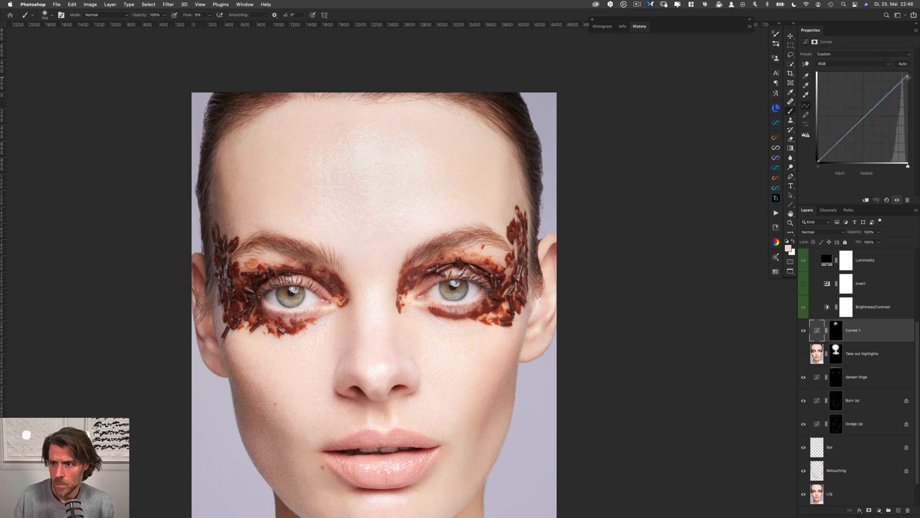
pyautogui.click(857, 66)
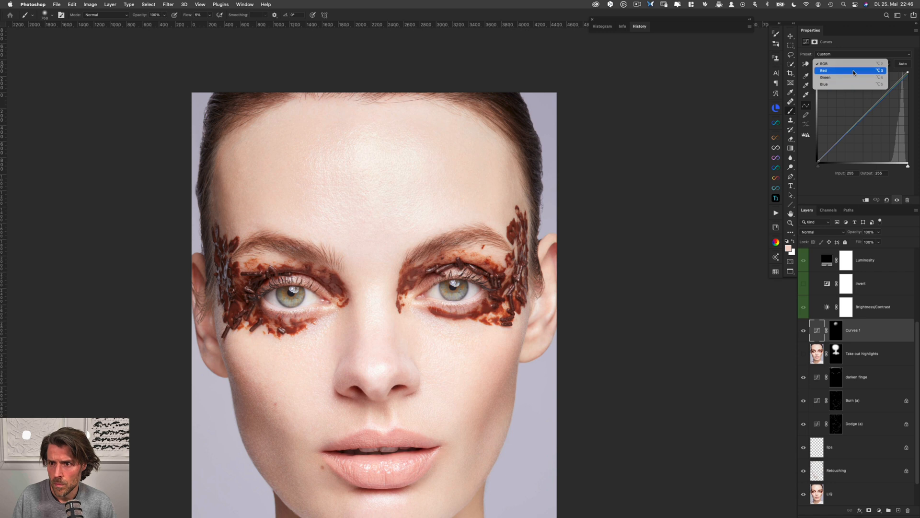
pyautogui.click(852, 77)
pyautogui.moveTo(864, 117); pyautogui.dragTo(864, 119)
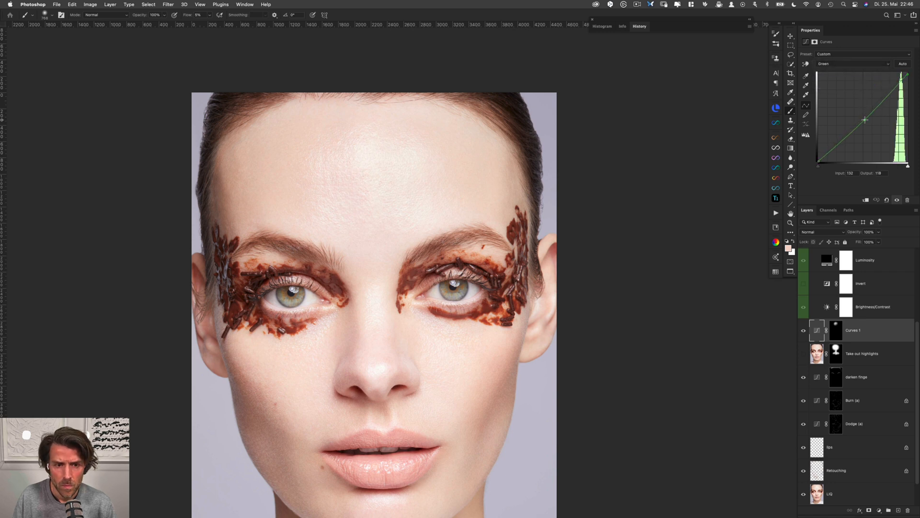
# Lower the blue curve's midtones to output 112 at input 133
pyautogui.click(853, 65)
pyautogui.click(853, 72)
pyautogui.moveTo(864, 118); pyautogui.dragTo(865, 119)
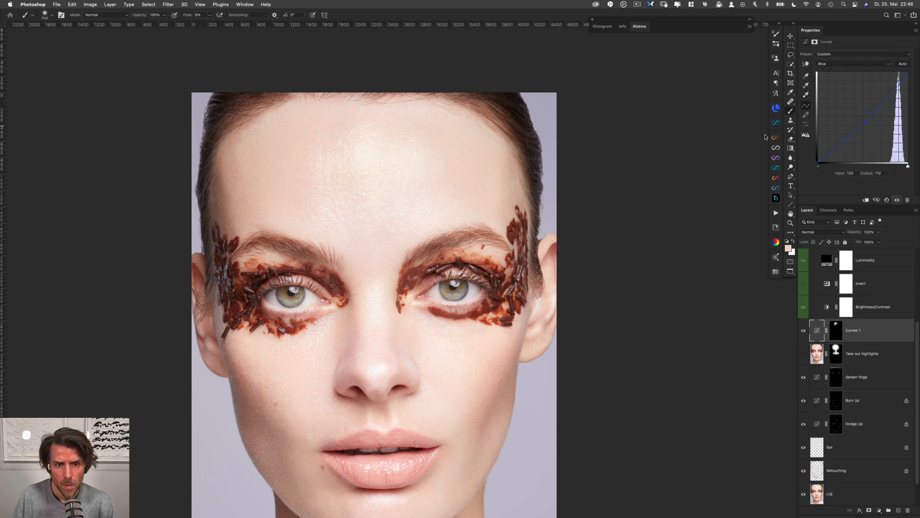
# Review the toned forehead highlight at different magnifications and delete the Curves adjustment layer
pyautogui.scroll(-3, 524, 216)
pyautogui.hscroll(2, 525, 216)
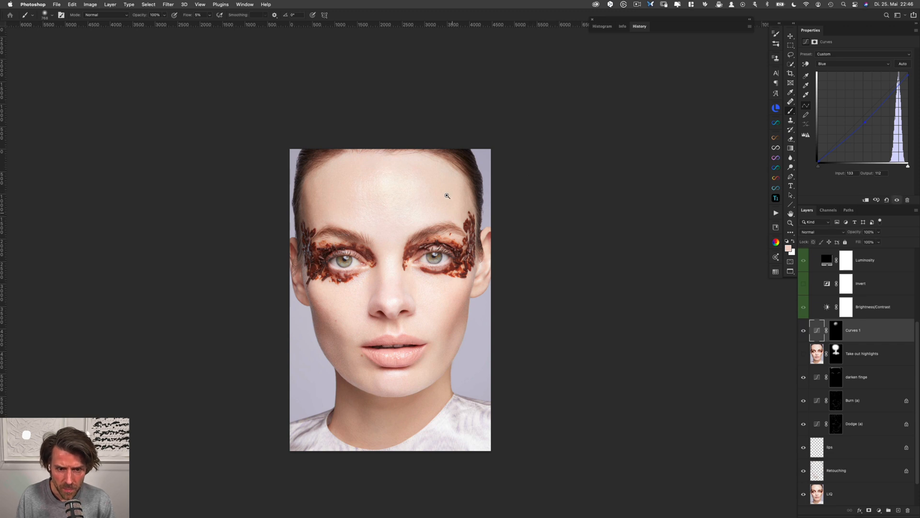
pyautogui.scroll(3, 420, 190)
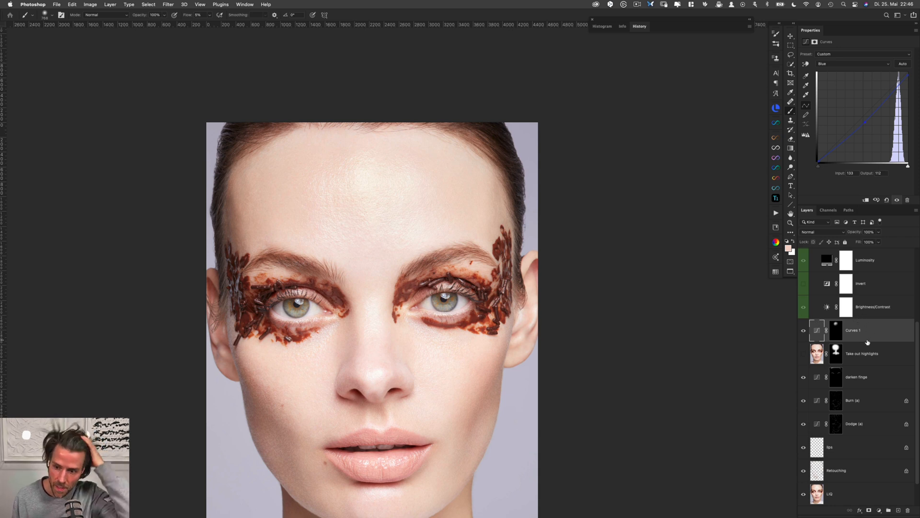
pyautogui.moveTo(873, 337); pyautogui.dragTo(908, 509)
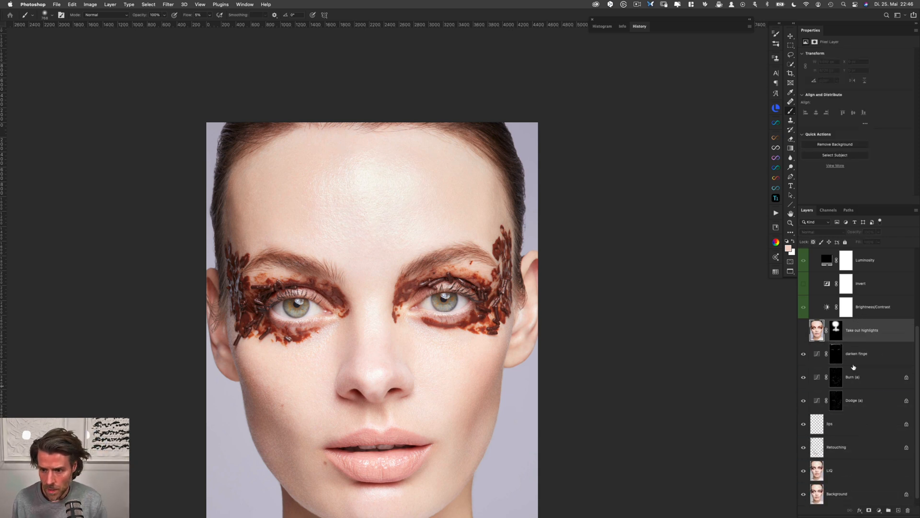
# Show the "Take out highlights" layer and collapse the help layers group
pyautogui.click(803, 330)
pyautogui.moveTo(531, 335); pyautogui.dragTo(514, 266)
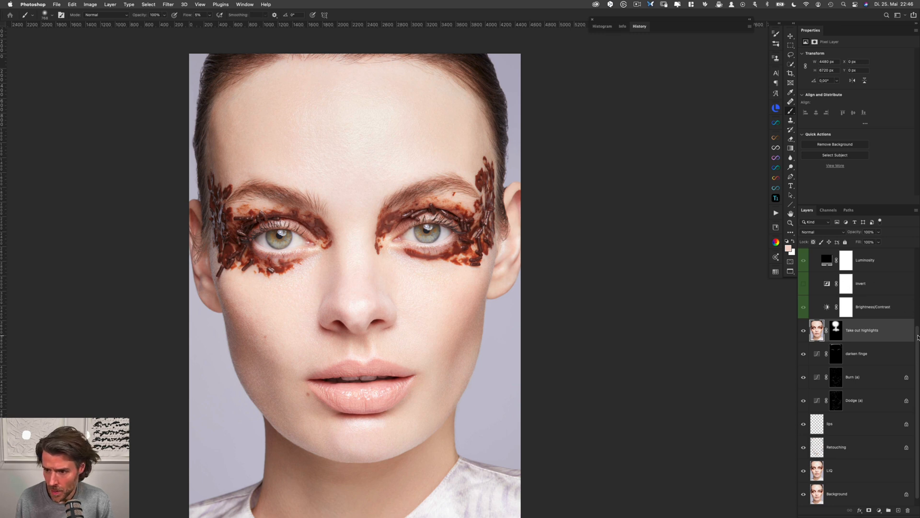
pyautogui.scroll(5, 824, 278)
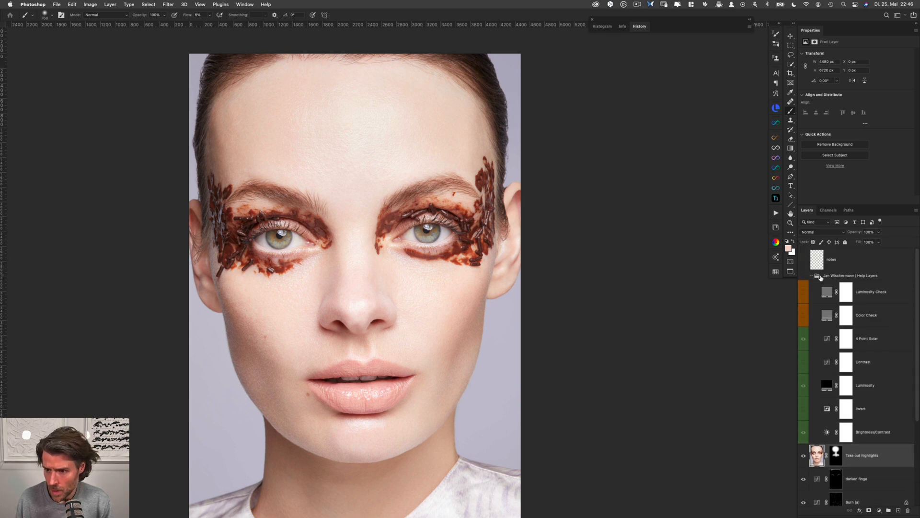
pyautogui.click(811, 276)
pyautogui.click(838, 277)
# Group all retouching layers from "Take out highlights" down to "LIQ", leaving the Background layer outside
pyautogui.click(877, 296)
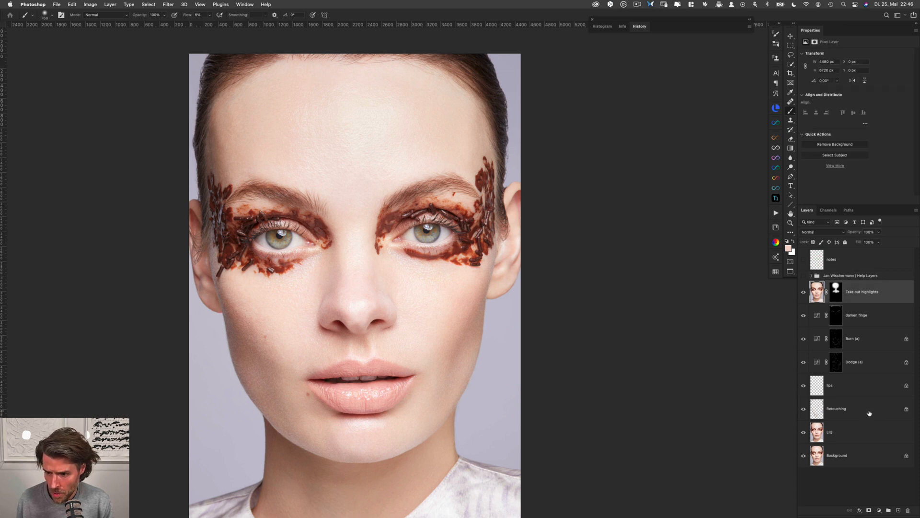
pyautogui.keyDown('shift'); pyautogui.click(864, 435); pyautogui.keyUp('shift')
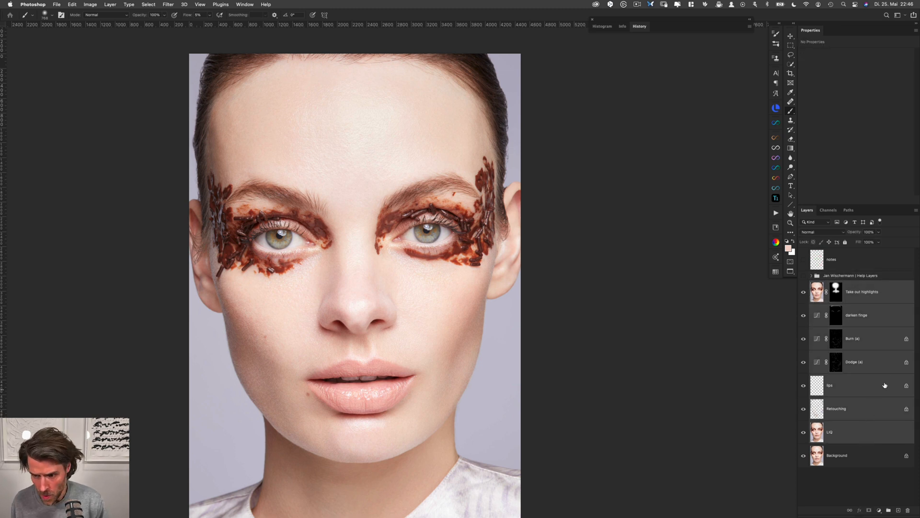
pyautogui.press('super+g')
# Rename the new layer group RETOUCH and compare the whole portrait with the group hidden and shown
pyautogui.doubleClick(830, 285)
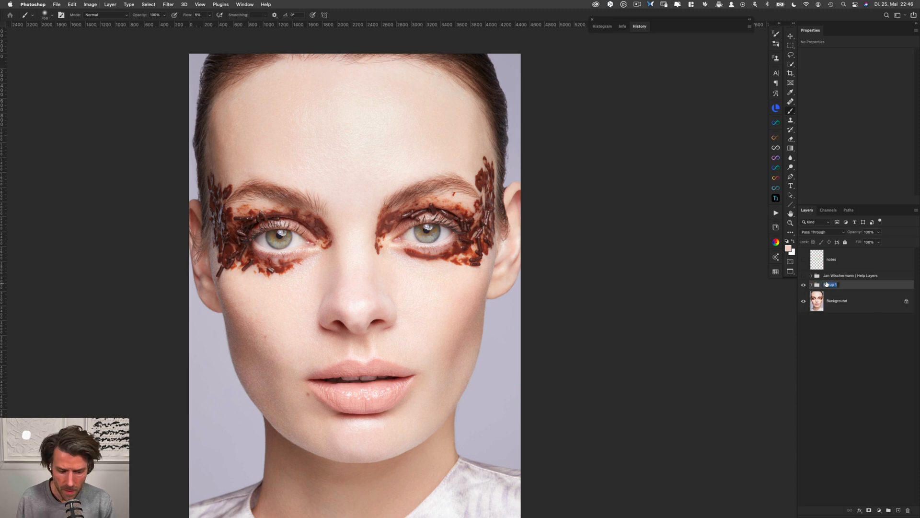
pyautogui.write('R')
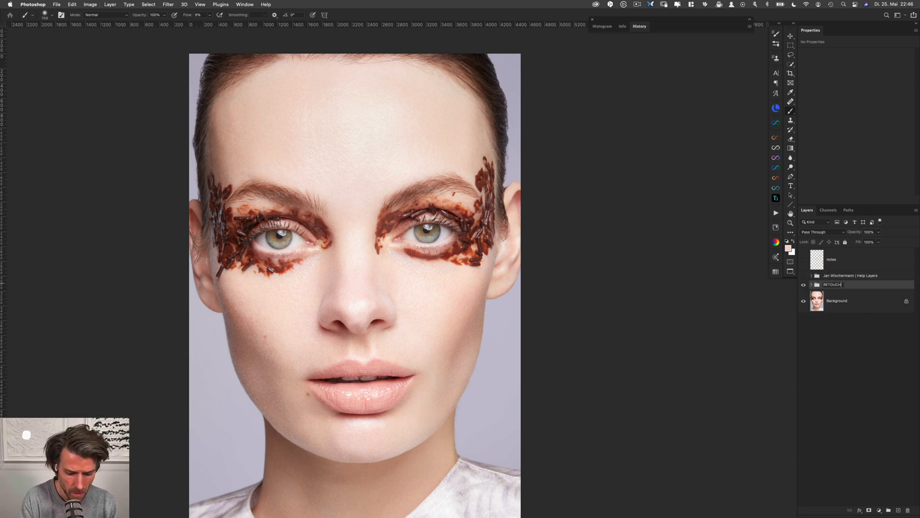
pyautogui.write('ETOUCH')
pyautogui.press('Return')
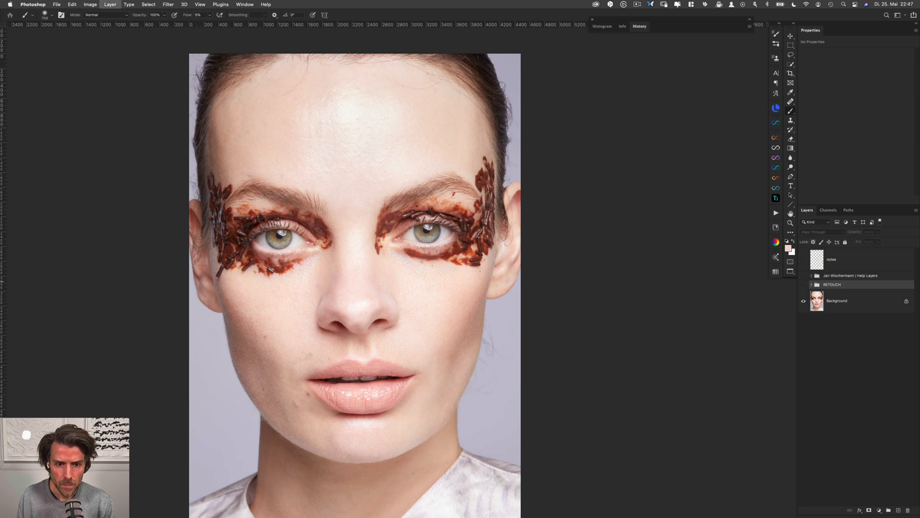
pyautogui.scroll(-3, 499, 335)
pyautogui.scroll(3, 498, 335)
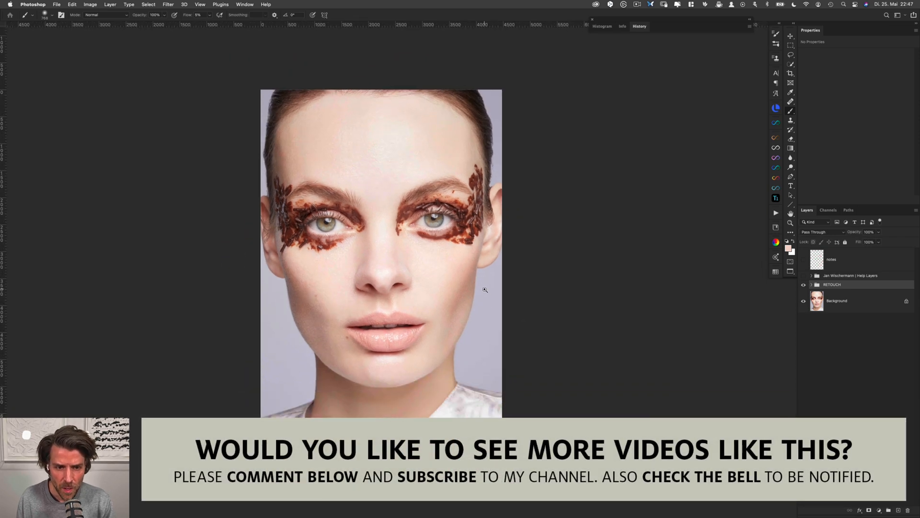